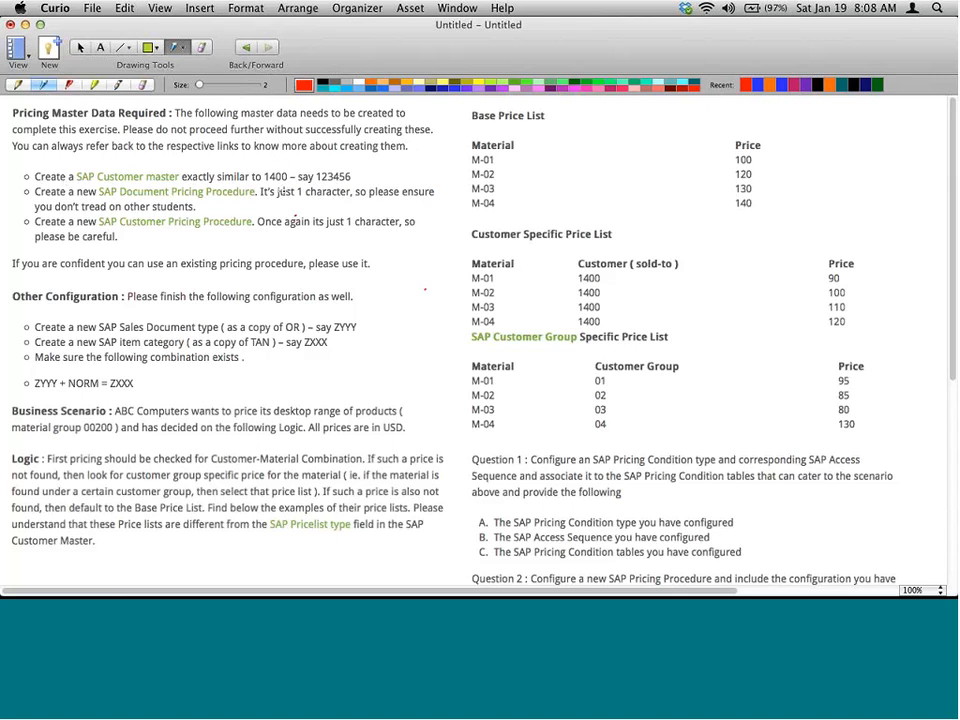
- Underline the reference customer number in the customer master task in red and handwrite an underlined 0001 above the task
{"action": "left_click_drag", "start_coordinate": [260, 182], "coordinate": [288, 180]}
{"action": "mouse_move", "coordinate": [315, 153]}
{"action": "left_mouse_down"}
{"action": "mouse_move", "coordinate": [316, 169]}
{"action": "mouse_move", "coordinate": [324, 154]}
{"action": "left_mouse_up"}
{"action": "mouse_move", "coordinate": [325, 148]}
{"action": "left_mouse_down"}
{"action": "mouse_move", "coordinate": [325, 167]}
{"action": "mouse_move", "coordinate": [339, 153]}
{"action": "mouse_move", "coordinate": [339, 164]}
{"action": "left_mouse_up"}
{"action": "mouse_move", "coordinate": [350, 145]}
{"action": "left_mouse_down"}
{"action": "mouse_move", "coordinate": [350, 159]}
{"action": "mouse_move", "coordinate": [364, 158]}
{"action": "left_mouse_up"}
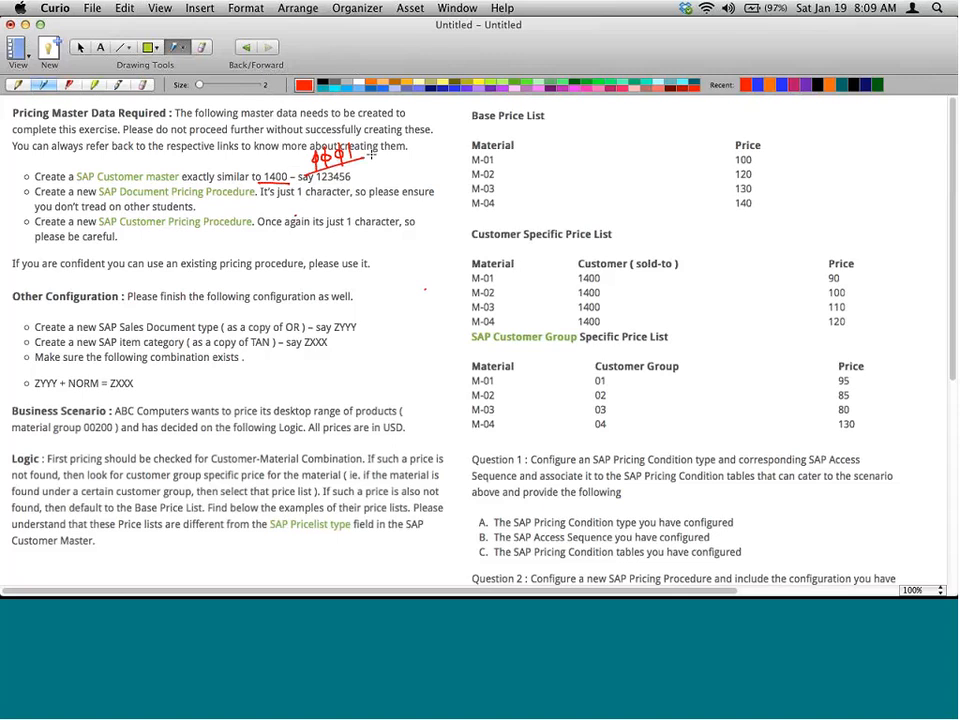
- Switch to SAPGUI, leave the customer display and start customer creation with transaction XD01
{"action": "key", "text": "super+Tab"}
{"action": "key", "text": "super+Tab"}
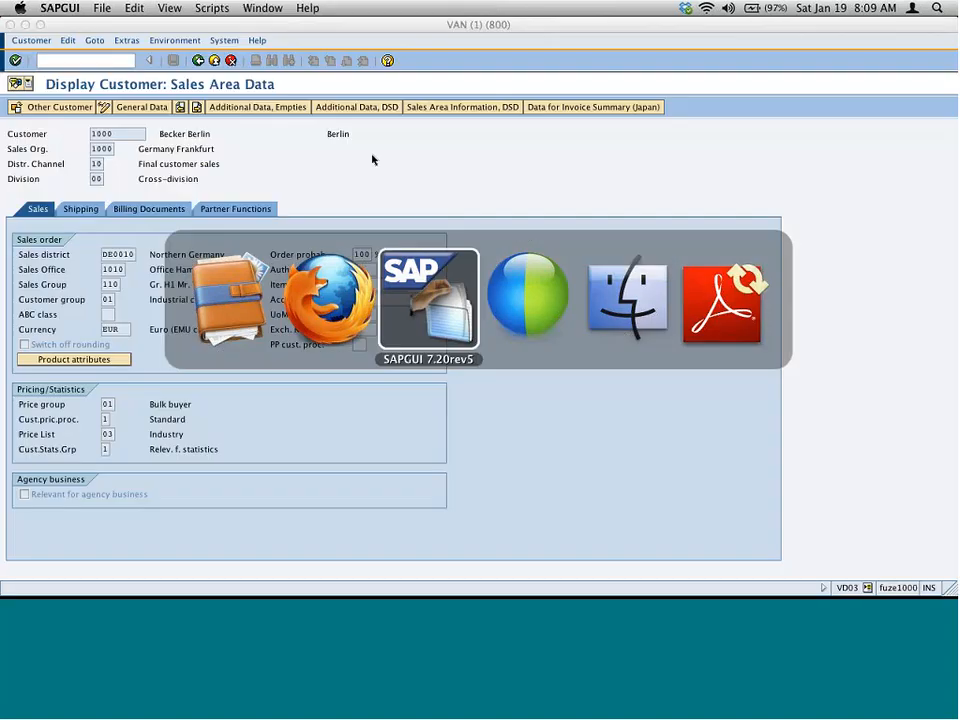
{"action": "left_click", "coordinate": [198, 60]}
{"action": "key", "text": "Escape"}
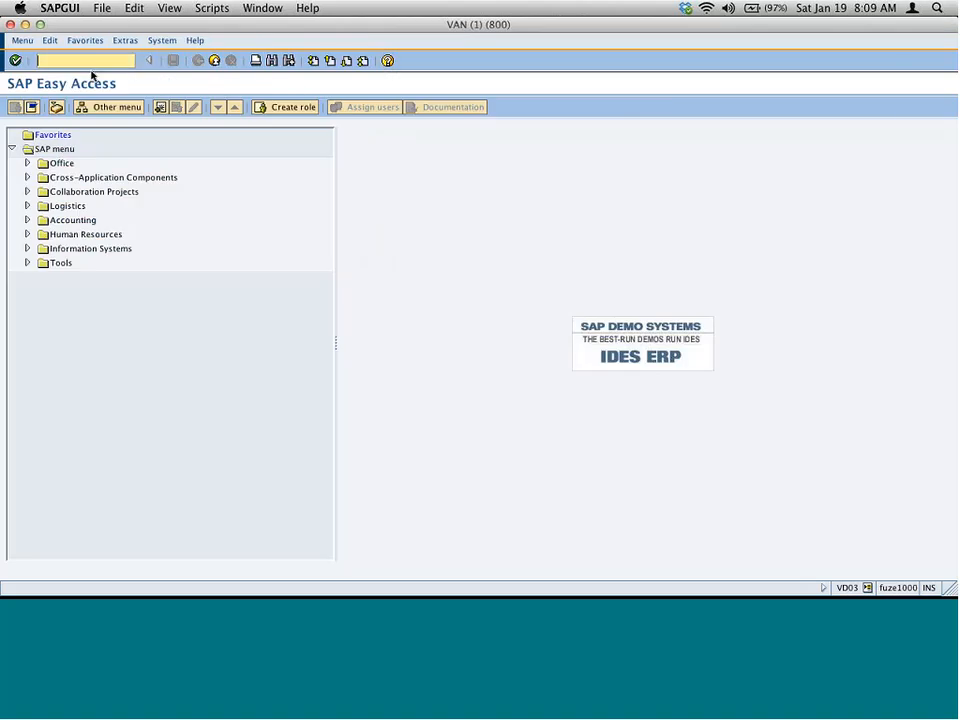
{"action": "left_click", "coordinate": [90, 64]}
{"action": "type", "text": "xd01"}
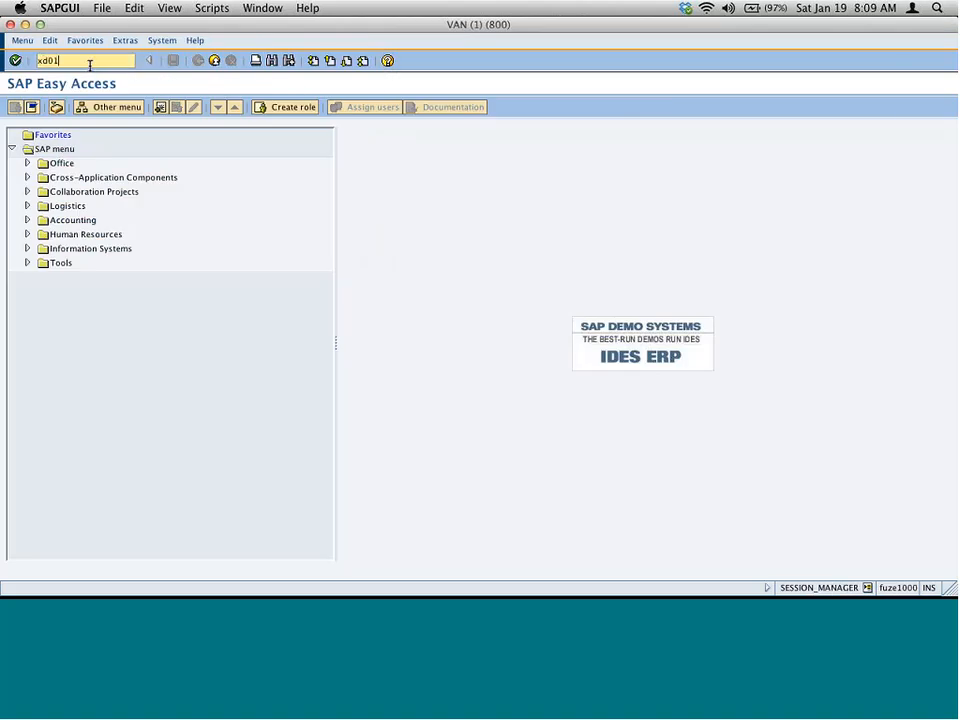
{"action": "key", "text": "Return"}
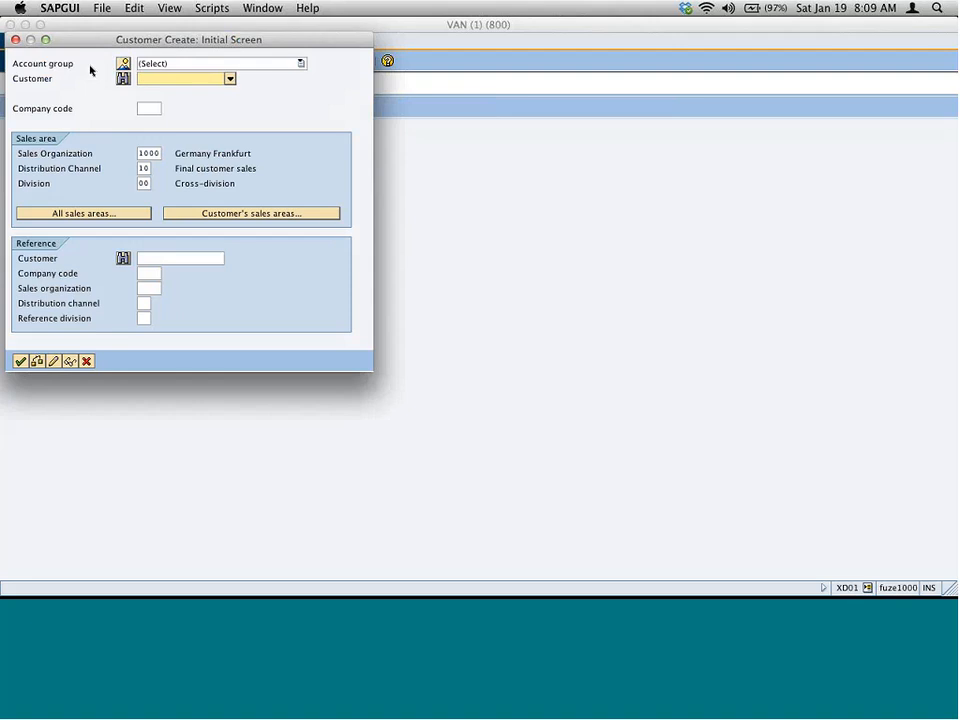
- Set the new customer's account group to 0001 Sold-to party and the company code to 1000
{"action": "left_click", "coordinate": [277, 66]}
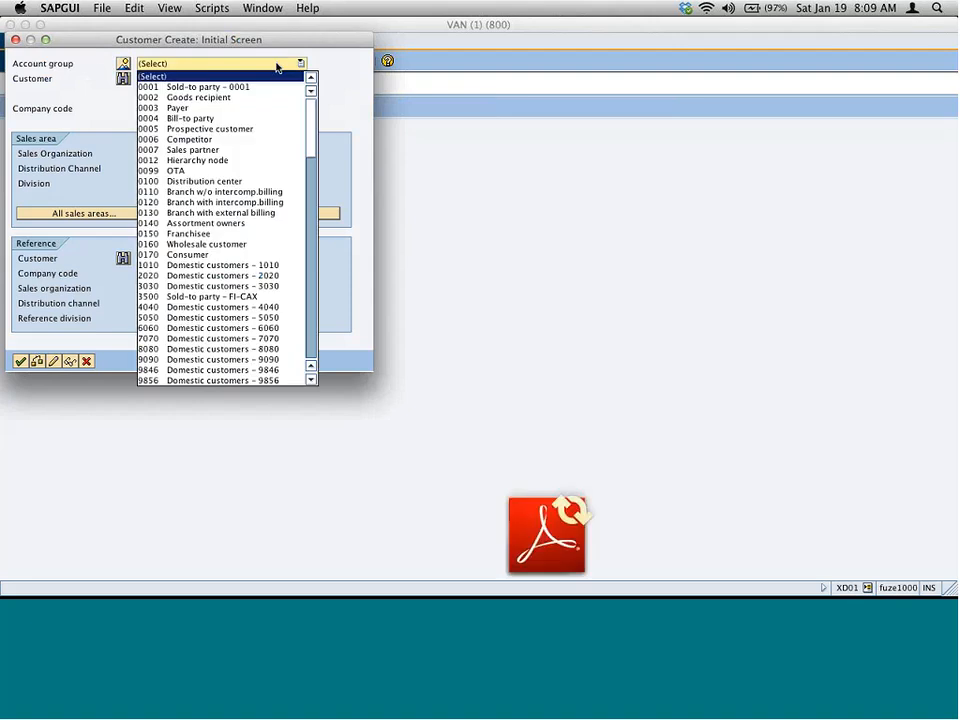
{"action": "left_click", "coordinate": [300, 87]}
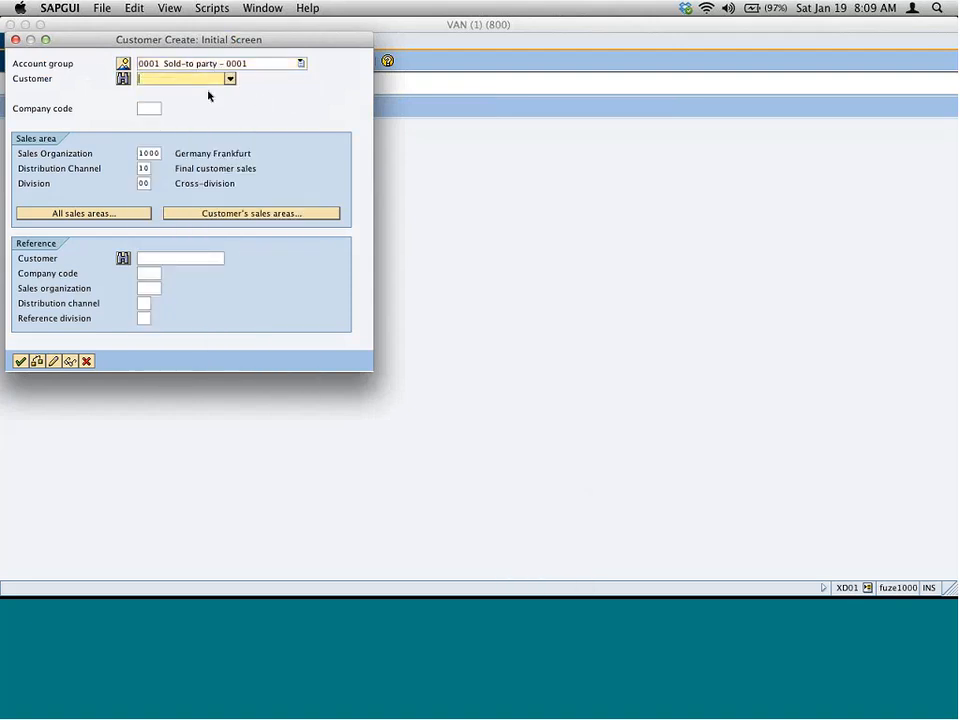
{"action": "left_click", "coordinate": [146, 108]}
{"action": "type", "text": "1"}
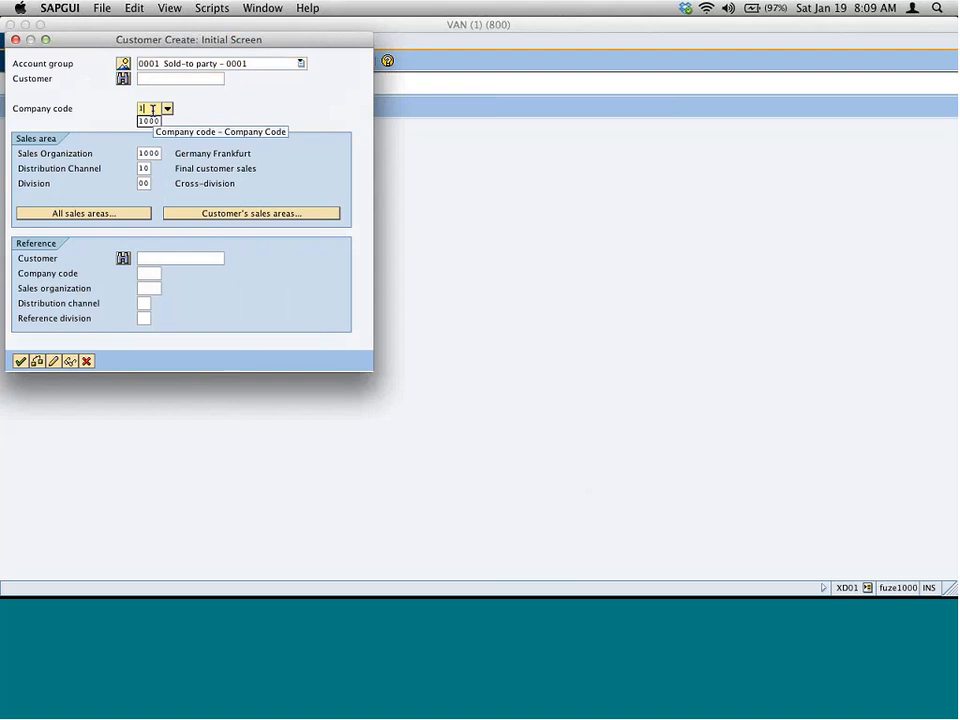
{"action": "type", "text": "000"}
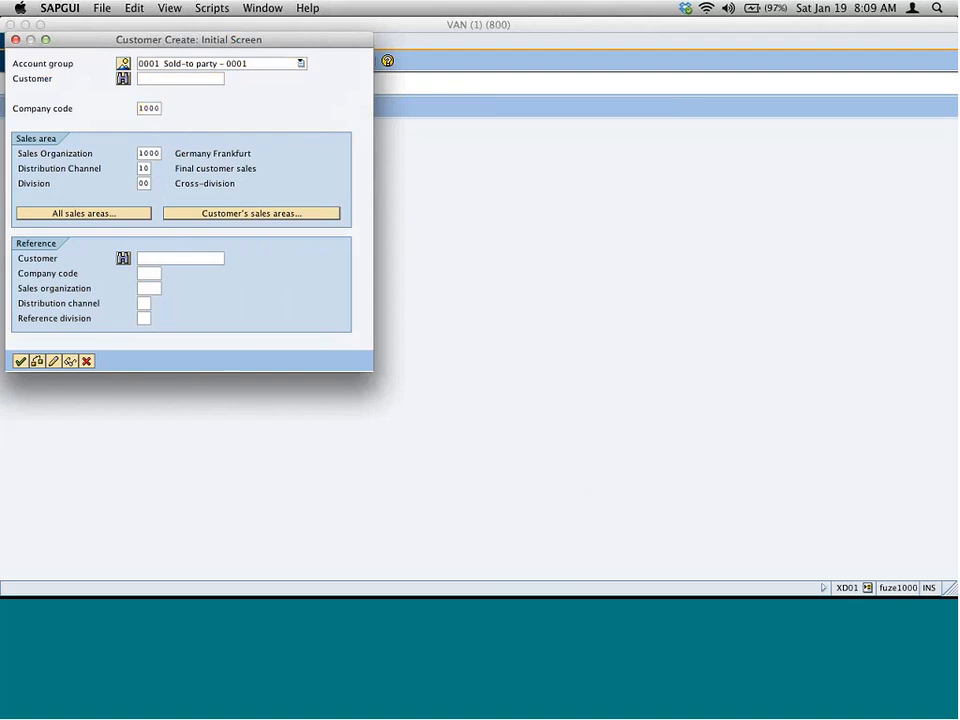
- Enter the reference customer's number with company code 1000, sales organization 1000, distribution channel 10 and division 00, and continue to the general data
{"action": "left_click", "coordinate": [190, 258]}
{"action": "type", "text": "1"}
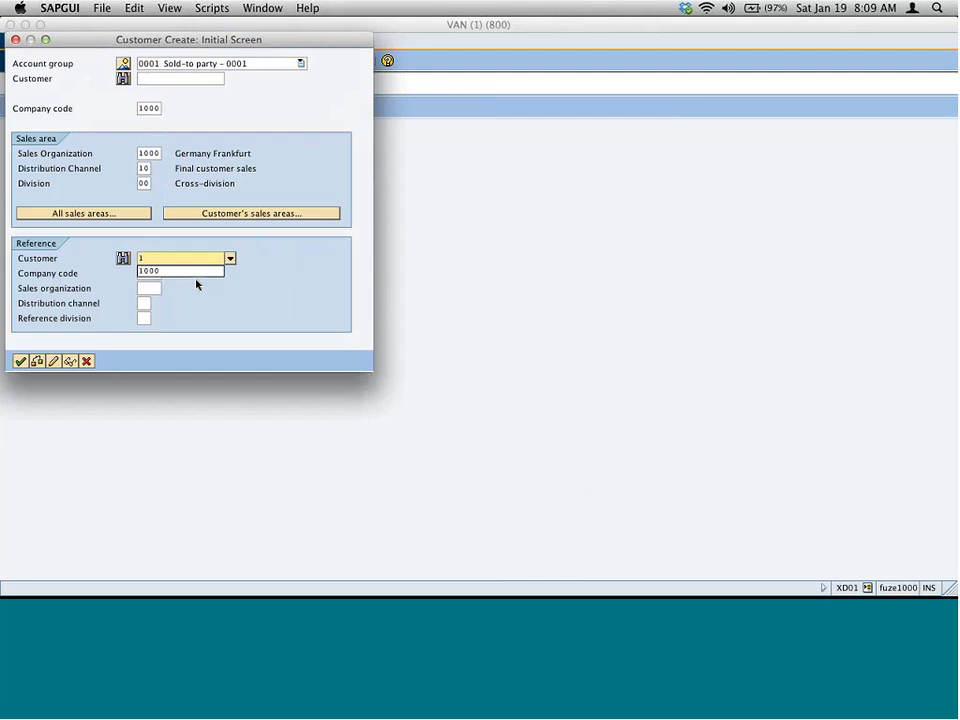
{"action": "type", "text": "000"}
{"action": "key", "text": "Tab"}
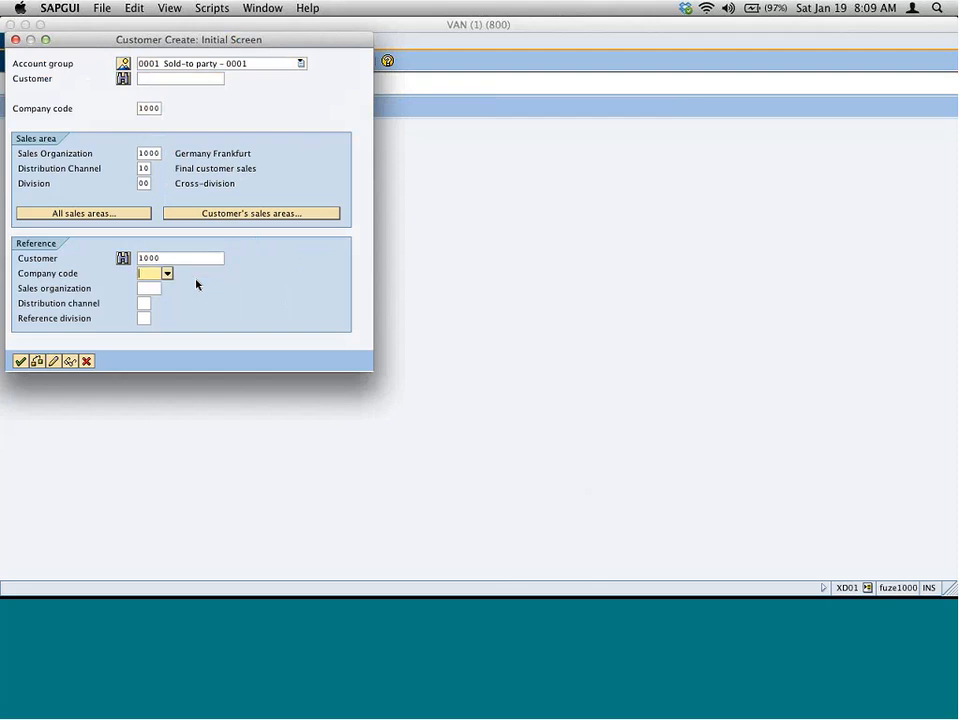
{"action": "type", "text": "1000"}
{"action": "key", "text": "Tab"}
{"action": "type", "text": "1"}
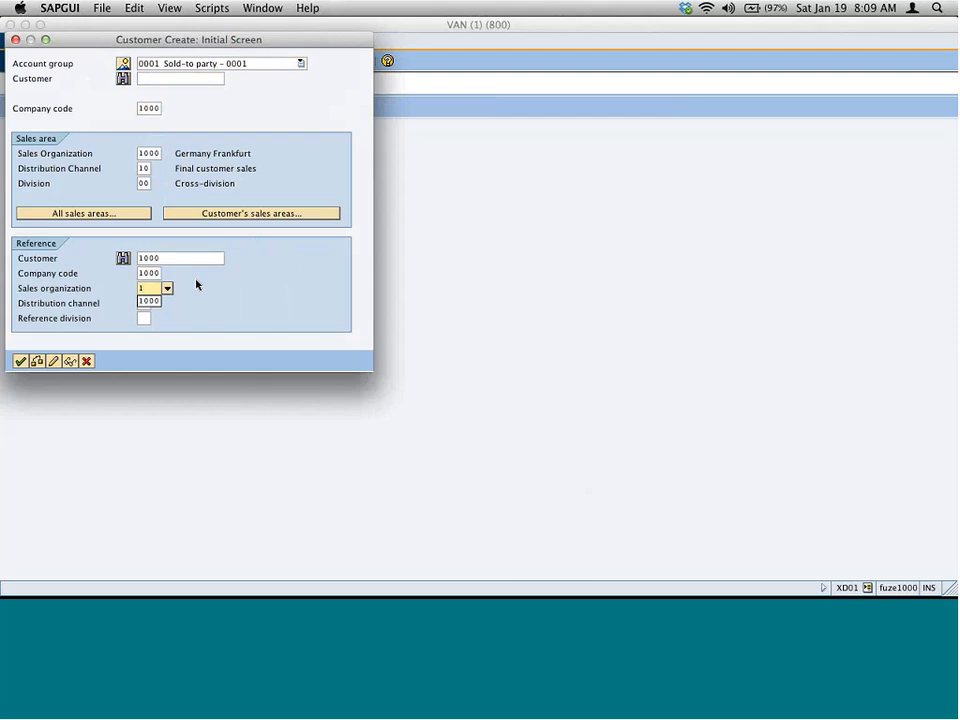
{"action": "type", "text": "000"}
{"action": "key", "text": "Tab"}
{"action": "type", "text": "10"}
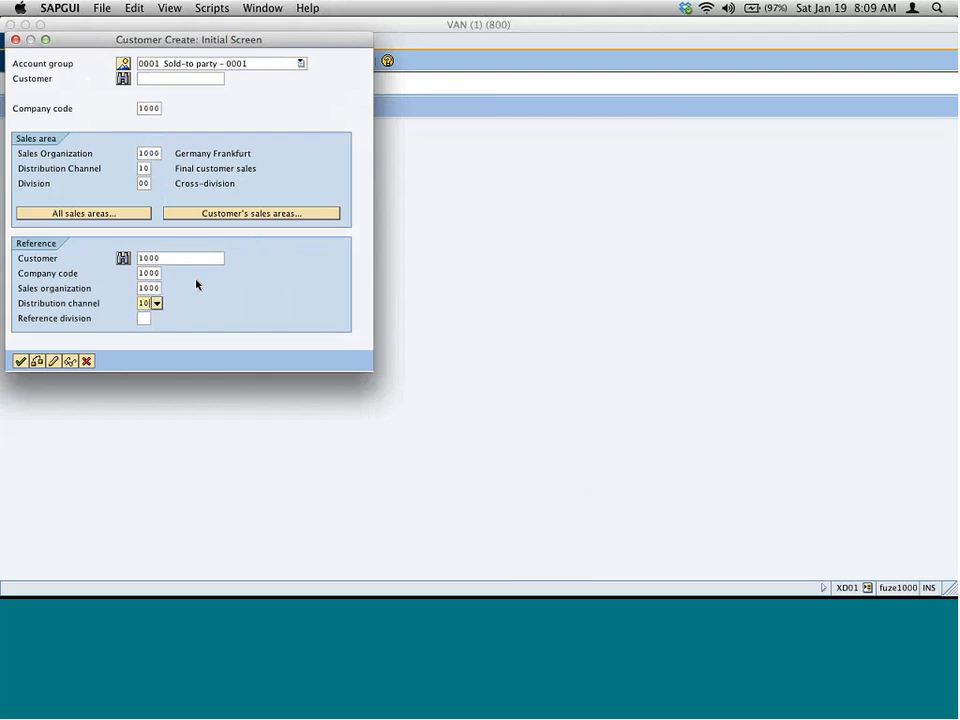
{"action": "key", "text": "Tab"}
{"action": "type", "text": "00"}
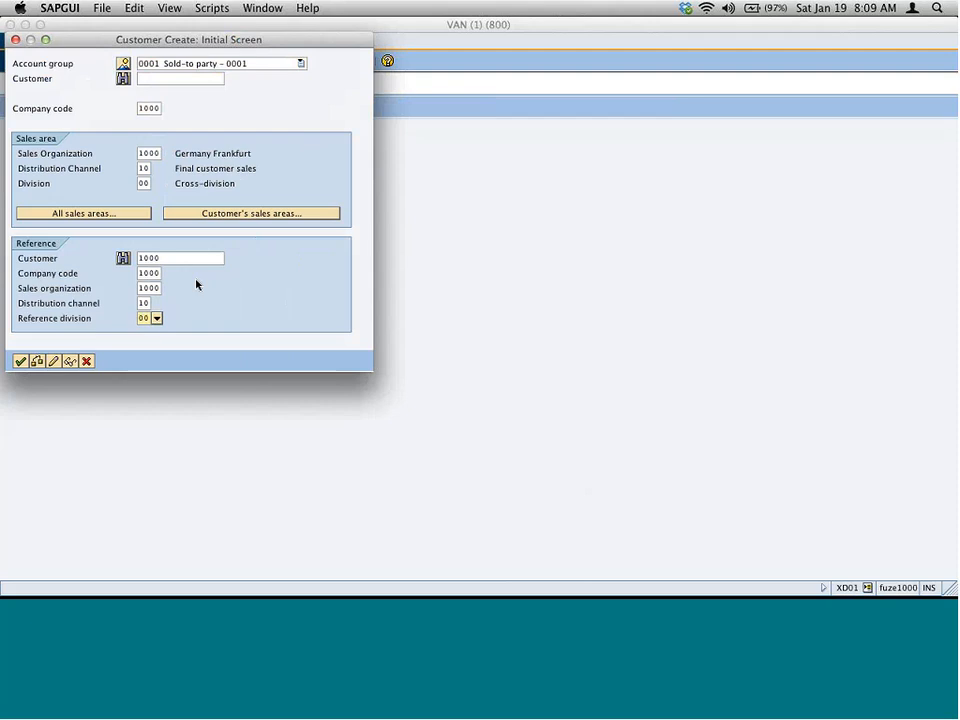
{"action": "left_click", "coordinate": [20, 363]}
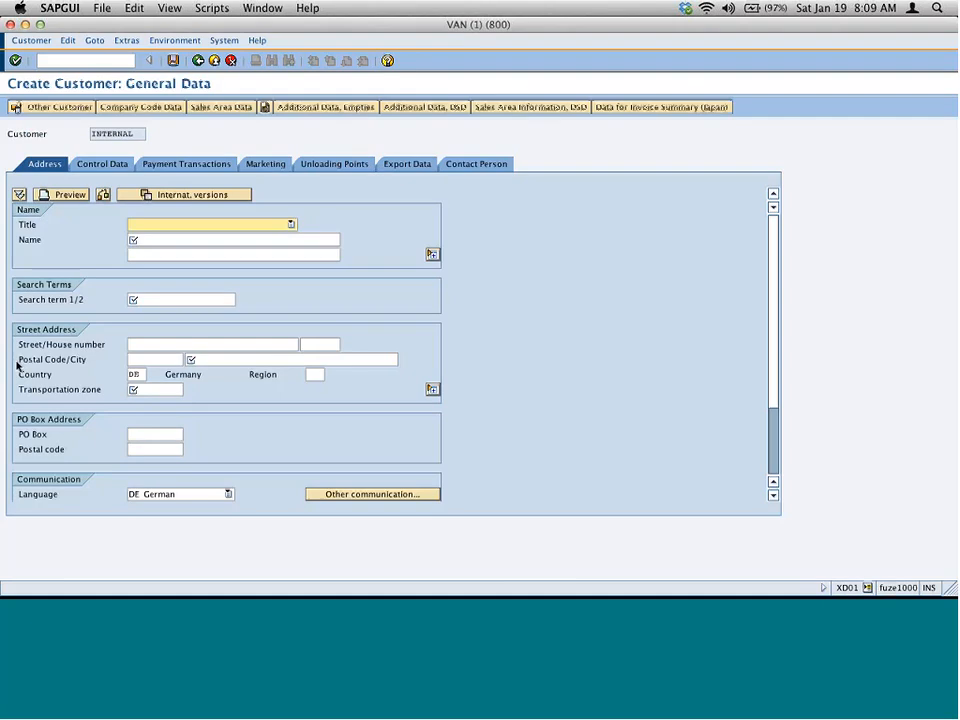
- Enter "test pricing" as the customer's name and "price" as the search term
{"action": "left_click", "coordinate": [130, 239]}
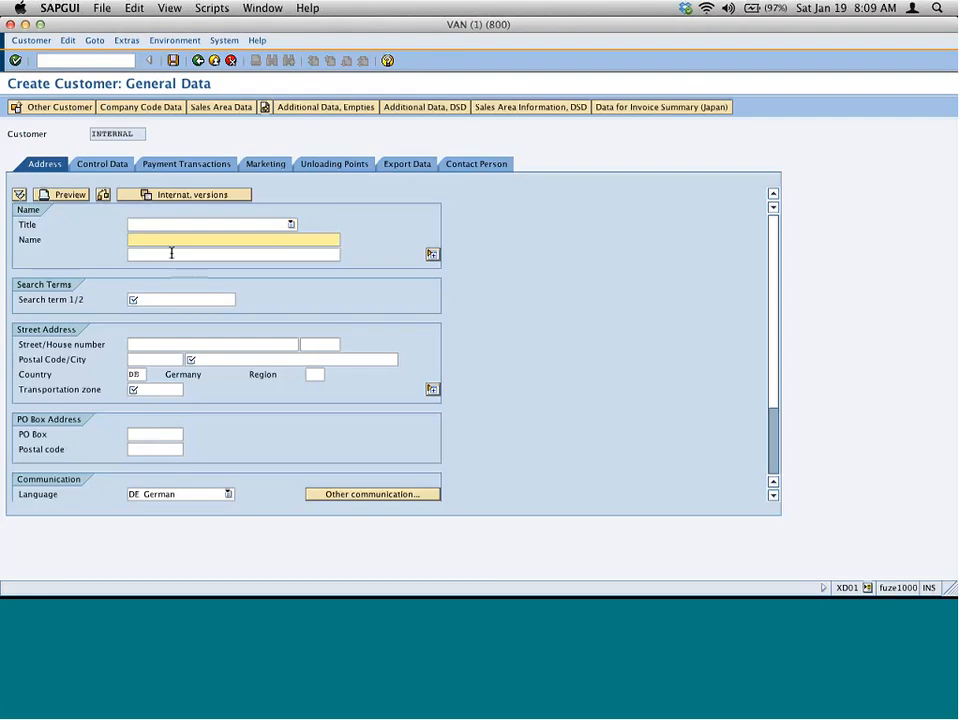
{"action": "type", "text": "test pri"}
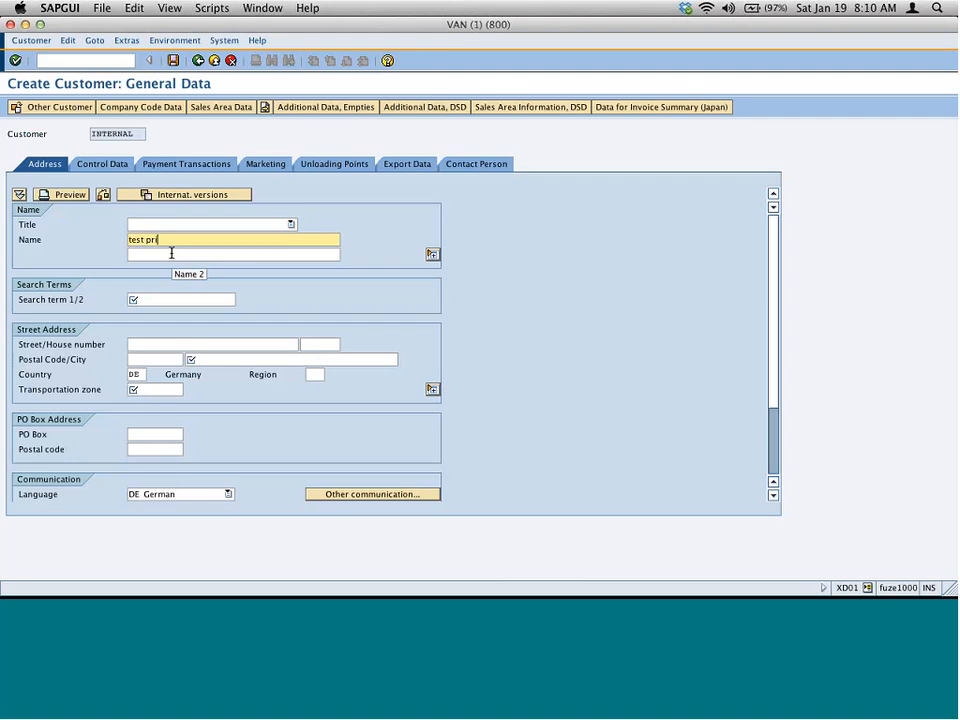
{"action": "type", "text": "cing"}
{"action": "left_click", "coordinate": [221, 299]}
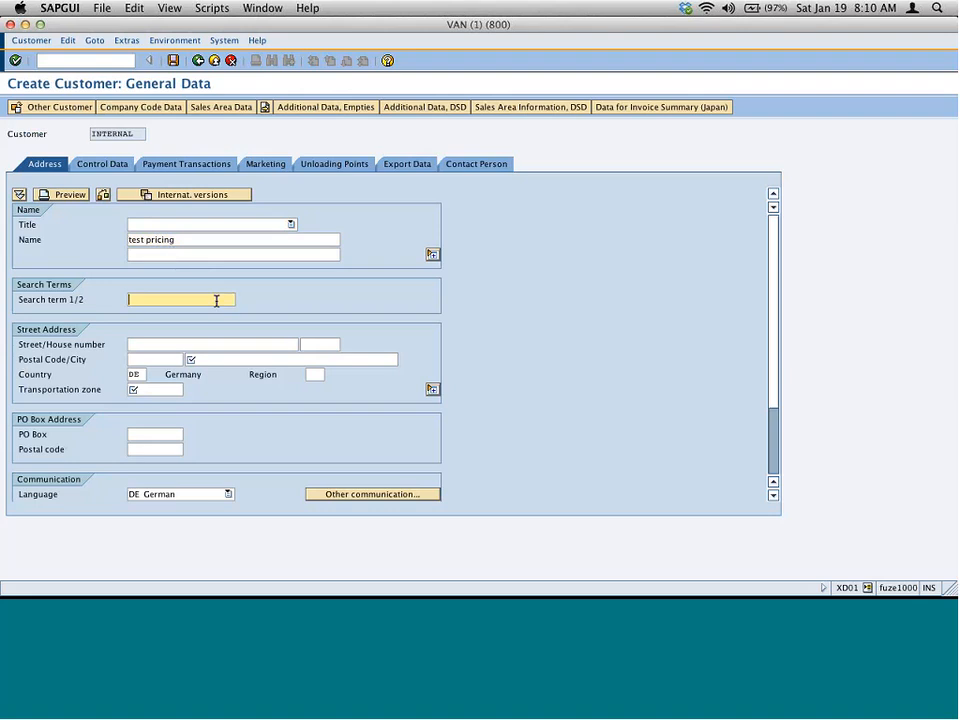
{"action": "type", "text": "pric"}
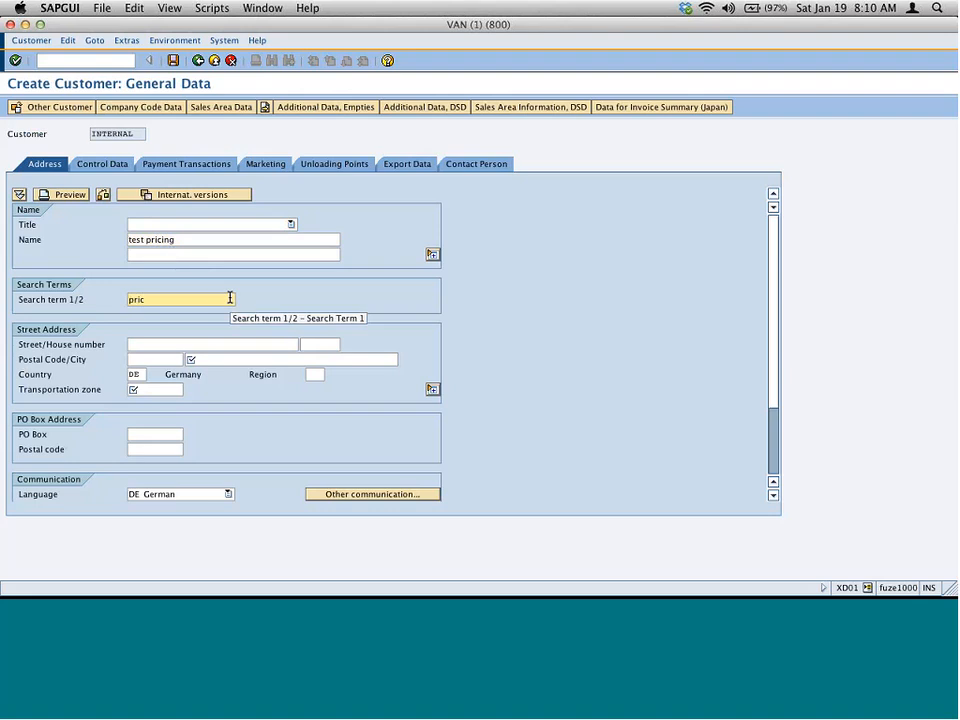
{"action": "type", "text": "e"}
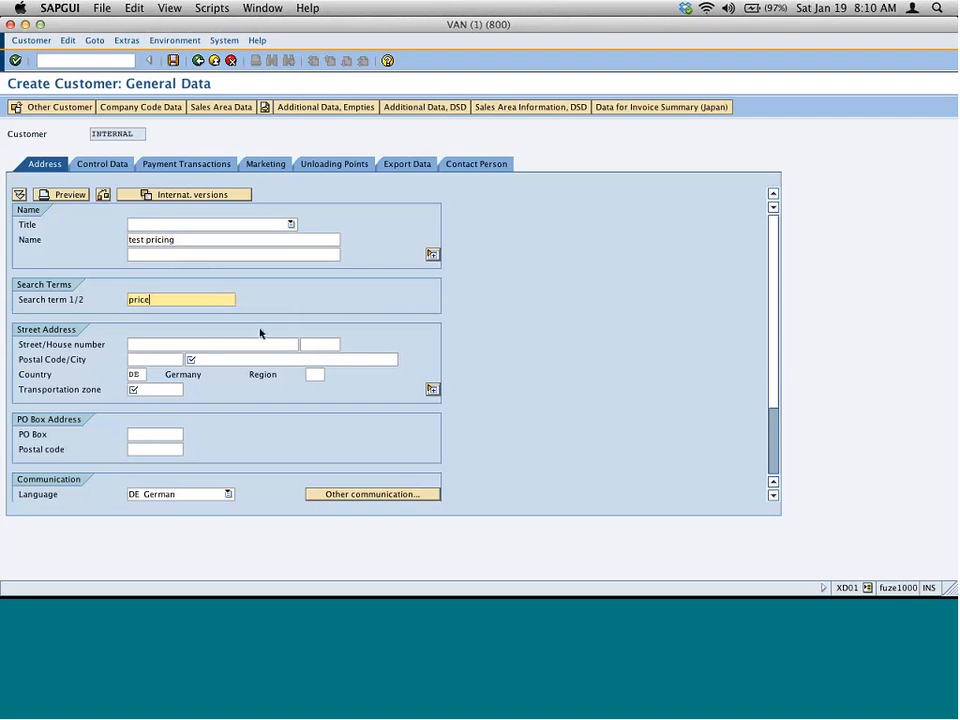
{"action": "left_click", "coordinate": [285, 357]}
{"action": "type", "text": "ljgh"}
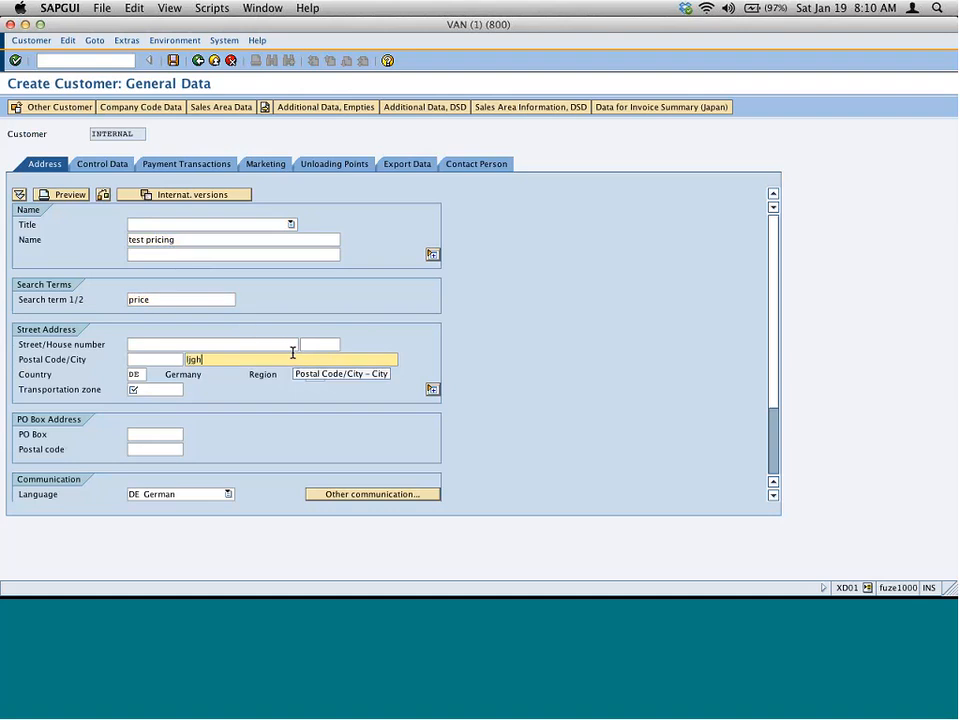
{"action": "key", "text": "Tab"}
{"action": "key", "text": "Tab"}
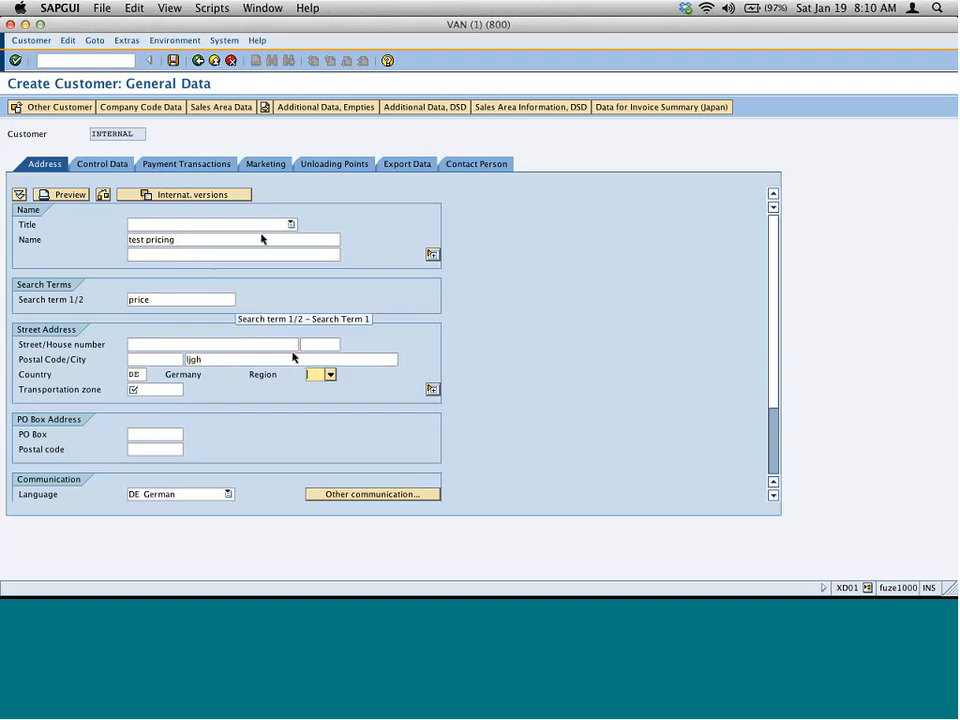
{"action": "left_click", "coordinate": [141, 389]}
{"action": "key", "text": "F4"}
{"action": "double_click", "coordinate": [141, 273]}
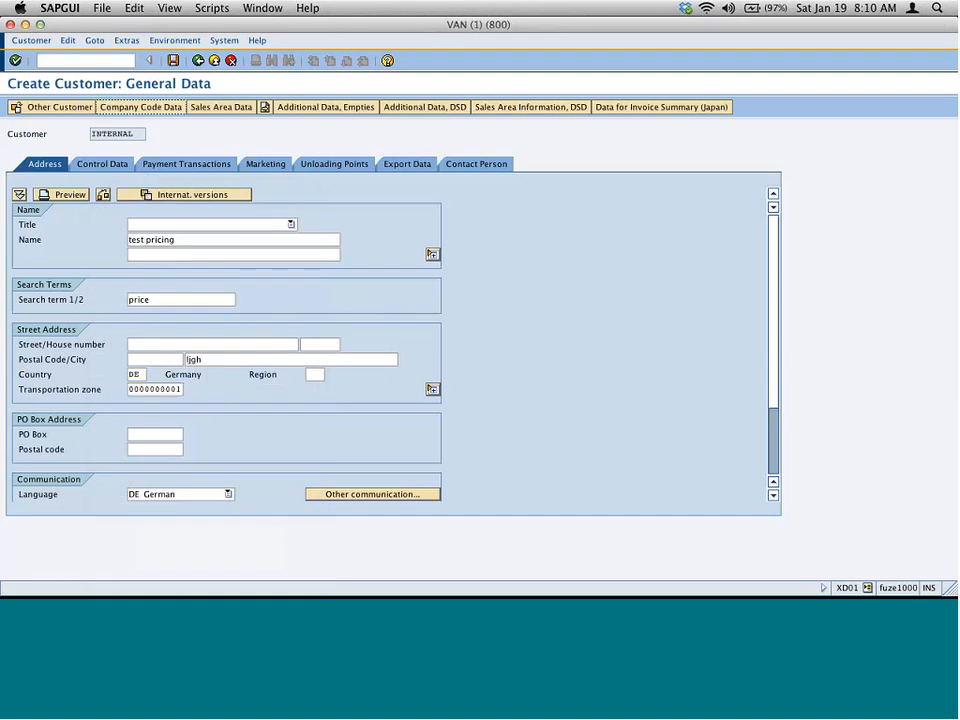
- Go through the customer's company code and sales area data up to the billing document data
{"action": "left_click", "coordinate": [153, 109]}
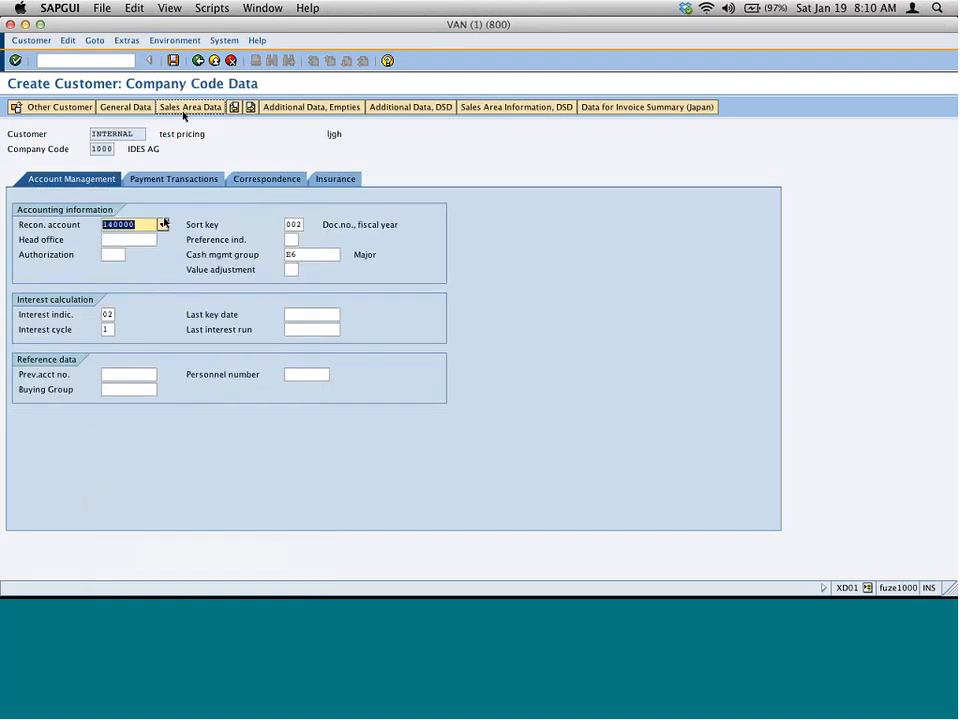
{"action": "left_click", "coordinate": [182, 108]}
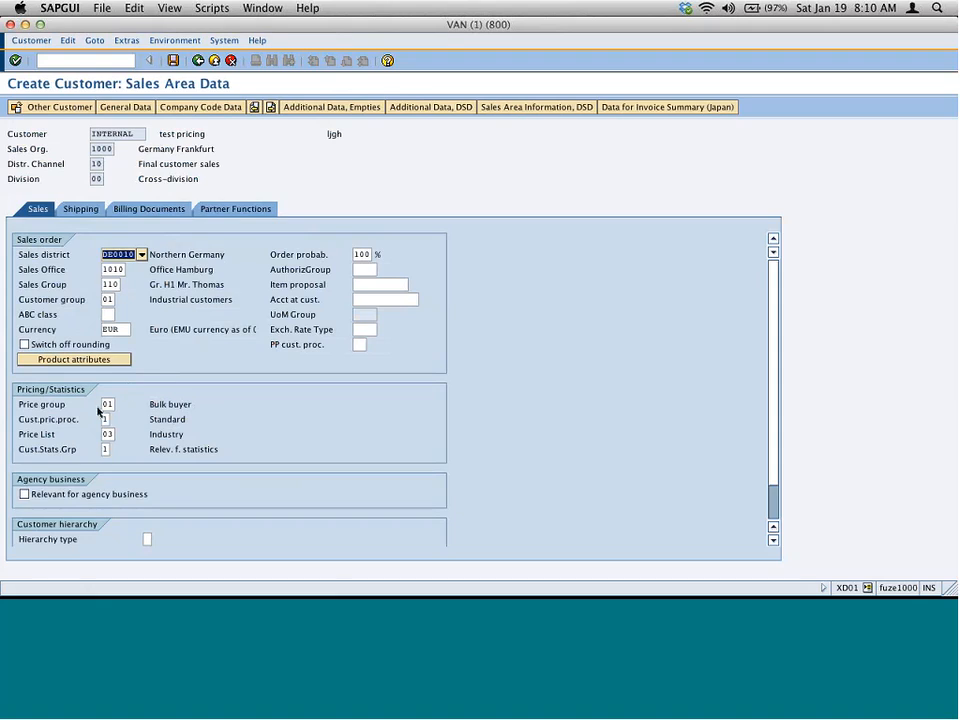
{"action": "left_click", "coordinate": [72, 209]}
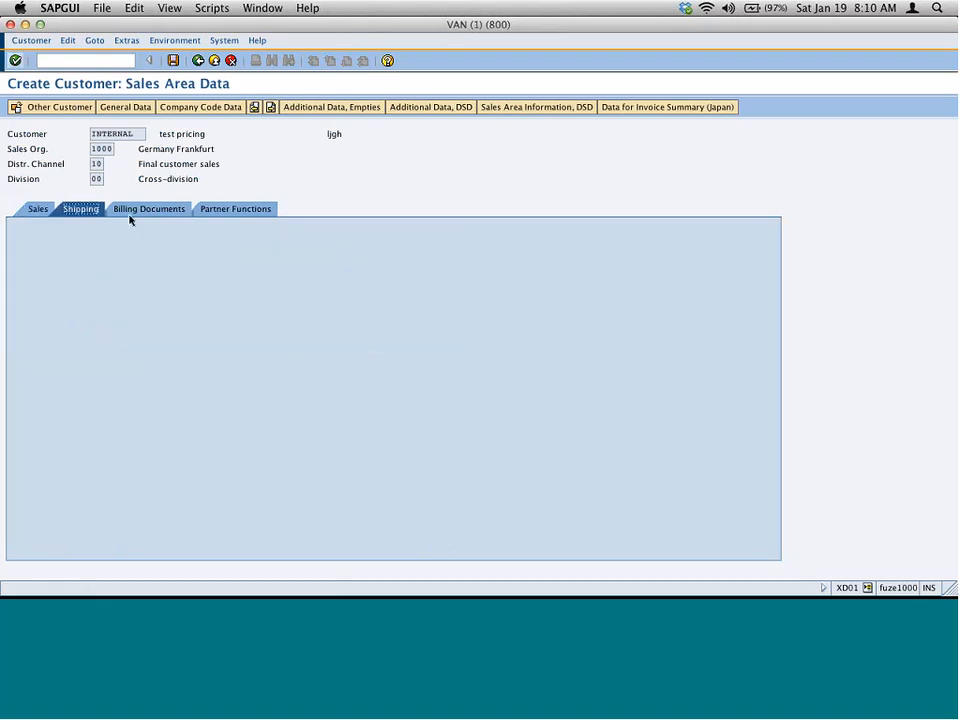
{"action": "left_click", "coordinate": [152, 210]}
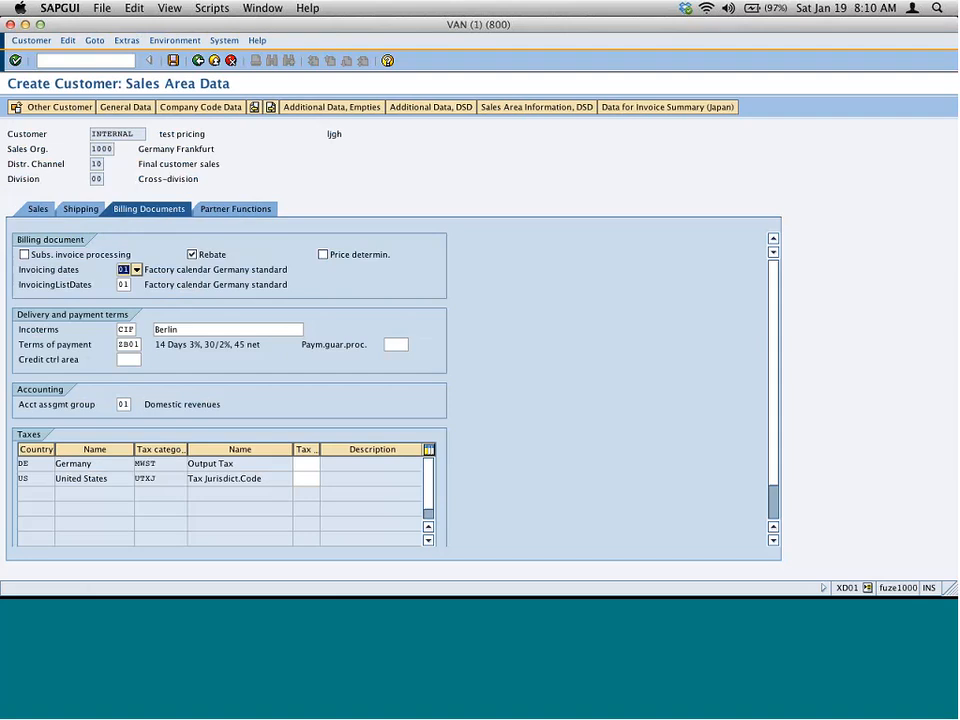
- Set the tax classification to 1 for both Germany and the United States and save the new customer
{"action": "left_click", "coordinate": [306, 463]}
{"action": "type", "text": "1"}
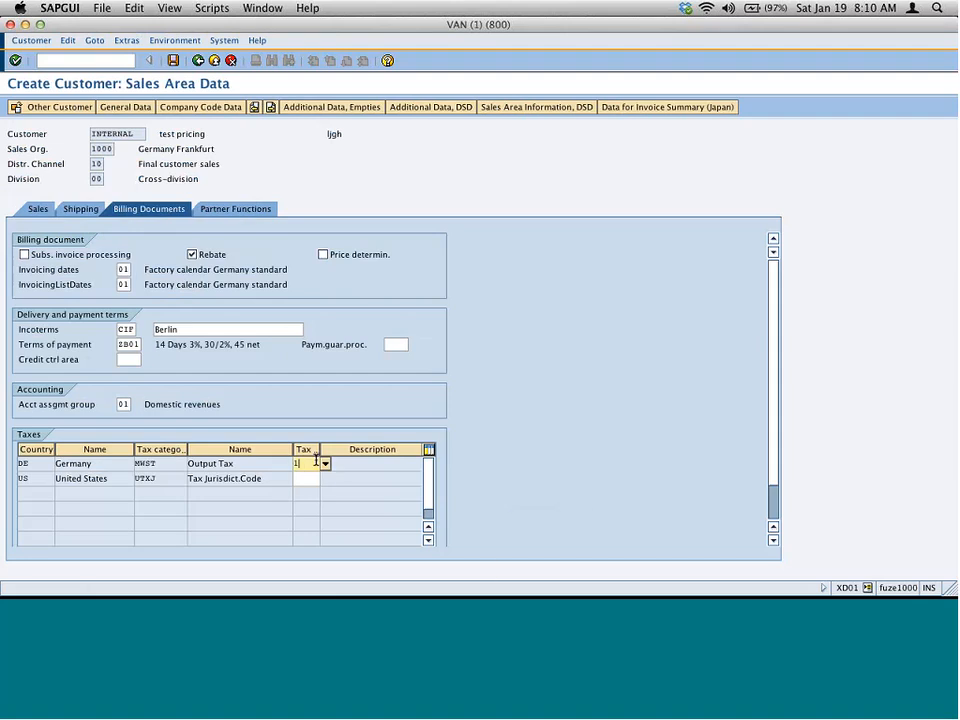
{"action": "key", "text": "Down"}
{"action": "type", "text": "1"}
{"action": "left_click", "coordinate": [255, 208]}
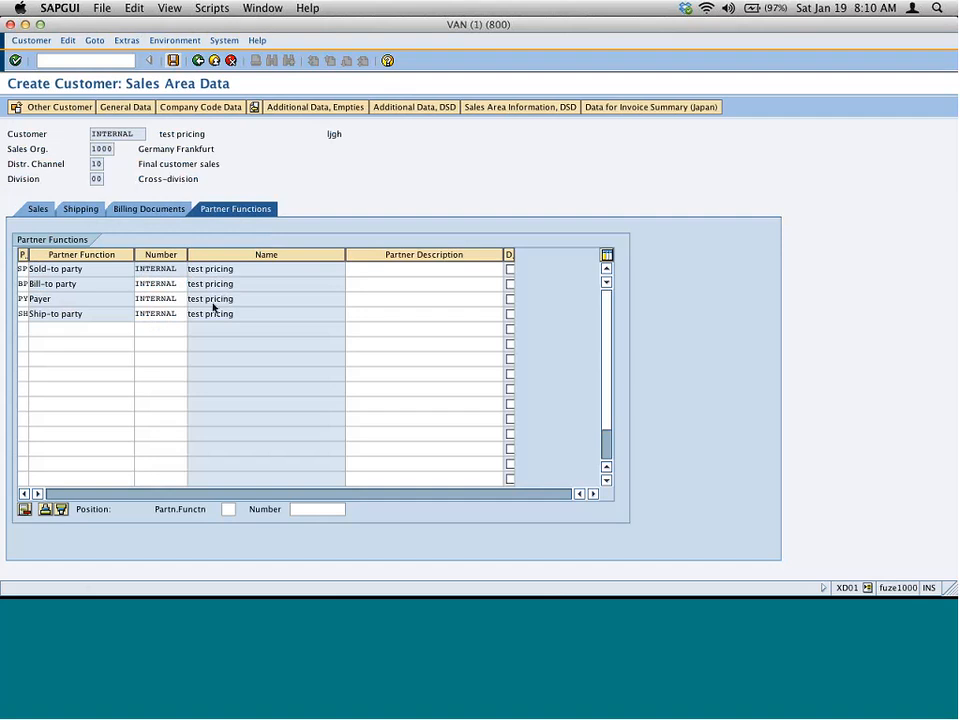
{"action": "key", "text": "ctrl+s"}
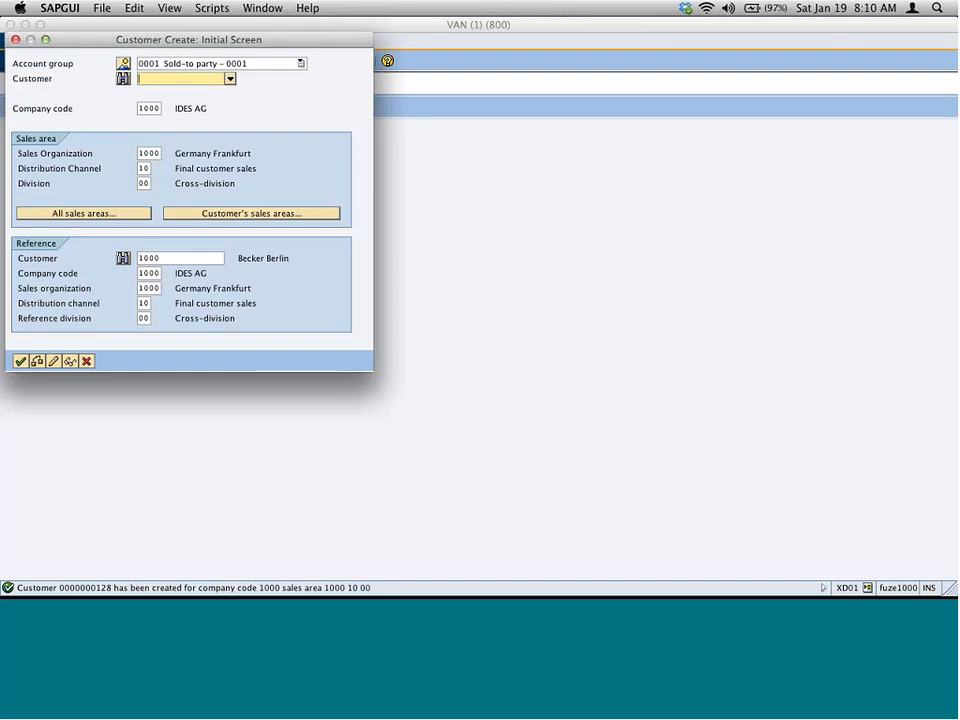
- Switch to Curio and handwrite a red note beside the customer master task
{"action": "key", "text": "super+Tab"}
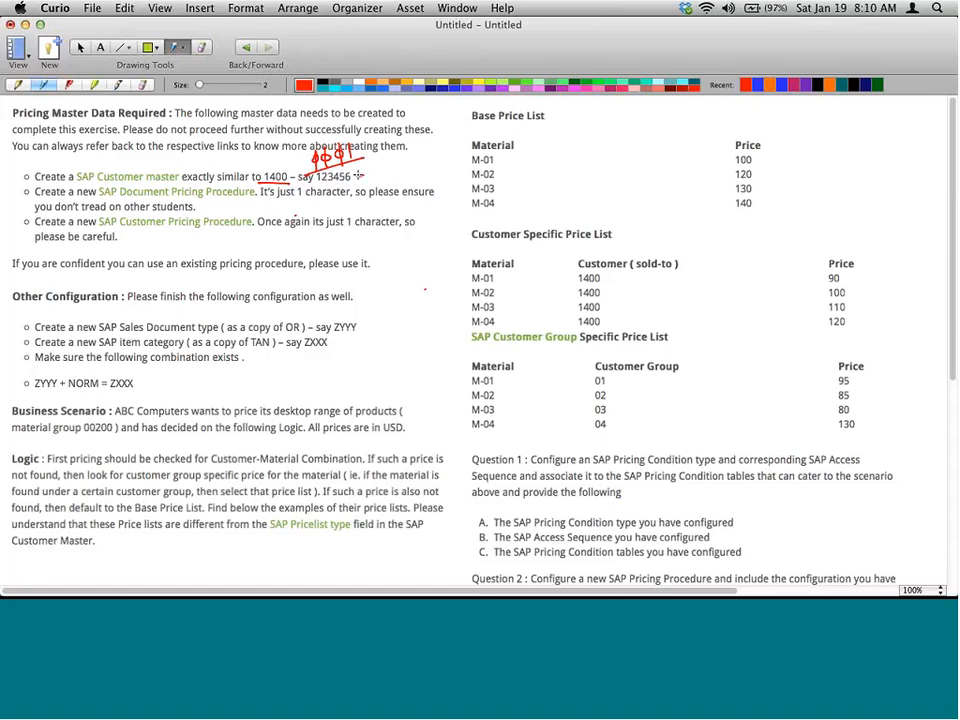
{"action": "mouse_move", "coordinate": [357, 178]}
{"action": "left_mouse_down"}
{"action": "mouse_move", "coordinate": [380, 168]}
{"action": "mouse_move", "coordinate": [389, 175]}
{"action": "left_mouse_up"}
{"action": "mouse_move", "coordinate": [393, 165]}
{"action": "left_mouse_down"}
{"action": "mouse_move", "coordinate": [404, 174]}
{"action": "mouse_move", "coordinate": [411, 158]}
{"action": "left_mouse_up"}
- Switch back to SAPGUI, leave customer creation and start pricing customizing with transaction VOK0
{"action": "key", "text": "super+Tab"}
{"action": "key", "text": "Escape"}
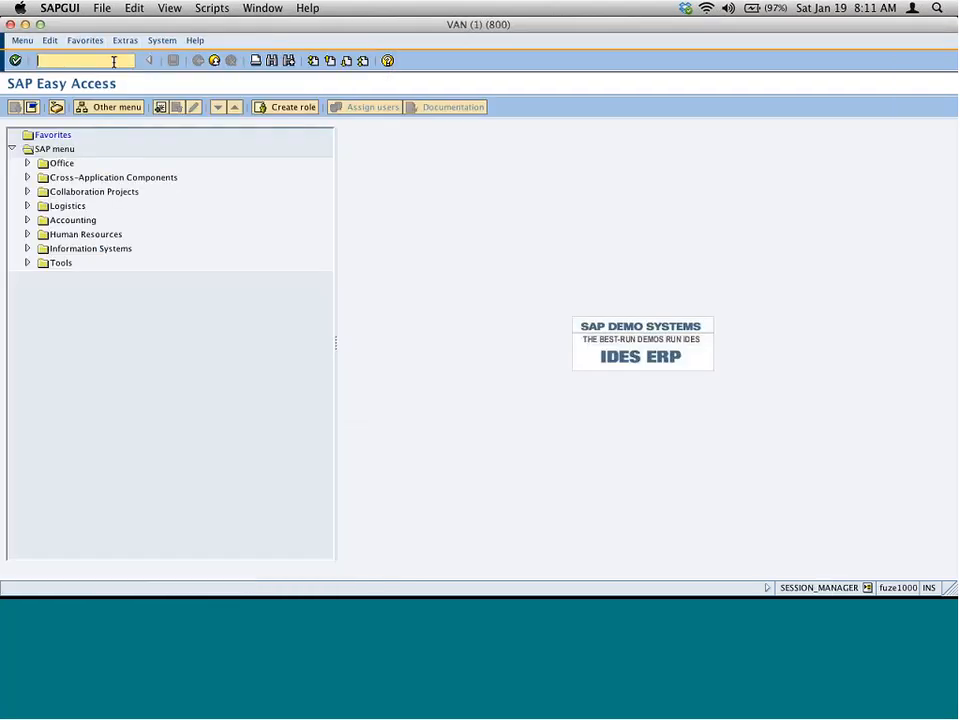
{"action": "type", "text": "vok0"}
{"action": "key", "text": "Return"}
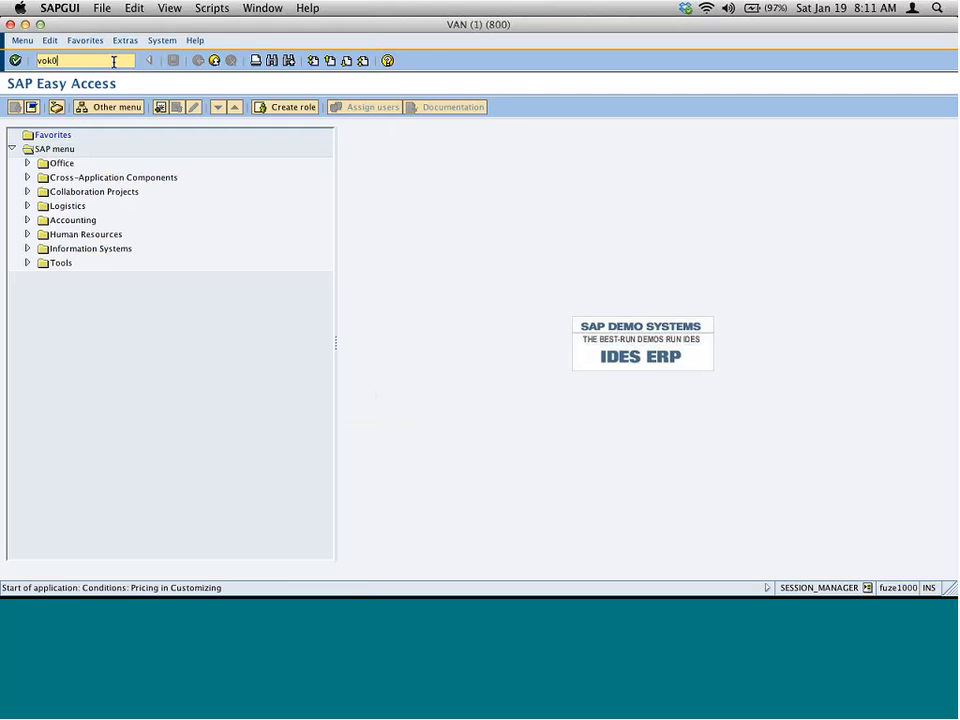
- Open the maintenance table for document pricing procedures from the pricing customizing
{"action": "left_click", "coordinate": [229, 41]}
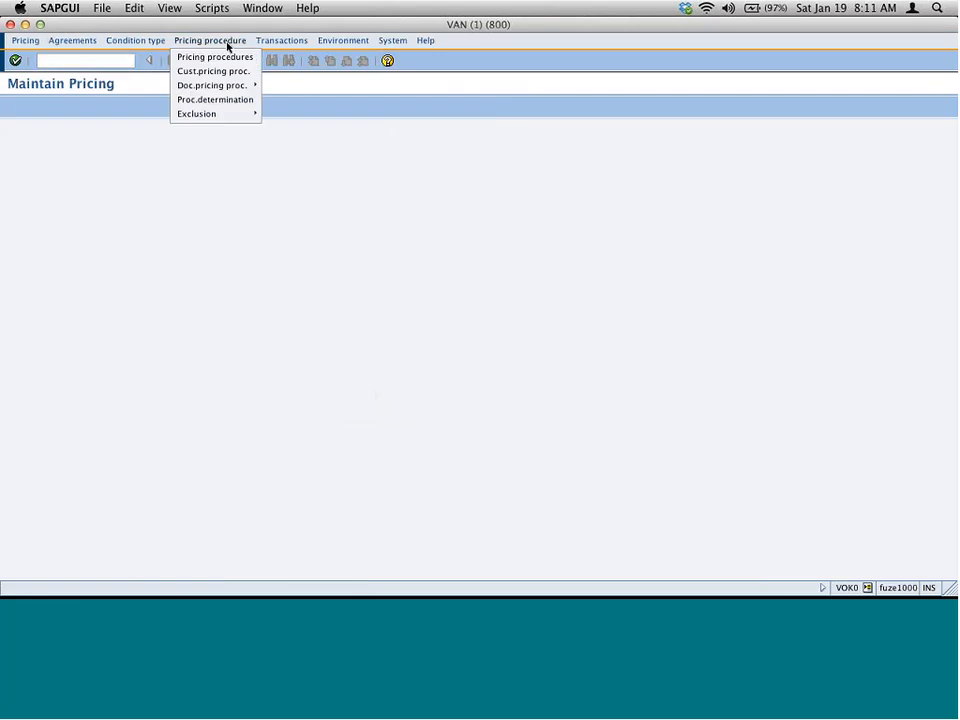
{"action": "mouse_move", "coordinate": [234, 89]}
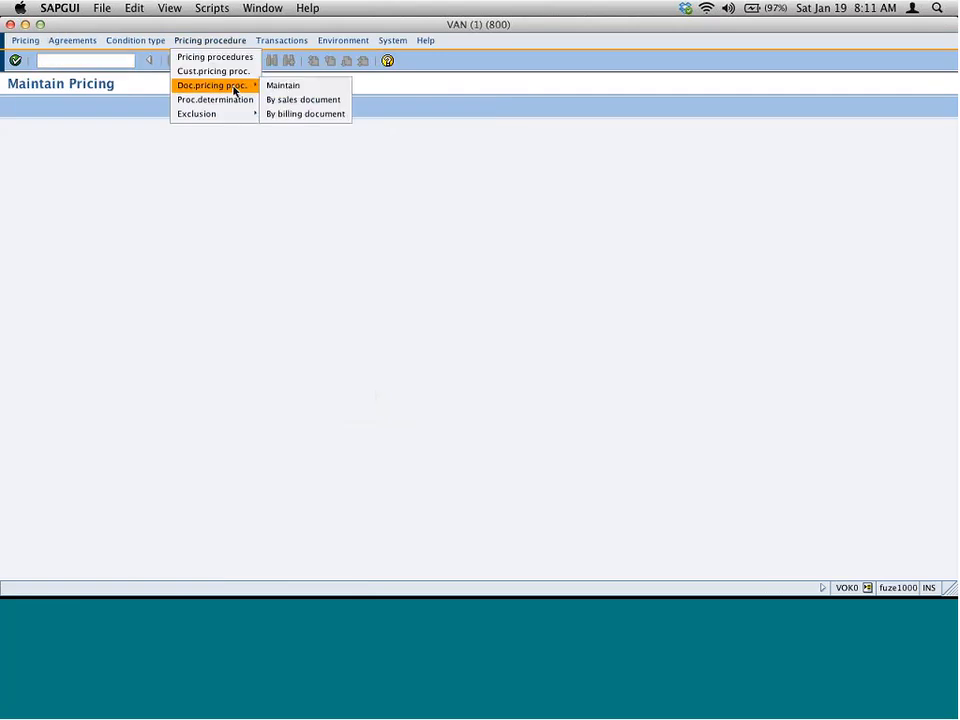
{"action": "left_click", "coordinate": [317, 90]}
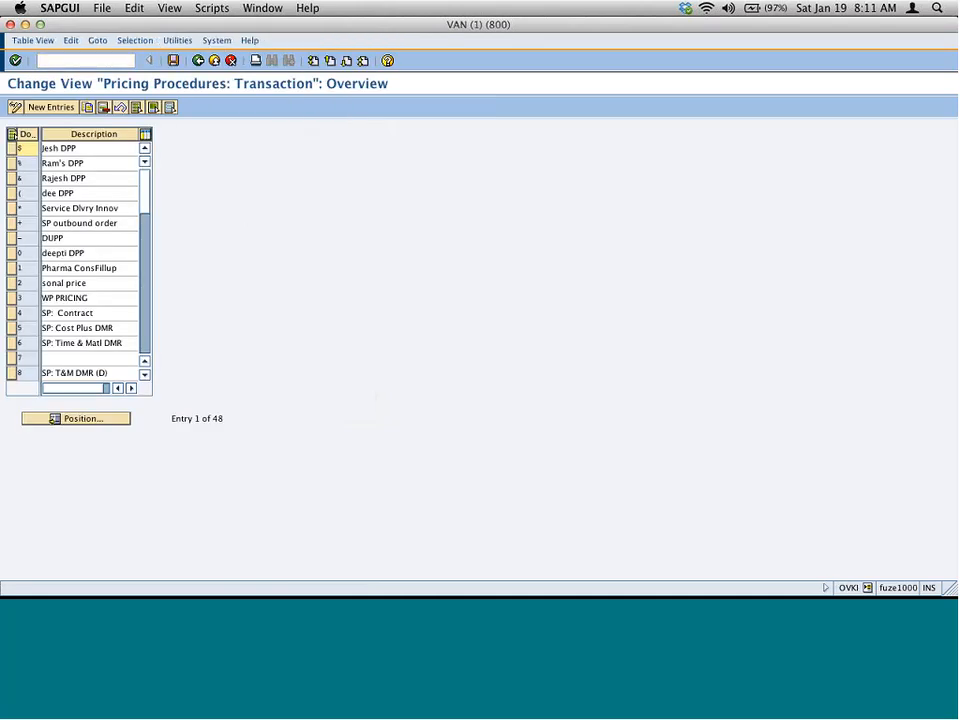
- Look through the existing document pricing procedures to see which one-character keys are already in use
{"action": "left_click", "coordinate": [146, 376]}
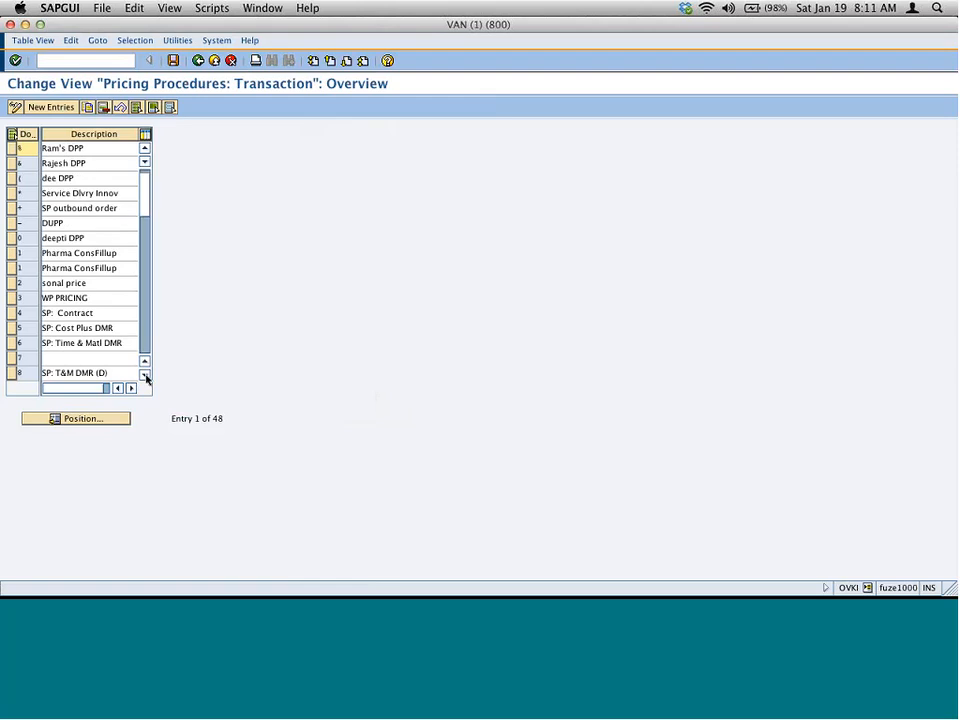
{"action": "left_click", "coordinate": [146, 376]}
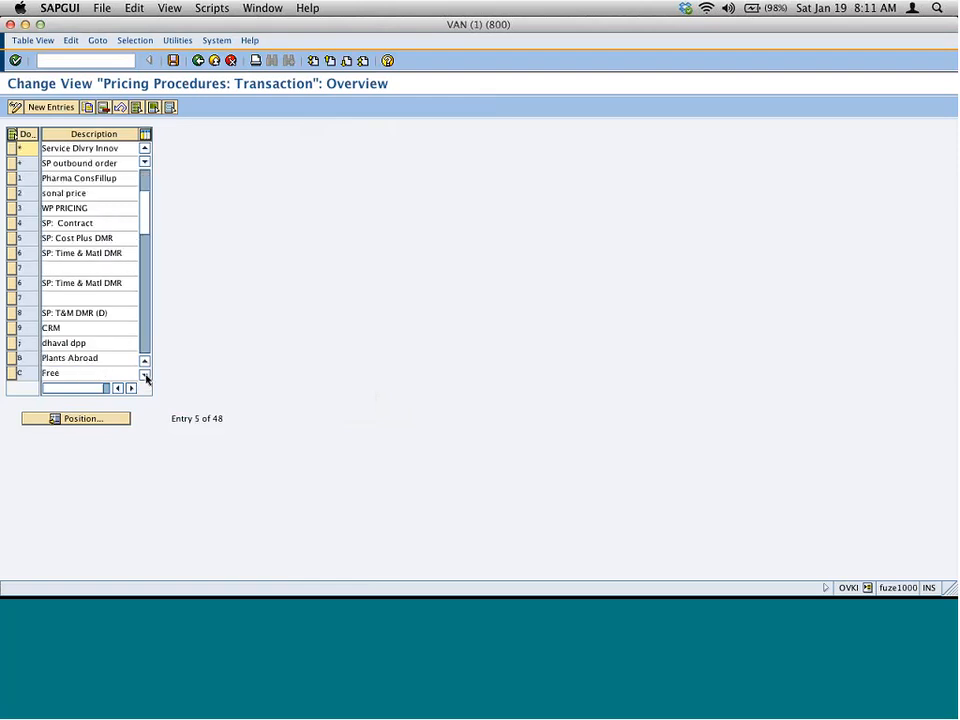
{"action": "left_click", "coordinate": [146, 376]}
{"action": "left_click", "coordinate": [146, 376]}
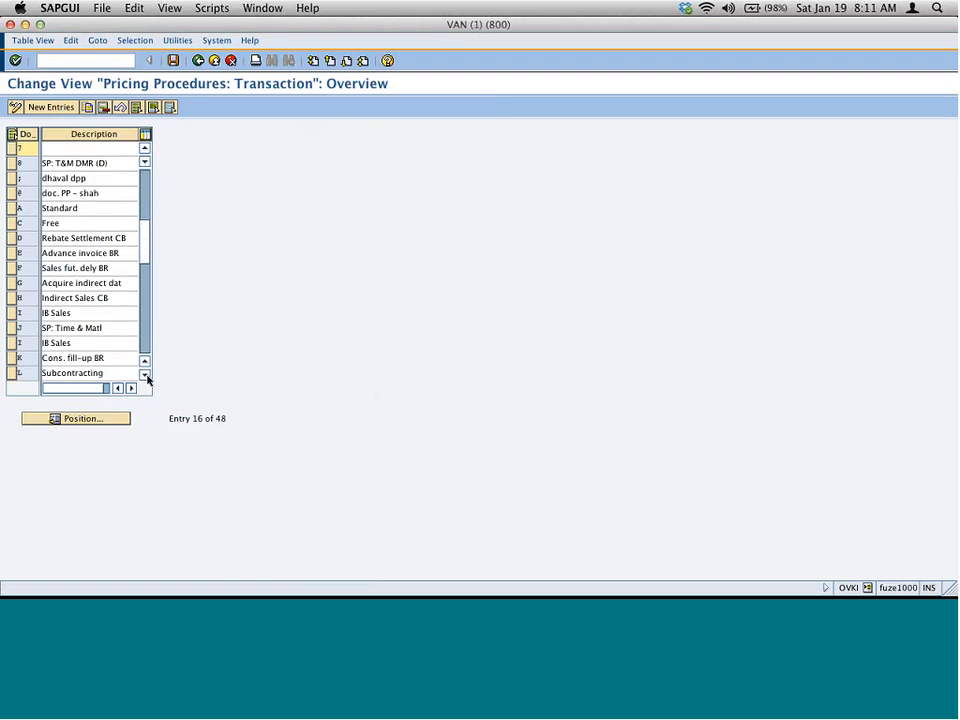
{"action": "left_click", "coordinate": [146, 376]}
{"action": "left_click", "coordinate": [146, 376]}
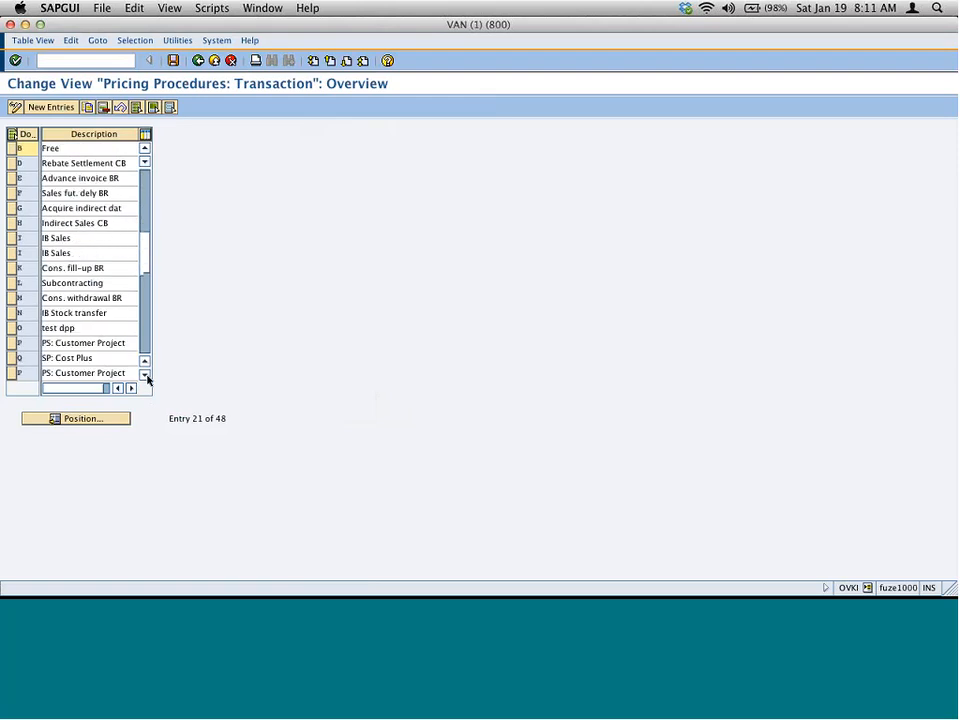
{"action": "double_click", "coordinate": [81, 325]}
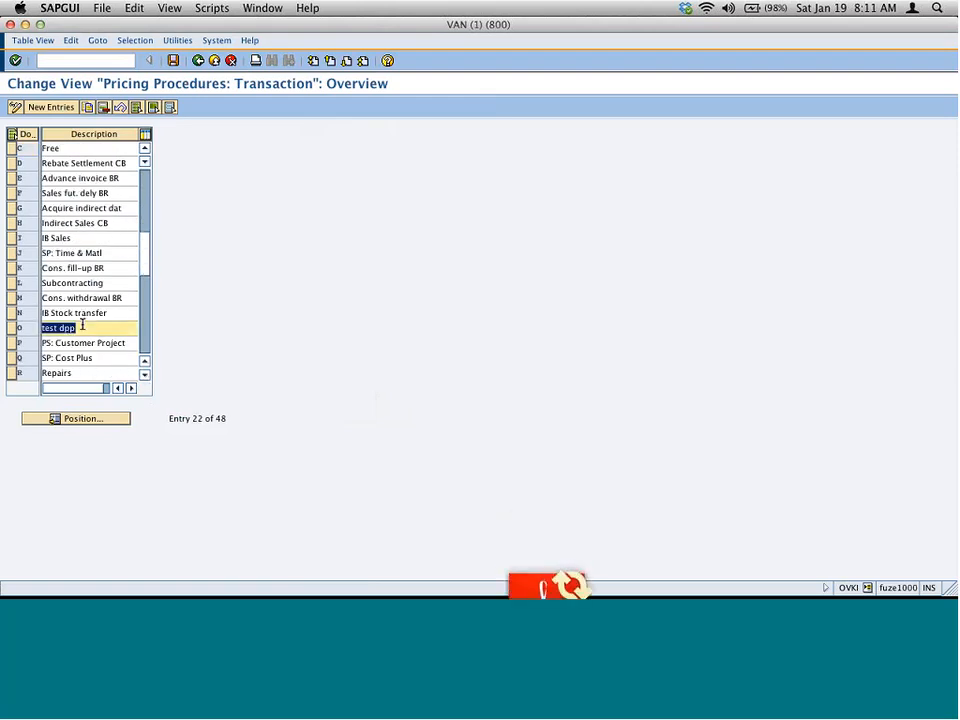
{"action": "left_click", "coordinate": [12, 329]}
{"action": "left_click", "coordinate": [12, 329]}
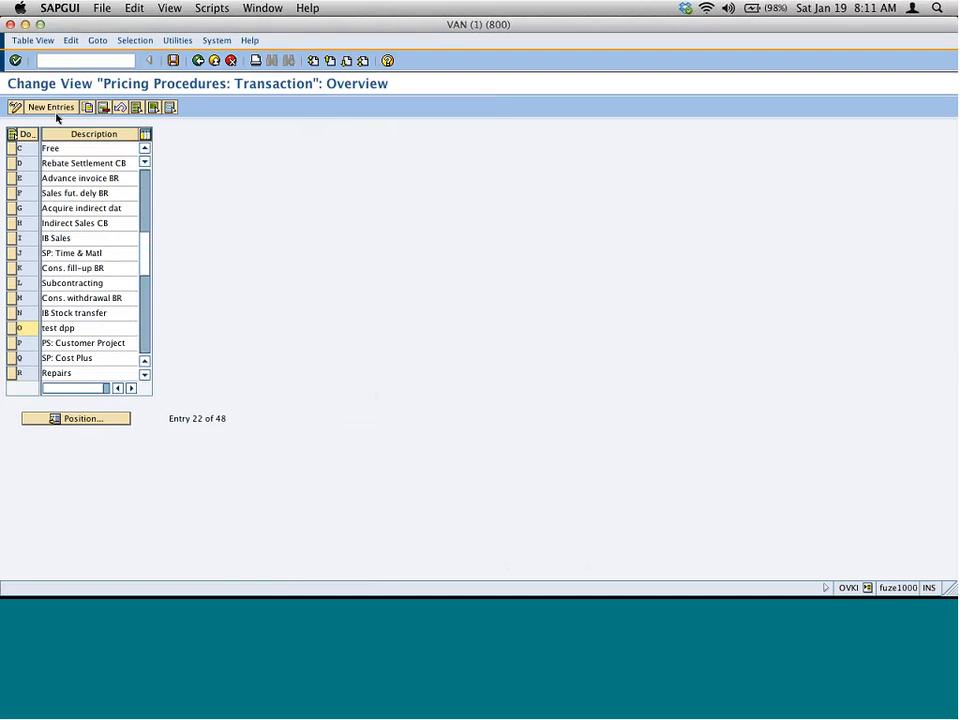
- Add a new document pricing procedure with key ":" and description "test DPP", and save it in the proposed customizing request
{"action": "left_click", "coordinate": [50, 109]}
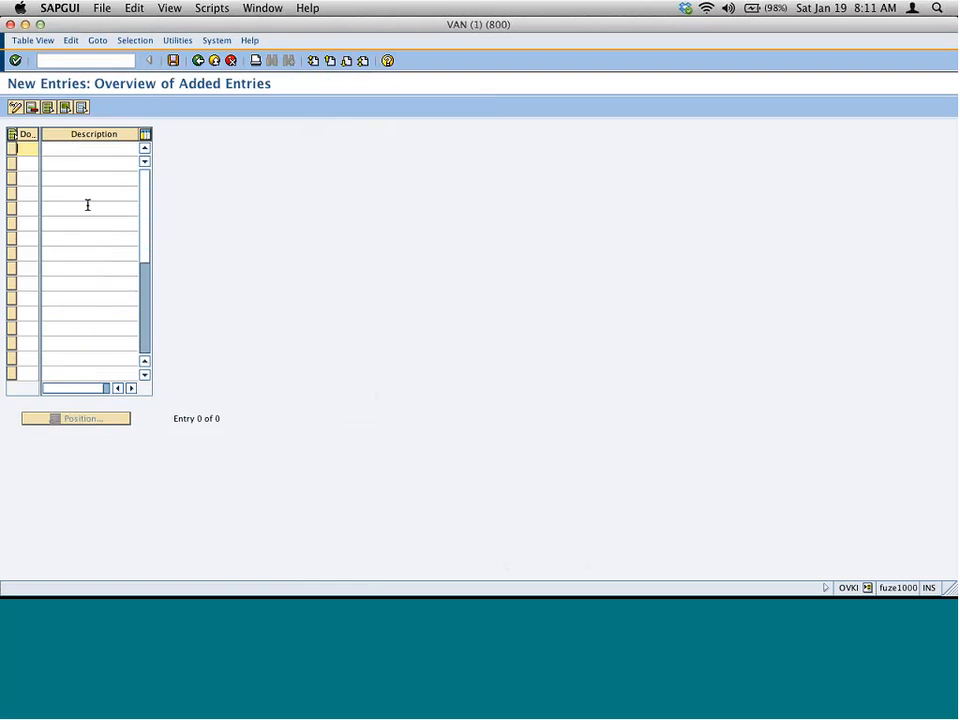
{"action": "type", "text": "z"}
{"action": "key", "text": "Tab"}
{"action": "type", "text": "tes"}
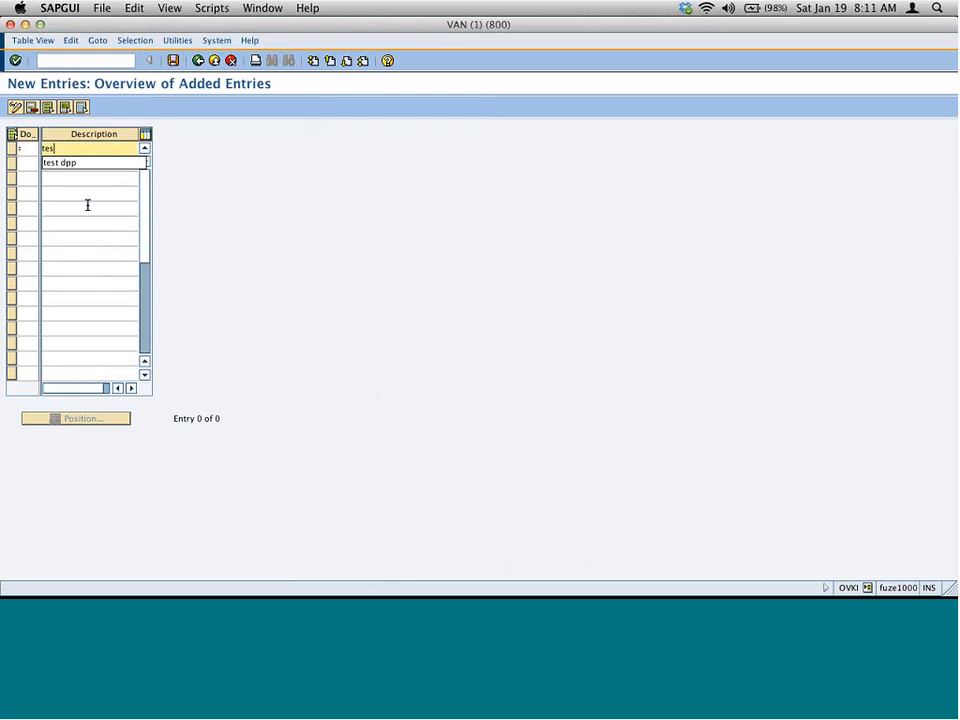
{"action": "type", "text": "t DPP"}
{"action": "key", "text": "Return"}
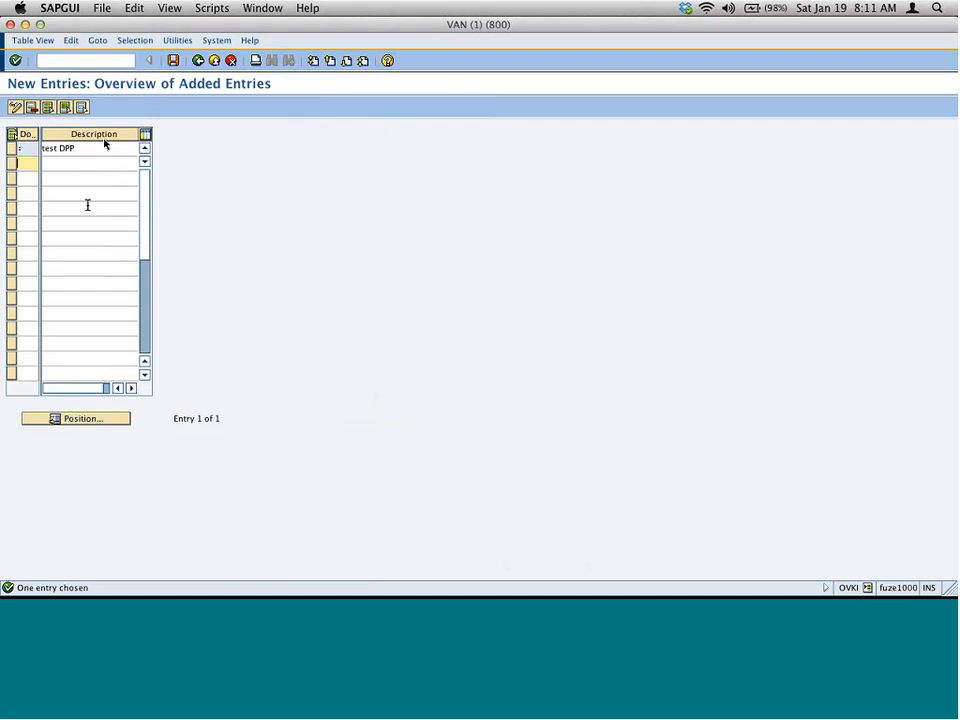
{"action": "left_click", "coordinate": [173, 60]}
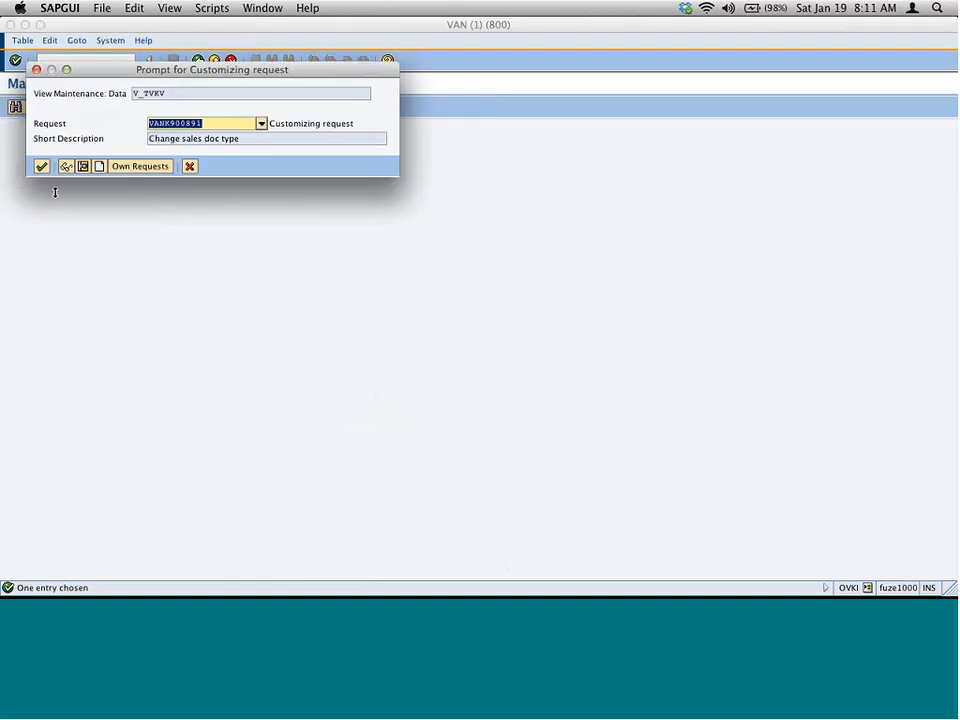
{"action": "key", "text": "Return"}
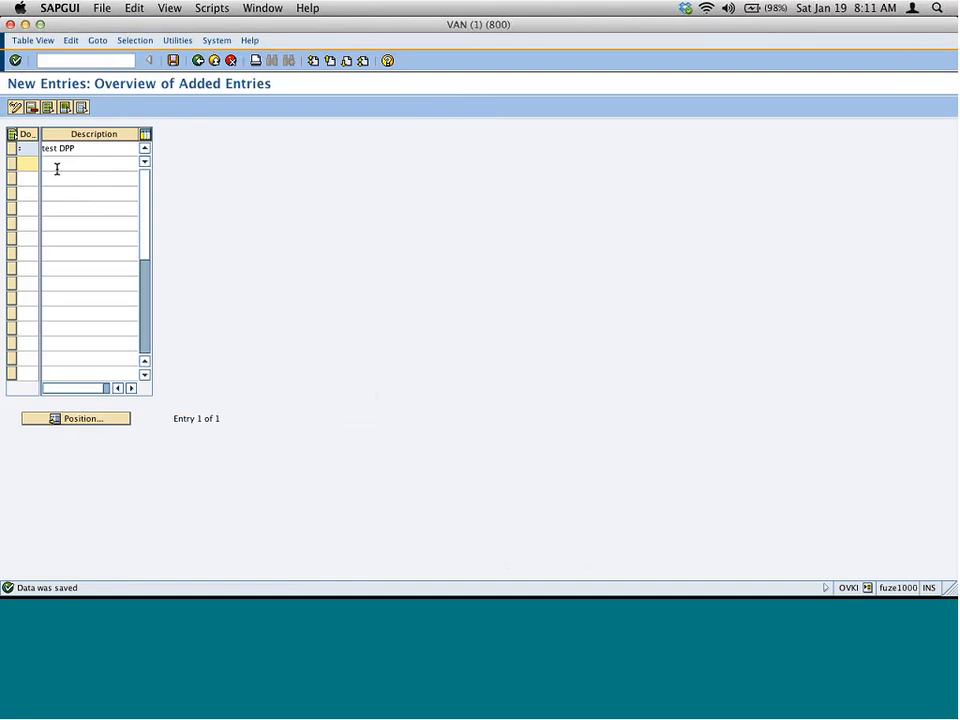
- Switch to Curio and handwrite a red "(:)" beside the document pricing procedure task
{"action": "key", "text": "super+Tab"}
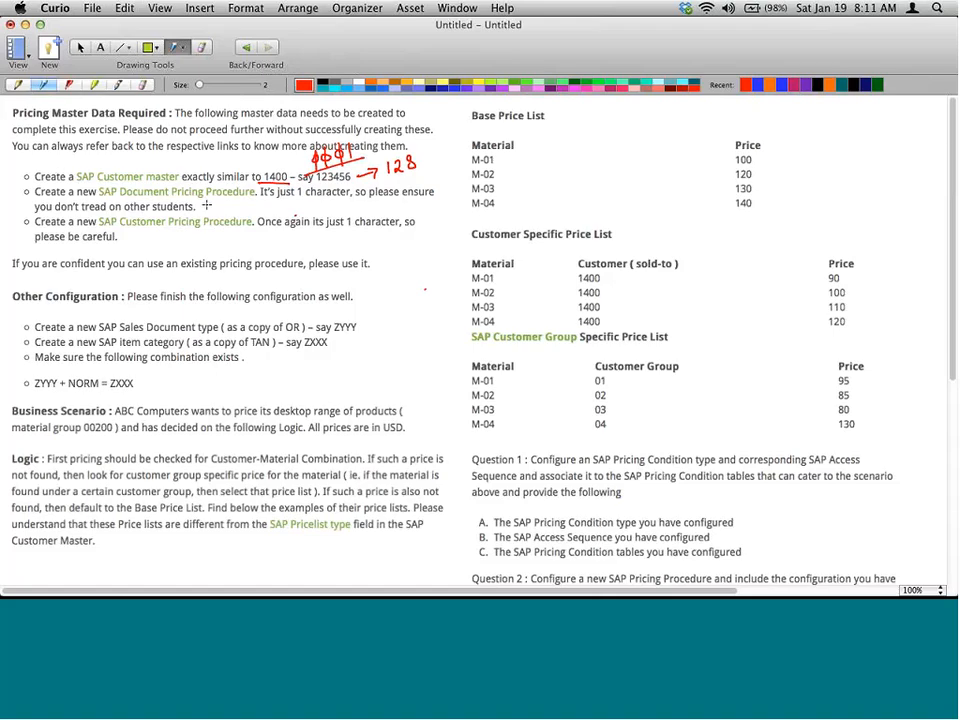
{"action": "mouse_move", "coordinate": [214, 198]}
{"action": "left_mouse_down"}
{"action": "mouse_move", "coordinate": [212, 214]}
{"action": "mouse_move", "coordinate": [229, 217]}
{"action": "left_mouse_up"}
{"action": "left_click", "coordinate": [220, 204]}
{"action": "left_click", "coordinate": [220, 212]}
- Switch back to SAPGUI, leave the document pricing procedures and open the customer pricing procedures table
{"action": "key", "text": "super+Tab"}
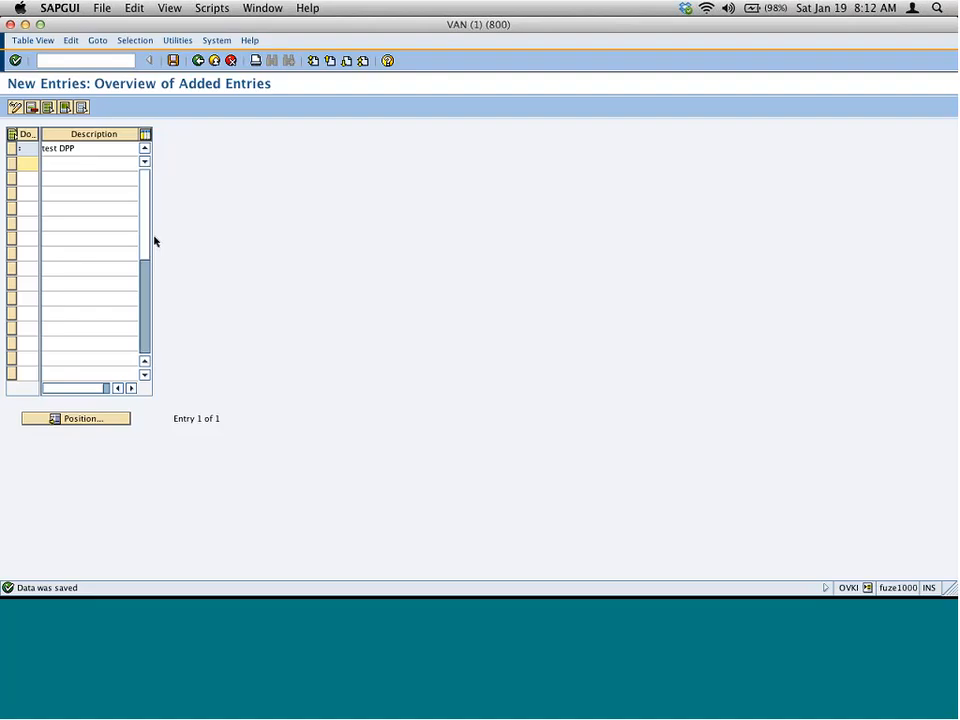
{"action": "left_click", "coordinate": [199, 61]}
{"action": "left_click", "coordinate": [199, 61]}
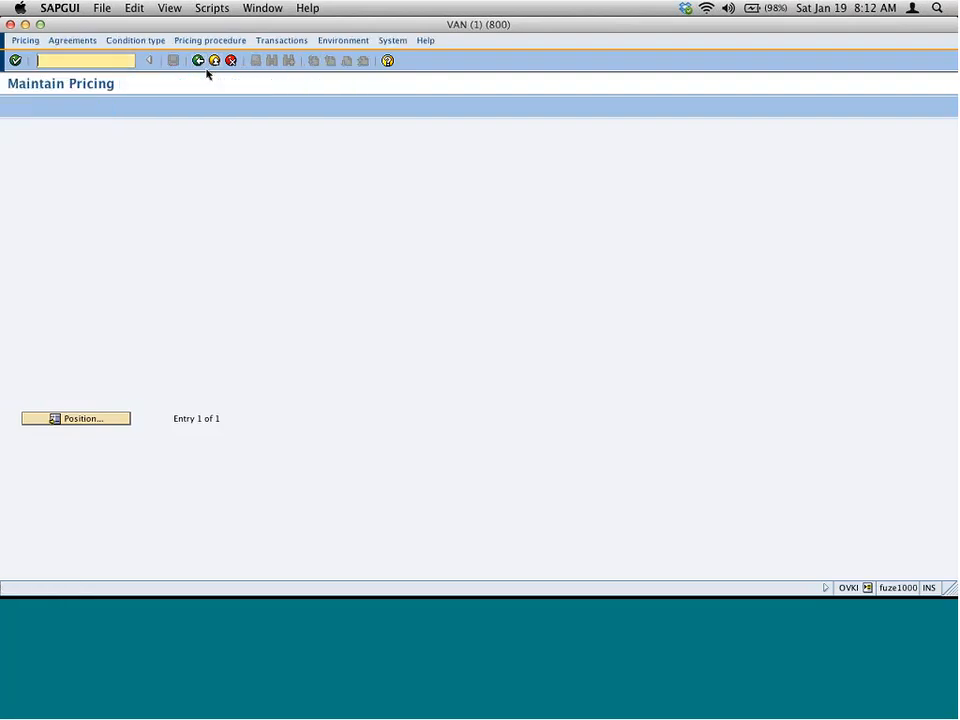
{"action": "left_click", "coordinate": [222, 42]}
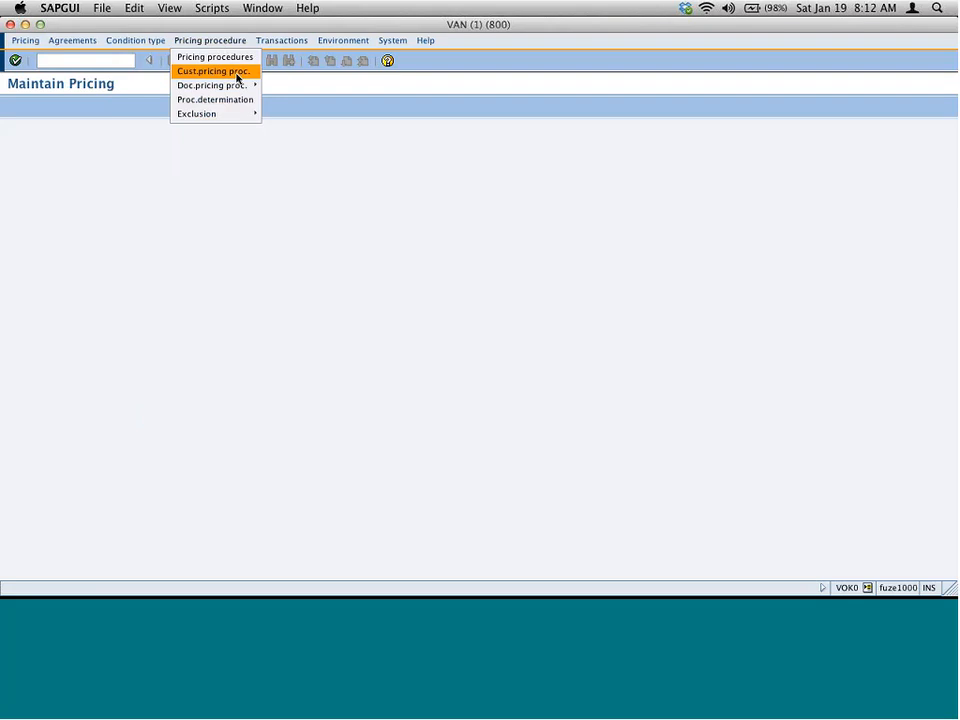
{"action": "left_click", "coordinate": [238, 77]}
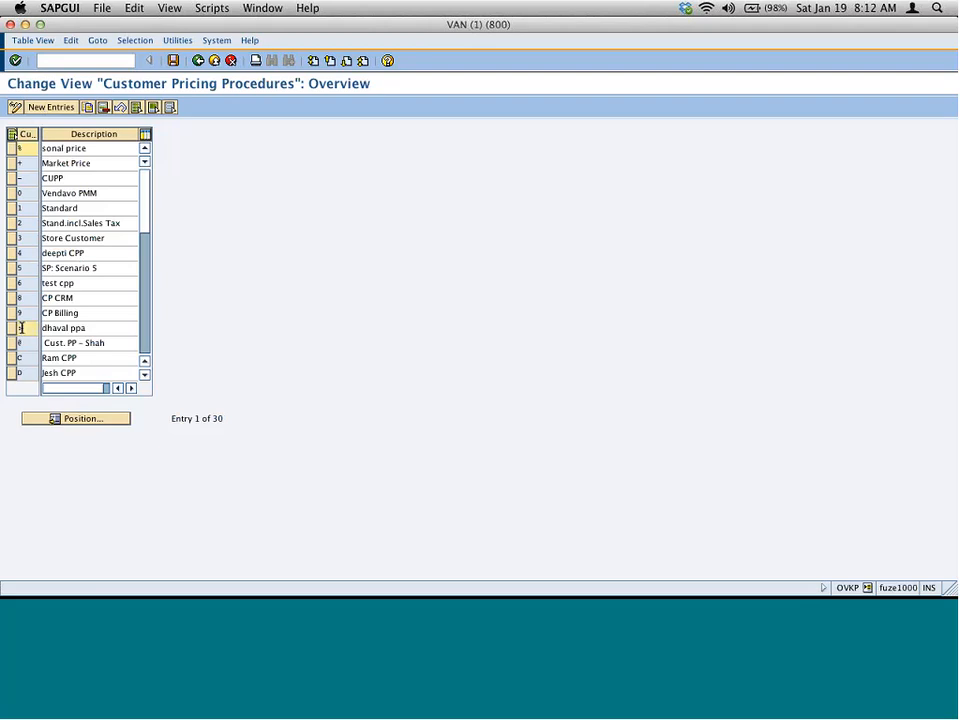
- Look through the existing customer pricing procedures to see which one-character keys are already in use
{"action": "left_click_drag", "start_coordinate": [21, 327], "coordinate": [12, 329]}
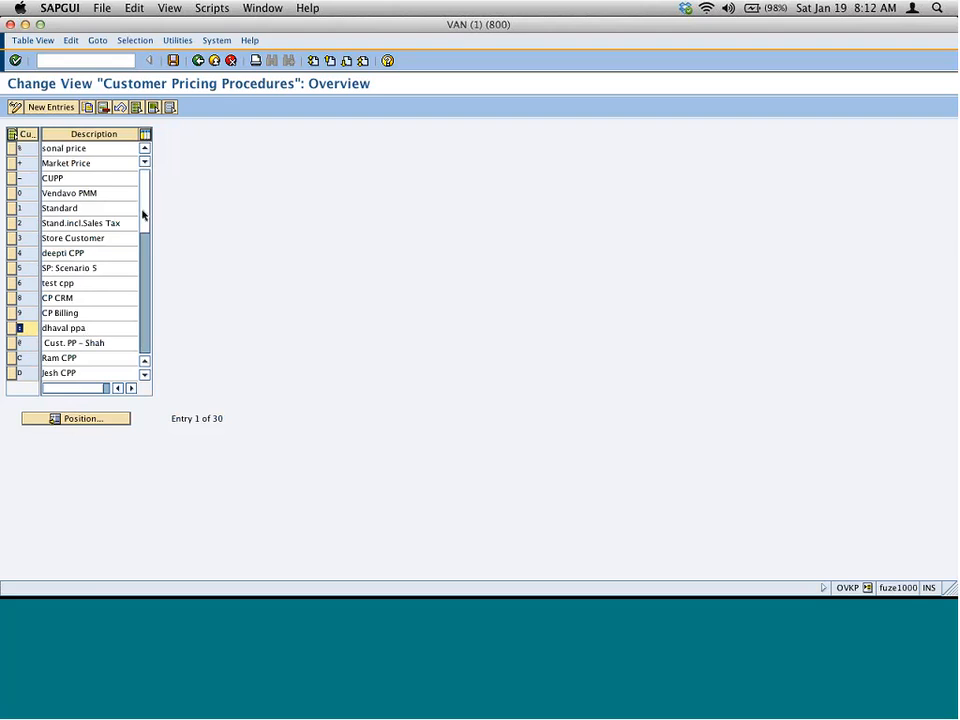
{"action": "left_click_drag", "start_coordinate": [103, 327], "coordinate": [58, 345]}
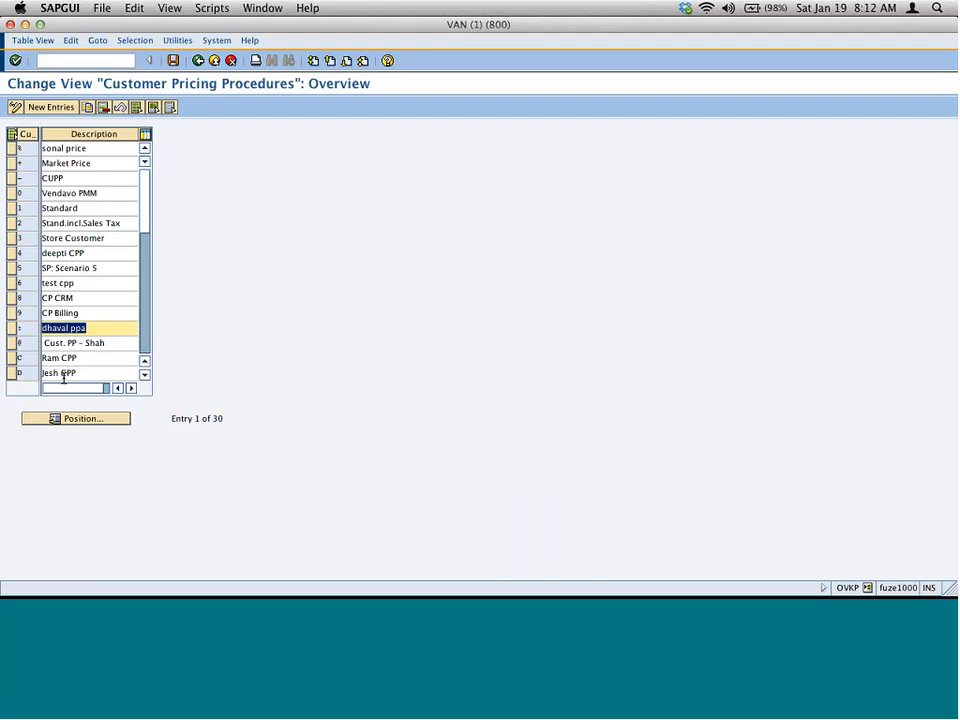
{"action": "scroll", "coordinate": [149, 235], "scroll_direction": "down", "scroll_amount": 3}
{"action": "scroll", "coordinate": [150, 232], "scroll_direction": "down", "scroll_amount": 5}
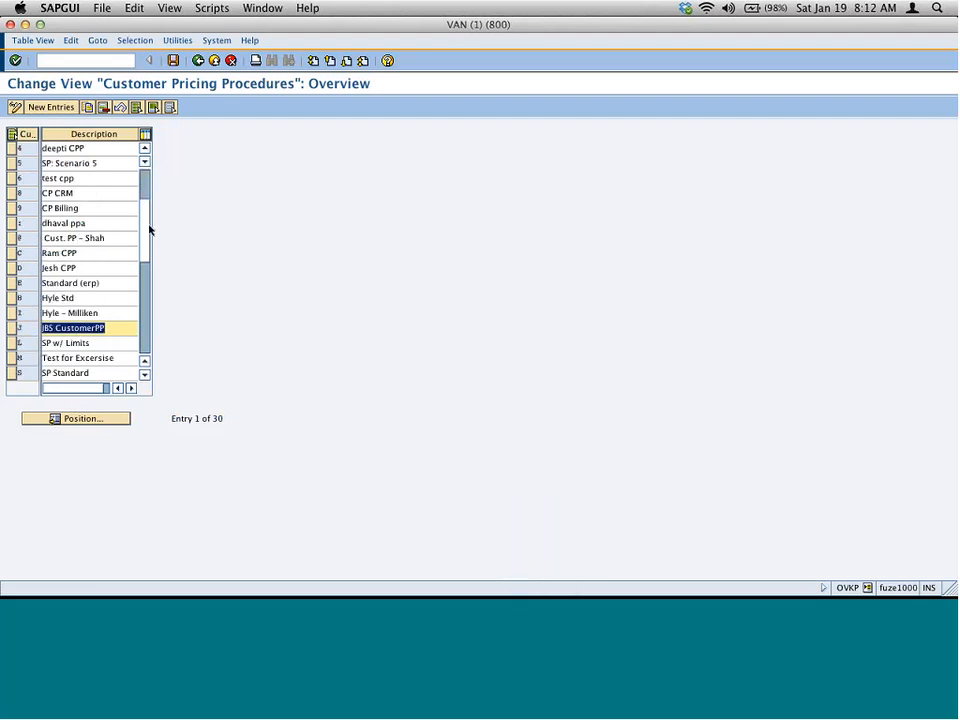
{"action": "scroll", "coordinate": [140, 195], "scroll_direction": "up", "scroll_amount": 8}
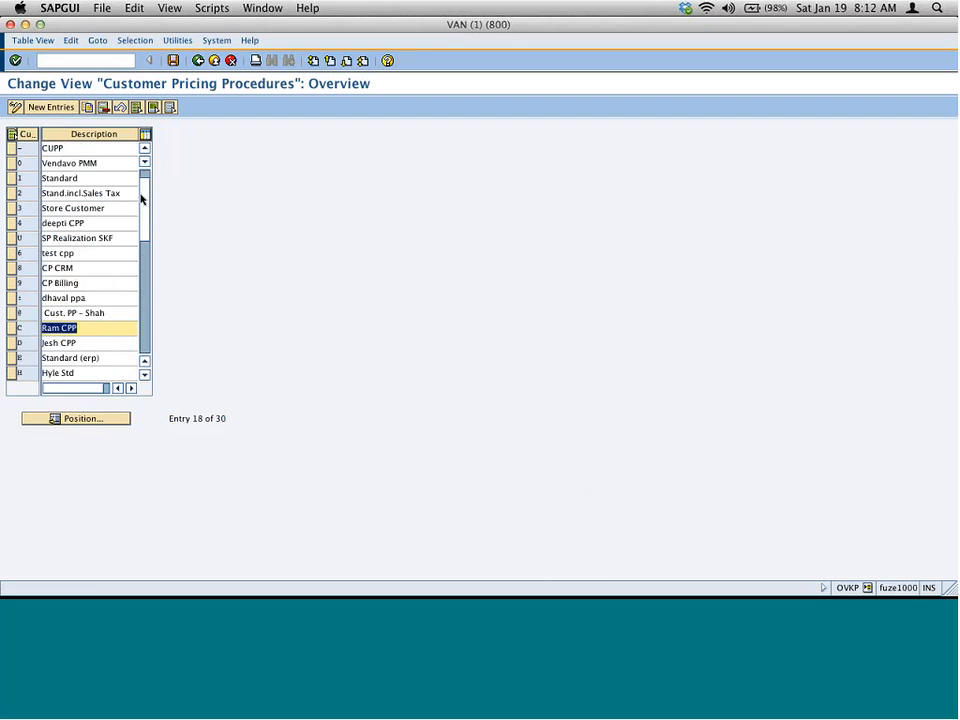
{"action": "scroll", "coordinate": [146, 244], "scroll_direction": "down", "scroll_amount": 4}
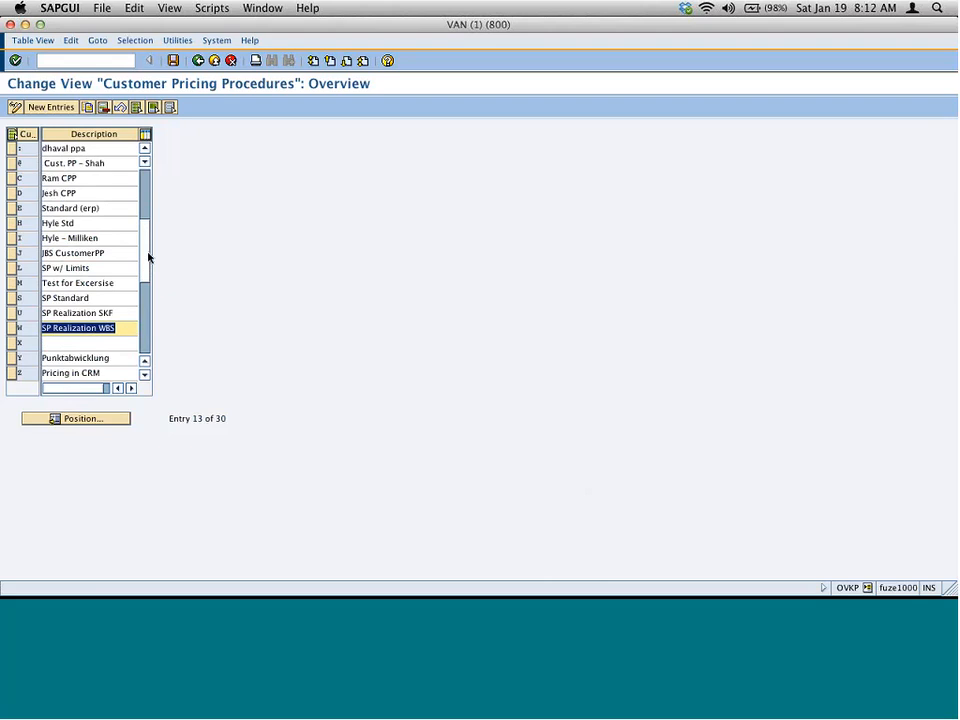
{"action": "scroll", "coordinate": [148, 258], "scroll_direction": "up", "scroll_amount": 1}
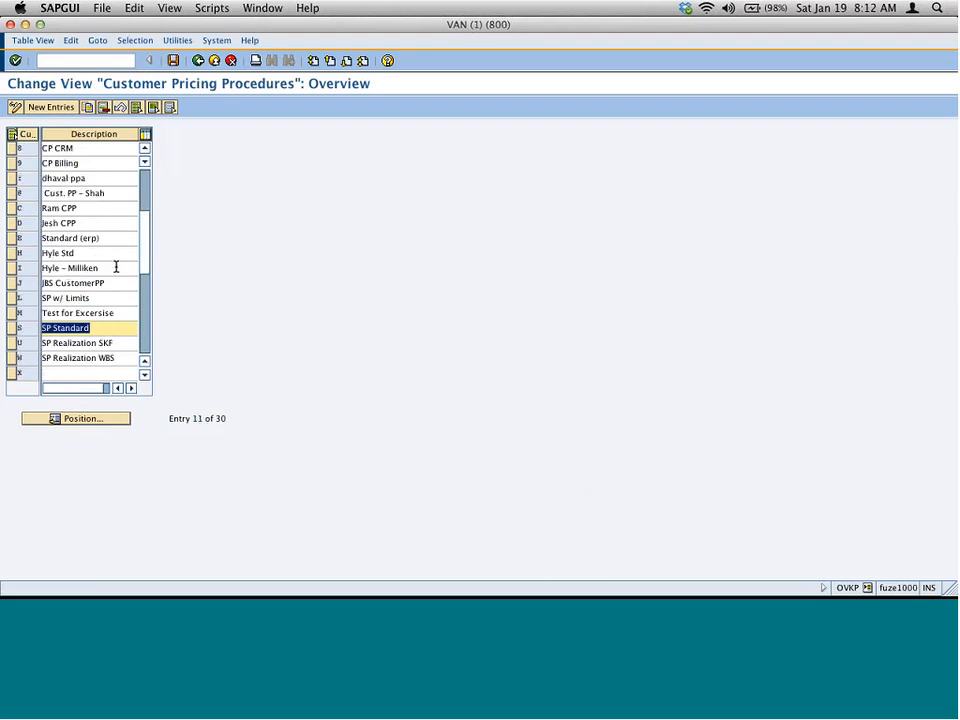
{"action": "scroll", "coordinate": [147, 224], "scroll_direction": "up", "scroll_amount": 2}
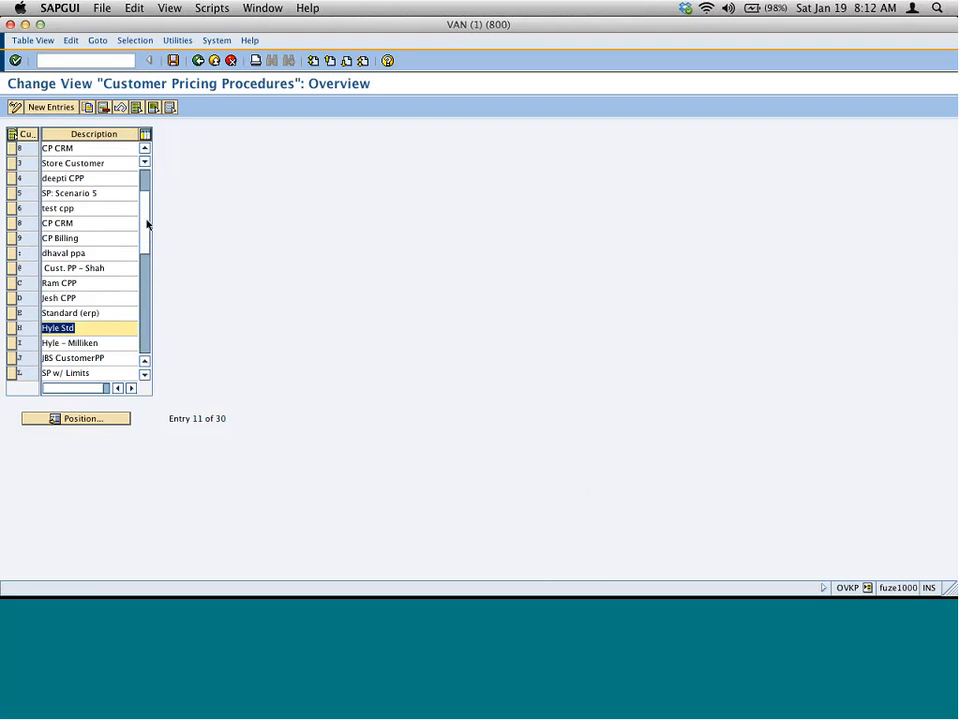
{"action": "left_click", "coordinate": [85, 209]}
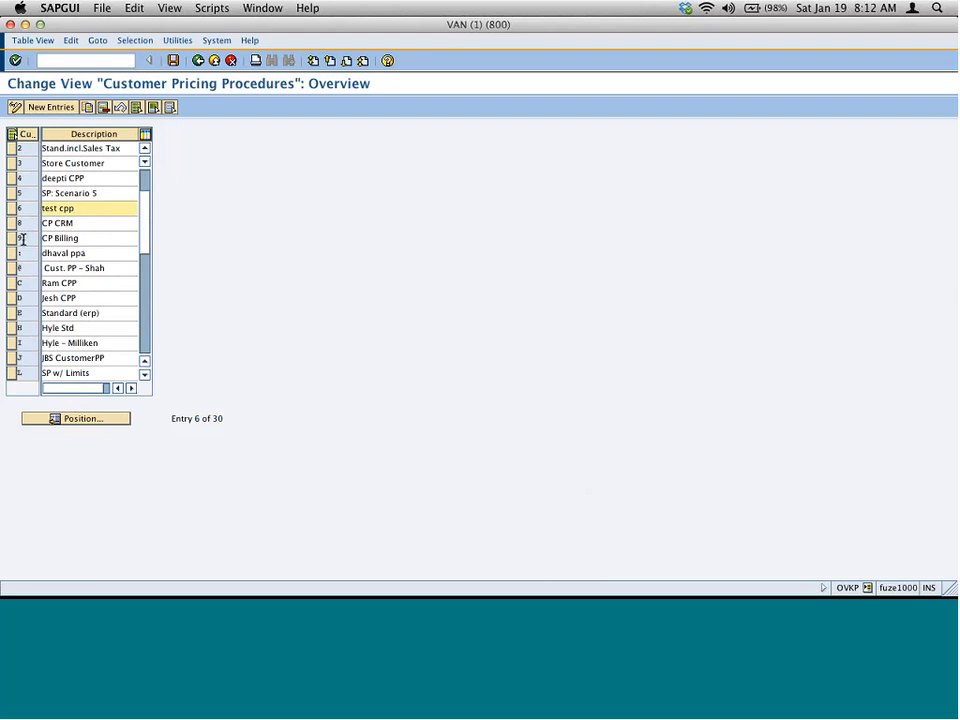
- Add a new customer pricing procedure with key 7 and description "Test CPP", and save it in the proposed customizing request
{"action": "left_click", "coordinate": [57, 110]}
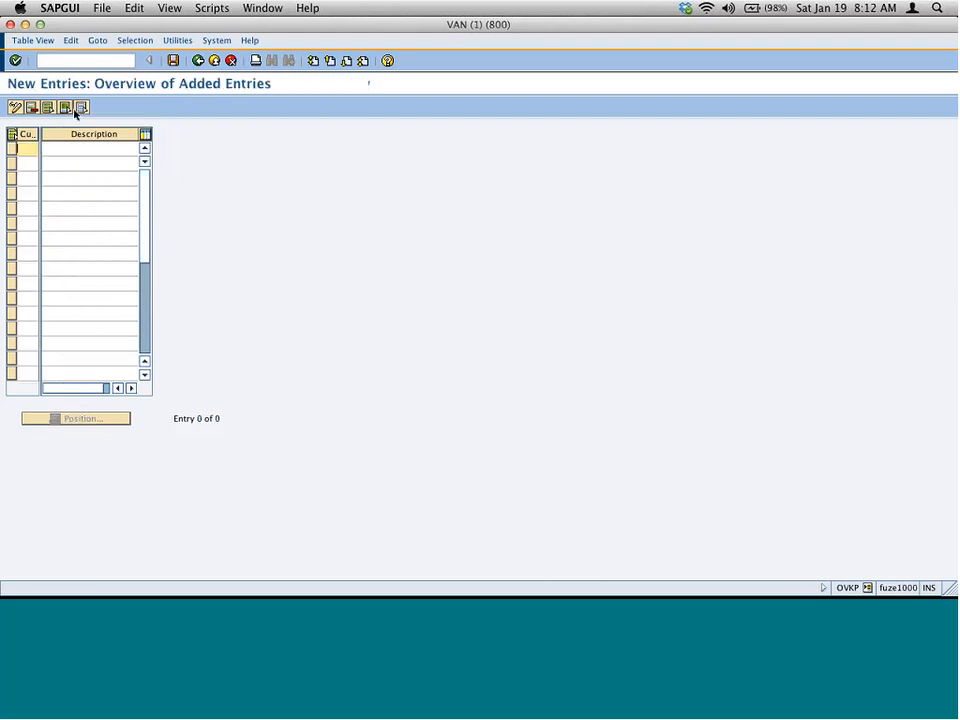
{"action": "type", "text": "7"}
{"action": "key", "text": "Tab"}
{"action": "type", "text": "Test"}
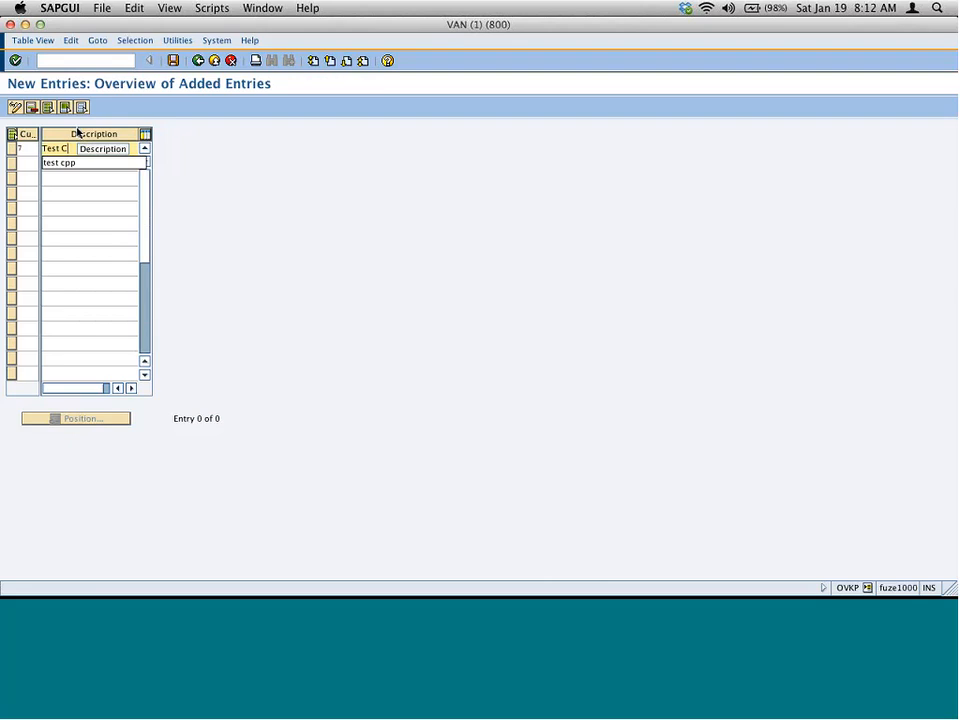
{"action": "type", "text": " CPP"}
{"action": "key", "text": "Return"}
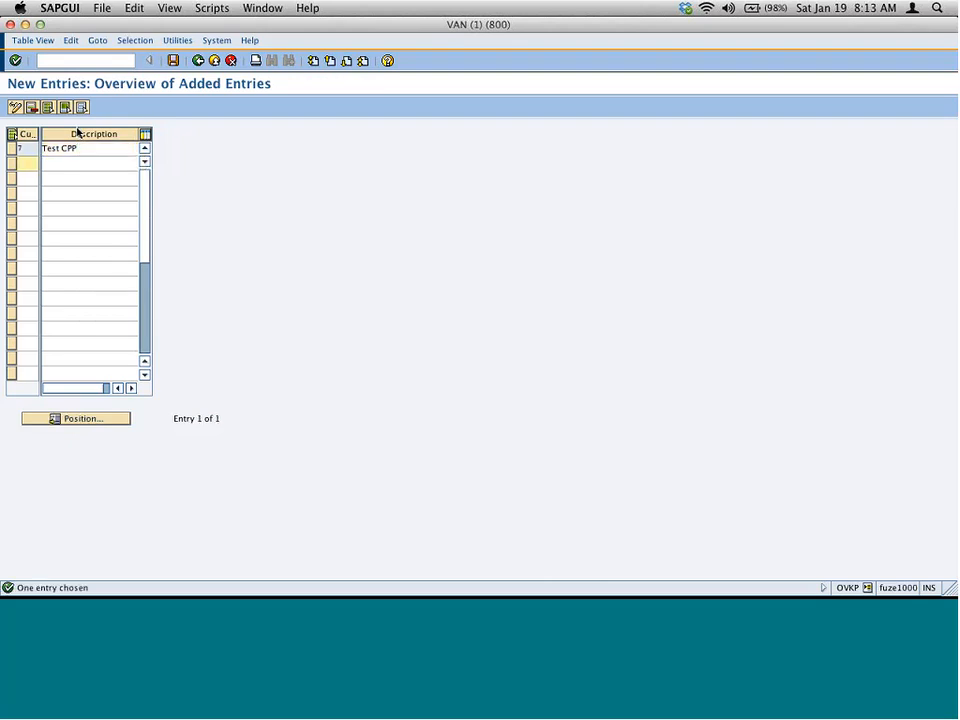
{"action": "left_click", "coordinate": [173, 61]}
{"action": "left_click", "coordinate": [42, 165]}
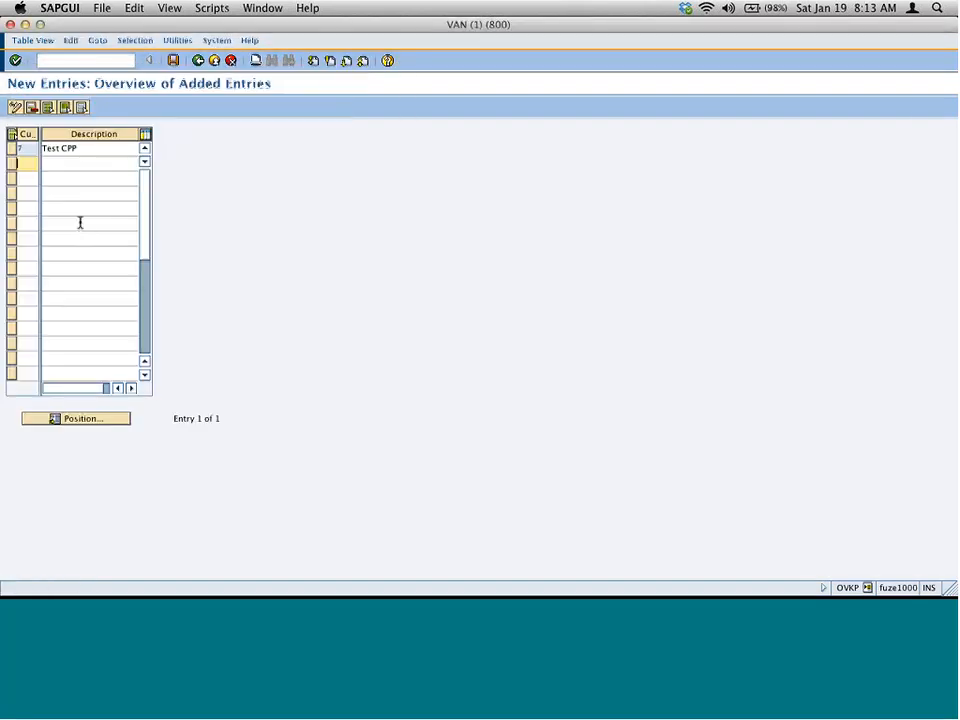
- Switch to Curio, handwrite a red "(7)" beside the customer pricing procedure task and add a pen mark beside the Other Configuration line
{"action": "key", "text": "super+Tab"}
{"action": "mouse_move", "coordinate": [131, 224]}
{"action": "left_mouse_down"}
{"action": "mouse_move", "coordinate": [131, 246]}
{"action": "mouse_move", "coordinate": [144, 237]}
{"action": "mouse_move", "coordinate": [147, 256]}
{"action": "left_mouse_up"}
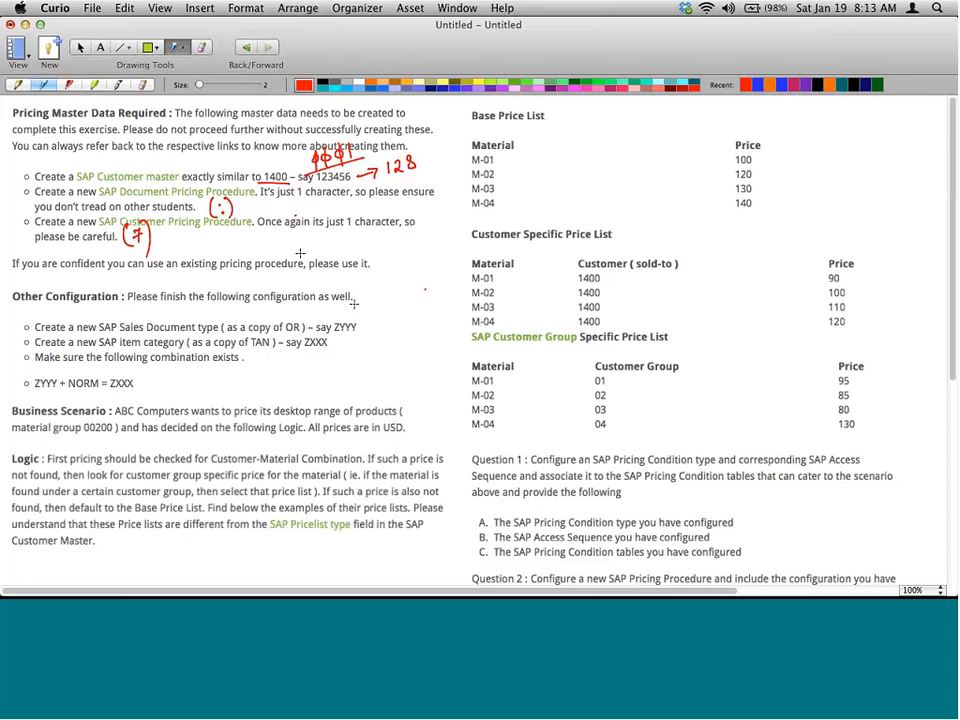
{"action": "mouse_move", "coordinate": [365, 287]}
{"action": "left_mouse_down"}
{"action": "mouse_move", "coordinate": [381, 279]}
{"action": "mouse_move", "coordinate": [395, 303]}
{"action": "left_mouse_up"}
- Switch back to SAPGUI and leave the pricing customizing, returning to the SAP Easy Access screen
{"action": "key", "text": "super+Tab"}
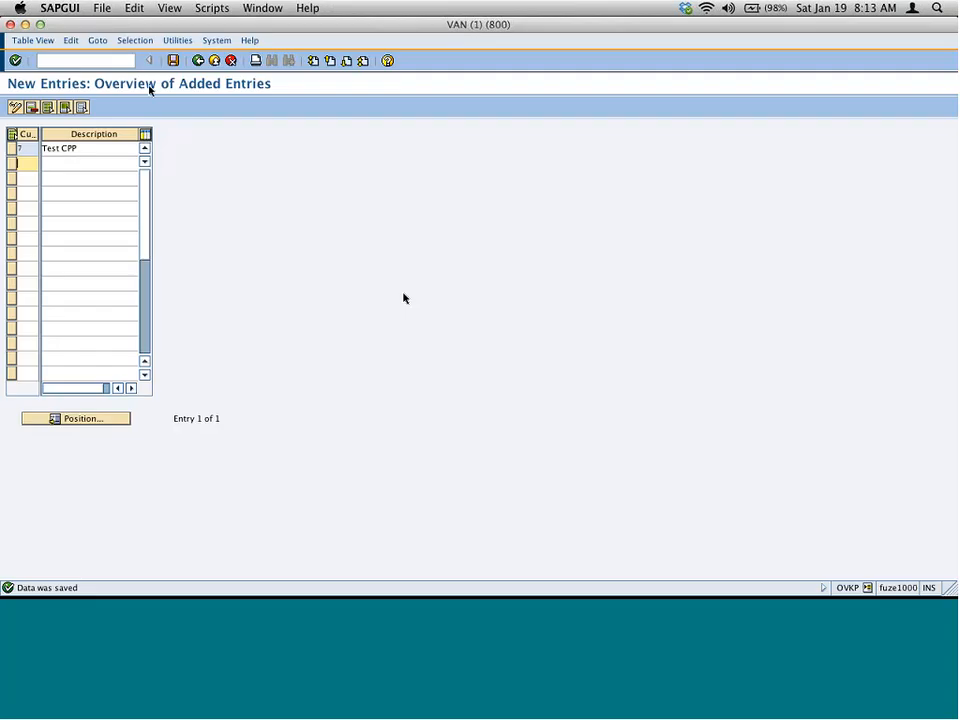
{"action": "left_click", "coordinate": [199, 62]}
{"action": "left_click", "coordinate": [199, 61]}
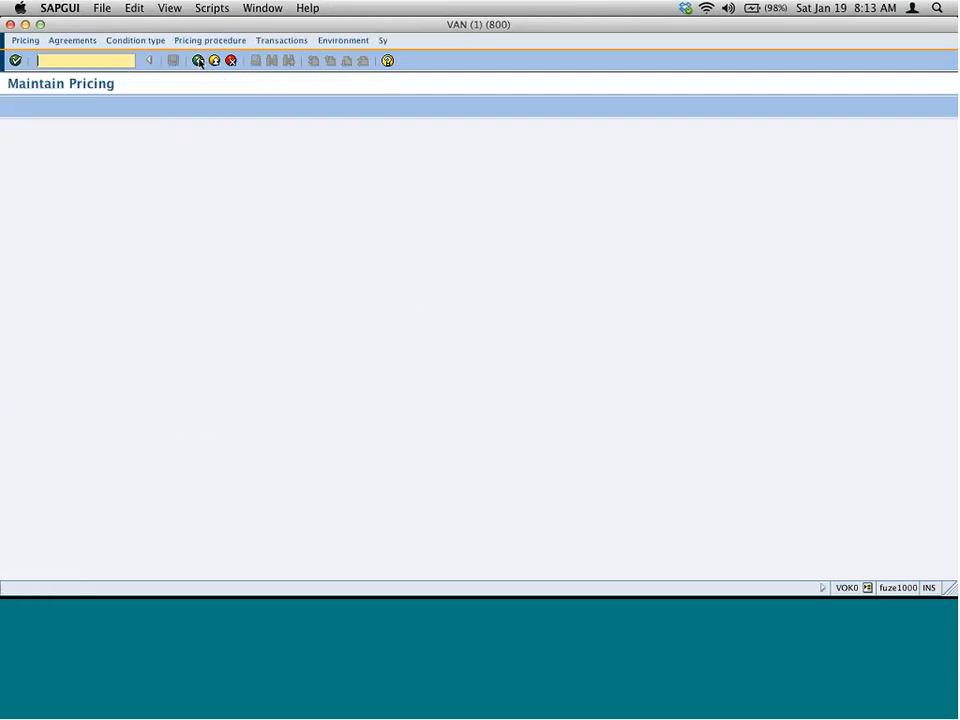
{"action": "left_click", "coordinate": [199, 61]}
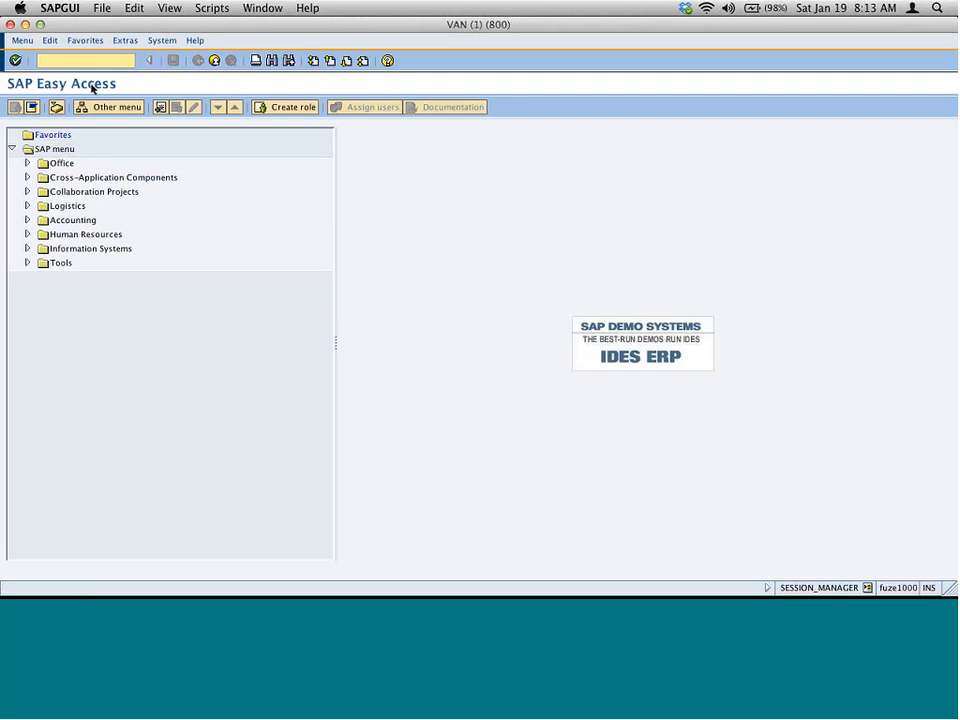
- Open the sales order types with transaction VOV8, go to entry ZSI1 and highlight its key and description
{"action": "type", "text": "vov8"}
{"action": "key", "text": "Return"}
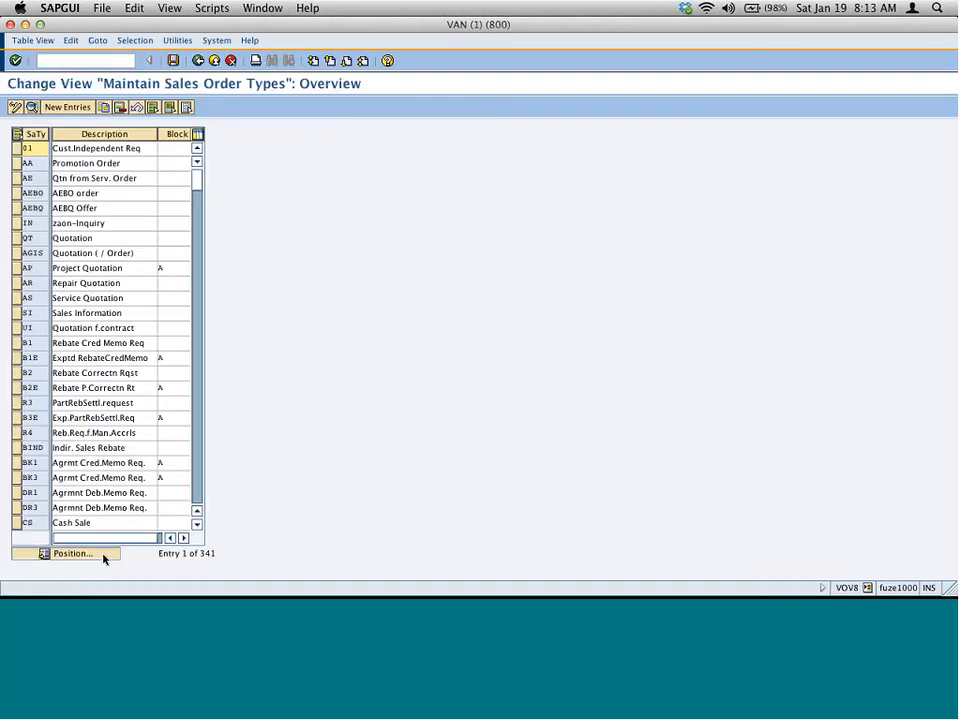
{"action": "left_click", "coordinate": [113, 552]}
{"action": "type", "text": "zsi1"}
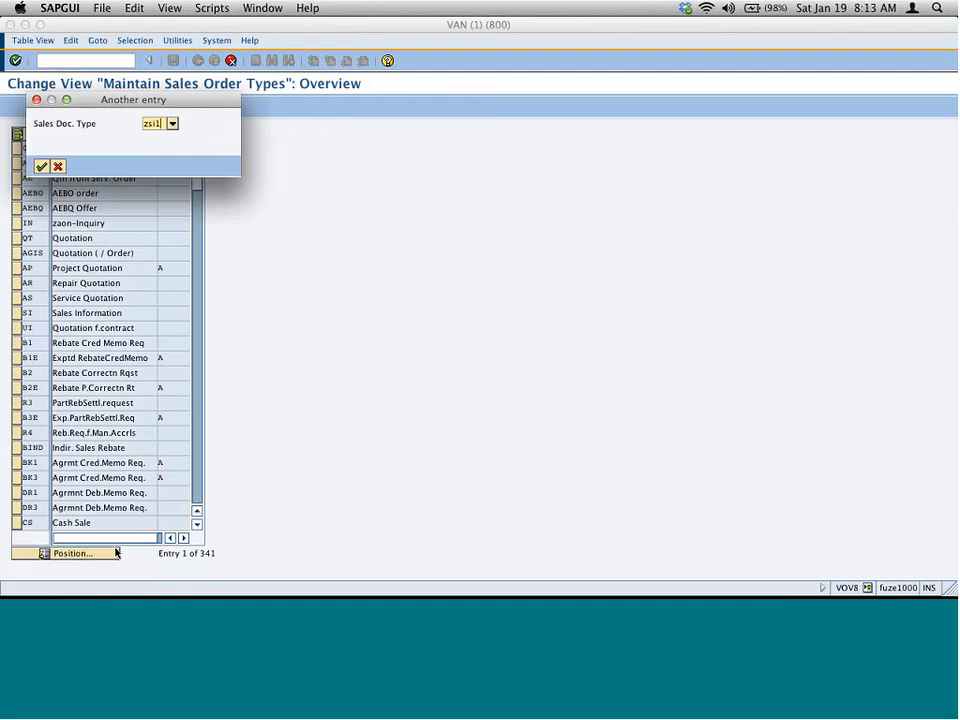
{"action": "key", "text": "Return"}
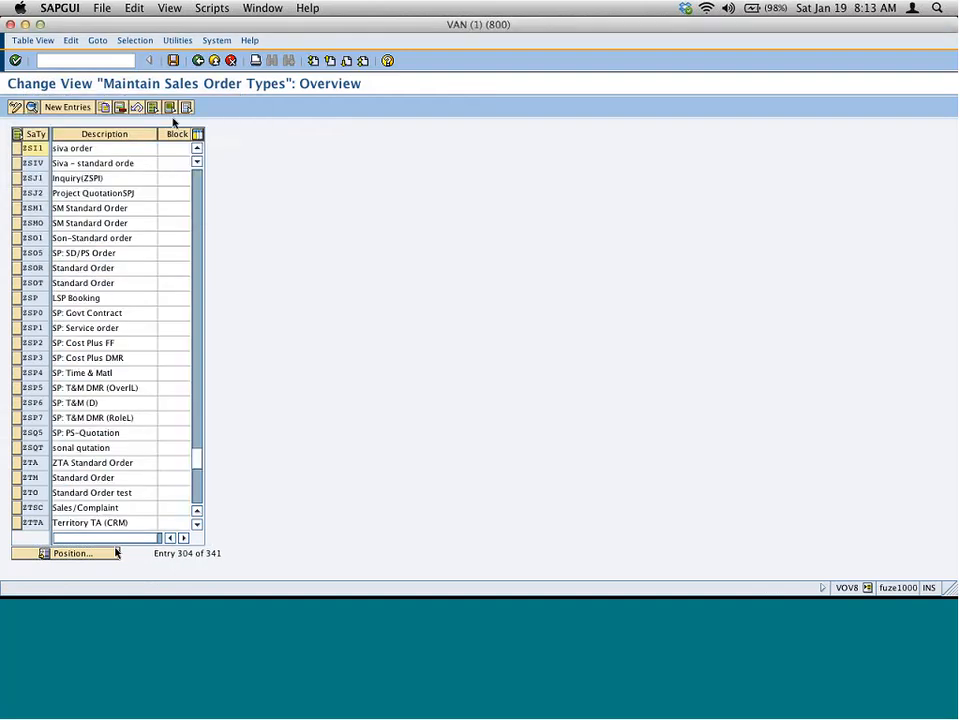
{"action": "left_click_drag", "start_coordinate": [101, 148], "coordinate": [48, 149]}
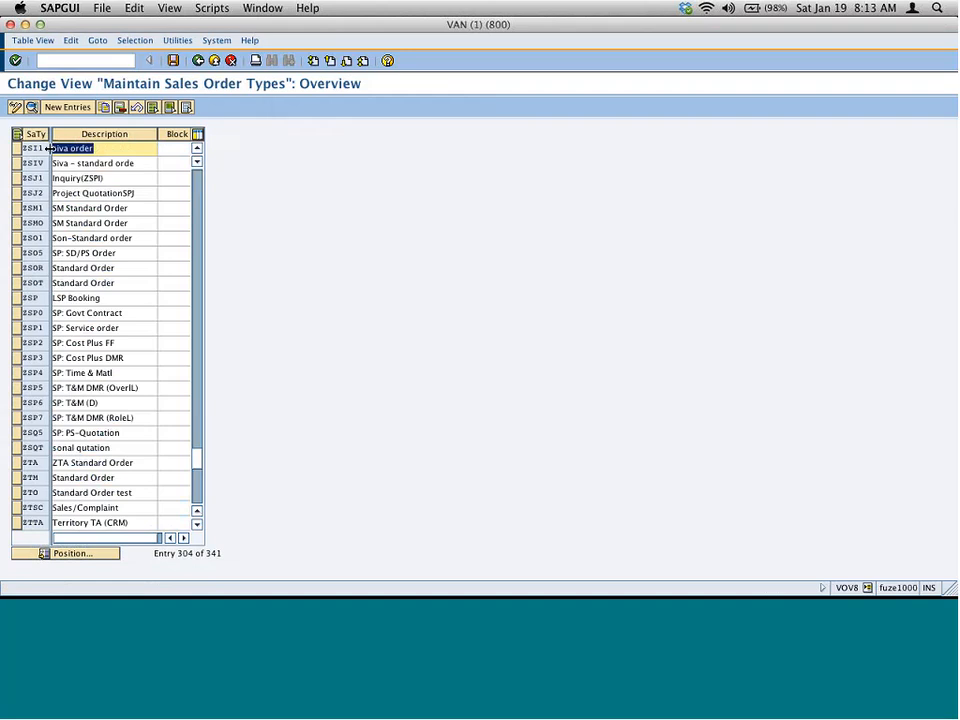
{"action": "left_click", "coordinate": [132, 165]}
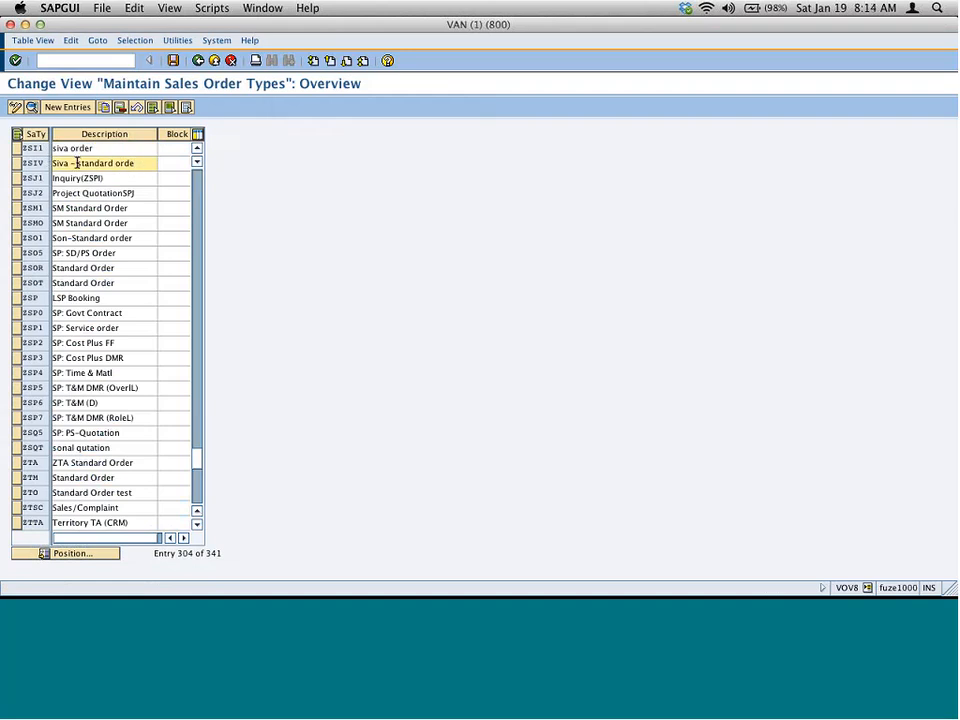
{"action": "left_click_drag", "start_coordinate": [45, 149], "coordinate": [11, 154]}
- Switch to Curio, handwrite "ZSI1" in red beside the sales document type task, and switch back to SAPGUI
{"action": "key", "text": "super+Tab"}
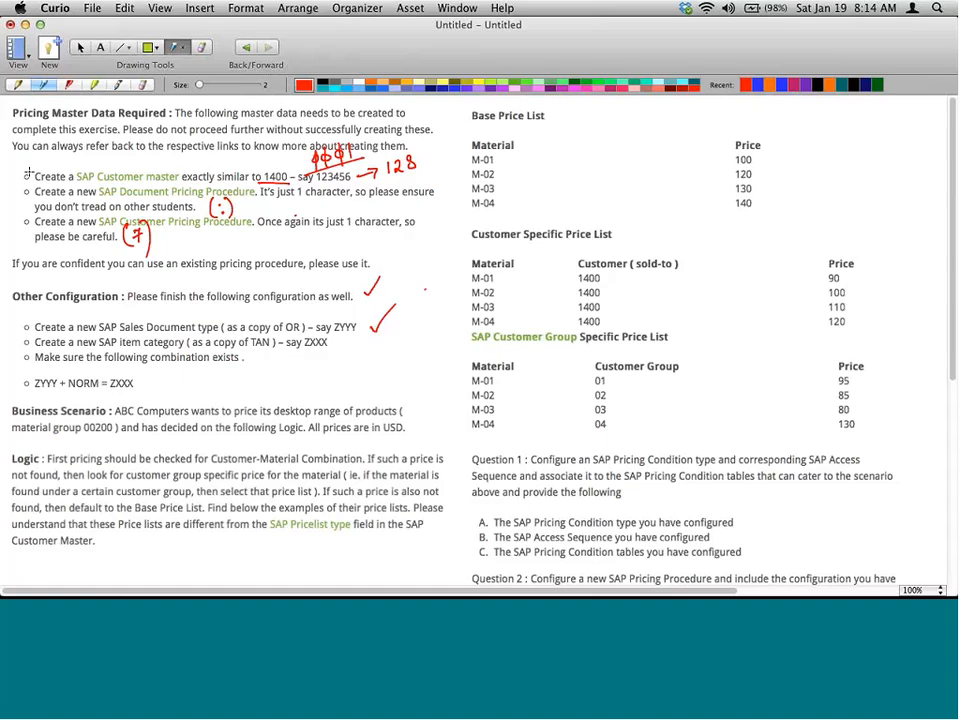
{"action": "mouse_move", "coordinate": [384, 322]}
{"action": "left_mouse_down"}
{"action": "mouse_move", "coordinate": [376, 320]}
{"action": "mouse_move", "coordinate": [388, 312]}
{"action": "mouse_move", "coordinate": [407, 330]}
{"action": "mouse_move", "coordinate": [433, 318]}
{"action": "left_mouse_up"}
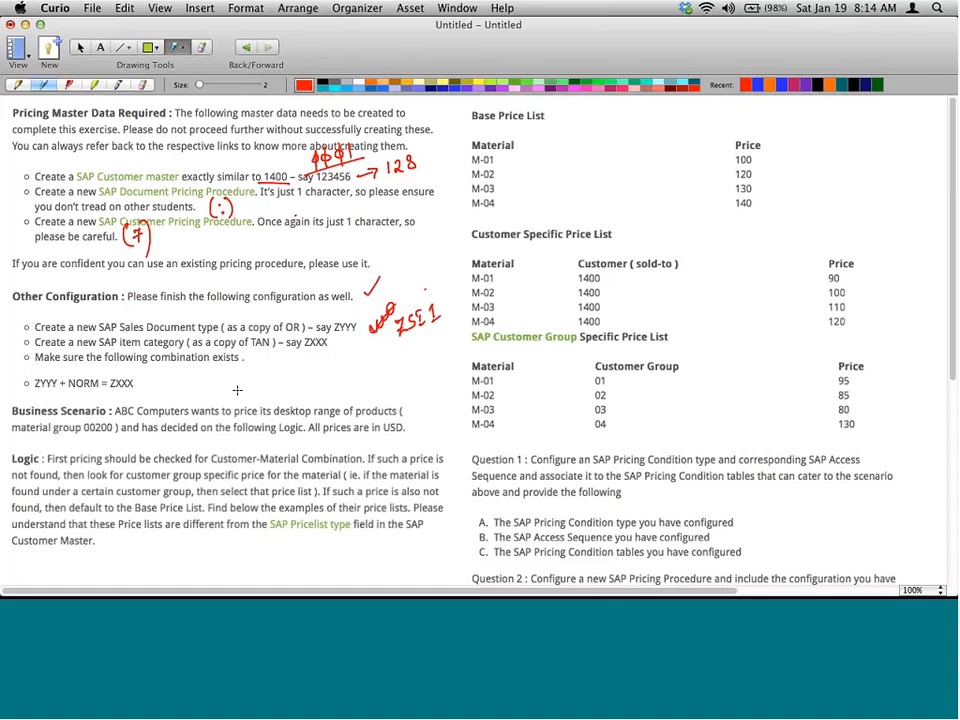
{"action": "key", "text": "super+Tab"}
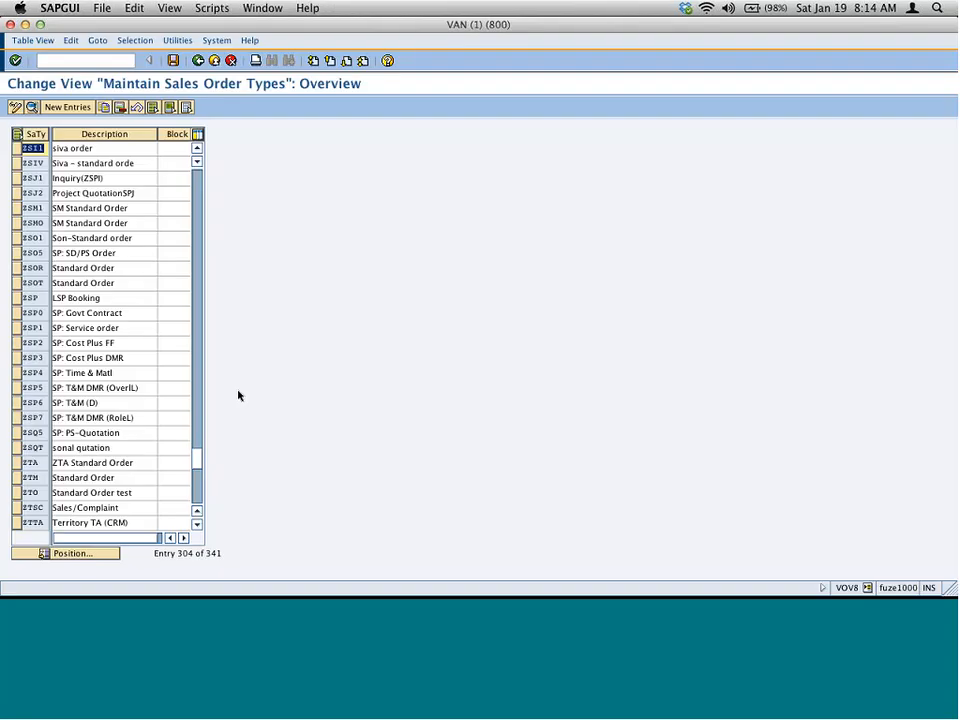
- Leave the sales order types, view the item category maintenance with transaction VOV7, and return to SAP Easy Access
{"action": "left_click", "coordinate": [198, 61]}
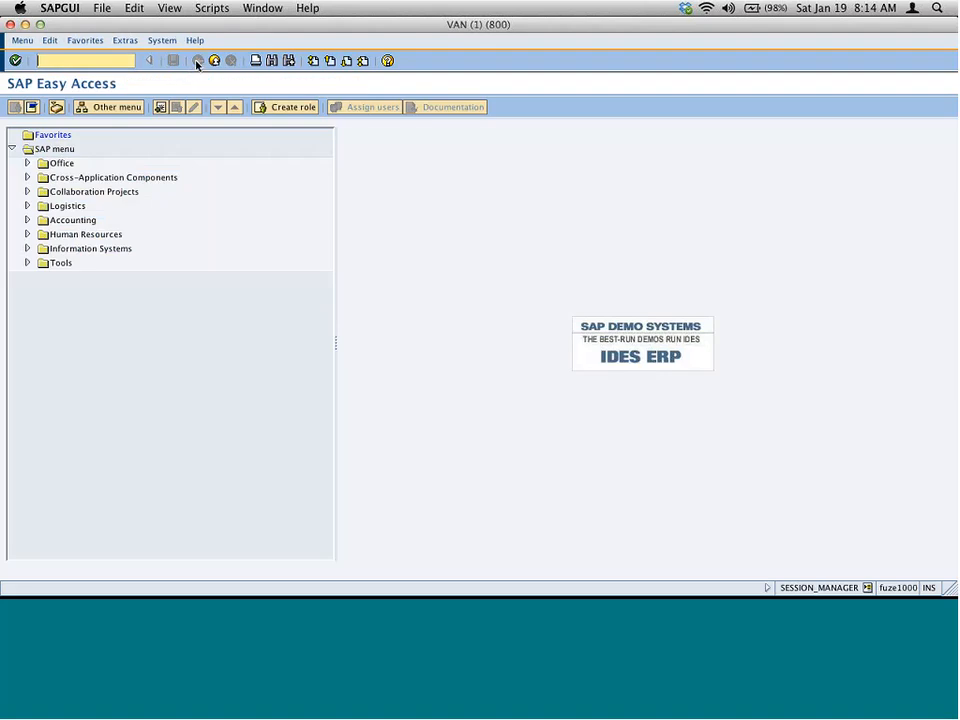
{"action": "type", "text": "vov"}
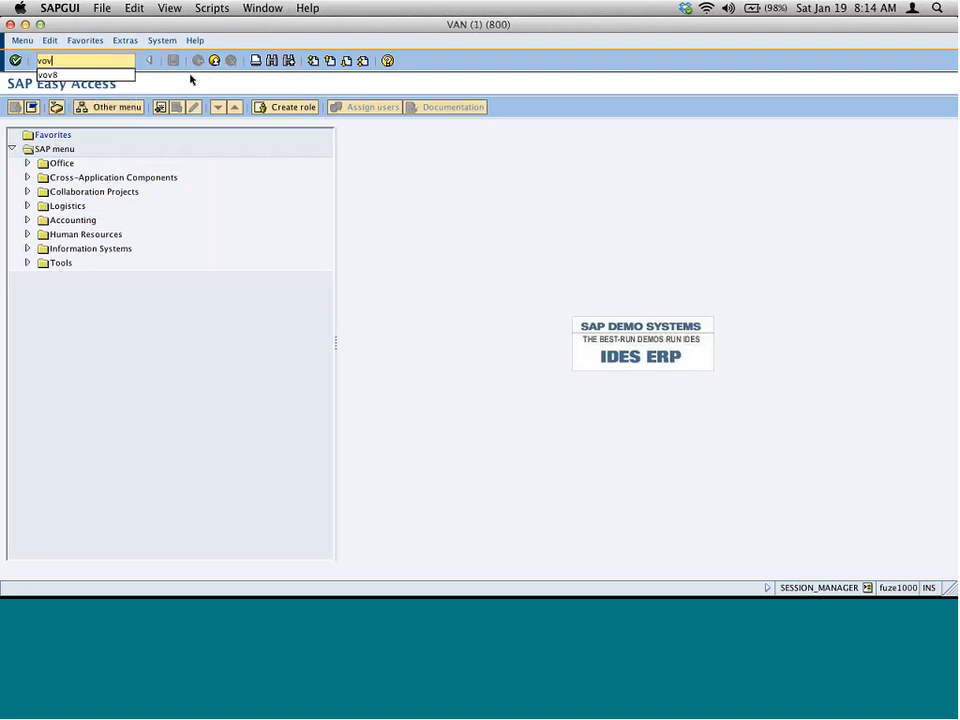
{"action": "type", "text": "7"}
{"action": "key", "text": "Return"}
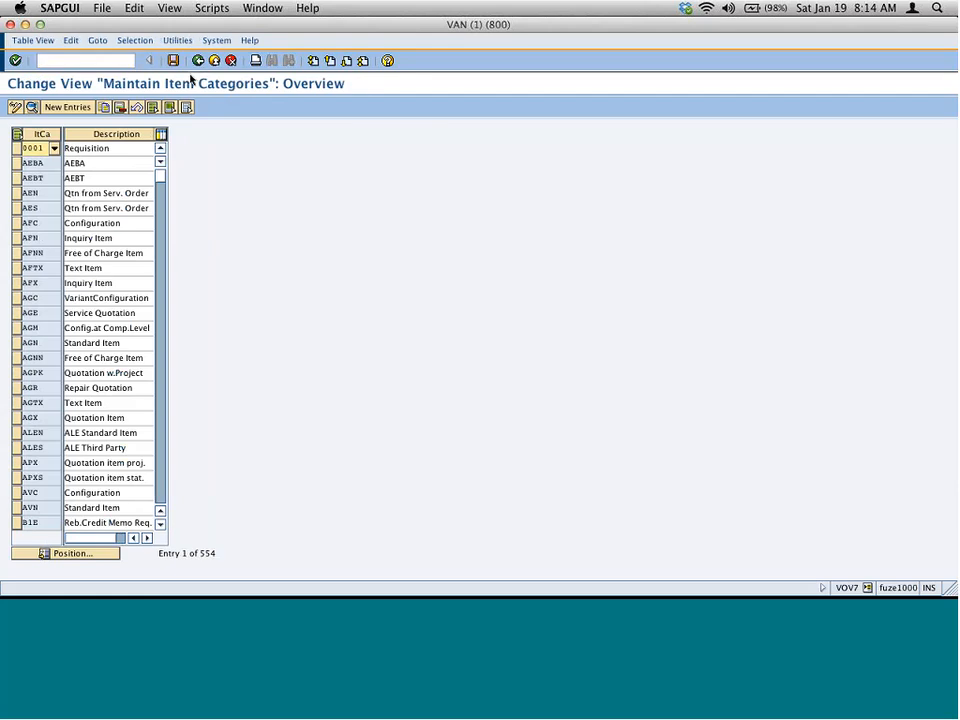
{"action": "left_click", "coordinate": [197, 63]}
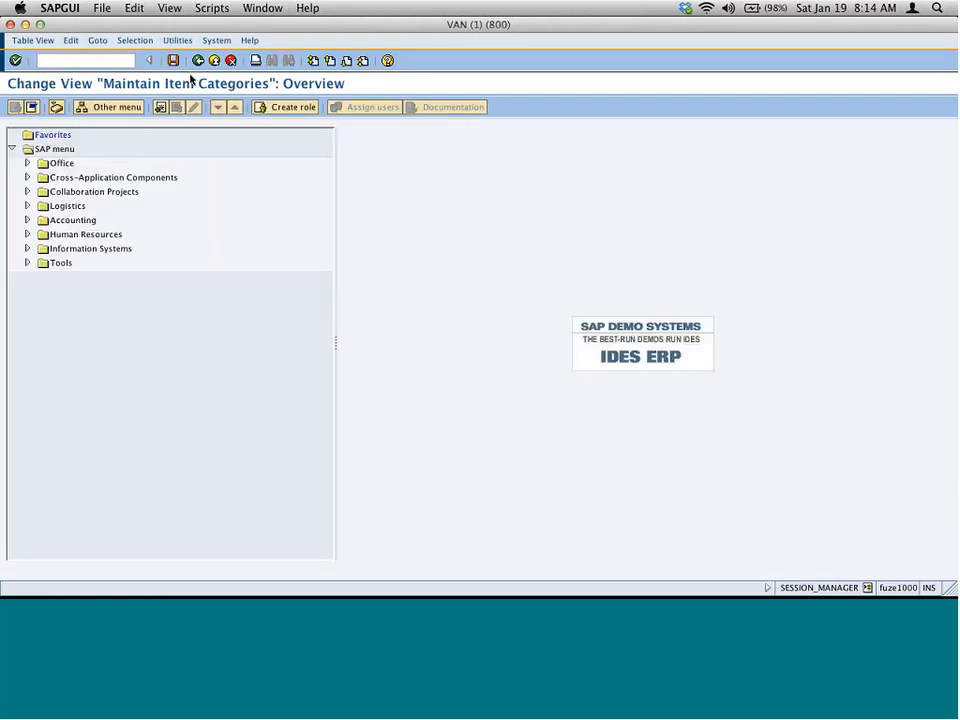
- Start transaction SPRO and open the SAP Reference IMG
{"action": "type", "text": "sp"}
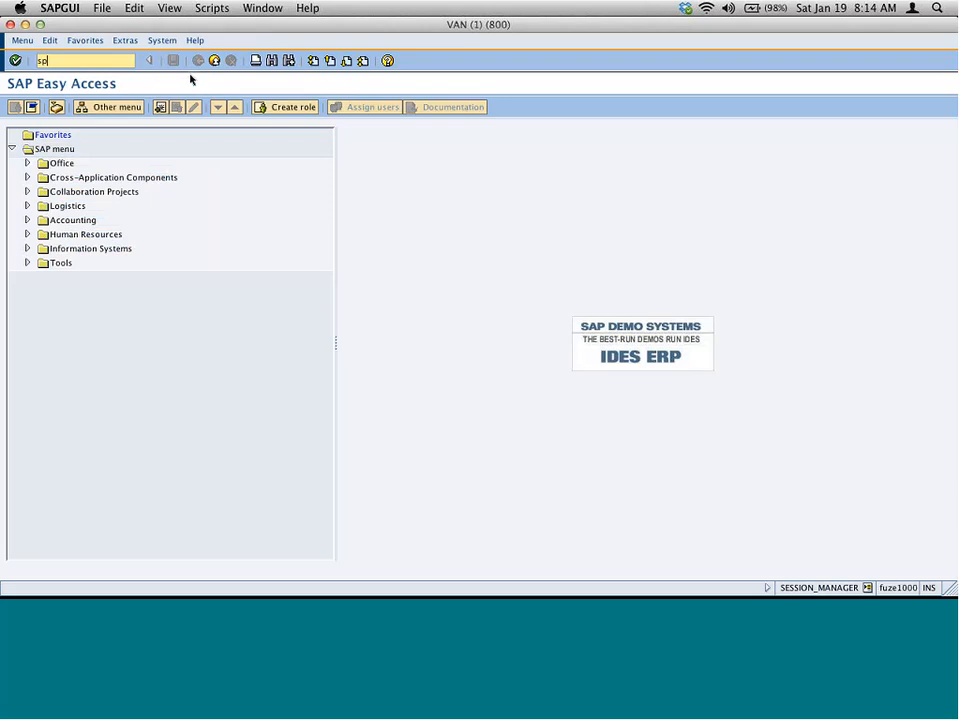
{"action": "type", "text": "ro"}
{"action": "key", "text": "Return"}
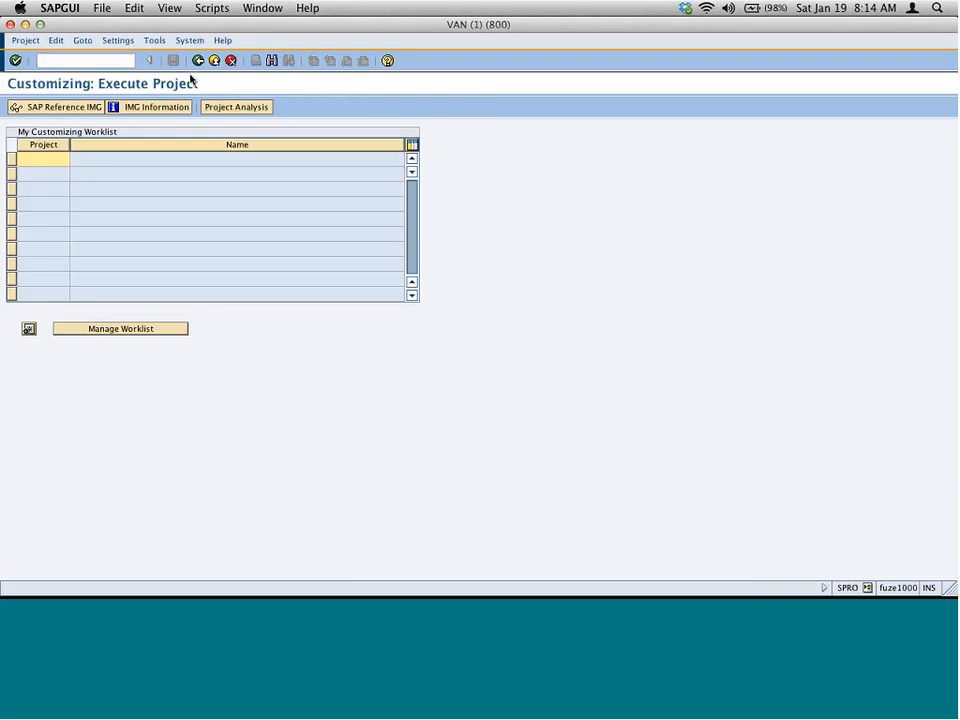
{"action": "left_click", "coordinate": [62, 107]}
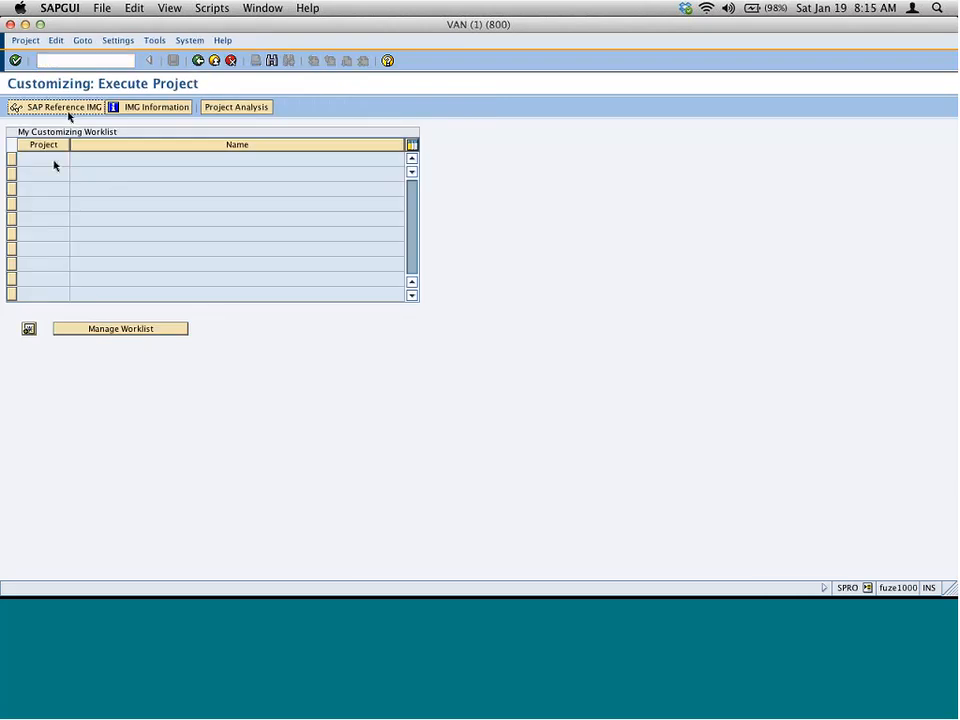
{"action": "left_click", "coordinate": [13, 150]}
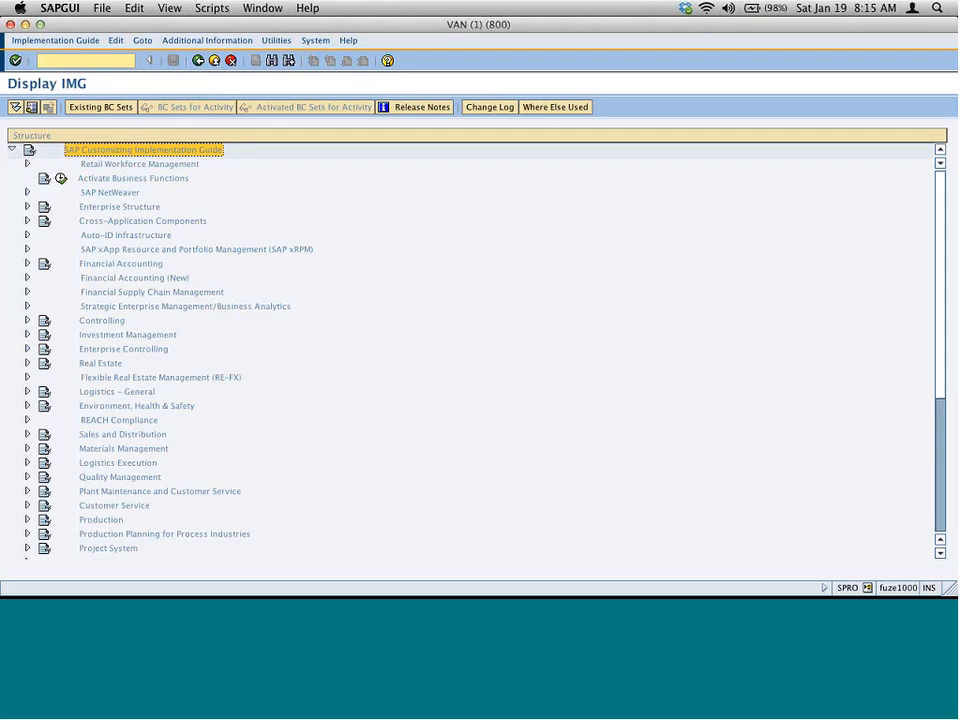
- Execute the Define Item Categories activity under Sales and Distribution, Sales, Sales Documents, Sales Document Item
{"action": "left_click", "coordinate": [27, 432]}
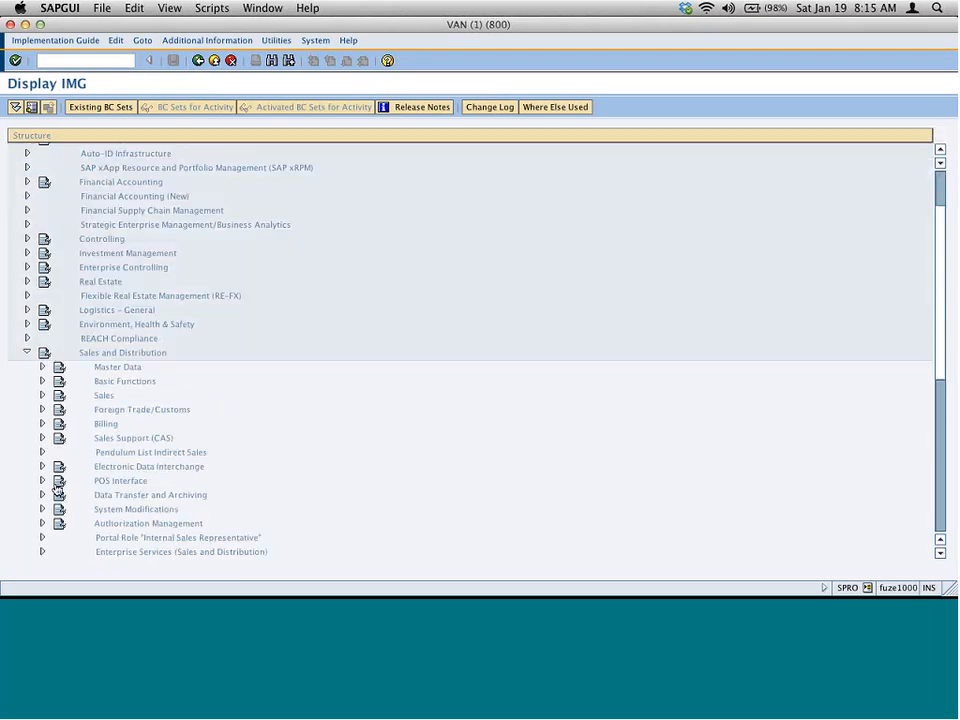
{"action": "left_click", "coordinate": [42, 395]}
{"action": "left_click", "coordinate": [57, 482]}
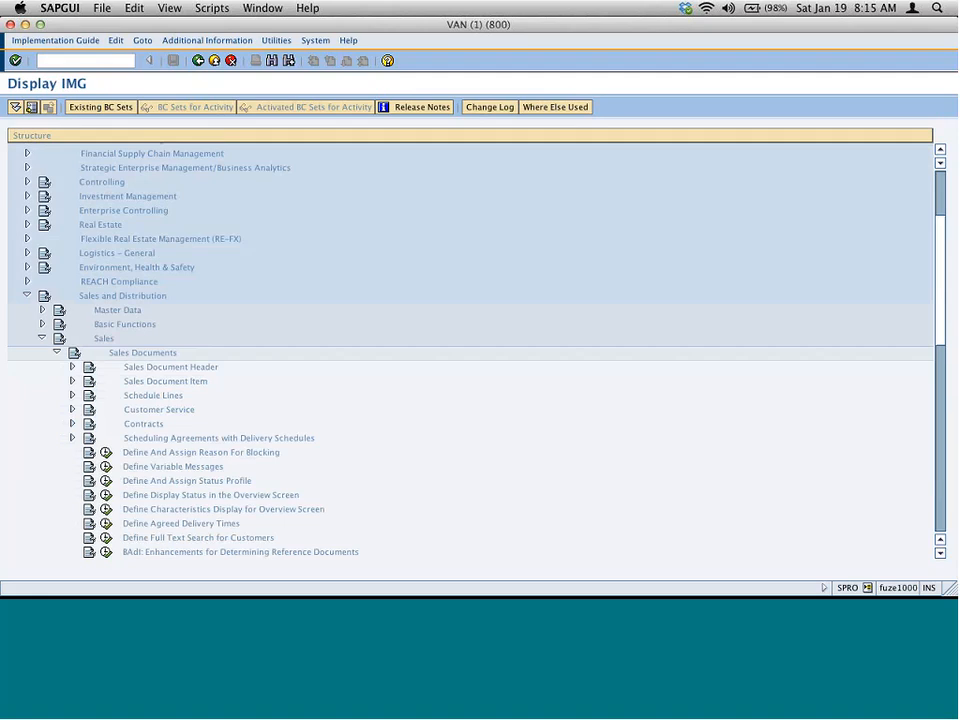
{"action": "left_click", "coordinate": [72, 381]}
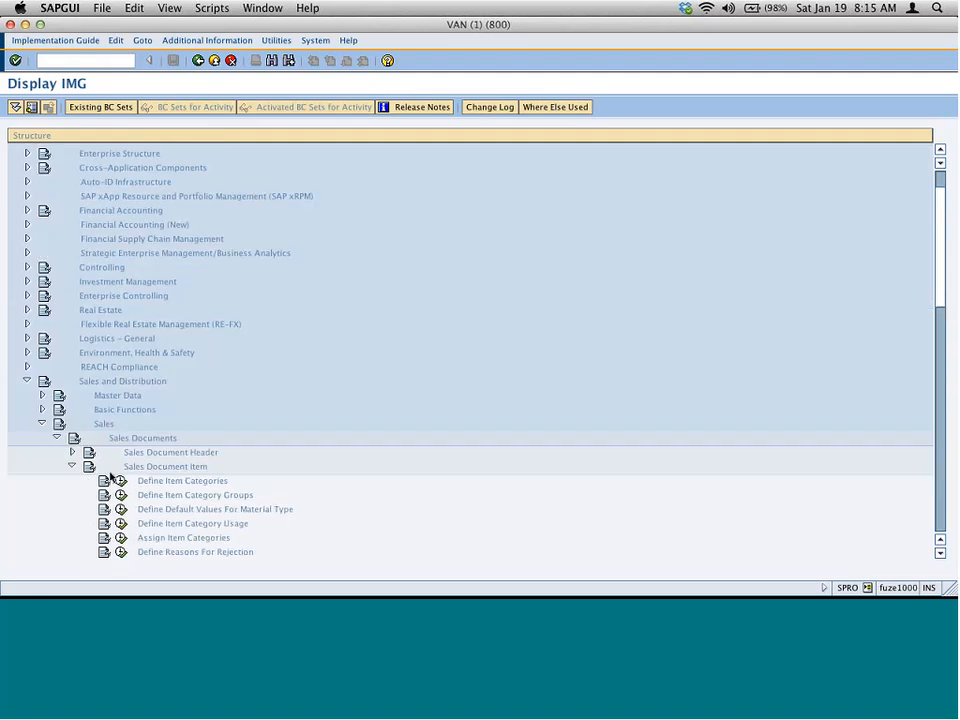
{"action": "left_click", "coordinate": [168, 484]}
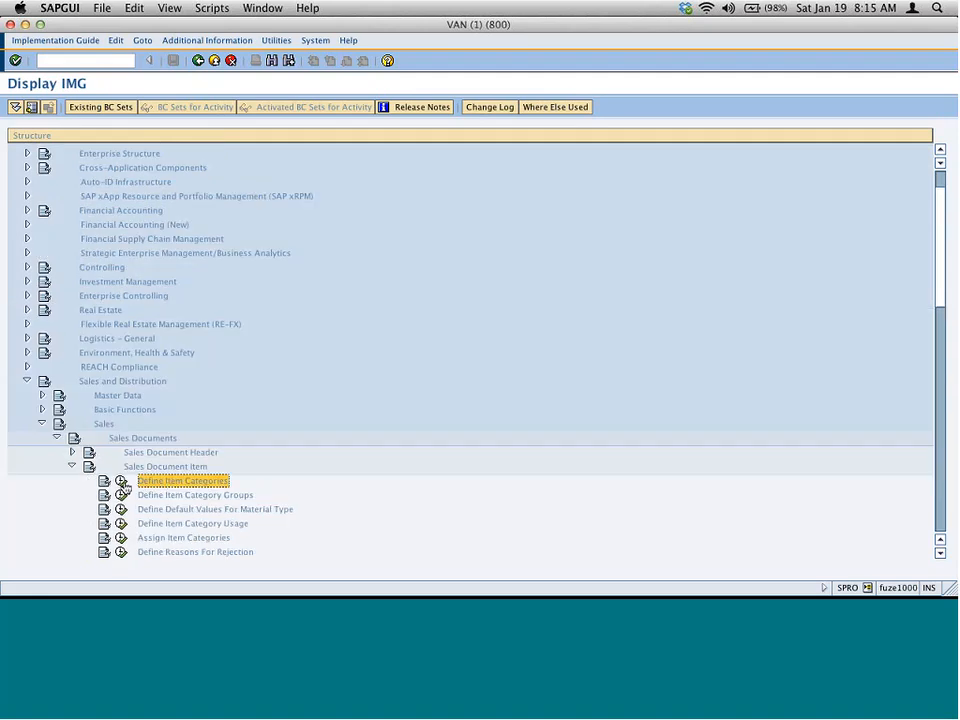
{"action": "left_click", "coordinate": [121, 482]}
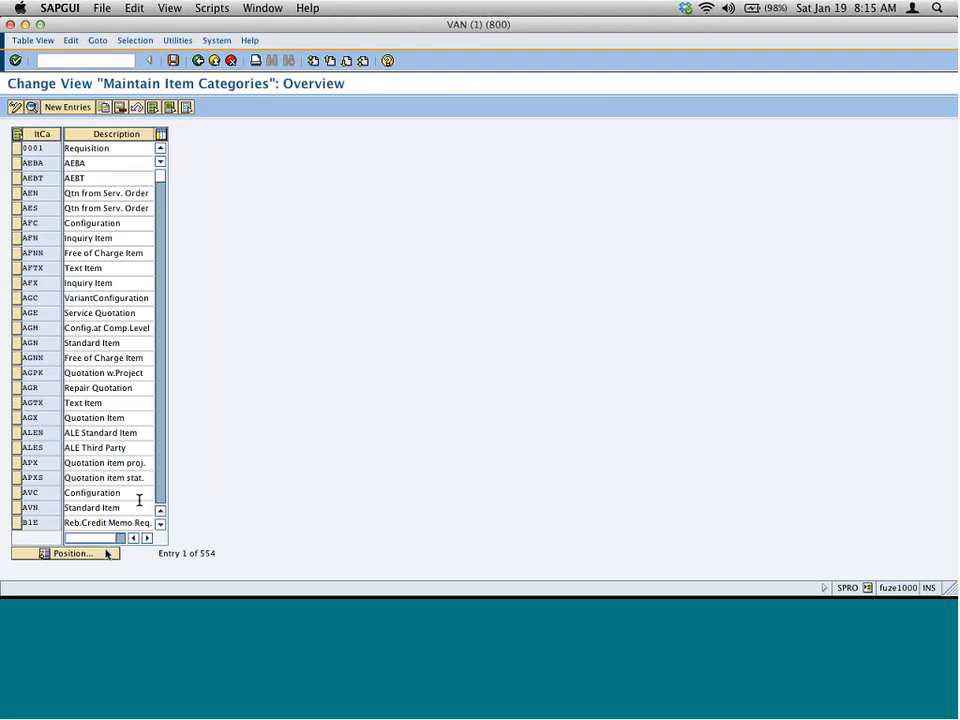
- Copy item category TAN to new item category ZST1 with its copying control entries, save it, and return to the IMG
{"action": "left_click", "coordinate": [110, 551]}
{"action": "type", "text": "tan"}
{"action": "key", "text": "Return"}
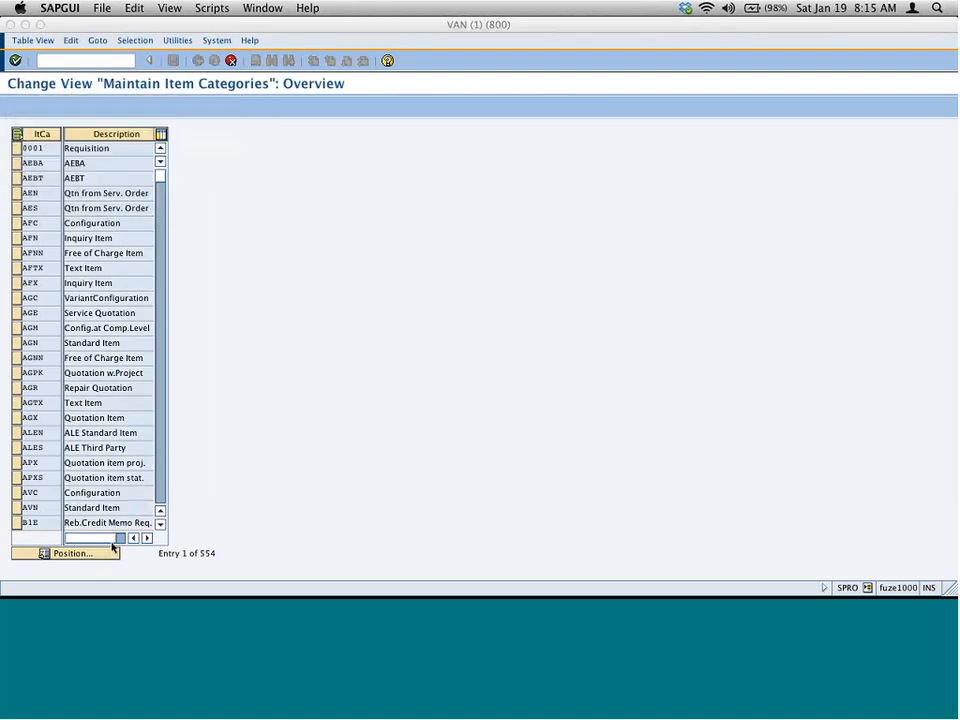
{"action": "left_click", "coordinate": [18, 148]}
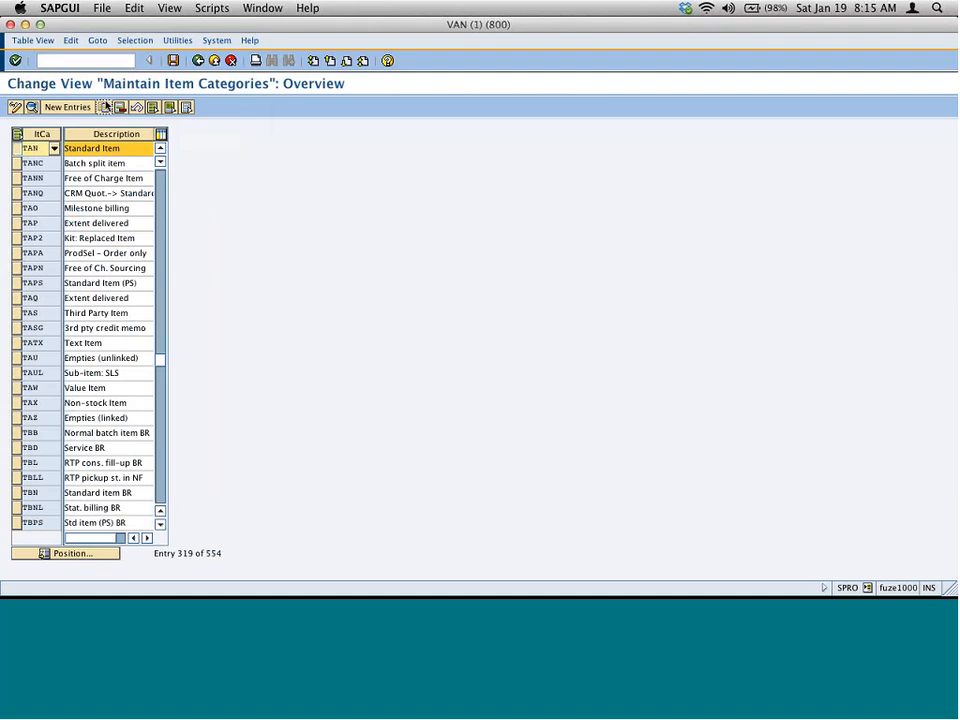
{"action": "left_click", "coordinate": [33, 106]}
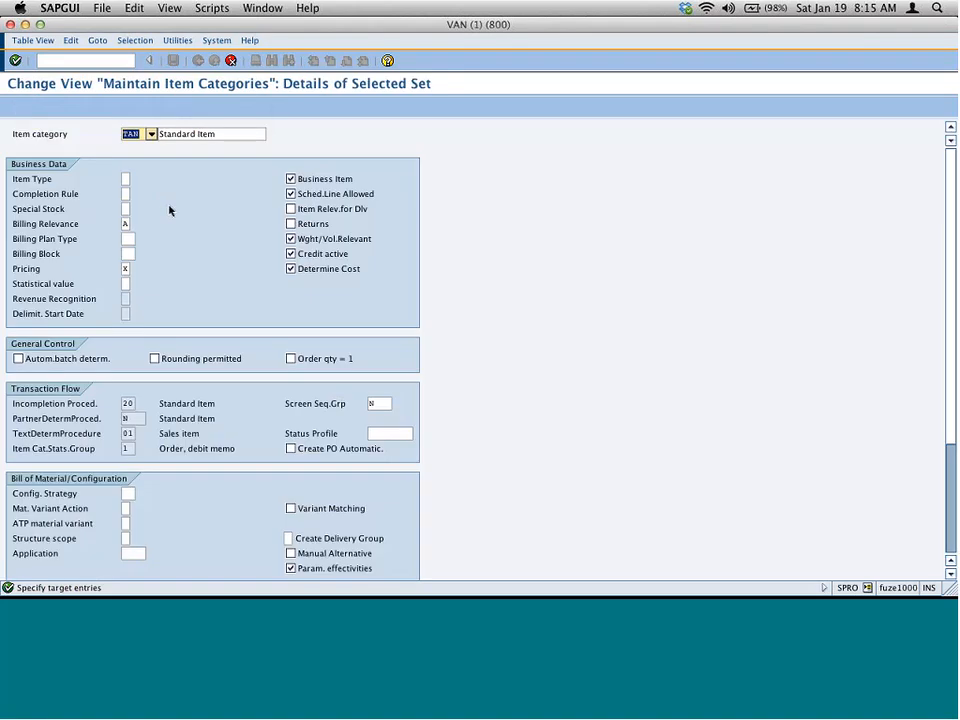
{"action": "type", "text": "zsti"}
{"action": "key", "text": "Return"}
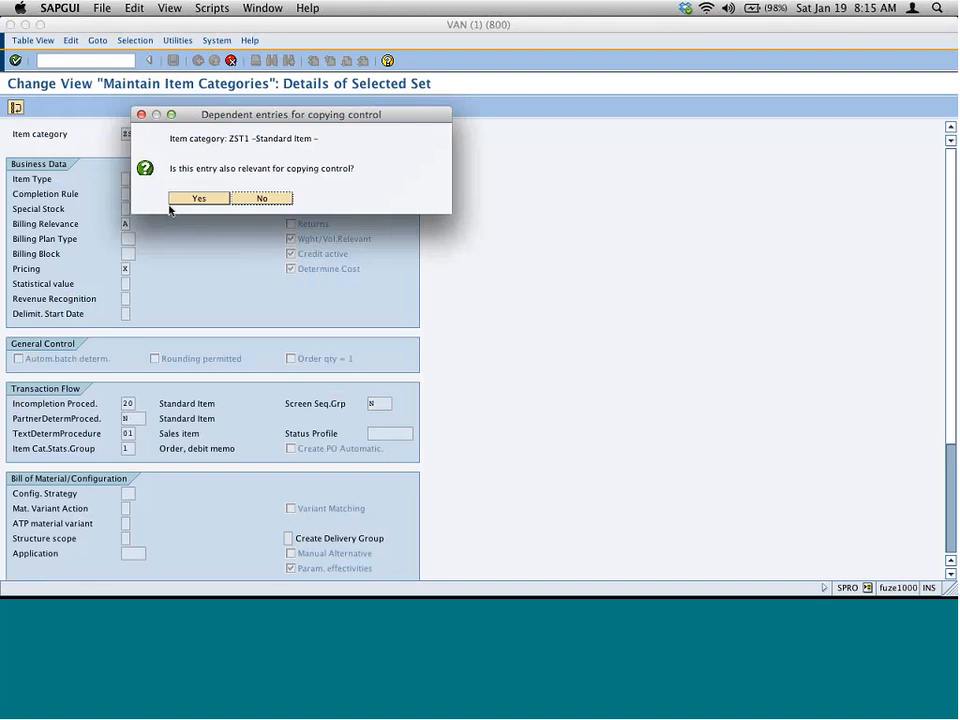
{"action": "left_click", "coordinate": [204, 198]}
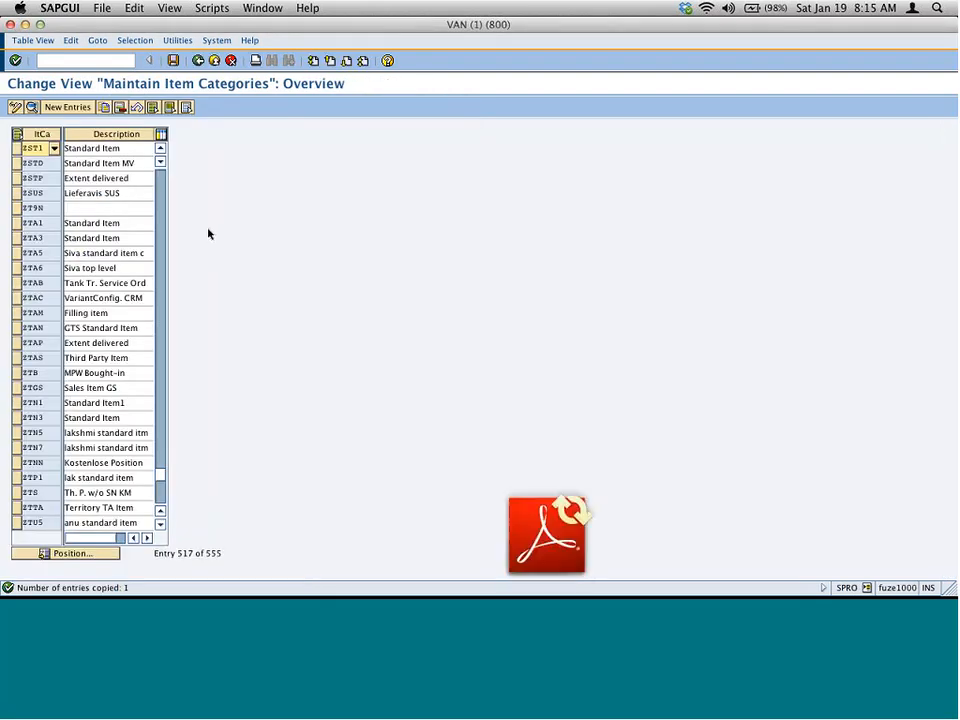
{"action": "left_click", "coordinate": [173, 61]}
{"action": "left_click", "coordinate": [40, 151]}
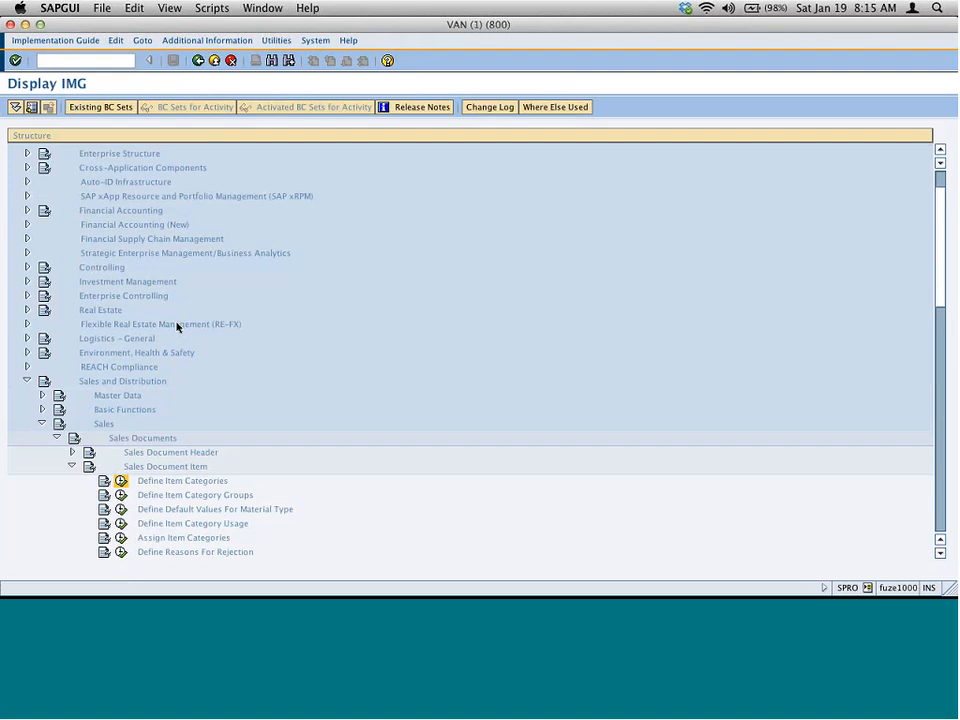
- Switch to Curio and handwrite a red arrow and "ZST1" beside the item category task
{"action": "key", "text": "super+Tab"}
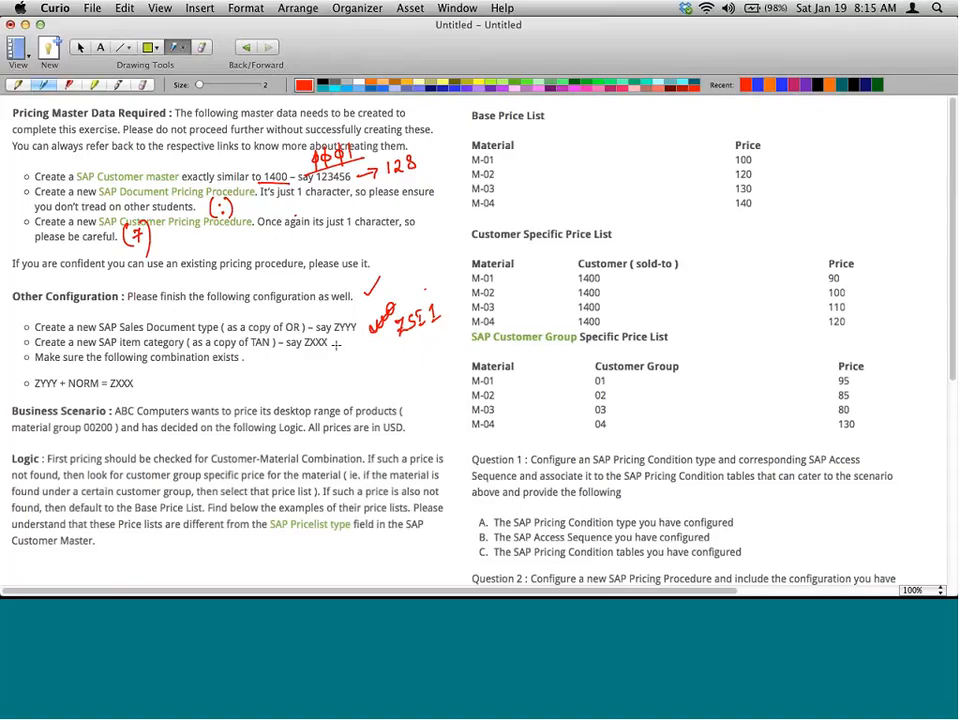
{"action": "left_click_drag", "start_coordinate": [336, 346], "coordinate": [413, 350]}
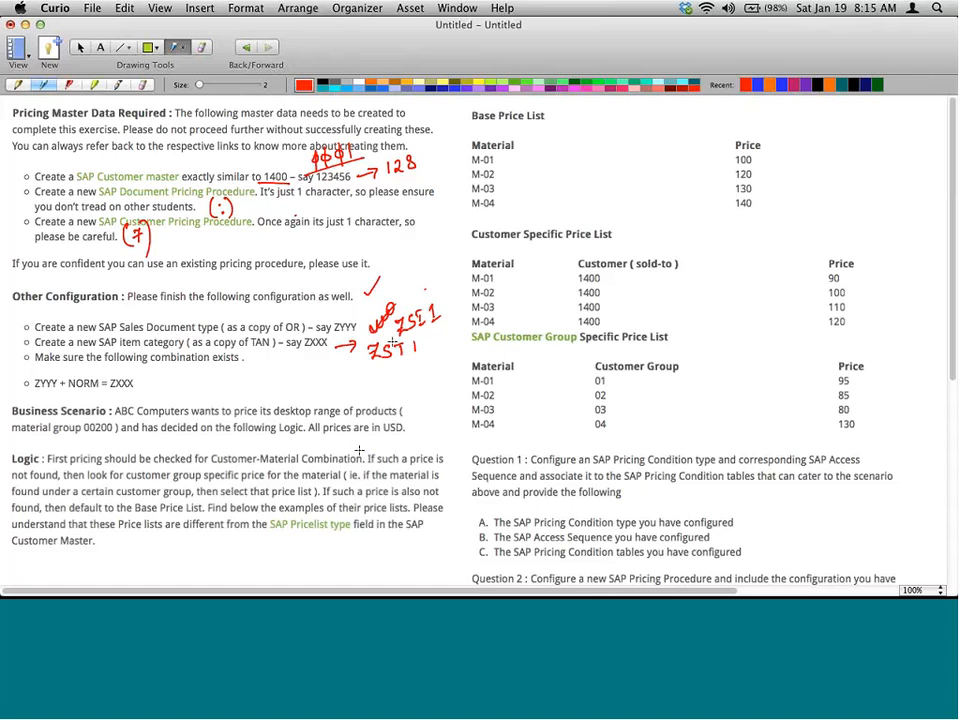
{"action": "key", "text": "super+Tab"}
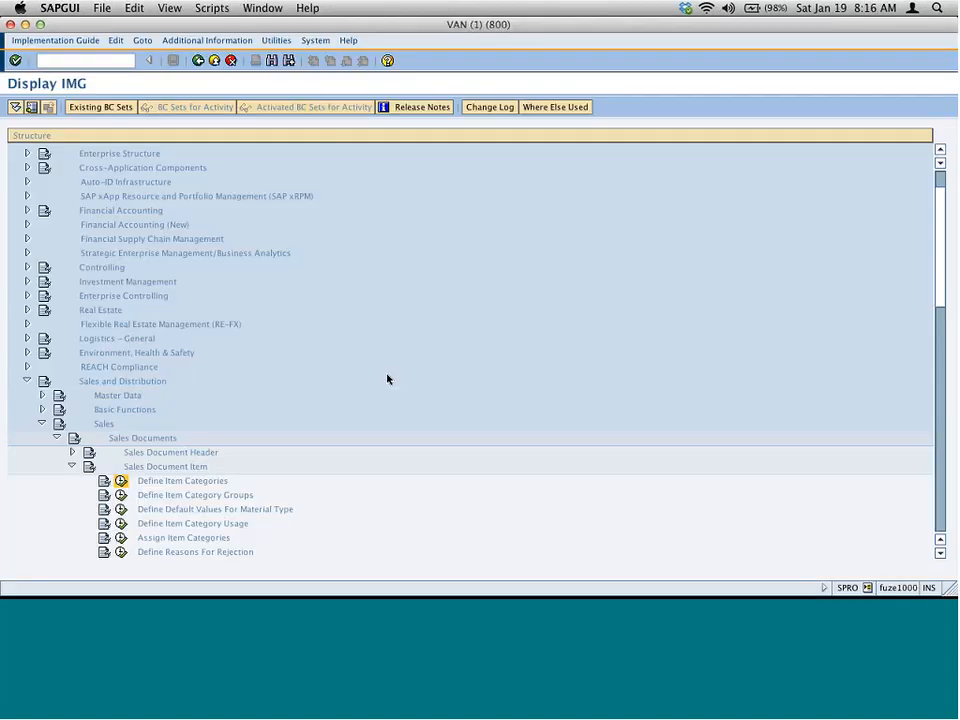
{"action": "key", "text": "super+Tab"}
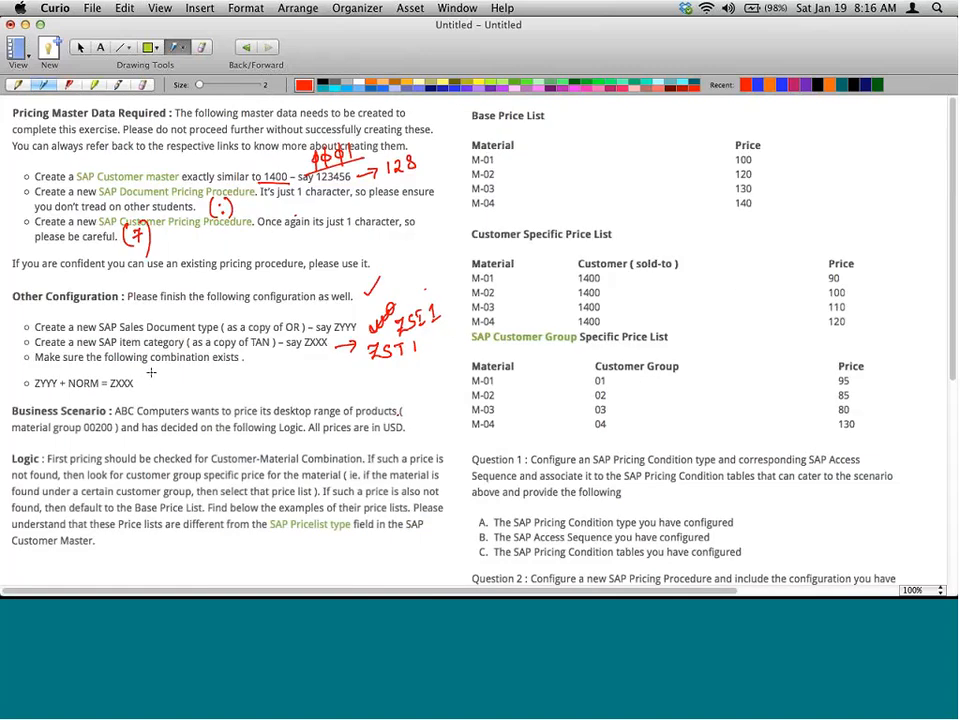
- Handwrite "{ZSI1 + NORM = ZST1)" beside the ZYYY + NORM combination and draw arrows to it from the noted ZST1 and ZSI1 codes
{"action": "left_click_drag", "start_coordinate": [155, 364], "coordinate": [150, 394]}
{"action": "mouse_move", "coordinate": [164, 380]}
{"action": "left_mouse_down"}
{"action": "mouse_move", "coordinate": [168, 389]}
{"action": "mouse_move", "coordinate": [341, 380]}
{"action": "mouse_move", "coordinate": [337, 388]}
{"action": "left_mouse_up"}
{"action": "left_click_drag", "start_coordinate": [345, 368], "coordinate": [347, 391]}
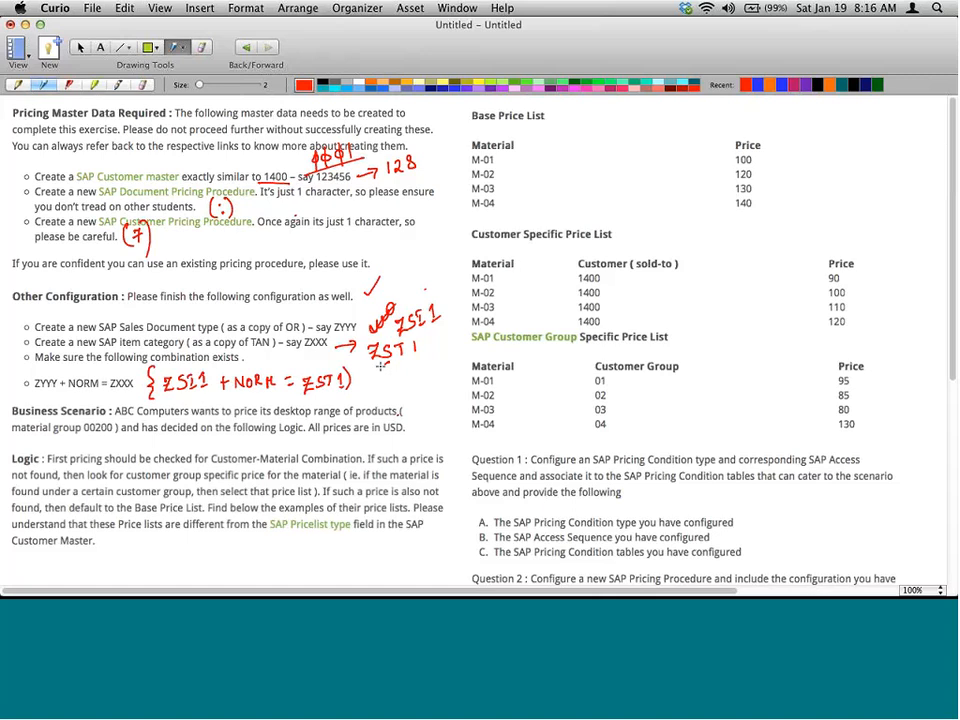
{"action": "left_click_drag", "start_coordinate": [380, 367], "coordinate": [344, 381]}
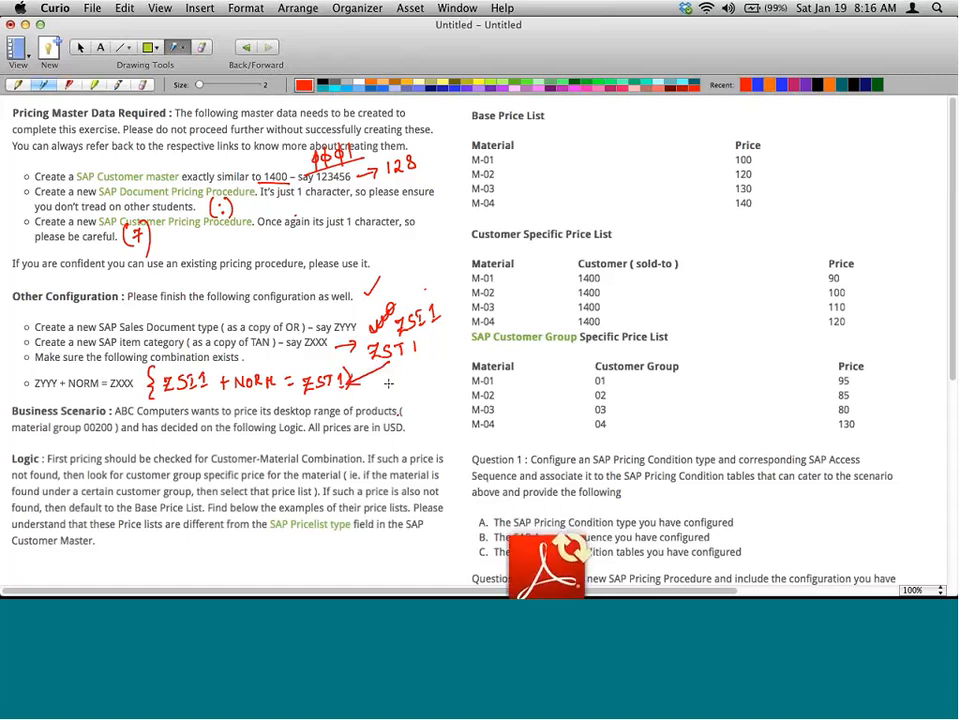
{"action": "mouse_move", "coordinate": [408, 302]}
{"action": "left_mouse_down"}
{"action": "mouse_move", "coordinate": [330, 300]}
{"action": "mouse_move", "coordinate": [225, 335]}
{"action": "mouse_move", "coordinate": [183, 362]}
{"action": "left_mouse_up"}
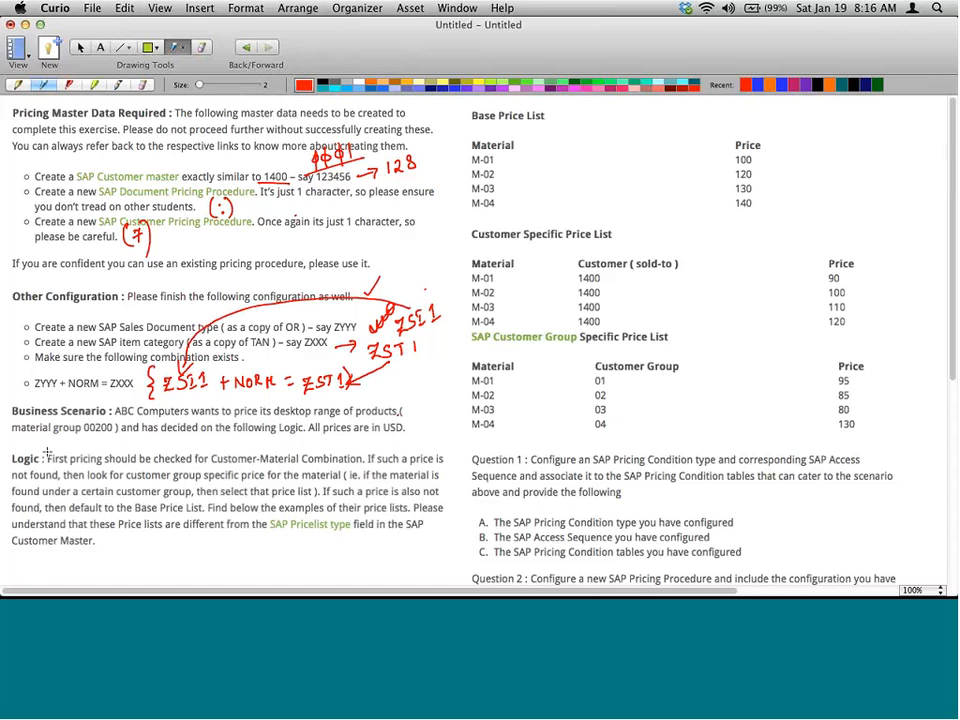
- Bracket the start of the Logic paragraph and underline "Customer-Material", "If such a price is also not" and "default to the Base Price List" in red
{"action": "left_click_drag", "start_coordinate": [47, 452], "coordinate": [45, 474]}
{"action": "left_click_drag", "start_coordinate": [211, 465], "coordinate": [300, 463]}
{"action": "left_click_drag", "start_coordinate": [322, 492], "coordinate": [442, 491]}
{"action": "left_click_drag", "start_coordinate": [60, 516], "coordinate": [206, 515]}
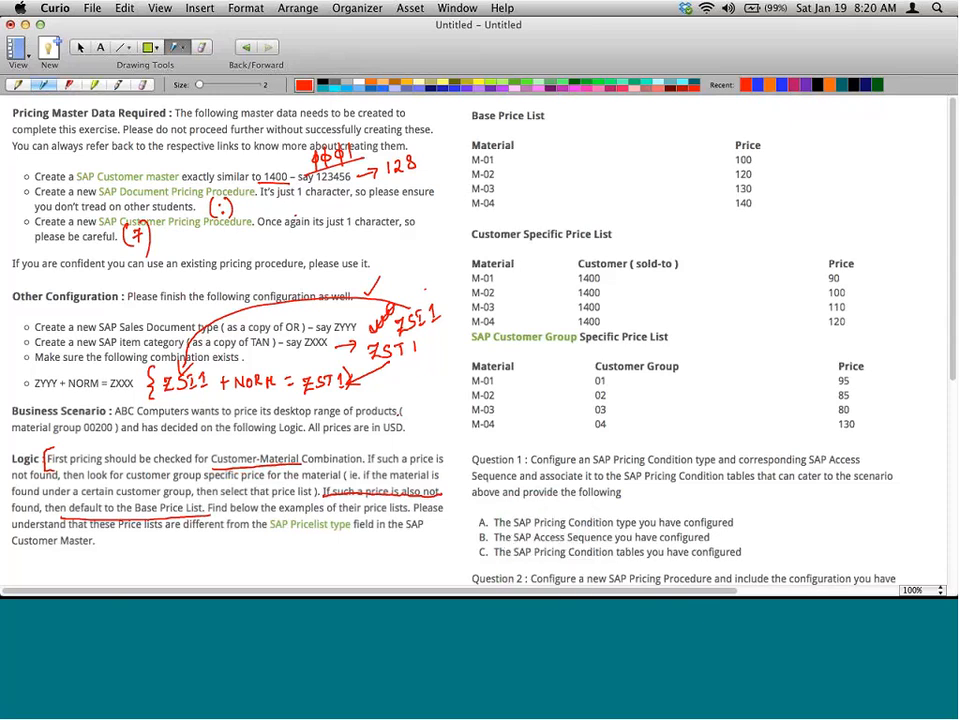
- Draw red arrows from M-01 and M-02 to their base prices and tick the headings of all three price lists
{"action": "left_click_drag", "start_coordinate": [508, 159], "coordinate": [716, 159]}
{"action": "left_click_drag", "start_coordinate": [568, 178], "coordinate": [686, 178]}
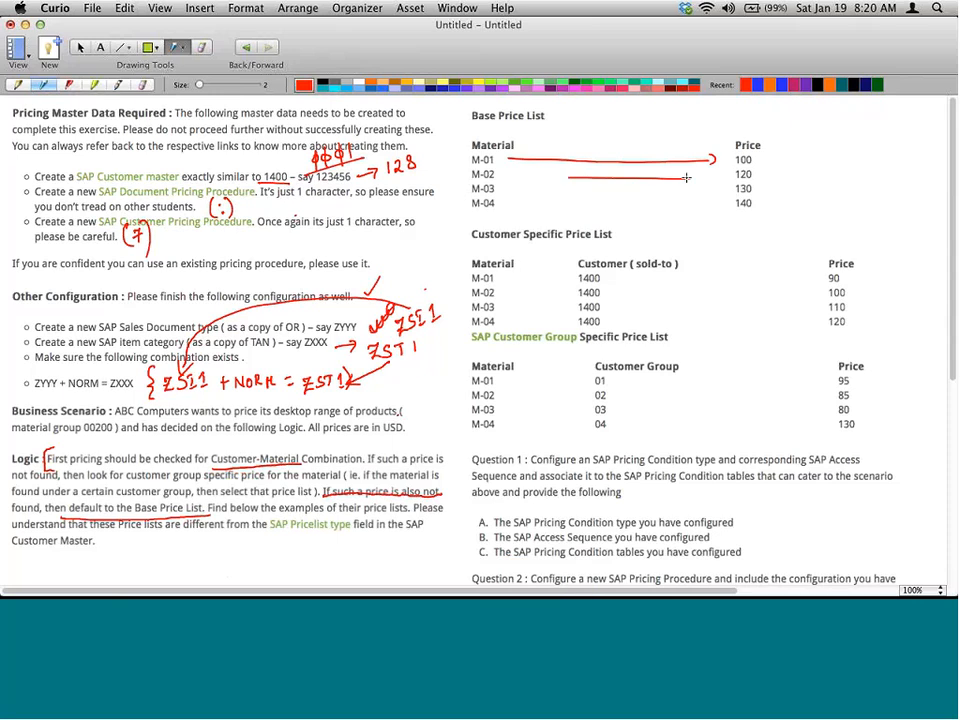
{"action": "left_click_drag", "start_coordinate": [531, 178], "coordinate": [713, 178]}
{"action": "left_click_drag", "start_coordinate": [559, 110], "coordinate": [582, 103]}
{"action": "left_click_drag", "start_coordinate": [627, 233], "coordinate": [648, 228]}
{"action": "left_click_drag", "start_coordinate": [690, 345], "coordinate": [719, 336]}
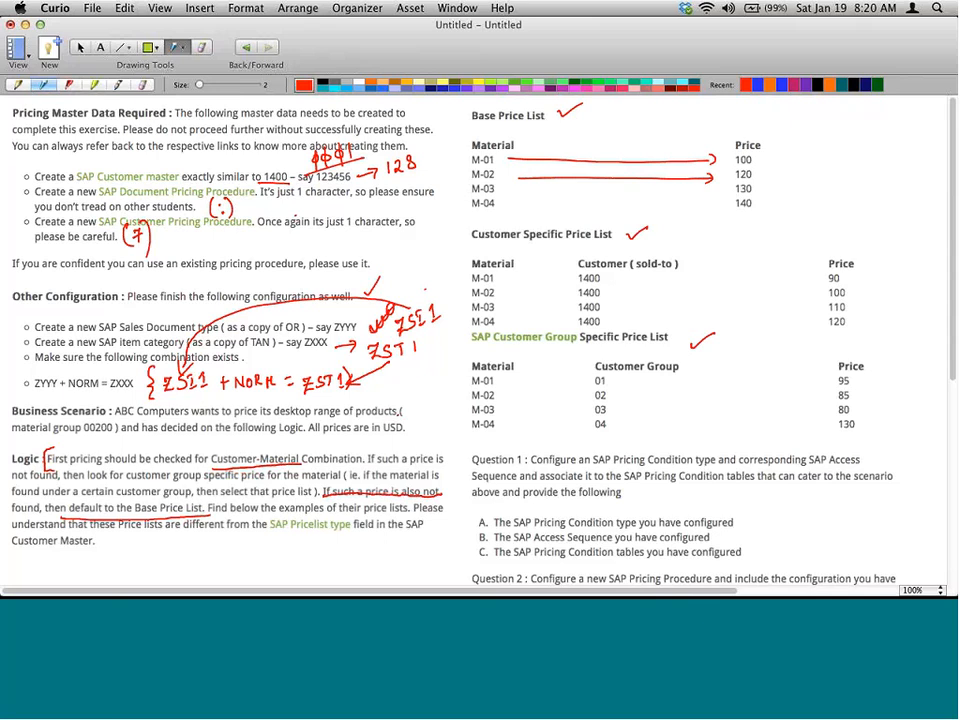
{"action": "scroll", "coordinate": [807, 493], "scroll_direction": "down", "scroll_amount": 1}
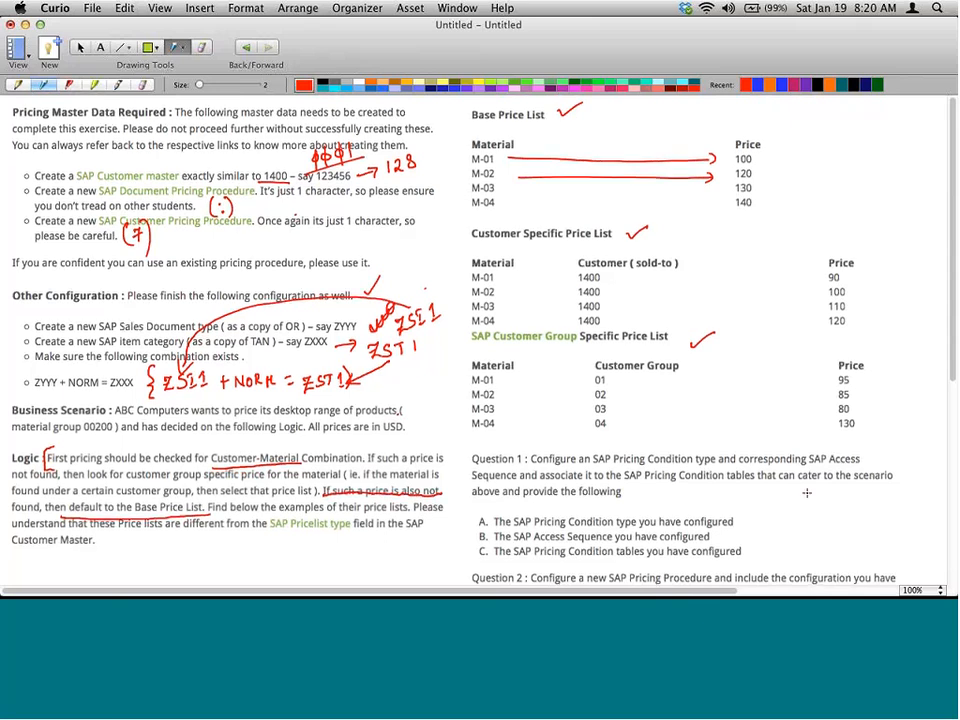
{"action": "scroll", "coordinate": [807, 493], "scroll_direction": "down", "scroll_amount": 5}
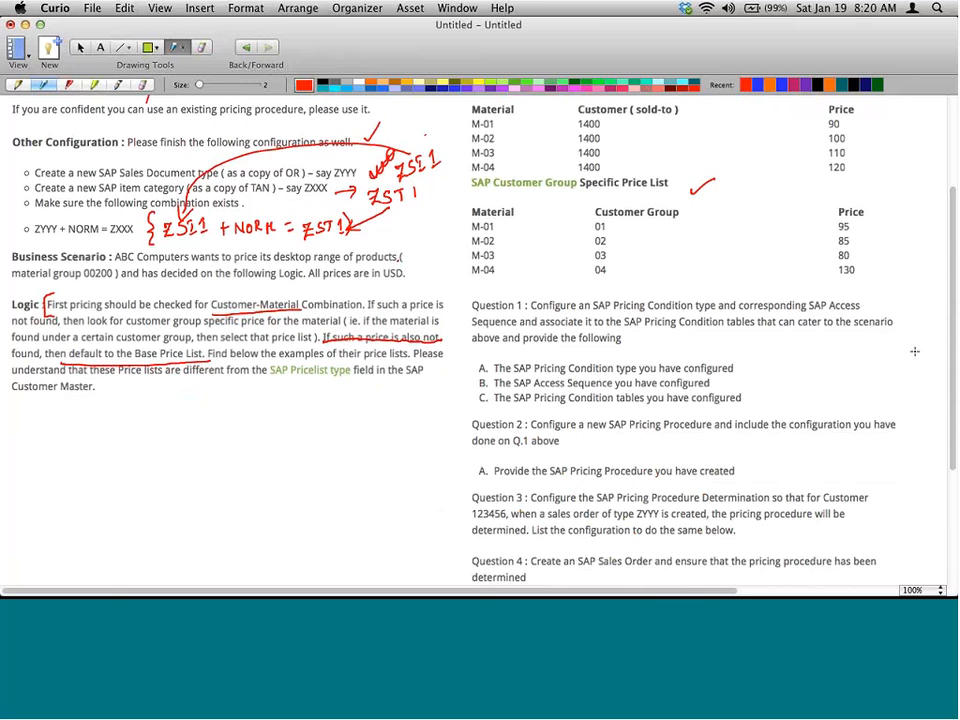
{"action": "scroll", "coordinate": [914, 351], "scroll_direction": "up", "scroll_amount": 5}
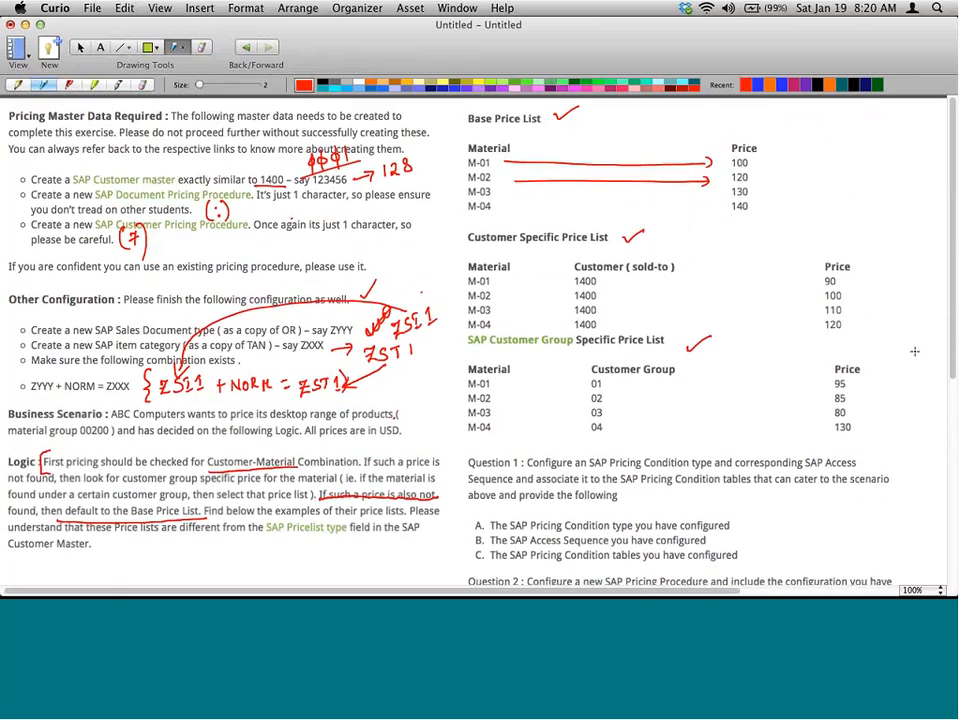
{"action": "scroll", "coordinate": [914, 351], "scroll_direction": "down", "scroll_amount": 1}
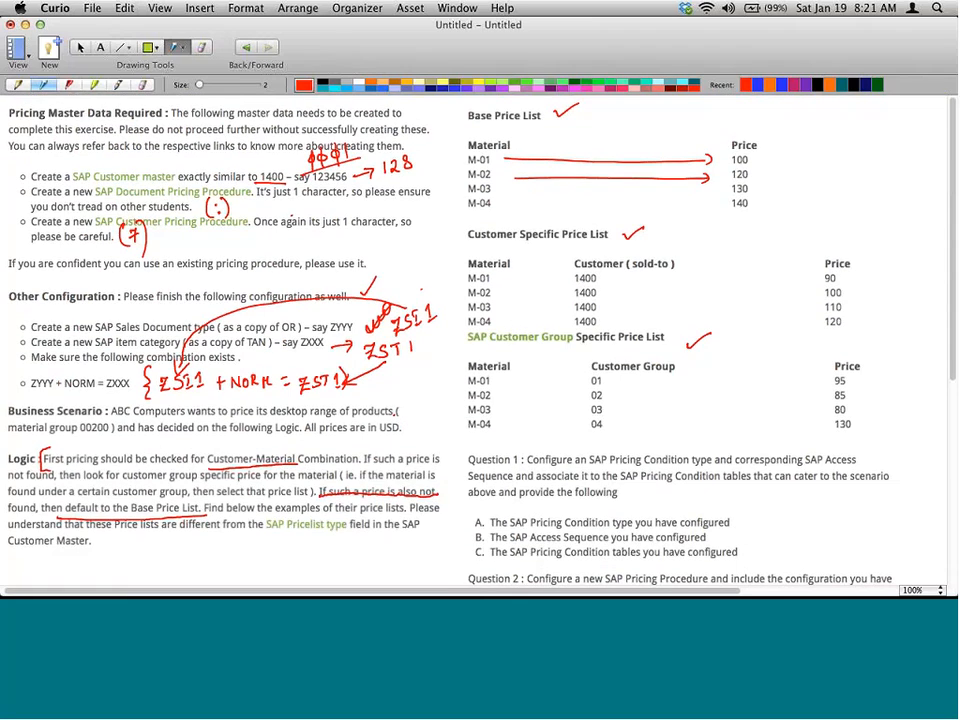
- Switch to SAPGUI, leave the key fields dialog and item category overview, and open Assign Item Categories under Sales Document Item
{"action": "key", "text": "super+Tab"}
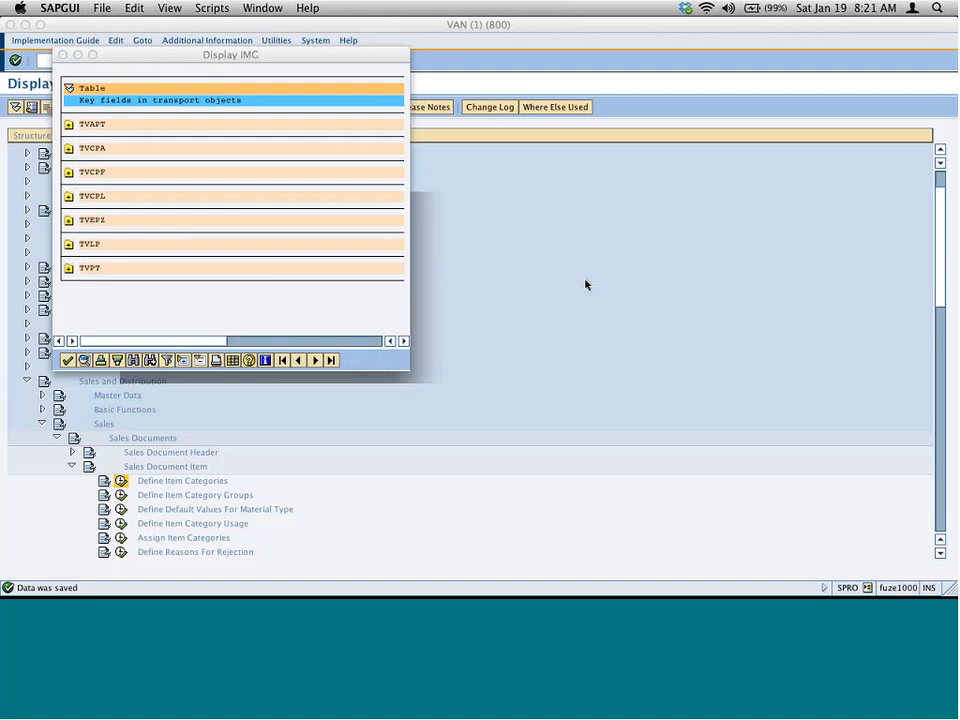
{"action": "left_click", "coordinate": [67, 361]}
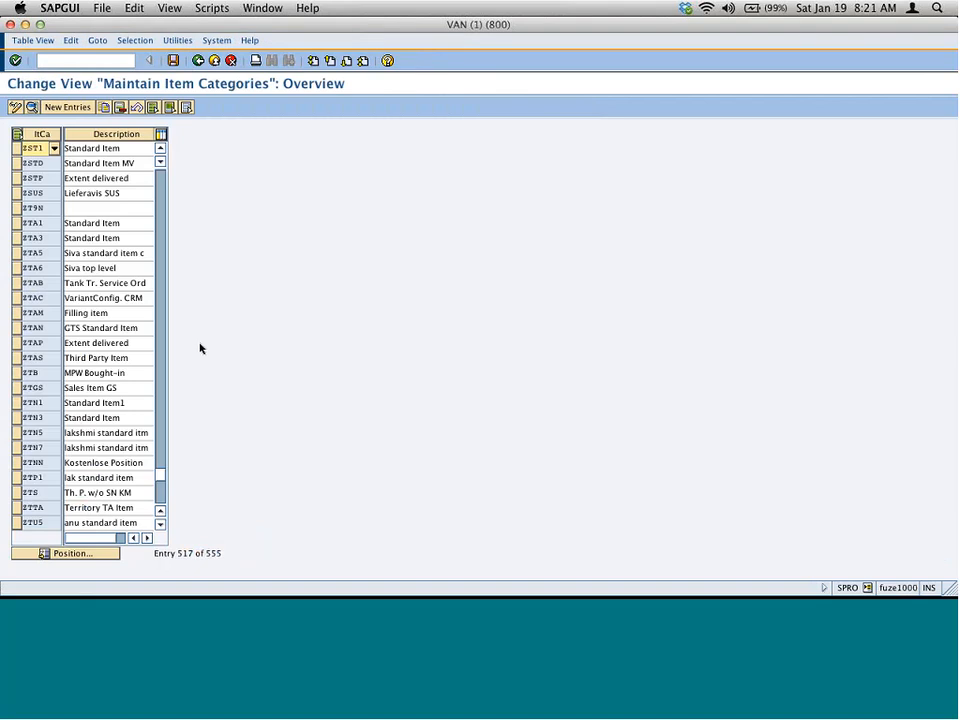
{"action": "key", "text": "F3"}
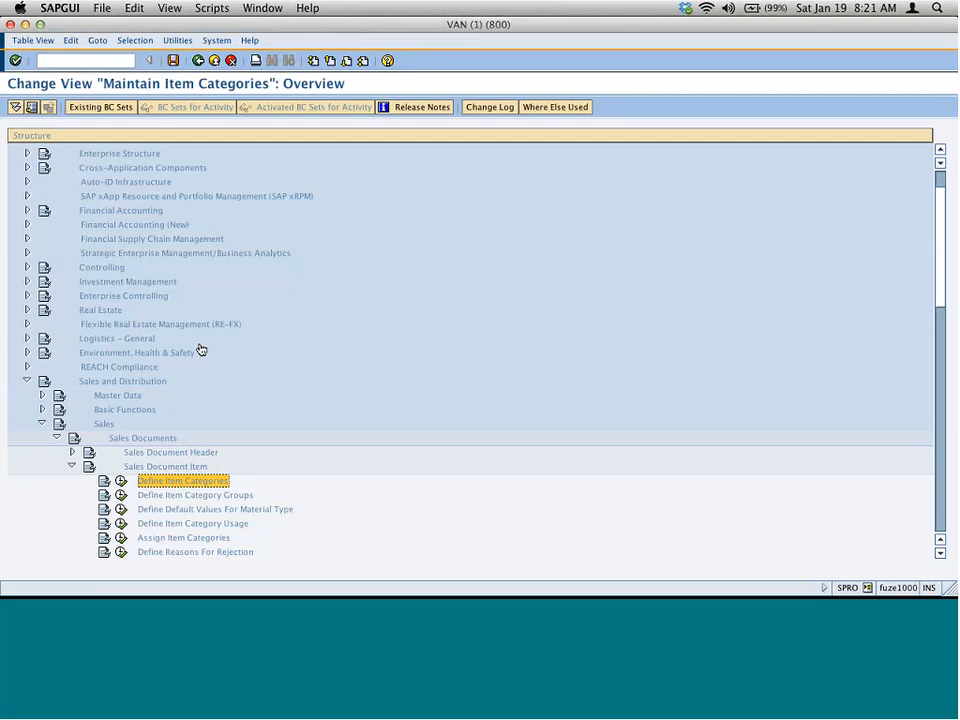
{"action": "left_click", "coordinate": [122, 539]}
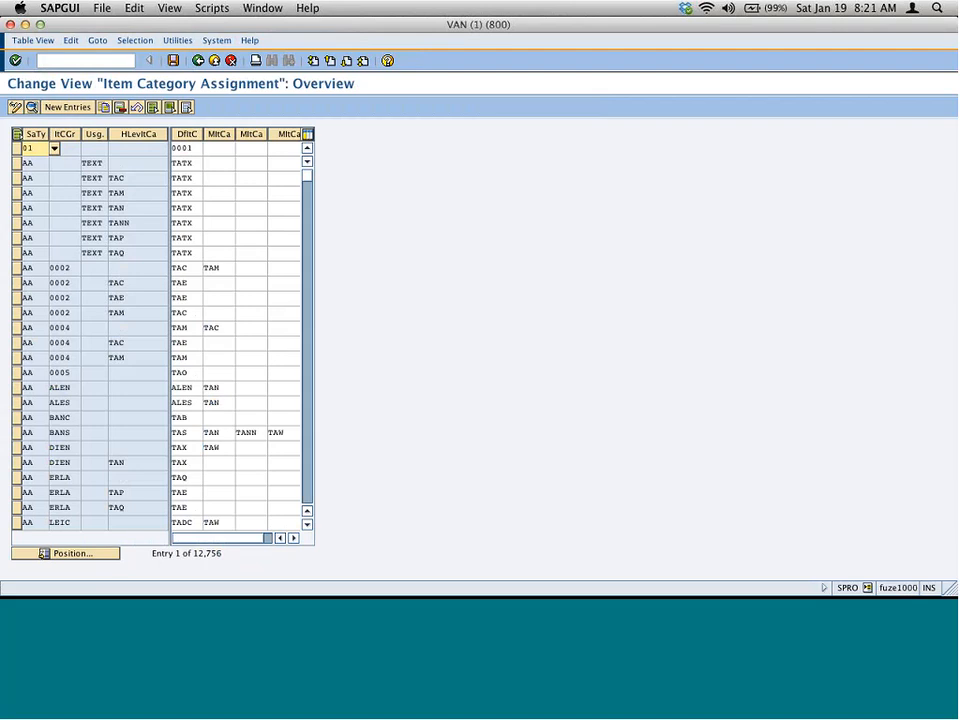
- Try to position the item category assignment list on the entries of sales document type ZSI1
{"action": "left_click", "coordinate": [95, 555]}
{"action": "type", "text": "z"}
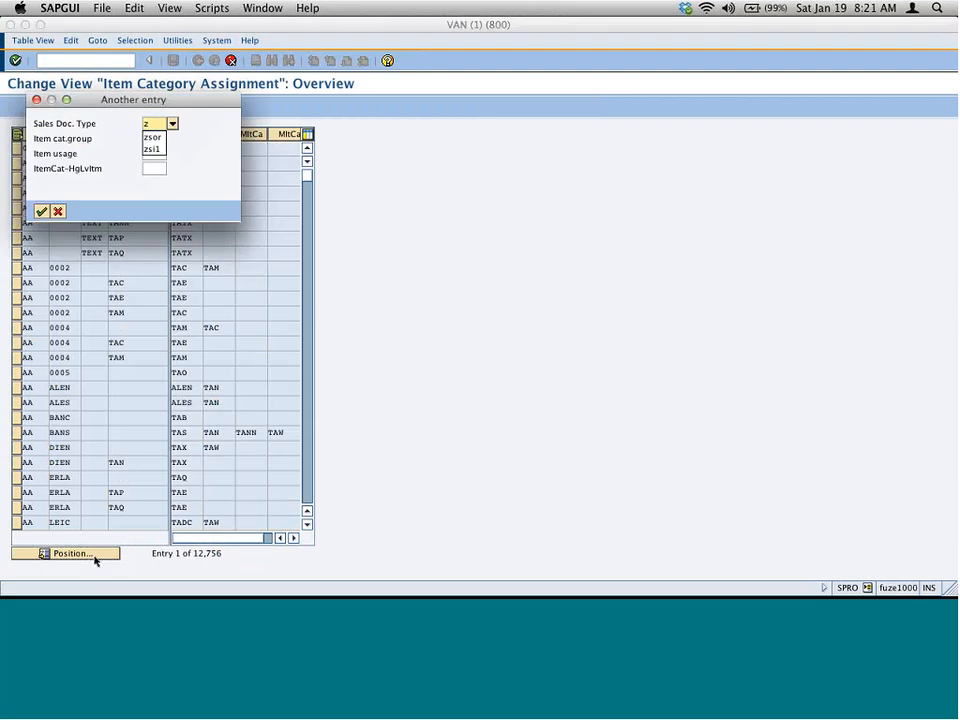
{"action": "type", "text": "i1"}
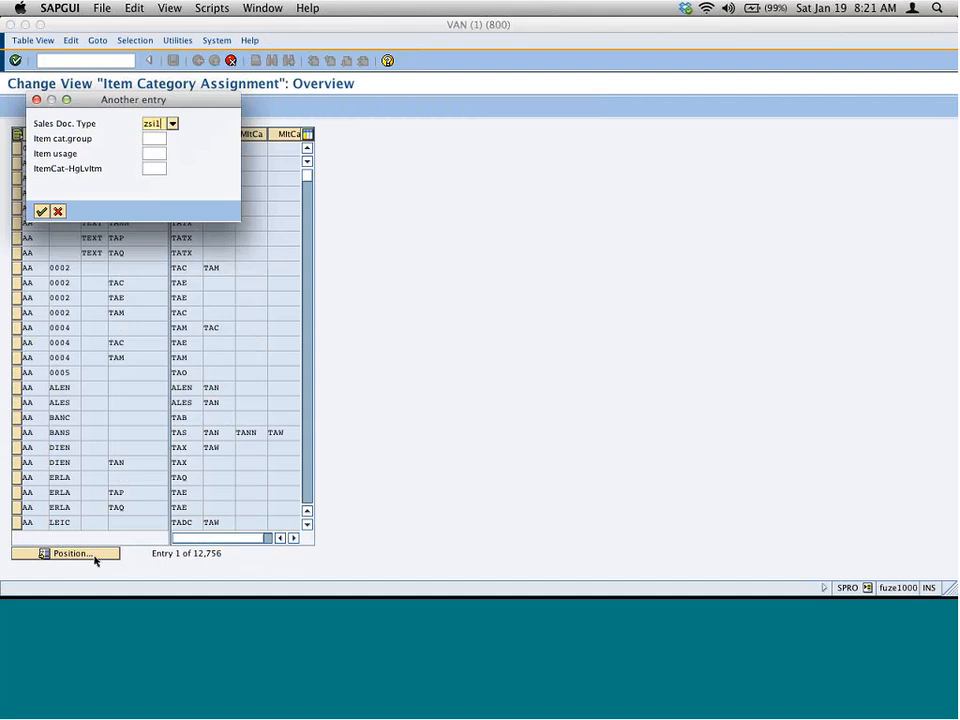
{"action": "key", "text": "Tab"}
{"action": "type", "text": "zsi1"}
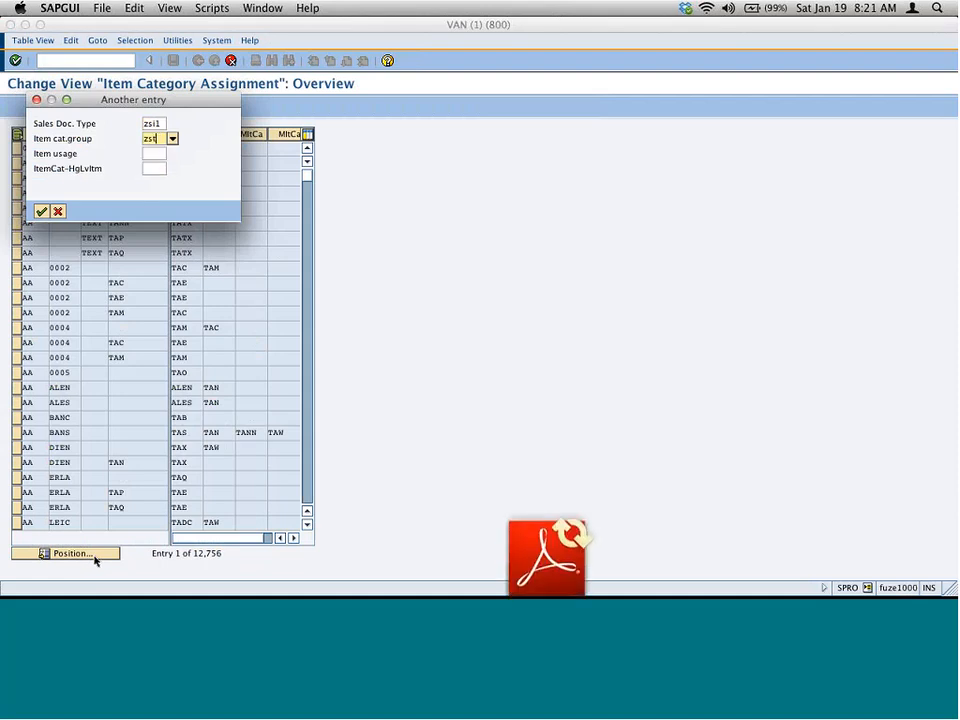
{"action": "key", "text": "Return"}
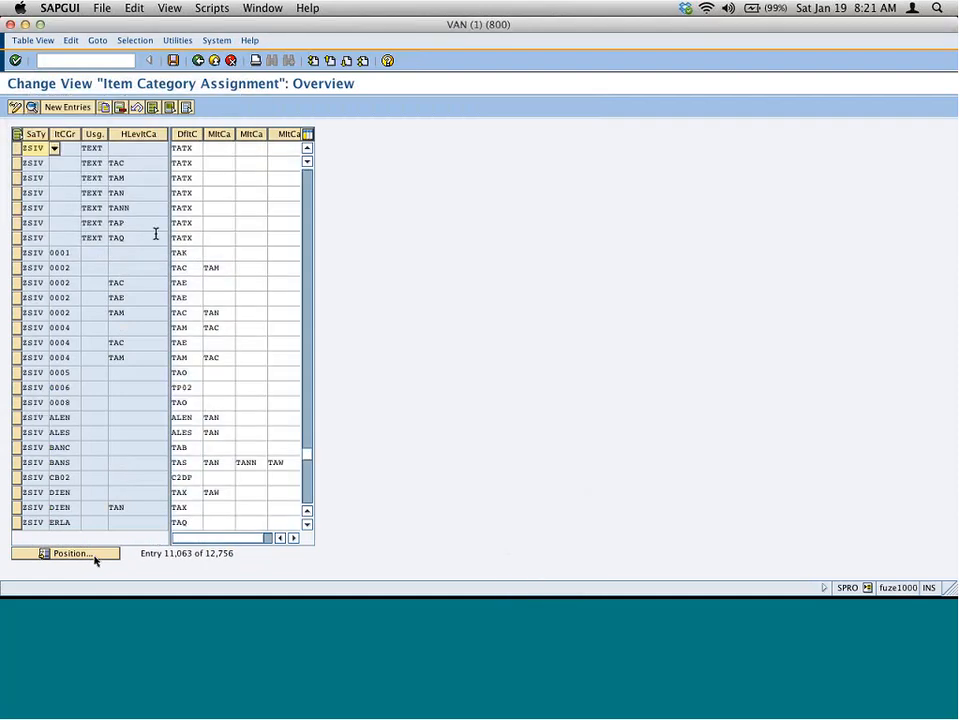
{"action": "left_click", "coordinate": [85, 554]}
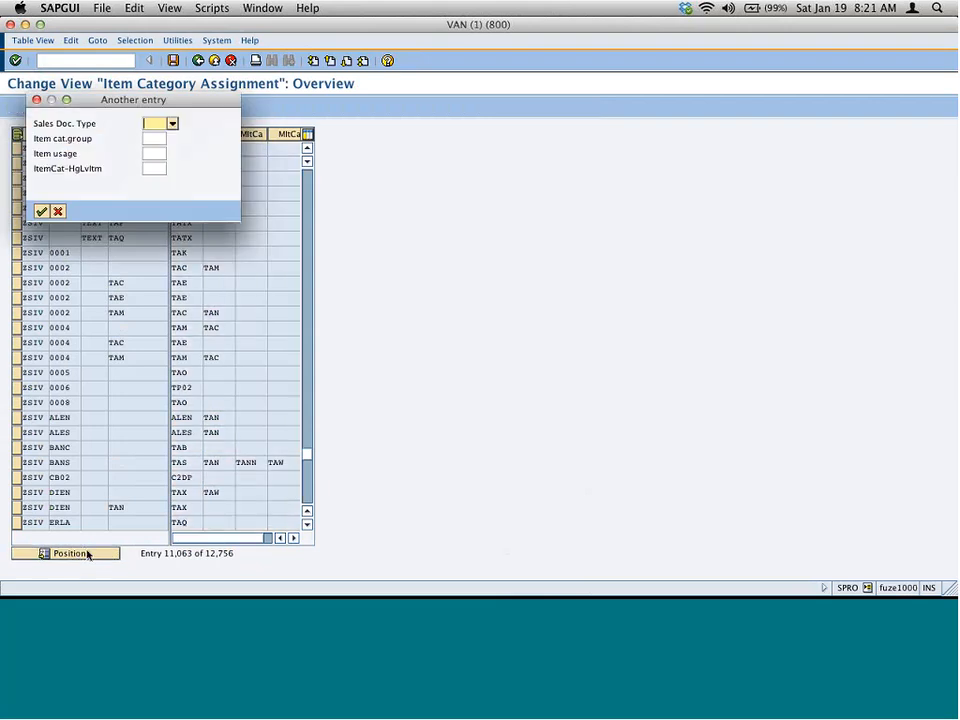
{"action": "key", "text": "Return"}
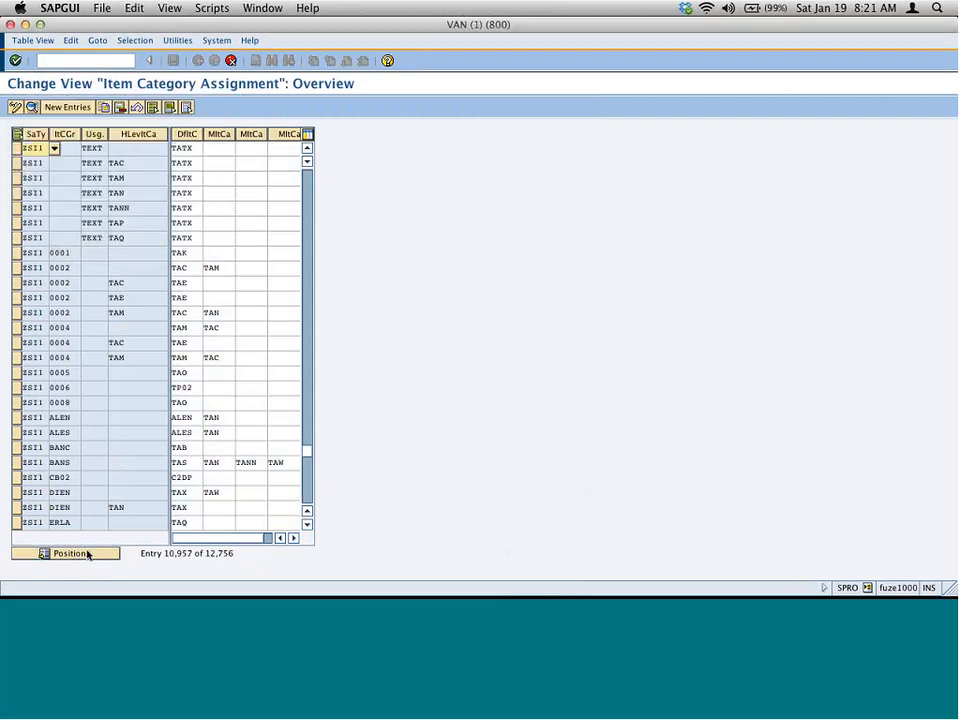
- Position the assignment list on sales document type ZSI1 with item category group NORM
{"action": "left_click", "coordinate": [87, 554]}
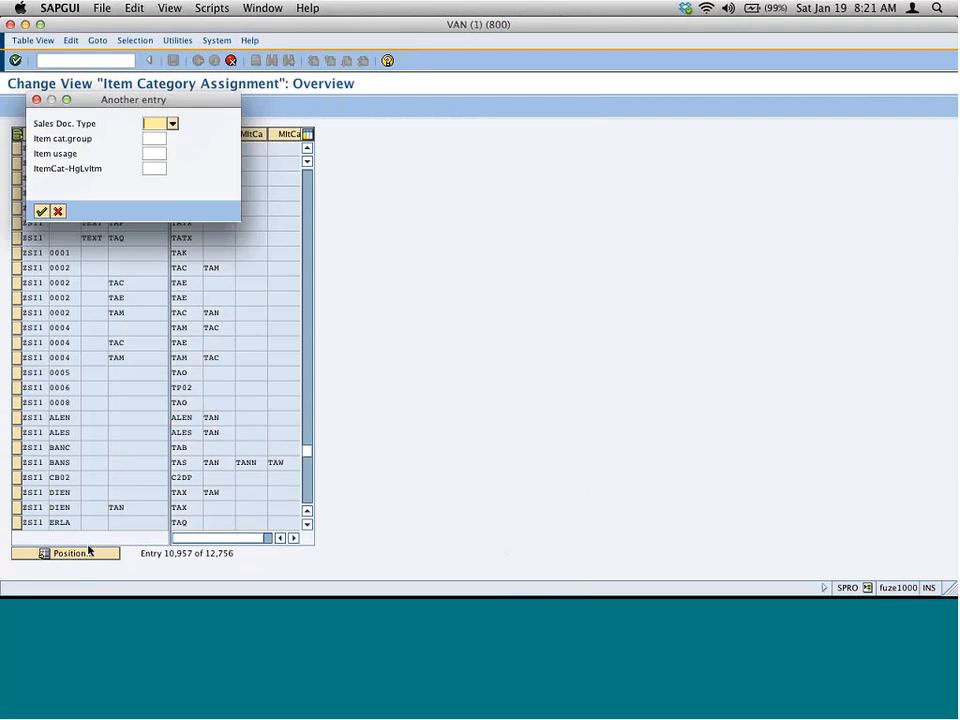
{"action": "key", "text": "Tab"}
{"action": "type", "text": "no"}
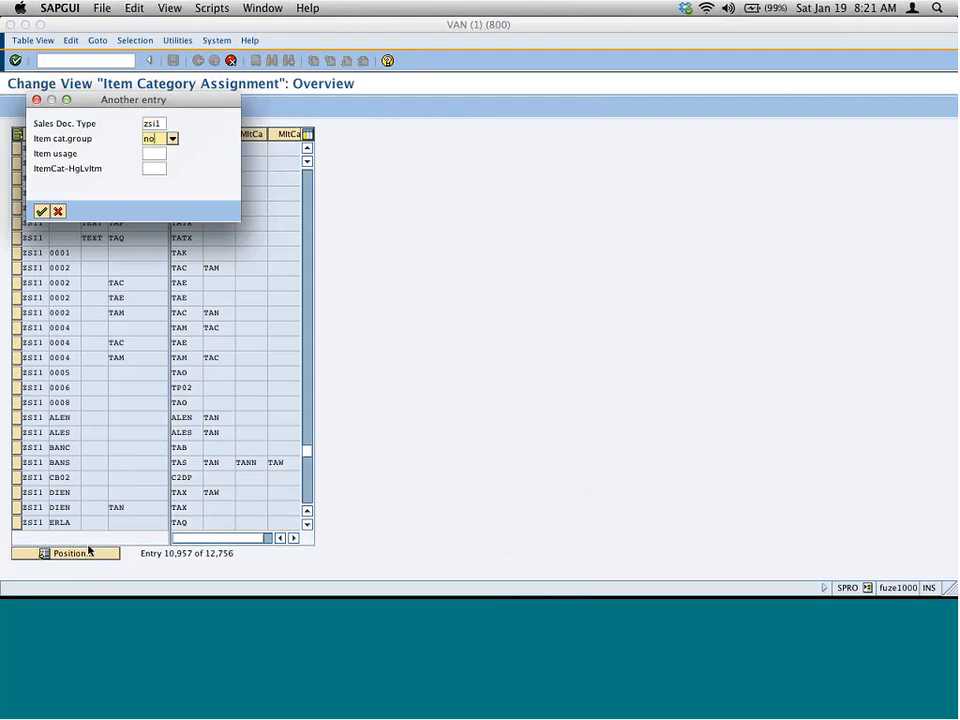
{"action": "type", "text": "rm"}
{"action": "key", "text": "Return"}
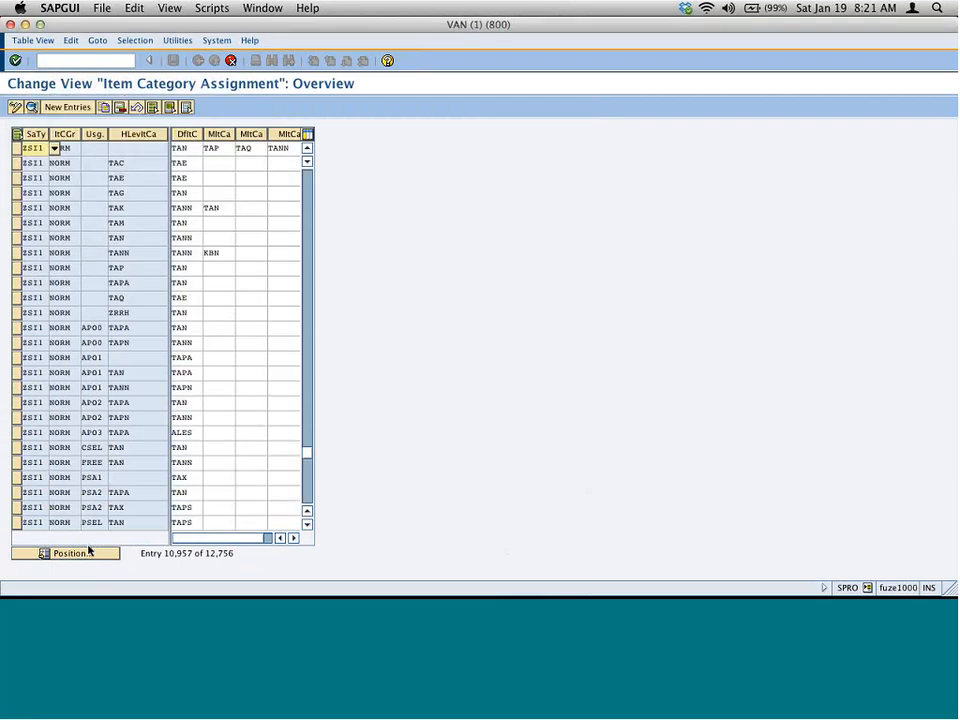
- Set the default item category of the first ZSI1 + NORM entry to ZST1 and save the assignment
{"action": "left_click", "coordinate": [204, 149]}
{"action": "key", "text": "BackSpace"}
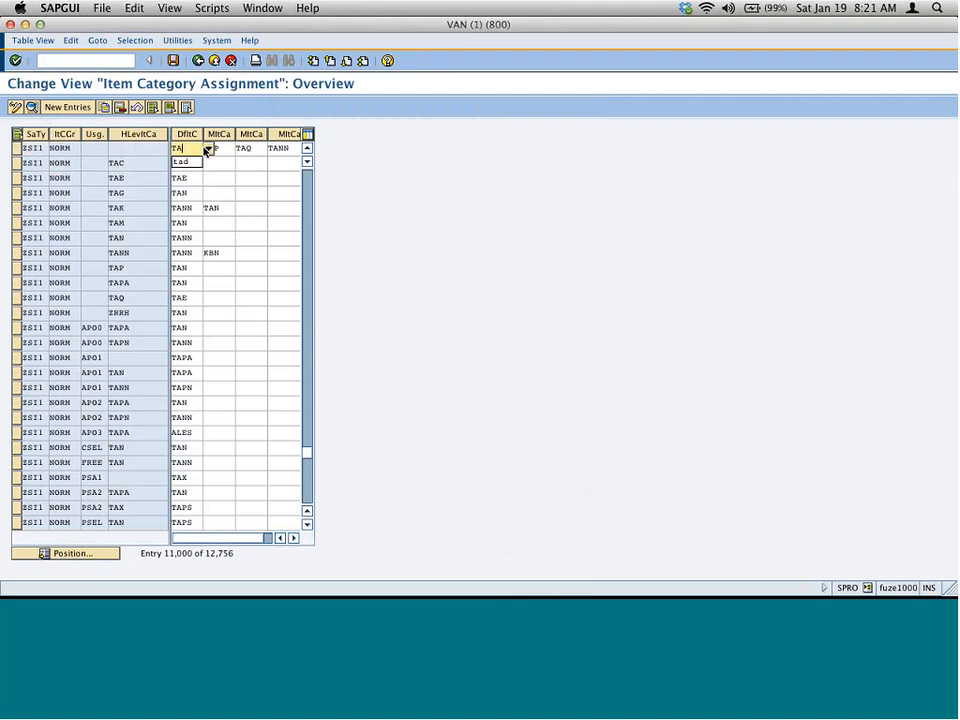
{"action": "key", "text": "BackSpace"}
{"action": "key", "text": "BackSpace"}
{"action": "type", "text": "zst1"}
{"action": "key", "text": "Return"}
{"action": "left_click", "coordinate": [174, 61]}
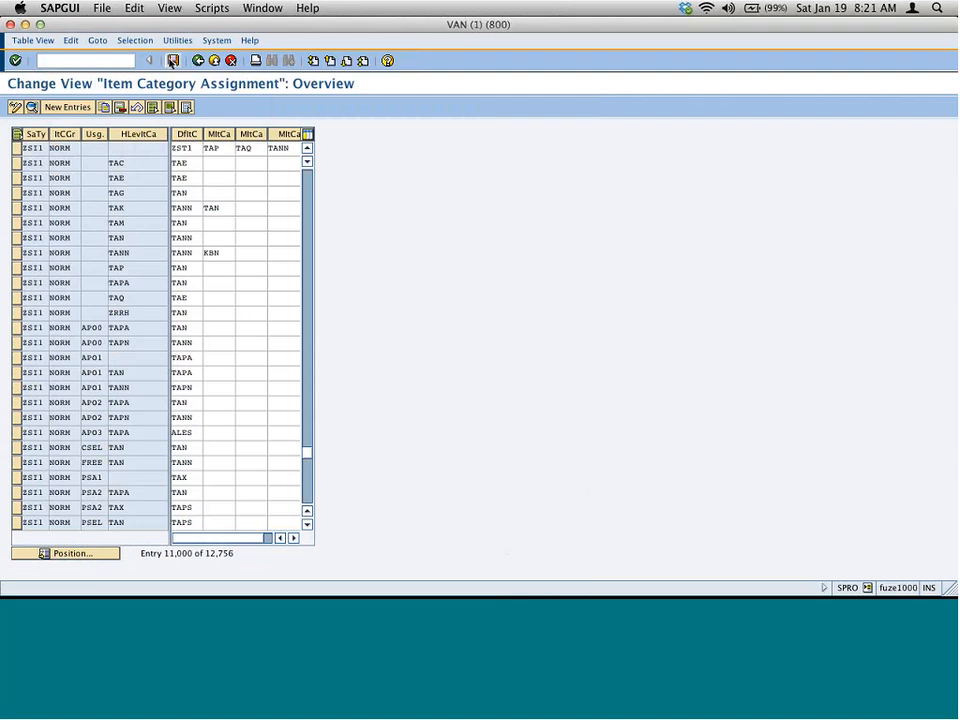
{"action": "left_click", "coordinate": [41, 165]}
- Return to SAP Easy Access and run transaction VOK0 to maintain pricing
{"action": "left_click", "coordinate": [213, 61]}
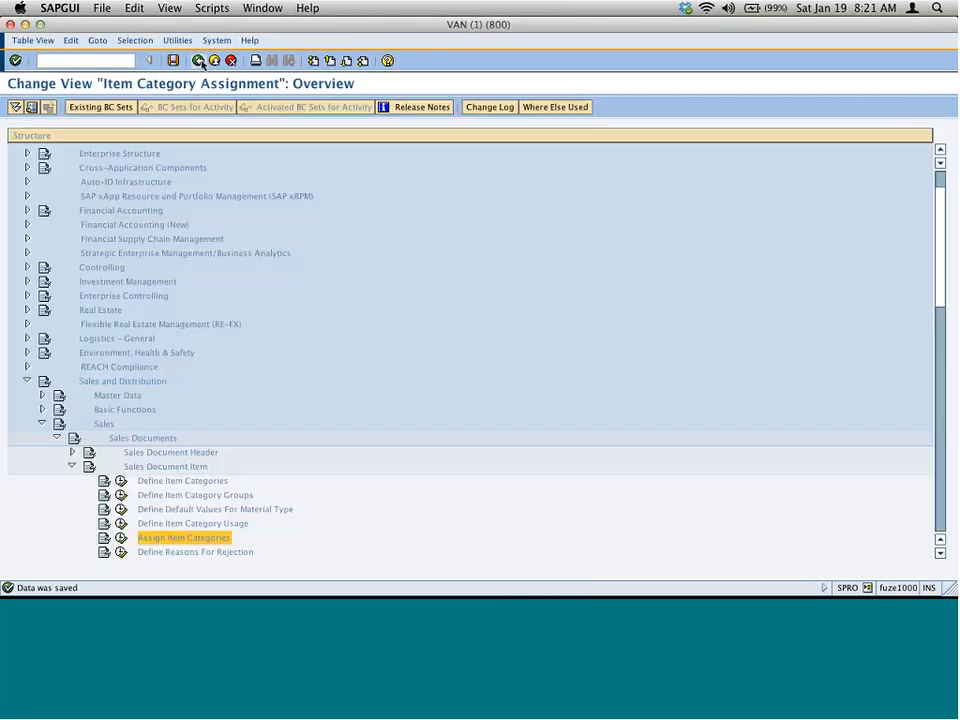
{"action": "left_click", "coordinate": [213, 61]}
{"action": "left_click", "coordinate": [213, 61]}
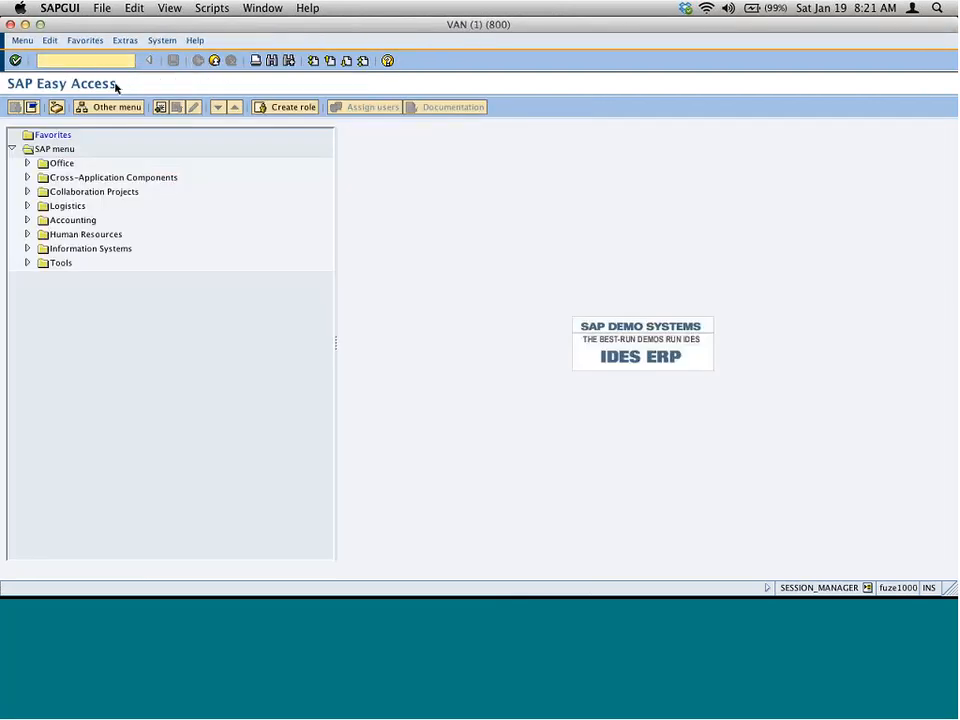
{"action": "type", "text": "vo"}
{"action": "key", "text": "BackSpace"}
{"action": "key", "text": "BackSpace"}
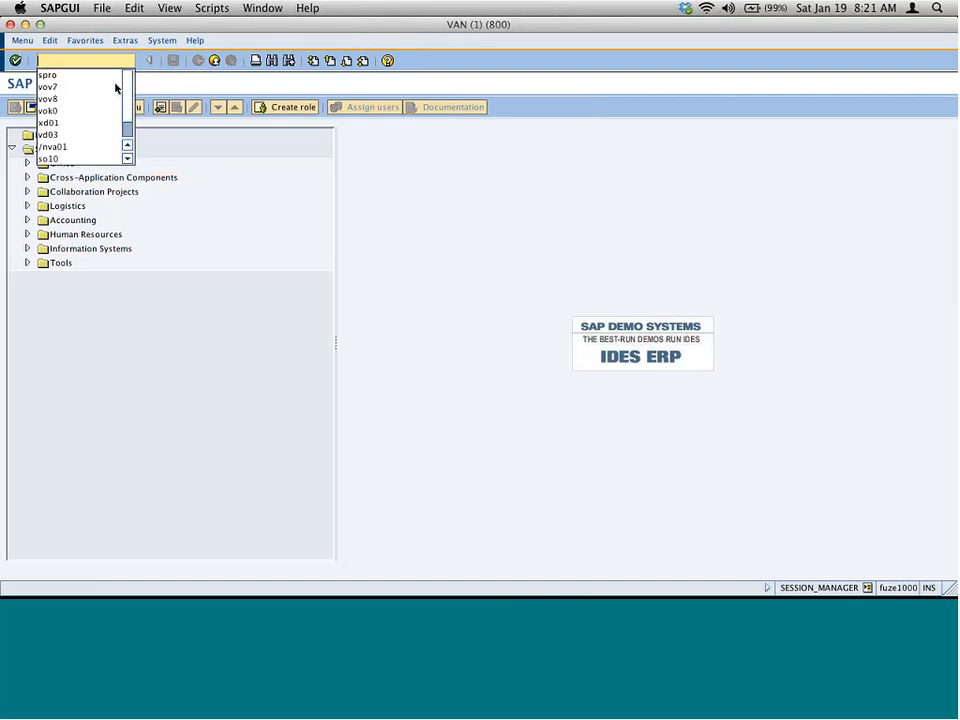
{"action": "type", "text": "vok"}
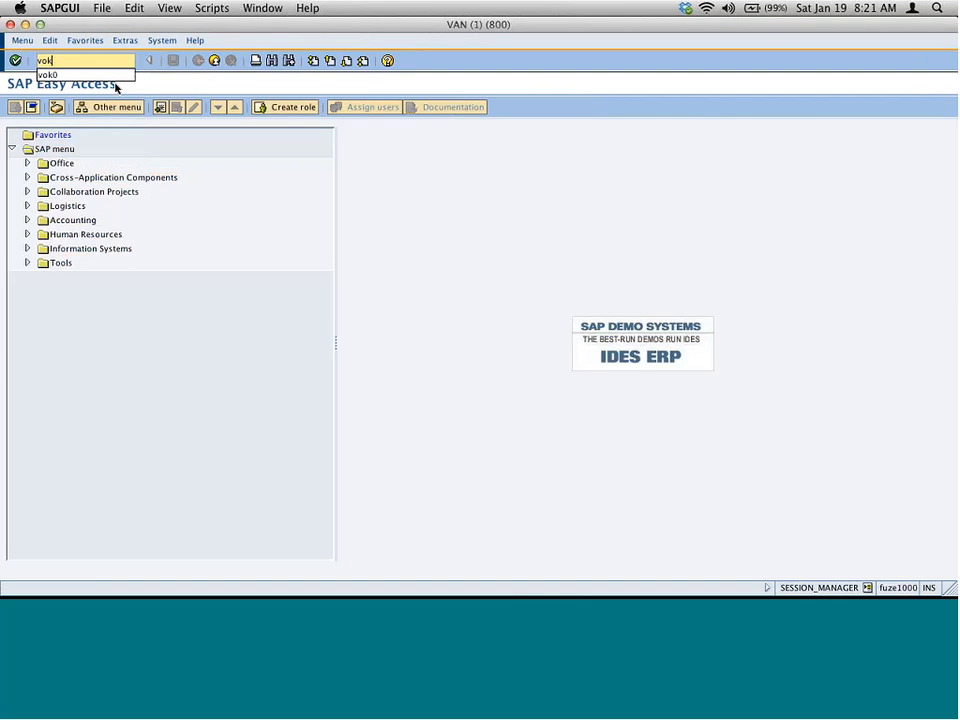
{"action": "type", "text": "0"}
{"action": "key", "text": "Return"}
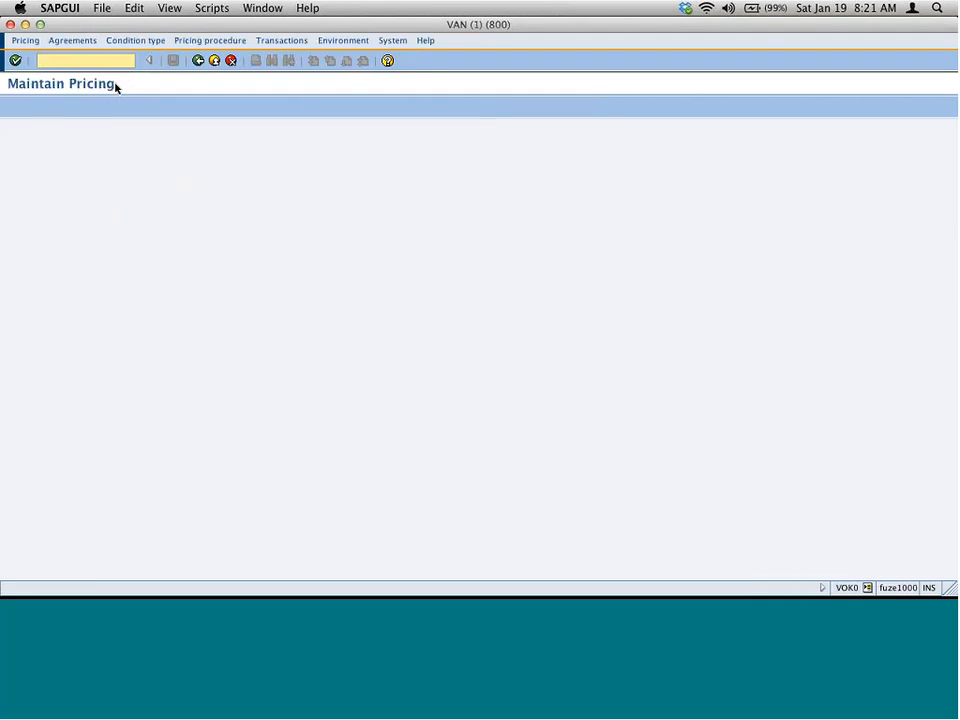
- Open the Field Catalog (Pricing Sales/Distribution) from the pricing environment and acknowledge the information message
{"action": "left_click", "coordinate": [354, 41]}
{"action": "mouse_move", "coordinate": [366, 60]}
{"action": "left_click", "coordinate": [436, 102]}
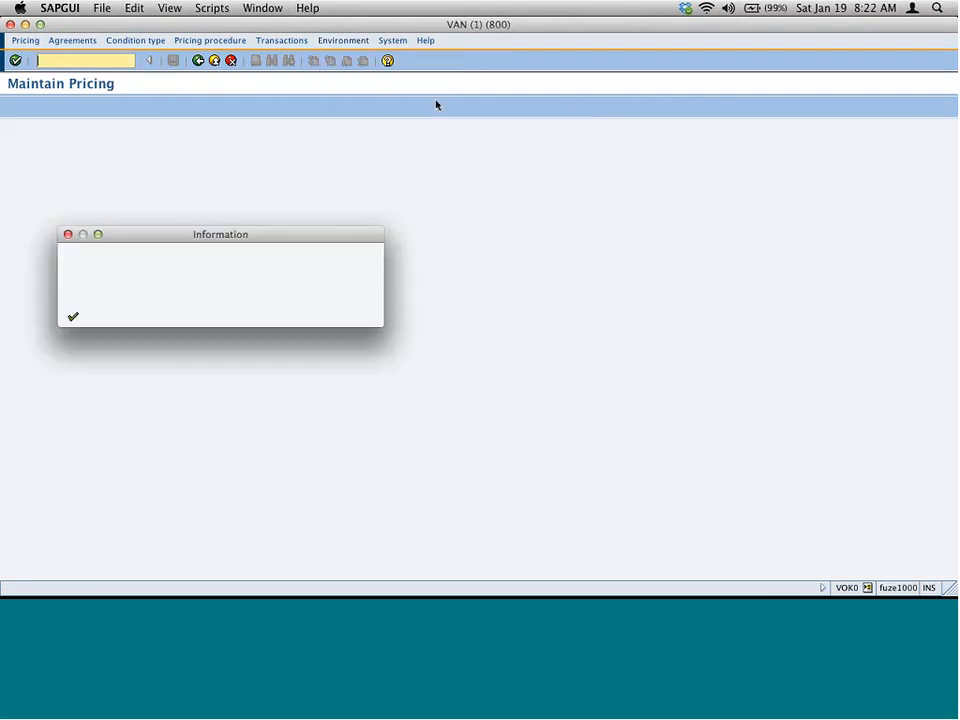
{"action": "key", "text": "Return"}
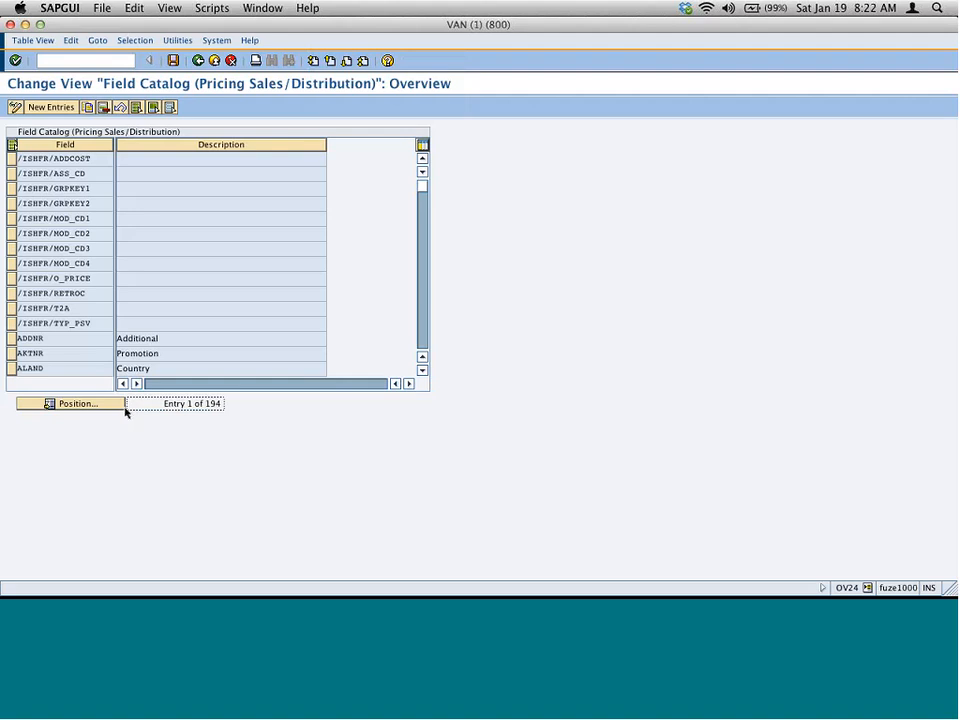
- Switch to Curio, draw an arrow beside the base price list's Material header, and handwrite "Material", "Customer" and "Cust Group" beside the lists
{"action": "key", "text": "super+Tab"}
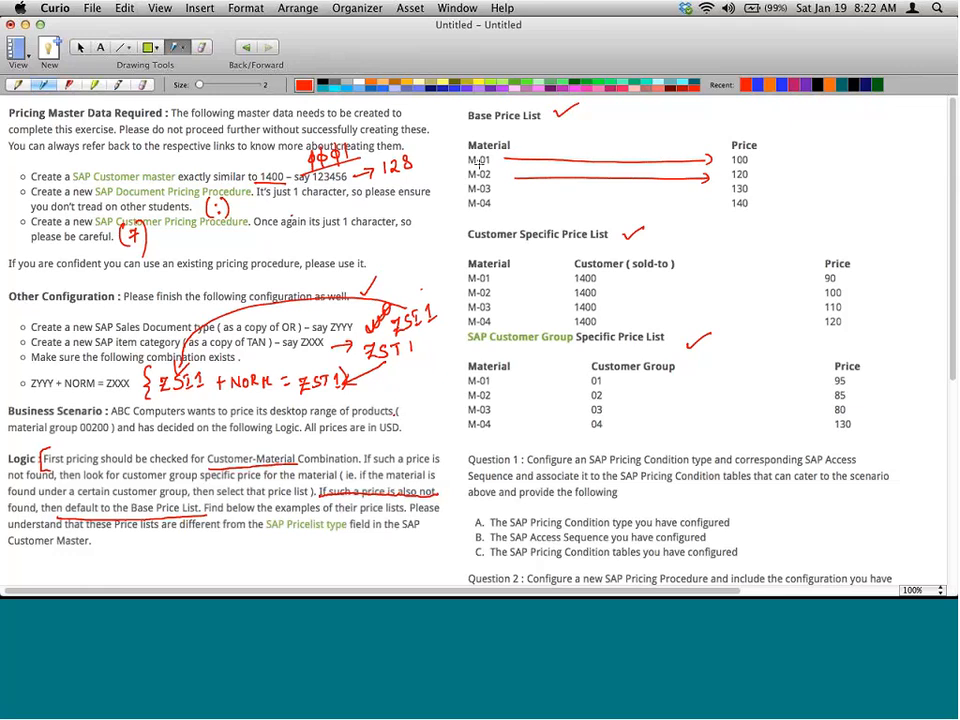
{"action": "left_click_drag", "start_coordinate": [516, 149], "coordinate": [552, 136]}
{"action": "left_click_drag", "start_coordinate": [829, 147], "coordinate": [892, 133]}
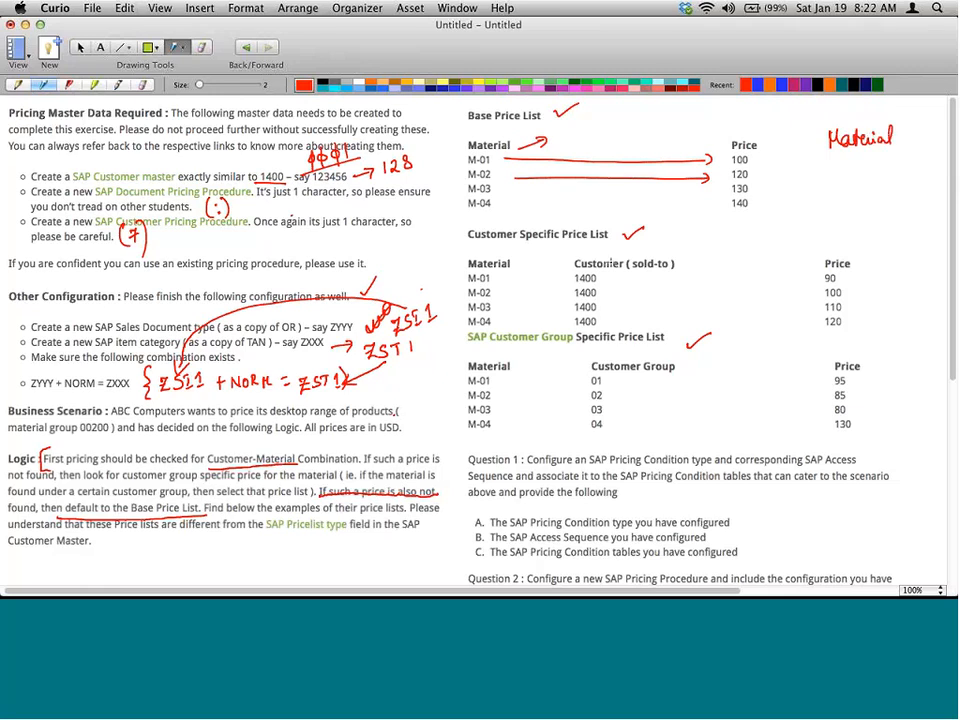
{"action": "mouse_move", "coordinate": [834, 160]}
{"action": "left_mouse_down"}
{"action": "mouse_move", "coordinate": [867, 170]}
{"action": "mouse_move", "coordinate": [909, 161]}
{"action": "left_mouse_up"}
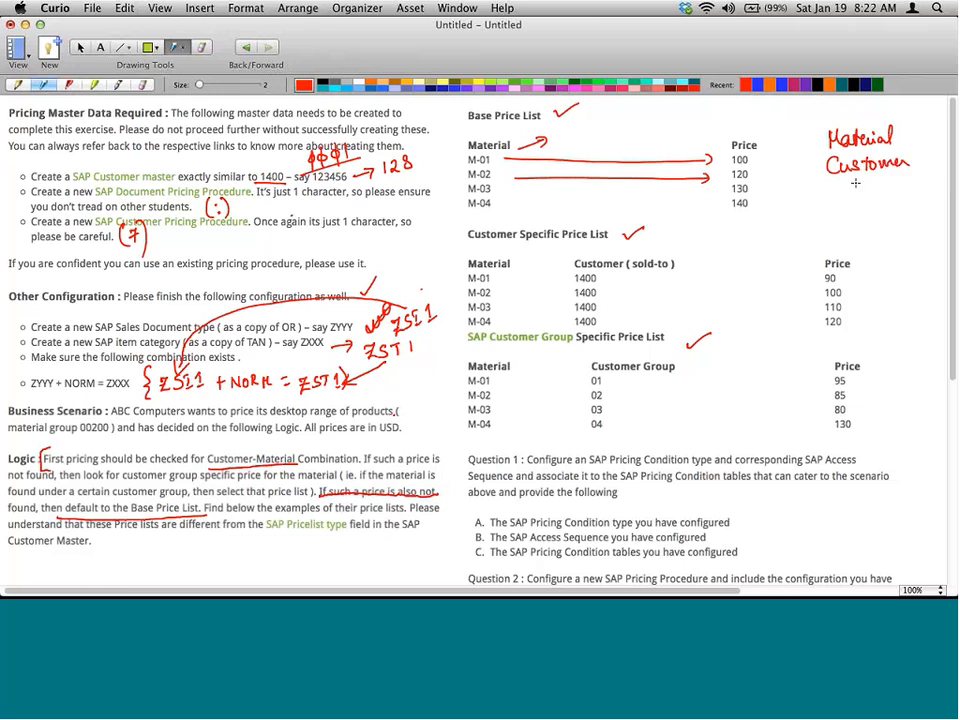
{"action": "mouse_move", "coordinate": [836, 186]}
{"action": "left_mouse_down"}
{"action": "mouse_move", "coordinate": [922, 184]}
{"action": "mouse_move", "coordinate": [920, 202]}
{"action": "left_mouse_up"}
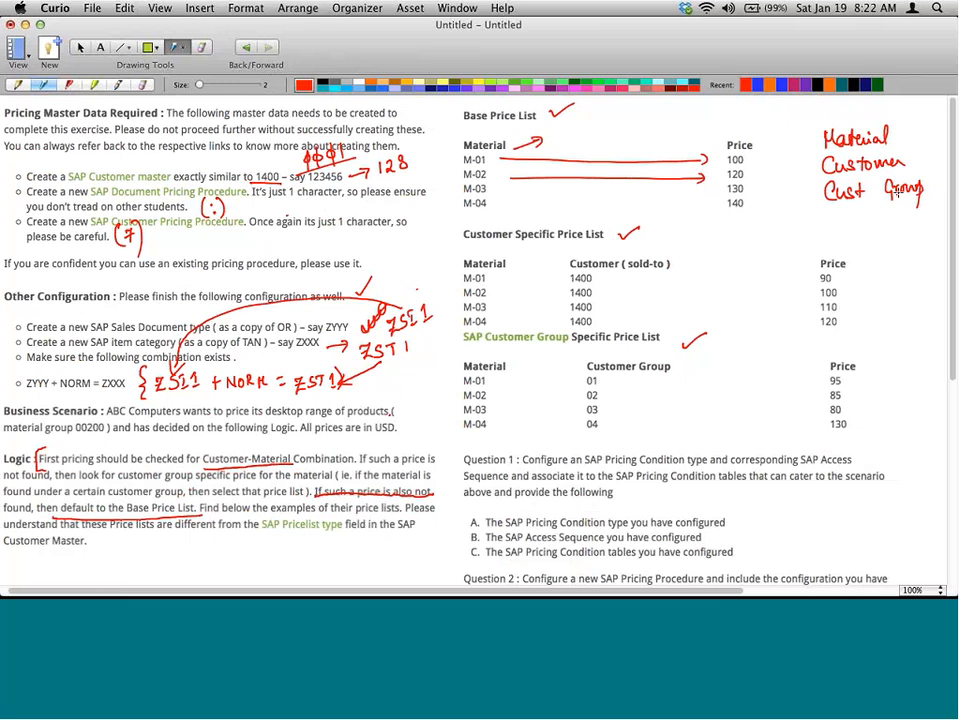
- Switch back to SAPGUI and position the pricing field catalog on fields starting with "mat"
{"action": "key", "text": "super+Tab"}
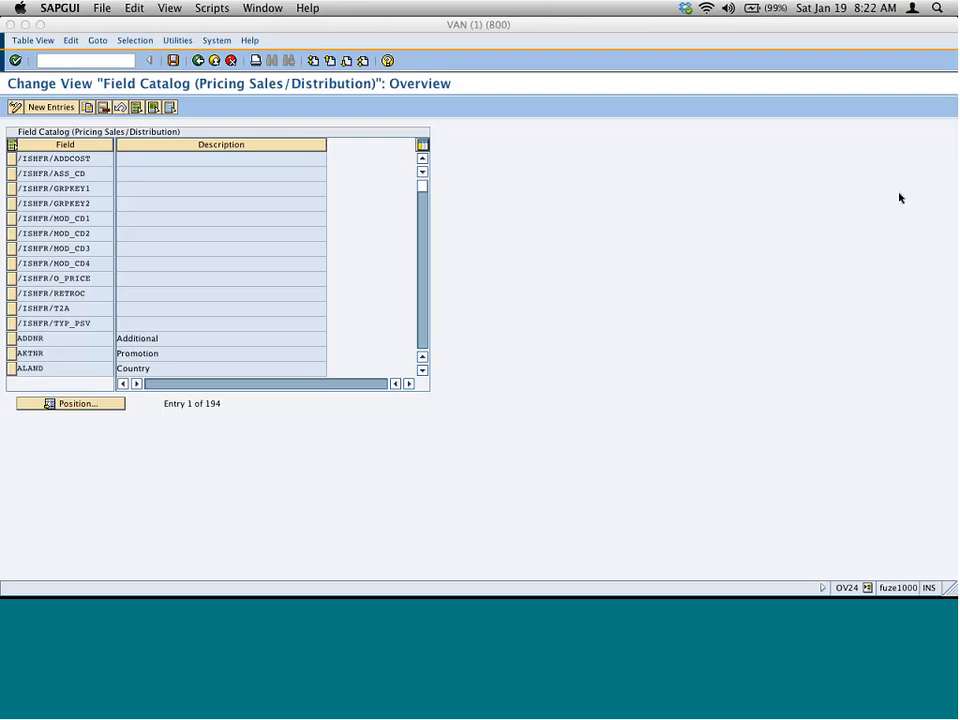
{"action": "left_click", "coordinate": [108, 405]}
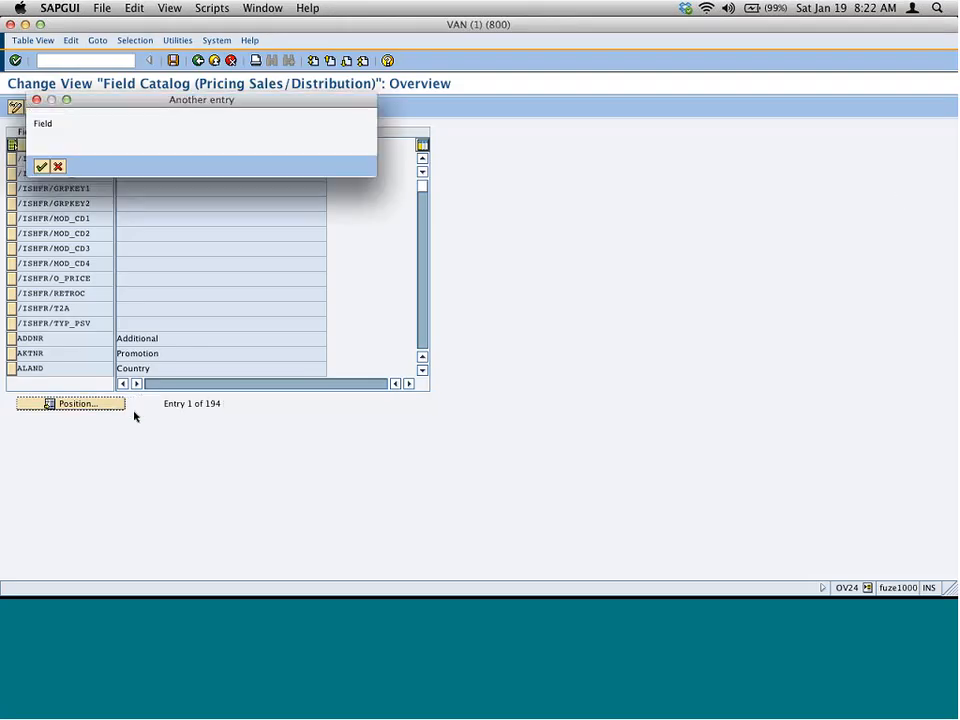
{"action": "type", "text": "mat"}
{"action": "key", "text": "Return"}
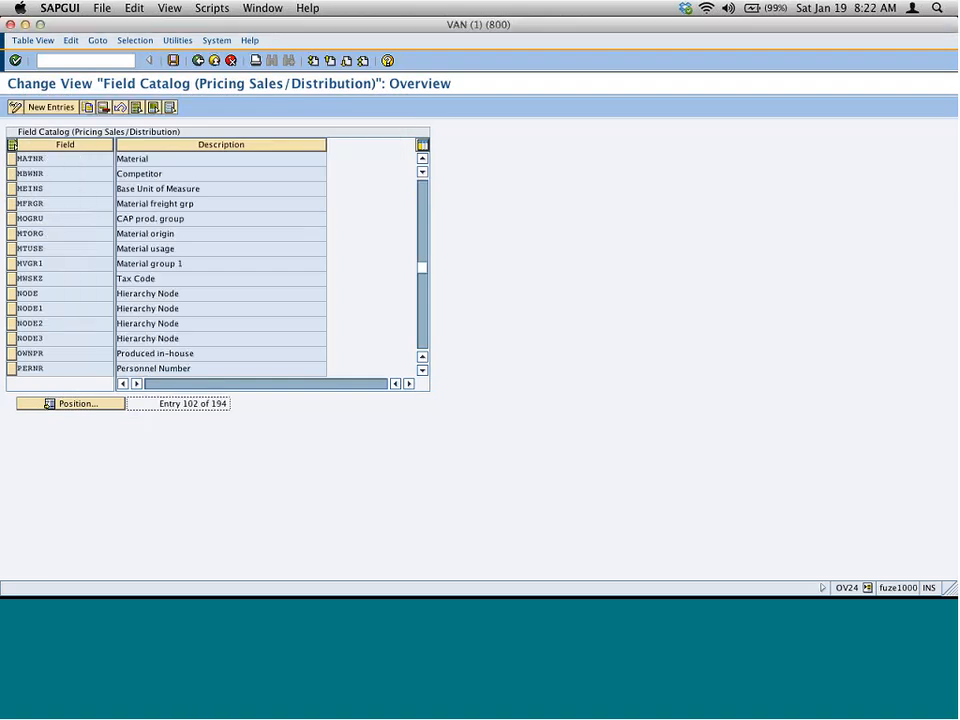
- Position the pricing field catalog on KDGRP and on KUNNR to check the customer group and customer fields
{"action": "left_click", "coordinate": [122, 405]}
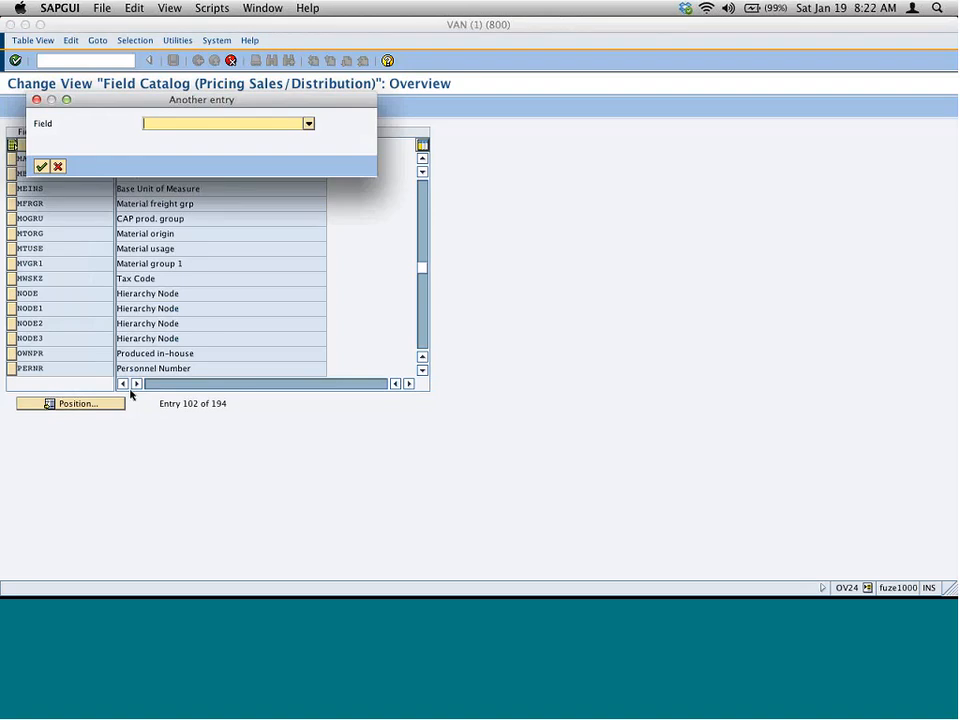
{"action": "type", "text": "kdgrp"}
{"action": "key", "text": "Return"}
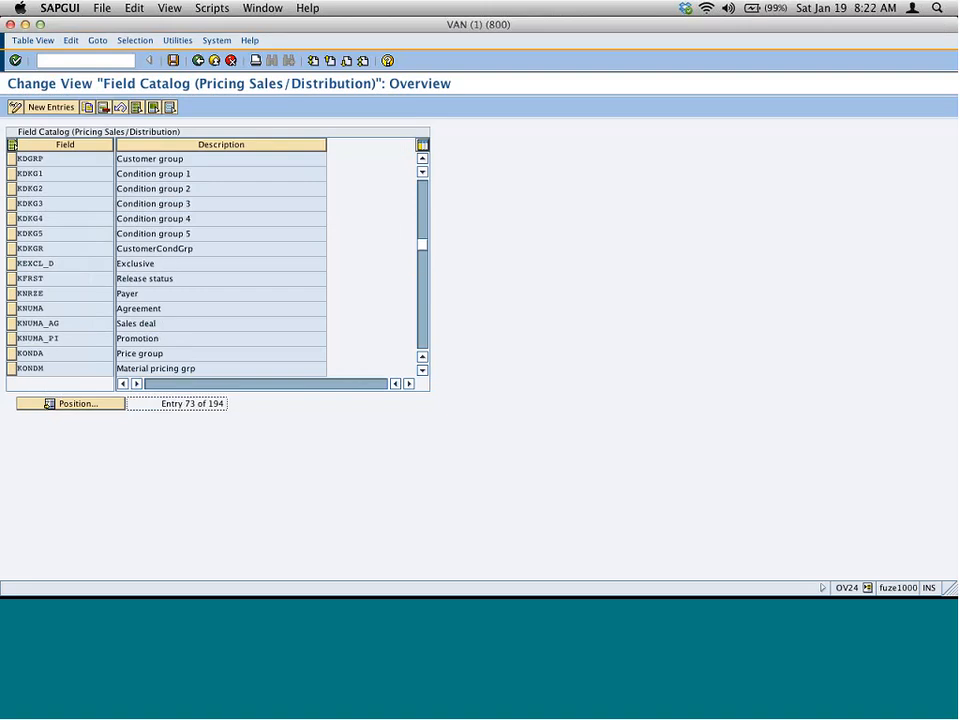
{"action": "left_click", "coordinate": [110, 408]}
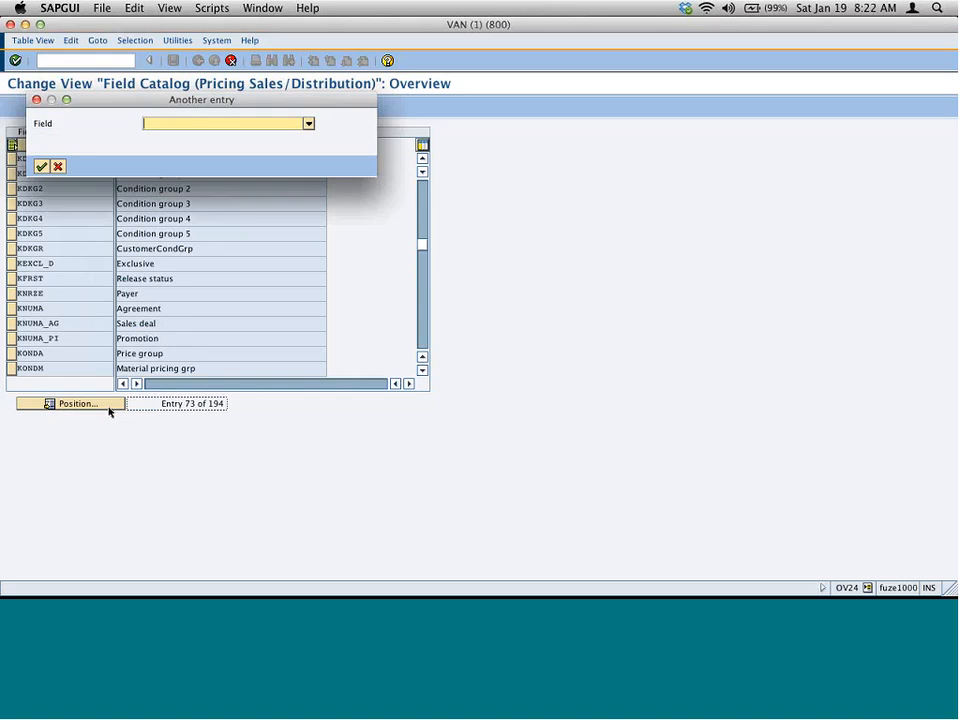
{"action": "type", "text": "kunnr"}
{"action": "key", "text": "Return"}
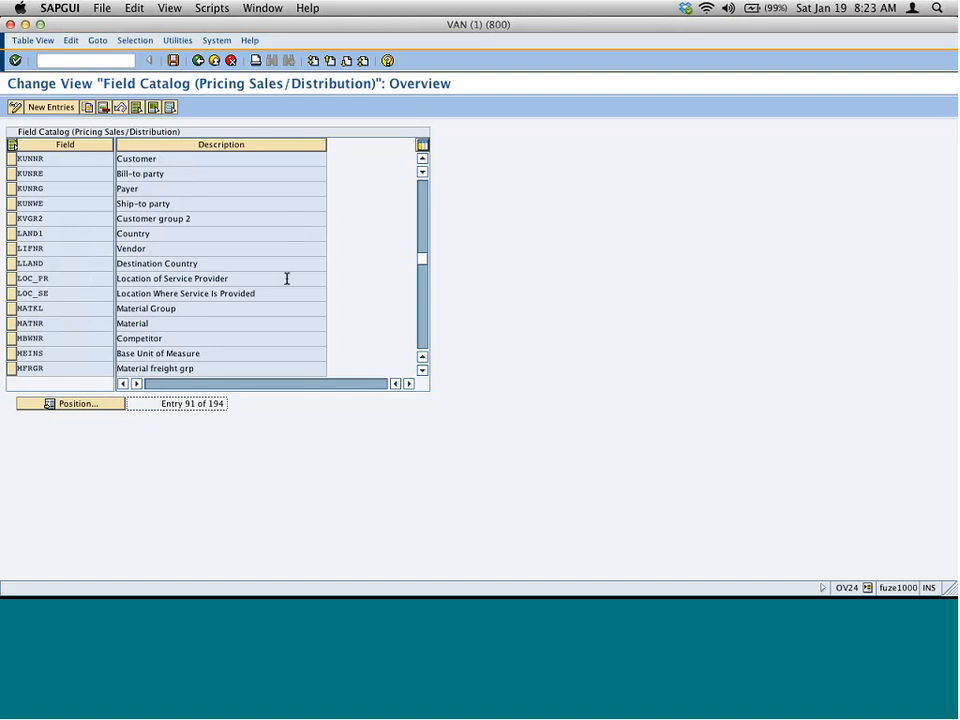
{"action": "left_click", "coordinate": [18, 157]}
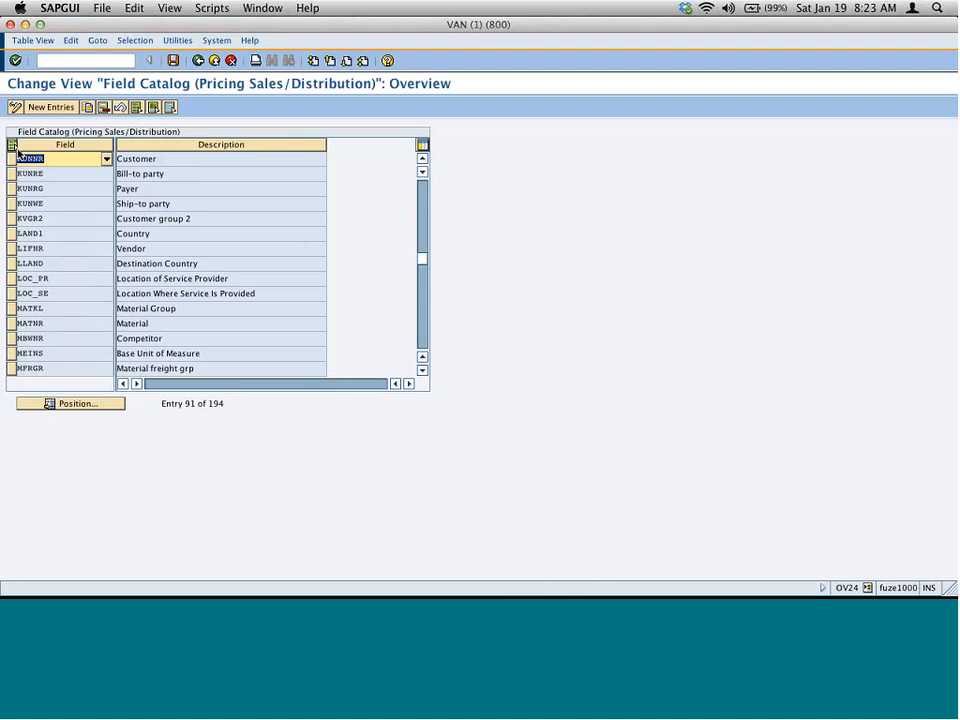
{"action": "left_click", "coordinate": [76, 160]}
{"action": "left_click_drag", "start_coordinate": [76, 160], "coordinate": [4, 171]}
- Leave the field catalog and open condition table creation from the pricing environment
{"action": "left_click", "coordinate": [198, 62]}
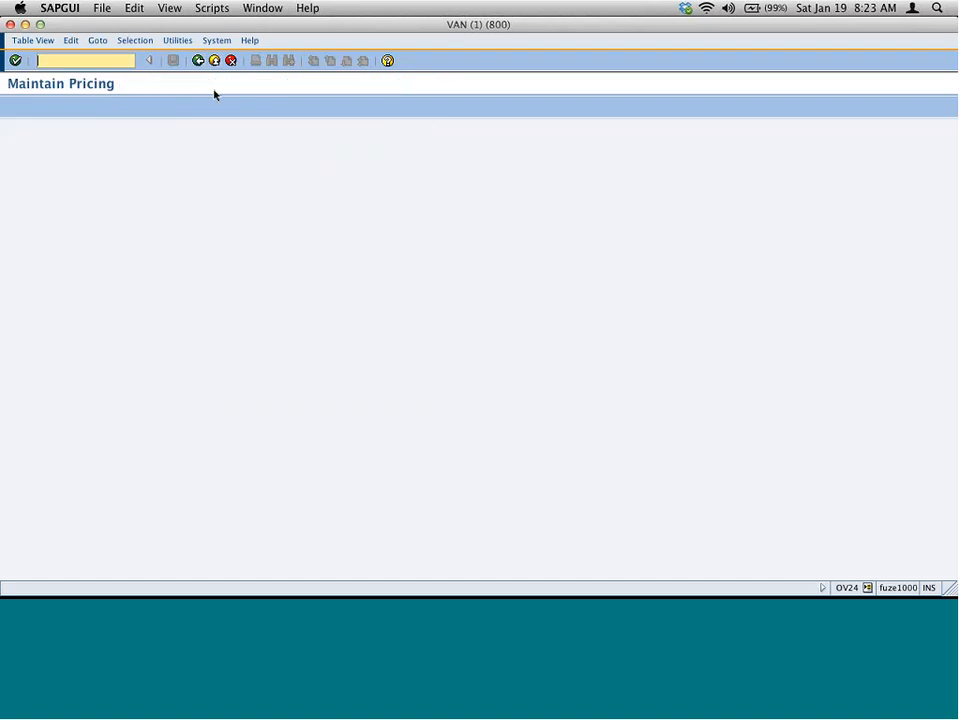
{"action": "left_click", "coordinate": [343, 40]}
{"action": "mouse_move", "coordinate": [368, 57]}
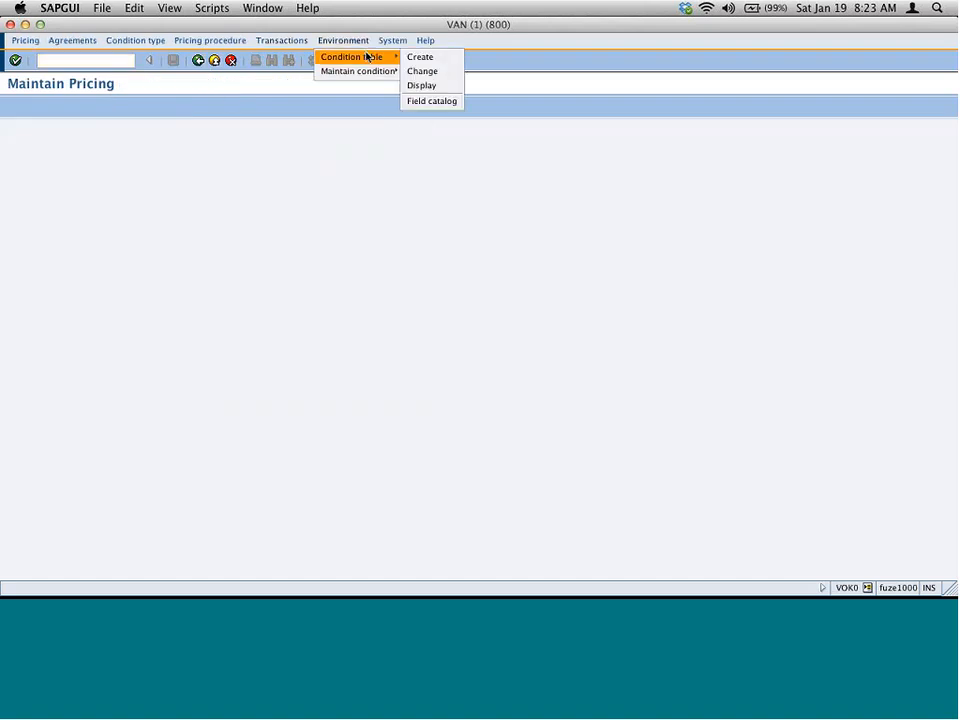
{"action": "left_click", "coordinate": [445, 63]}
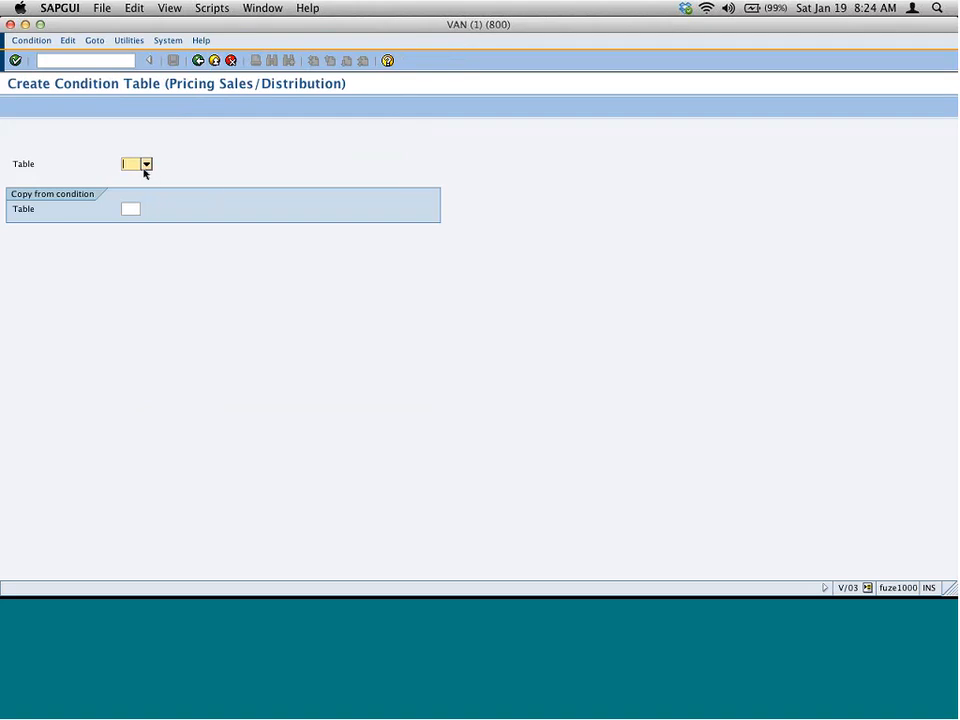
- Look through the list of existing condition tables and close it without choosing one
{"action": "left_click", "coordinate": [146, 164]}
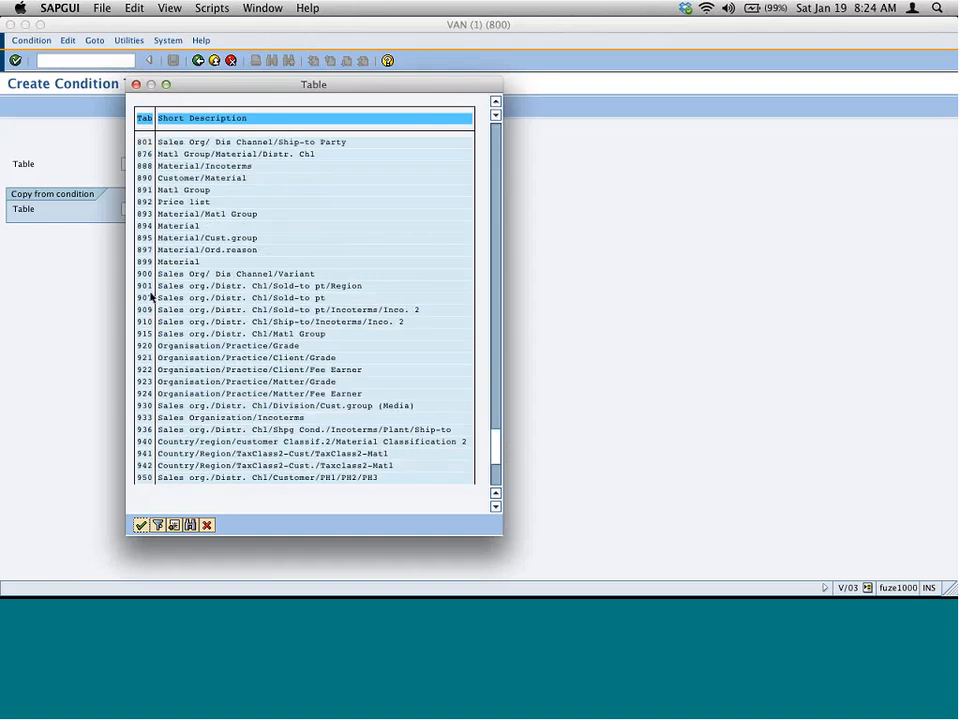
{"action": "left_click", "coordinate": [145, 298]}
{"action": "left_click", "coordinate": [207, 525]}
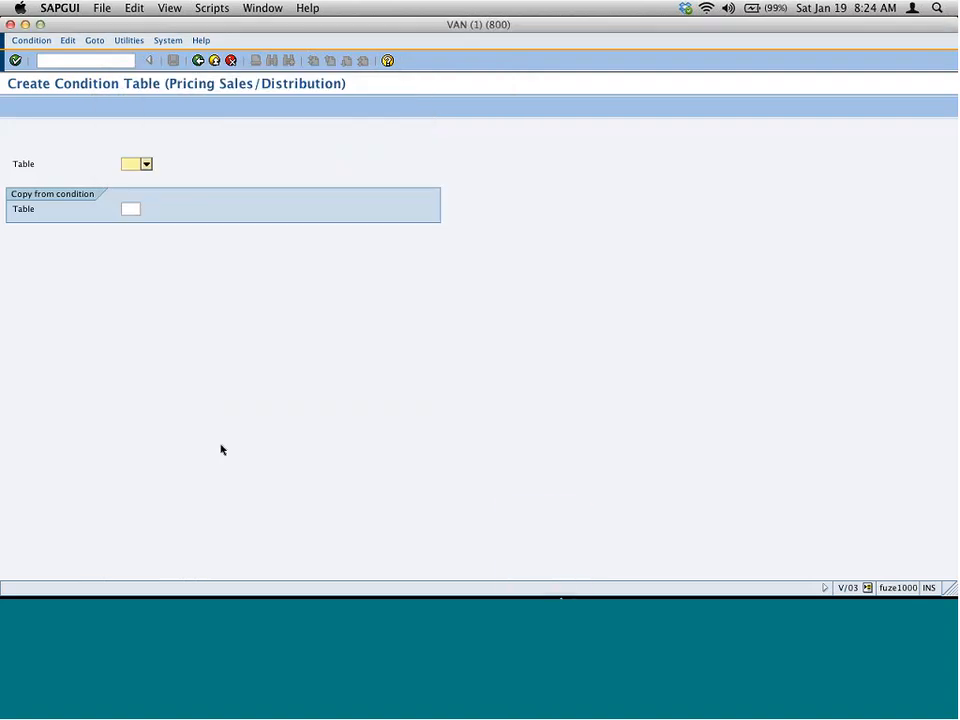
- Try to create the condition table under the numbers 902, 903 and 888
{"action": "type", "text": "902"}
{"action": "key", "text": "Return"}
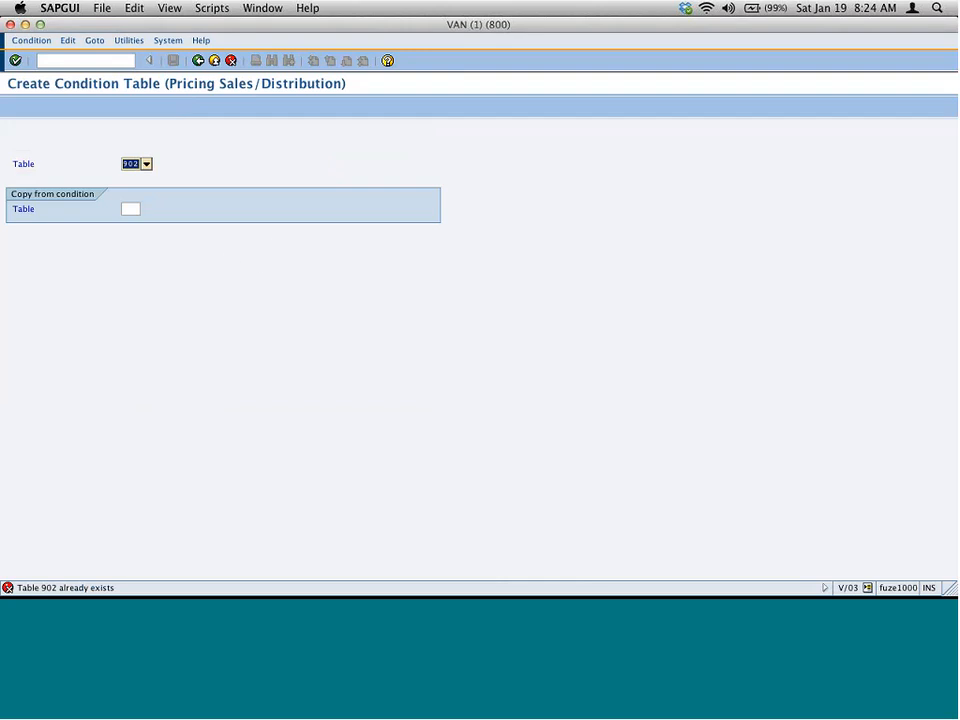
{"action": "left_click", "coordinate": [43, 42]}
{"action": "left_click", "coordinate": [34, 58]}
{"action": "type", "text": "903"}
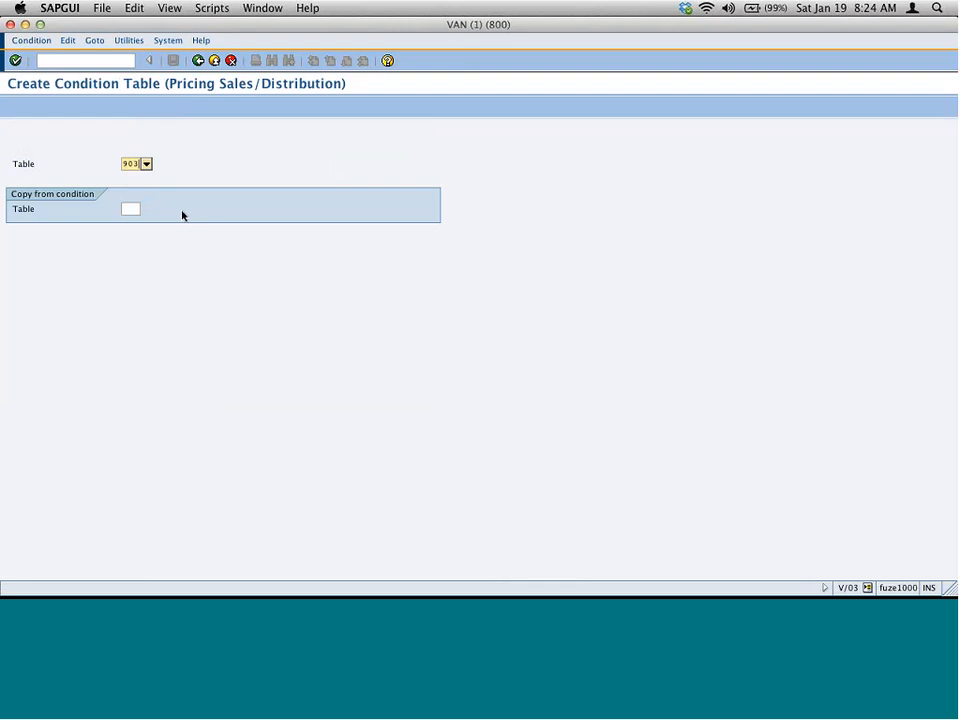
{"action": "key", "text": "Return"}
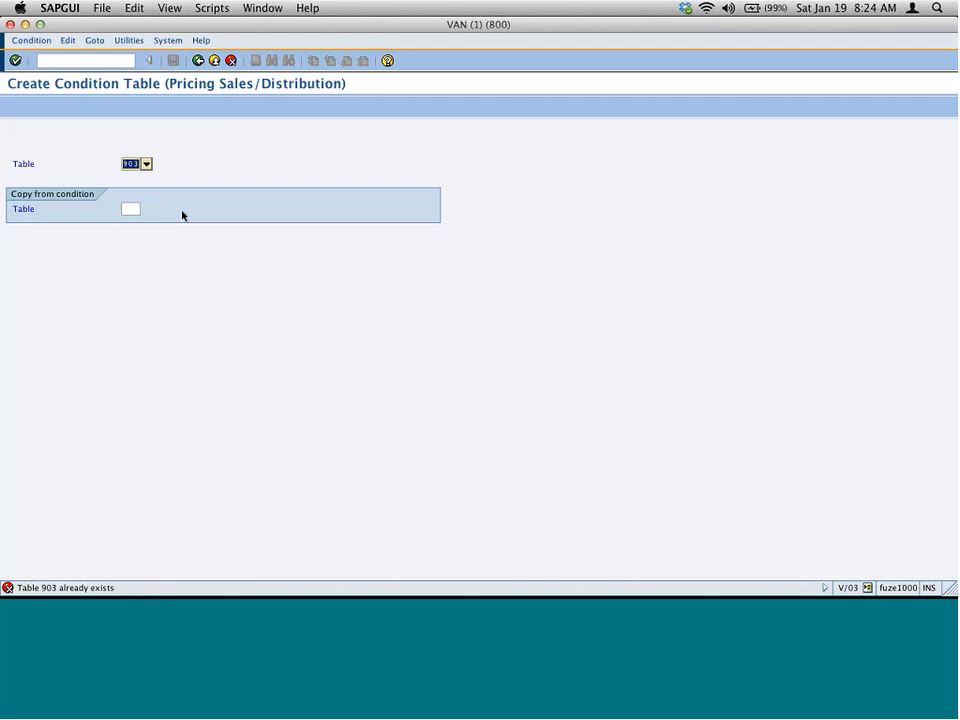
{"action": "type", "text": "888"}
{"action": "key", "text": "Return"}
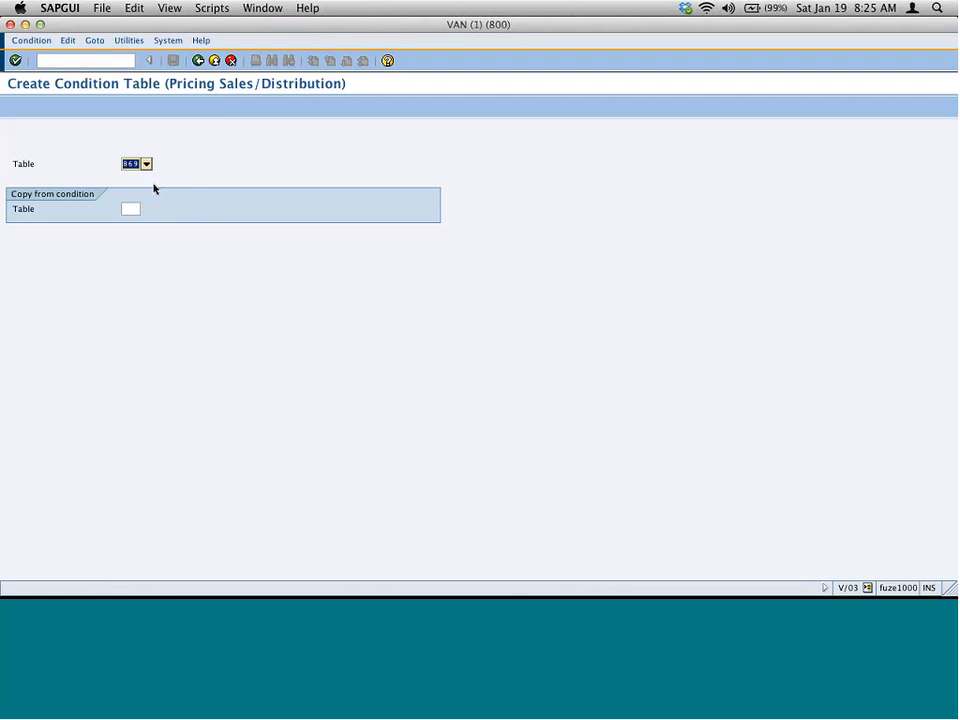
- Start creating condition table 867 without copying from another table
{"action": "type", "text": "86"}
{"action": "key", "text": "BackSpace"}
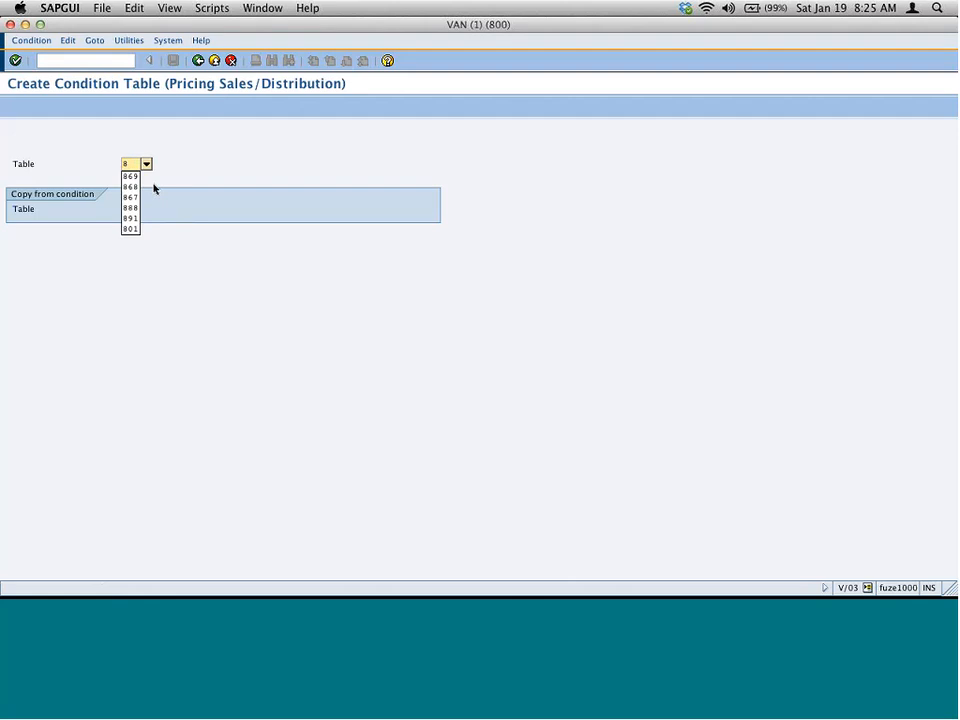
{"action": "type", "text": "67"}
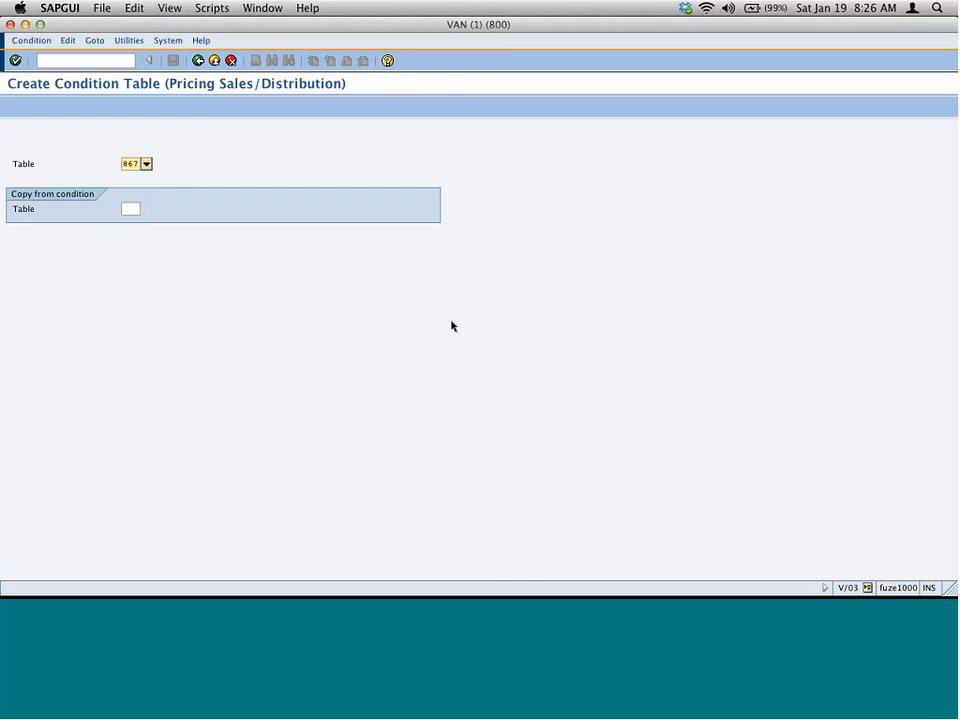
{"action": "key", "text": "Return"}
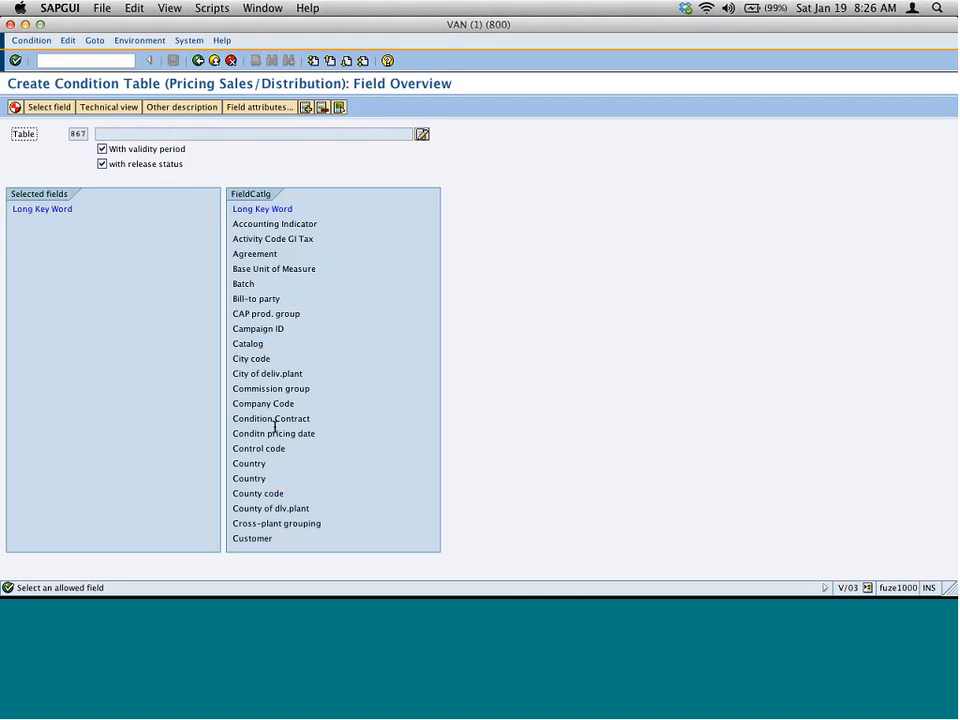
- Find Material in the field catalog and add it to the selected fields of table 867
{"action": "left_click", "coordinate": [284, 433]}
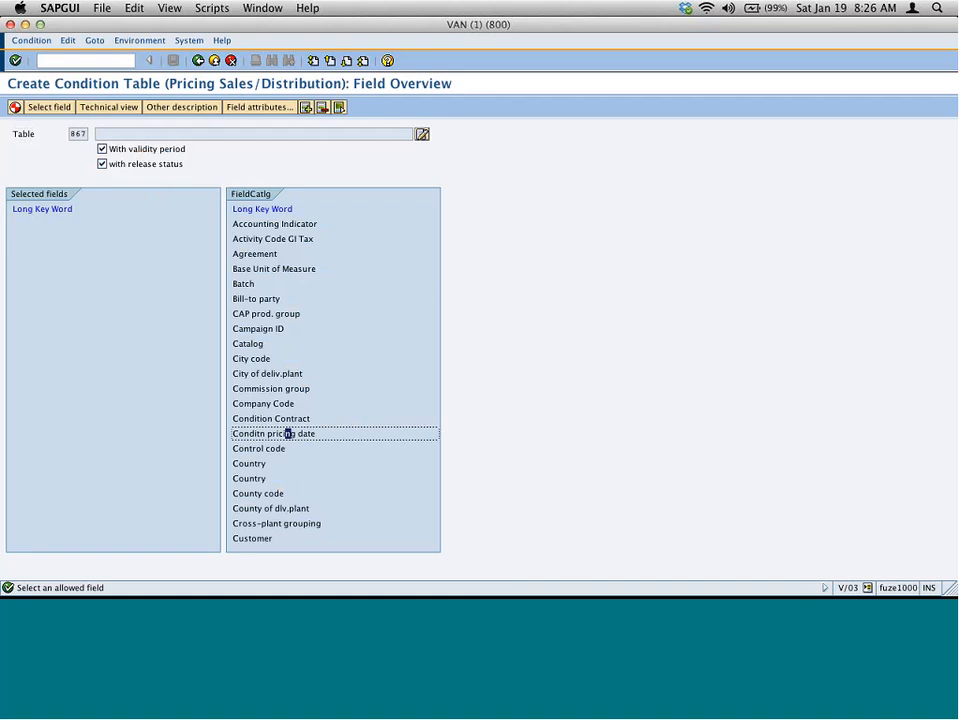
{"action": "key", "text": "Page_Down"}
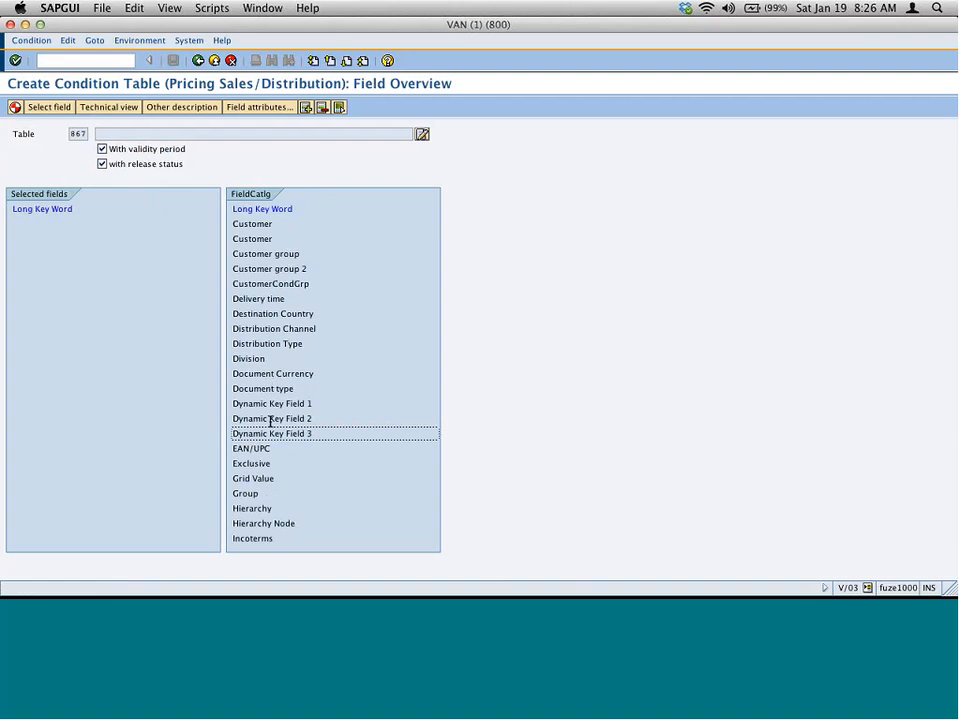
{"action": "left_click", "coordinate": [345, 63]}
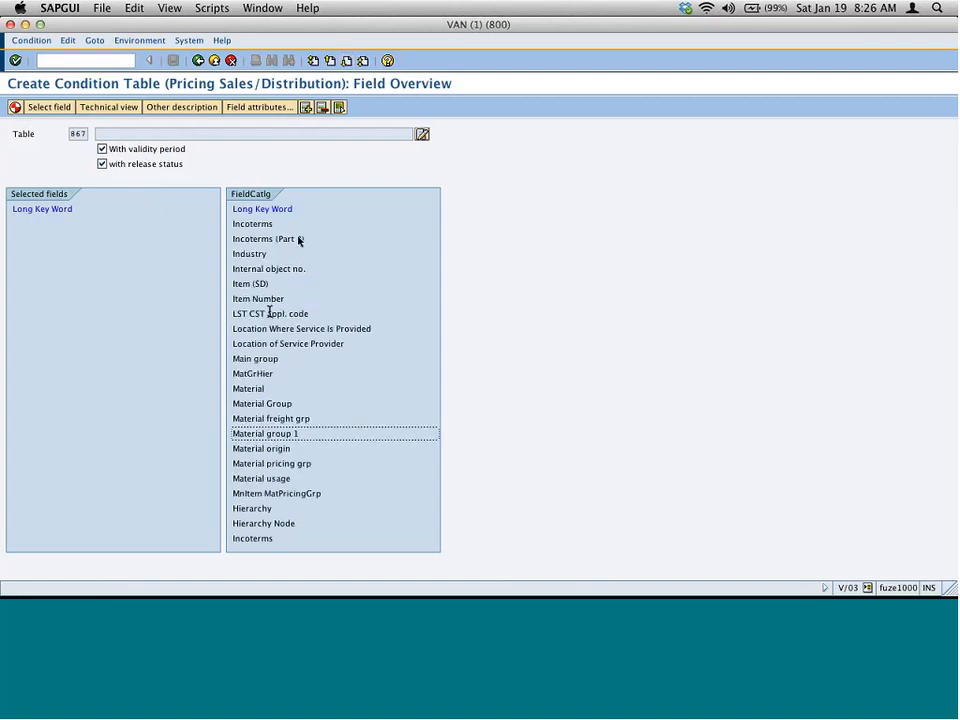
{"action": "left_click", "coordinate": [249, 389]}
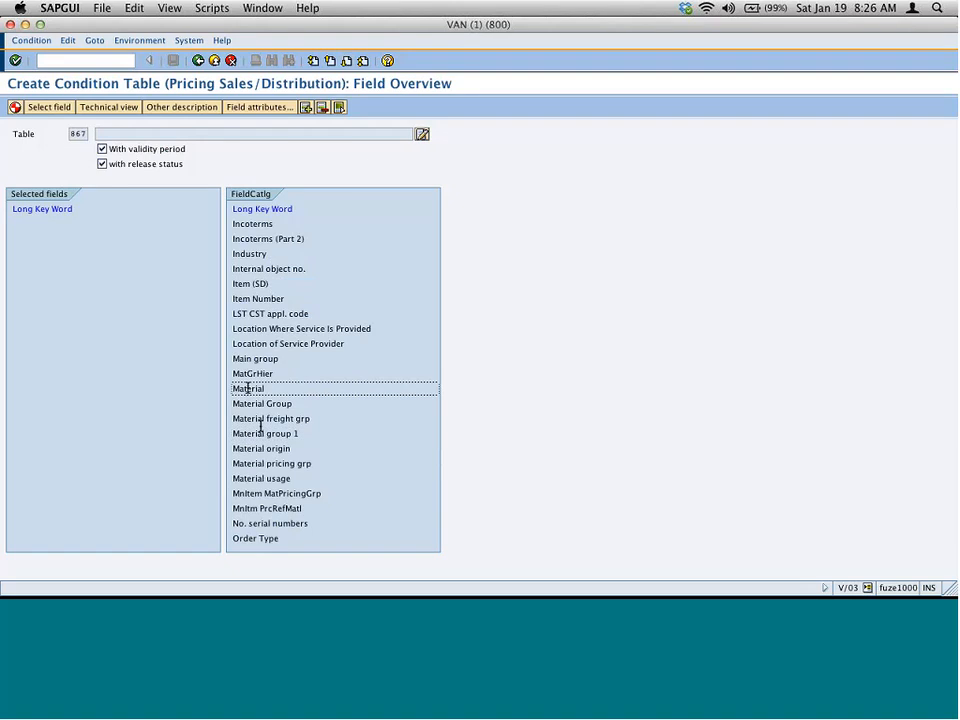
- Check the Material field's technical name in the technical view of table 867 and return to the field overview
{"action": "left_click", "coordinate": [114, 107]}
{"action": "left_click_drag", "start_coordinate": [266, 204], "coordinate": [216, 205]}
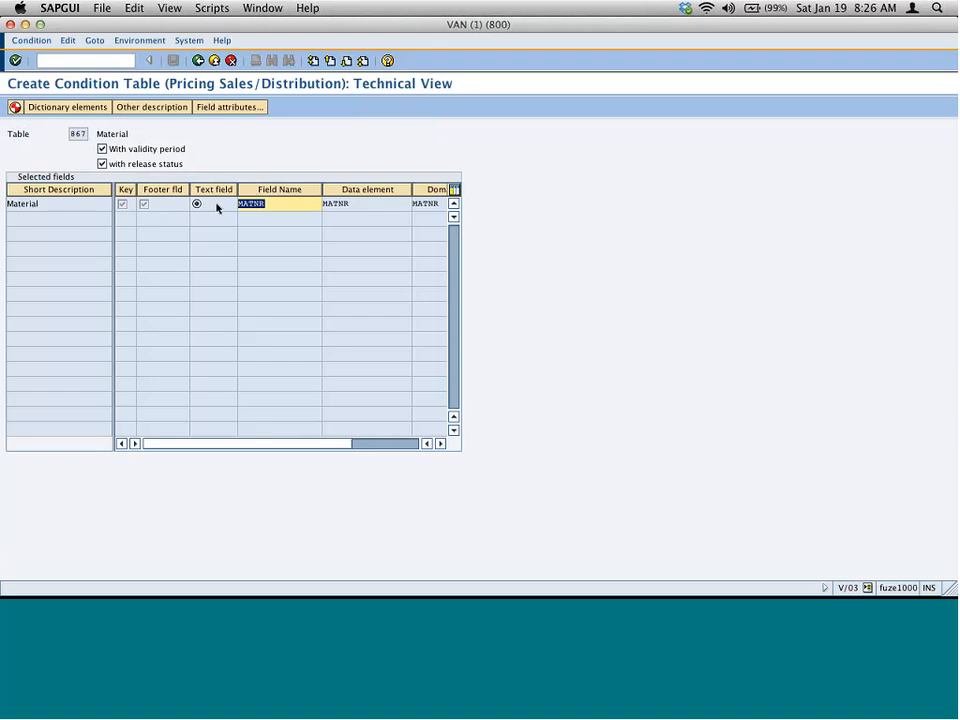
{"action": "left_click", "coordinate": [198, 61]}
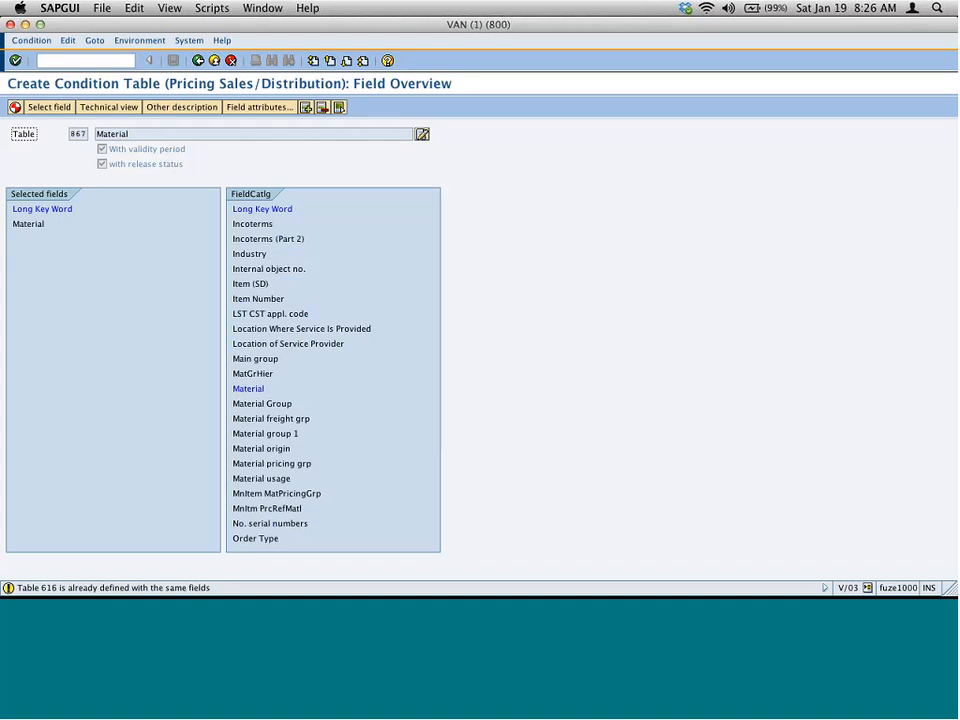
- Generate condition table 867 and save its object directory entry under package z_ides
{"action": "left_click", "coordinate": [16, 61]}
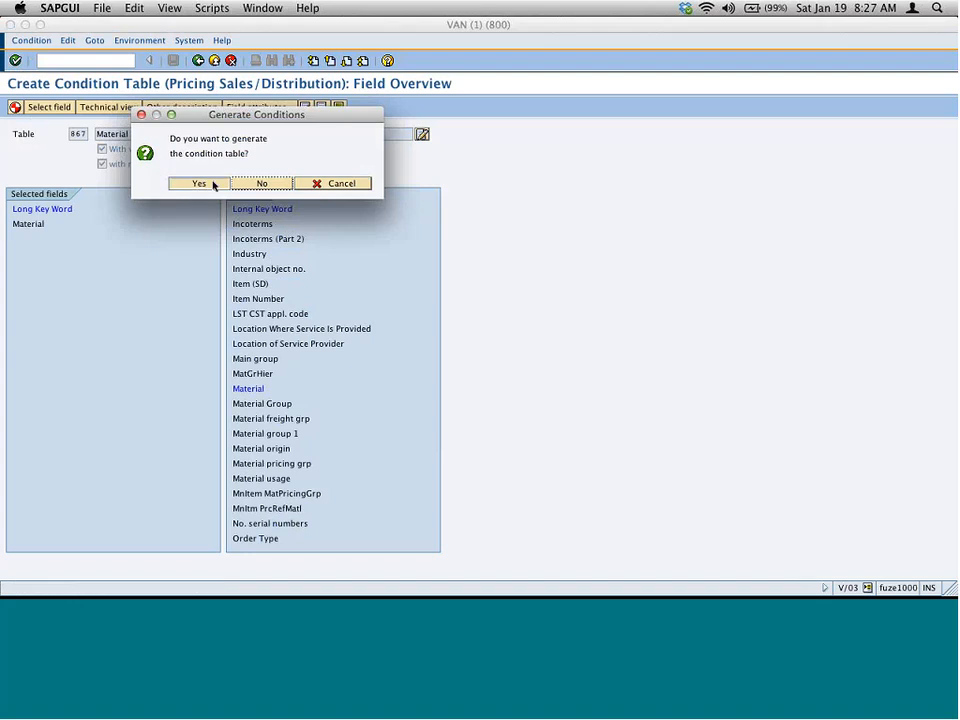
{"action": "left_click", "coordinate": [210, 184]}
{"action": "type", "text": "z"}
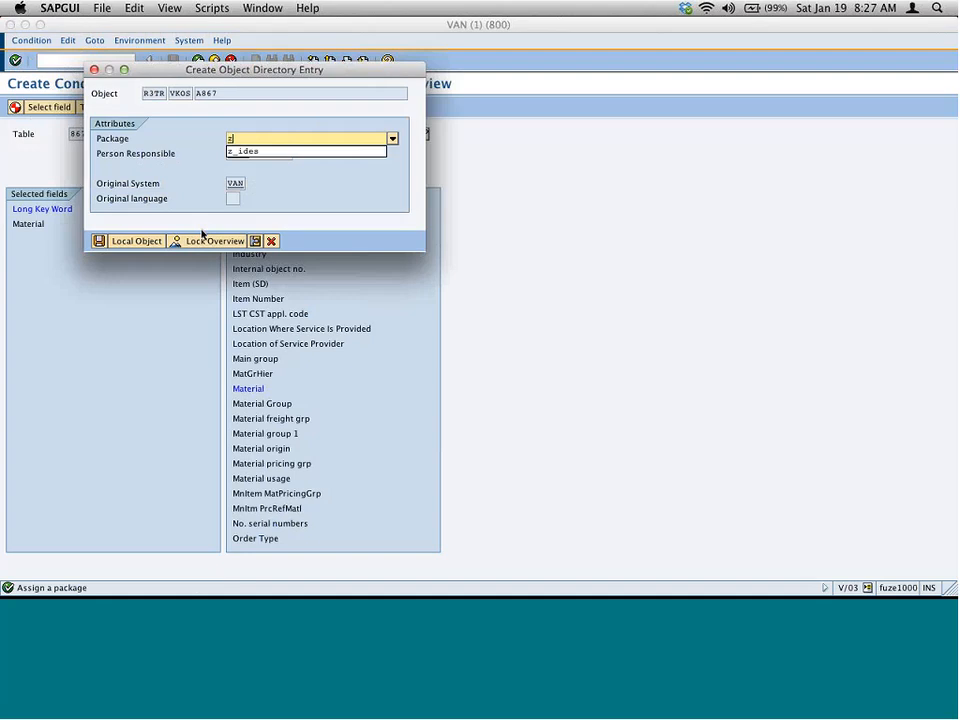
{"action": "key", "text": "Down"}
{"action": "key", "text": "Return"}
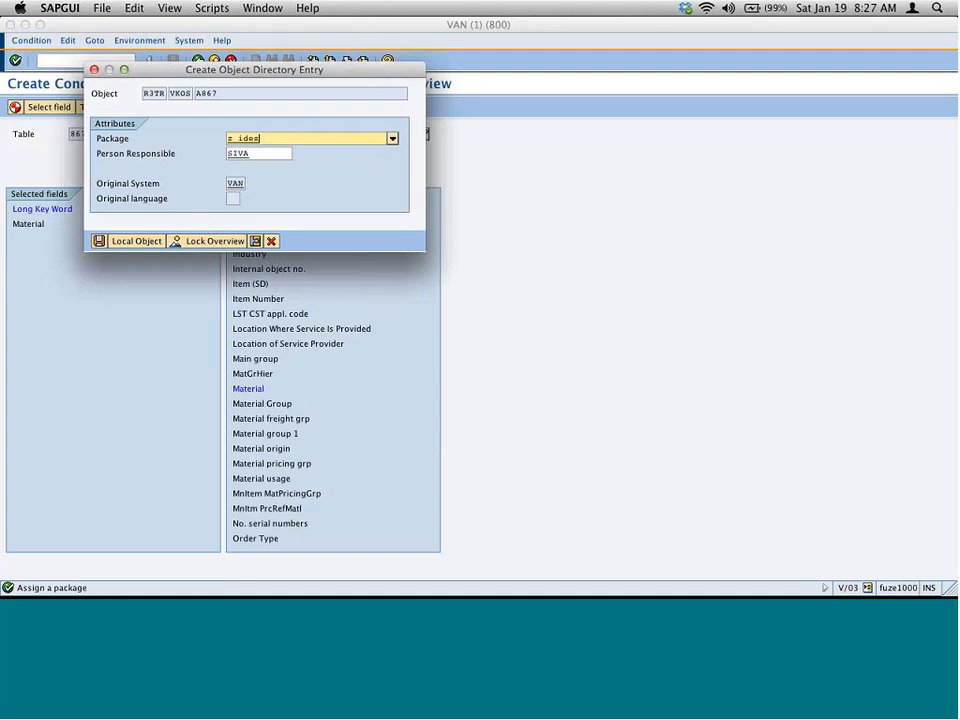
{"action": "left_click", "coordinate": [100, 241]}
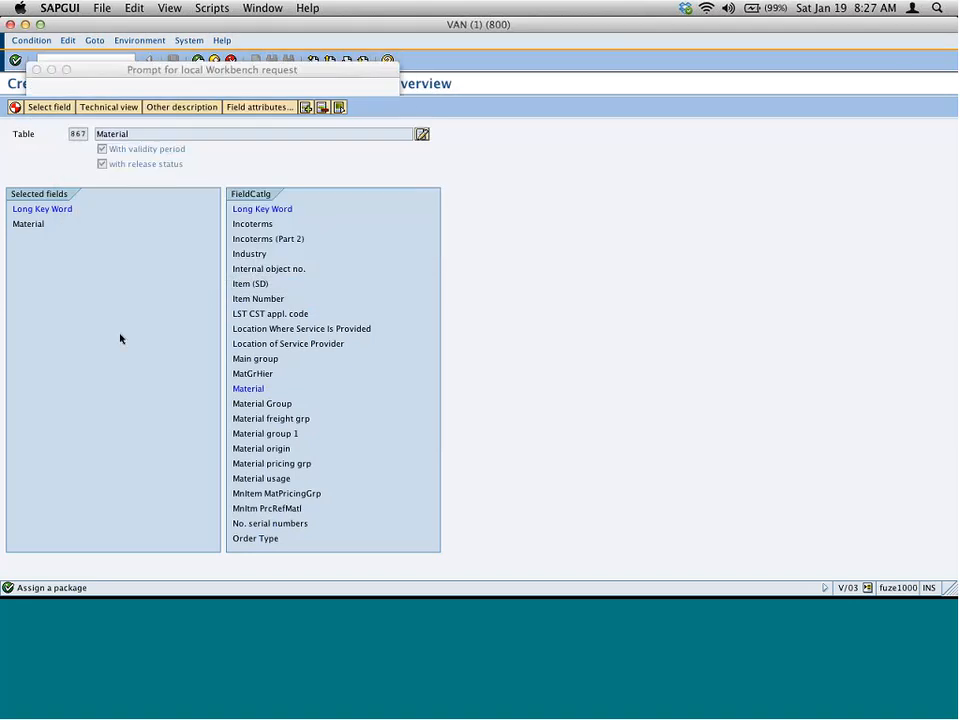
- Create a new workbench request described as "create condition table 867" and assign the generated table to it
{"action": "left_click", "coordinate": [68, 167]}
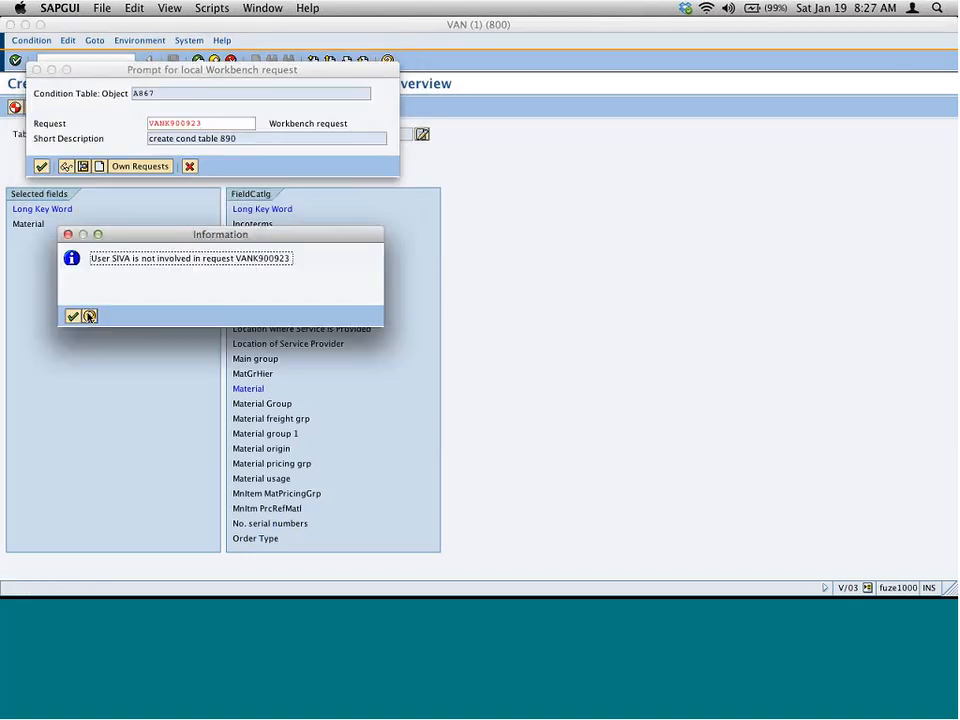
{"action": "left_click", "coordinate": [71, 316]}
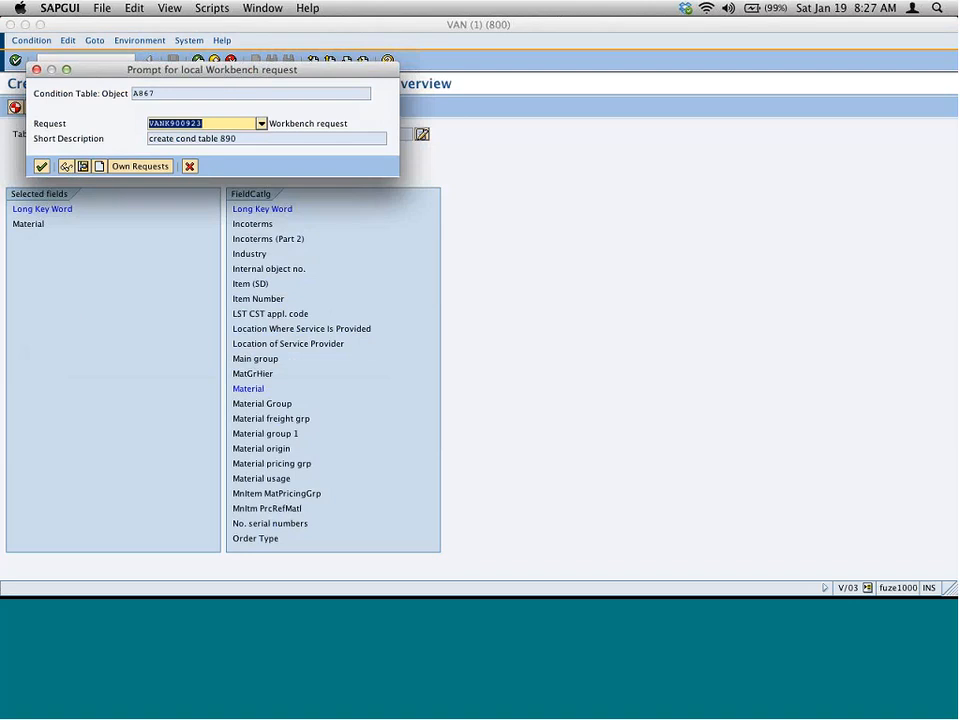
{"action": "left_click", "coordinate": [99, 166]}
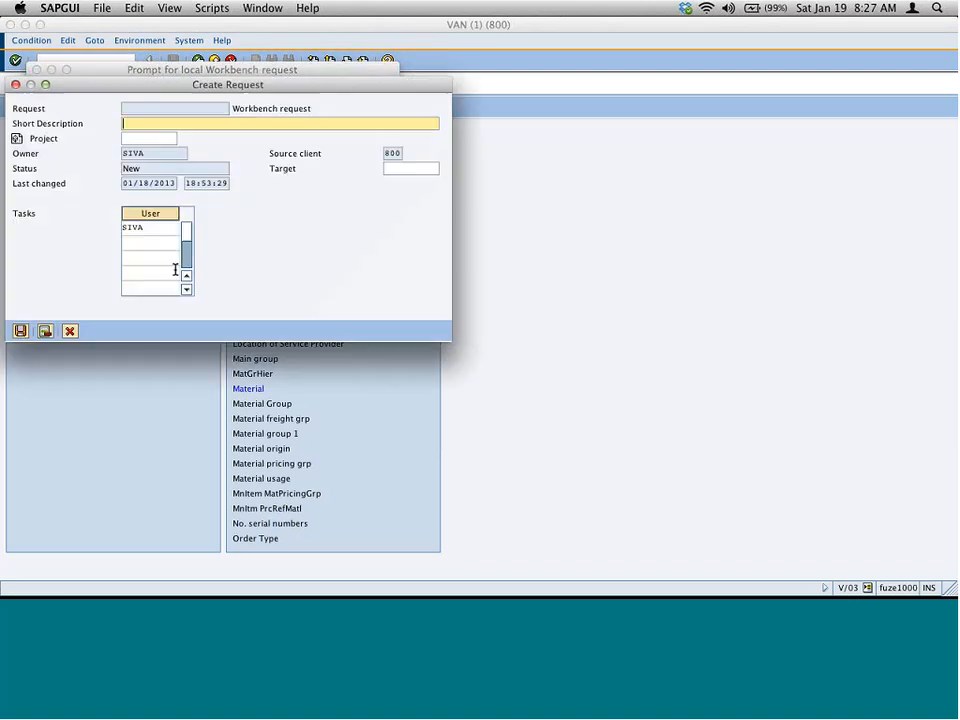
{"action": "type", "text": "create condition tabl"}
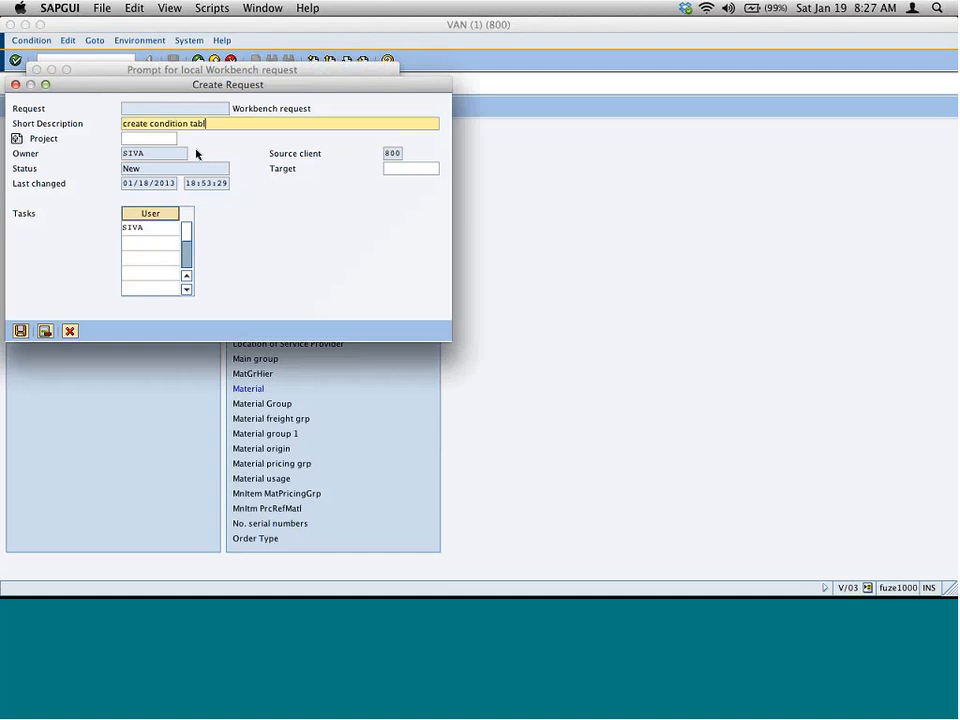
{"action": "type", "text": "e 8"}
{"action": "key", "text": "Return"}
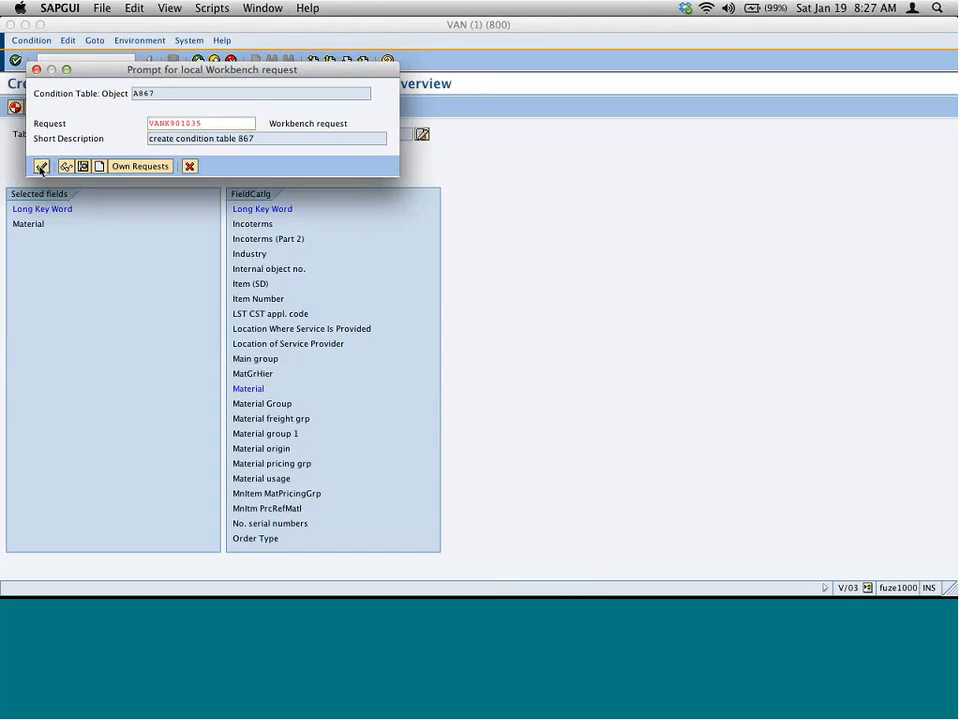
{"action": "left_click", "coordinate": [41, 166]}
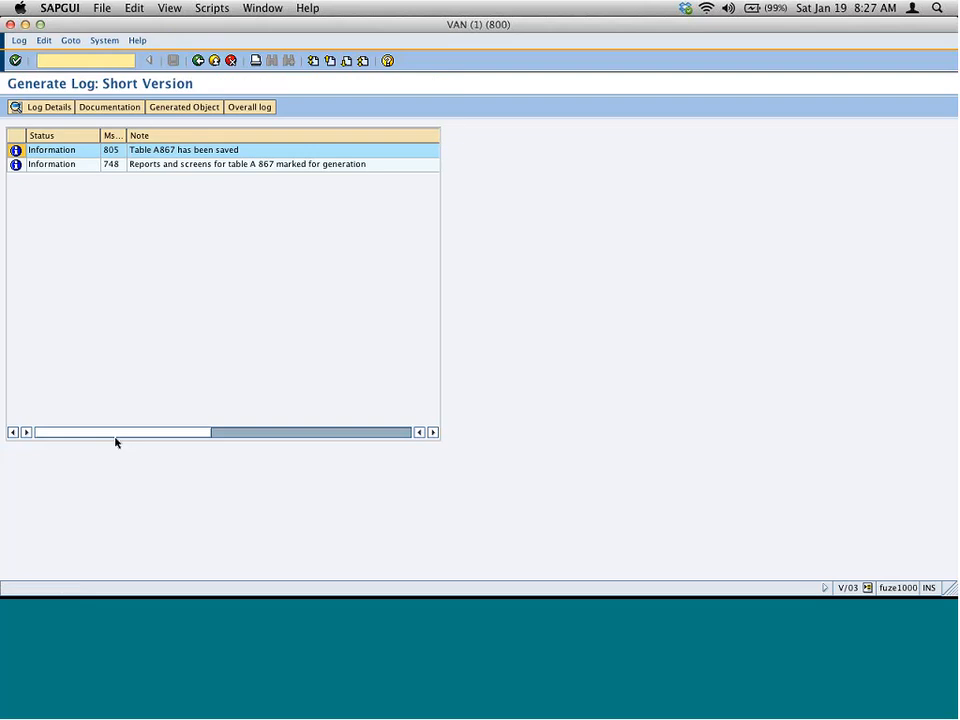
- Leave the generation log and start creating condition table 868
{"action": "left_click", "coordinate": [199, 61]}
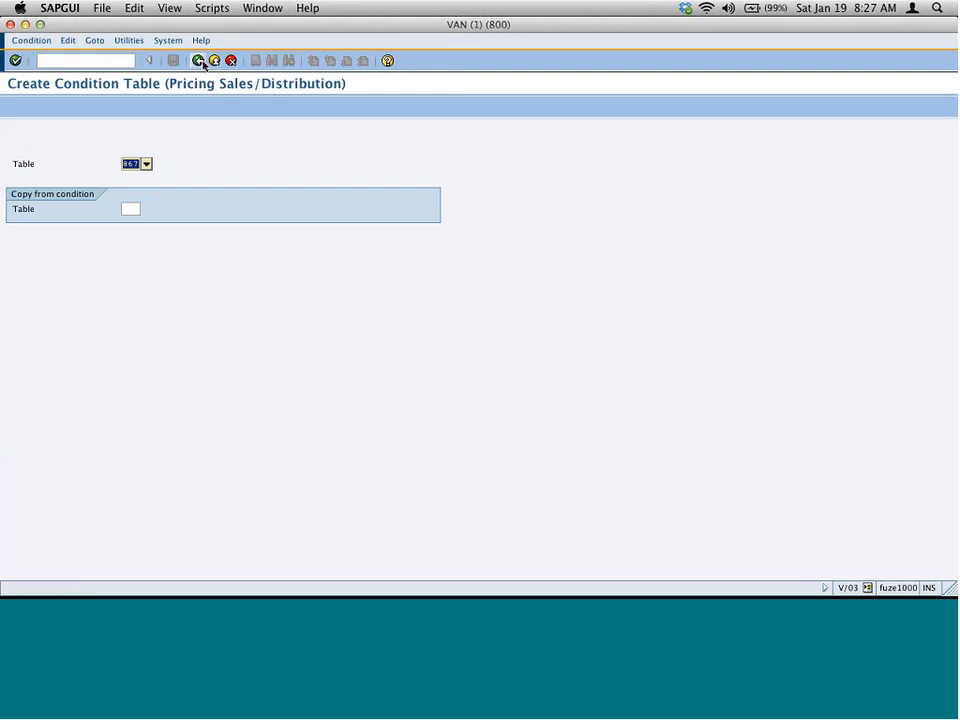
{"action": "type", "text": "868"}
{"action": "key", "text": "Return"}
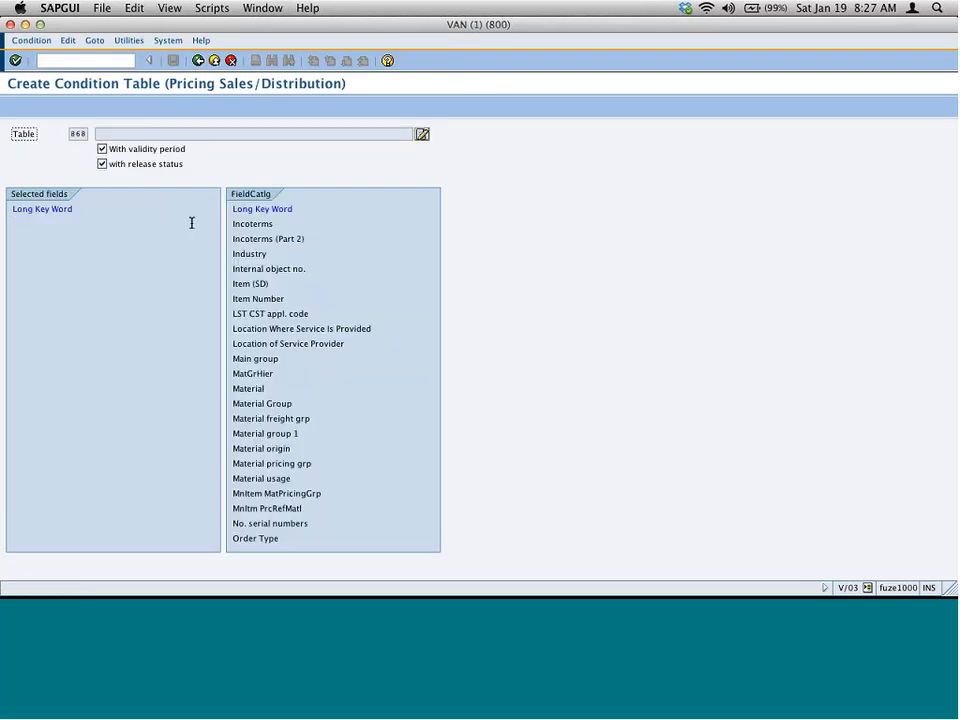
- Add the Material field and both Customer fields from the field catalog to condition table 868
{"action": "left_click", "coordinate": [262, 389]}
{"action": "key", "text": "super+Tab"}
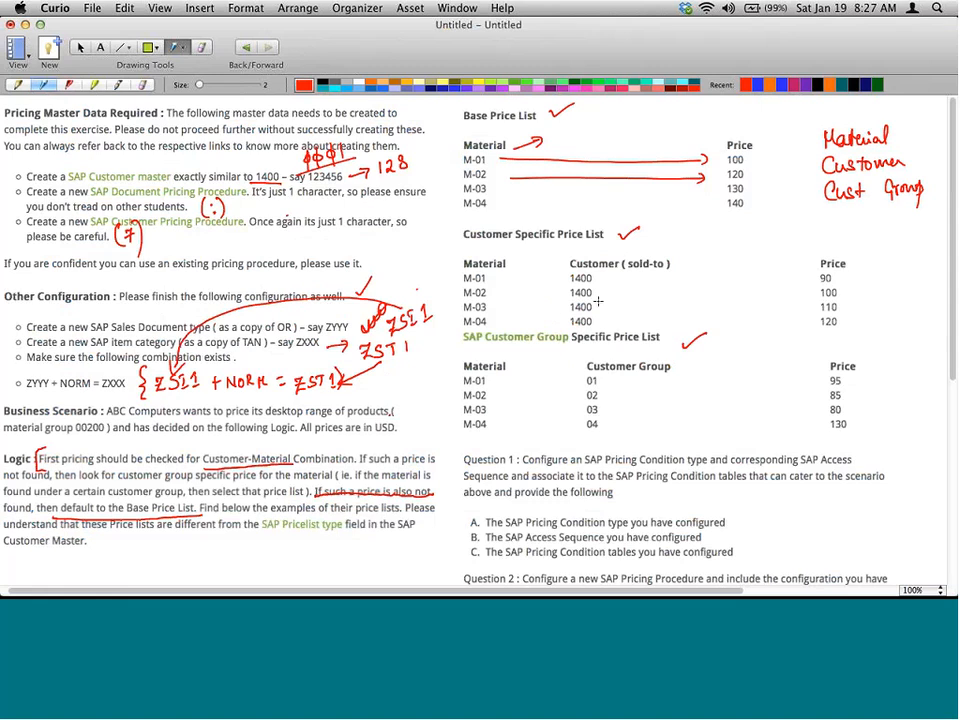
{"action": "key", "text": "super+Tab"}
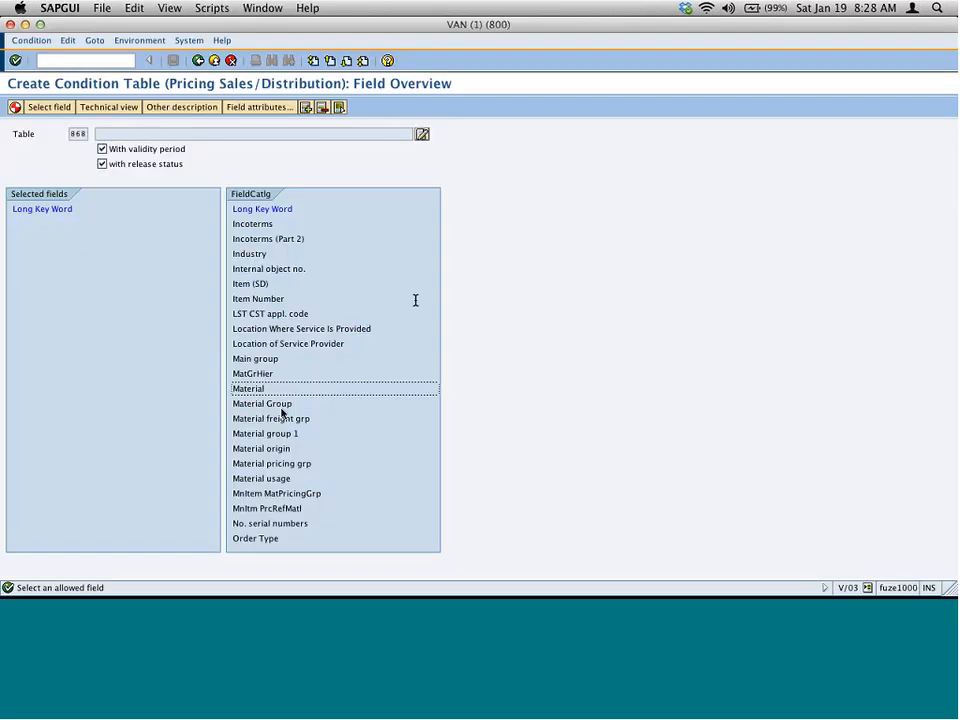
{"action": "double_click", "coordinate": [255, 391]}
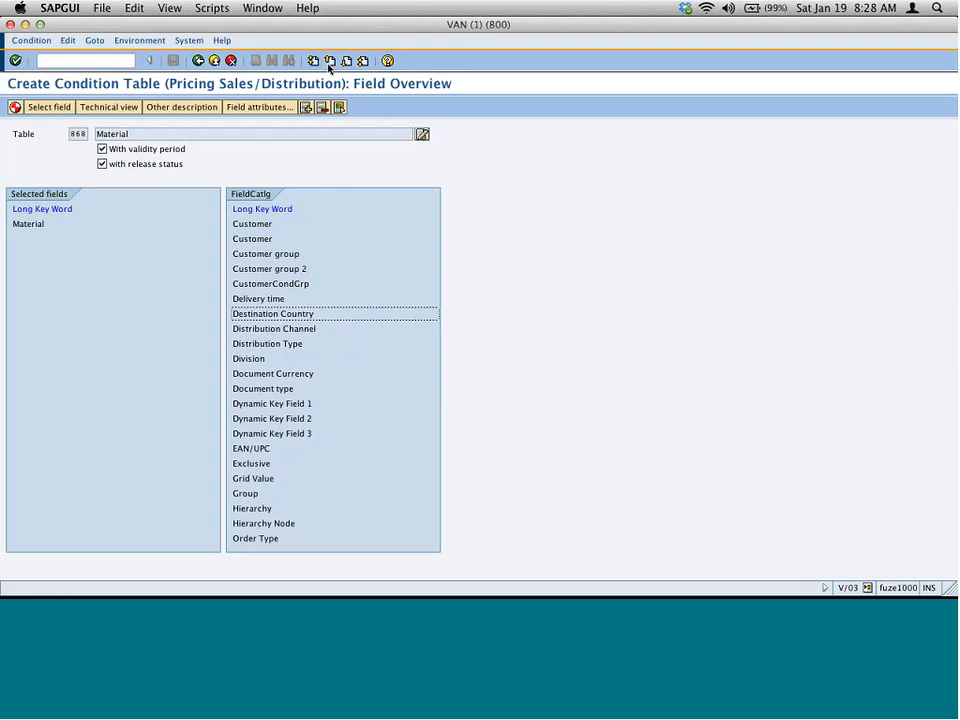
{"action": "left_click", "coordinate": [256, 223]}
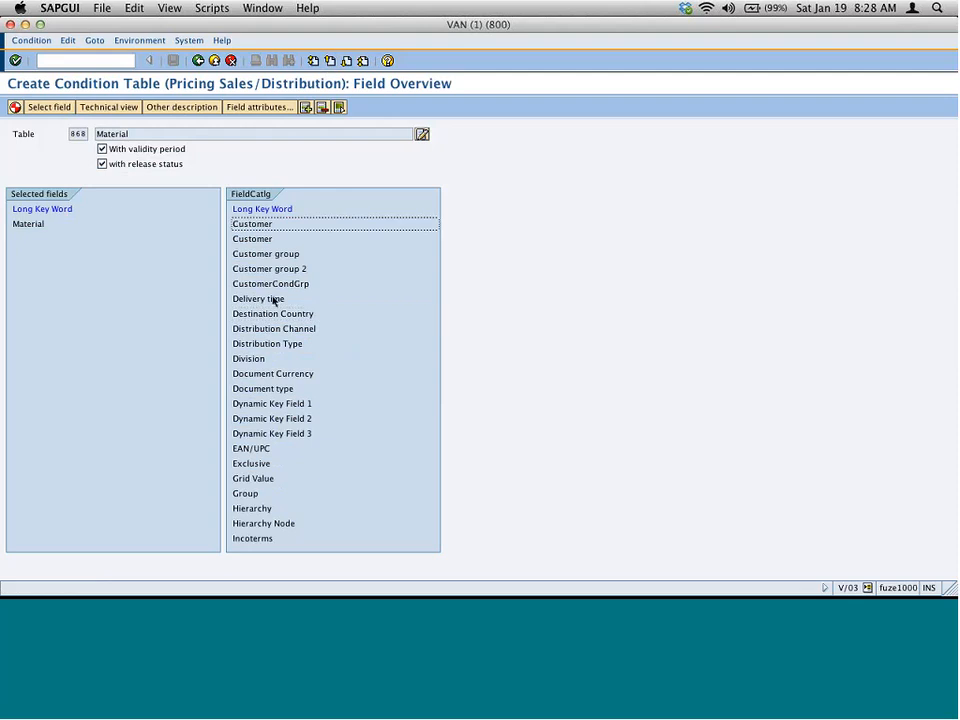
{"action": "double_click", "coordinate": [258, 224]}
{"action": "double_click", "coordinate": [259, 239]}
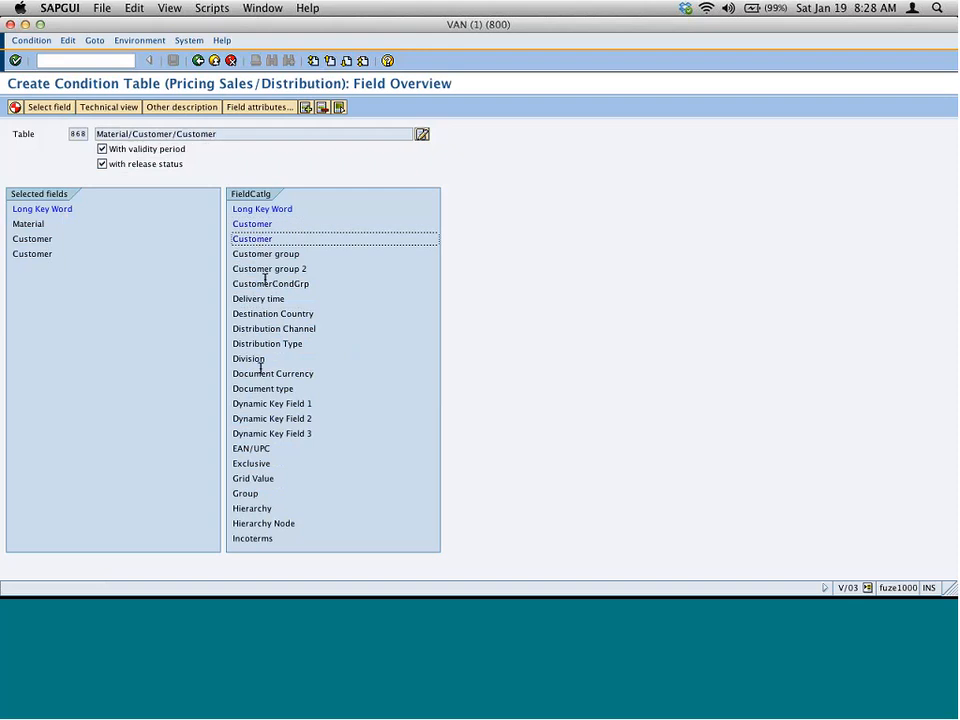
- Compare the technical names and data elements of the two Customer fields in table 868, and return to the field overview
{"action": "left_click", "coordinate": [119, 108]}
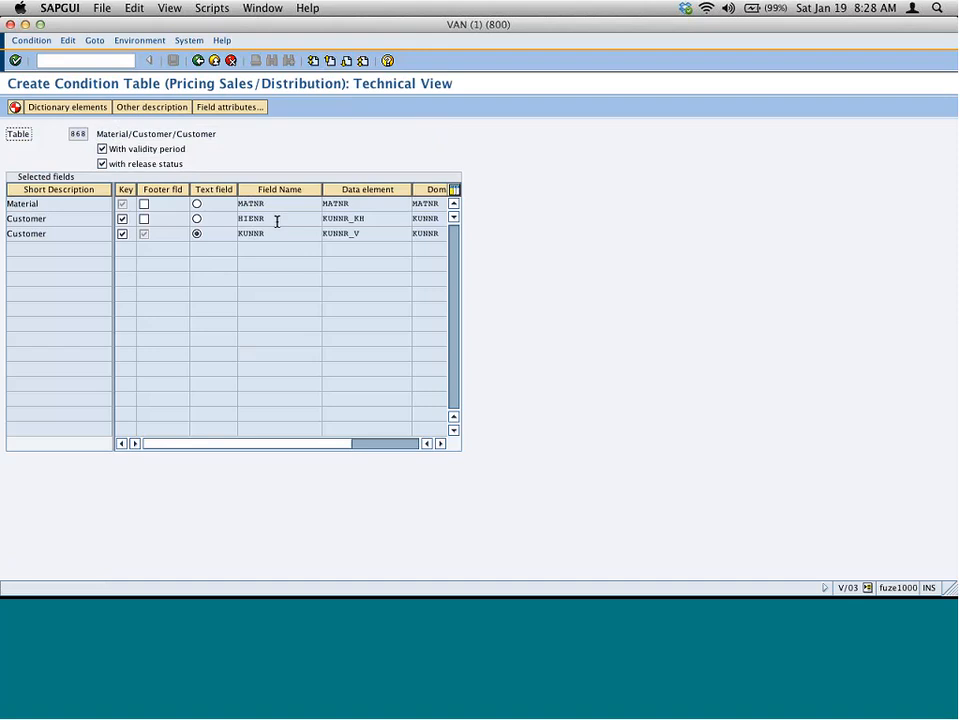
{"action": "left_click_drag", "start_coordinate": [277, 221], "coordinate": [231, 224]}
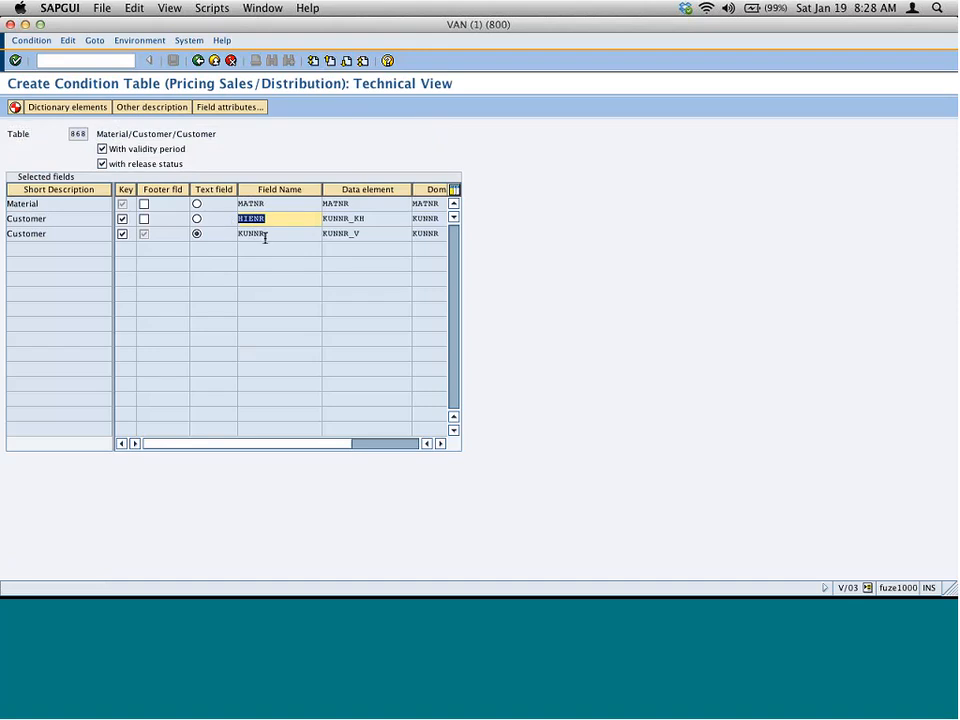
{"action": "left_click", "coordinate": [372, 218]}
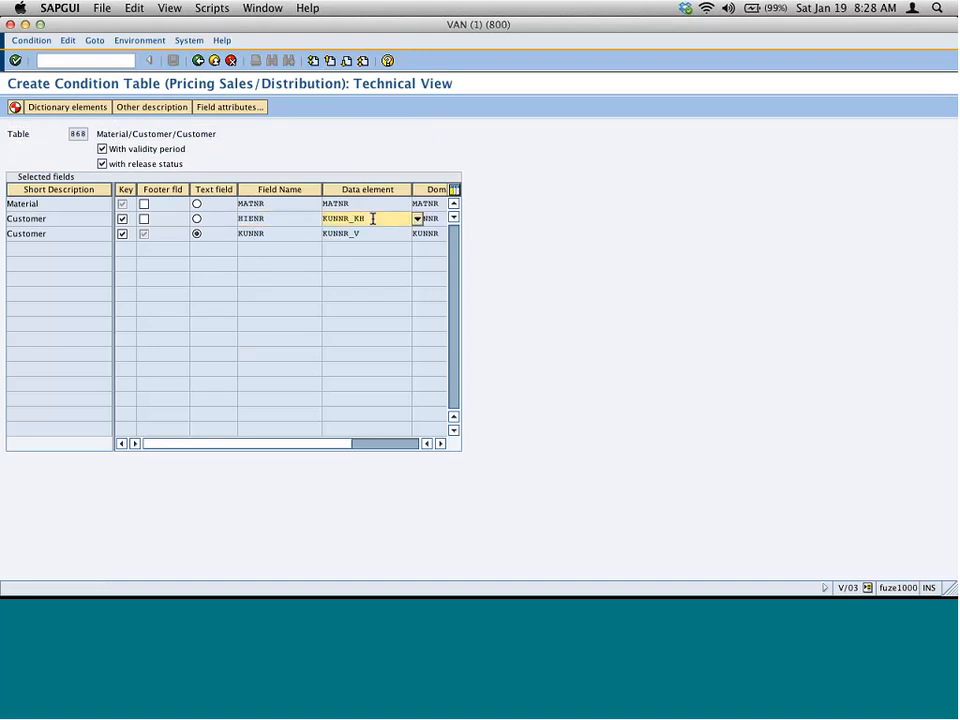
{"action": "left_click_drag", "start_coordinate": [265, 218], "coordinate": [236, 217]}
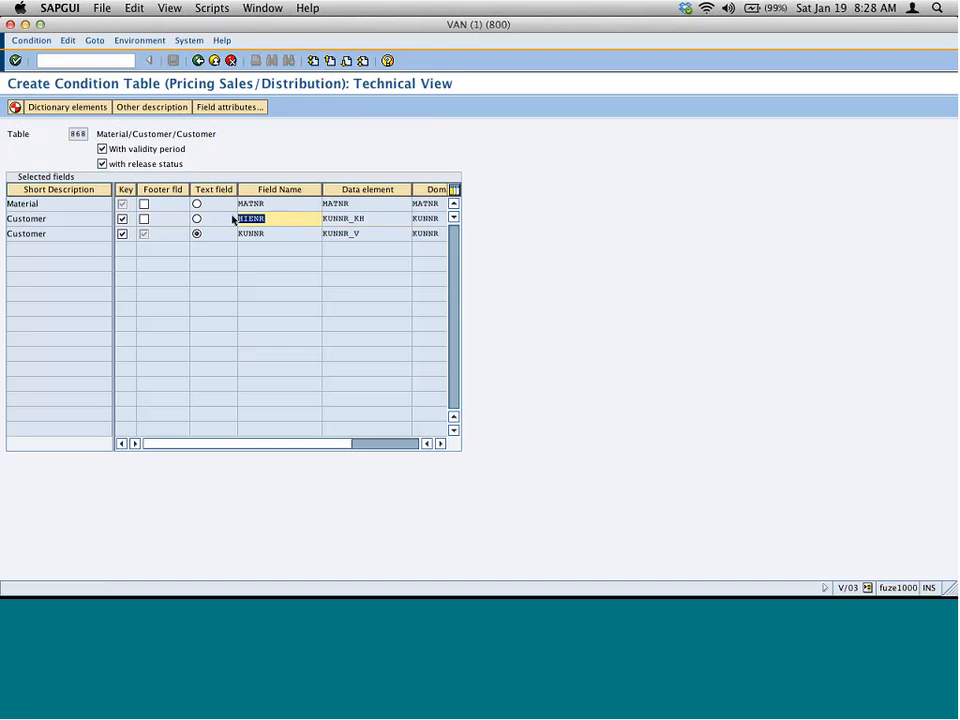
{"action": "left_click", "coordinate": [198, 61]}
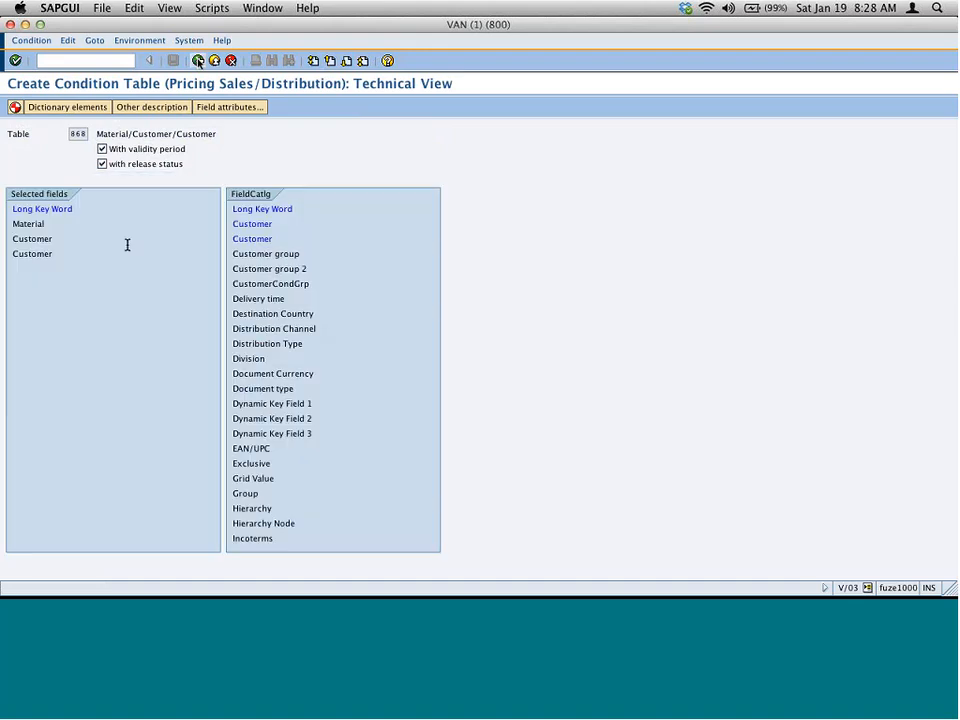
- Delete the first Customer field (HIENR) from the selected fields of table 868
{"action": "left_click", "coordinate": [35, 239]}
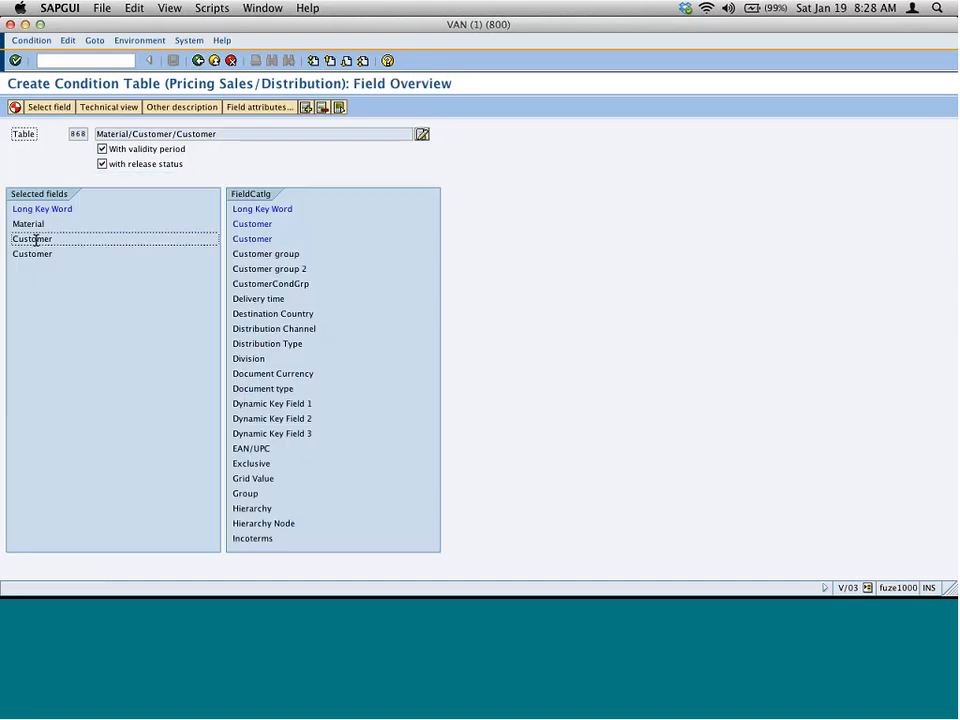
{"action": "left_click", "coordinate": [325, 107]}
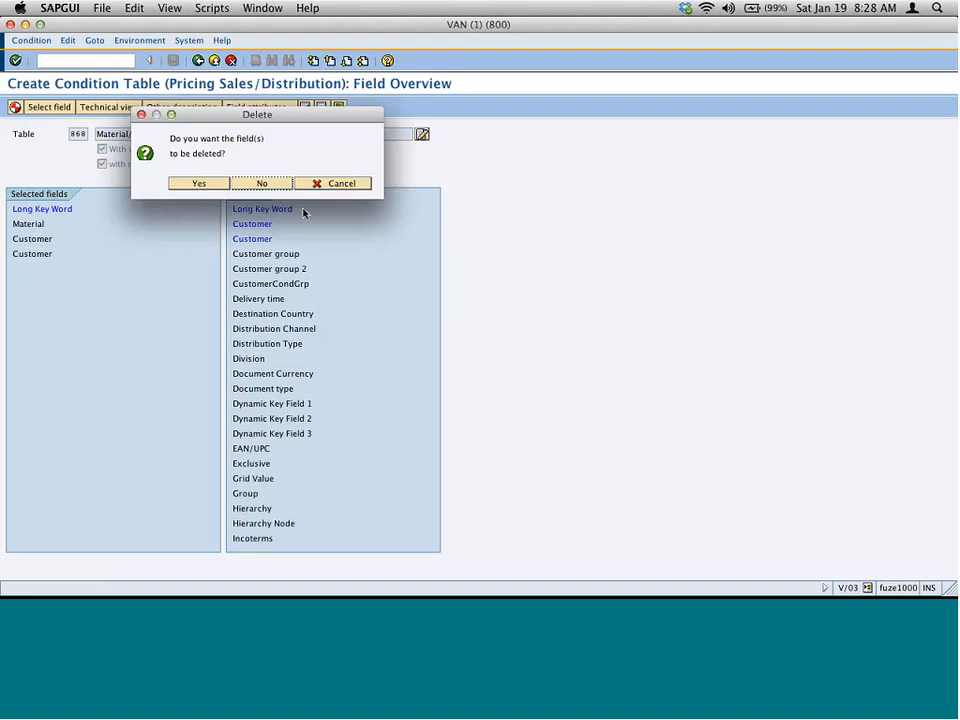
{"action": "left_click", "coordinate": [197, 184]}
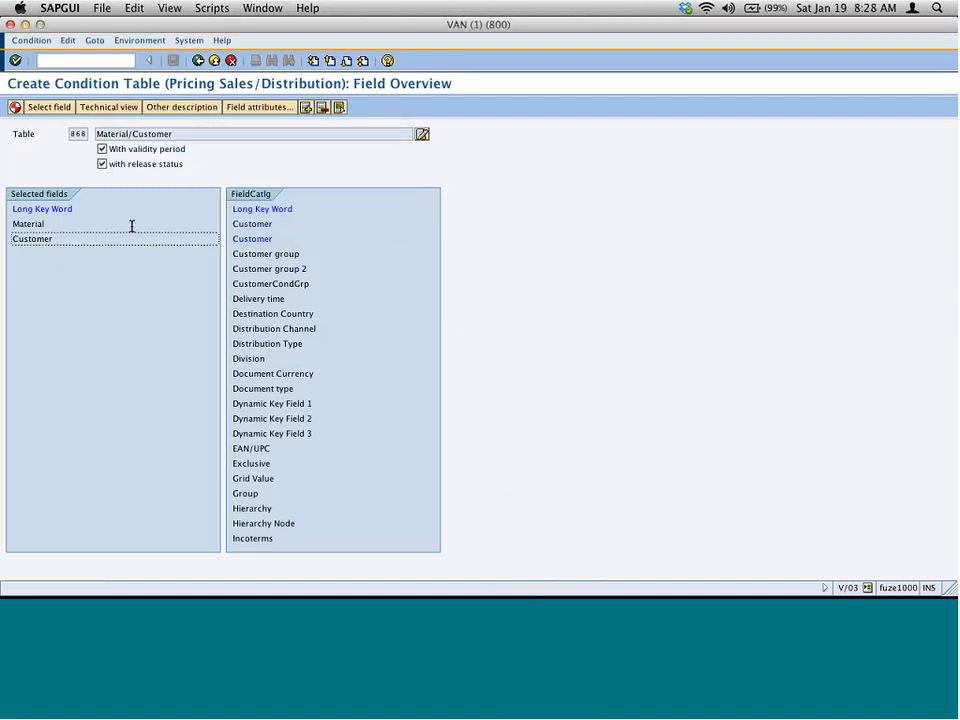
- Check the technical field names of Material and the remaining Customer field in table 868, and return to the field overview
{"action": "left_click", "coordinate": [119, 108]}
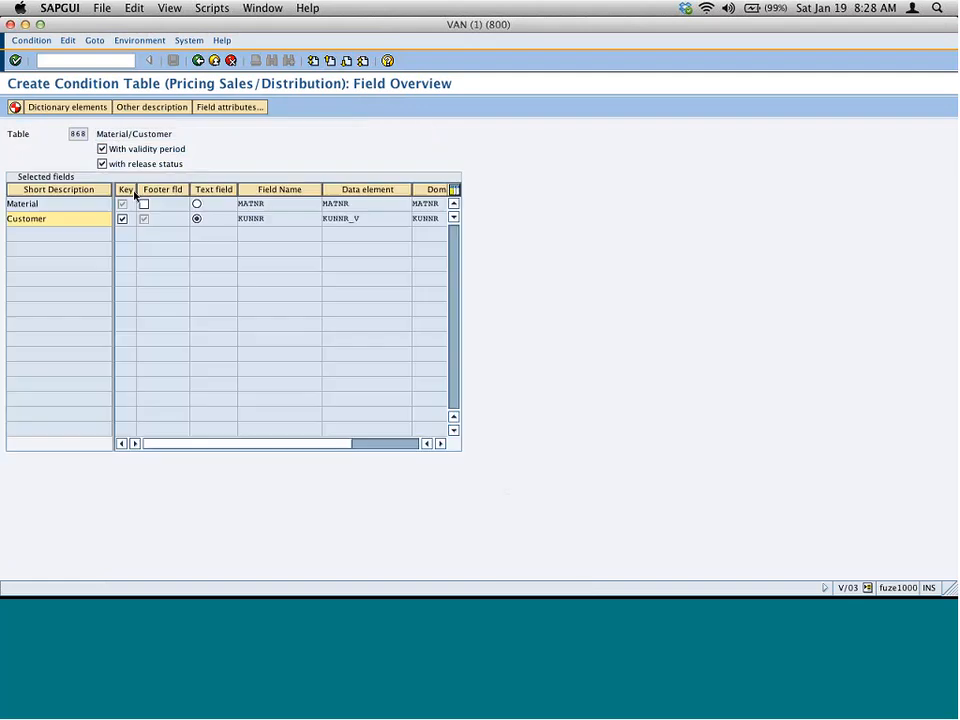
{"action": "left_click", "coordinate": [281, 204]}
{"action": "double_click", "coordinate": [248, 218]}
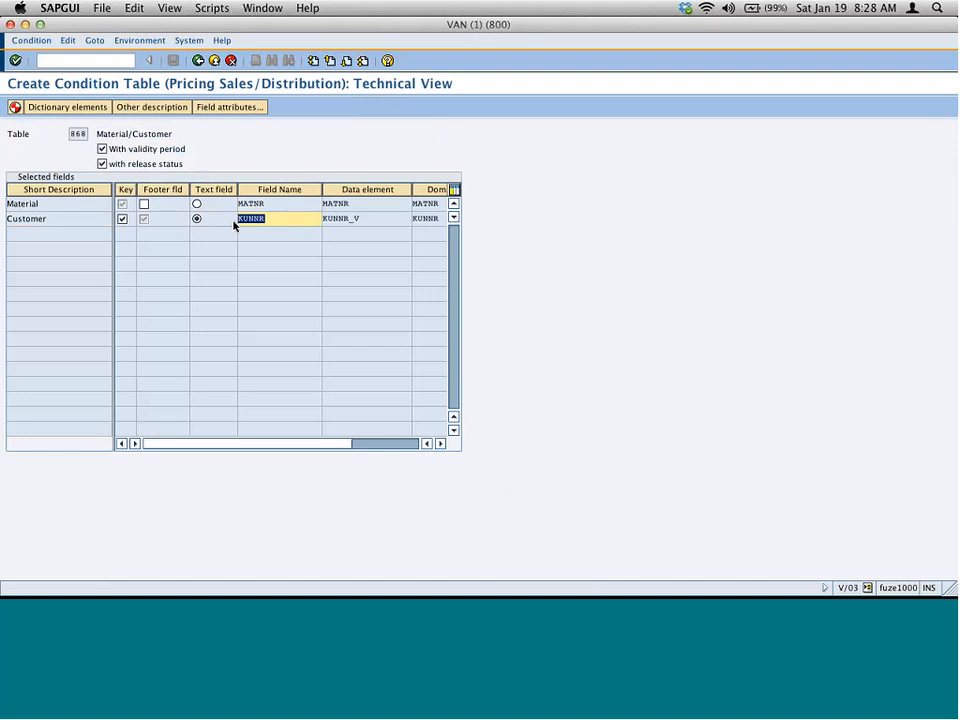
{"action": "left_click", "coordinate": [200, 61]}
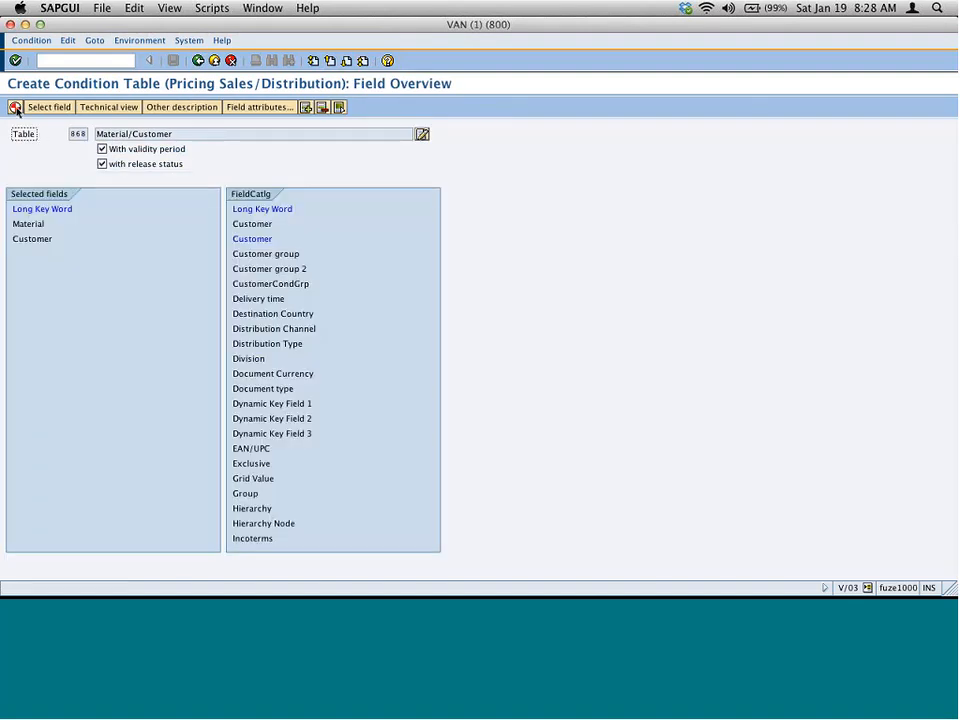
- Generate condition table 868 under package Z_IDES, assign it to the "create condition table 867" workbench request, and leave the generation log
{"action": "left_click", "coordinate": [15, 108]}
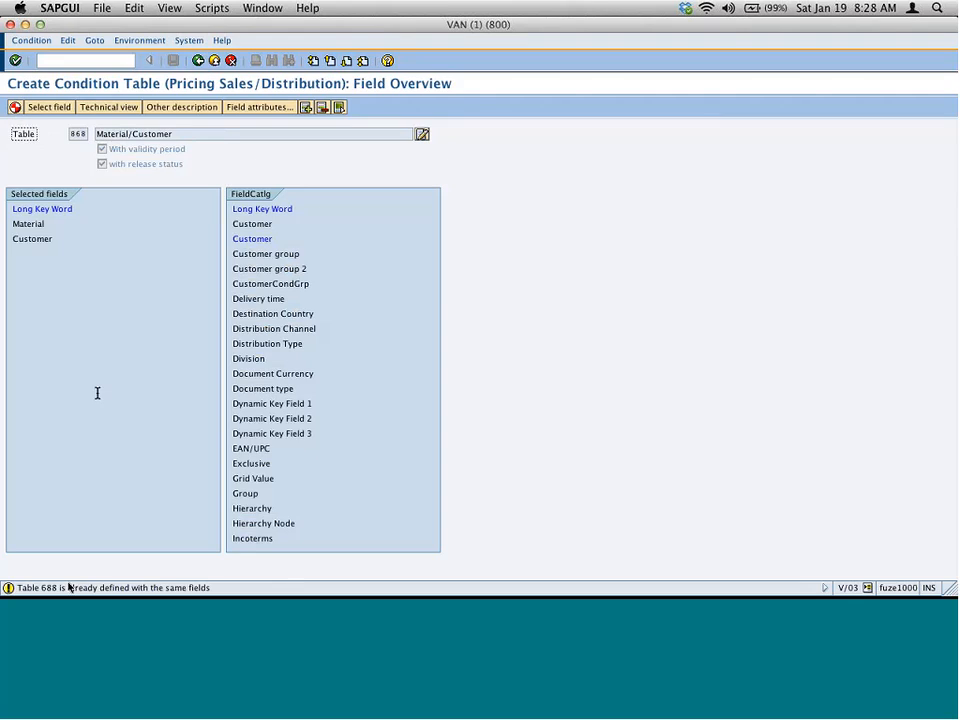
{"action": "left_click", "coordinate": [16, 61]}
{"action": "left_click", "coordinate": [199, 184]}
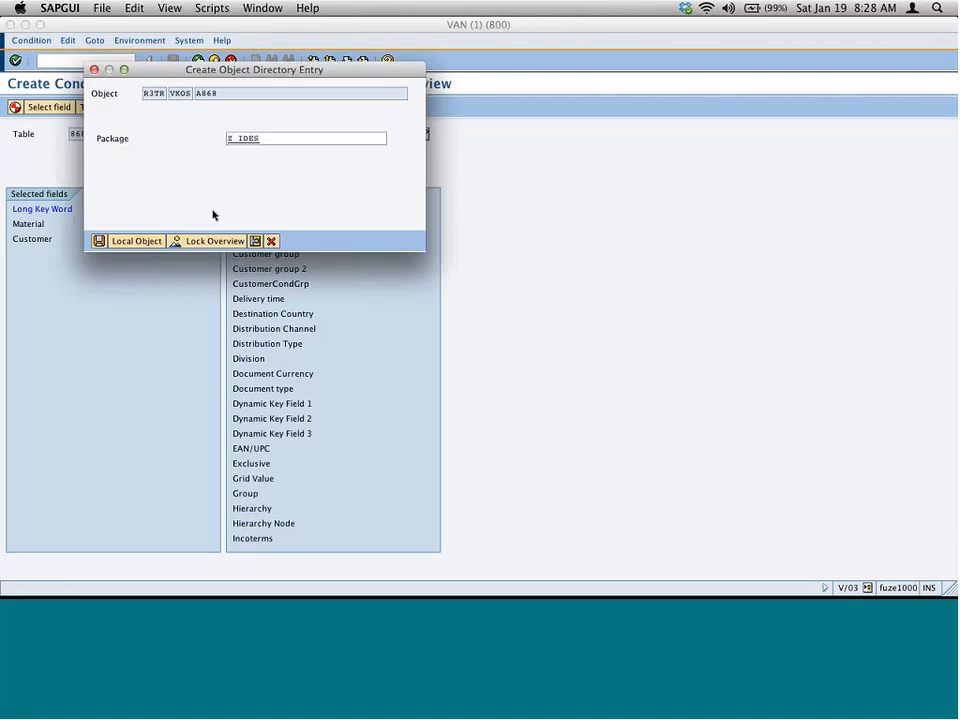
{"action": "left_click", "coordinate": [100, 241]}
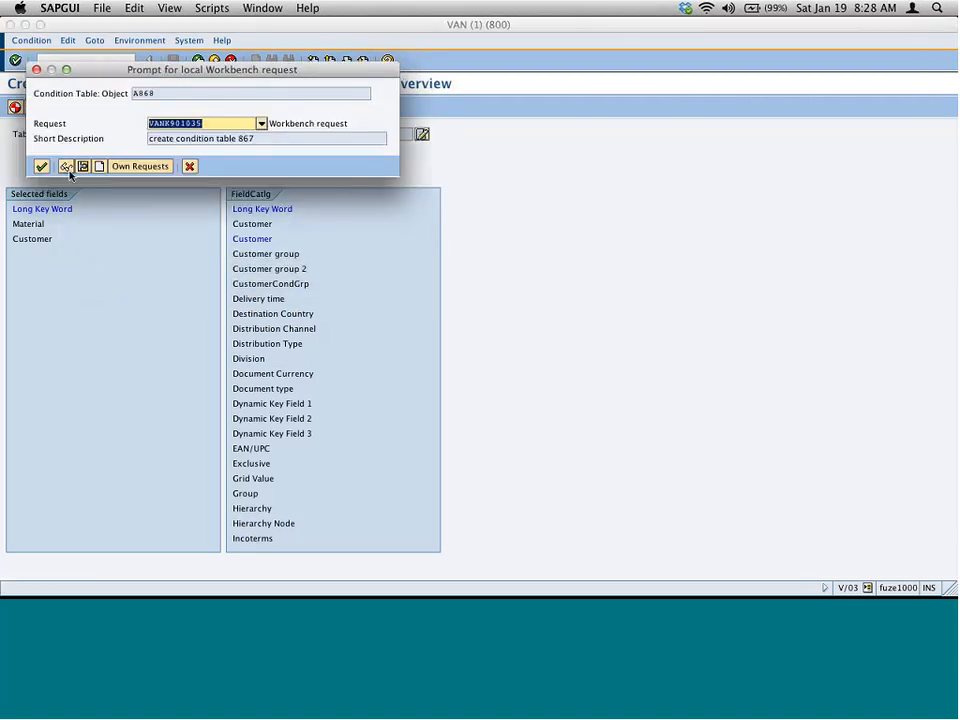
{"action": "left_click", "coordinate": [41, 166]}
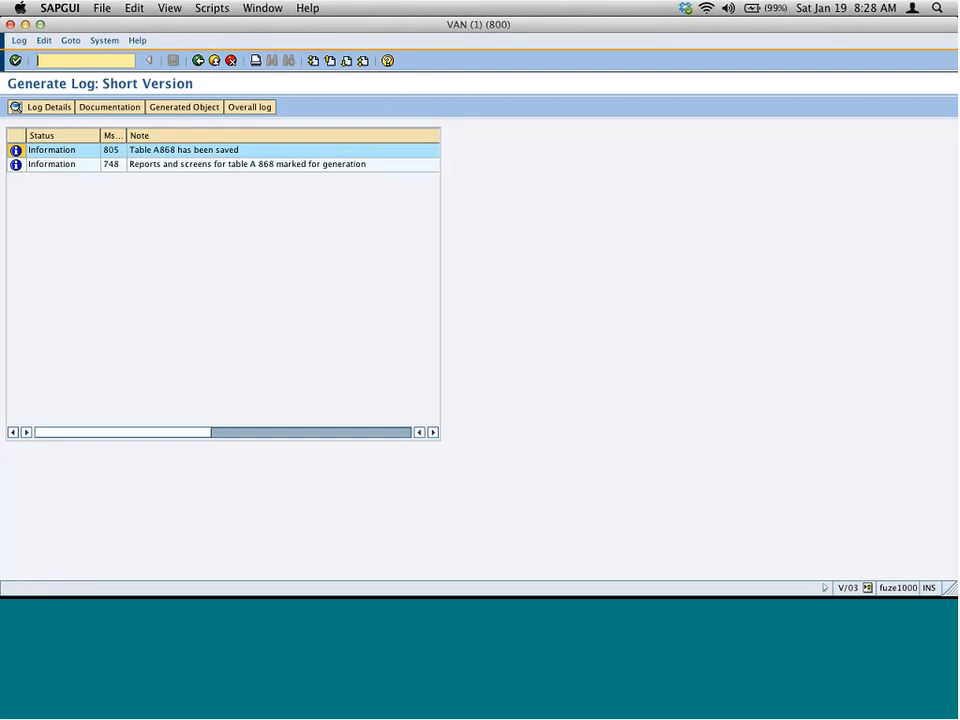
{"action": "left_click", "coordinate": [198, 60]}
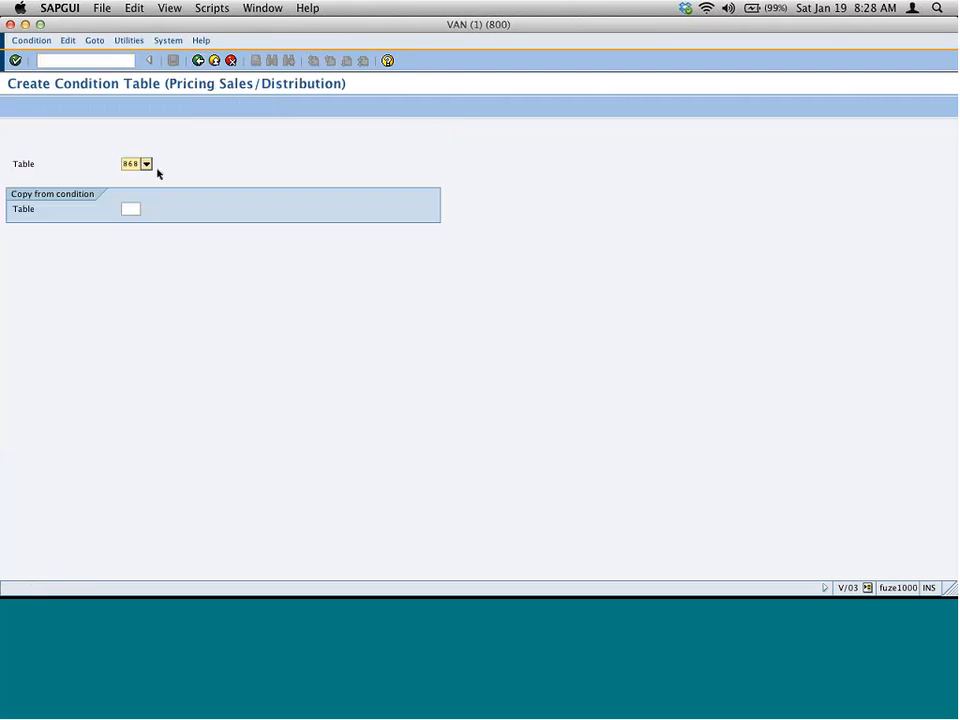
- Start condition table 869 and add the Material and Customer group fields for the customer group price list
{"action": "key", "text": "Return"}
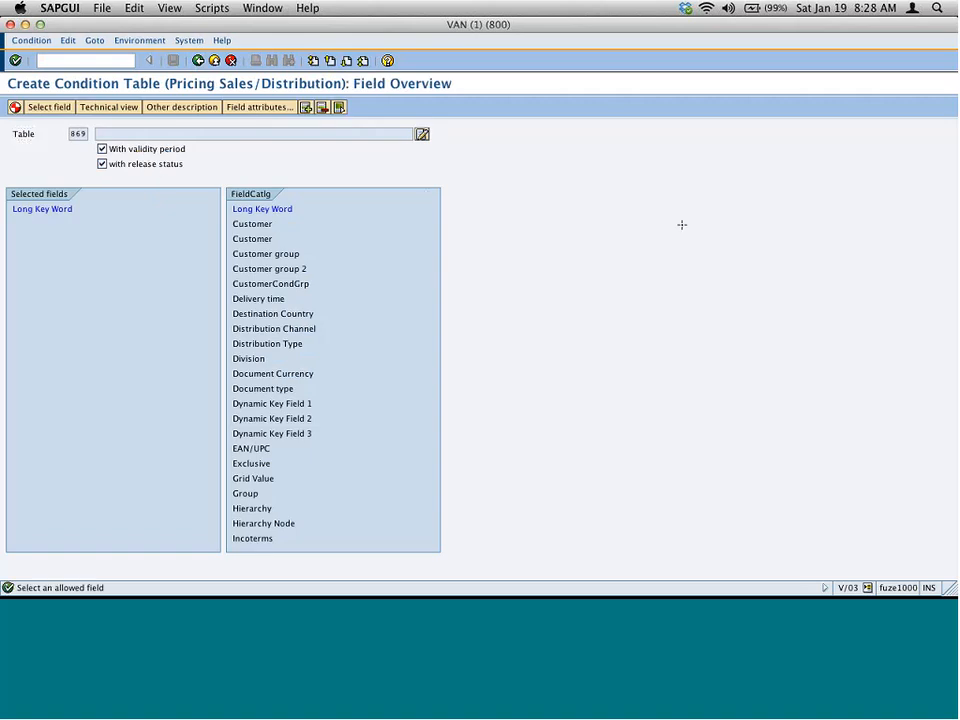
{"action": "key", "text": "super+Tab"}
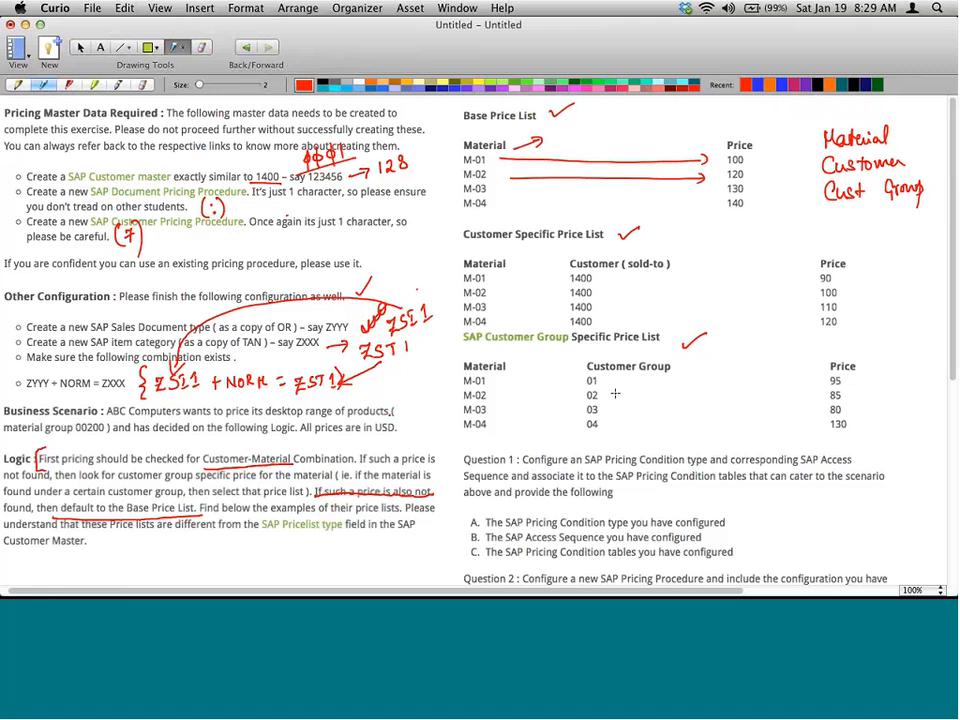
{"action": "key", "text": "super+Tab"}
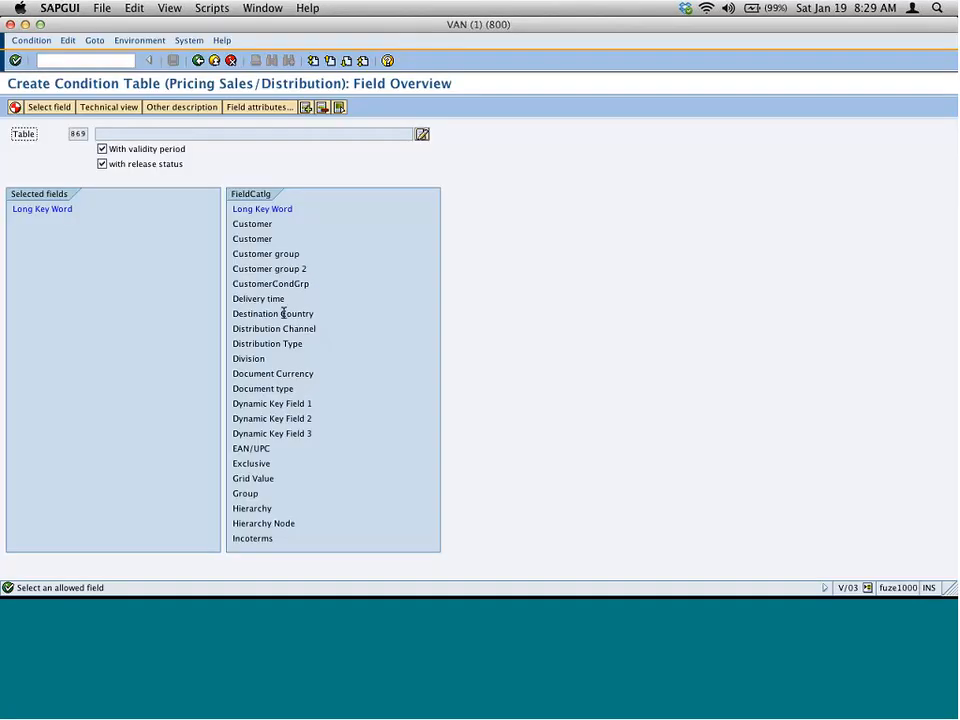
{"action": "left_click", "coordinate": [266, 418]}
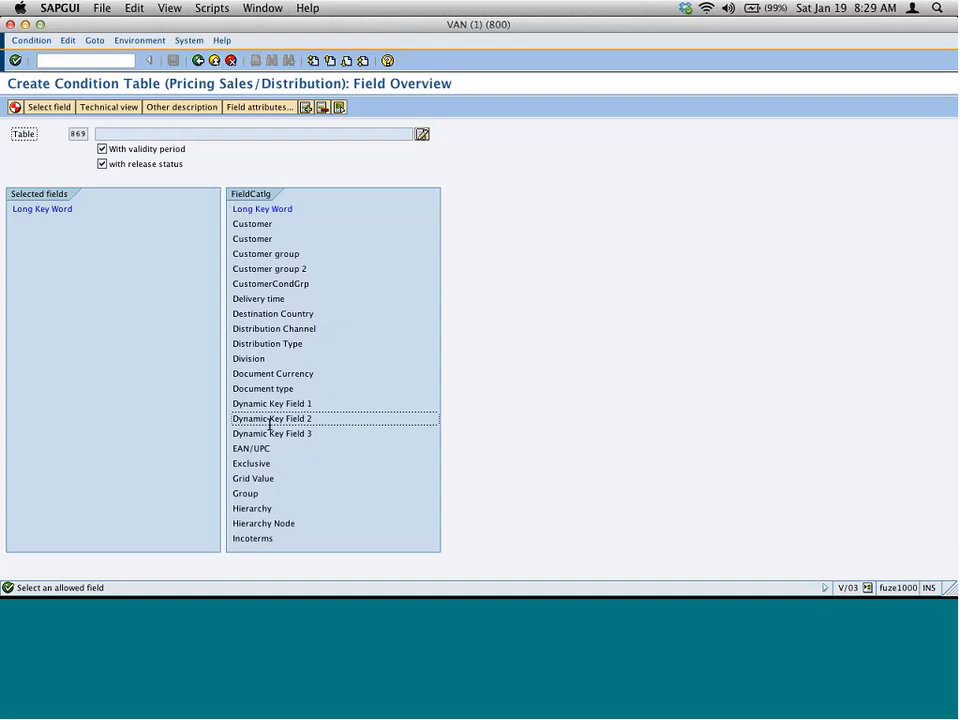
{"action": "key", "text": "Page_Down"}
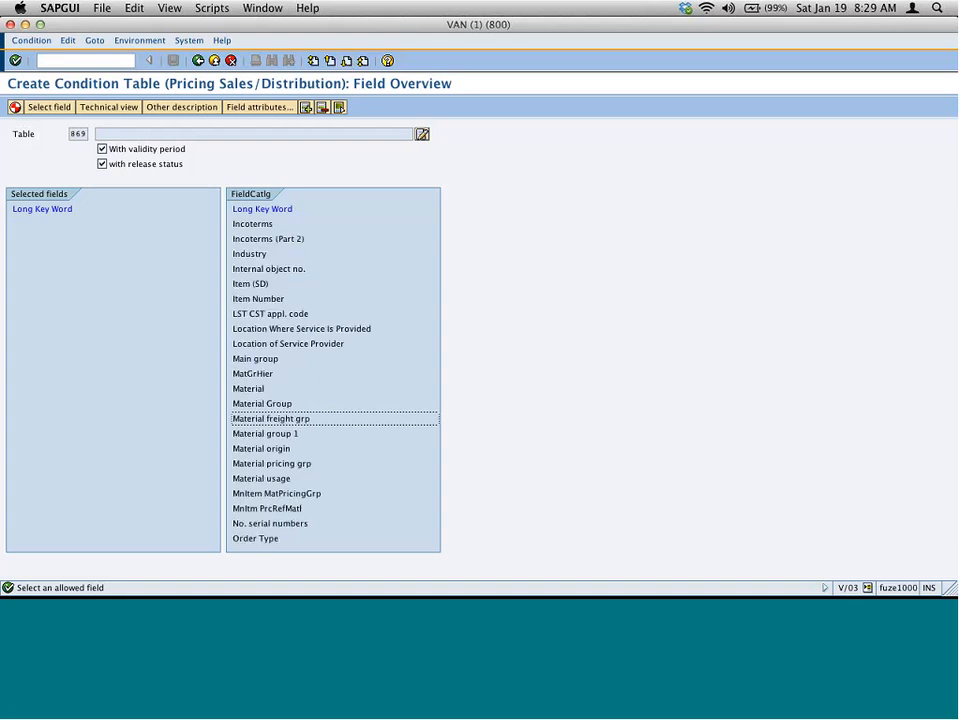
{"action": "double_click", "coordinate": [255, 388]}
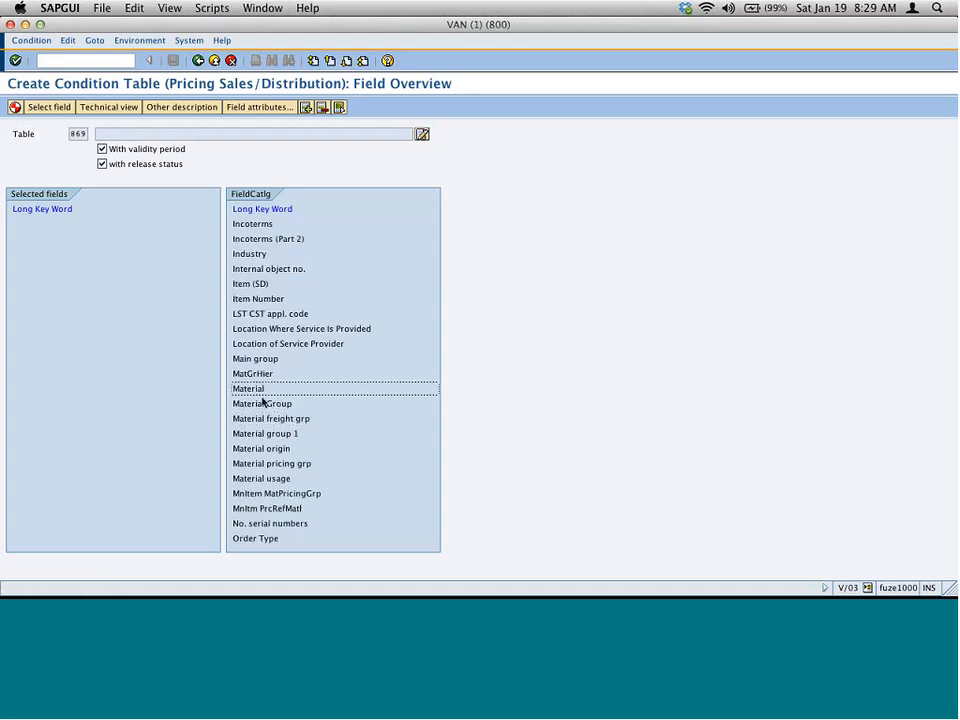
{"action": "left_click", "coordinate": [330, 61]}
{"action": "left_click", "coordinate": [286, 255]}
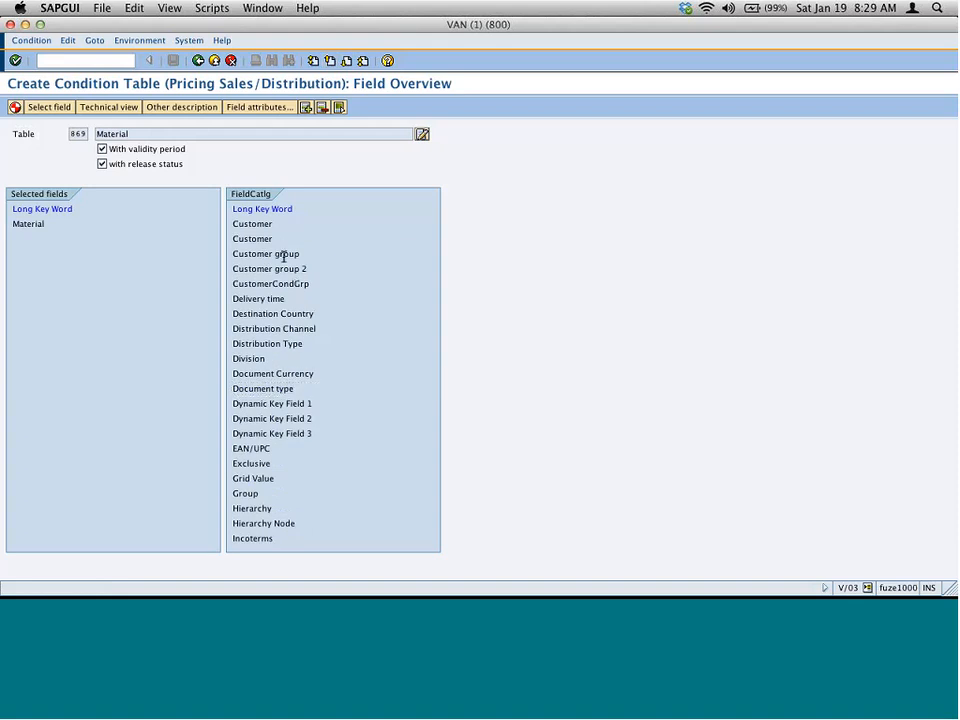
{"action": "double_click", "coordinate": [286, 255]}
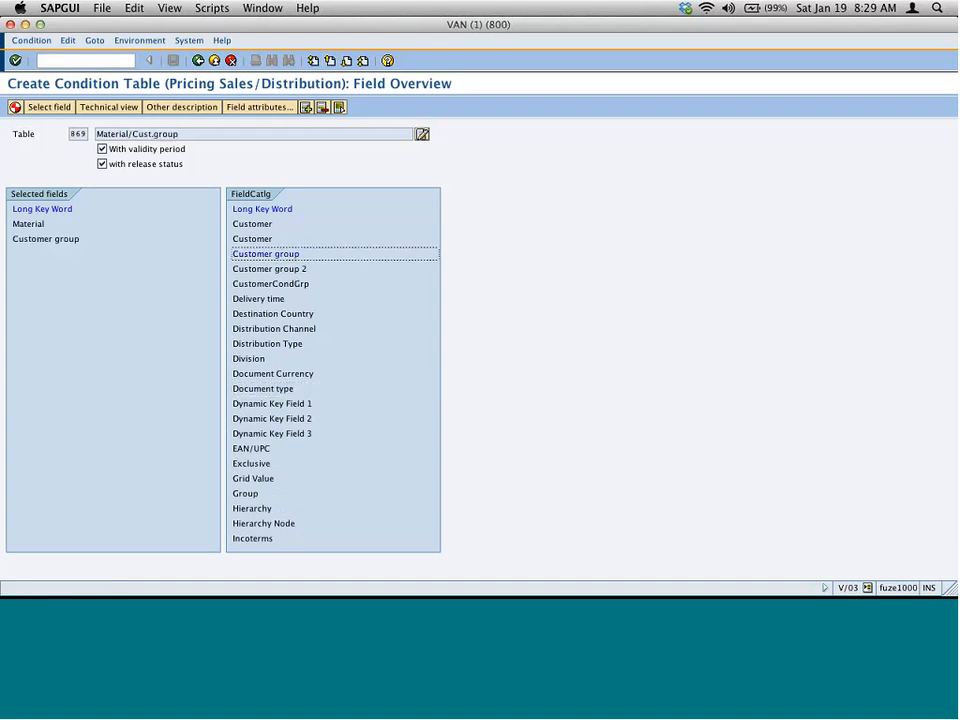
- Check the technical field names of Material and Customer group in table 869, and return to the field overview
{"action": "left_click", "coordinate": [125, 107]}
{"action": "left_click_drag", "start_coordinate": [274, 205], "coordinate": [230, 220]}
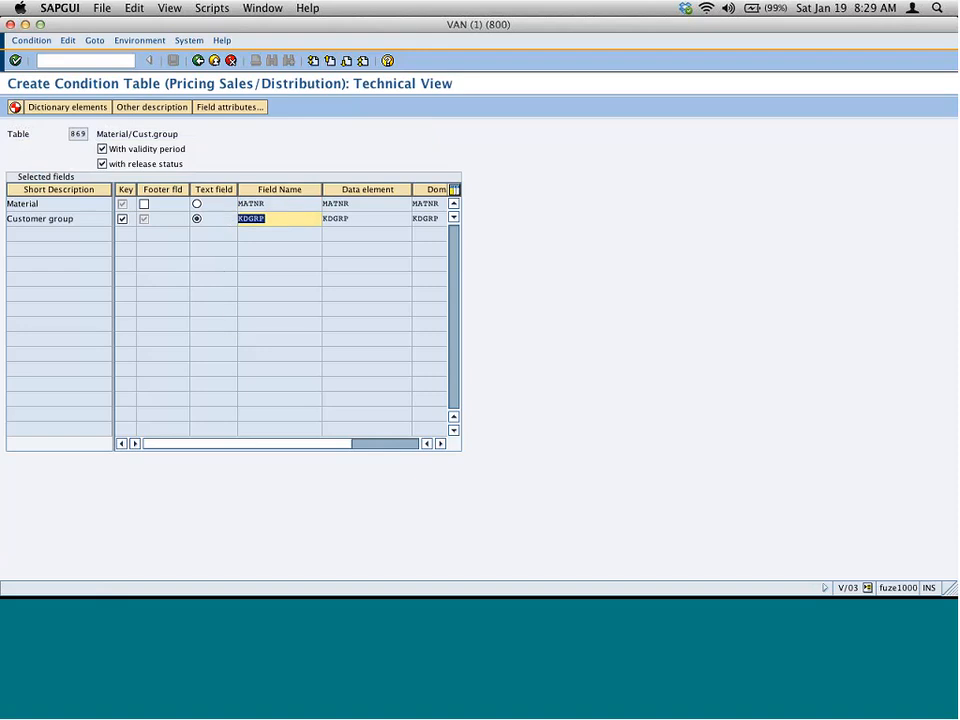
{"action": "left_click", "coordinate": [199, 62]}
- Generate condition table 869, assign it to the "create condition table 867" workbench request, and switch to the exercise page in Curio
{"action": "left_click", "coordinate": [15, 107]}
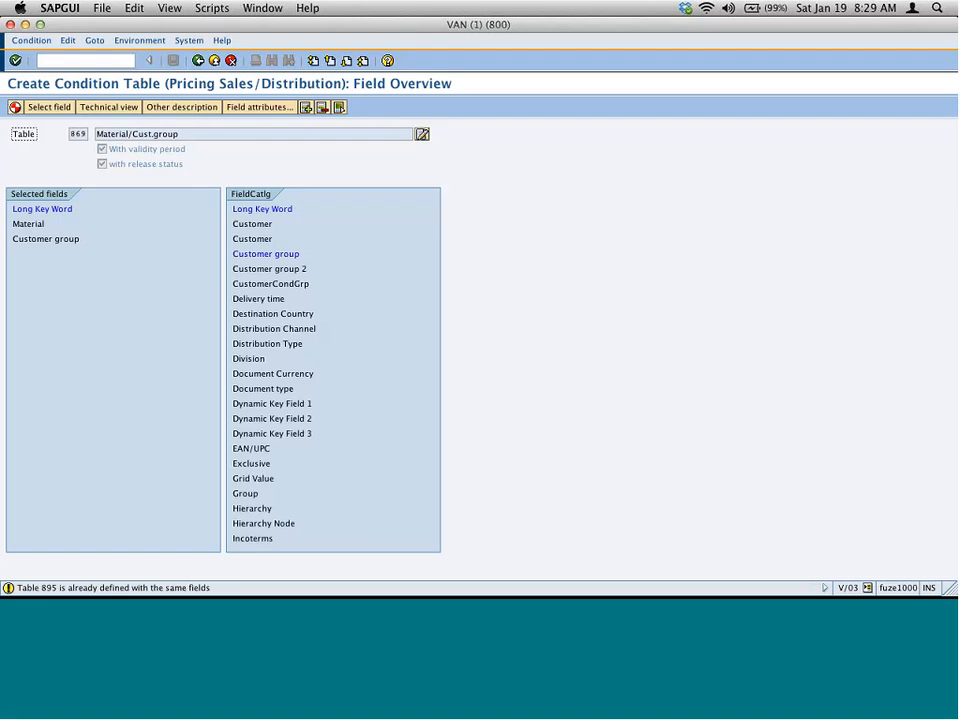
{"action": "left_click", "coordinate": [15, 61]}
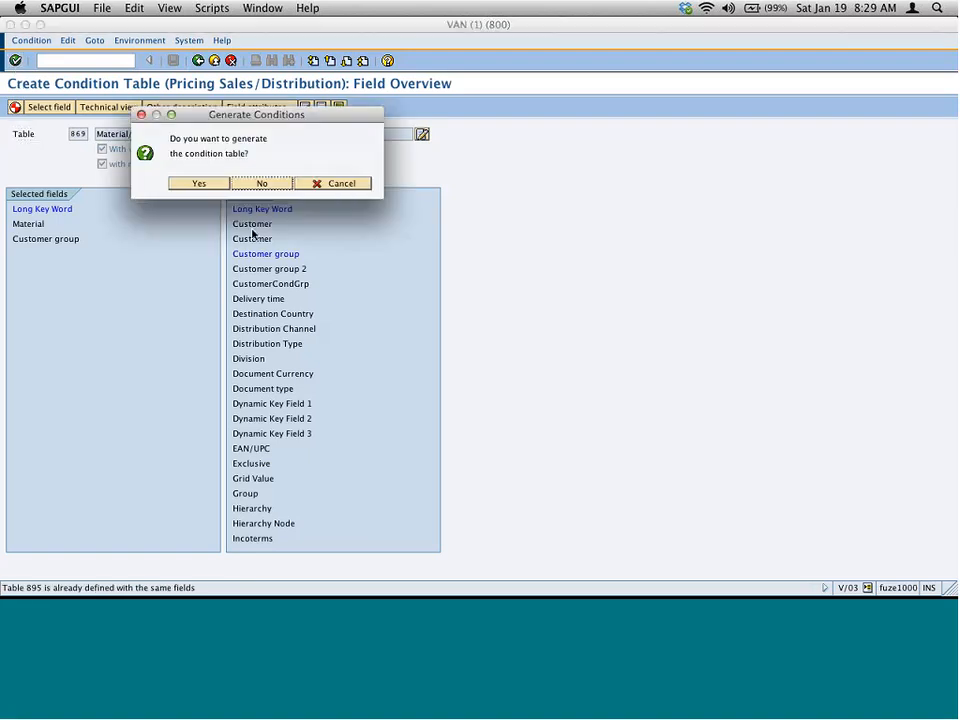
{"action": "left_click", "coordinate": [200, 183]}
{"action": "left_click", "coordinate": [99, 242]}
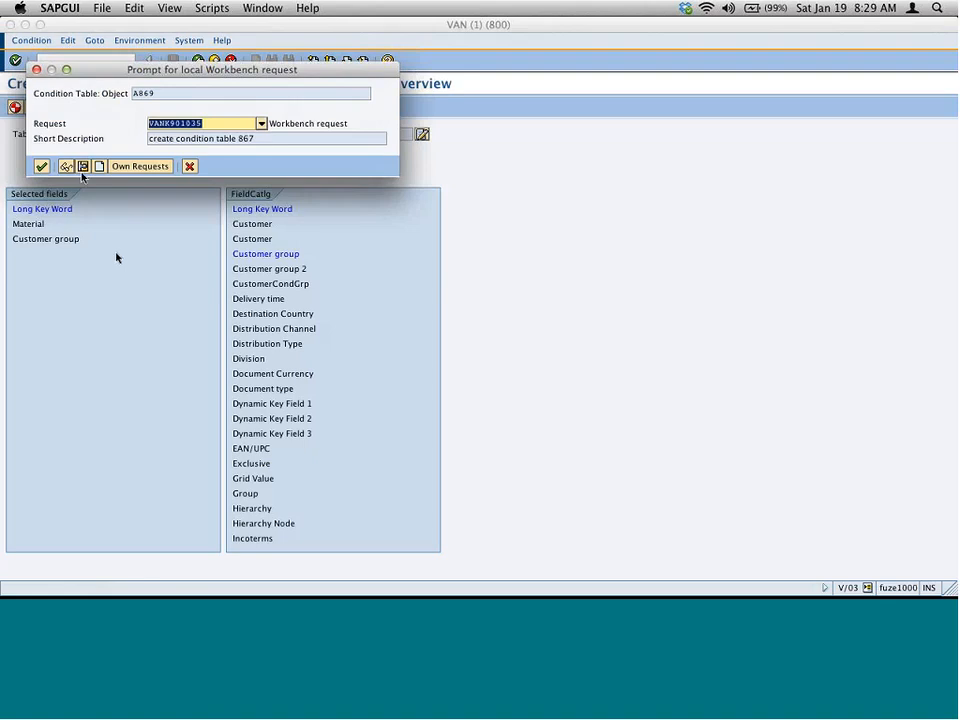
{"action": "left_click", "coordinate": [41, 164]}
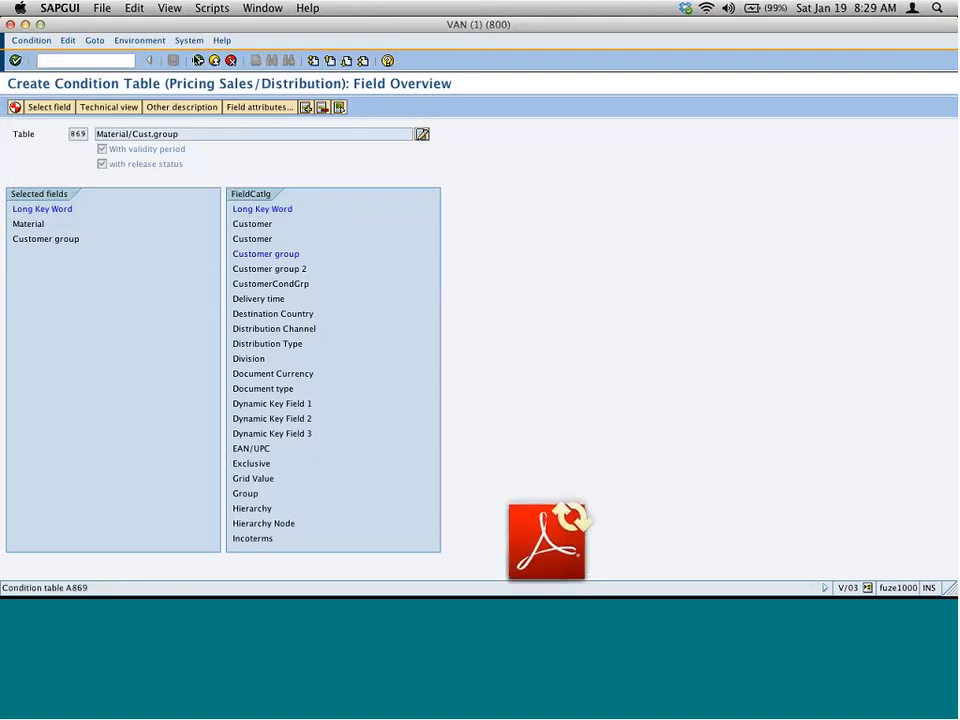
{"action": "left_click", "coordinate": [198, 62]}
{"action": "key", "text": "super+Tab"}
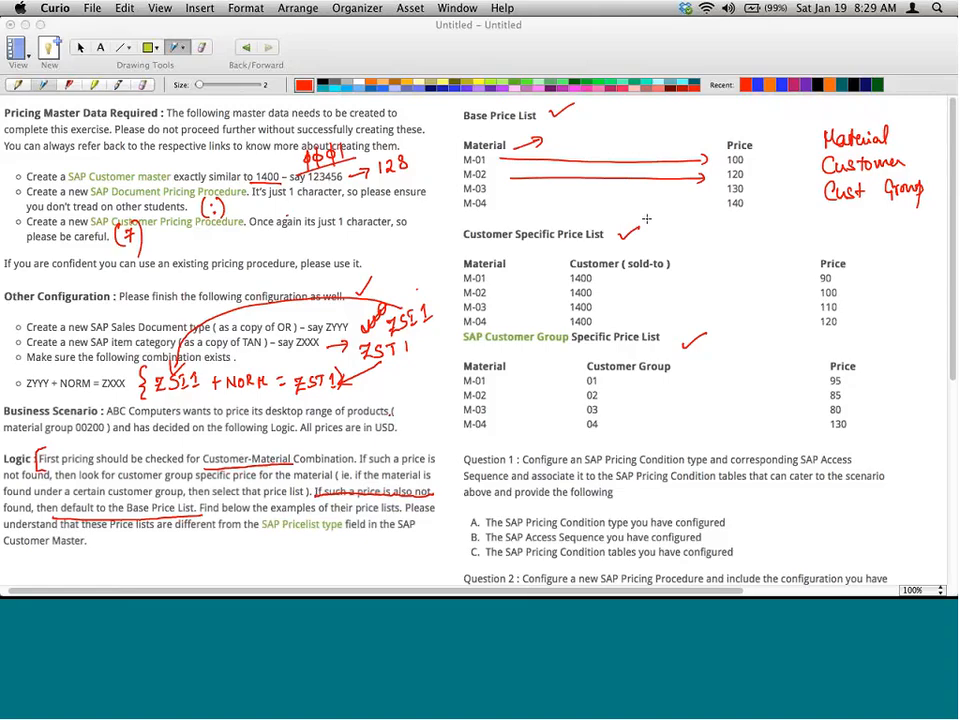
- Handwrite 867, 868 and 869 beside the base, customer and customer group price lists, and leave condition table creation in SAPGUI
{"action": "left_click_drag", "start_coordinate": [639, 121], "coordinate": [660, 139]}
{"action": "mouse_move", "coordinate": [706, 266]}
{"action": "left_mouse_down"}
{"action": "mouse_move", "coordinate": [714, 281]}
{"action": "mouse_move", "coordinate": [725, 266]}
{"action": "left_mouse_up"}
{"action": "mouse_move", "coordinate": [714, 378]}
{"action": "left_mouse_down"}
{"action": "mouse_move", "coordinate": [721, 390]}
{"action": "mouse_move", "coordinate": [737, 386]}
{"action": "left_mouse_up"}
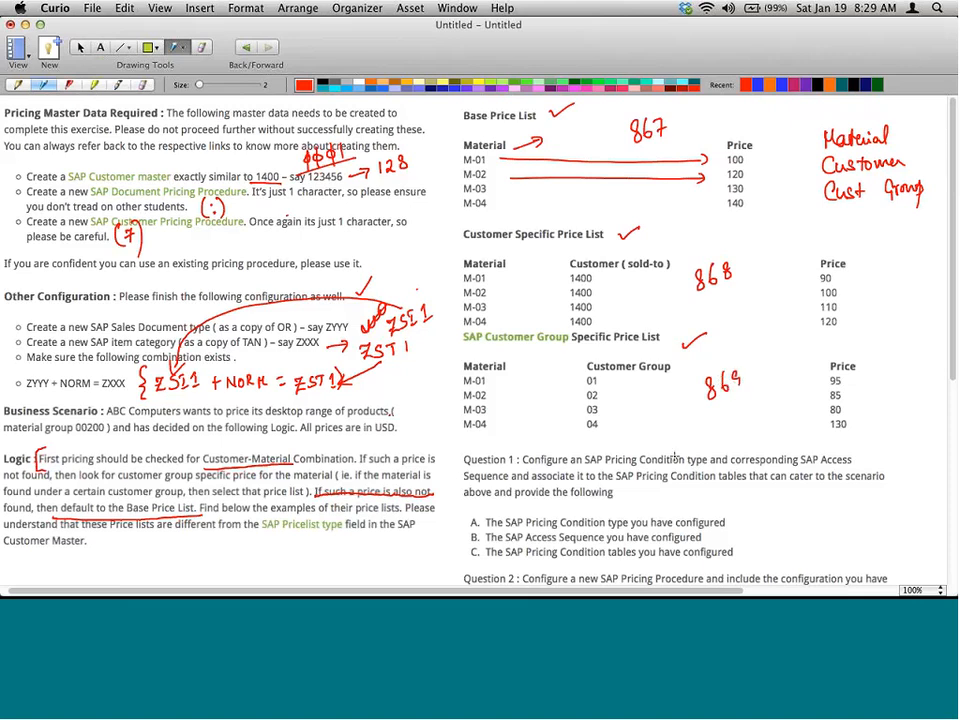
{"action": "key", "text": "super+Tab"}
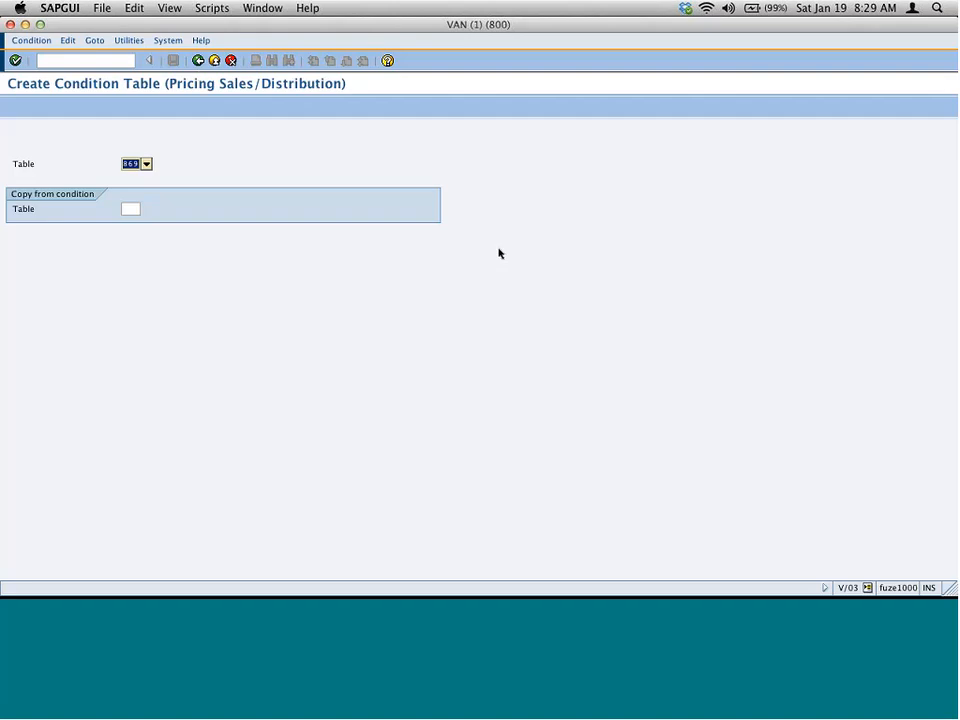
{"action": "left_click", "coordinate": [198, 61]}
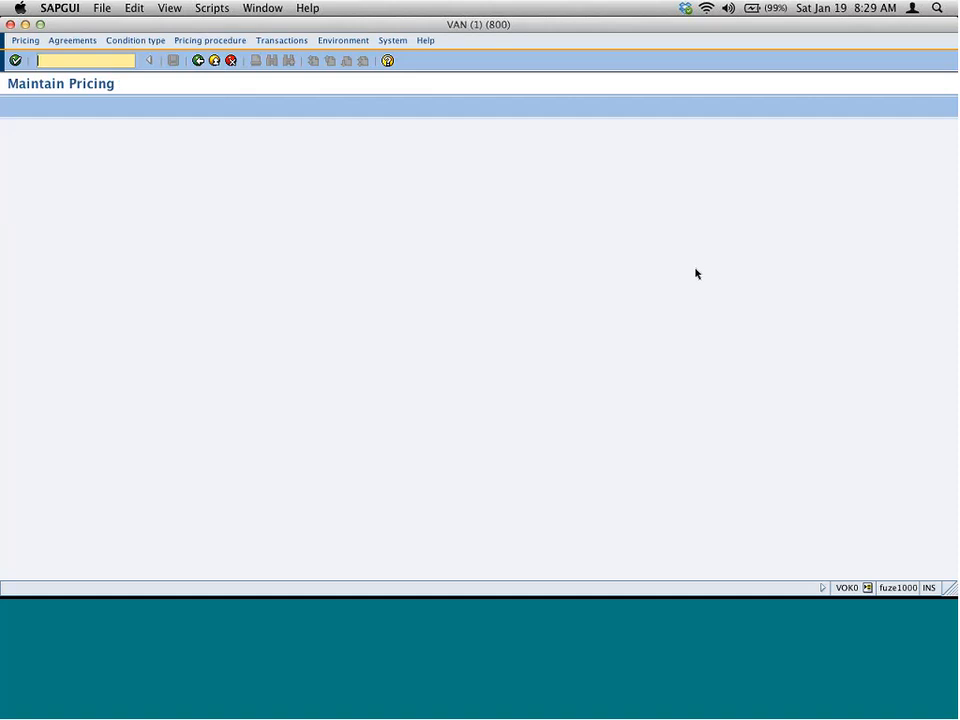
- Switch to Curio and amend the customer group price list by hand, changing the last two materials to M-02 and their groups to 1 and 2
{"action": "key", "text": "super+Tab"}
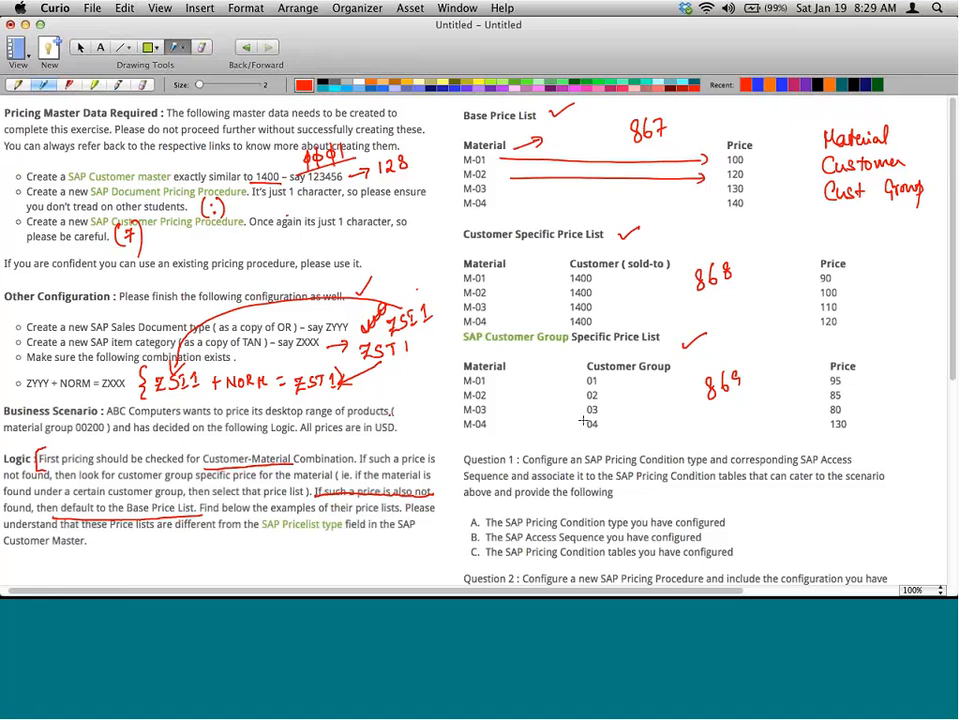
{"action": "left_click", "coordinate": [483, 394]}
{"action": "left_click_drag", "start_coordinate": [484, 405], "coordinate": [484, 428]}
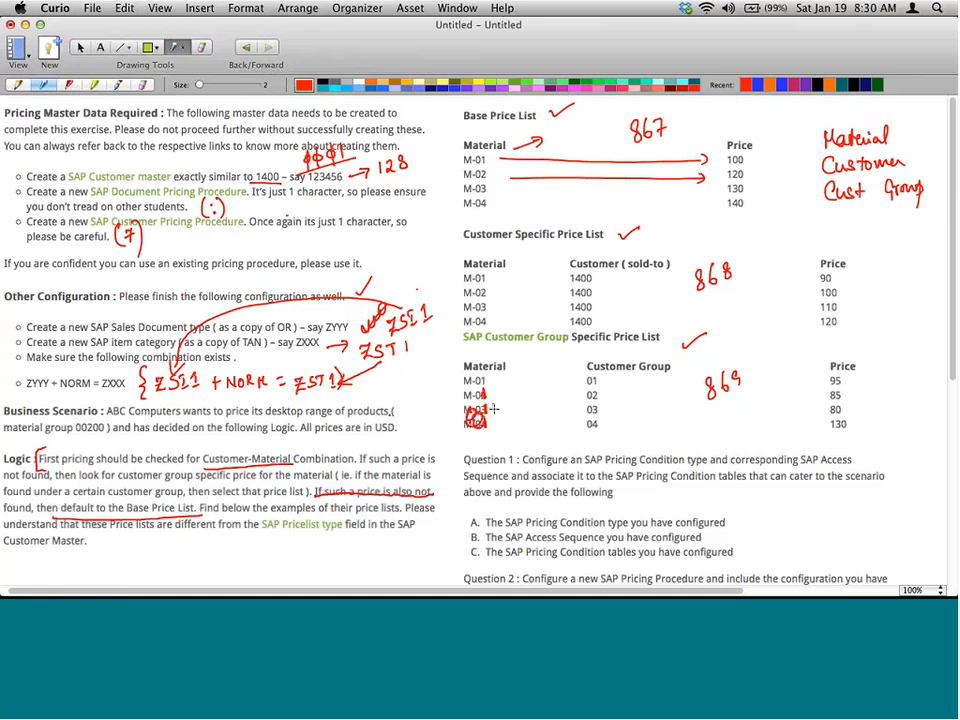
{"action": "mouse_move", "coordinate": [466, 424]}
{"action": "left_mouse_down"}
{"action": "mouse_move", "coordinate": [521, 399]}
{"action": "mouse_move", "coordinate": [531, 408]}
{"action": "mouse_move", "coordinate": [519, 421]}
{"action": "mouse_move", "coordinate": [533, 422]}
{"action": "left_mouse_up"}
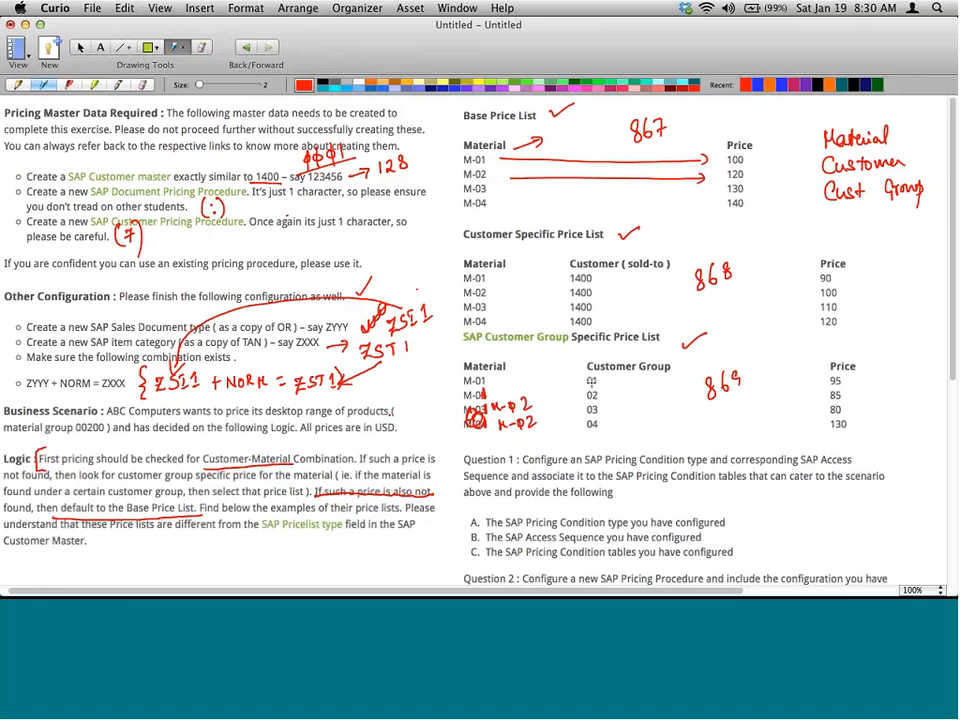
{"action": "left_click_drag", "start_coordinate": [592, 405], "coordinate": [599, 428]}
- Switch to SAPGUI and open the access sequence maintenance for pricing, accepting the cross-client notice
{"action": "key", "text": "super+Tab"}
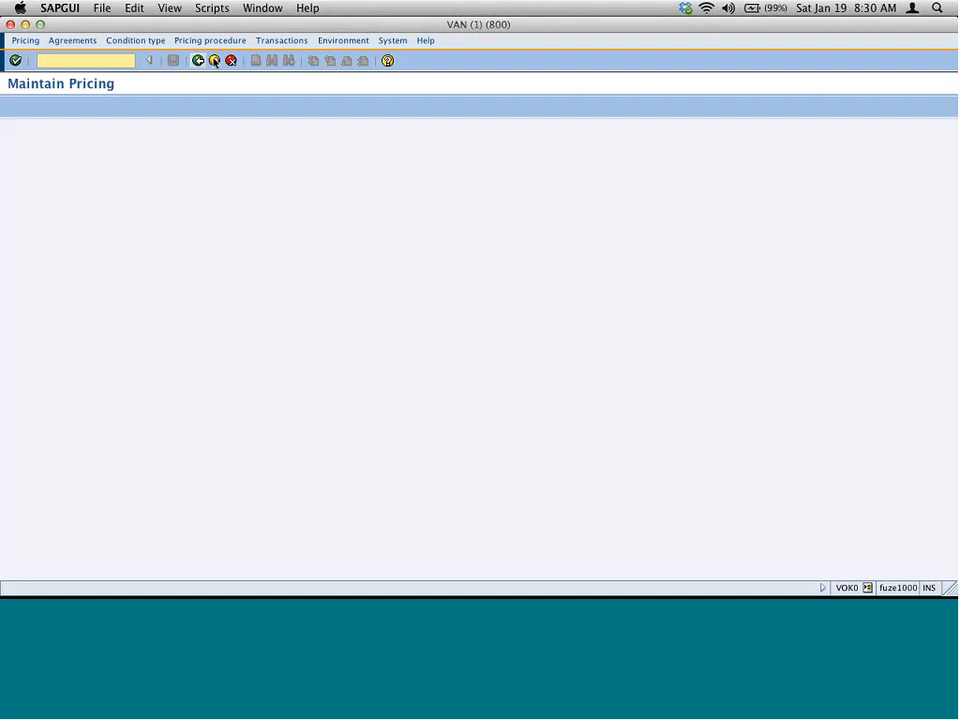
{"action": "left_click", "coordinate": [155, 41]}
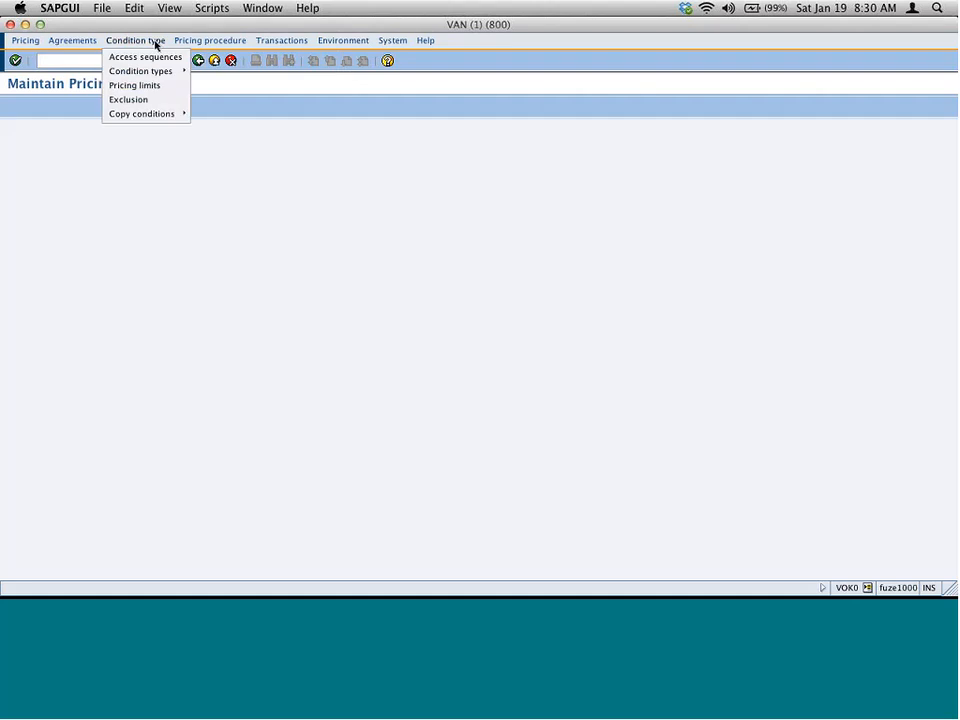
{"action": "left_click", "coordinate": [125, 57]}
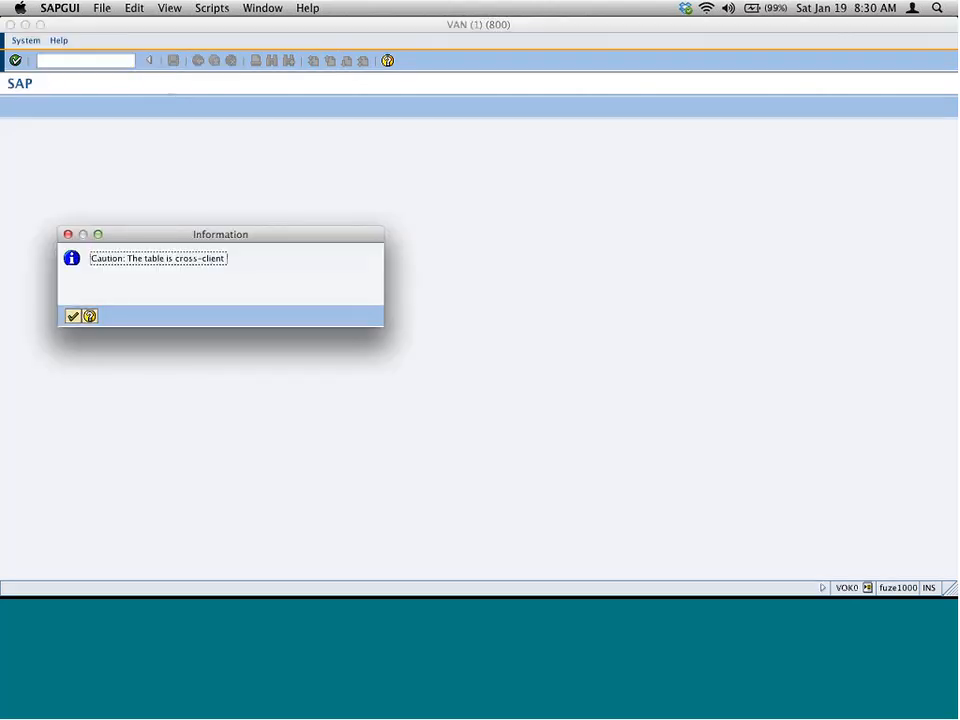
{"action": "left_click", "coordinate": [74, 317]}
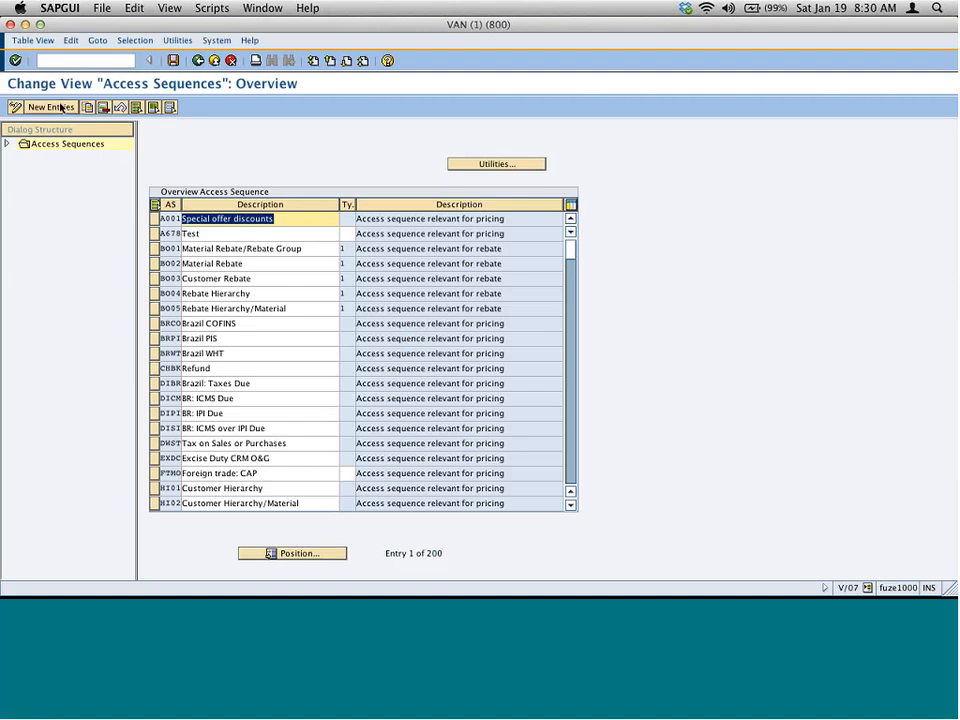
- Create a new access sequence ZS03 with the description "test access sequence"
{"action": "left_click", "coordinate": [62, 107]}
{"action": "type", "text": "z"}
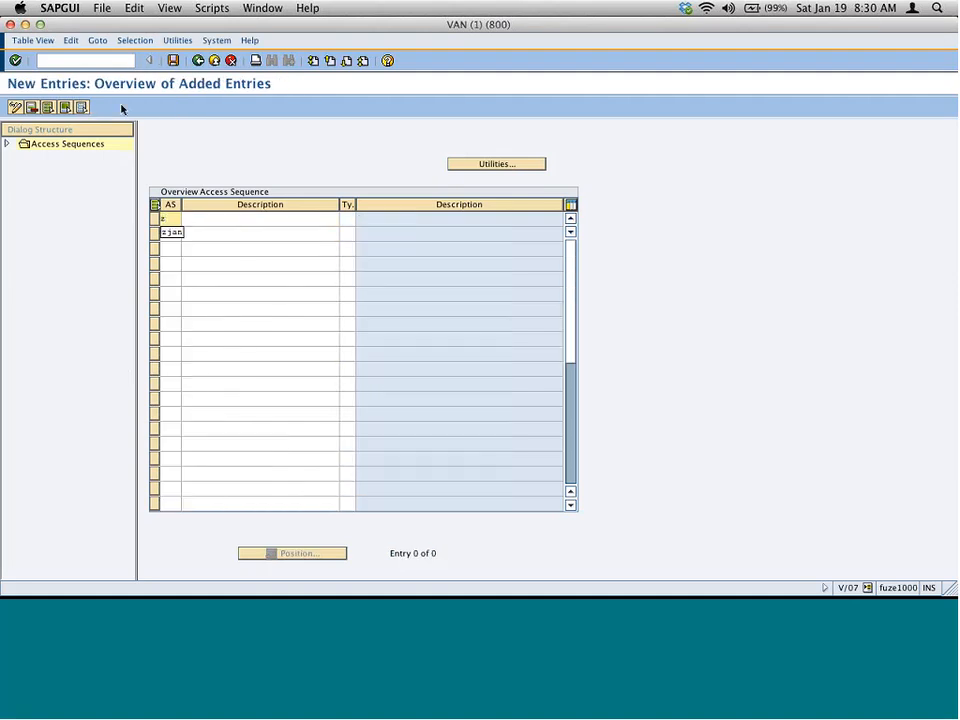
{"action": "type", "text": "801"}
{"action": "key", "text": "Tab"}
{"action": "type", "text": "te"}
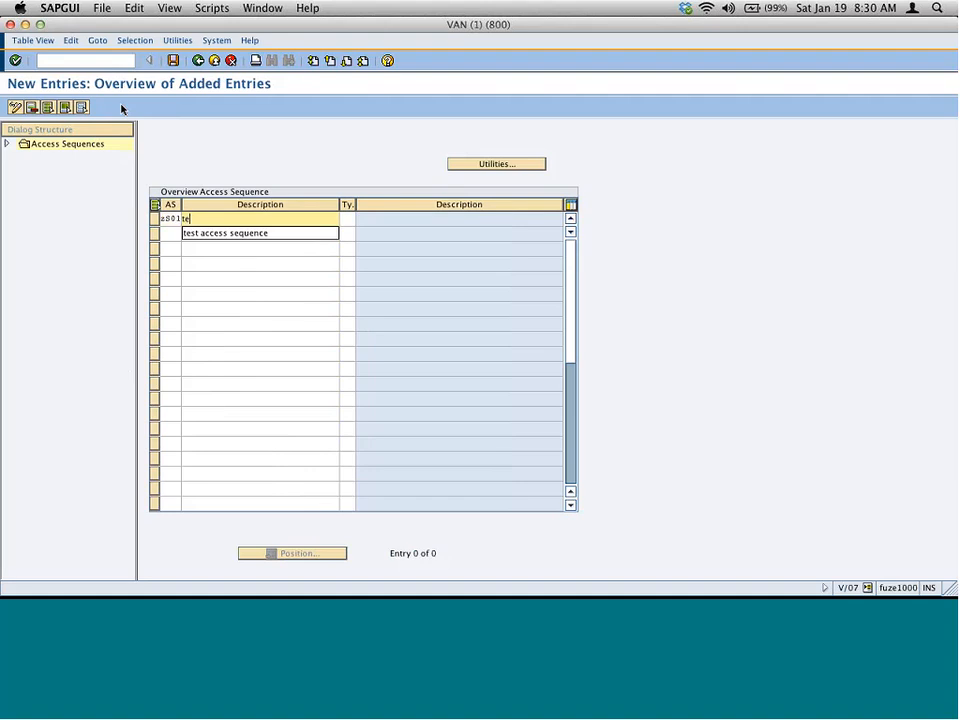
{"action": "type", "text": "st"}
{"action": "key", "text": "Down"}
{"action": "key", "text": "Return"}
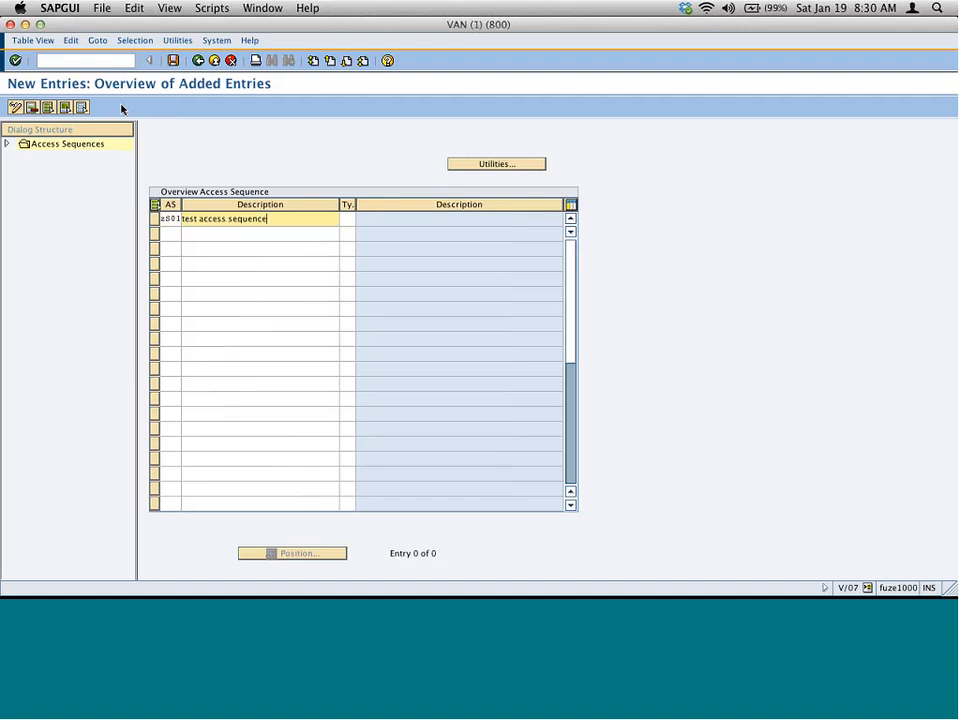
{"action": "key", "text": "Return"}
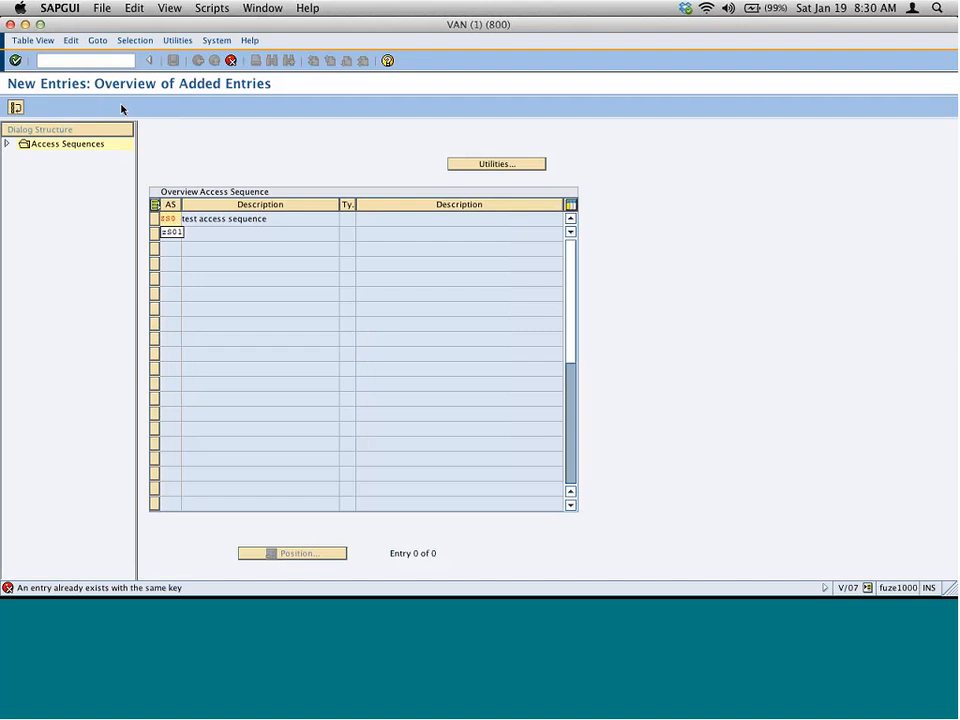
{"action": "type", "text": "zs03"}
{"action": "key", "text": "Return"}
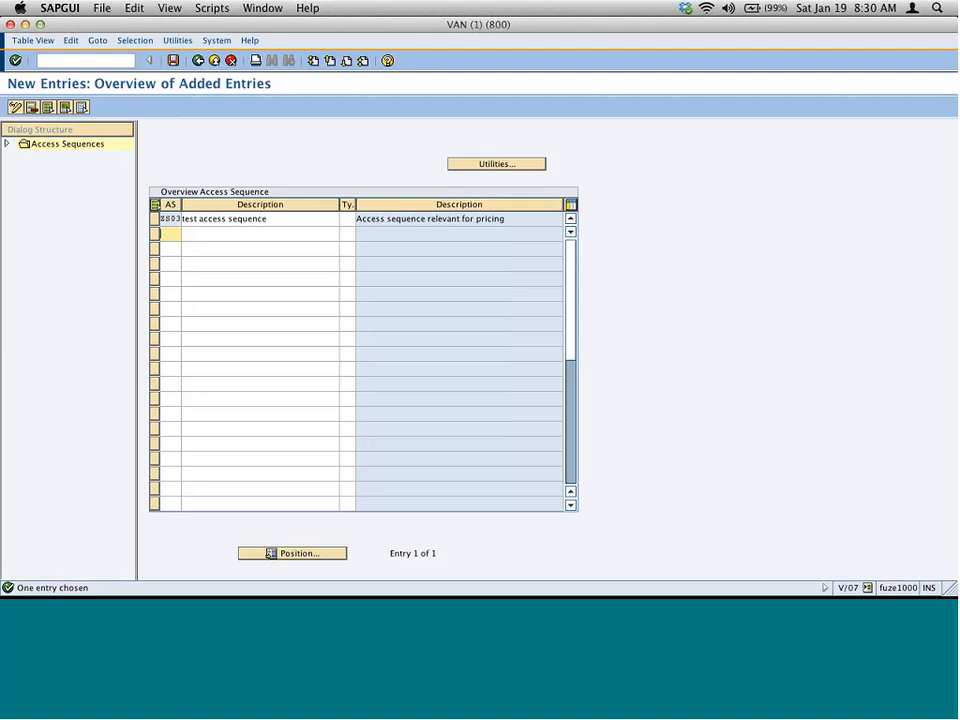
- Open the accesses of access sequence ZS03 and narrow the Description column
{"action": "left_click", "coordinate": [7, 143]}
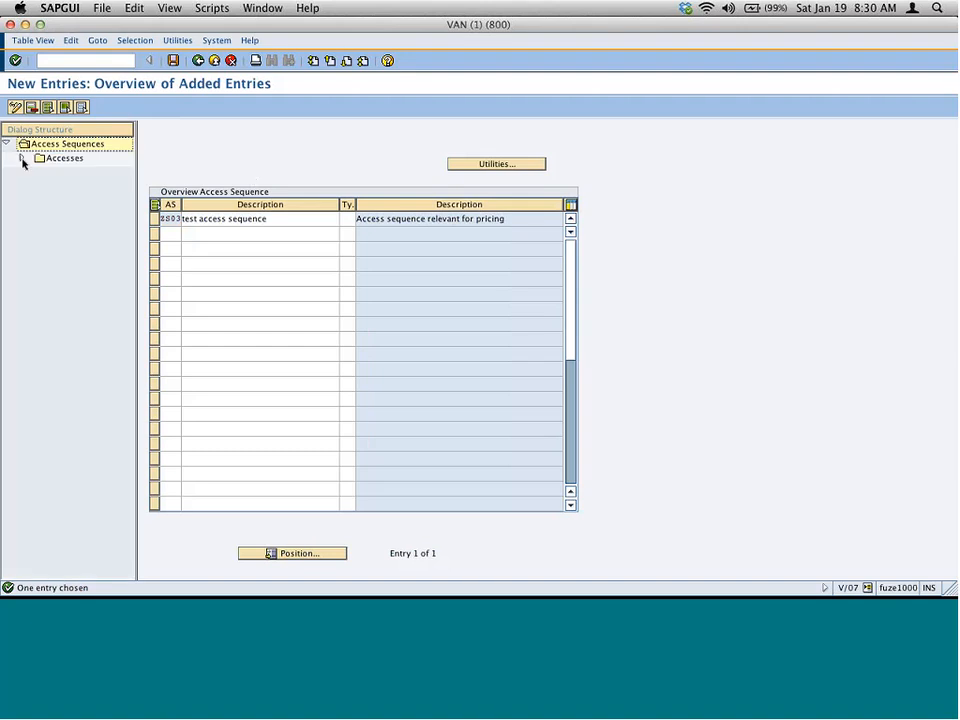
{"action": "left_click", "coordinate": [20, 157]}
{"action": "left_click", "coordinate": [154, 218]}
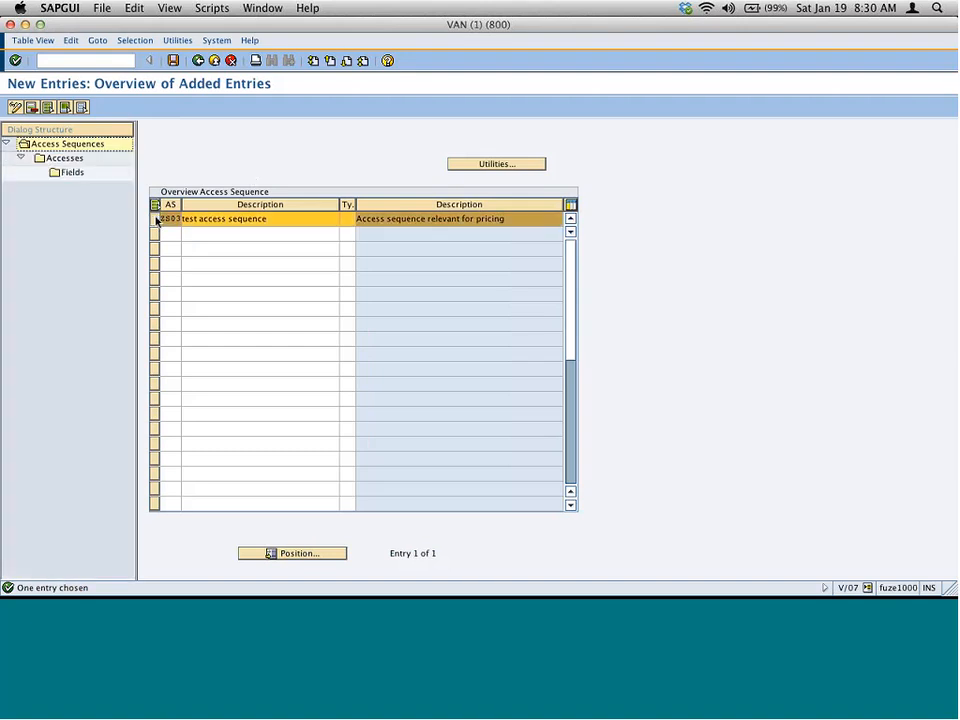
{"action": "double_click", "coordinate": [64, 158]}
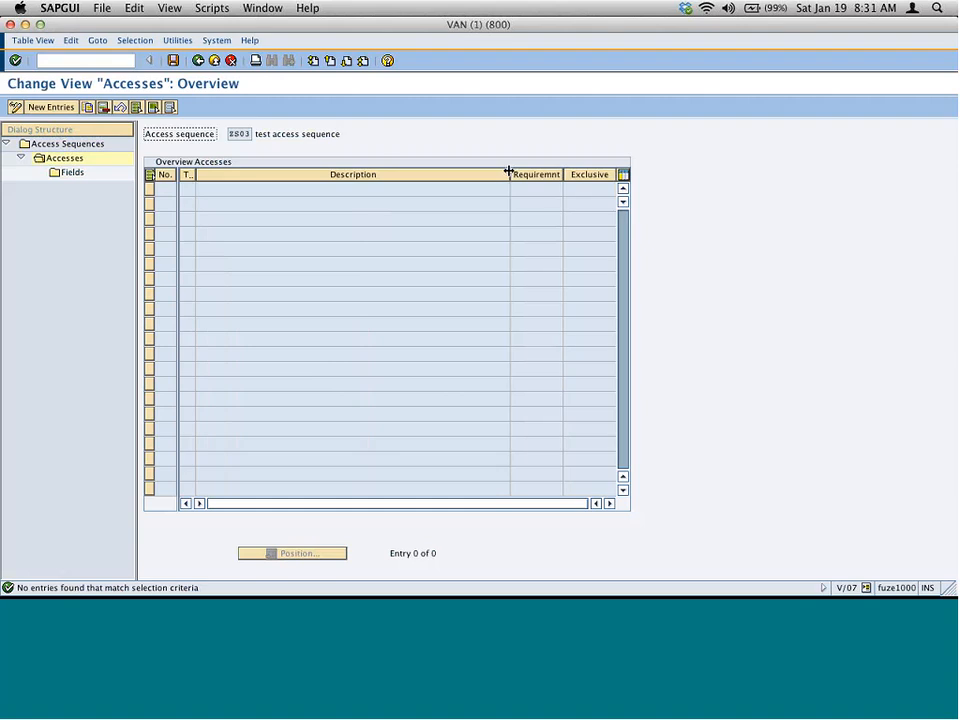
{"action": "left_click_drag", "start_coordinate": [511, 174], "coordinate": [386, 190]}
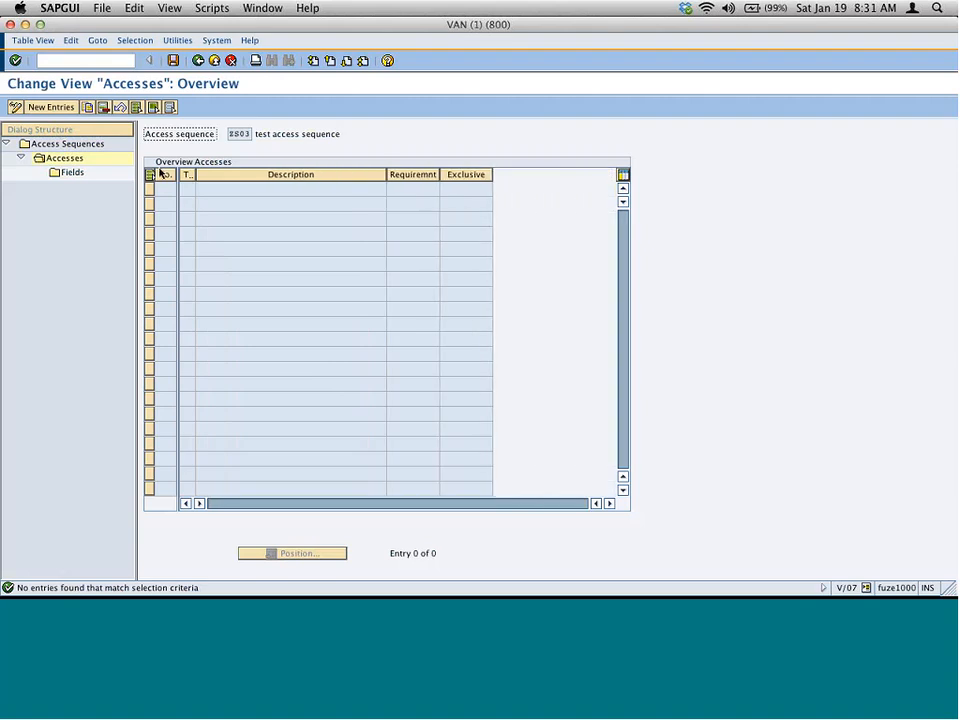
- Start a new access with number 10 in access sequence ZS03
{"action": "left_click", "coordinate": [55, 107]}
{"action": "type", "text": "10"}
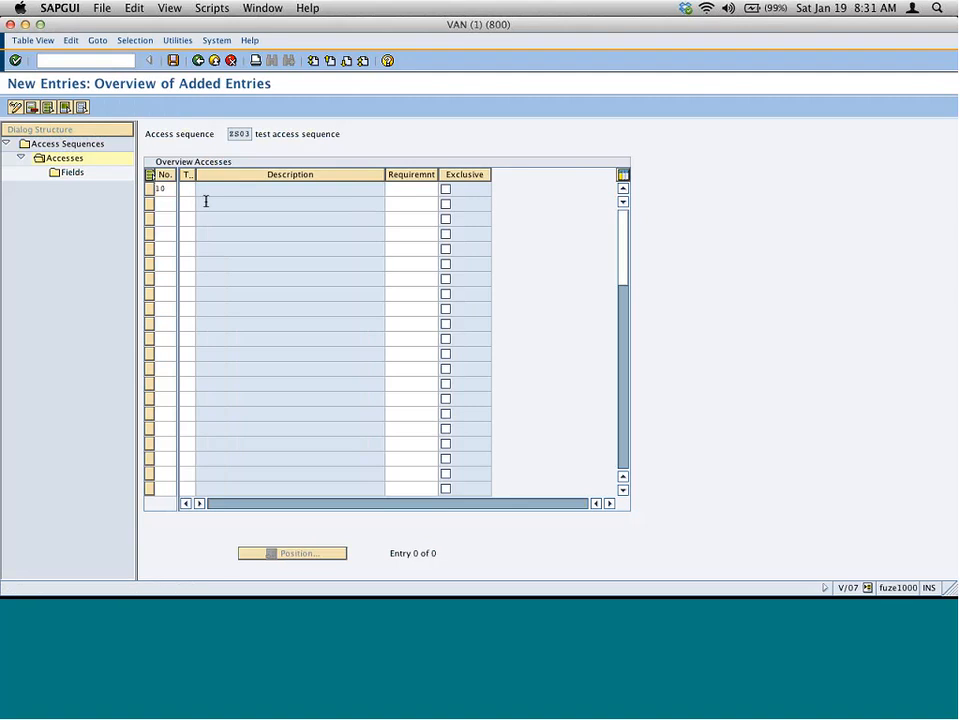
{"action": "key", "text": "Tab"}
- Switch to Curio, bracket the Logic paragraph, and label its customer-material check 868 and its customer group check 869
{"action": "key", "text": "super+Tab"}
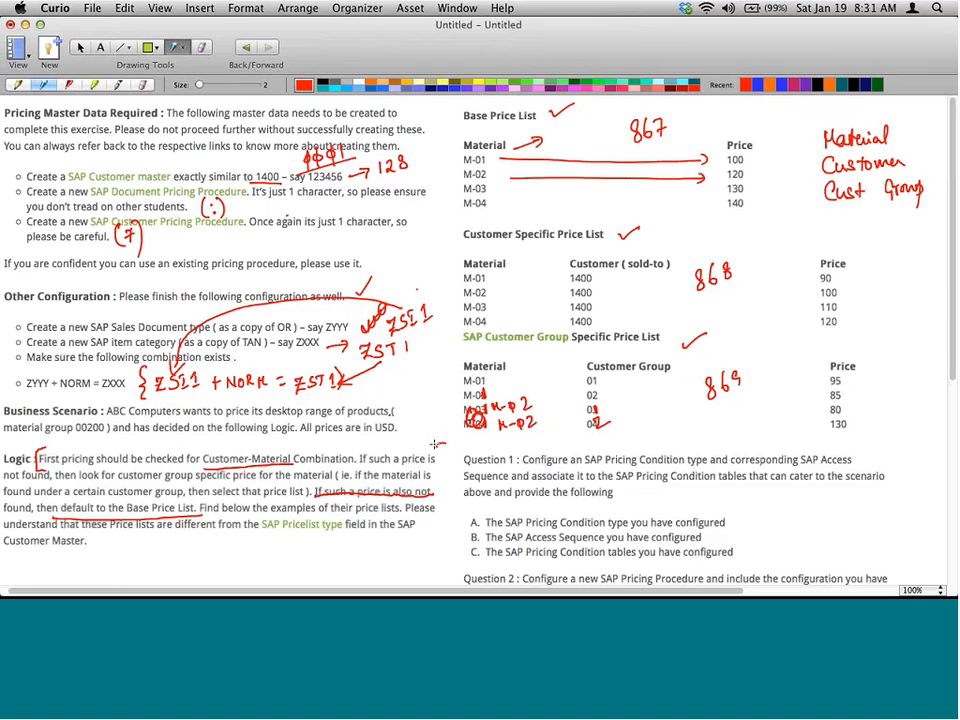
{"action": "mouse_move", "coordinate": [437, 448]}
{"action": "left_mouse_down"}
{"action": "mouse_move", "coordinate": [454, 538]}
{"action": "mouse_move", "coordinate": [439, 542]}
{"action": "left_mouse_up"}
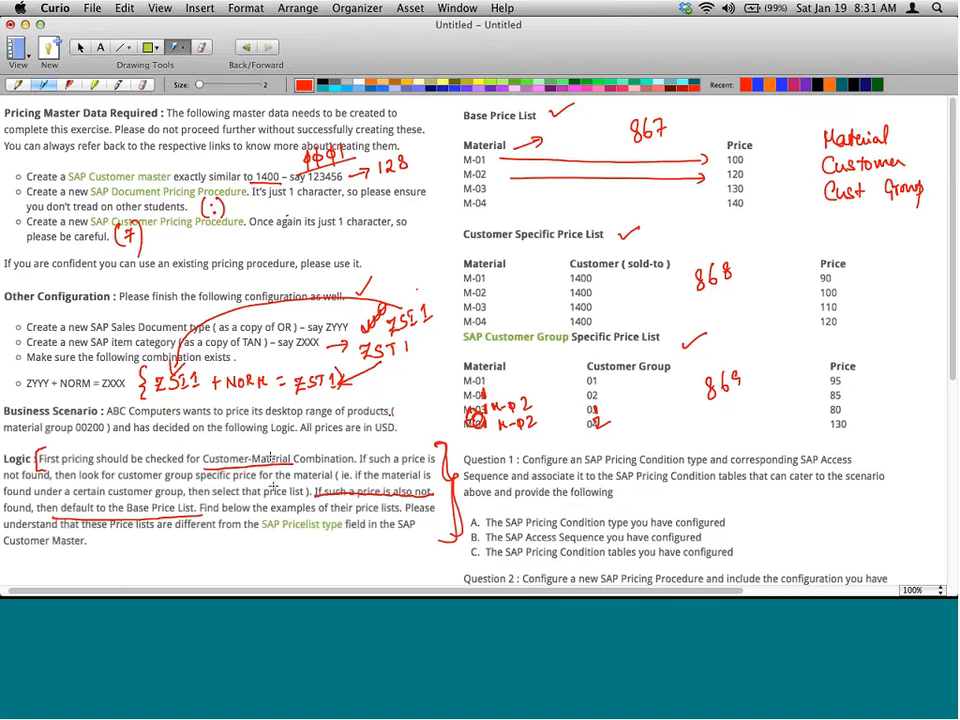
{"action": "left_click_drag", "start_coordinate": [242, 439], "coordinate": [247, 449]}
{"action": "left_click_drag", "start_coordinate": [263, 432], "coordinate": [264, 433]}
{"action": "mouse_move", "coordinate": [110, 473]}
{"action": "left_mouse_down"}
{"action": "mouse_move", "coordinate": [197, 474]}
{"action": "mouse_move", "coordinate": [178, 551]}
{"action": "mouse_move", "coordinate": [183, 576]}
{"action": "left_mouse_up"}
{"action": "left_click_drag", "start_coordinate": [176, 501], "coordinate": [183, 507]}
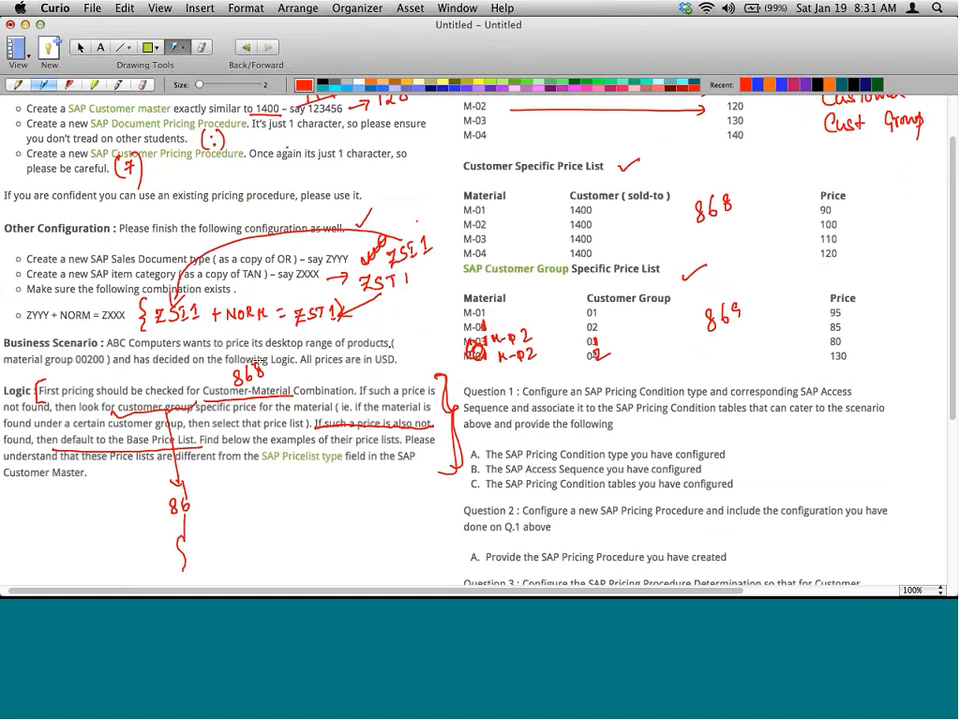
{"action": "left_click_drag", "start_coordinate": [259, 369], "coordinate": [263, 378]}
{"action": "left_click_drag", "start_coordinate": [203, 490], "coordinate": [201, 510]}
- Link the Base Price List wording in the Logic paragraph to a handwritten 867 and bracket the paragraph again
{"action": "mouse_move", "coordinate": [196, 429]}
{"action": "left_mouse_down"}
{"action": "mouse_move", "coordinate": [127, 440]}
{"action": "mouse_move", "coordinate": [197, 428]}
{"action": "mouse_move", "coordinate": [277, 500]}
{"action": "left_mouse_up"}
{"action": "left_click_drag", "start_coordinate": [285, 498], "coordinate": [284, 506]}
{"action": "left_click_drag", "start_coordinate": [289, 493], "coordinate": [293, 507]}
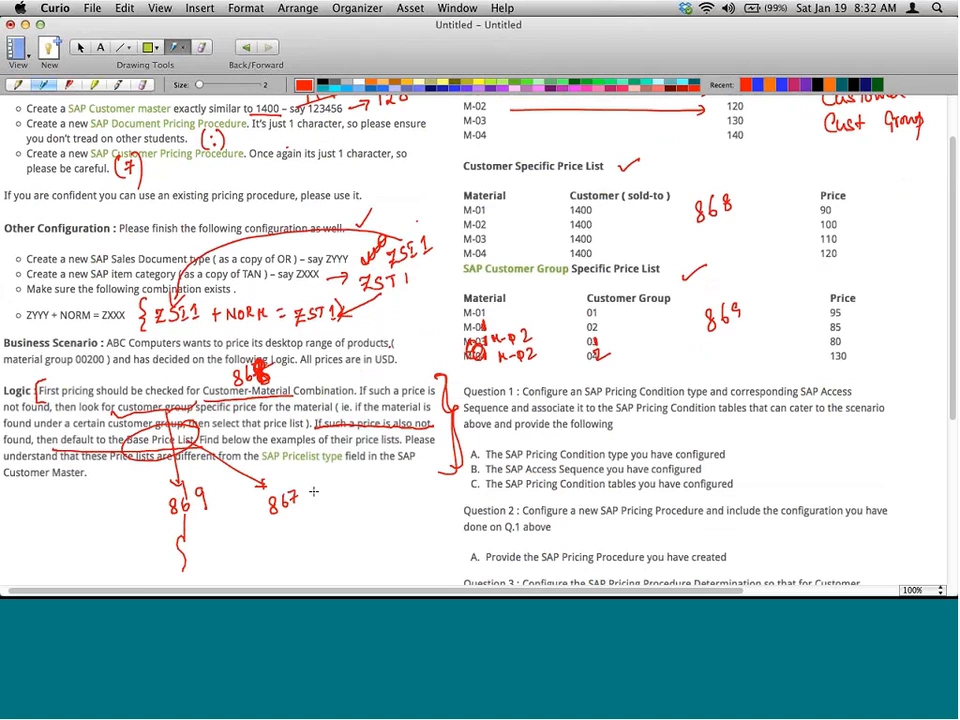
{"action": "mouse_move", "coordinate": [428, 376]}
{"action": "left_mouse_down"}
{"action": "mouse_move", "coordinate": [440, 370]}
{"action": "mouse_move", "coordinate": [456, 488]}
{"action": "left_mouse_up"}
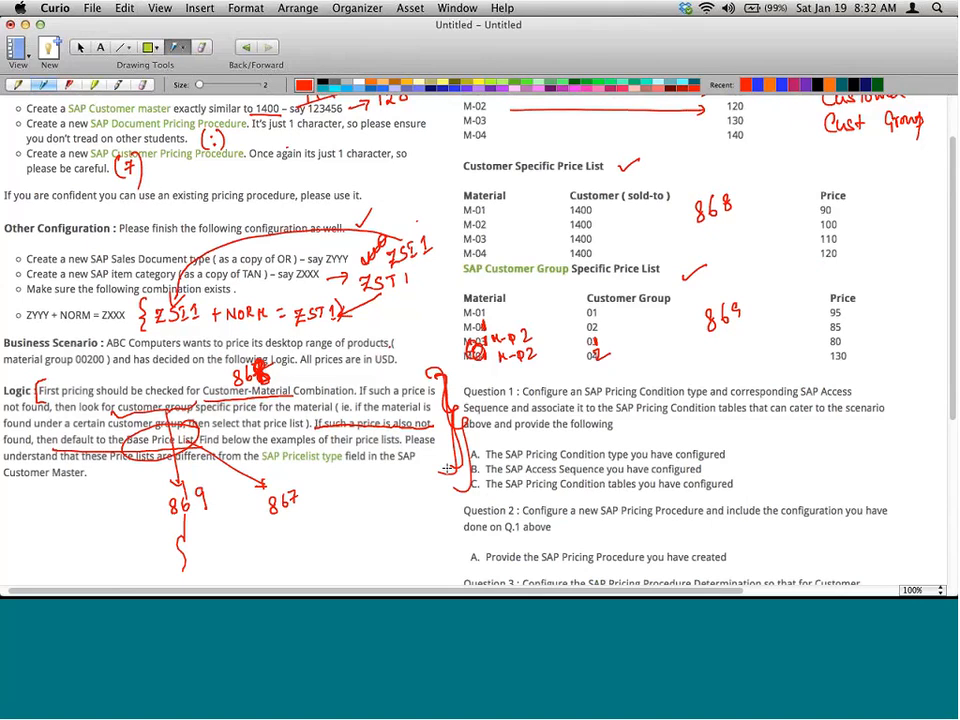
- Switch to SAPGUI, assign condition table 868 to access 10 and mark the access as exclusive
{"action": "key", "text": "super+Tab"}
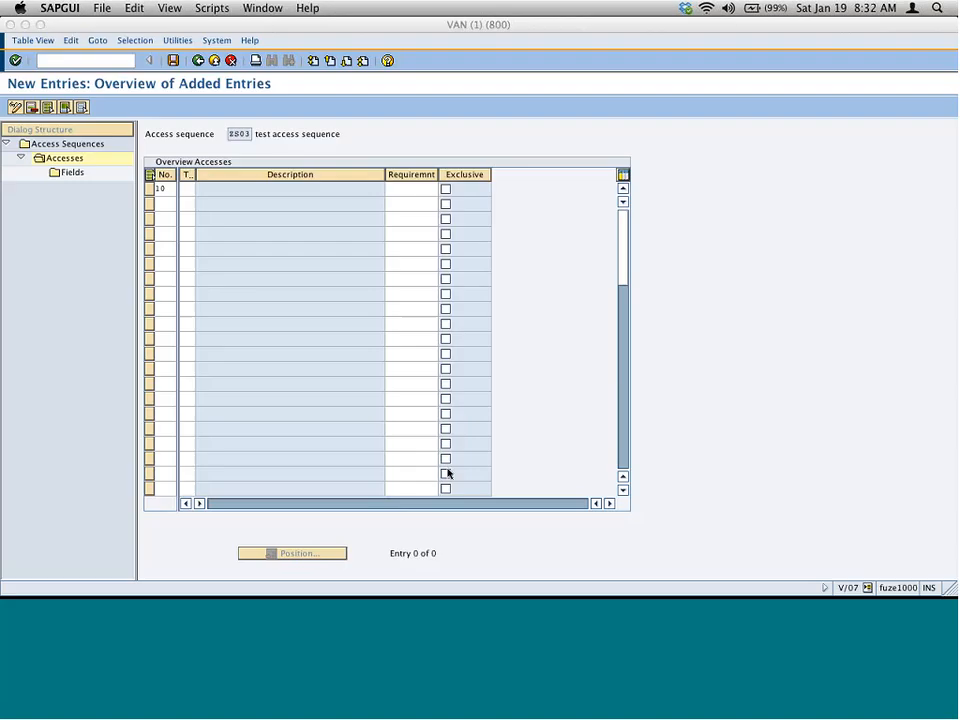
{"action": "key", "text": "super+Tab"}
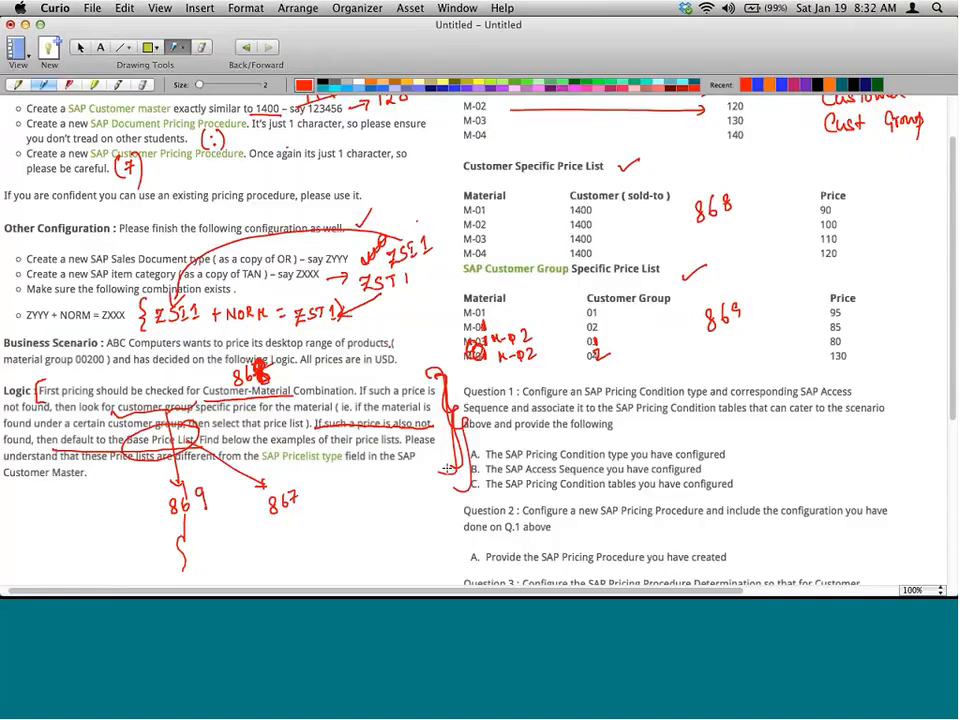
{"action": "key", "text": "super+Tab"}
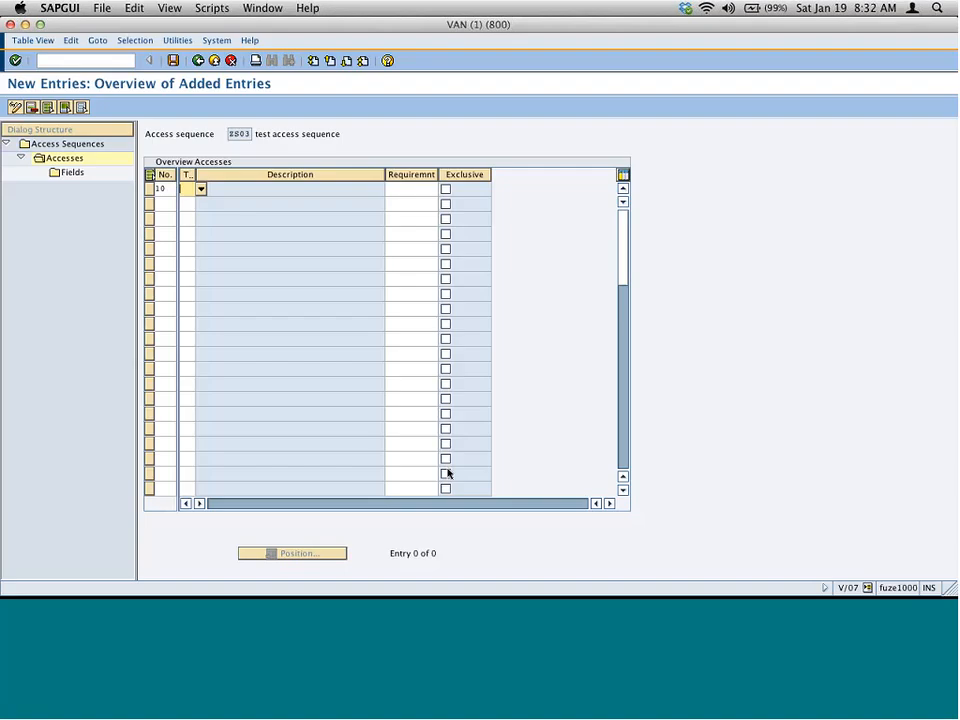
{"action": "type", "text": "868"}
{"action": "left_click", "coordinate": [445, 188]}
- Add access 20 with condition table 869, checking the table number in Curio, and mark it as exclusive
{"action": "left_click", "coordinate": [161, 204]}
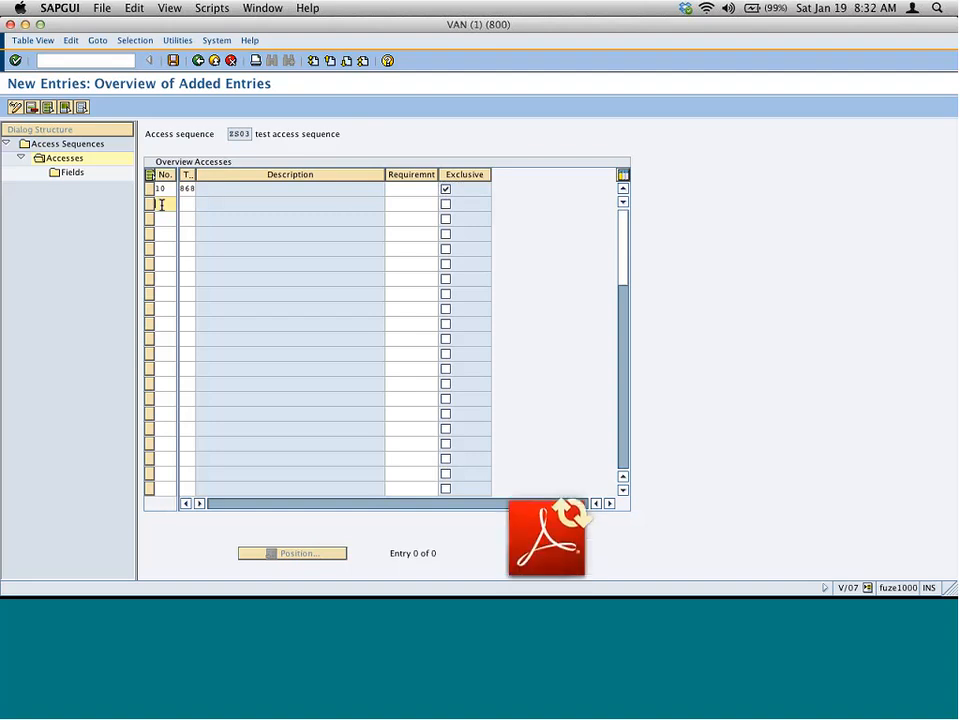
{"action": "type", "text": "2"}
{"action": "key", "text": "super+Tab"}
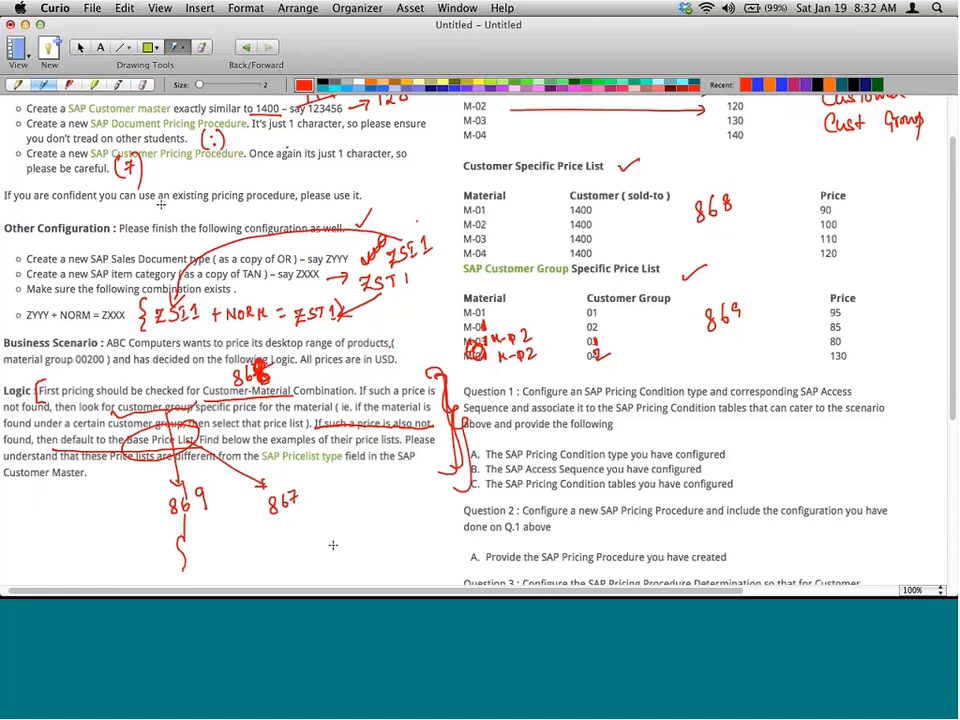
{"action": "key", "text": "super+Tab"}
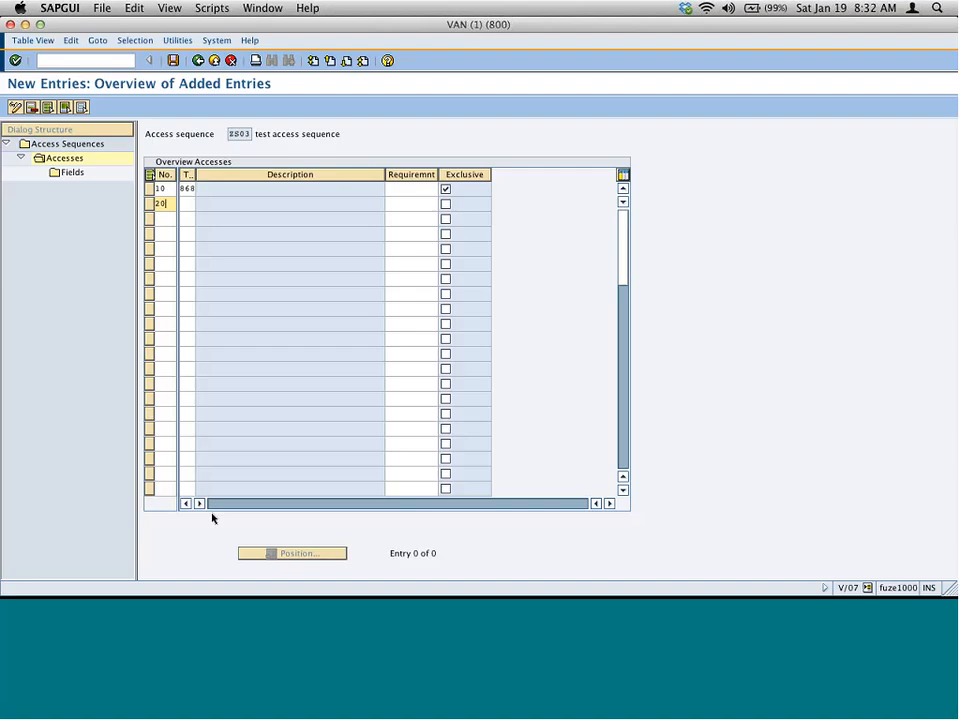
{"action": "key", "text": "Tab"}
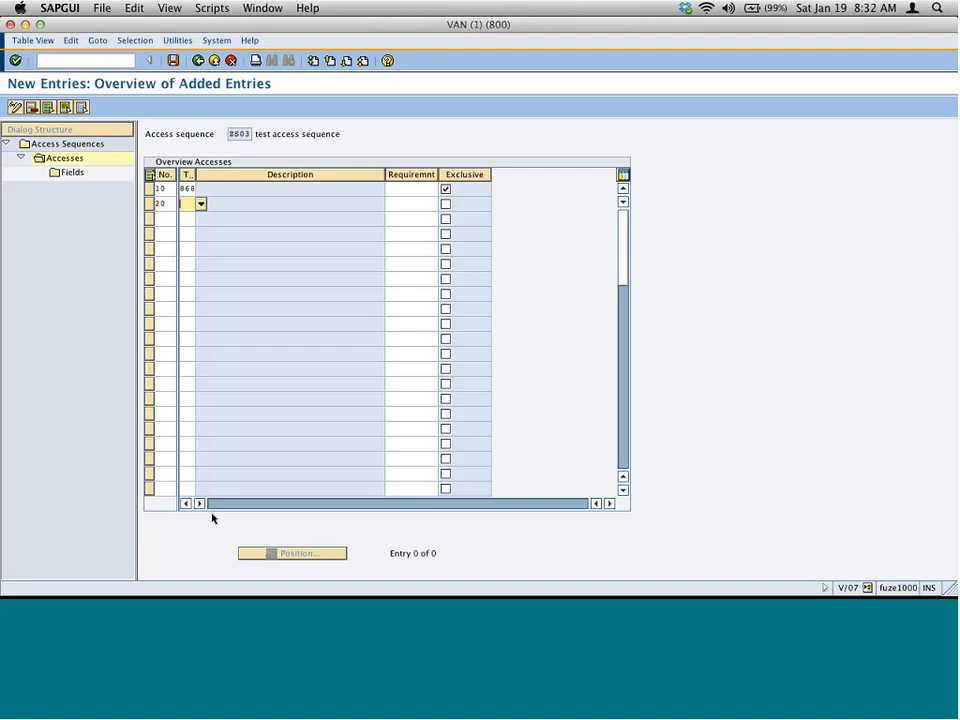
{"action": "type", "text": "869"}
{"action": "left_click", "coordinate": [445, 203]}
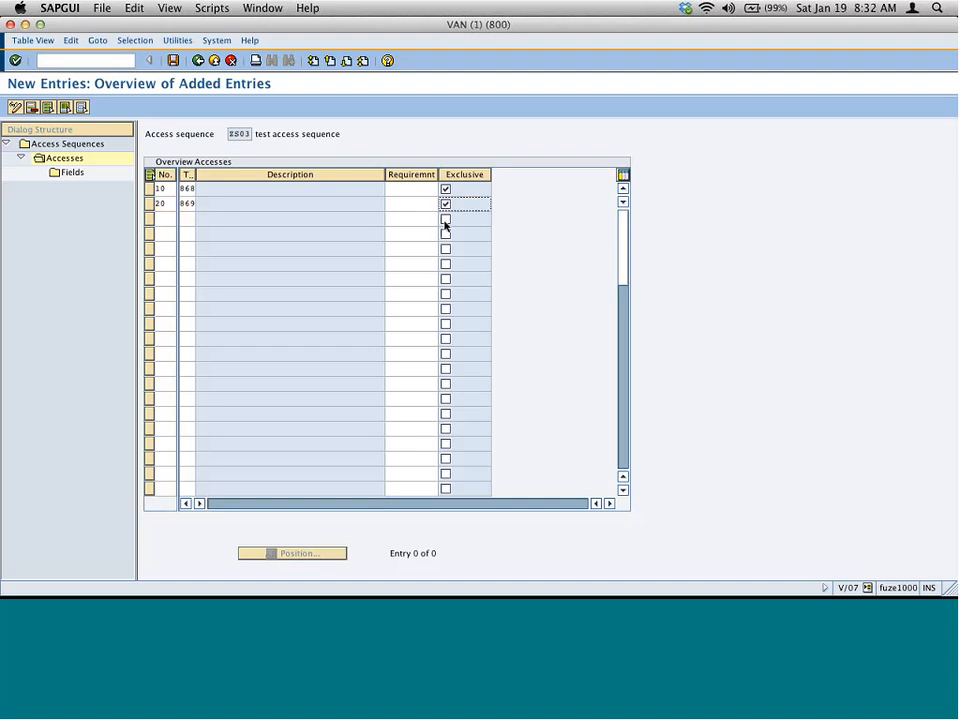
- Add access 30 with condition table 867, checking the table number in Curio, and mark it as exclusive
{"action": "left_click", "coordinate": [171, 219]}
{"action": "type", "text": "3"}
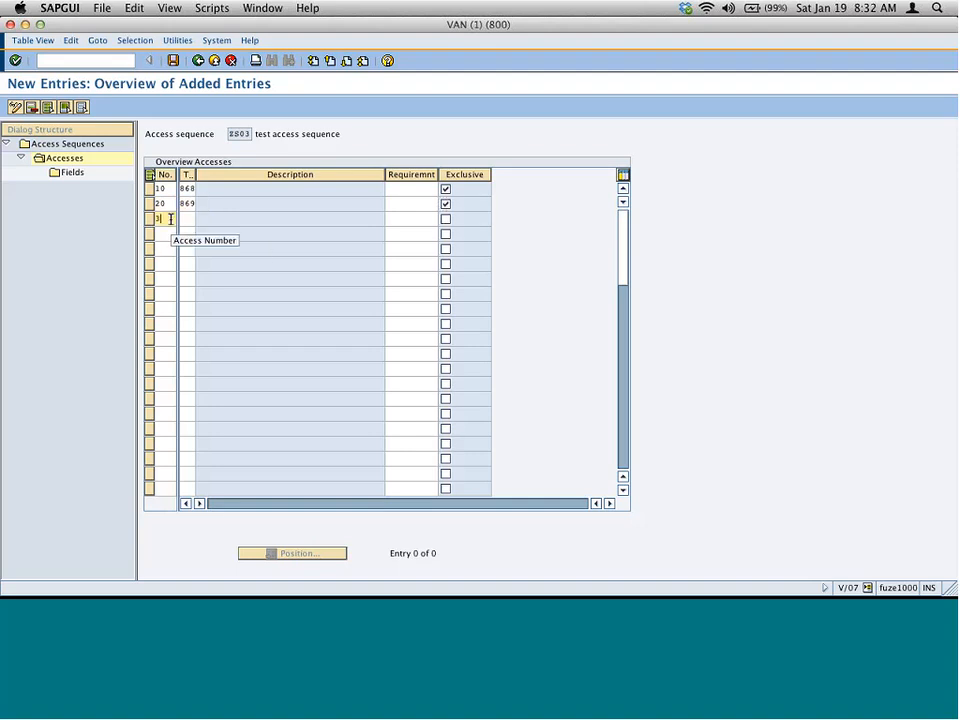
{"action": "type", "text": "0"}
{"action": "key", "text": "Tab"}
{"action": "key", "text": "super+Tab"}
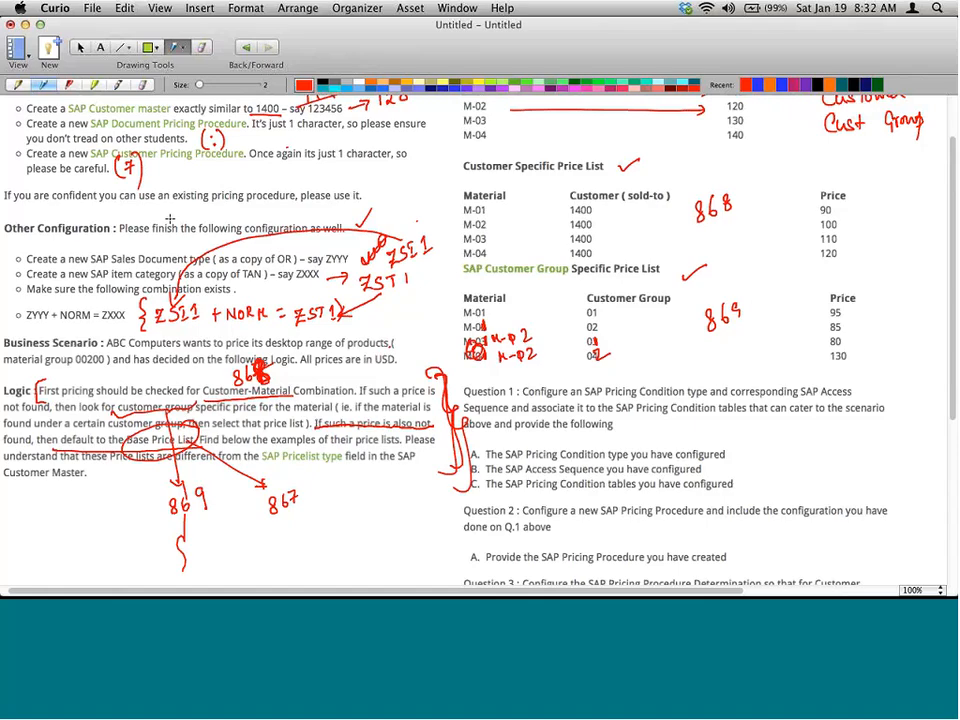
{"action": "key", "text": "super+Tab"}
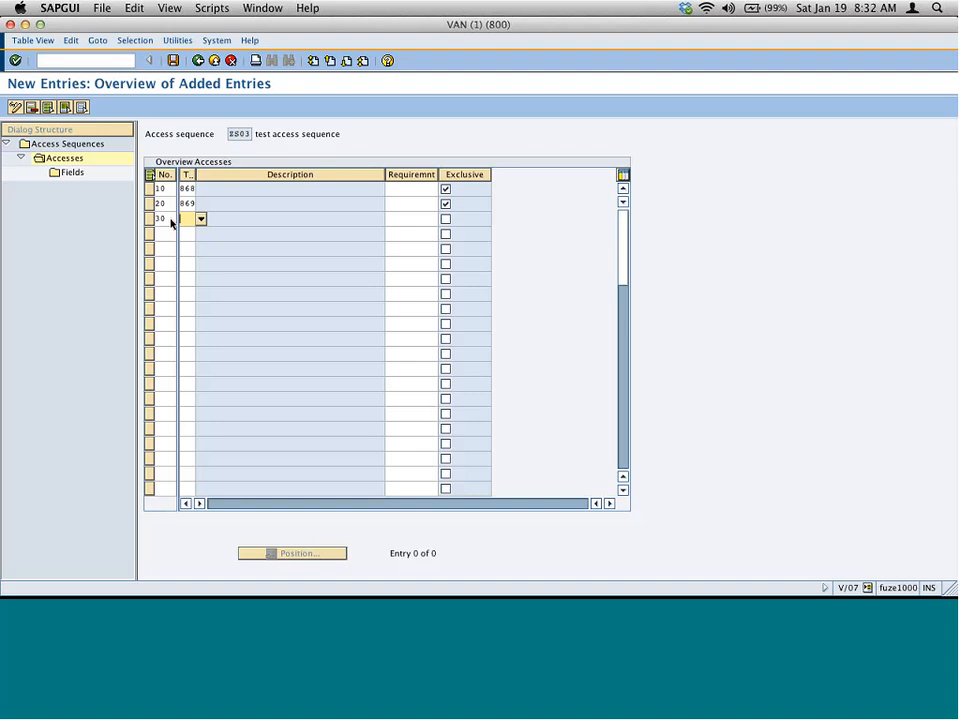
{"action": "type", "text": "867"}
{"action": "key", "text": "Tab"}
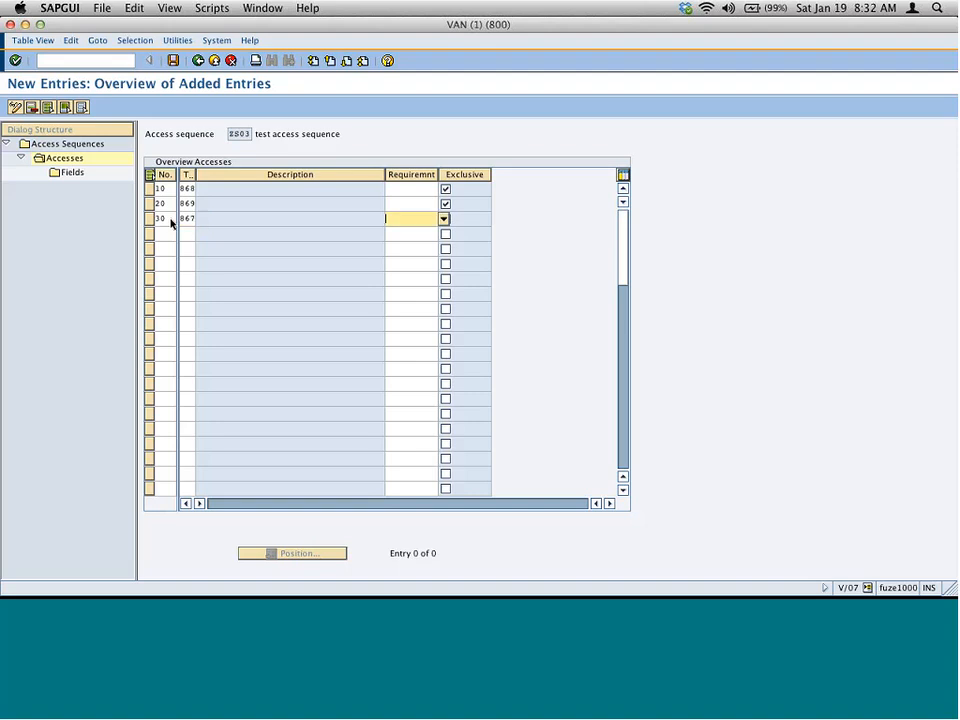
{"action": "key", "text": "Tab"}
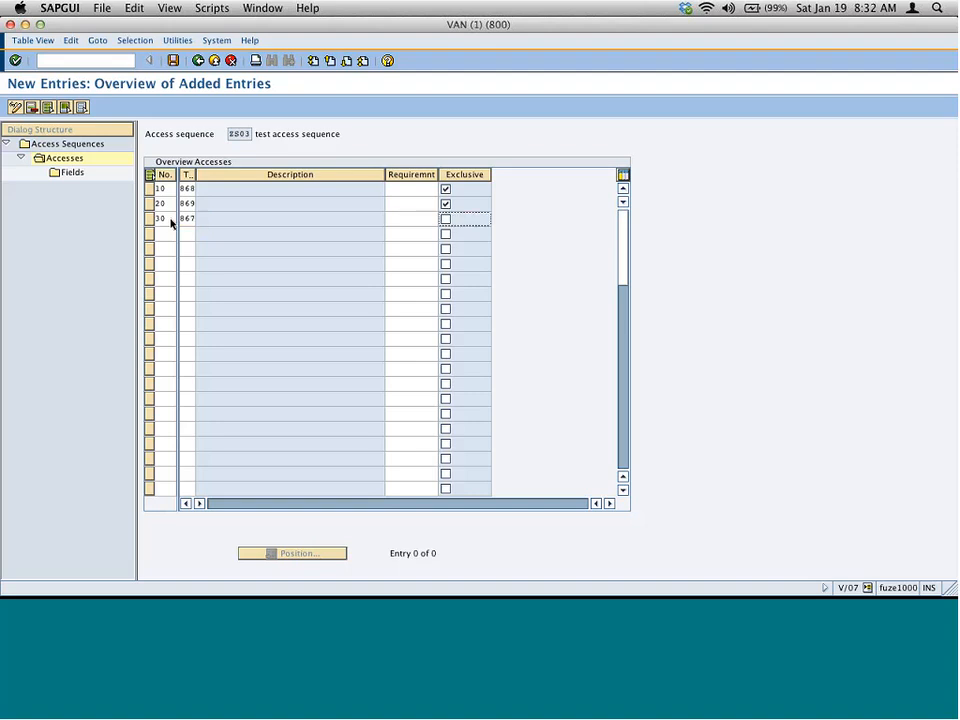
{"action": "key", "text": "space"}
- Switch to Curio and draw check marks beside the handwritten 868, 869 and 867 around the Logic paragraph
{"action": "key", "text": "super+Tab"}
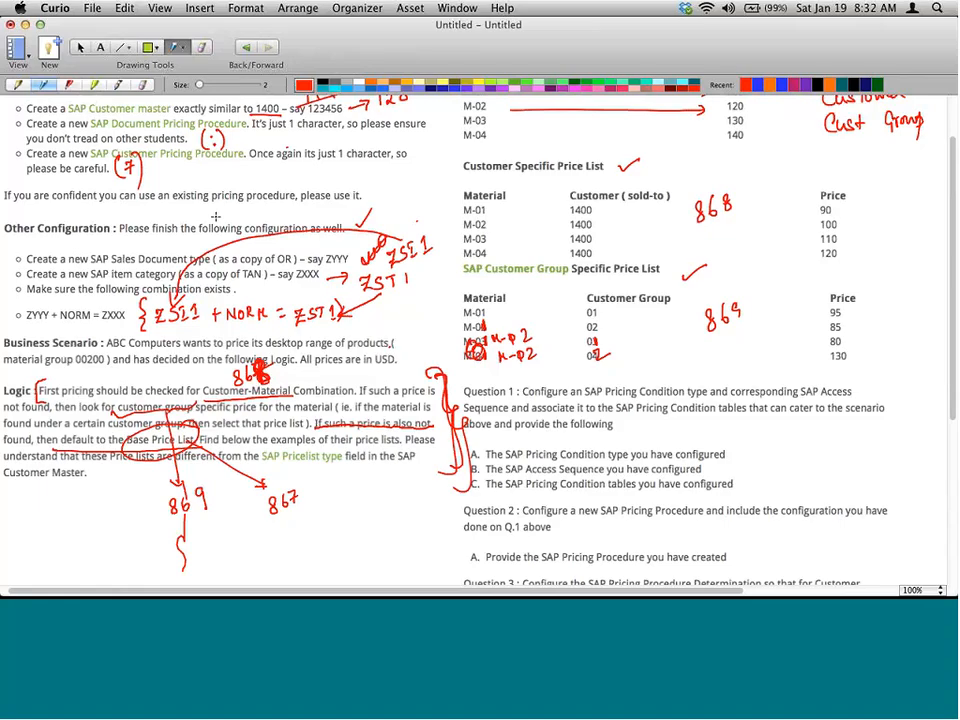
{"action": "left_click_drag", "start_coordinate": [252, 372], "coordinate": [268, 364]}
{"action": "left_click_drag", "start_coordinate": [210, 485], "coordinate": [224, 477]}
{"action": "left_click_drag", "start_coordinate": [324, 490], "coordinate": [336, 484]}
- Switch to SAPGUI, confirm the three accesses, and make the field assignment for access 10, widening the I/O column to inspect it
{"action": "key", "text": "super+Tab"}
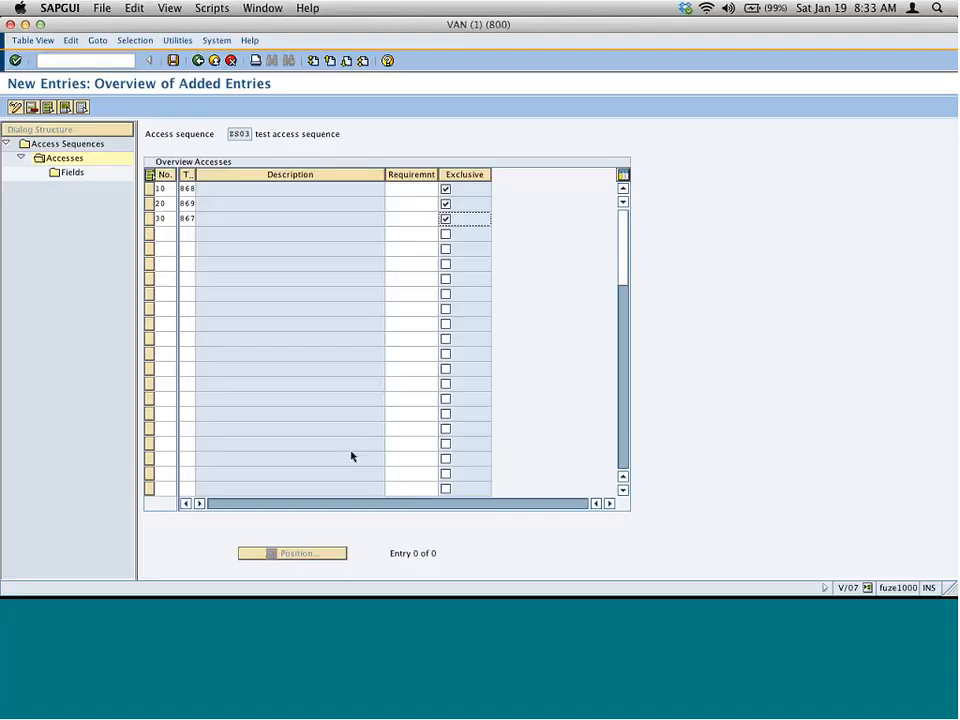
{"action": "key", "text": "Return"}
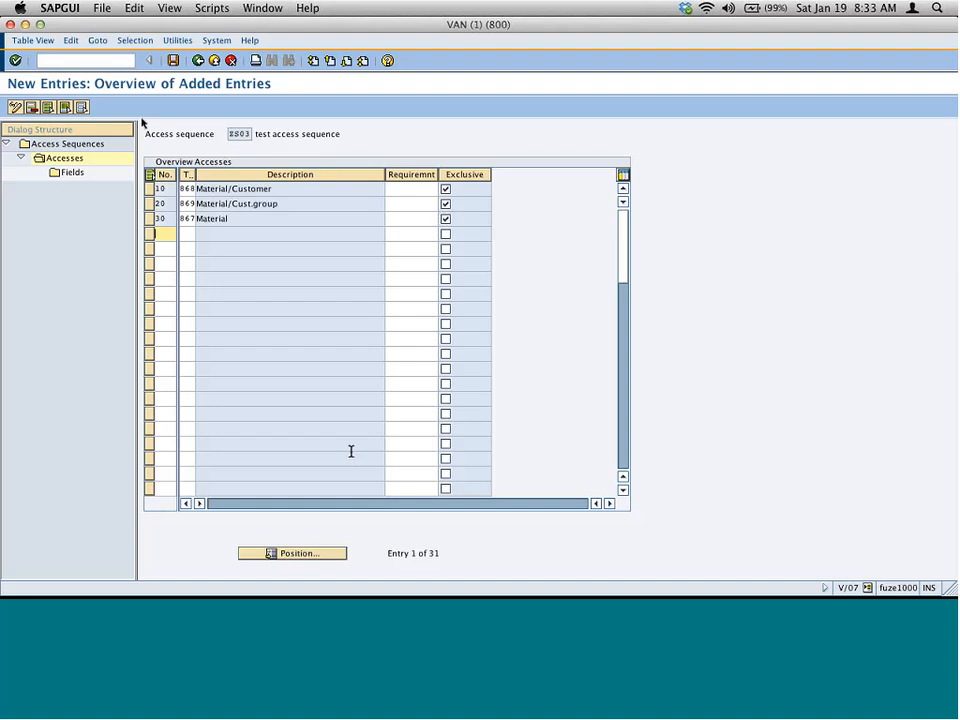
{"action": "left_click", "coordinate": [149, 189]}
{"action": "double_click", "coordinate": [68, 174]}
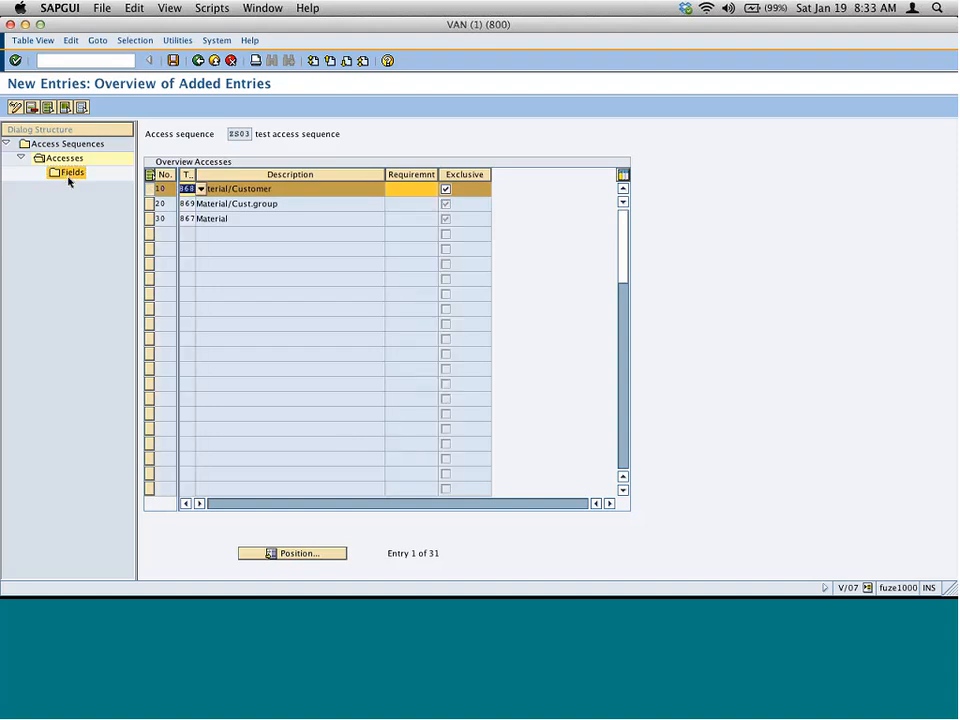
{"action": "left_click", "coordinate": [15, 61]}
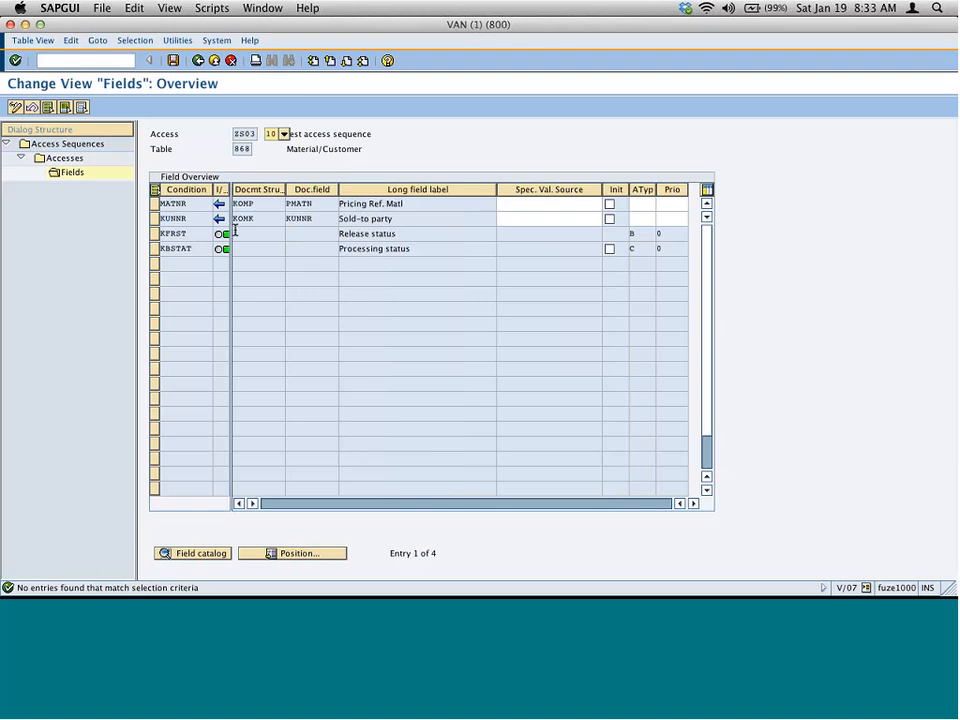
{"action": "left_click_drag", "start_coordinate": [230, 190], "coordinate": [254, 195]}
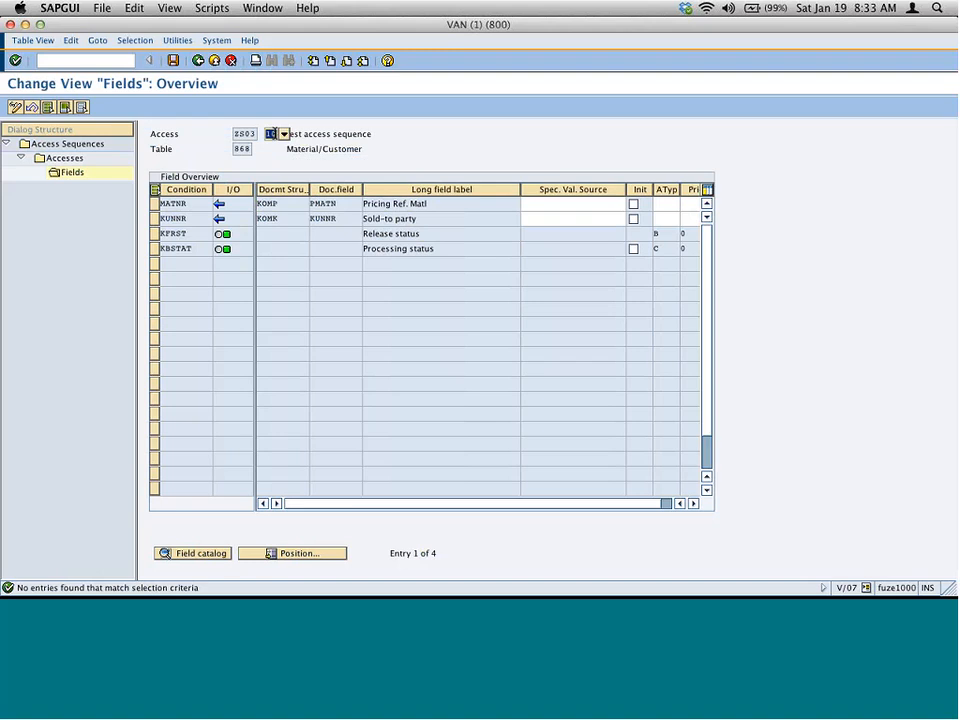
{"action": "left_click", "coordinate": [201, 61]}
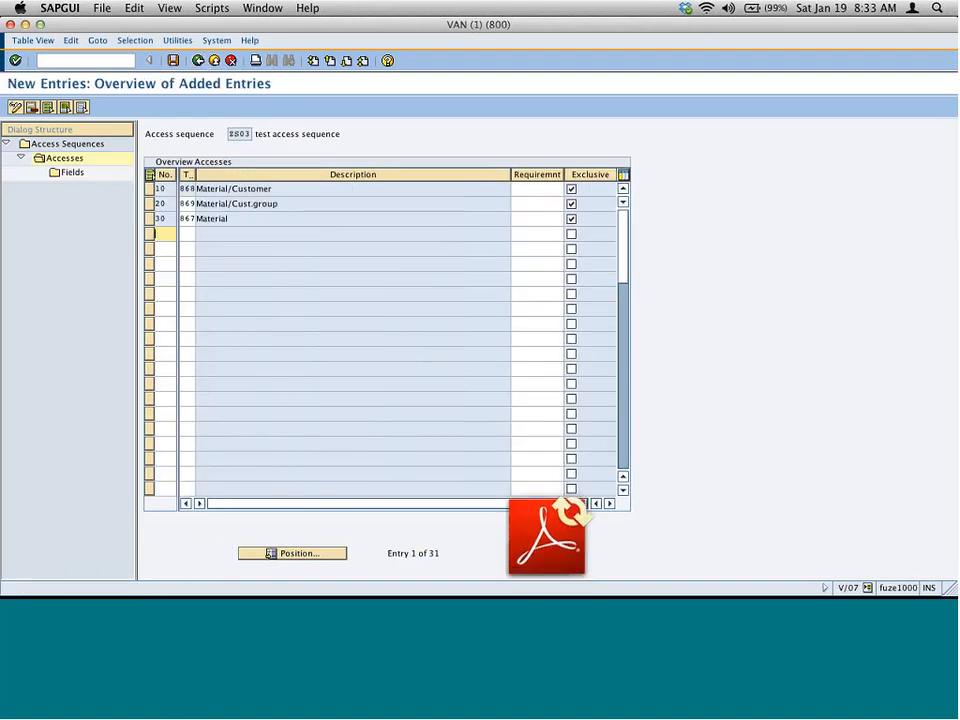
- Make the field assignment for access 20 with table 869 and return to the list of accesses
{"action": "left_click", "coordinate": [148, 203]}
{"action": "left_click", "coordinate": [73, 173]}
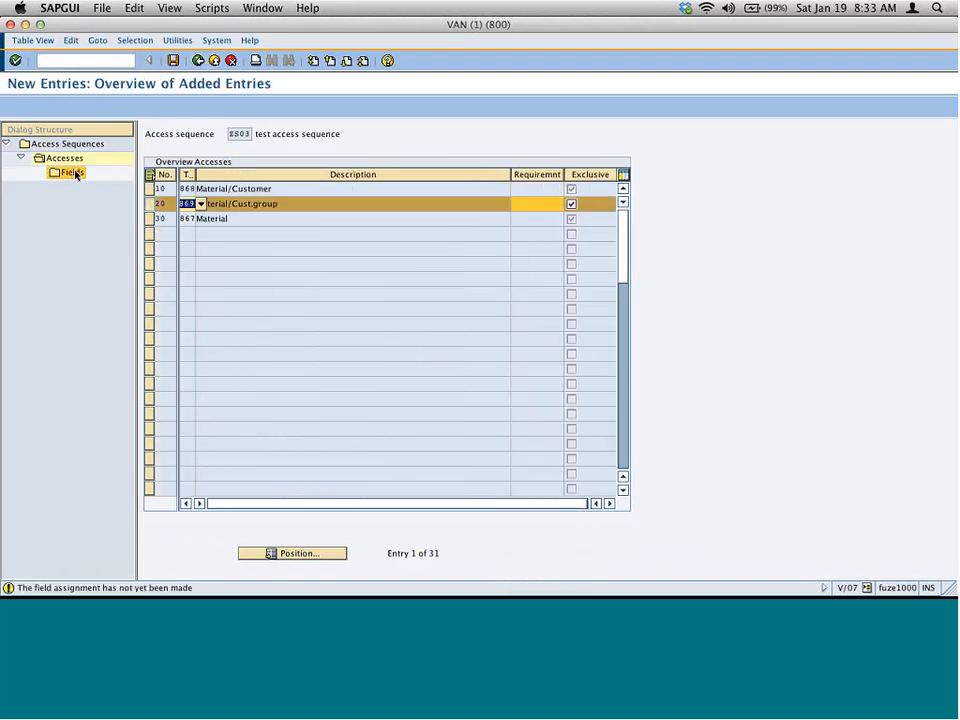
{"action": "left_click", "coordinate": [17, 61]}
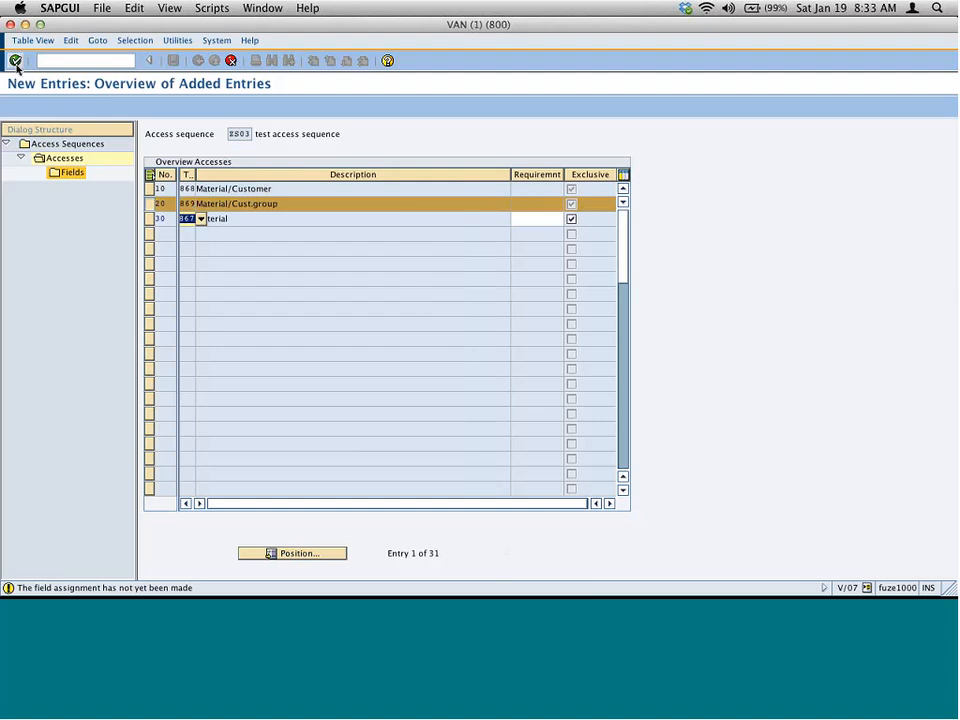
{"action": "left_click", "coordinate": [17, 61]}
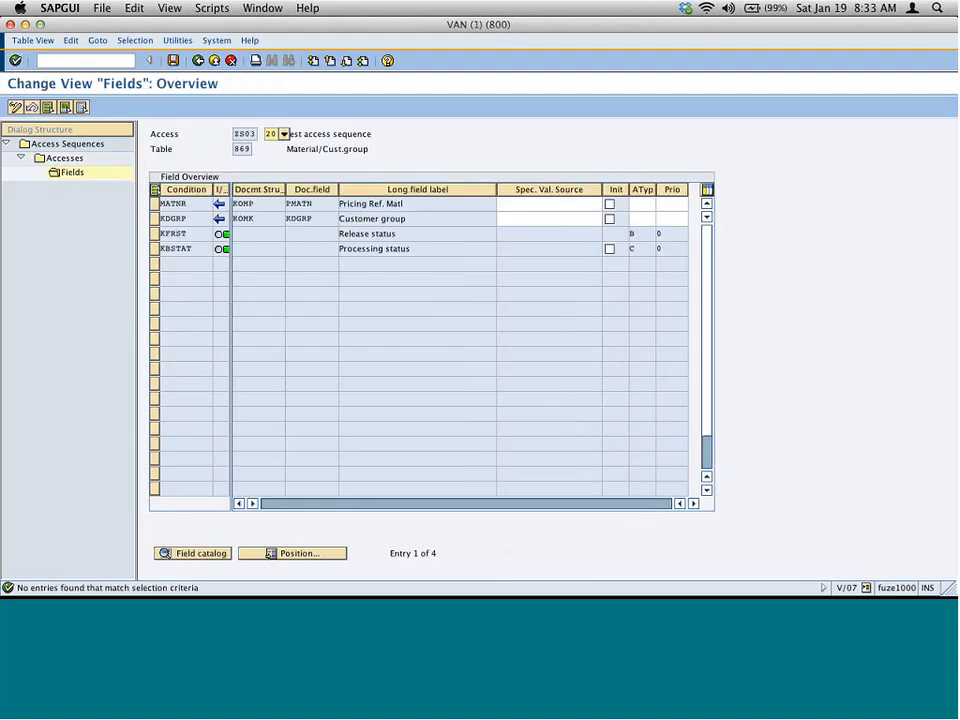
{"action": "left_click", "coordinate": [198, 62]}
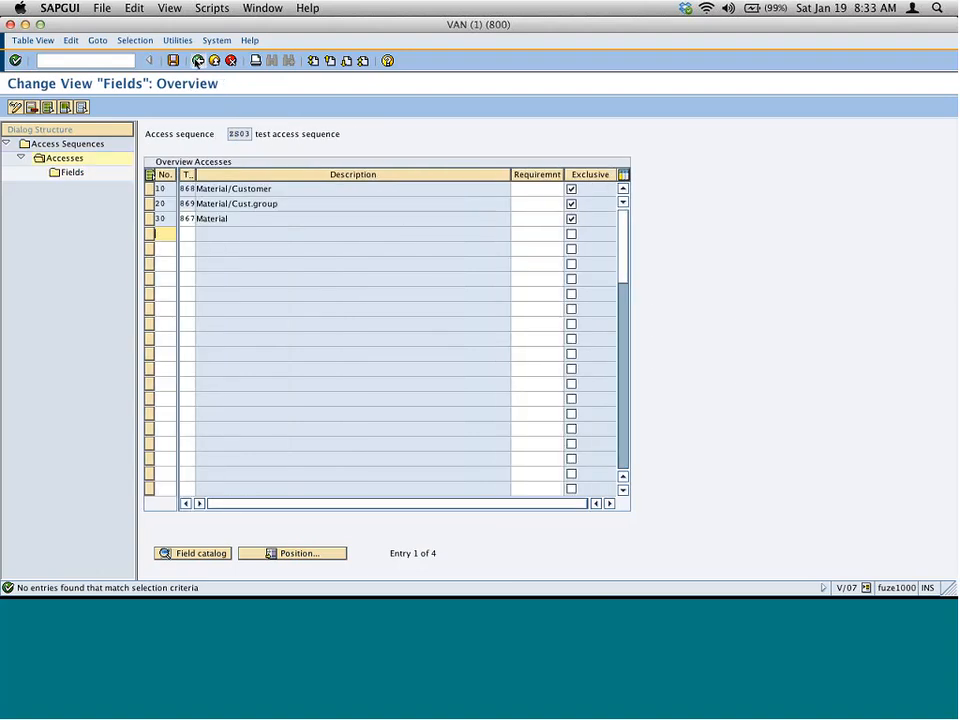
- Make the field assignment for access 30 with condition table 867
{"action": "left_click", "coordinate": [149, 219]}
{"action": "double_click", "coordinate": [77, 173]}
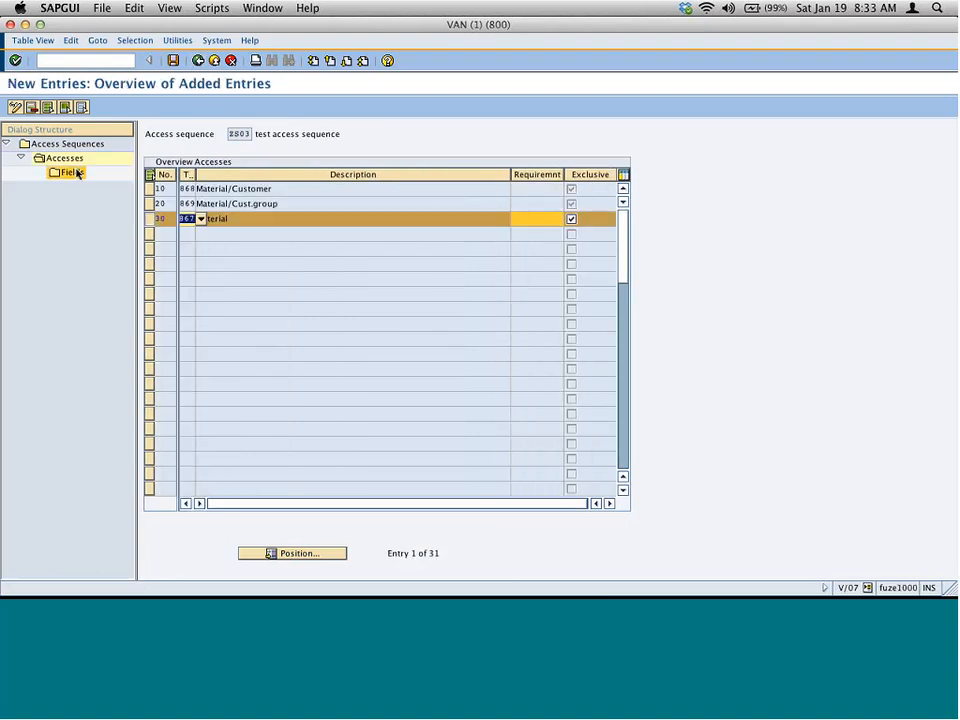
{"action": "left_click", "coordinate": [16, 61]}
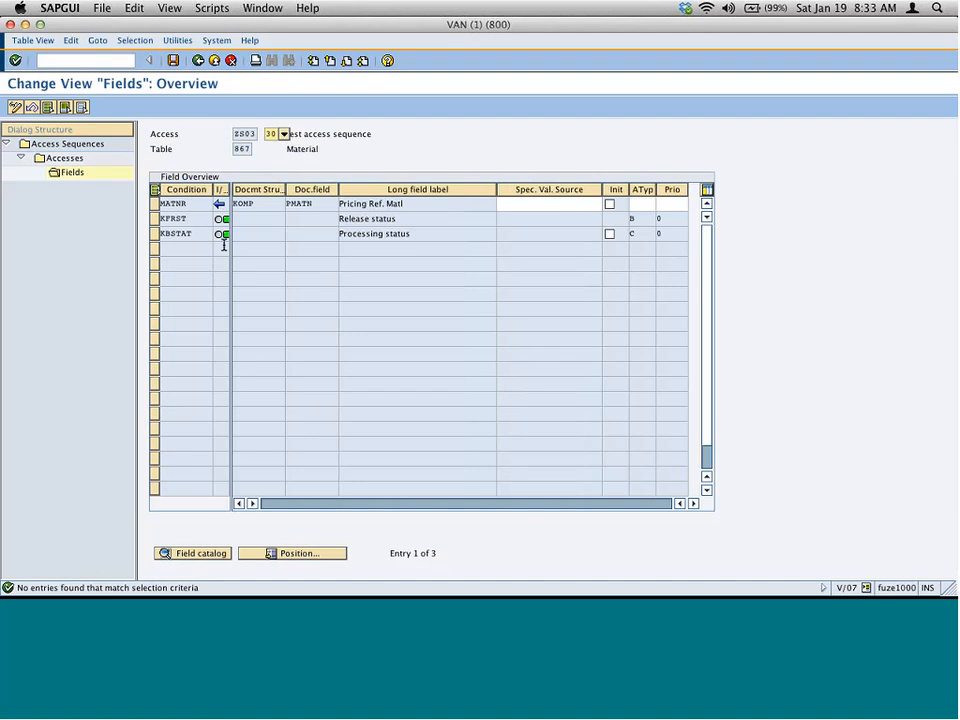
- Save access sequence ZS03 to the workbench request "create condition table 867" and return to the access sequence overview
{"action": "left_click", "coordinate": [173, 61]}
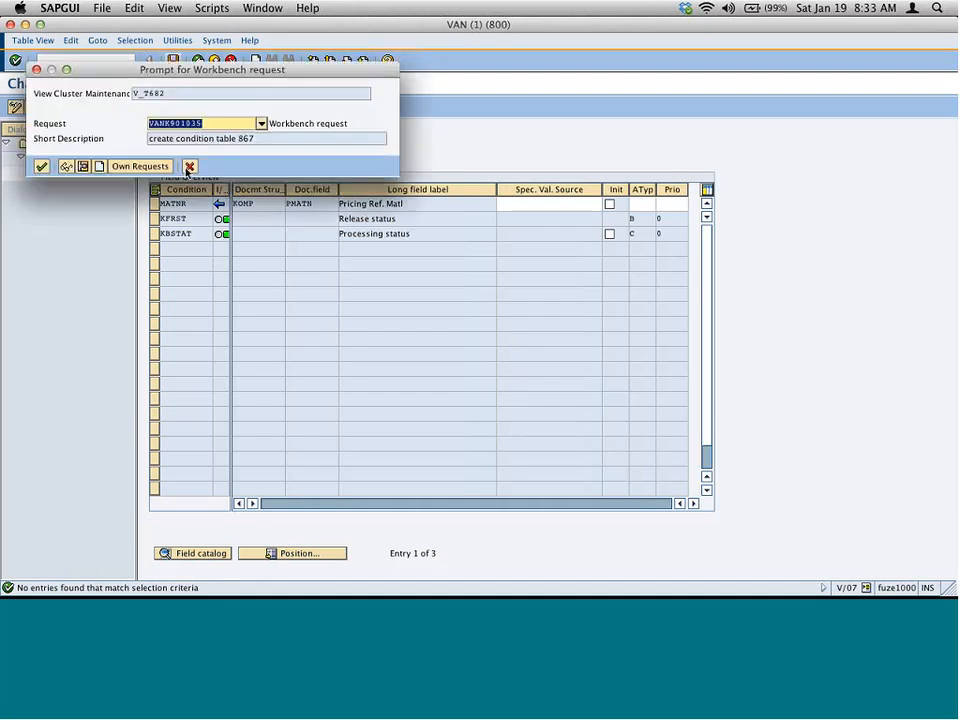
{"action": "left_click", "coordinate": [42, 166]}
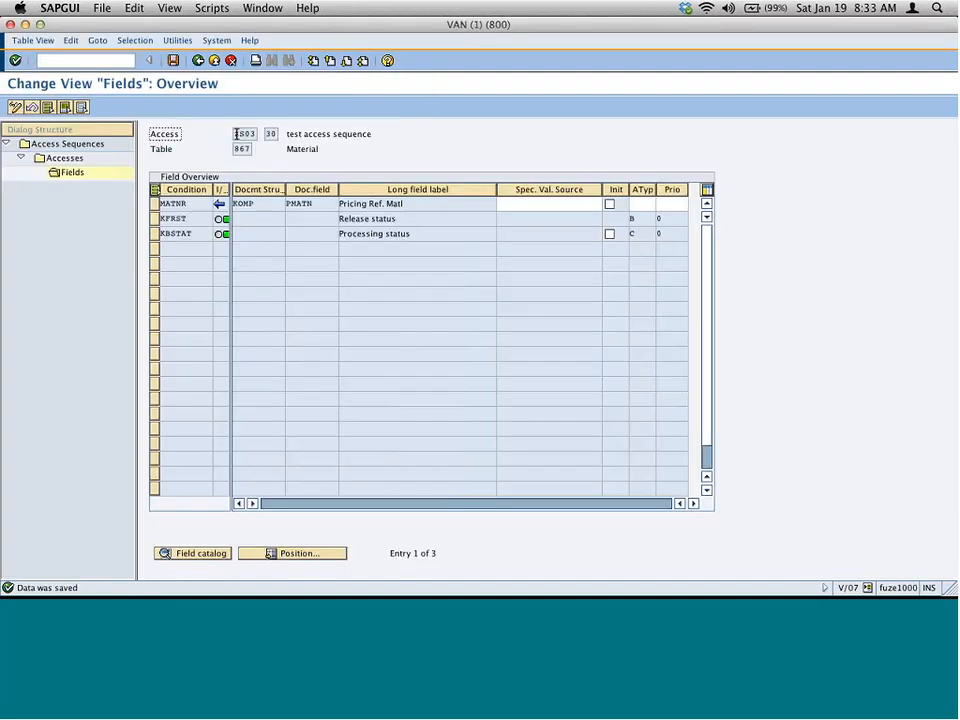
{"action": "left_click", "coordinate": [235, 133]}
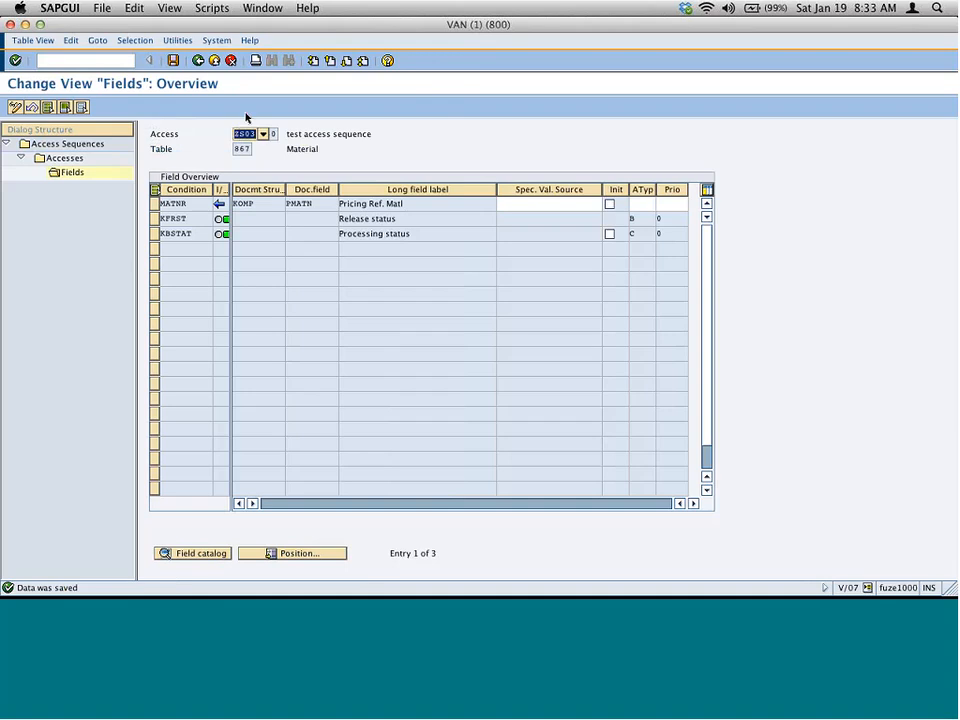
{"action": "left_click", "coordinate": [198, 61]}
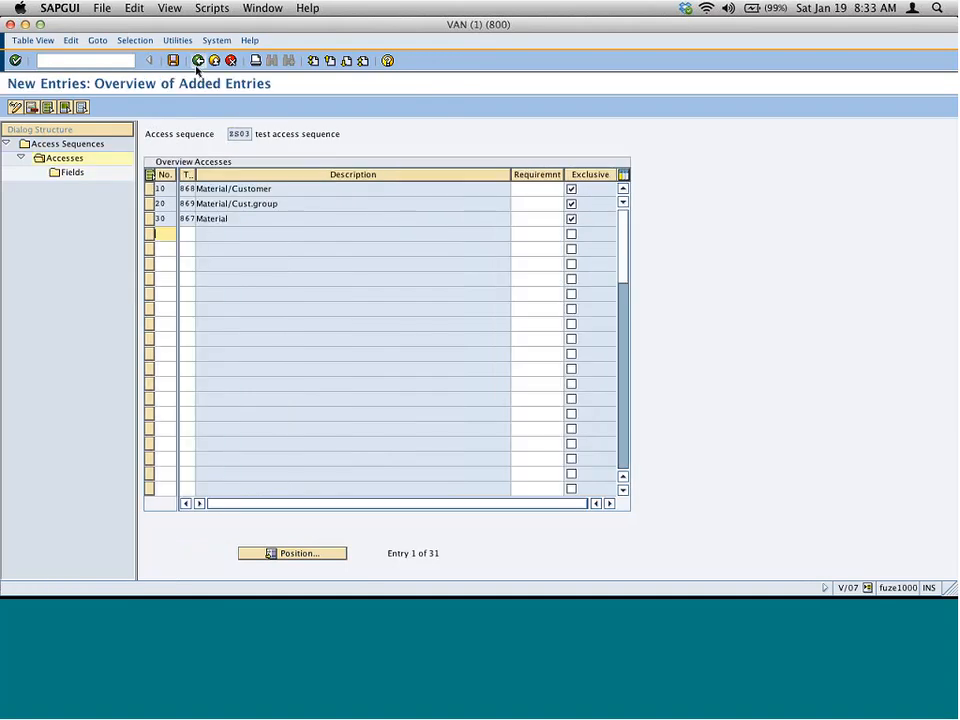
{"action": "left_click", "coordinate": [200, 62]}
{"action": "left_click", "coordinate": [209, 62]}
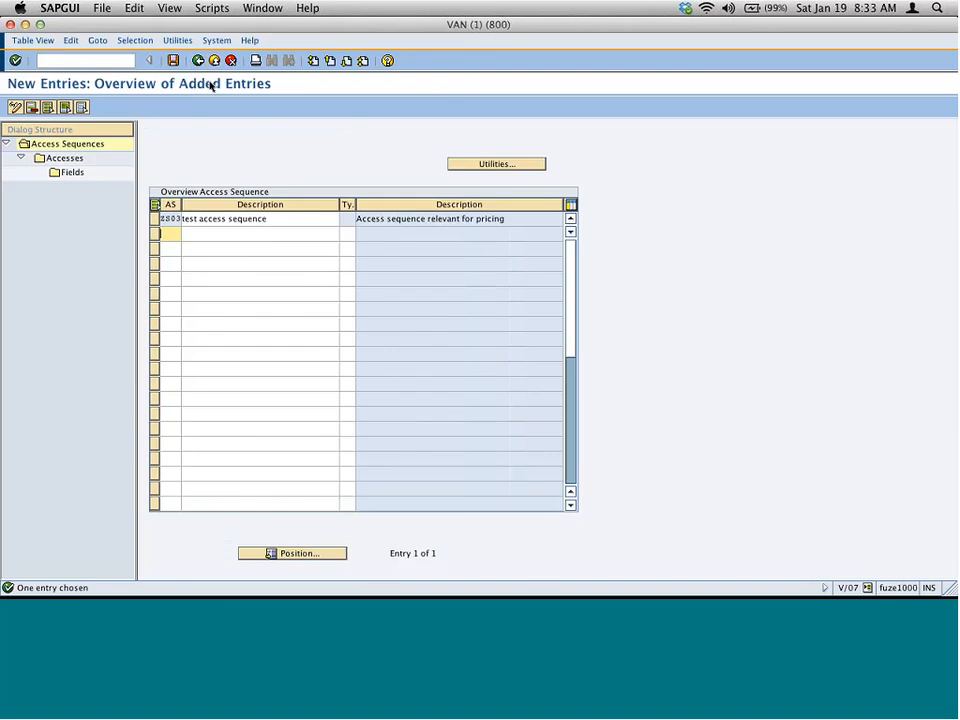
- Switch to Curio, draw a divider line below the Logic notes, and handwrite "Cond. Tables → 867, 868, 869" beneath it
{"action": "key", "text": "super+Tab"}
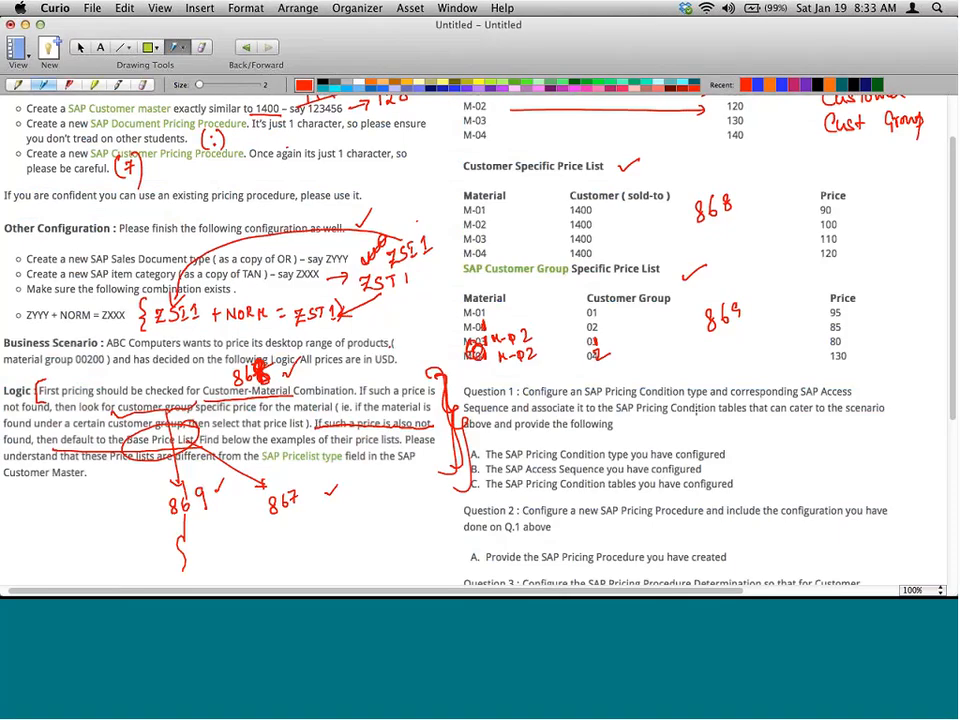
{"action": "scroll", "coordinate": [575, 484], "scroll_direction": "down", "scroll_amount": 3}
{"action": "scroll", "coordinate": [575, 484], "scroll_direction": "down", "scroll_amount": 5}
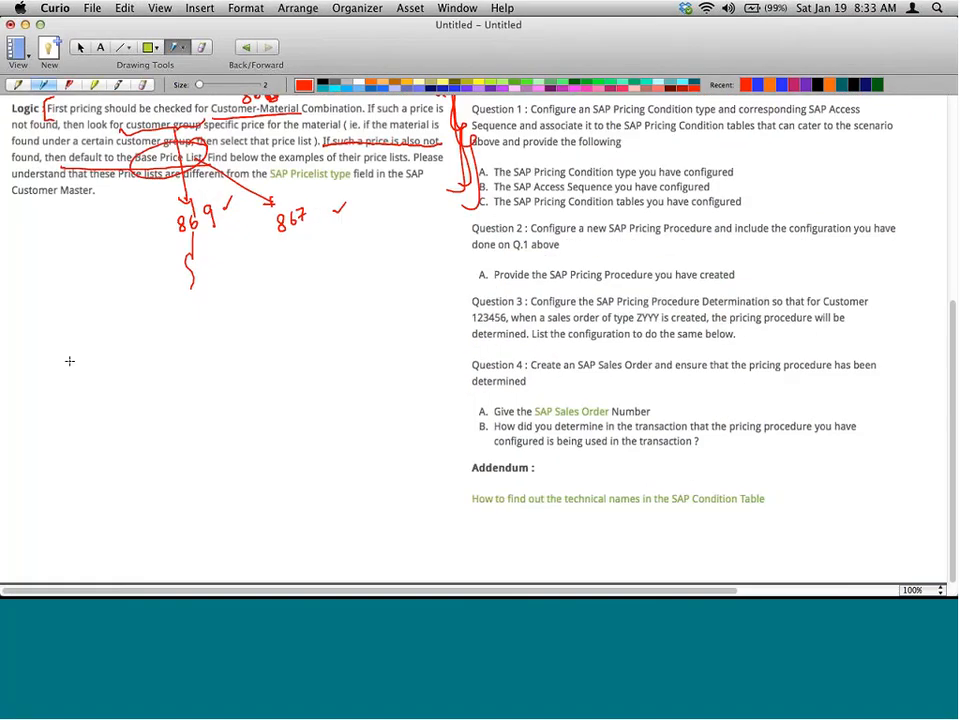
{"action": "left_click_drag", "start_coordinate": [16, 315], "coordinate": [385, 296]}
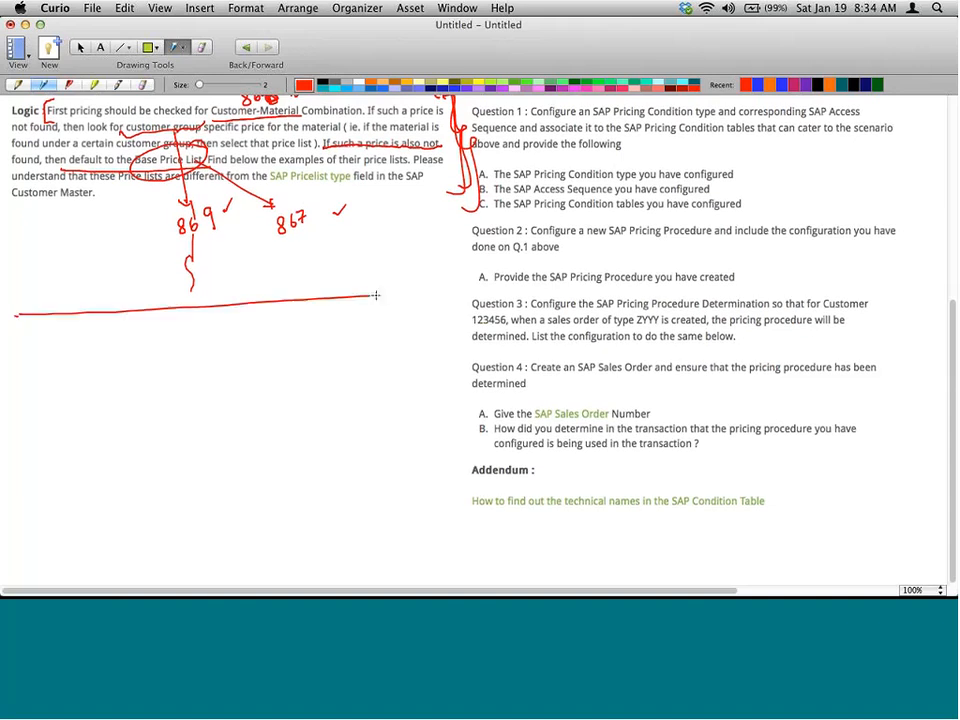
{"action": "mouse_move", "coordinate": [50, 326]}
{"action": "left_mouse_down"}
{"action": "mouse_move", "coordinate": [52, 340]}
{"action": "mouse_move", "coordinate": [113, 331]}
{"action": "mouse_move", "coordinate": [232, 337]}
{"action": "left_mouse_up"}
{"action": "mouse_move", "coordinate": [242, 322]}
{"action": "left_mouse_down"}
{"action": "mouse_move", "coordinate": [250, 322]}
{"action": "mouse_move", "coordinate": [245, 337]}
{"action": "left_mouse_up"}
{"action": "left_click_drag", "start_coordinate": [258, 333], "coordinate": [256, 340]}
{"action": "mouse_move", "coordinate": [269, 318]}
{"action": "left_mouse_down"}
{"action": "mouse_move", "coordinate": [262, 330]}
{"action": "mouse_move", "coordinate": [312, 320]}
{"action": "mouse_move", "coordinate": [345, 328]}
{"action": "left_mouse_up"}
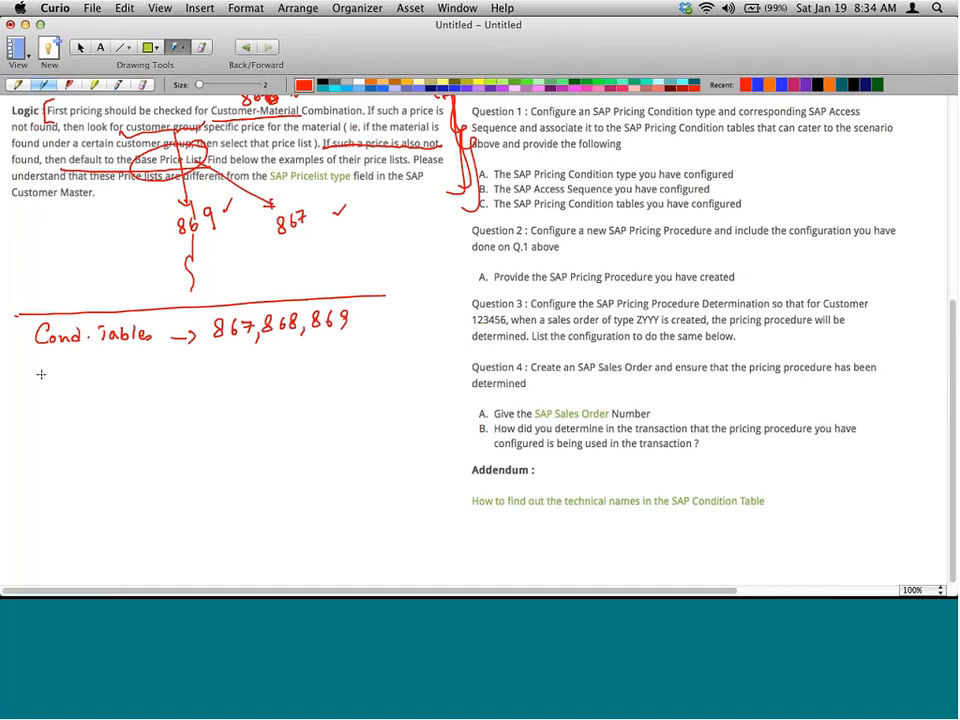
- Handwrite "Access Seq → ZS03" below the condition tables line, followed by "Cond. Type →" with no value
{"action": "mouse_move", "coordinate": [43, 384]}
{"action": "left_mouse_down"}
{"action": "mouse_move", "coordinate": [105, 372]}
{"action": "mouse_move", "coordinate": [152, 384]}
{"action": "left_mouse_up"}
{"action": "left_click_drag", "start_coordinate": [181, 372], "coordinate": [201, 371]}
{"action": "mouse_move", "coordinate": [193, 365]}
{"action": "left_mouse_down"}
{"action": "mouse_move", "coordinate": [194, 375]}
{"action": "mouse_move", "coordinate": [236, 372]}
{"action": "left_mouse_up"}
{"action": "mouse_move", "coordinate": [240, 361]}
{"action": "left_mouse_down"}
{"action": "mouse_move", "coordinate": [245, 371]}
{"action": "mouse_move", "coordinate": [276, 369]}
{"action": "left_mouse_up"}
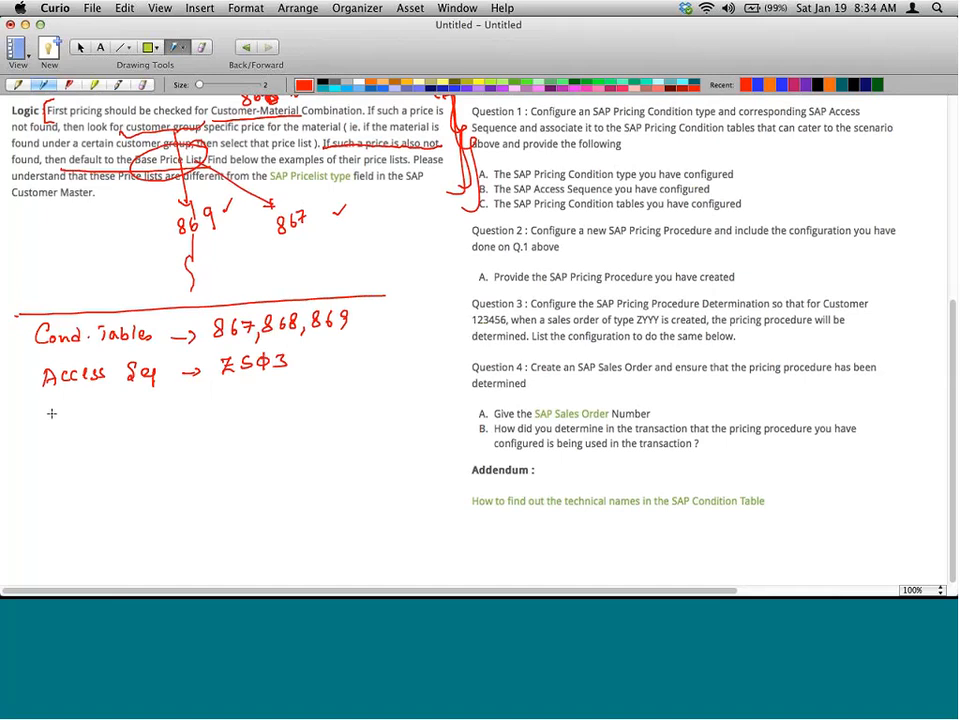
{"action": "mouse_move", "coordinate": [51, 403]}
{"action": "left_mouse_down"}
{"action": "mouse_move", "coordinate": [55, 417]}
{"action": "mouse_move", "coordinate": [103, 412]}
{"action": "mouse_move", "coordinate": [110, 428]}
{"action": "mouse_move", "coordinate": [209, 414]}
{"action": "left_mouse_up"}
{"action": "left_click_drag", "start_coordinate": [199, 405], "coordinate": [193, 420]}
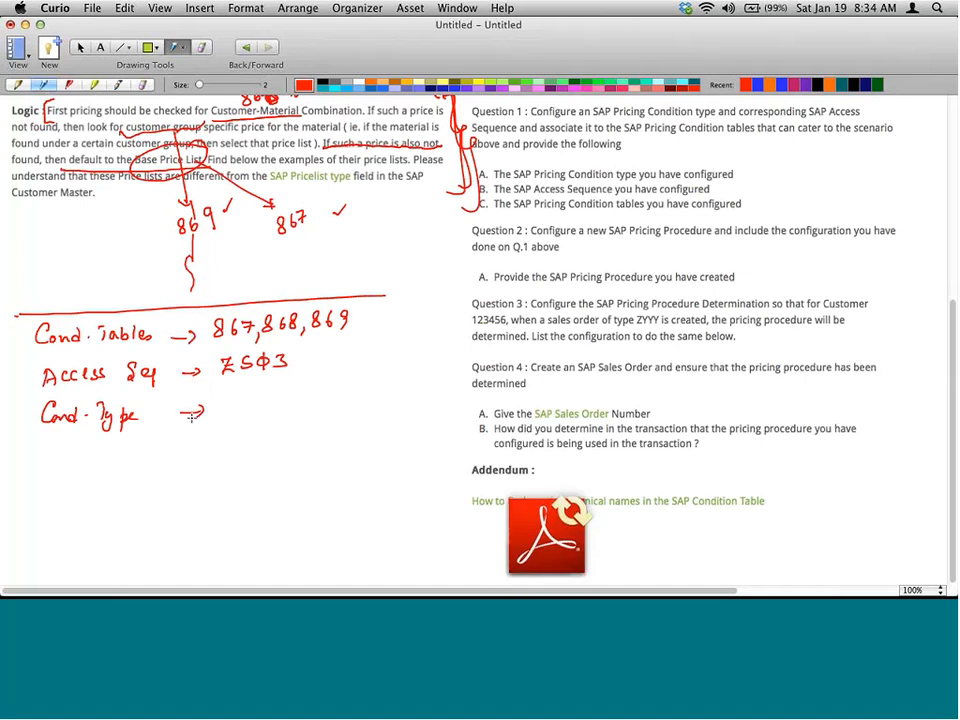
- Switch to SAPGUI and leave access sequence maintenance for the Maintain Pricing screen
{"action": "key", "text": "super+Tab"}
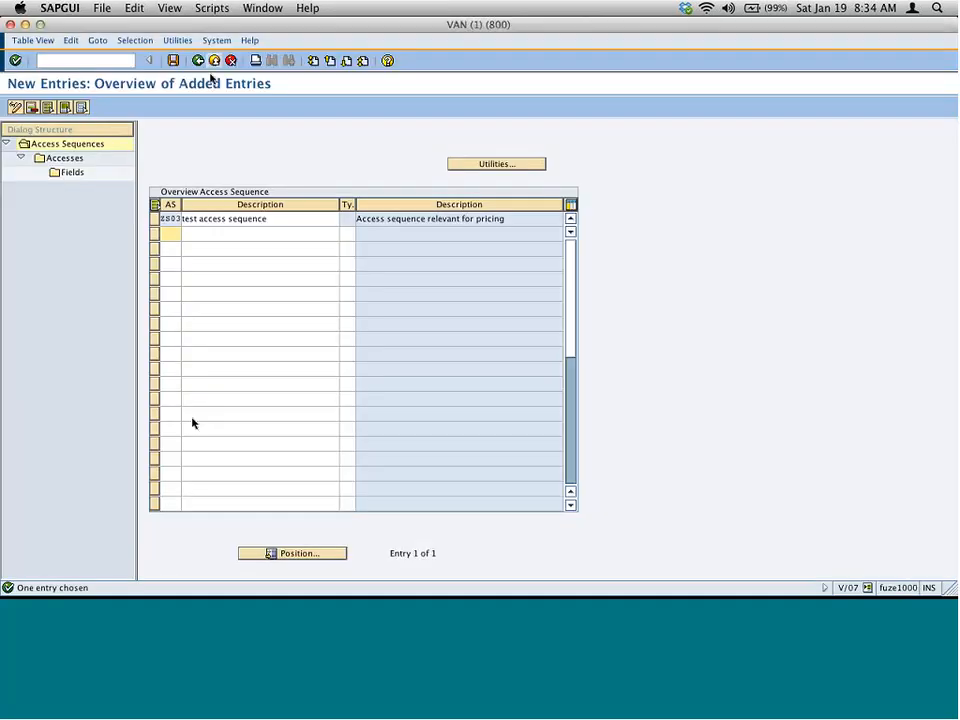
{"action": "left_click", "coordinate": [200, 61]}
{"action": "left_click", "coordinate": [200, 61]}
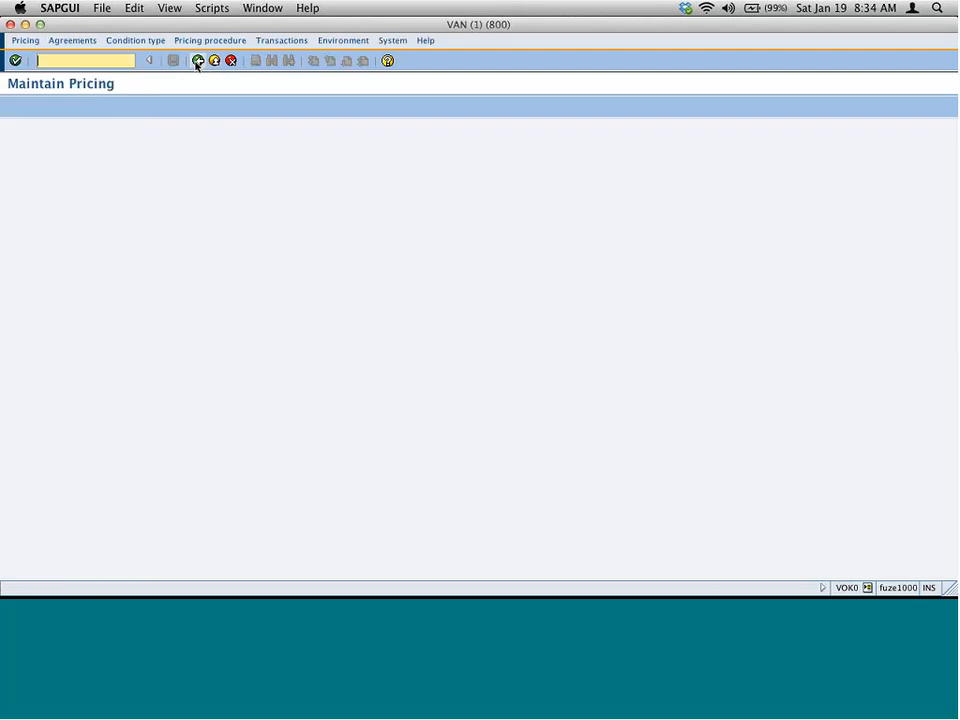
- Switch to Curio and review the exercise's pricing logic and price lists
{"action": "key", "text": "super+Tab"}
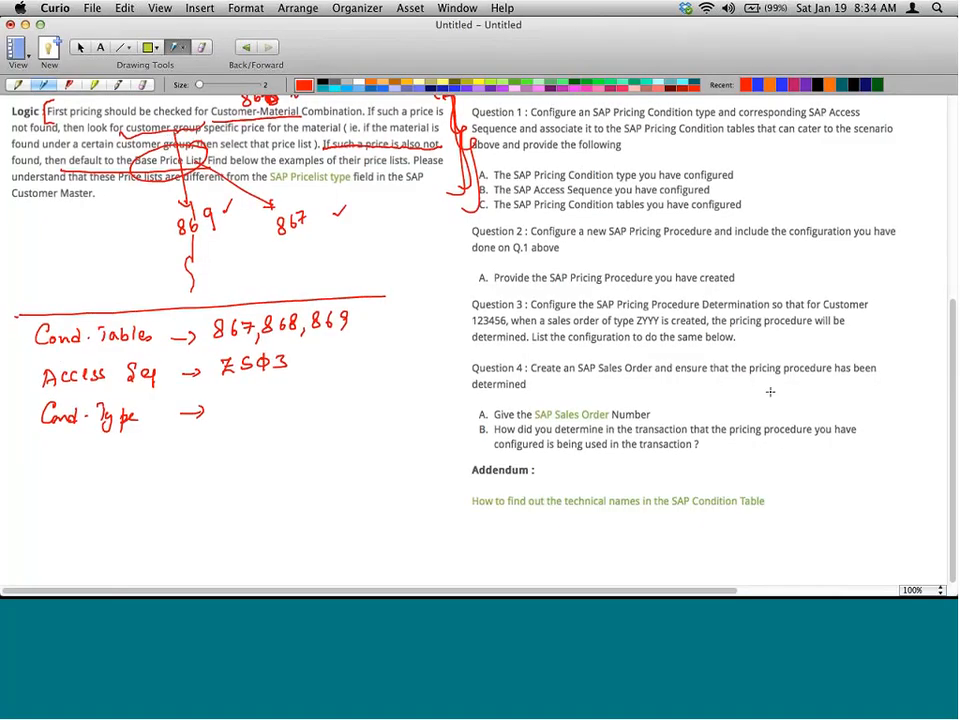
{"action": "scroll", "coordinate": [768, 392], "scroll_direction": "up", "scroll_amount": 8}
{"action": "scroll", "coordinate": [770, 392], "scroll_direction": "up", "scroll_amount": 3}
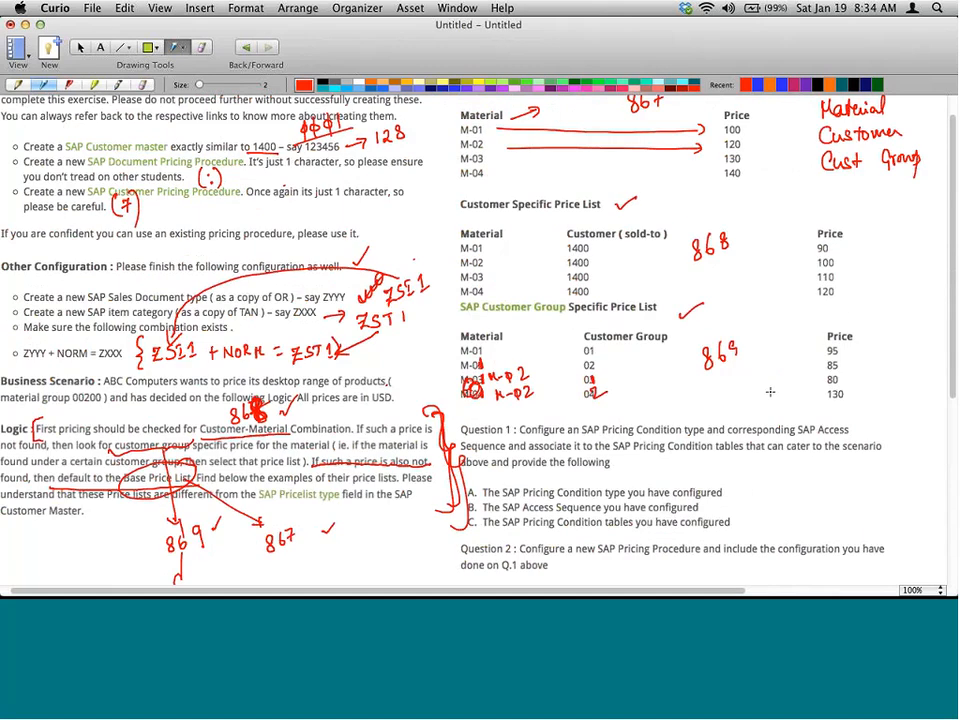
- Switch to SAPGUI and open the definition of pricing condition types
{"action": "key", "text": "super+Tab"}
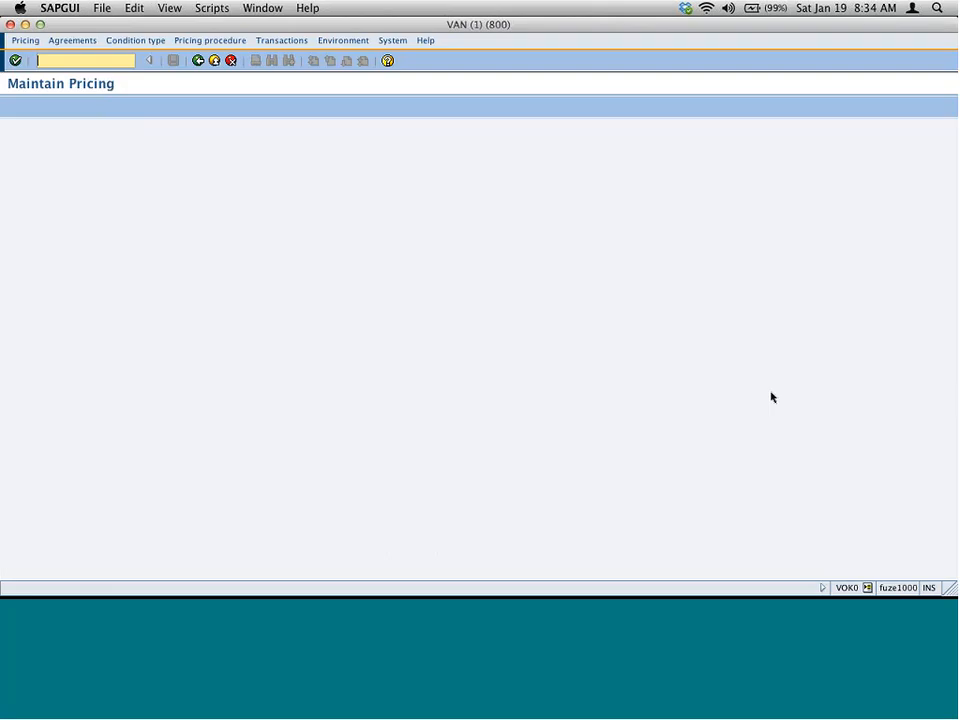
{"action": "left_click", "coordinate": [154, 43]}
{"action": "mouse_move", "coordinate": [165, 72]}
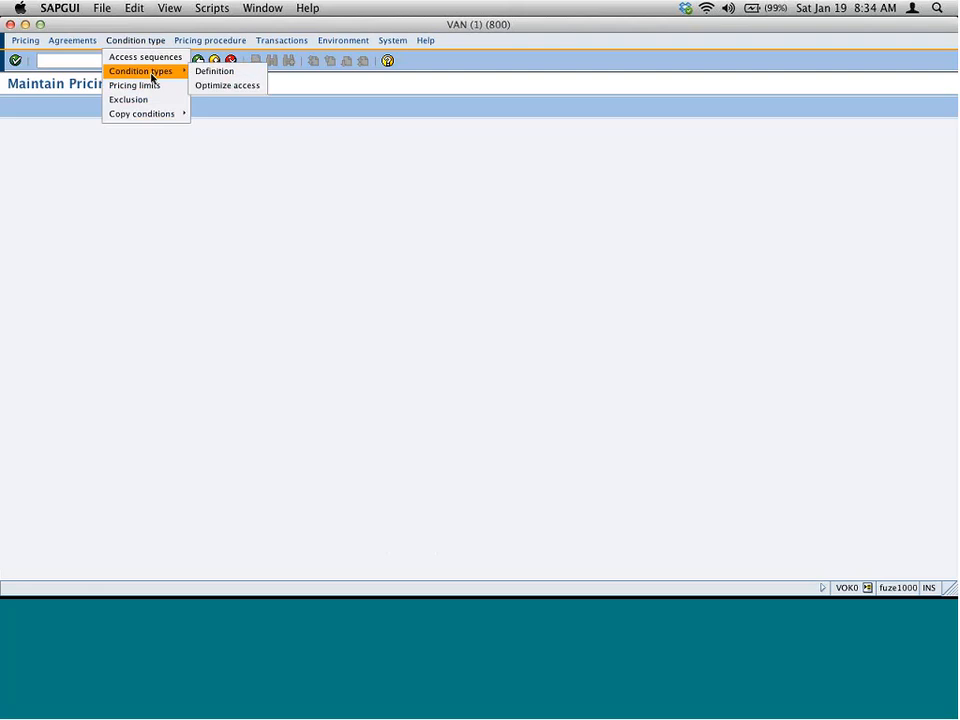
{"action": "left_click", "coordinate": [240, 72]}
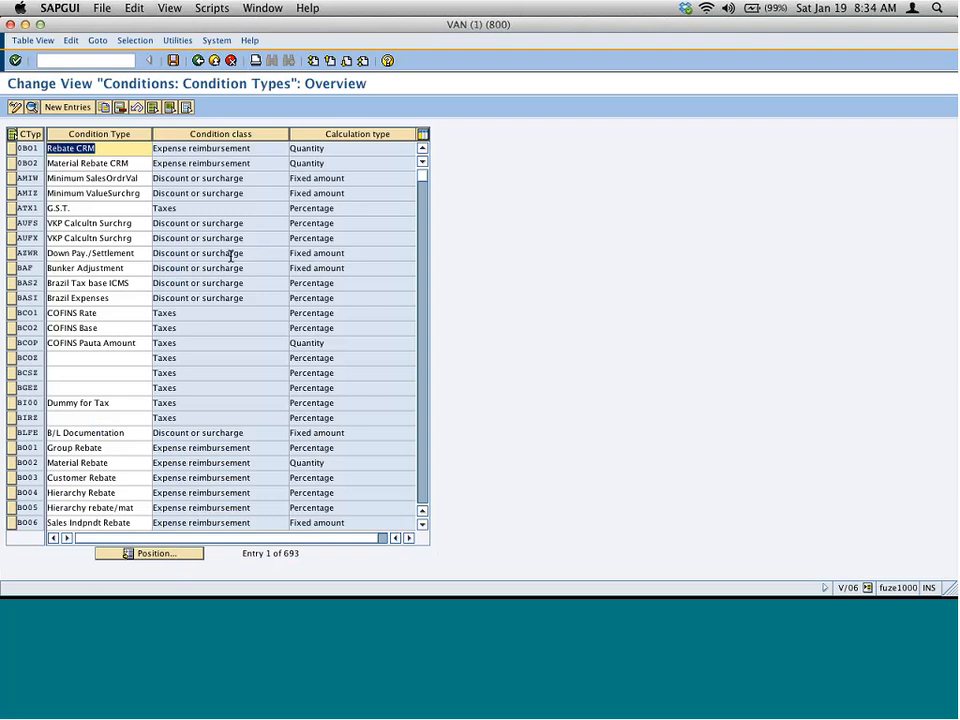
- Copy condition type PR00 as ZS03 with access sequence ZS03 and save it under the proposed customizing request
{"action": "left_click", "coordinate": [194, 555]}
{"action": "type", "text": "pr"}
{"action": "key", "text": "Return"}
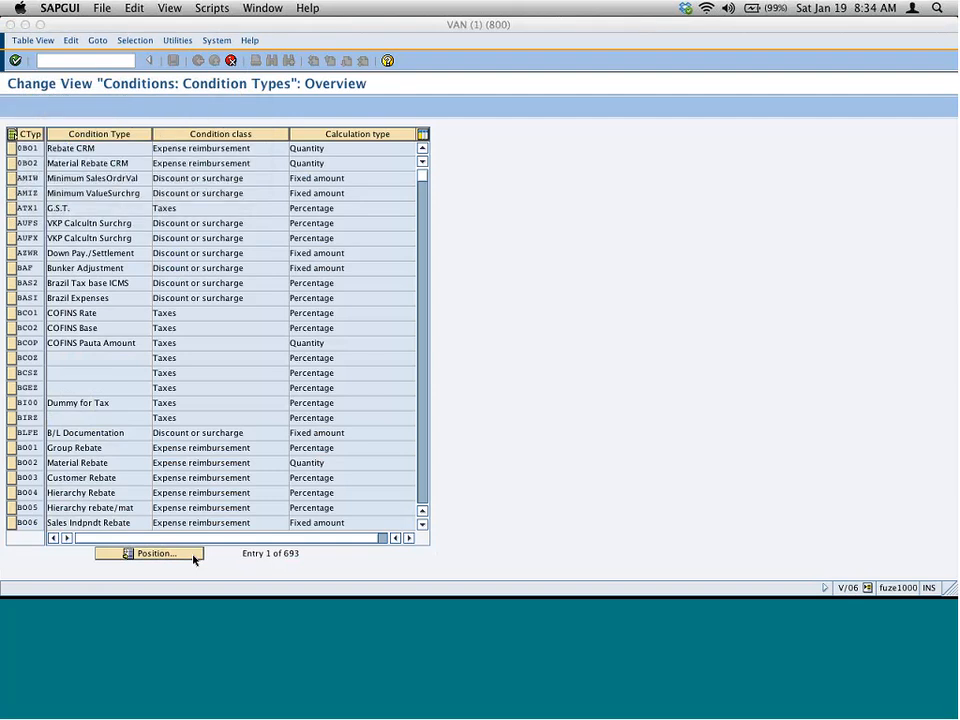
{"action": "left_click", "coordinate": [12, 149]}
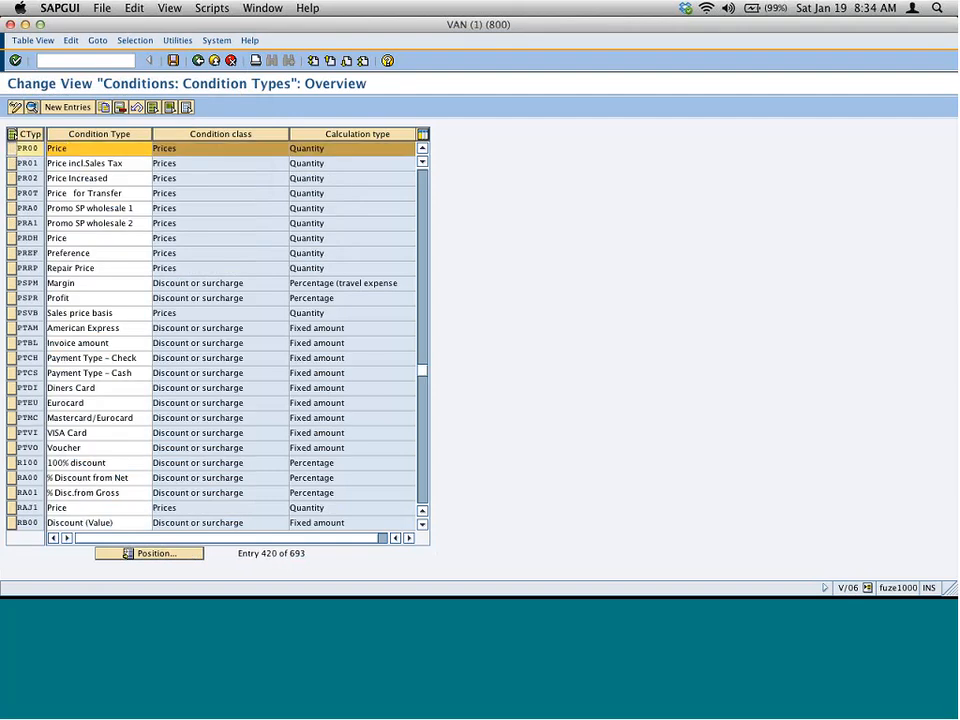
{"action": "left_click", "coordinate": [30, 107]}
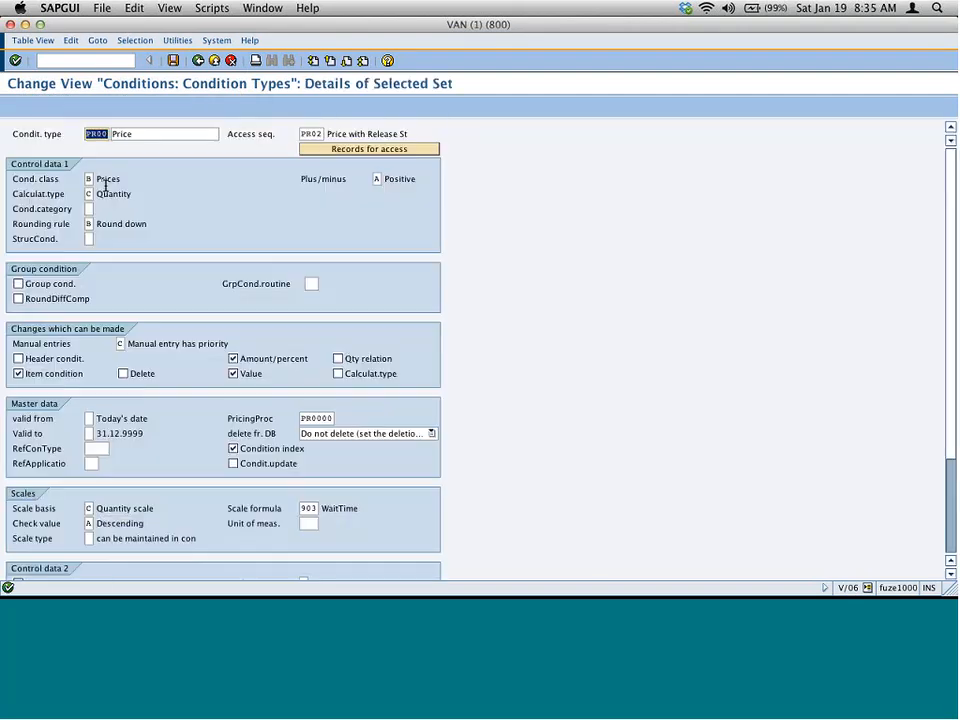
{"action": "type", "text": "ZS03"}
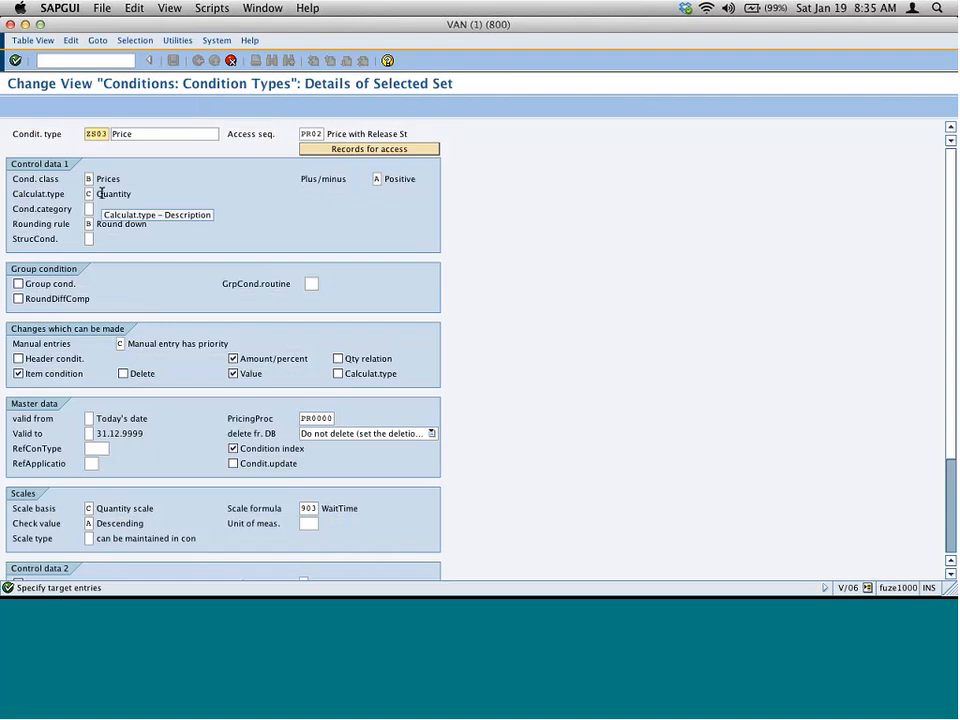
{"action": "key", "text": "Tab"}
{"action": "type", "text": "ZS"}
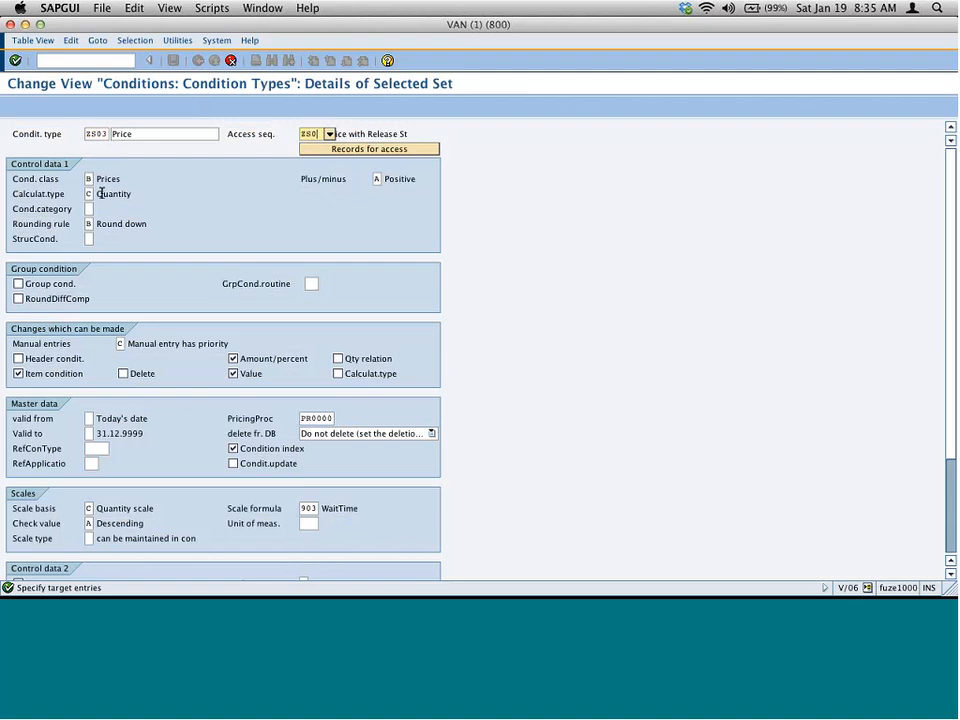
{"action": "type", "text": "03"}
{"action": "double_click", "coordinate": [302, 134]}
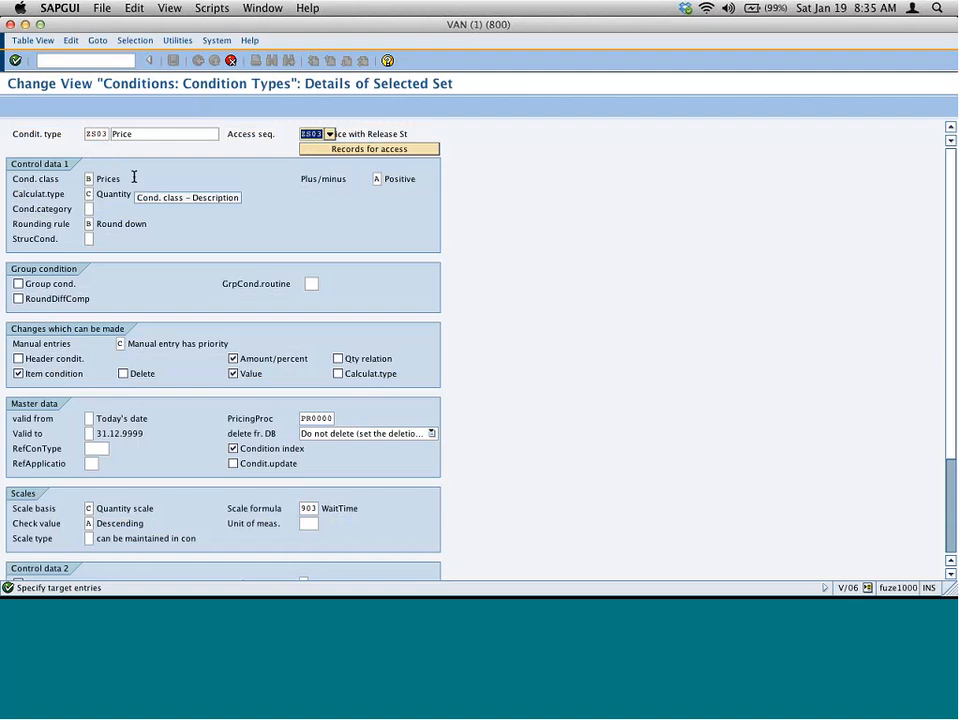
{"action": "key", "text": "Return"}
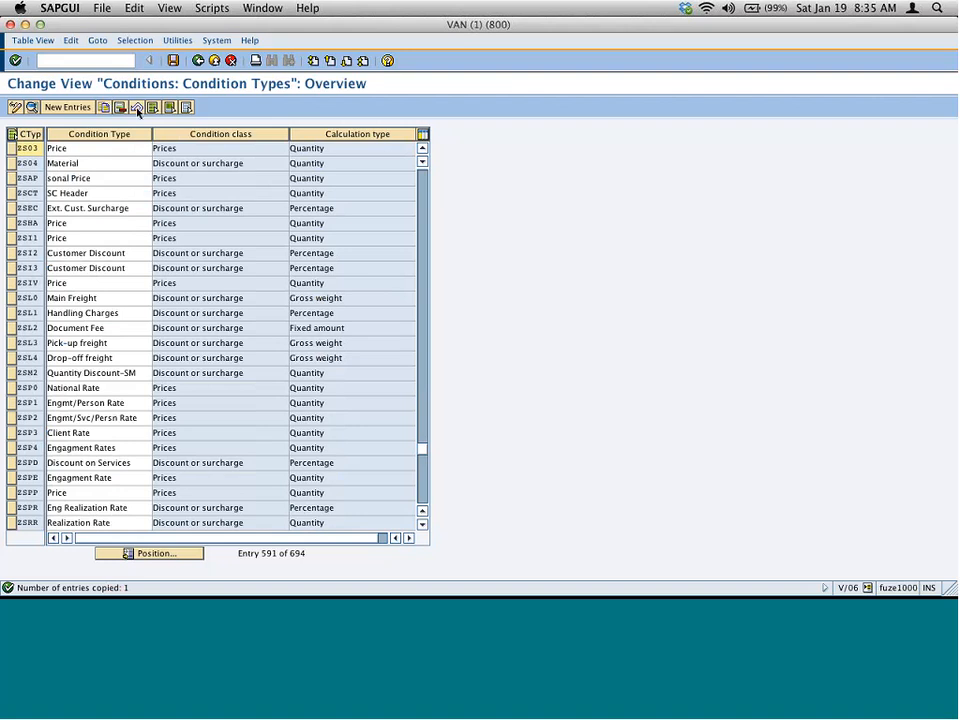
{"action": "left_click", "coordinate": [175, 63]}
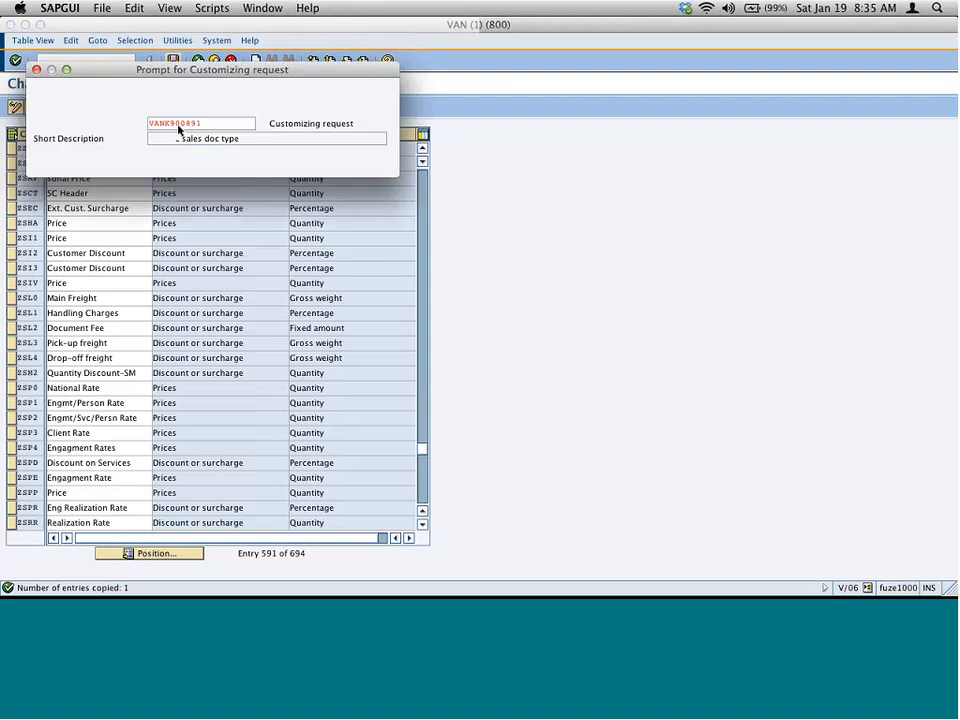
{"action": "left_click", "coordinate": [40, 163]}
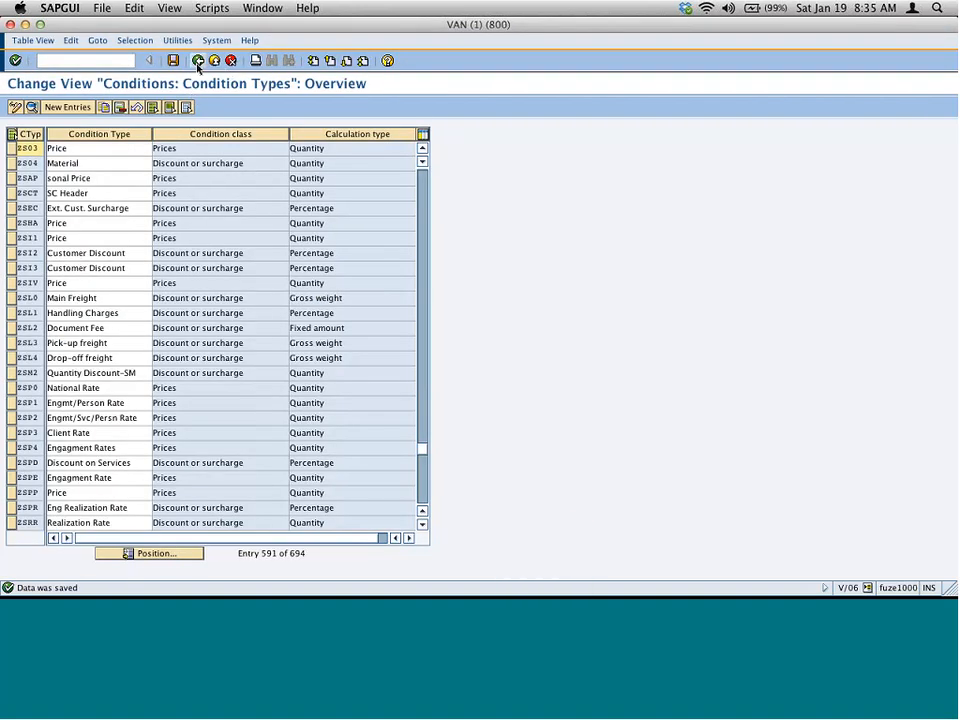
- Switch to Curio and handwrite "ZS03 (Copy for PR00)" beside the Cond. Type note below the pricing logic
{"action": "key", "text": "super+Tab"}
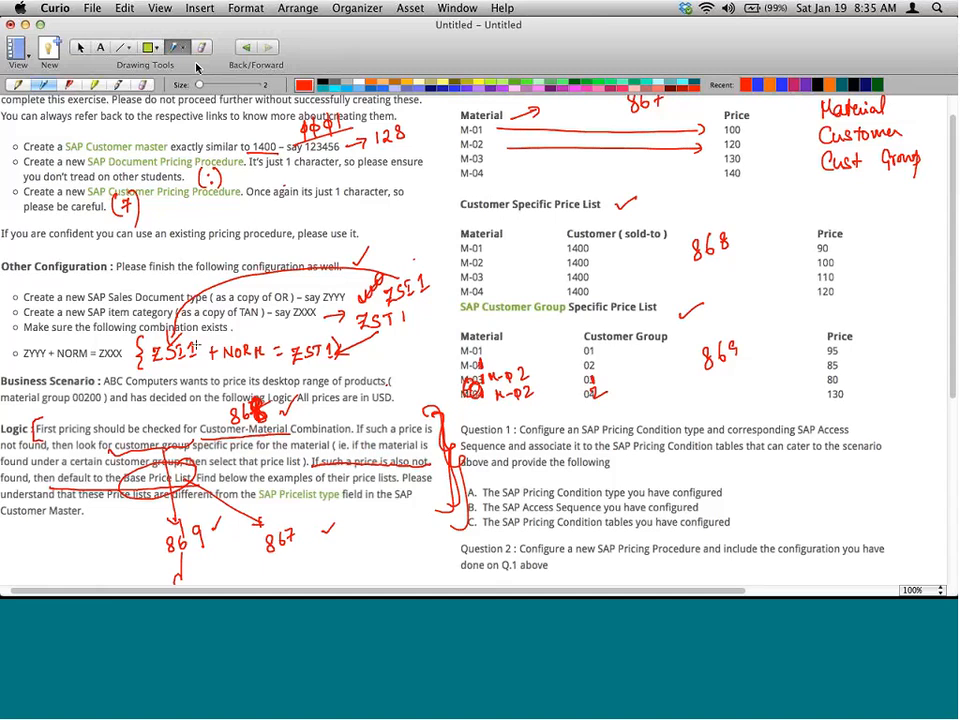
{"action": "scroll", "coordinate": [197, 345], "scroll_direction": "down", "scroll_amount": 1}
{"action": "scroll", "coordinate": [197, 345], "scroll_direction": "down", "scroll_amount": 5}
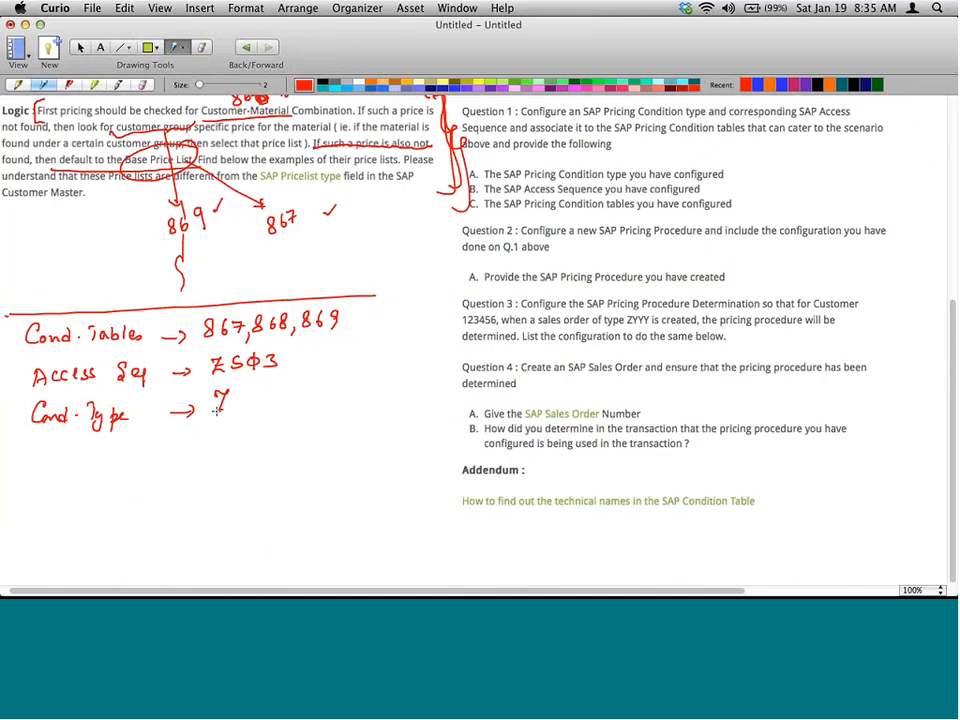
{"action": "left_click_drag", "start_coordinate": [216, 410], "coordinate": [231, 408]}
{"action": "mouse_move", "coordinate": [246, 391]}
{"action": "left_mouse_down"}
{"action": "mouse_move", "coordinate": [236, 405]}
{"action": "mouse_move", "coordinate": [254, 392]}
{"action": "left_mouse_up"}
{"action": "left_click_drag", "start_coordinate": [258, 386], "coordinate": [258, 410]}
{"action": "mouse_move", "coordinate": [275, 391]}
{"action": "left_mouse_down"}
{"action": "mouse_move", "coordinate": [276, 406]}
{"action": "mouse_move", "coordinate": [300, 408]}
{"action": "left_mouse_up"}
{"action": "mouse_move", "coordinate": [318, 391]}
{"action": "left_mouse_down"}
{"action": "mouse_move", "coordinate": [314, 403]}
{"action": "mouse_move", "coordinate": [341, 405]}
{"action": "left_mouse_up"}
{"action": "mouse_move", "coordinate": [352, 386]}
{"action": "left_mouse_down"}
{"action": "mouse_move", "coordinate": [350, 404]}
{"action": "mouse_move", "coordinate": [372, 396]}
{"action": "left_mouse_up"}
{"action": "mouse_move", "coordinate": [386, 379]}
{"action": "left_mouse_down"}
{"action": "mouse_move", "coordinate": [386, 398]}
{"action": "mouse_move", "coordinate": [399, 381]}
{"action": "mouse_move", "coordinate": [392, 387]}
{"action": "left_mouse_up"}
{"action": "left_click_drag", "start_coordinate": [400, 379], "coordinate": [405, 392]}
{"action": "left_click_drag", "start_coordinate": [411, 380], "coordinate": [415, 392]}
{"action": "left_click_drag", "start_coordinate": [420, 378], "coordinate": [421, 392]}
{"action": "left_click_drag", "start_coordinate": [428, 374], "coordinate": [432, 395]}
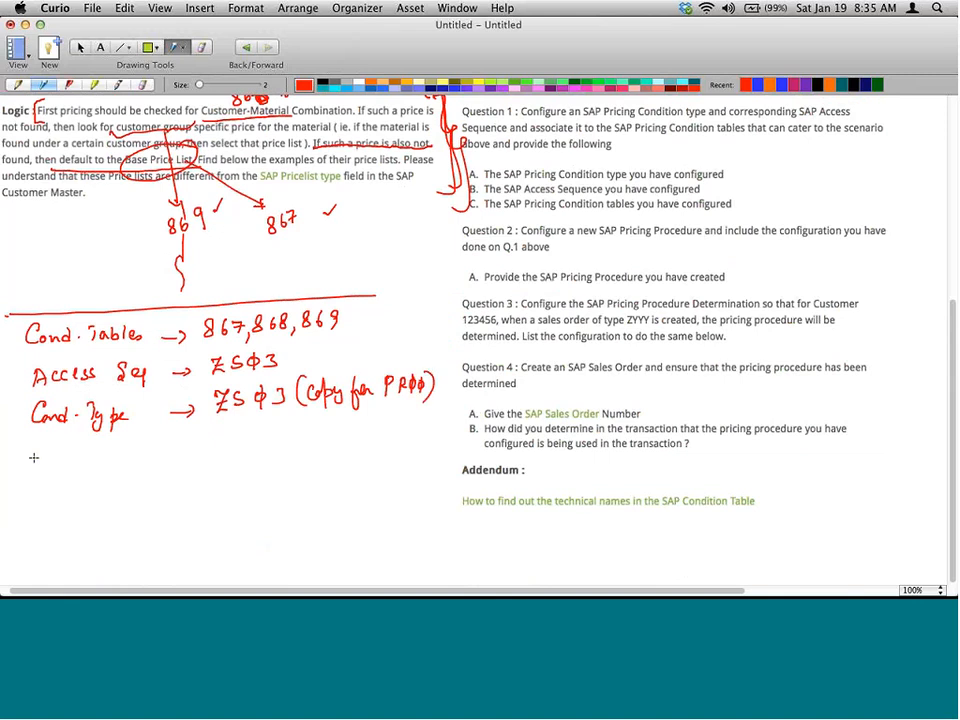
{"action": "mouse_move", "coordinate": [38, 445]}
{"action": "left_mouse_down"}
{"action": "mouse_move", "coordinate": [40, 462]}
{"action": "mouse_move", "coordinate": [47, 450]}
{"action": "mouse_move", "coordinate": [79, 470]}
{"action": "mouse_move", "coordinate": [110, 452]}
{"action": "mouse_move", "coordinate": [208, 451]}
{"action": "left_mouse_up"}
- Switch back to SAPGUI, leave the condition types and open the pricing procedure definitions
{"action": "key", "text": "super+Tab"}
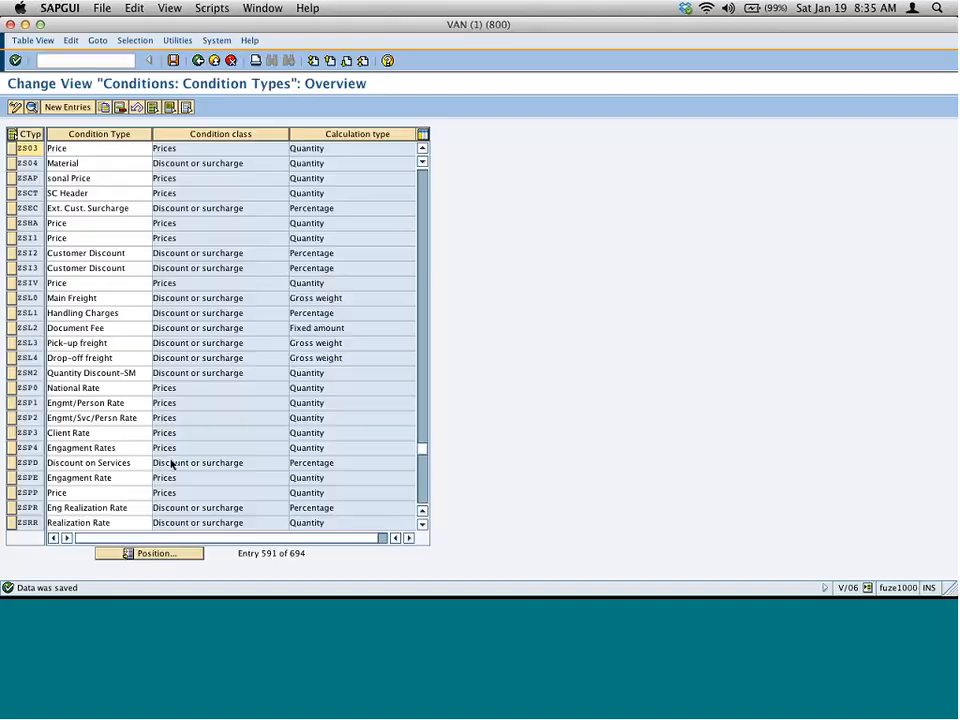
{"action": "left_click", "coordinate": [198, 60]}
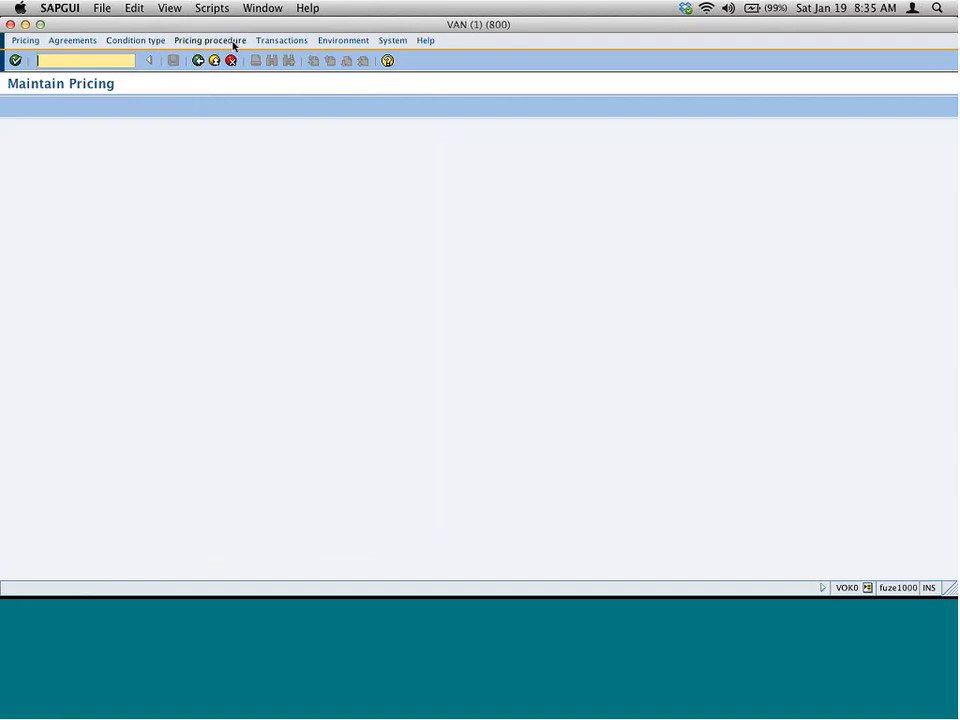
{"action": "left_click", "coordinate": [235, 43]}
{"action": "left_click", "coordinate": [232, 57]}
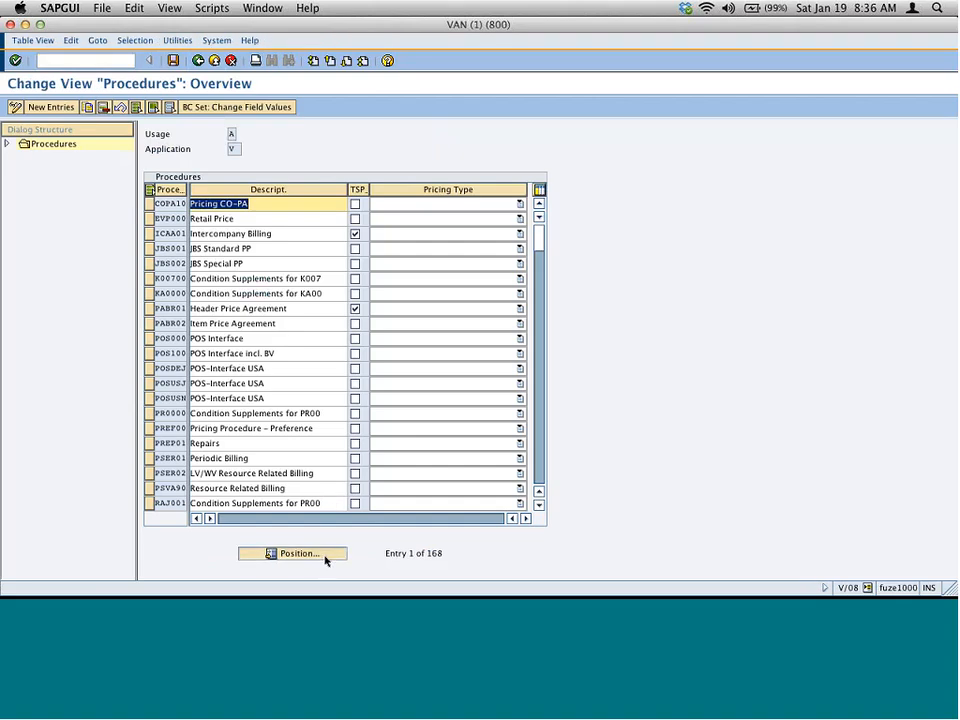
- Copy the standard pricing procedure RVAA01 as ZS0300, including all its dependent entries
{"action": "left_click", "coordinate": [325, 556]}
{"action": "type", "text": "r"}
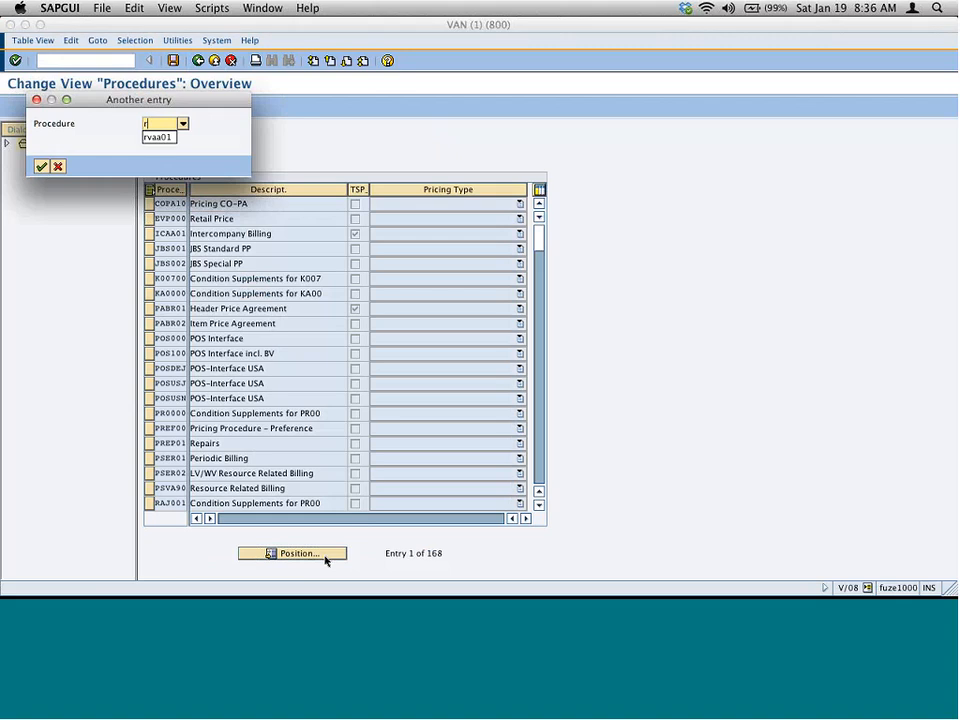
{"action": "type", "text": "vaa01"}
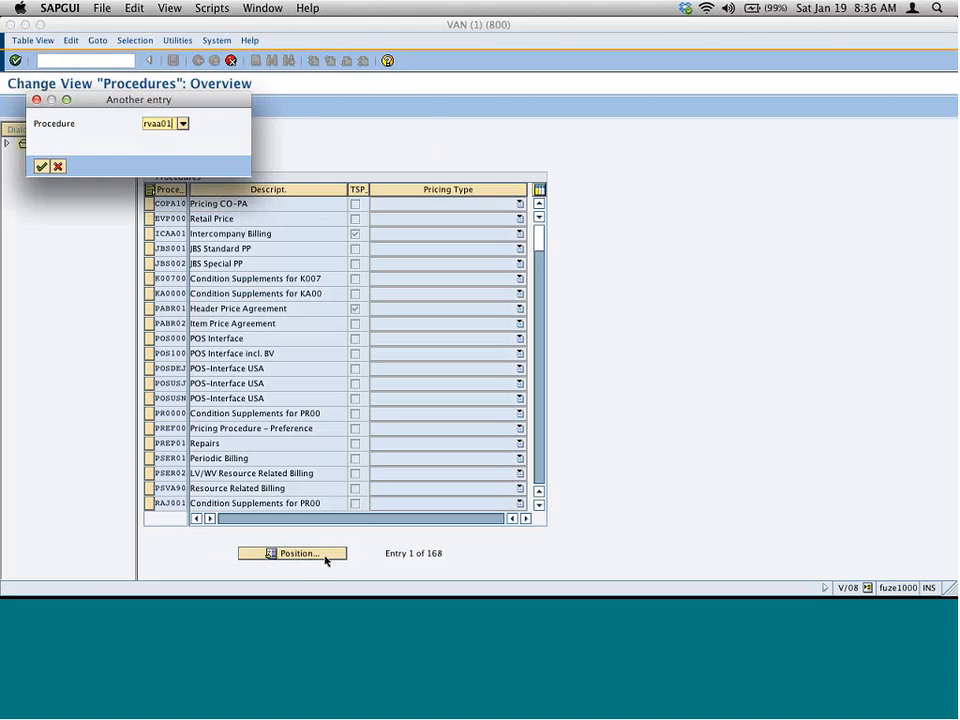
{"action": "key", "text": "Return"}
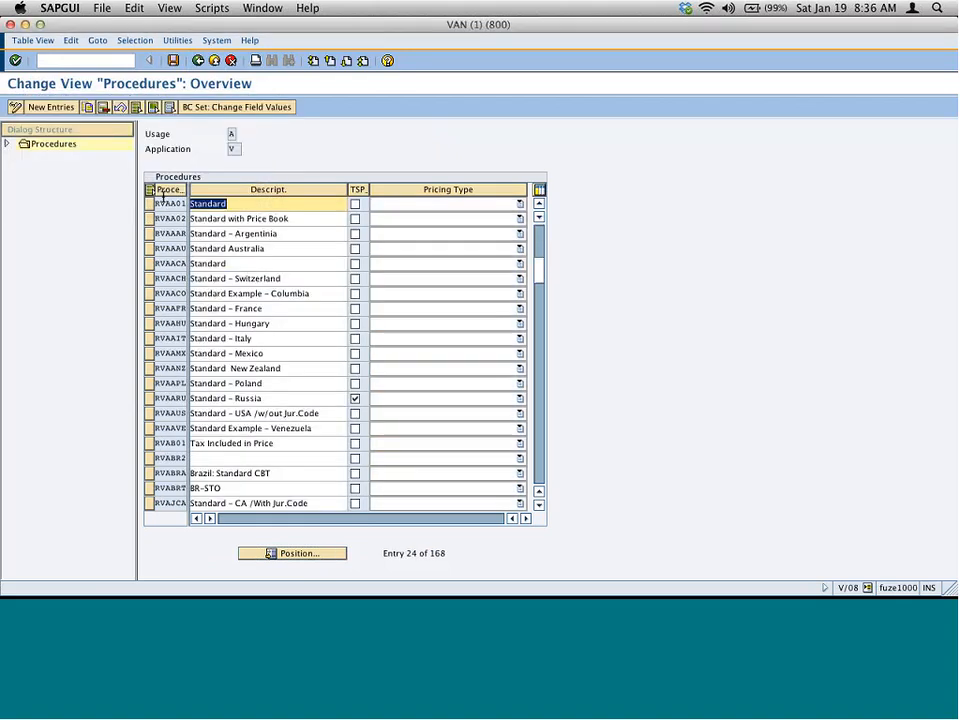
{"action": "left_click", "coordinate": [87, 105]}
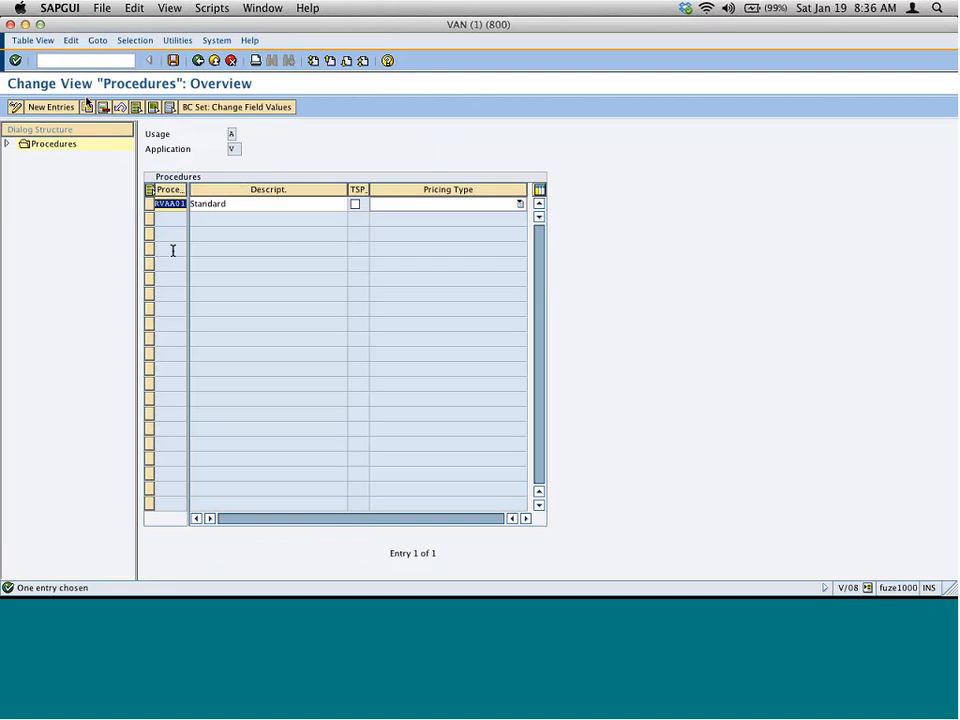
{"action": "type", "text": "ZS030"}
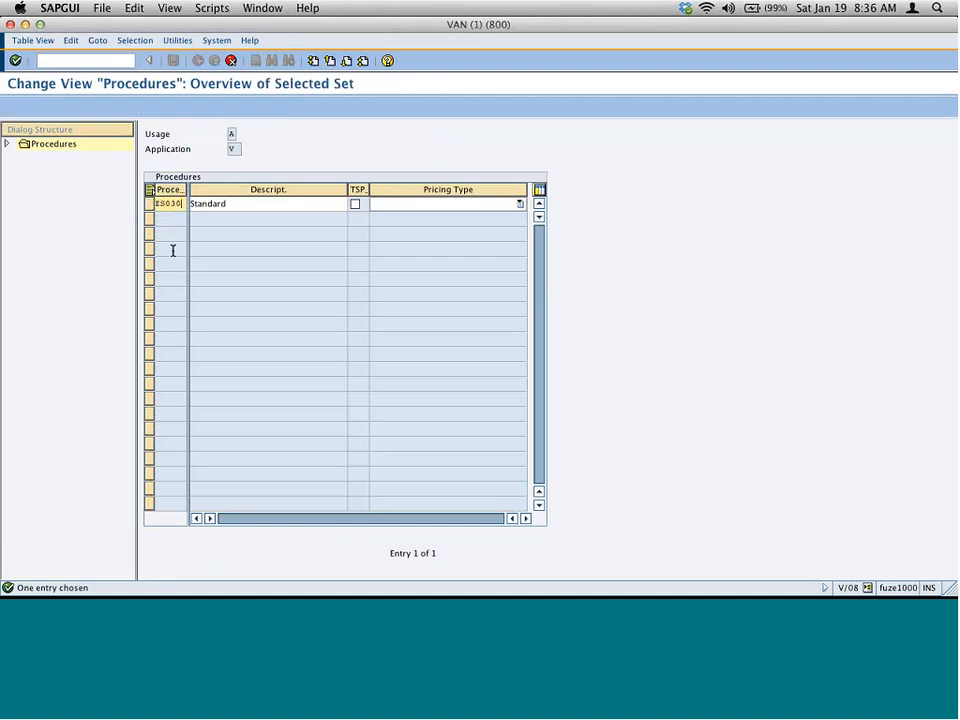
{"action": "key", "text": "Tab"}
{"action": "key", "text": "Return"}
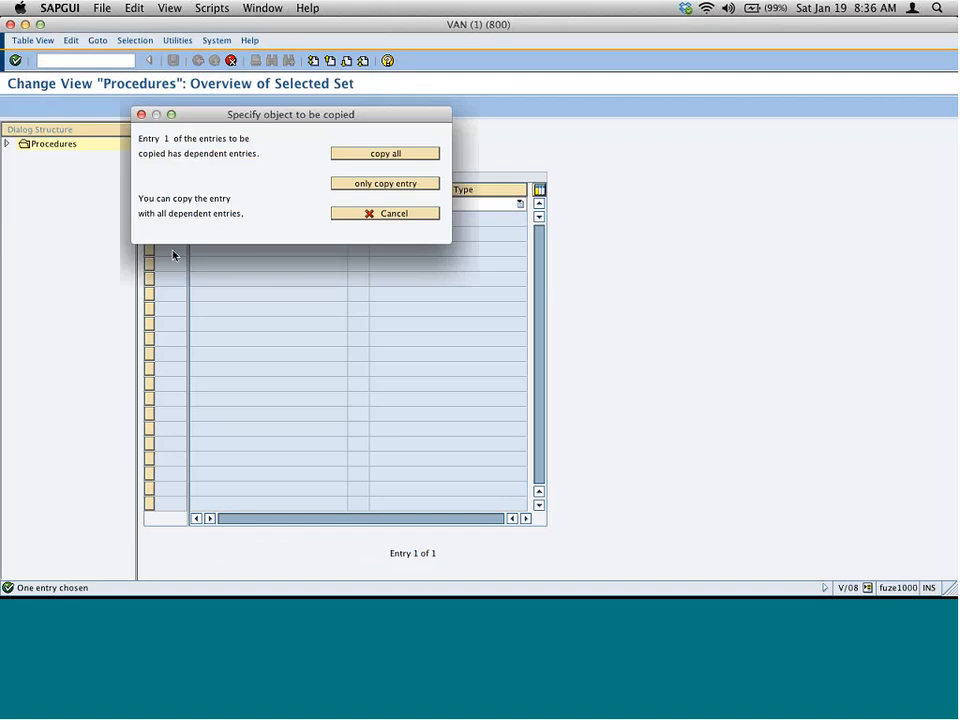
{"action": "left_click", "coordinate": [378, 154]}
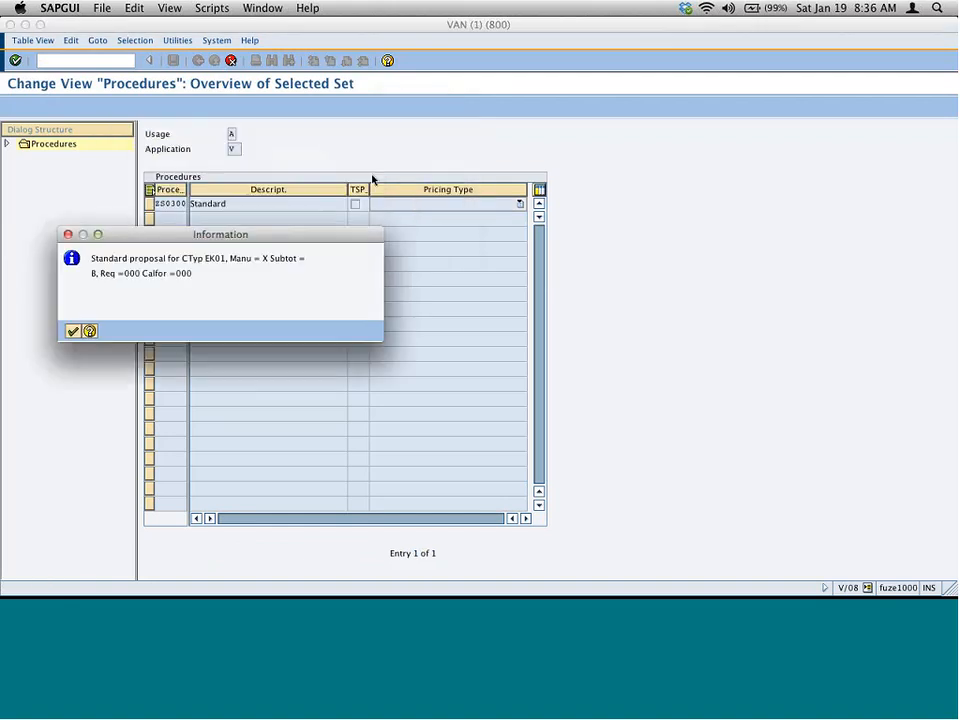
- Accept the messages raised while copying procedure ZS0300 and save the new procedure under the customizing request
{"action": "left_click", "coordinate": [70, 333]}
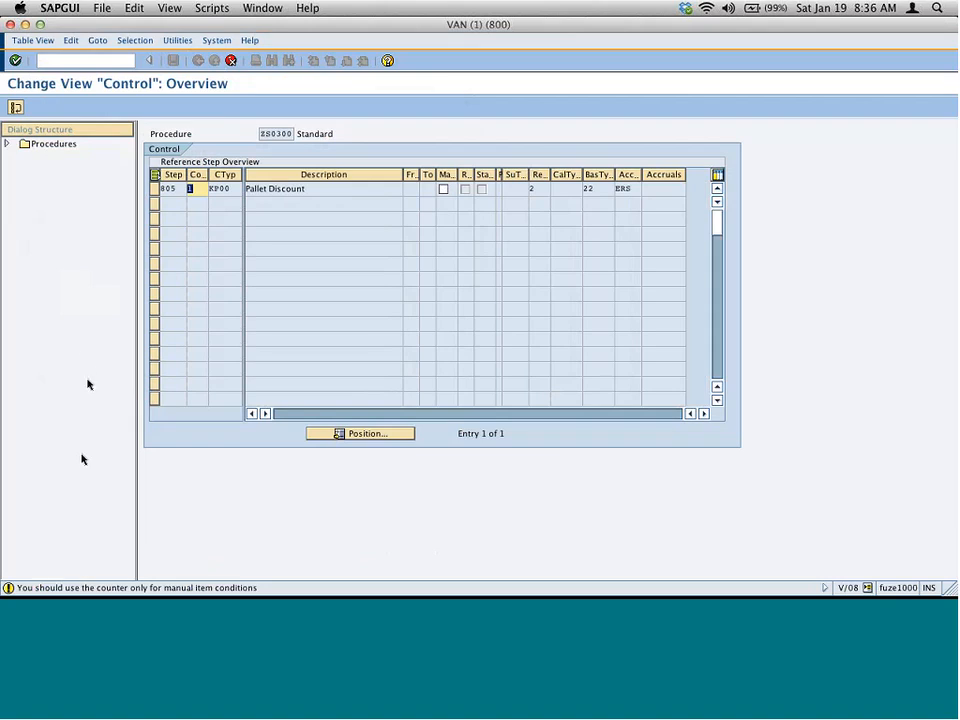
{"action": "left_click", "coordinate": [15, 61]}
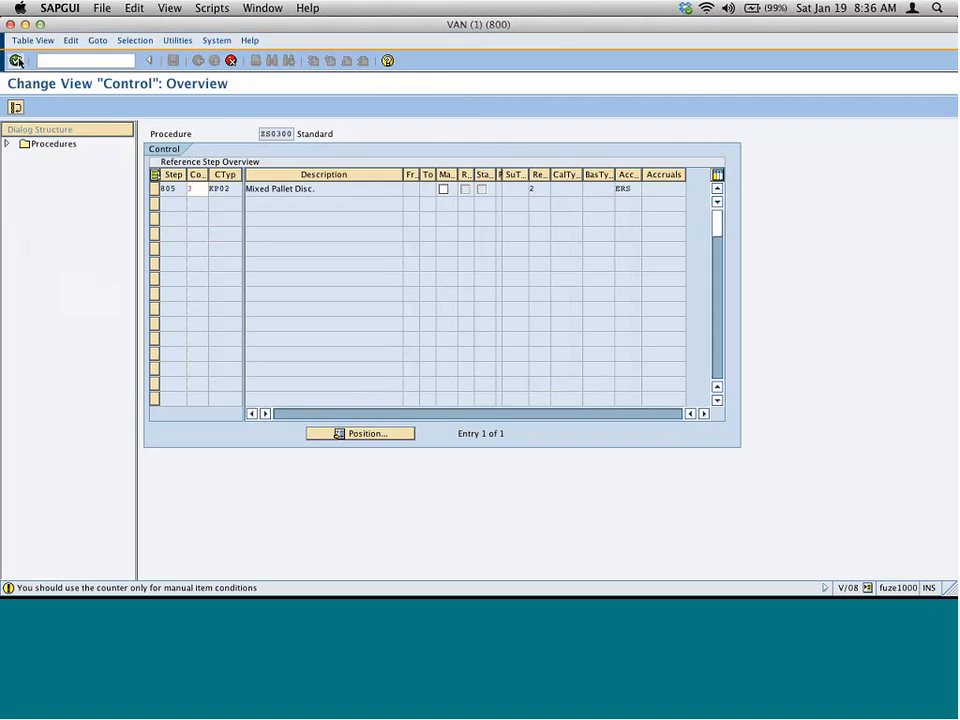
{"action": "left_click", "coordinate": [72, 332]}
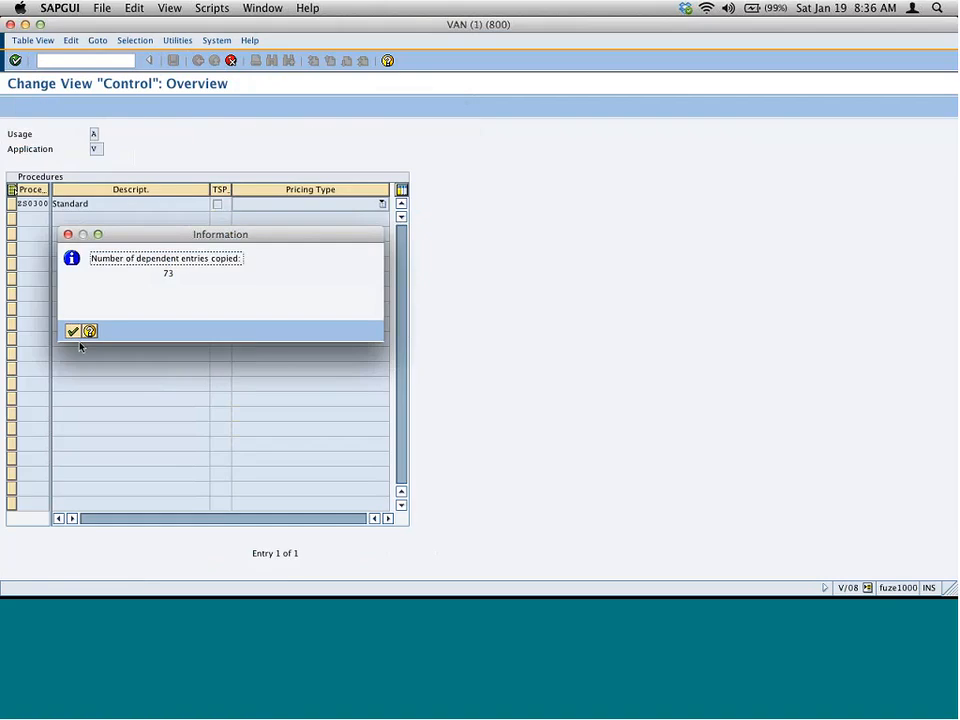
{"action": "left_click", "coordinate": [71, 335]}
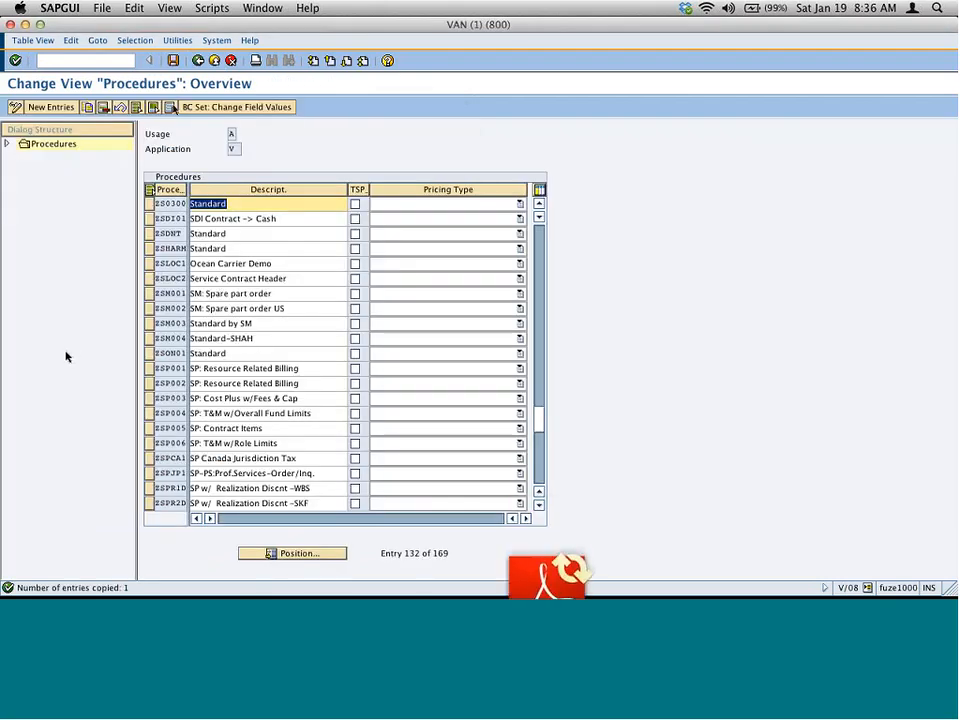
{"action": "left_click", "coordinate": [173, 62]}
{"action": "key", "text": "Return"}
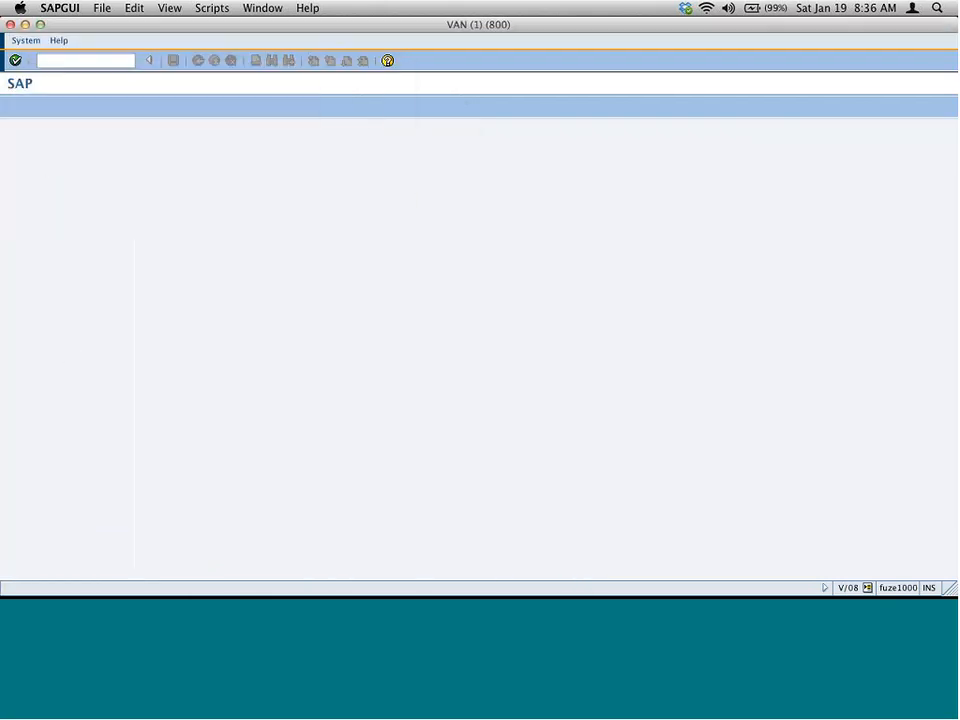
- Open the control data of procedure ZS0300 and replace condition type PR00 in step 11 with ZS03
{"action": "left_click", "coordinate": [146, 205]}
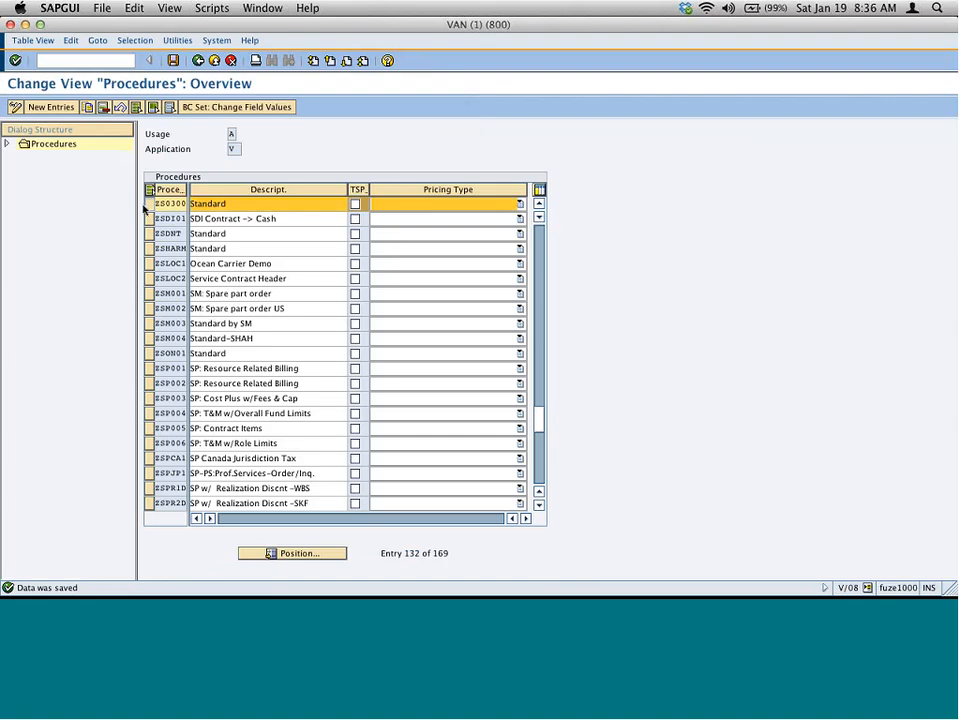
{"action": "left_click", "coordinate": [8, 144]}
{"action": "double_click", "coordinate": [58, 158]}
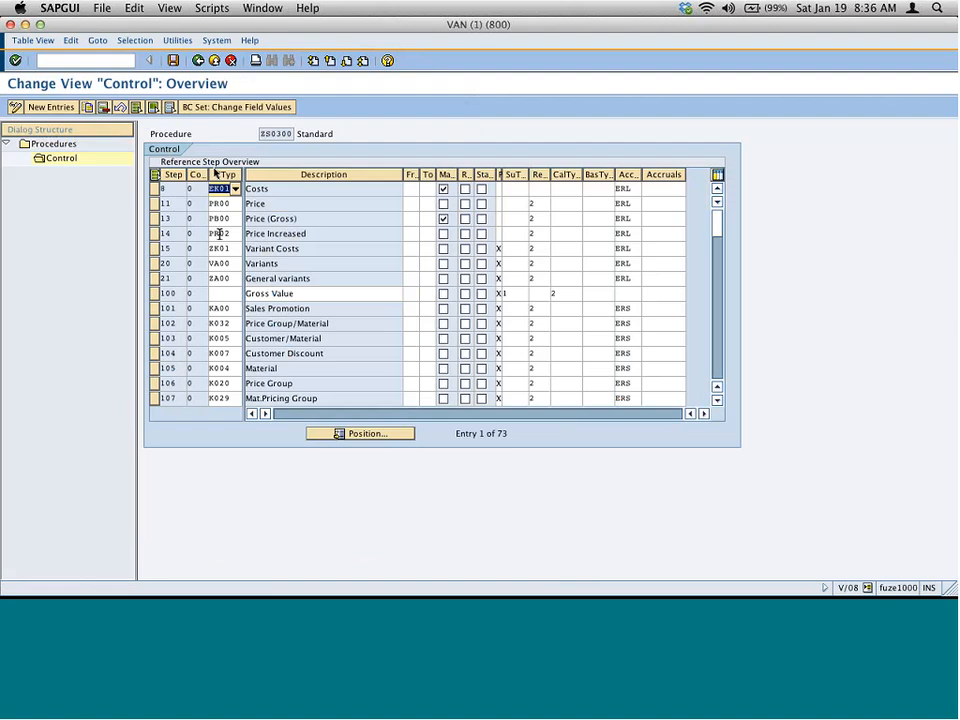
{"action": "left_click", "coordinate": [224, 203]}
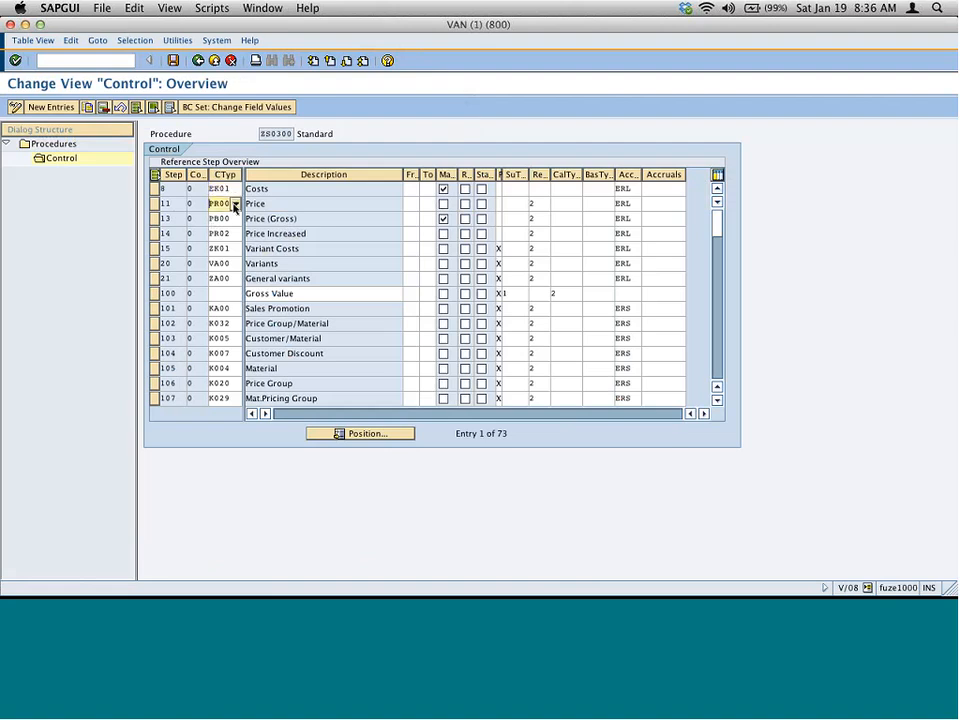
{"action": "left_click_drag", "start_coordinate": [210, 203], "coordinate": [245, 234]}
{"action": "type", "text": "Z"}
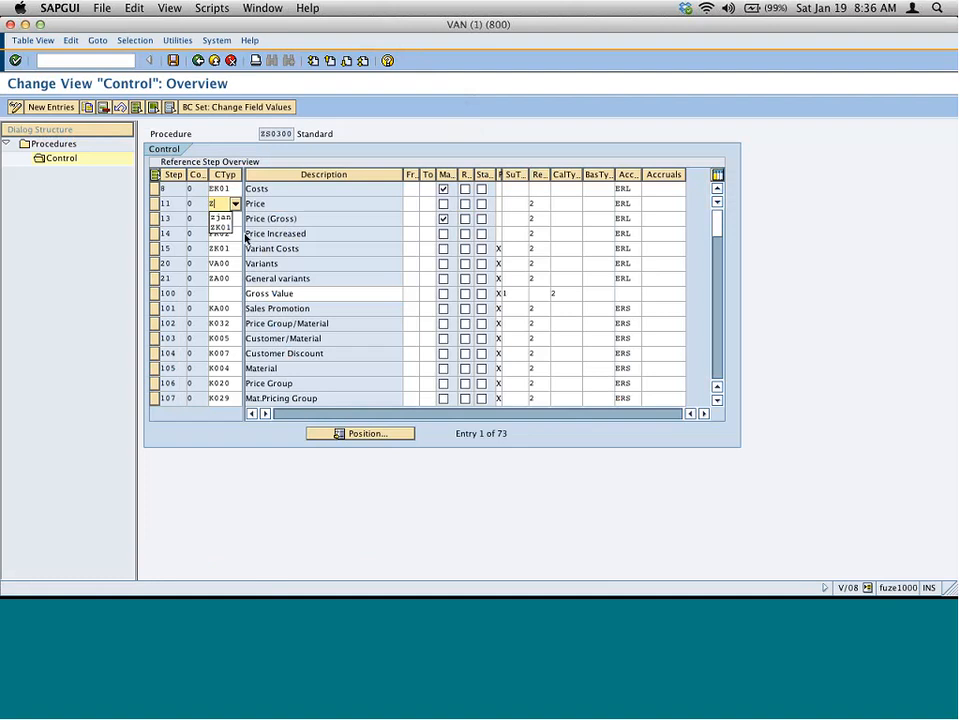
{"action": "type", "text": "003"}
{"action": "key", "text": "Return"}
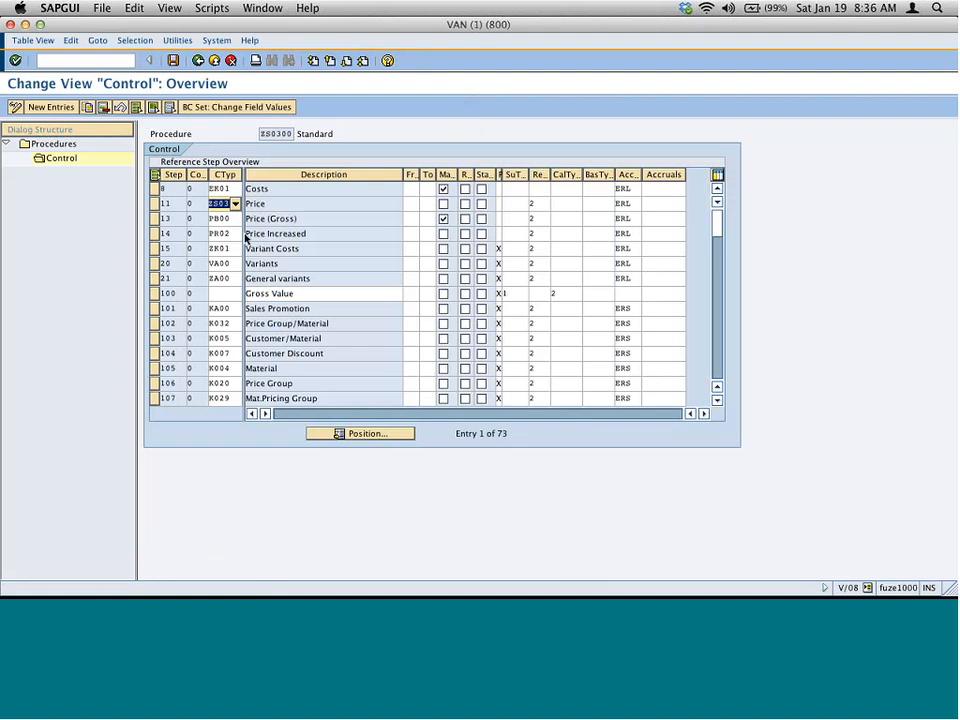
- Delete the cost, price and variant entries at steps 8, 13, 14, 15, 20 and 21 from procedure ZS0300
{"action": "left_click", "coordinate": [155, 188]}
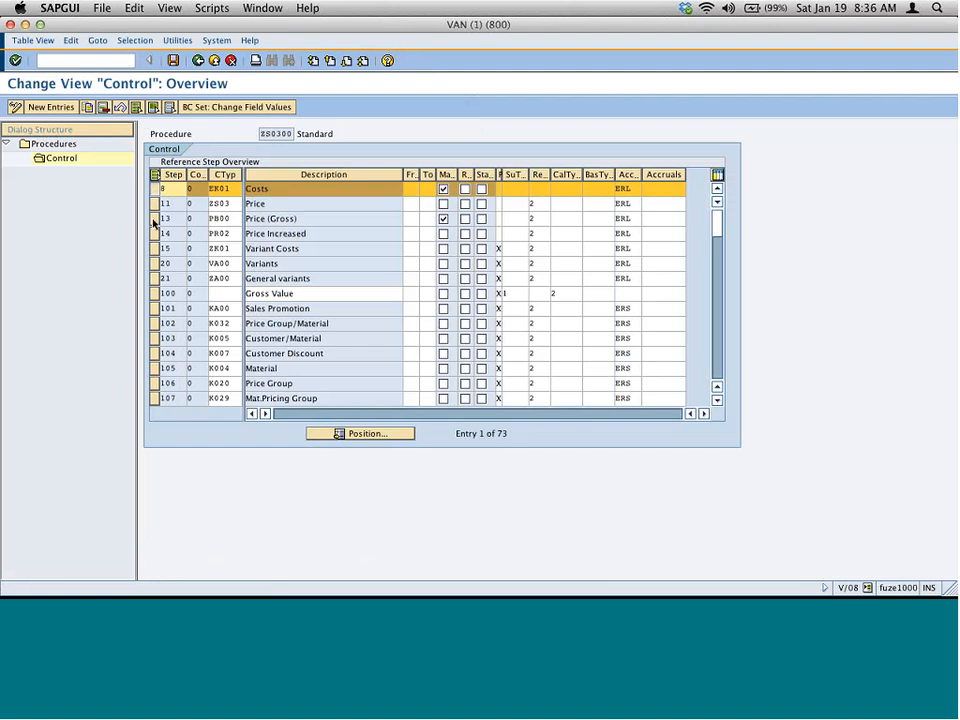
{"action": "left_click", "coordinate": [154, 219]}
{"action": "left_click_drag", "start_coordinate": [155, 222], "coordinate": [155, 282]}
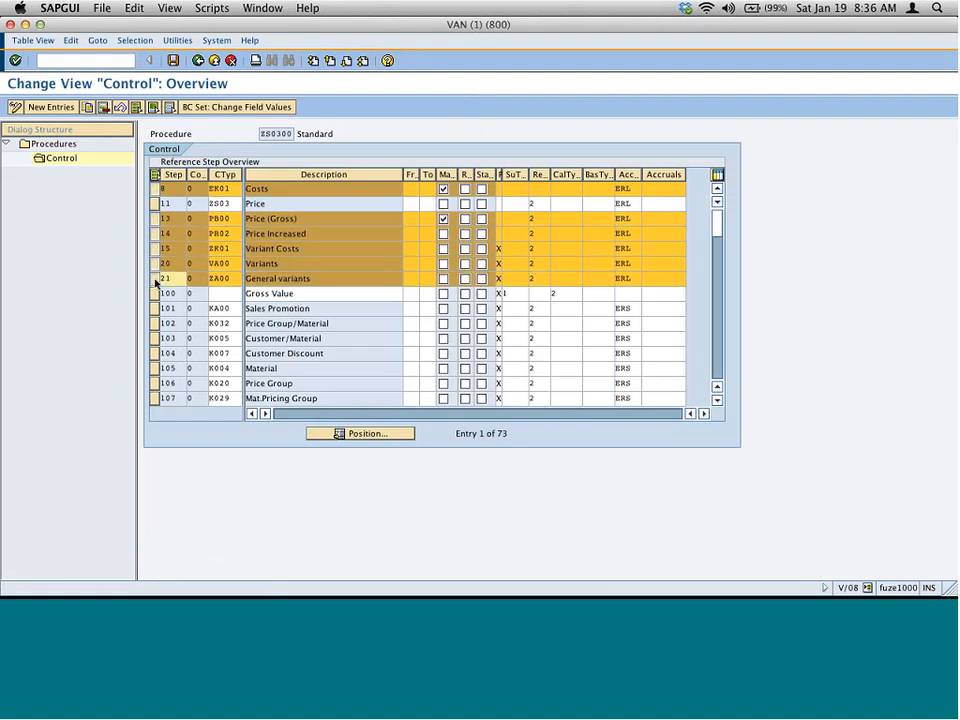
{"action": "left_click", "coordinate": [104, 107]}
- Delete all discount entries from step 101 through step 121, between Gross Value and Discount Amount
{"action": "left_click", "coordinate": [155, 220]}
{"action": "left_click_drag", "start_coordinate": [155, 235], "coordinate": [157, 368]}
{"action": "left_click", "coordinate": [104, 107]}
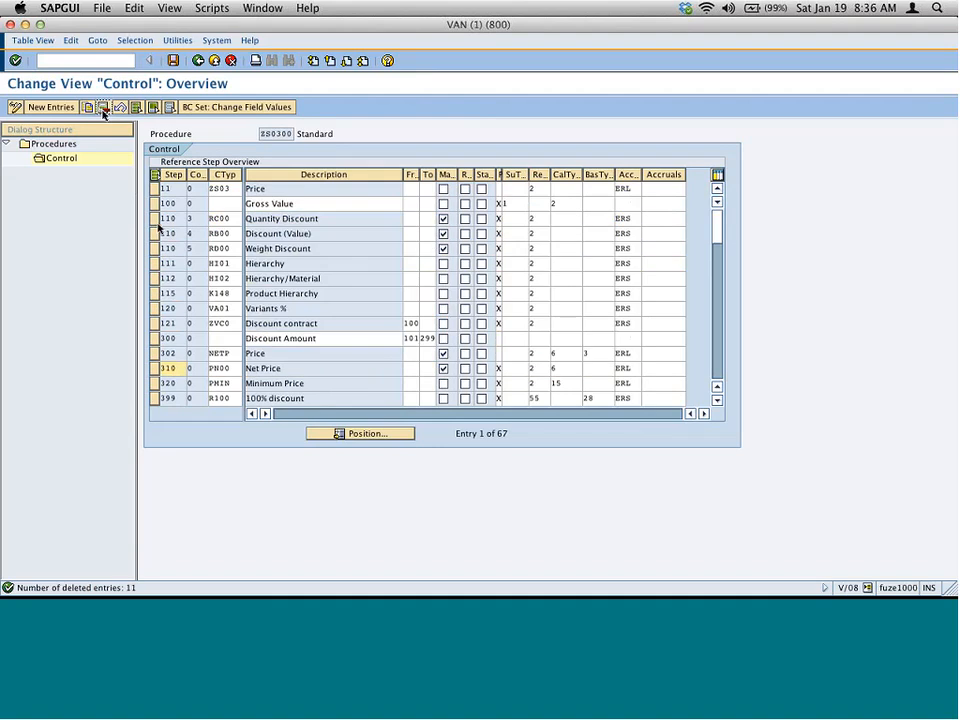
{"action": "left_click_drag", "start_coordinate": [155, 218], "coordinate": [155, 325]}
{"action": "left_click", "coordinate": [104, 107]}
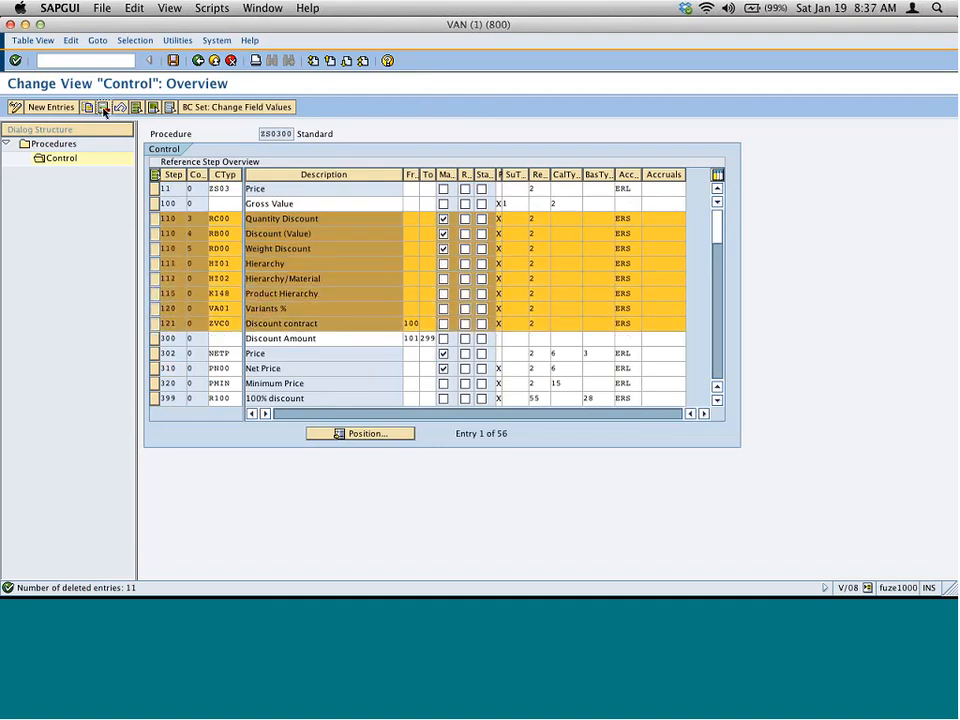
- Delete the price entries at steps 302, 310 and 320 and the Rebate Basis entry at step 400
{"action": "left_click_drag", "start_coordinate": [156, 237], "coordinate": [156, 263]}
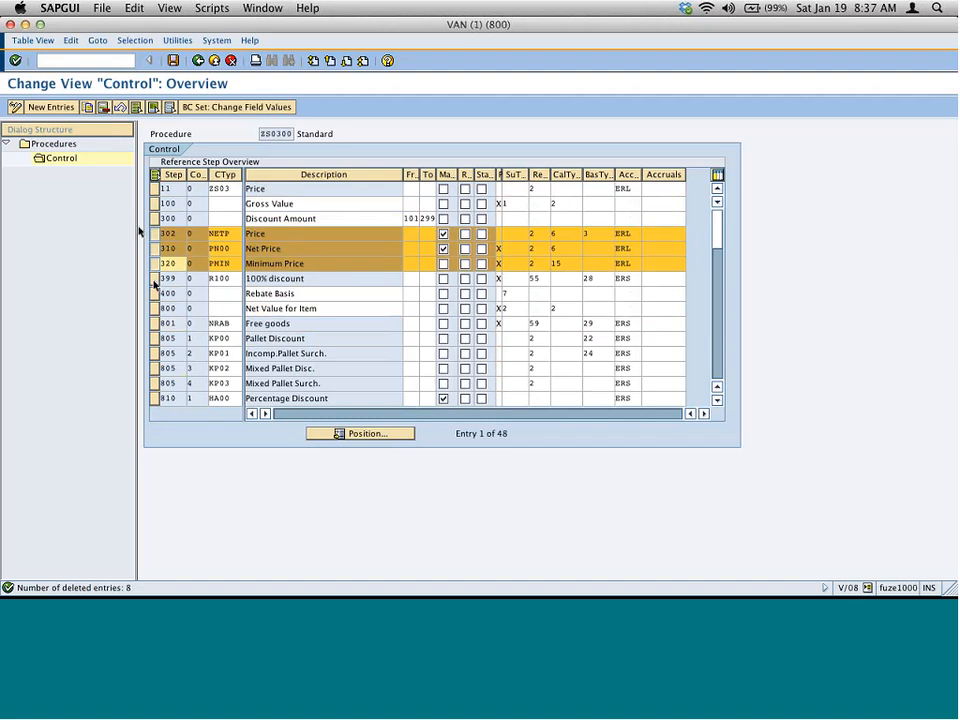
{"action": "left_click", "coordinate": [104, 107]}
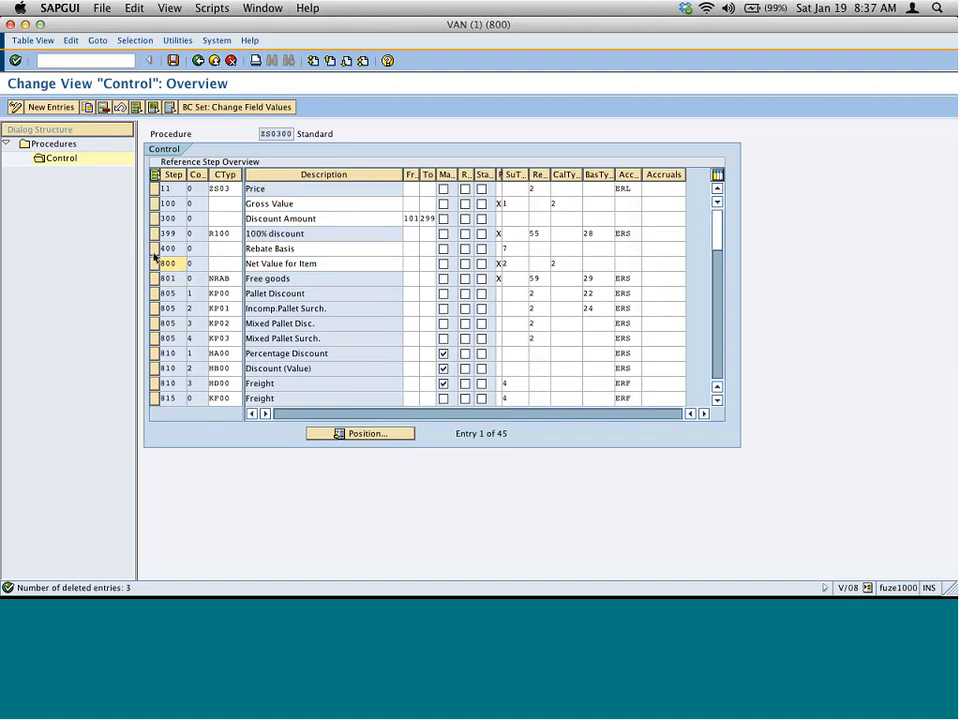
{"action": "left_click", "coordinate": [154, 250]}
{"action": "left_click", "coordinate": [104, 107]}
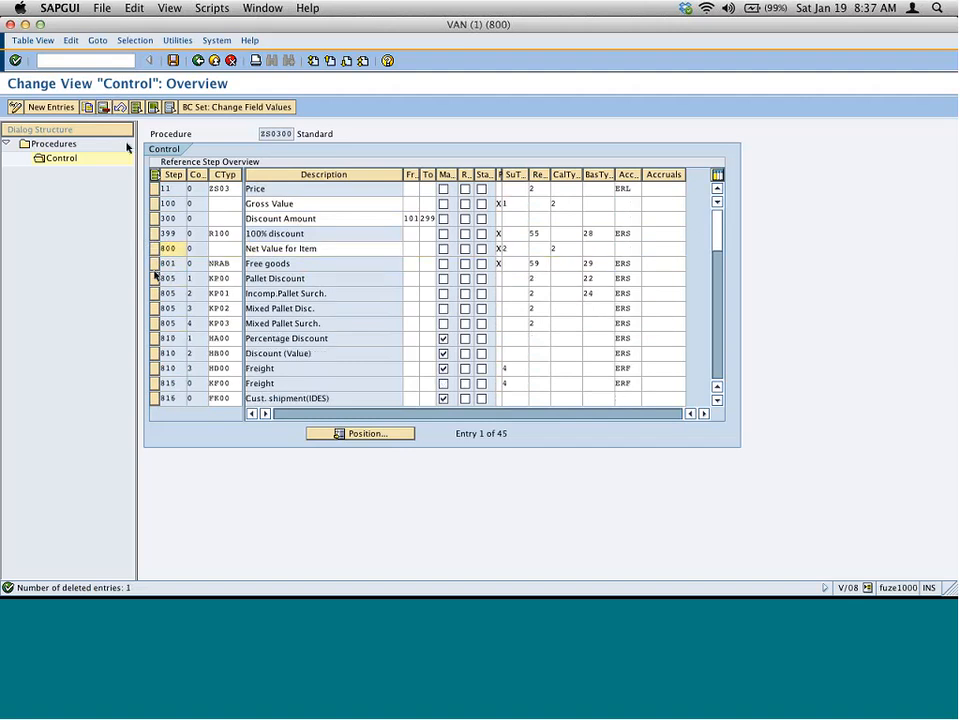
- Delete the free goods, pallet, header discount and freight entries from step 801 through step 820
{"action": "left_click_drag", "start_coordinate": [154, 267], "coordinate": [155, 354]}
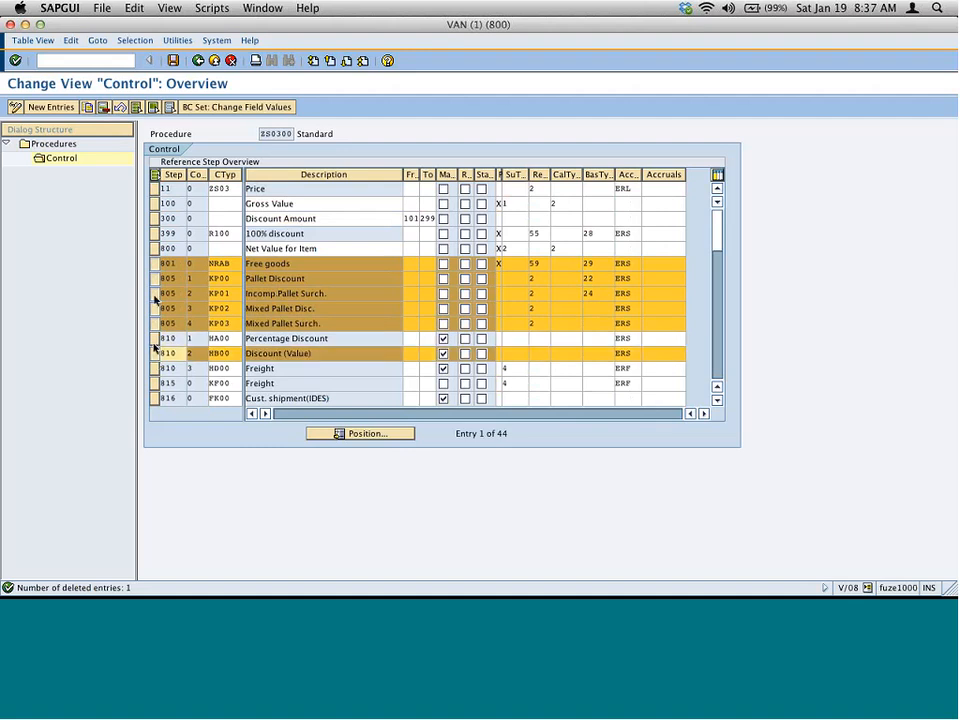
{"action": "left_click", "coordinate": [104, 107]}
{"action": "left_click_drag", "start_coordinate": [154, 264], "coordinate": [155, 340]}
{"action": "left_click", "coordinate": [104, 107]}
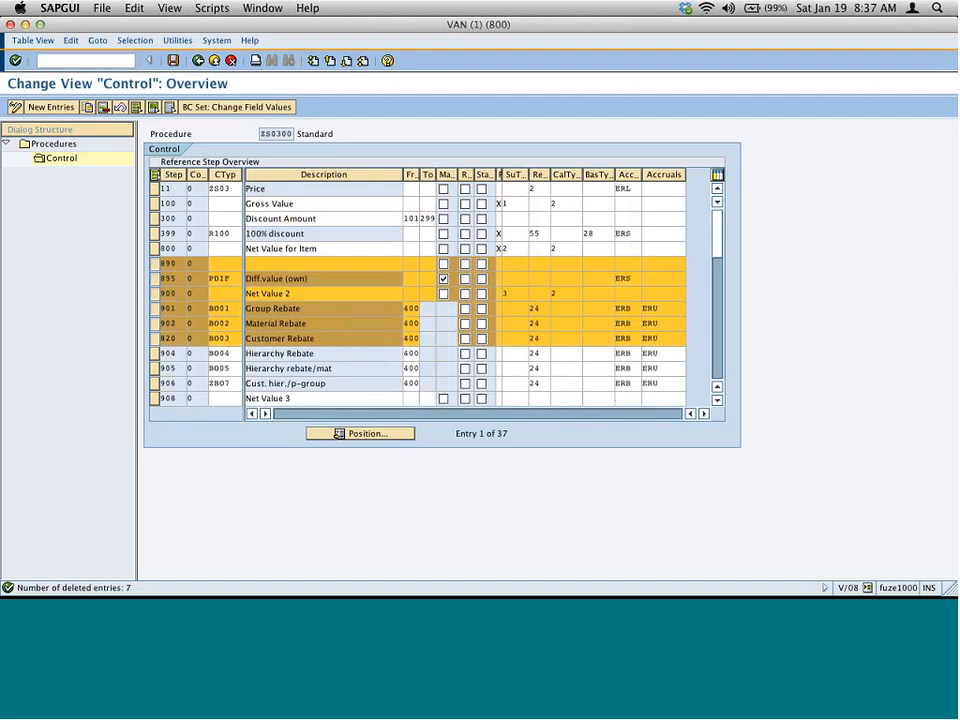
- Delete the PDIF entry at step 895 and the rebate entries at steps 901 through 906
{"action": "left_click", "coordinate": [154, 280]}
{"action": "left_click", "coordinate": [104, 107]}
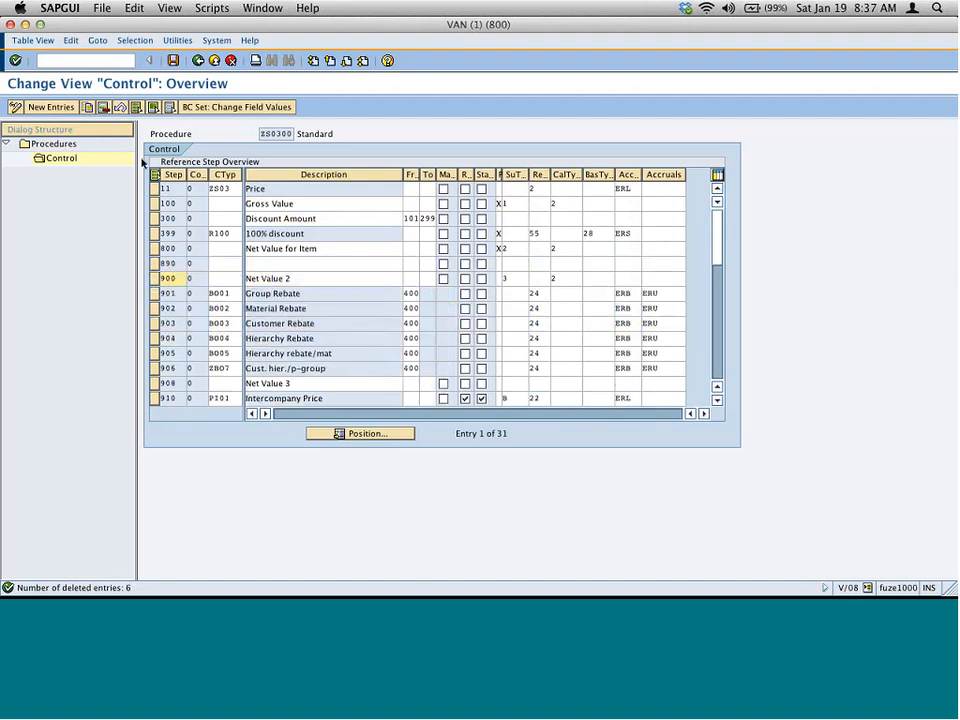
{"action": "left_click", "coordinate": [154, 295]}
{"action": "left_click_drag", "start_coordinate": [154, 313], "coordinate": [154, 368]}
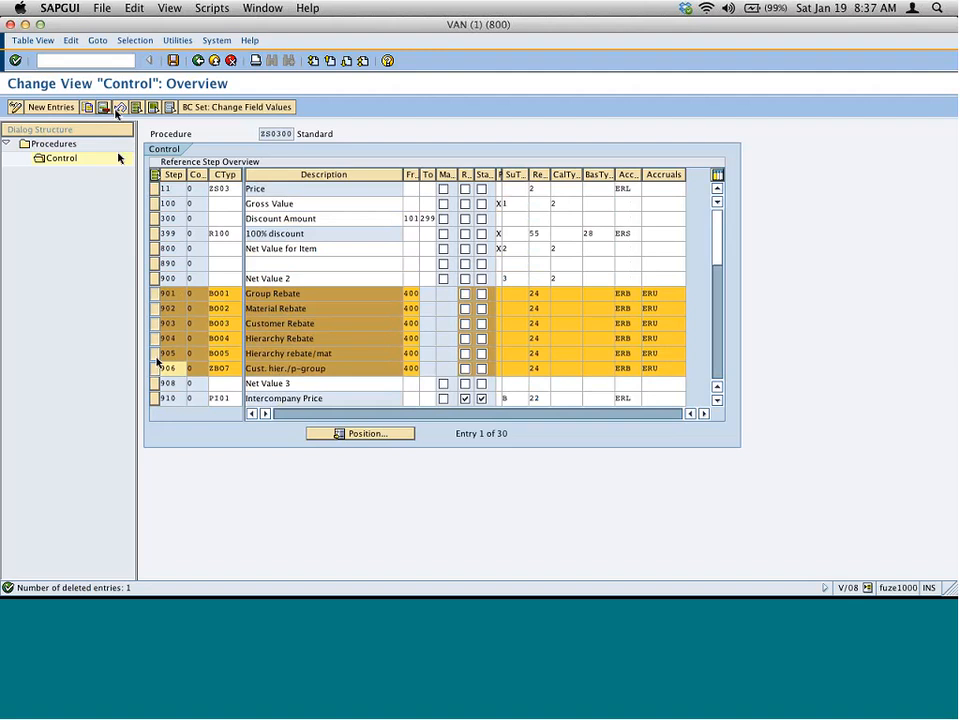
{"action": "left_click", "coordinate": [112, 108]}
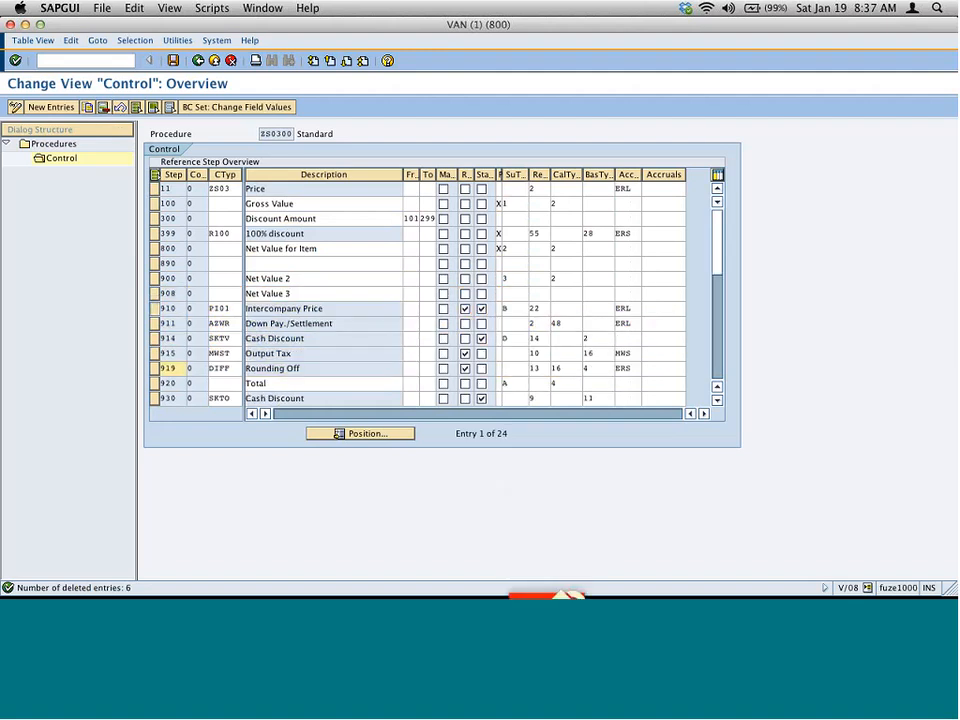
- Delete the entries at steps 910, 911, 914, 919, 930, 932, 933 and 935, keeping Output Tax and Total
{"action": "left_click_drag", "start_coordinate": [154, 310], "coordinate": [155, 350]}
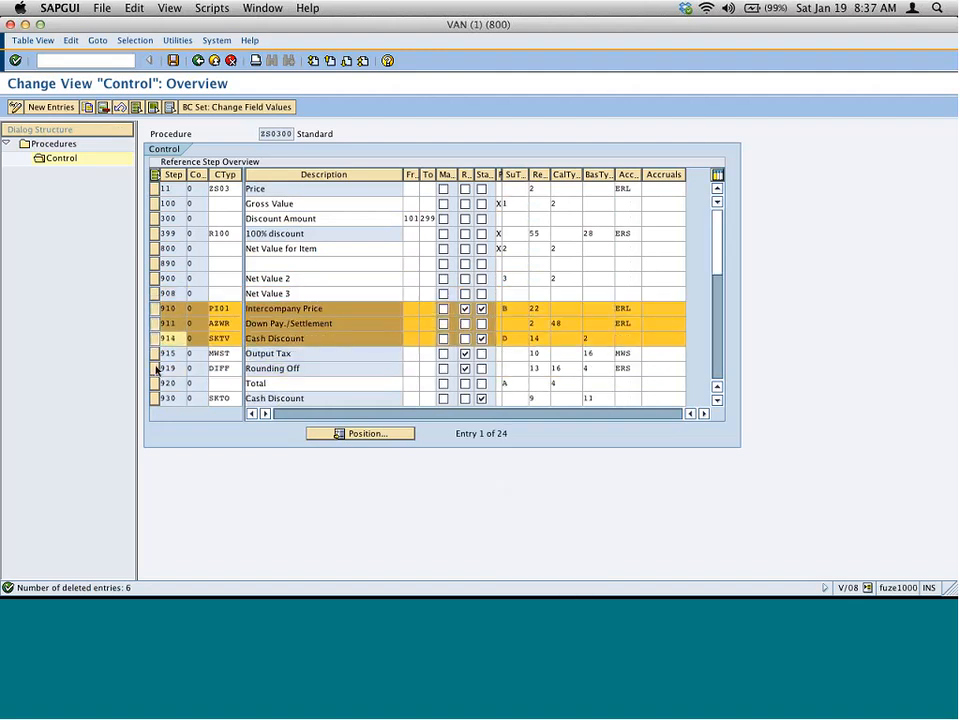
{"action": "left_click", "coordinate": [154, 368], "text": "ctrl"}
{"action": "left_click", "coordinate": [103, 108]}
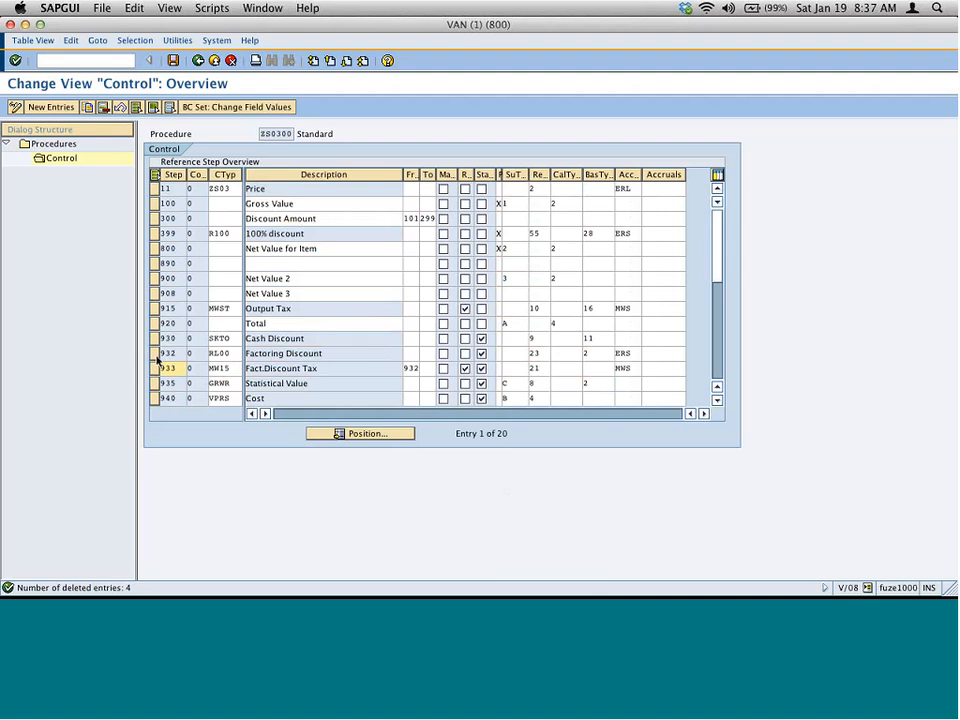
{"action": "left_click_drag", "start_coordinate": [156, 355], "coordinate": [156, 385]}
{"action": "left_click", "coordinate": [102, 107]}
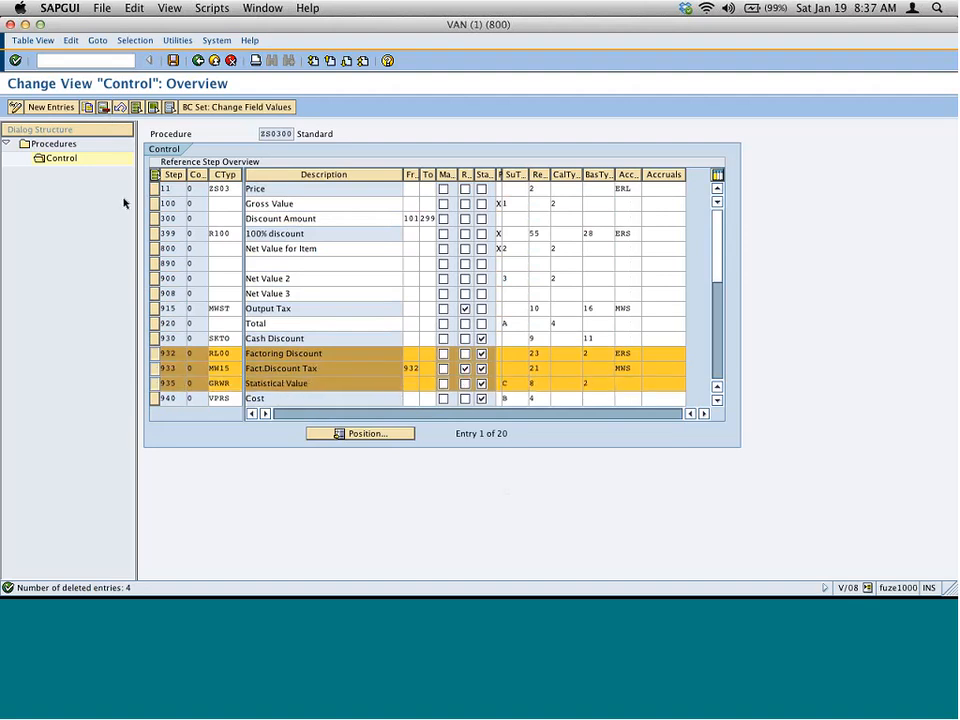
{"action": "left_click", "coordinate": [154, 337]}
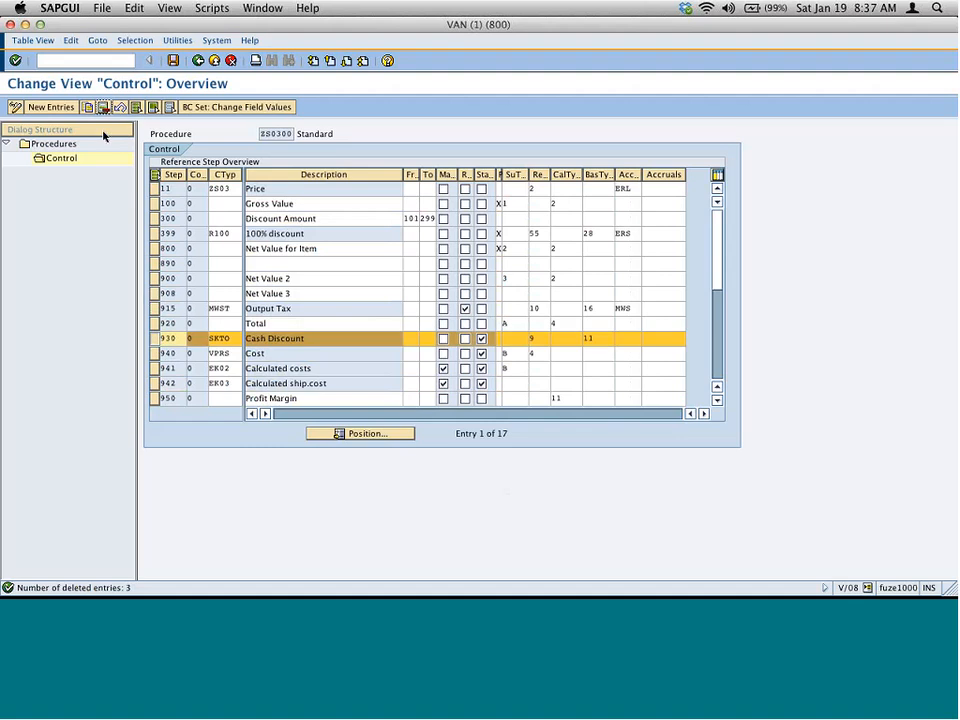
{"action": "key", "text": "shift+F2"}
- Delete the calculated cost entries EK02 and EK03, the expected price entries EDI1 and EDI2, and the Profit Margin entry
{"action": "left_click", "coordinate": [155, 353]}
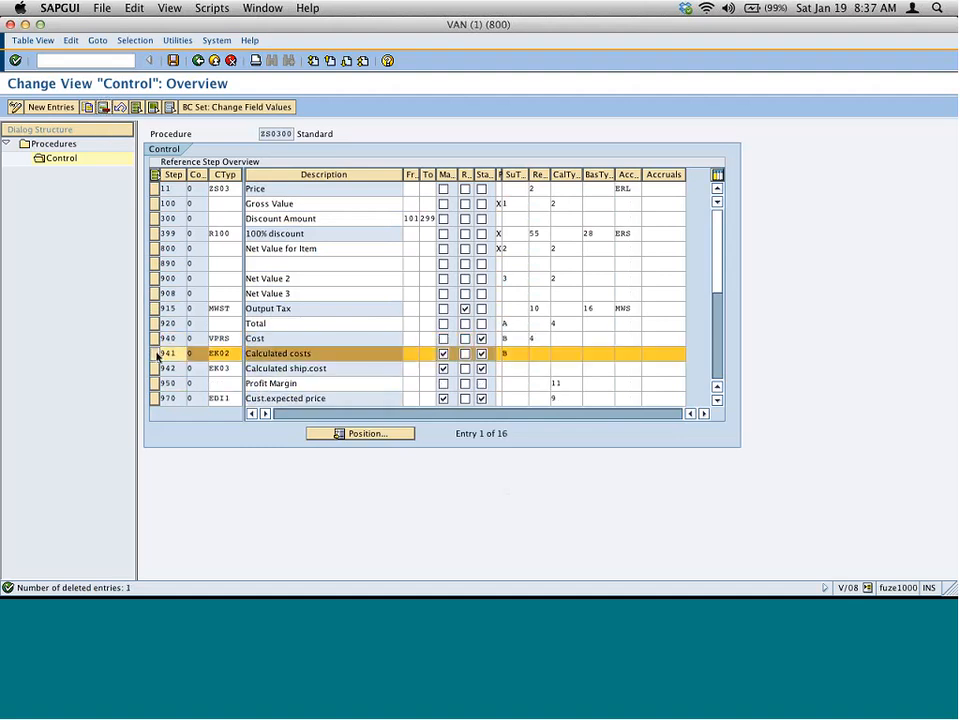
{"action": "left_click", "coordinate": [156, 368]}
{"action": "key", "text": "shift+F2"}
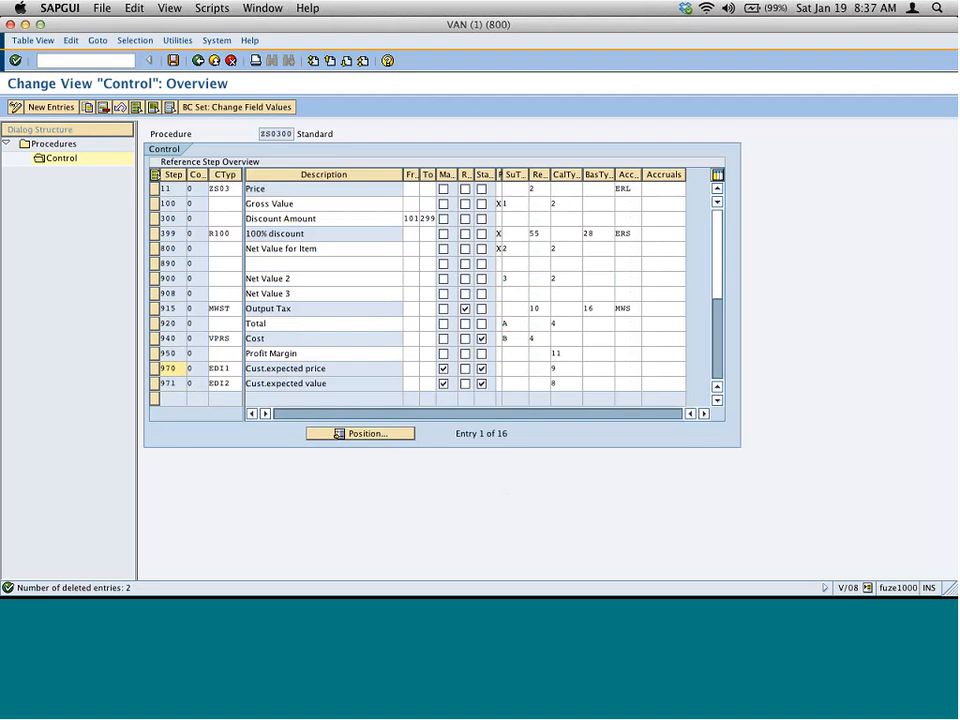
{"action": "left_click", "coordinate": [155, 368]}
{"action": "left_click", "coordinate": [155, 383]}
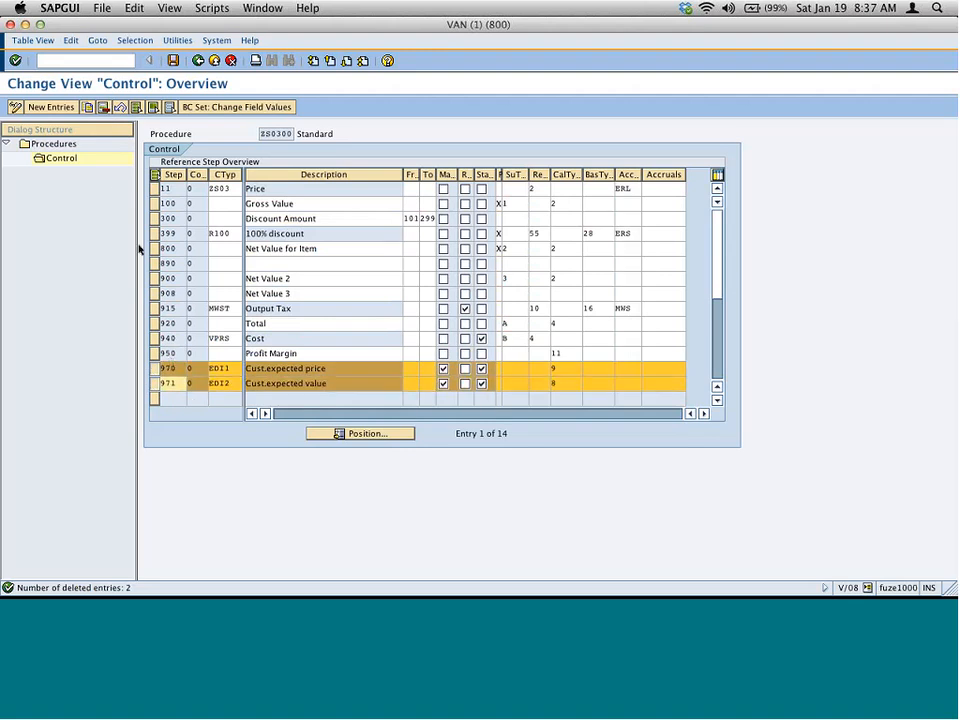
{"action": "key", "text": "shift+F2"}
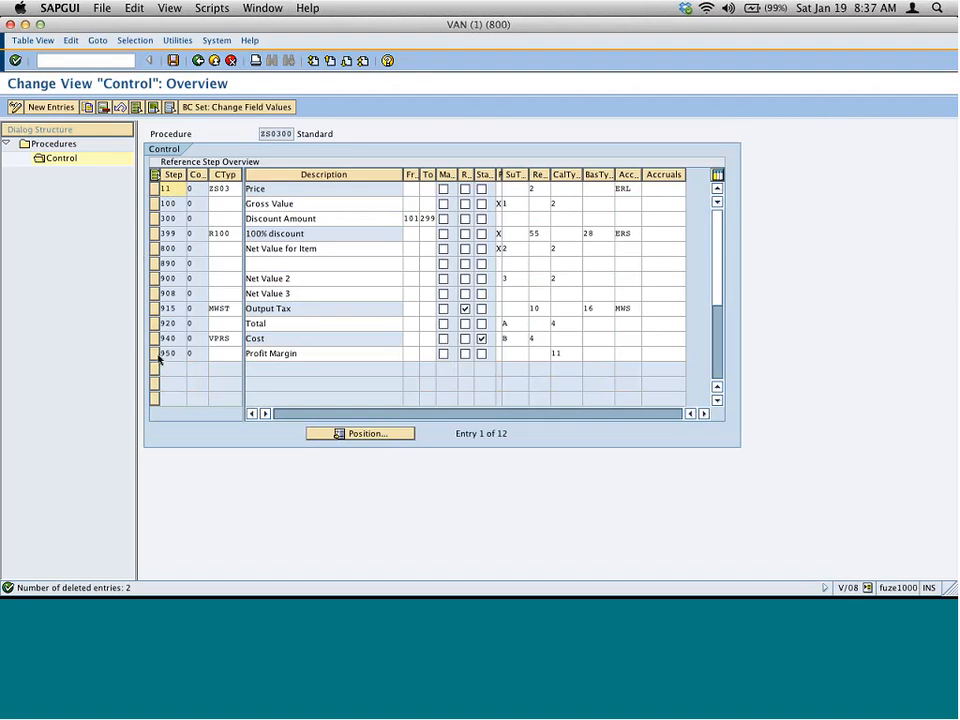
{"action": "left_click", "coordinate": [155, 356]}
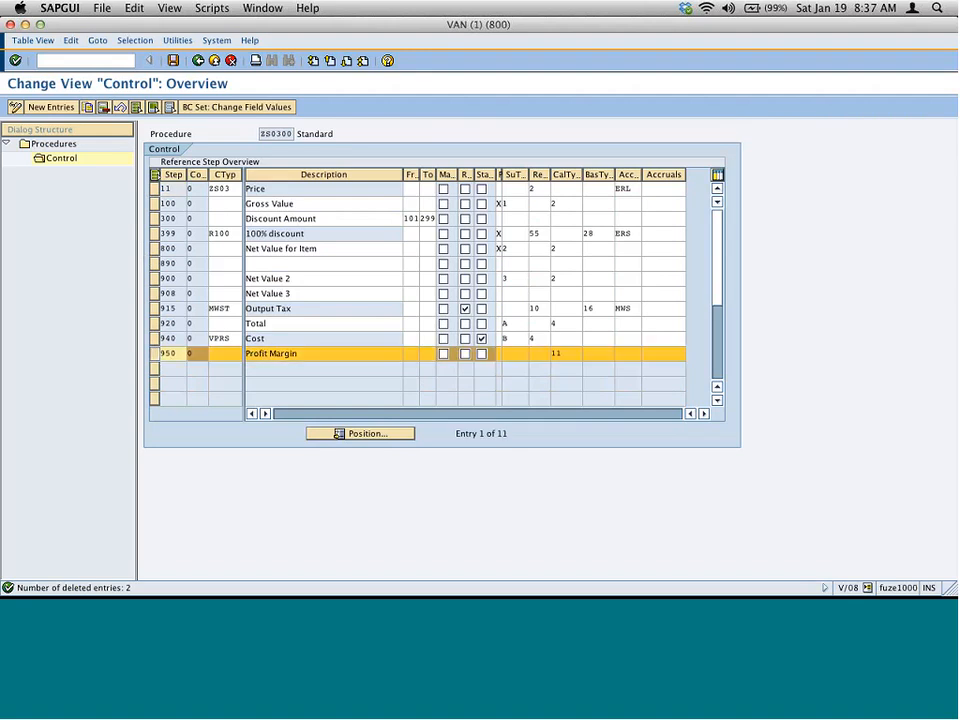
{"action": "key", "text": "shift+F2"}
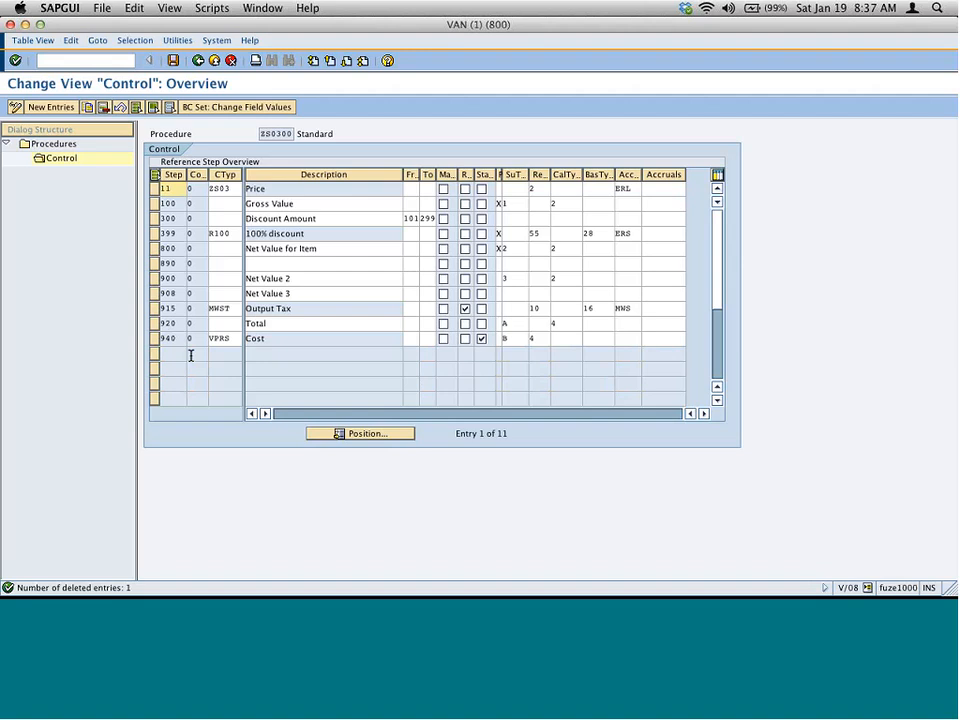
- Delete the 100% discount entry R100 at step 399, save procedure ZS0300 and leave its control data
{"action": "double_click", "coordinate": [222, 189]}
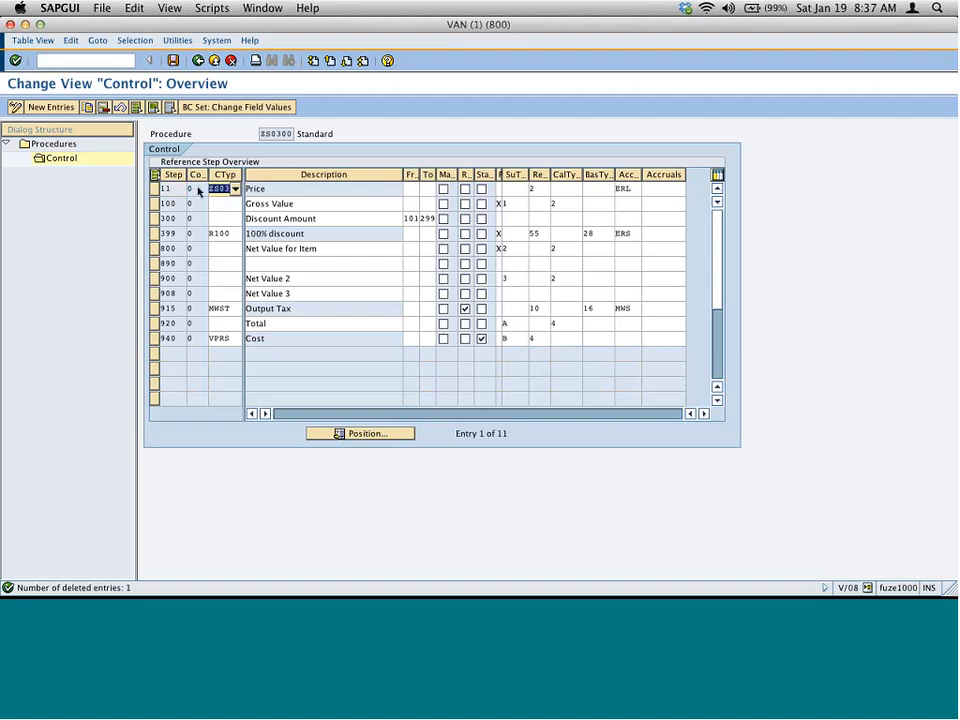
{"action": "left_click", "coordinate": [154, 233]}
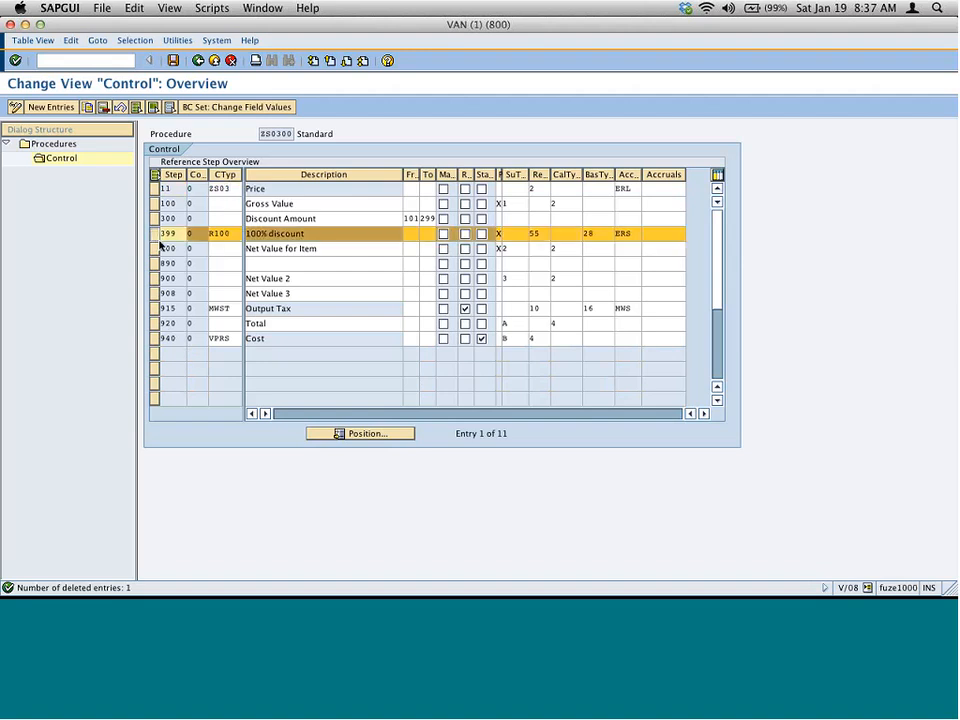
{"action": "left_click", "coordinate": [104, 108]}
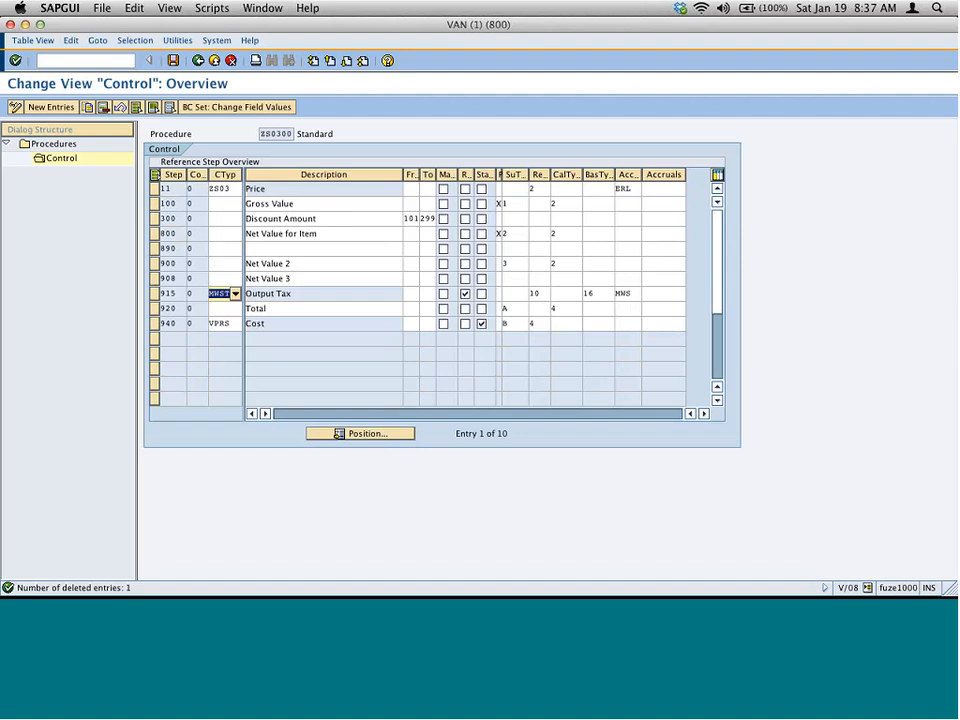
{"action": "double_click", "coordinate": [228, 323]}
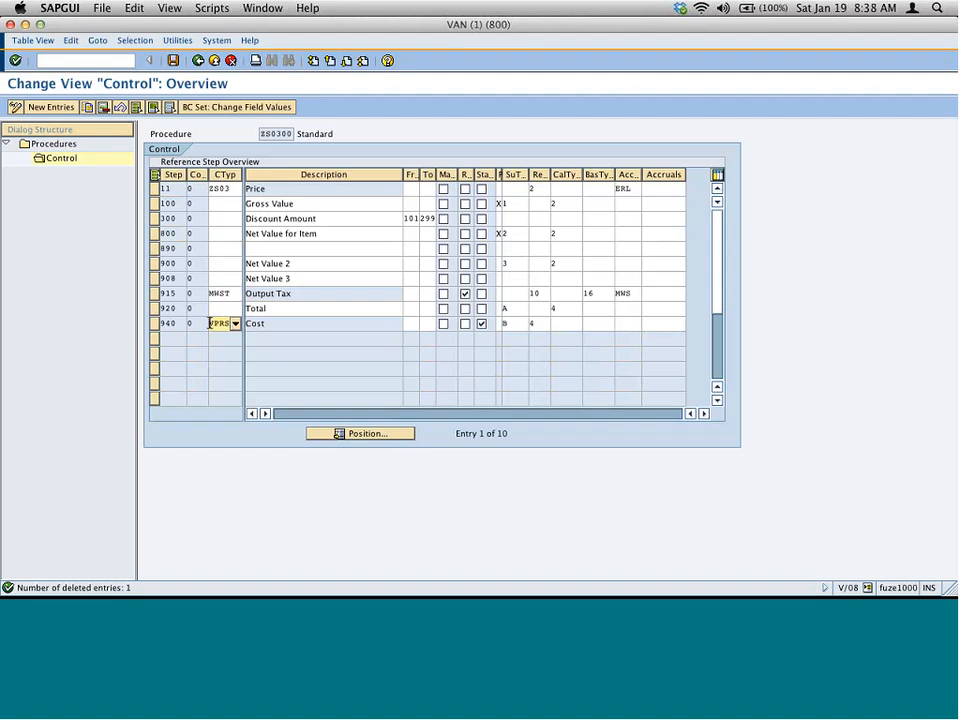
{"action": "double_click", "coordinate": [209, 323]}
{"action": "key", "text": "ctrl+s"}
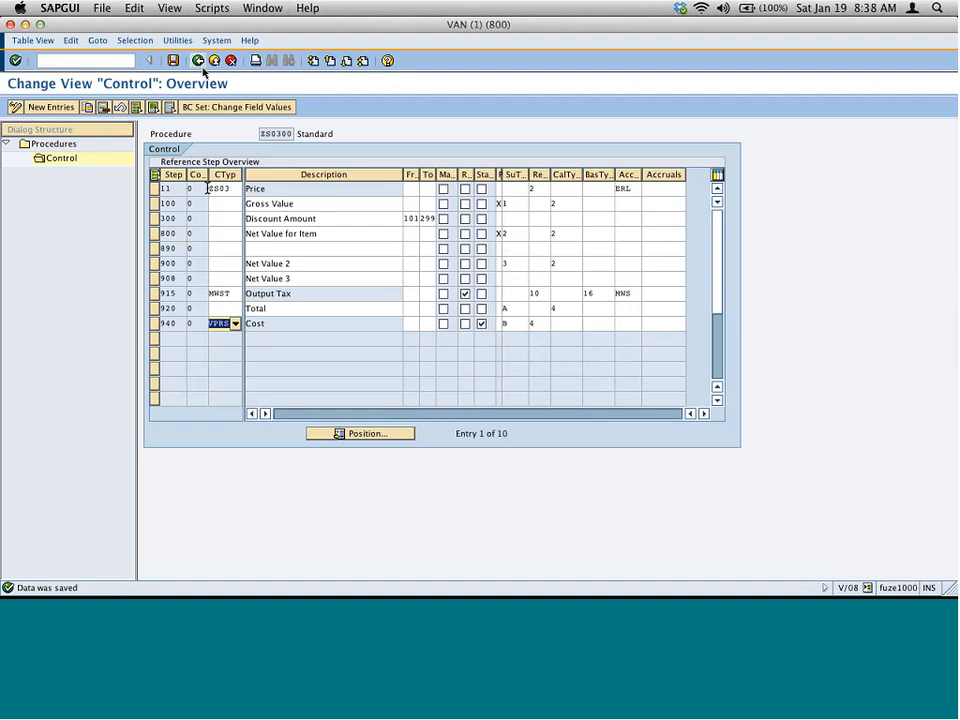
{"action": "left_click_drag", "start_coordinate": [261, 133], "coordinate": [282, 133]}
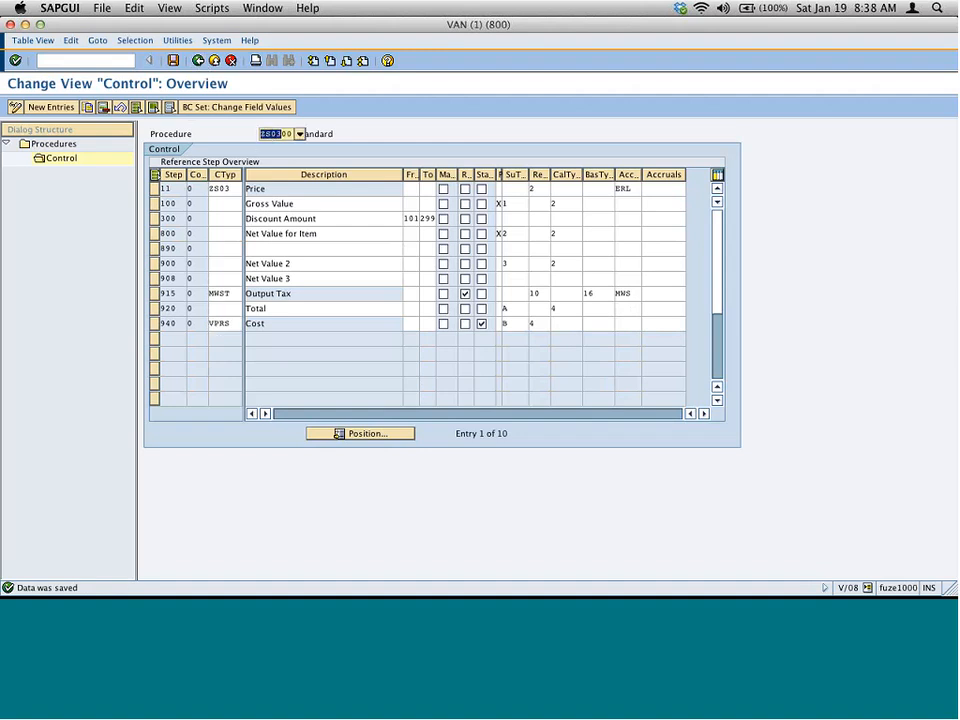
{"action": "key", "text": "ctrl+s"}
{"action": "left_click", "coordinate": [199, 61]}
- Switch to Curio and handwrite ZS0300 next to the Pricing Procedure arrow in the notes
{"action": "key", "text": "super+Tab"}
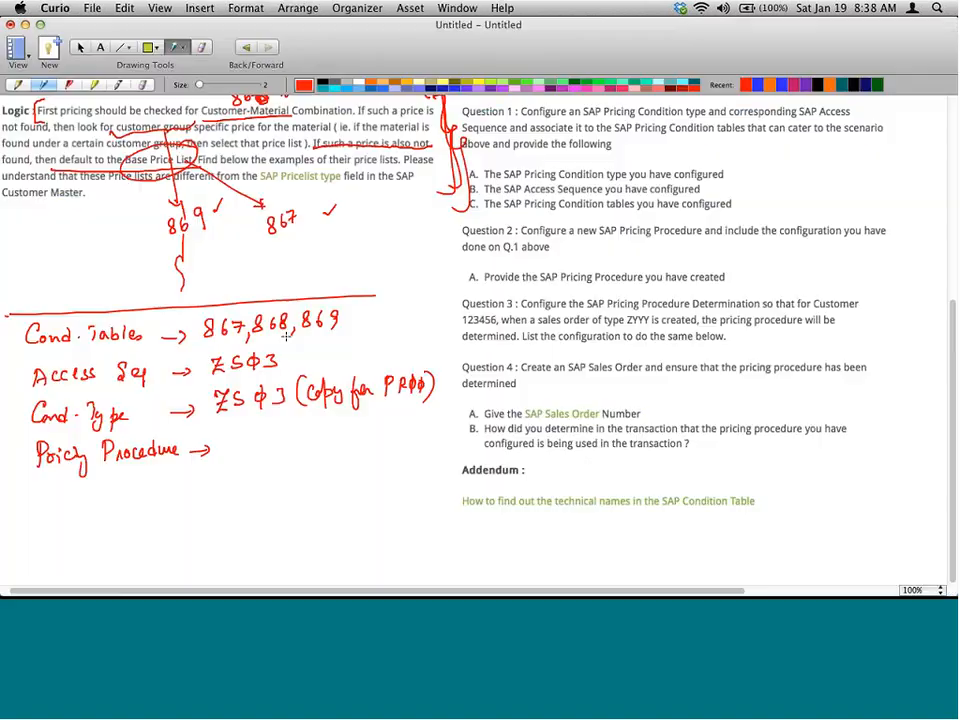
{"action": "mouse_move", "coordinate": [231, 436]}
{"action": "left_mouse_down"}
{"action": "mouse_move", "coordinate": [245, 458]}
{"action": "mouse_move", "coordinate": [242, 445]}
{"action": "mouse_move", "coordinate": [248, 455]}
{"action": "mouse_move", "coordinate": [273, 438]}
{"action": "left_mouse_up"}
{"action": "mouse_move", "coordinate": [274, 431]}
{"action": "left_mouse_down"}
{"action": "mouse_move", "coordinate": [275, 460]}
{"action": "mouse_move", "coordinate": [284, 451]}
{"action": "left_mouse_up"}
{"action": "left_click_drag", "start_coordinate": [309, 437], "coordinate": [310, 437]}
{"action": "mouse_move", "coordinate": [309, 427]}
{"action": "left_mouse_down"}
{"action": "mouse_move", "coordinate": [310, 458]}
{"action": "mouse_move", "coordinate": [322, 435]}
{"action": "left_mouse_up"}
{"action": "left_click_drag", "start_coordinate": [321, 429], "coordinate": [323, 458]}
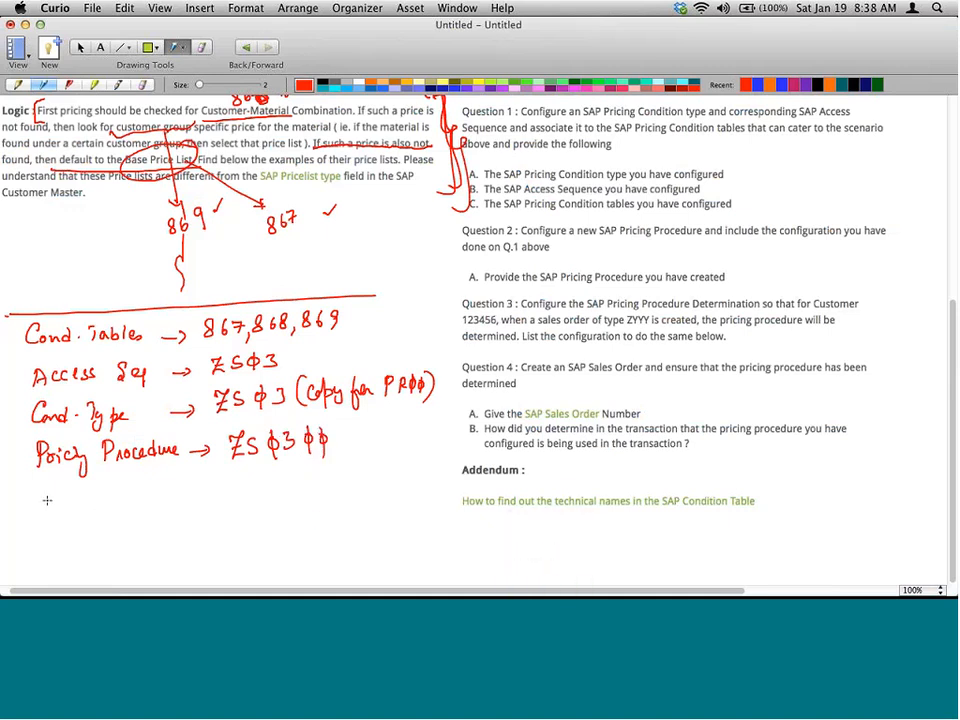
- Handwrite the sales area 1000/10/00 followed by a plus sign beneath the Pricing Procedure note
{"action": "mouse_move", "coordinate": [41, 490]}
{"action": "left_mouse_down"}
{"action": "mouse_move", "coordinate": [42, 508]}
{"action": "mouse_move", "coordinate": [49, 495]}
{"action": "mouse_move", "coordinate": [66, 495]}
{"action": "mouse_move", "coordinate": [78, 522]}
{"action": "mouse_move", "coordinate": [94, 493]}
{"action": "left_mouse_up"}
{"action": "left_click_drag", "start_coordinate": [100, 480], "coordinate": [109, 496]}
{"action": "left_click_drag", "start_coordinate": [116, 495], "coordinate": [137, 510]}
{"action": "left_click_drag", "start_coordinate": [131, 502], "coordinate": [143, 502]}
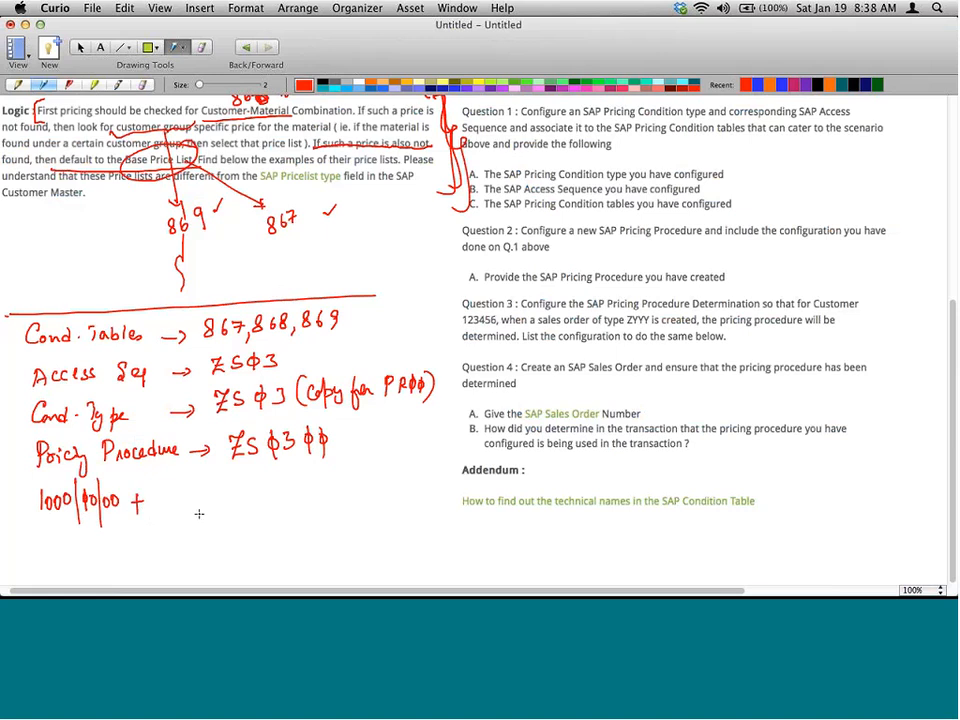
- Draw a curved arrow from the pricing procedure characters to the handwritten customer number in the master data notes
{"action": "scroll", "coordinate": [199, 513], "scroll_direction": "up", "scroll_amount": 3}
{"action": "scroll", "coordinate": [199, 513], "scroll_direction": "up", "scroll_amount": 10}
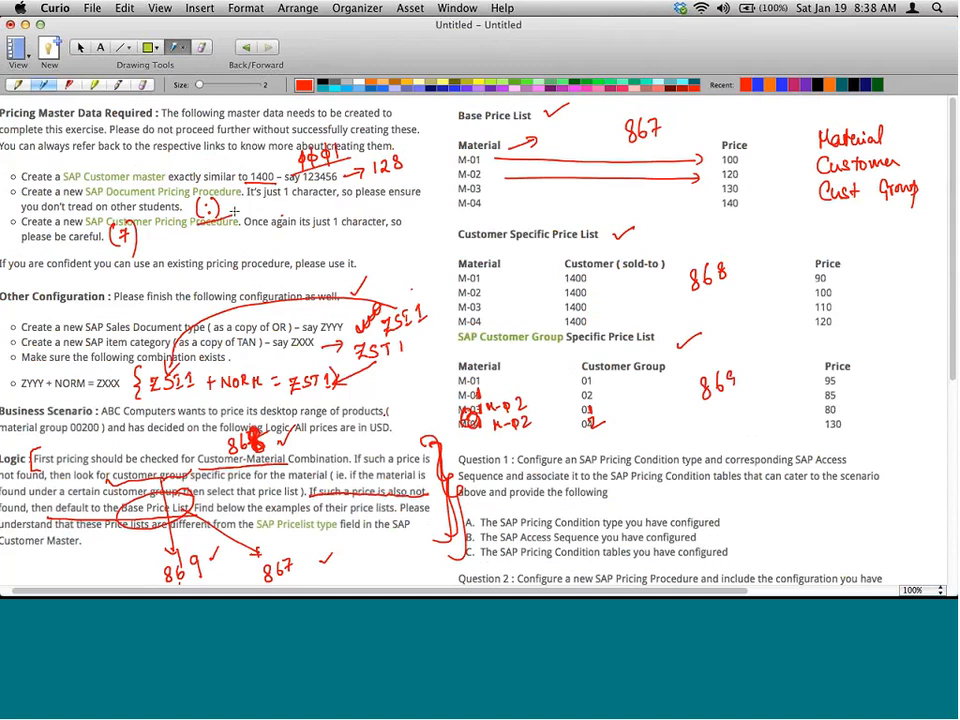
{"action": "left_click_drag", "start_coordinate": [236, 211], "coordinate": [412, 158]}
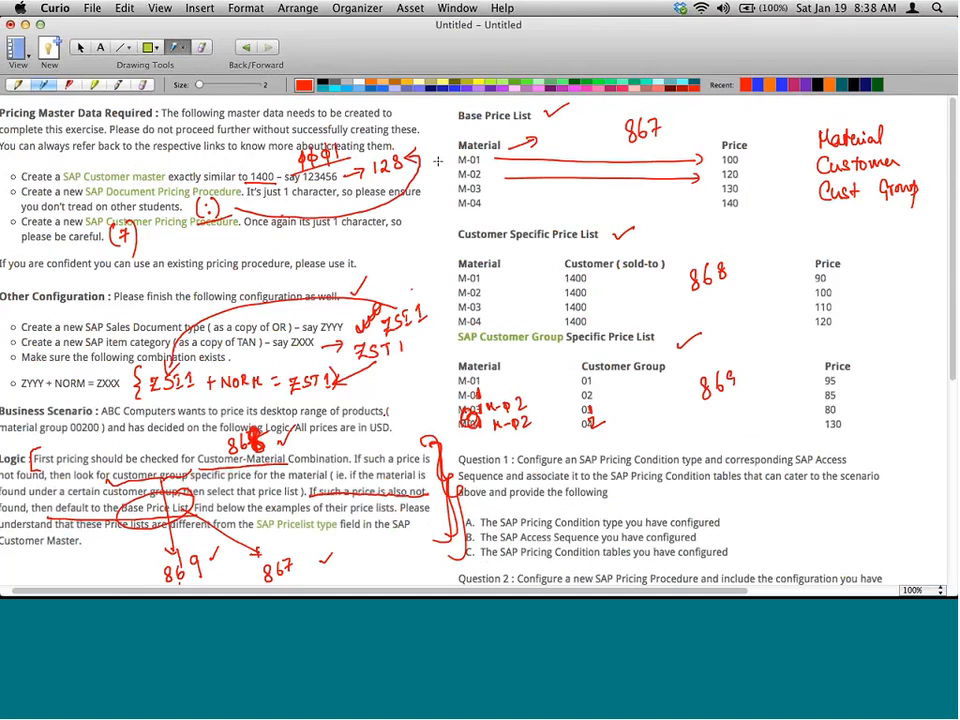
- Switch back to SAPGUI, leave pricing maintenance and open the customer display with transaction VD03
{"action": "key", "text": "super+Tab"}
{"action": "left_click", "coordinate": [195, 61]}
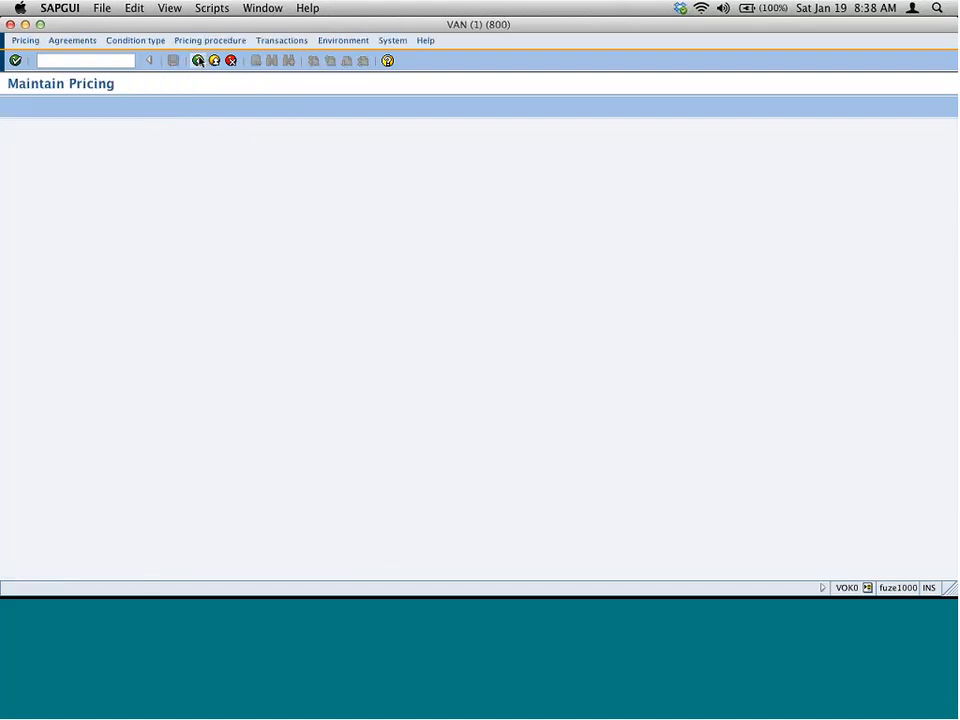
{"action": "left_click", "coordinate": [195, 61]}
{"action": "type", "text": "vd03"}
{"action": "key", "text": "Return"}
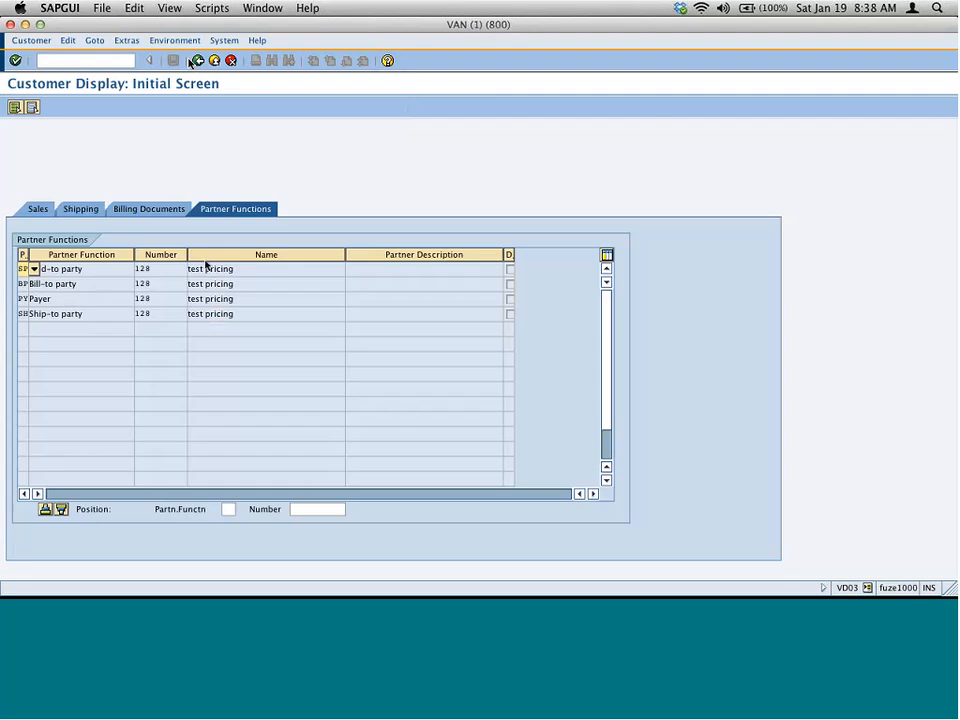
- Switch the test pricing customer's sales data to change mode and open the value list for the customer pricing procedure
{"action": "left_click", "coordinate": [40, 212]}
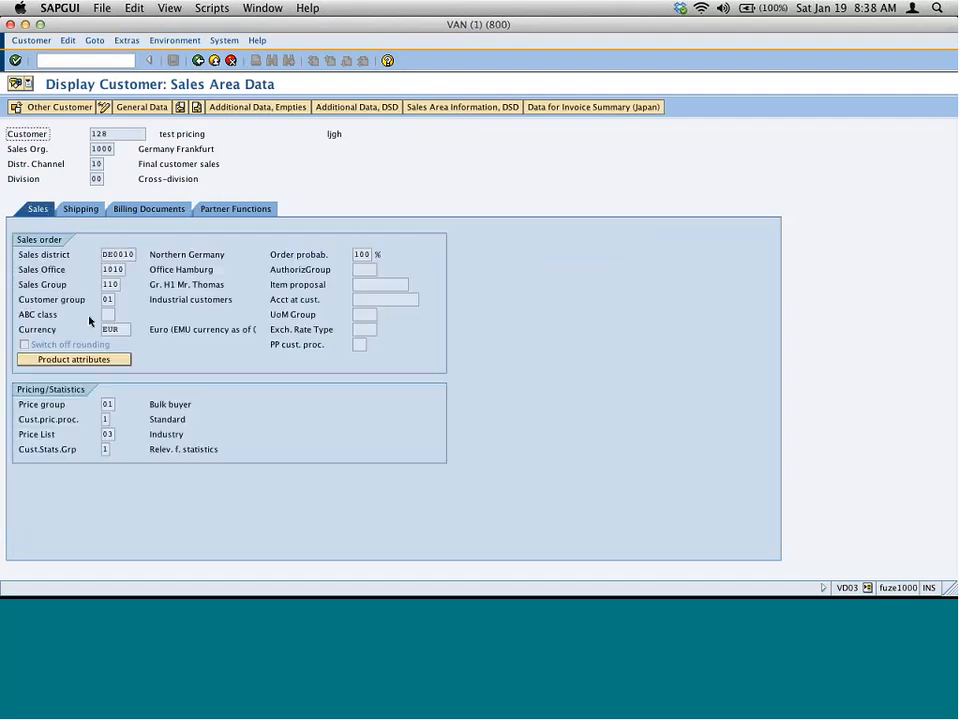
{"action": "left_click", "coordinate": [105, 107]}
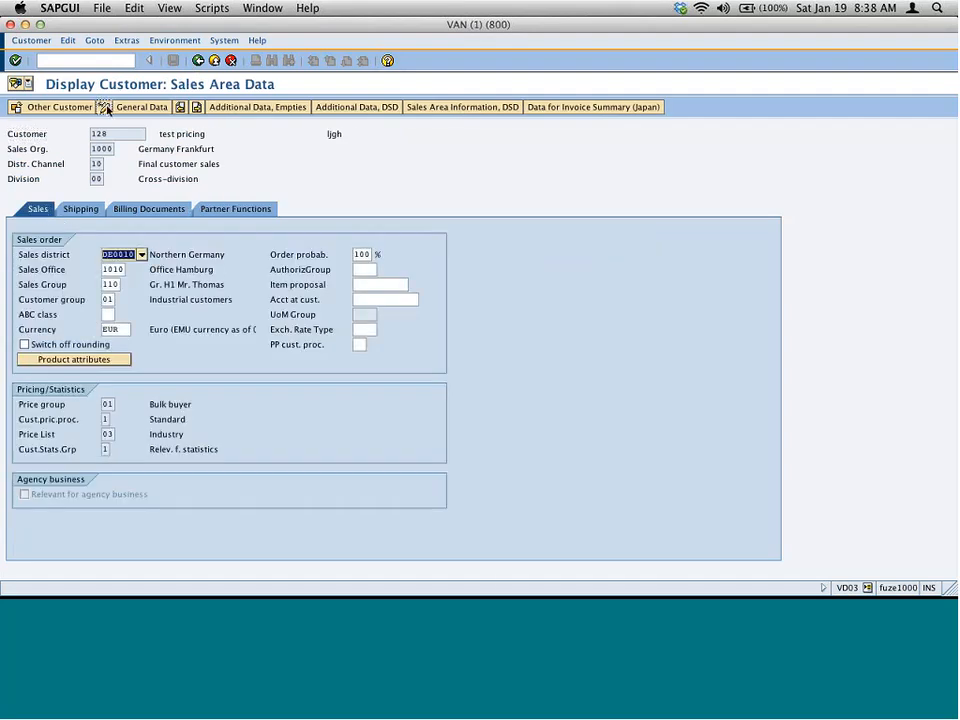
{"action": "left_click", "coordinate": [107, 419]}
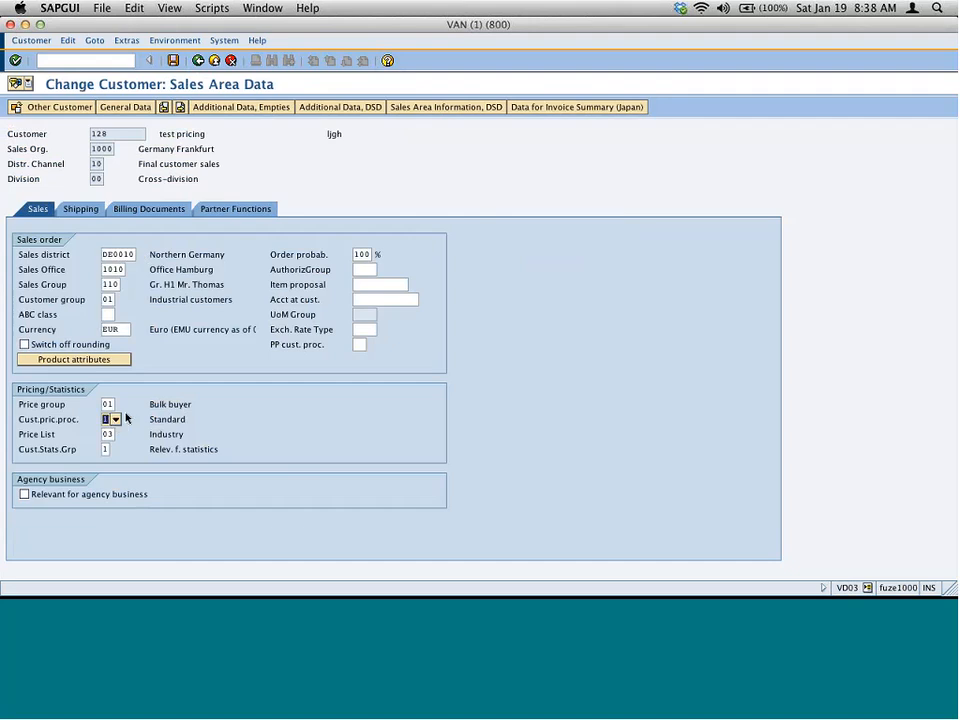
{"action": "left_click", "coordinate": [115, 419]}
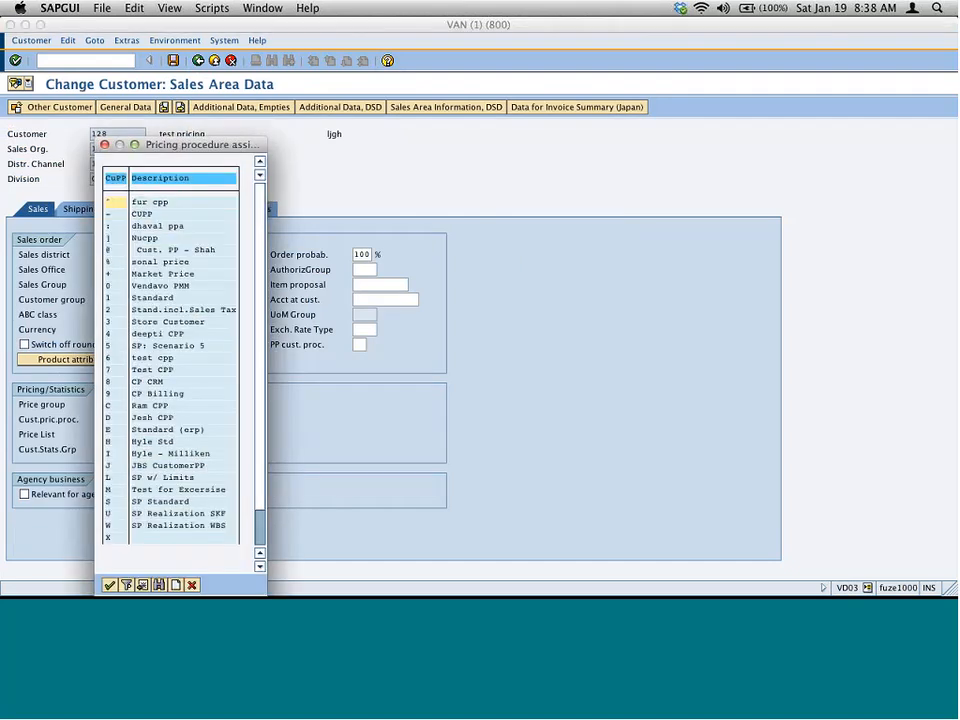
- Check the Curio notes, assign customer pricing procedure 7 (Test CPP) to the customer in SAPGUI, and save the record
{"action": "key", "text": "super+Tab"}
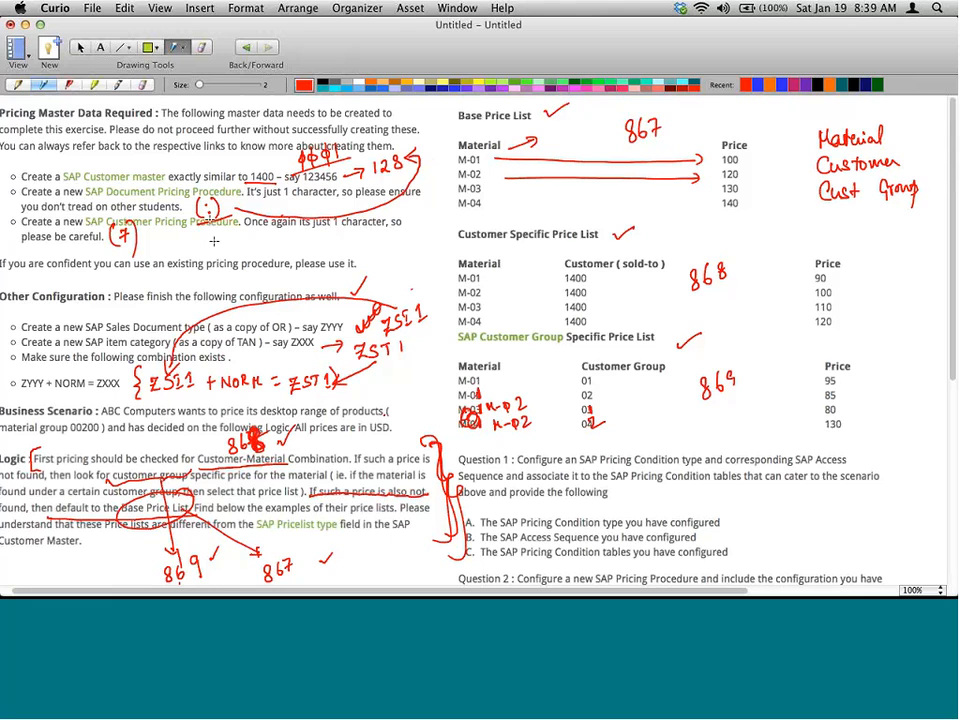
{"action": "key", "text": "super+Tab"}
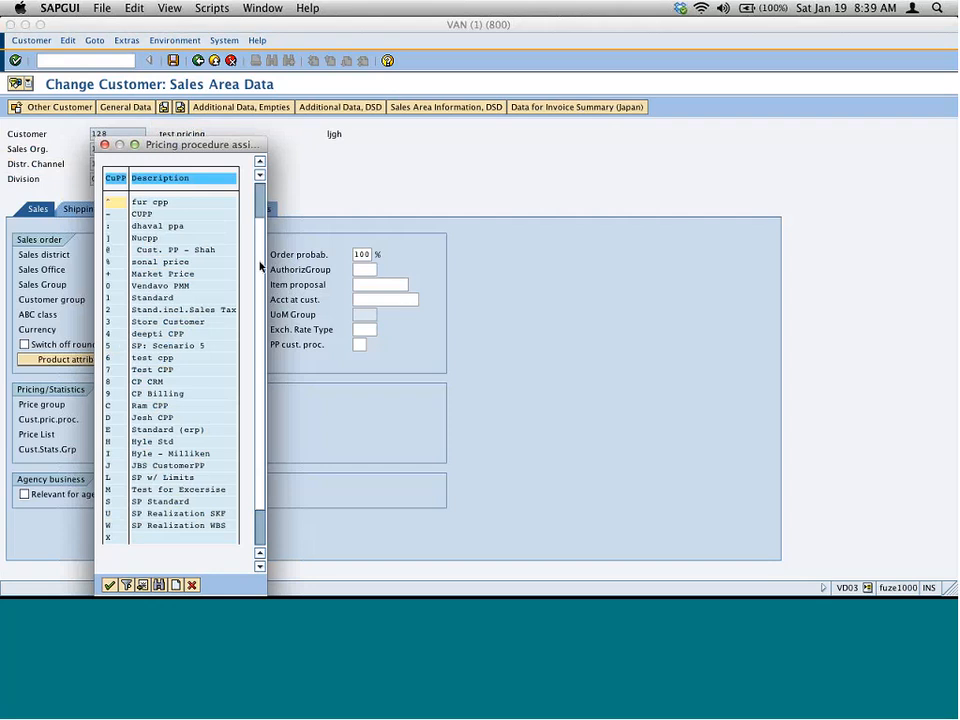
{"action": "scroll", "coordinate": [262, 308], "scroll_direction": "down", "scroll_amount": 1}
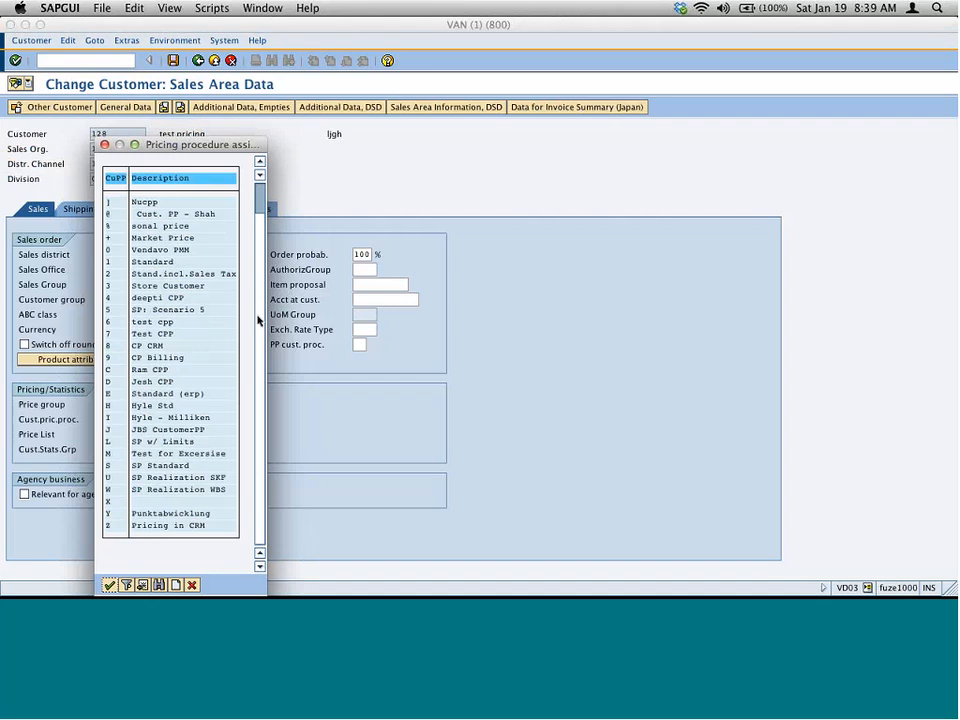
{"action": "scroll", "coordinate": [258, 319], "scroll_direction": "up", "scroll_amount": 1}
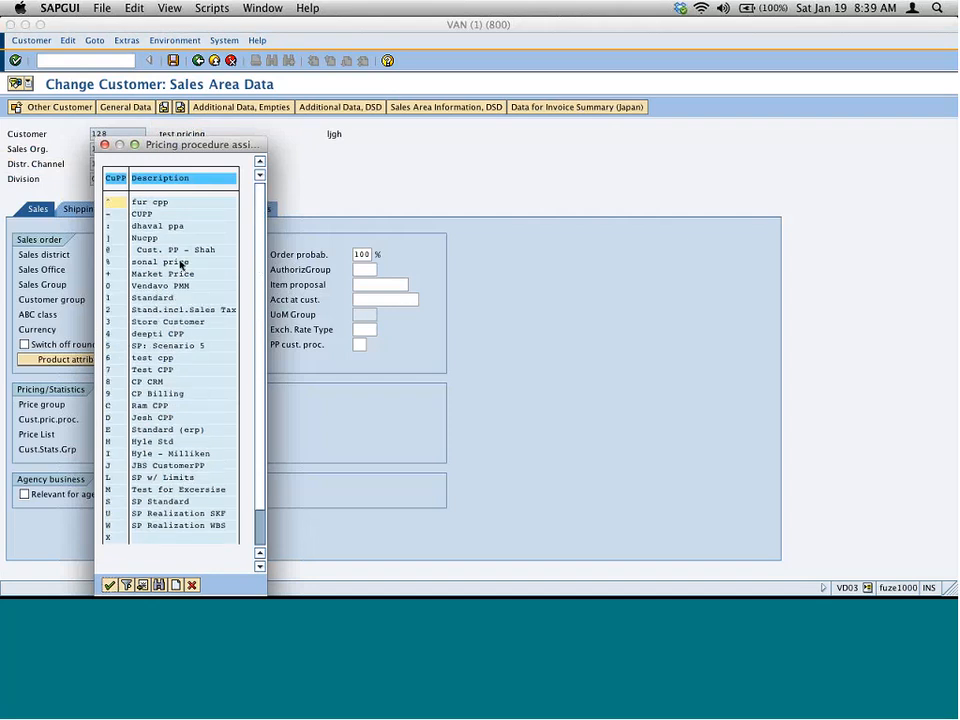
{"action": "left_click", "coordinate": [155, 226]}
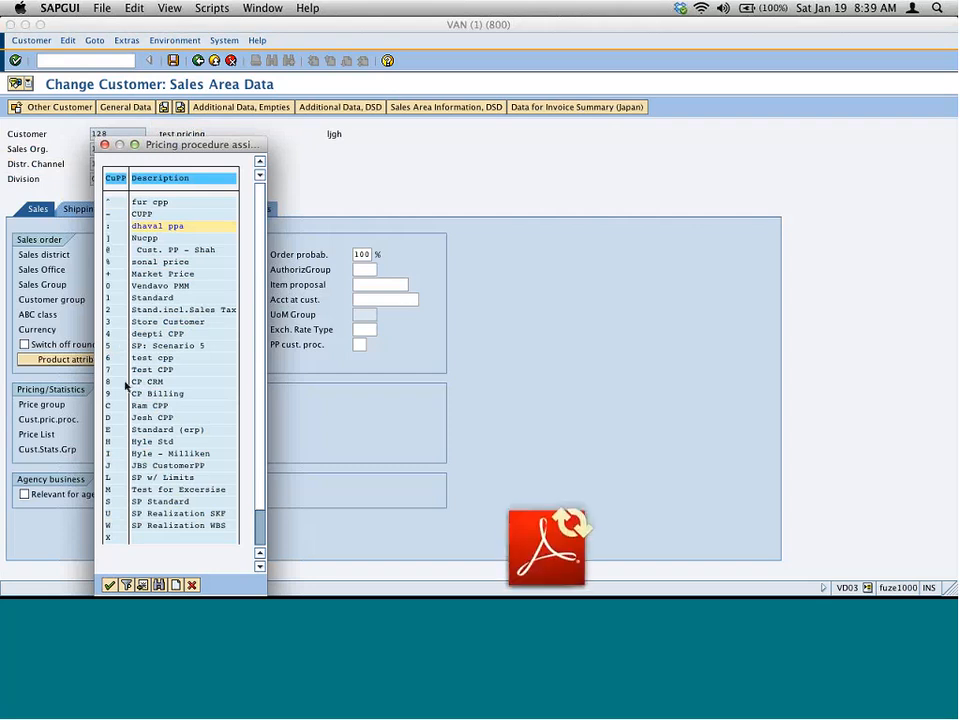
{"action": "left_click", "coordinate": [142, 358]}
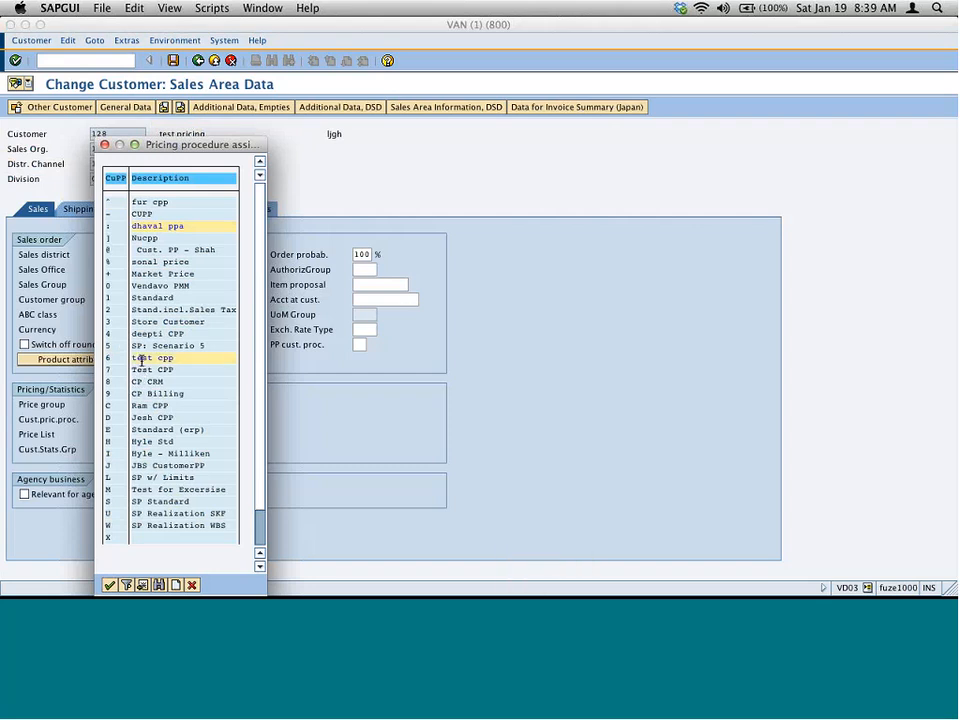
{"action": "left_click", "coordinate": [138, 369]}
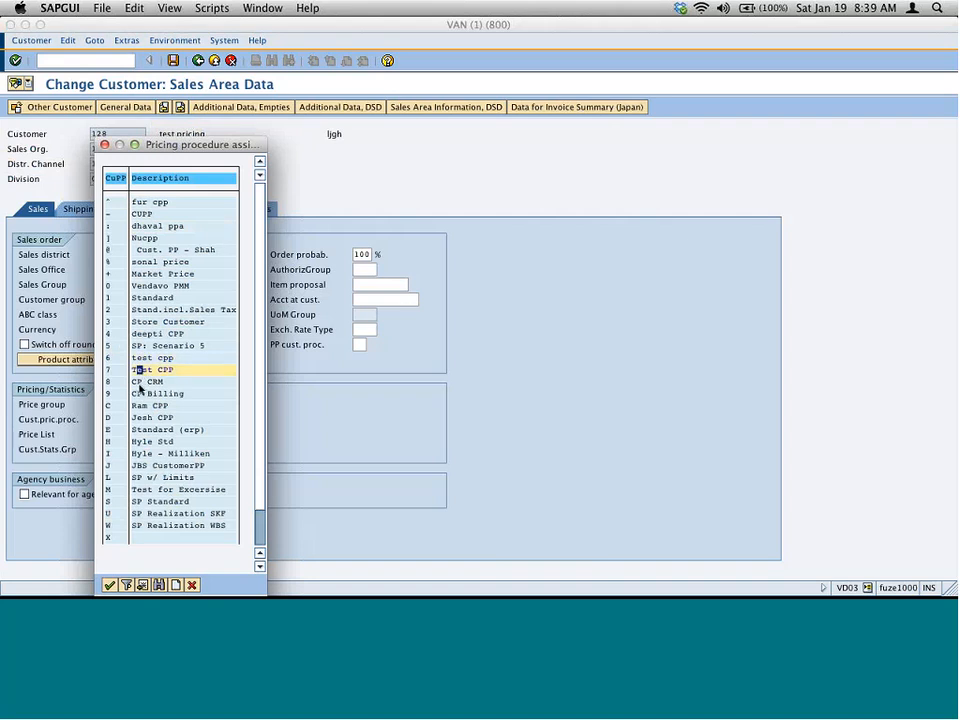
{"action": "left_click", "coordinate": [109, 585]}
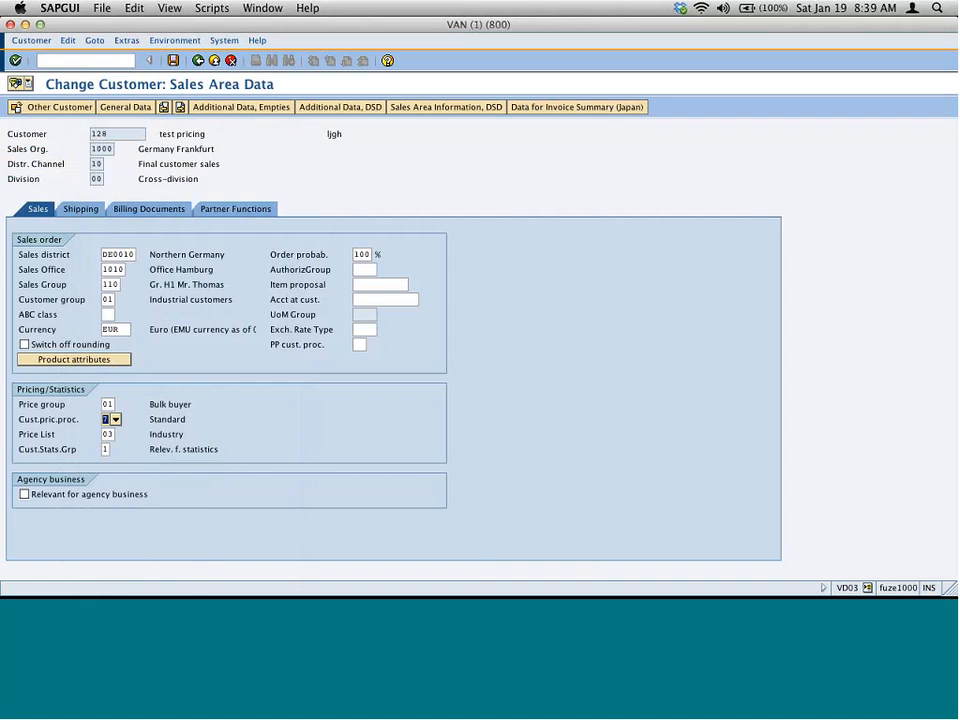
{"action": "left_click", "coordinate": [173, 61]}
- In Curio, draw a curved arrow from the circled 7 to the handwritten customer number and handwrite 7: beside the Document Pricing Procedure bullet
{"action": "key", "text": "super+Tab"}
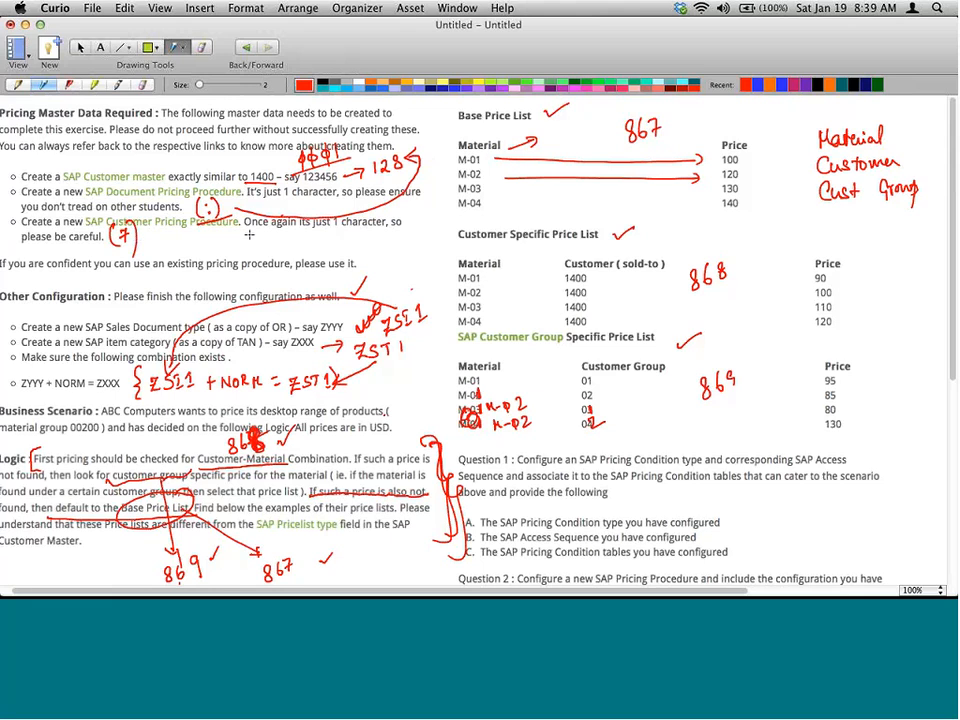
{"action": "mouse_move", "coordinate": [240, 214]}
{"action": "left_mouse_down"}
{"action": "mouse_move", "coordinate": [142, 242]}
{"action": "mouse_move", "coordinate": [272, 218]}
{"action": "mouse_move", "coordinate": [412, 148]}
{"action": "left_mouse_up"}
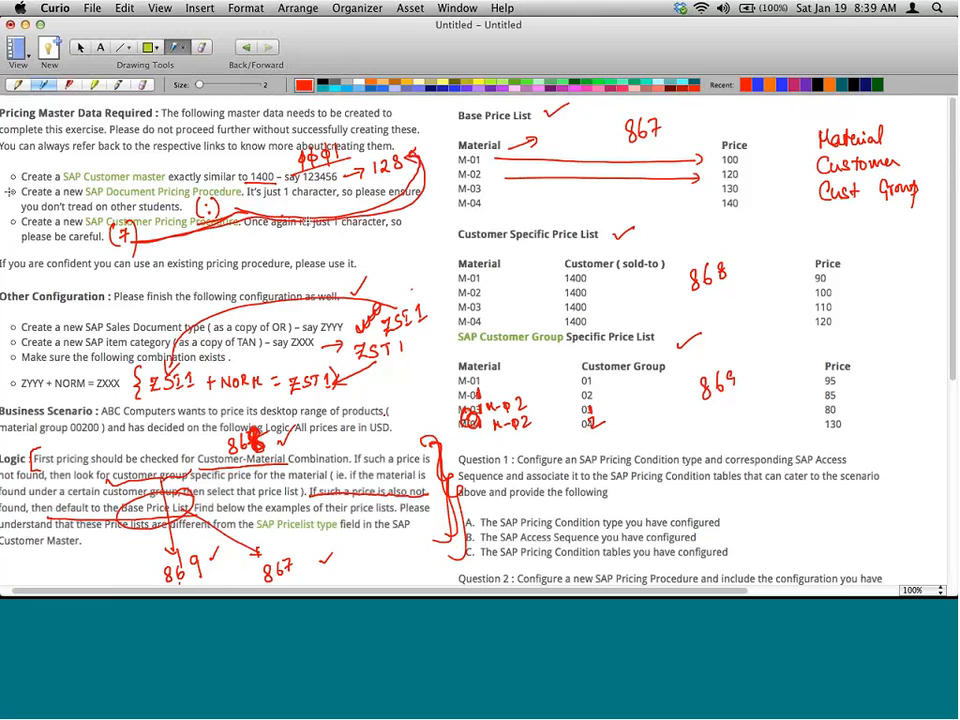
{"action": "scroll", "coordinate": [10, 192], "scroll_direction": "left", "scroll_amount": 1}
{"action": "left_click_drag", "start_coordinate": [19, 200], "coordinate": [35, 211]}
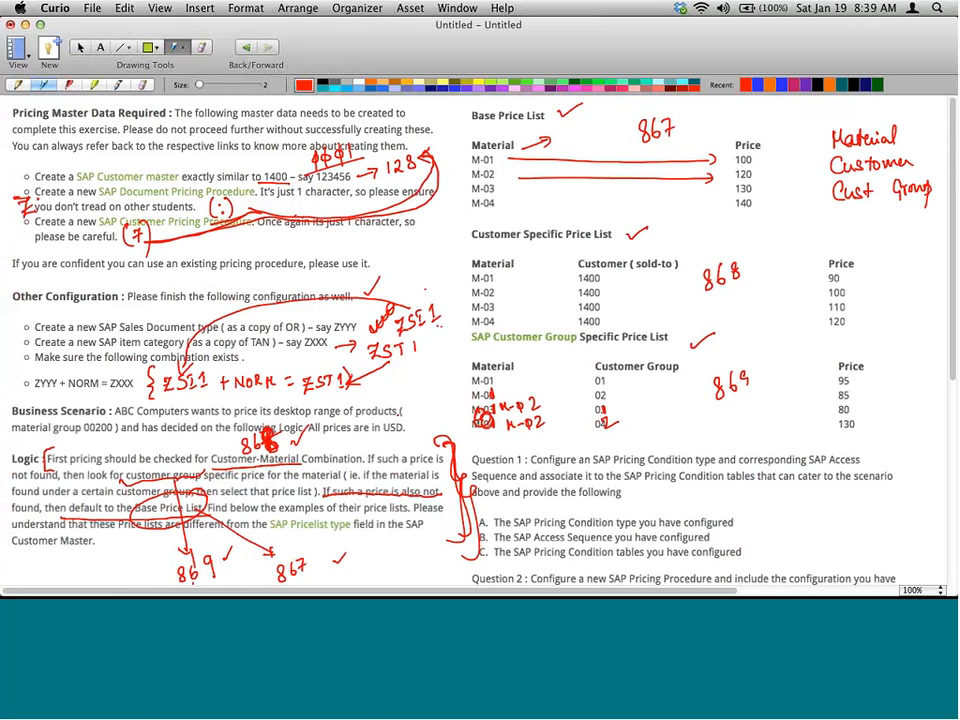
- Switch back to SAPGUI, leave the customer display and start sales document type maintenance with transaction VOV8
{"action": "key", "text": "super+Tab"}
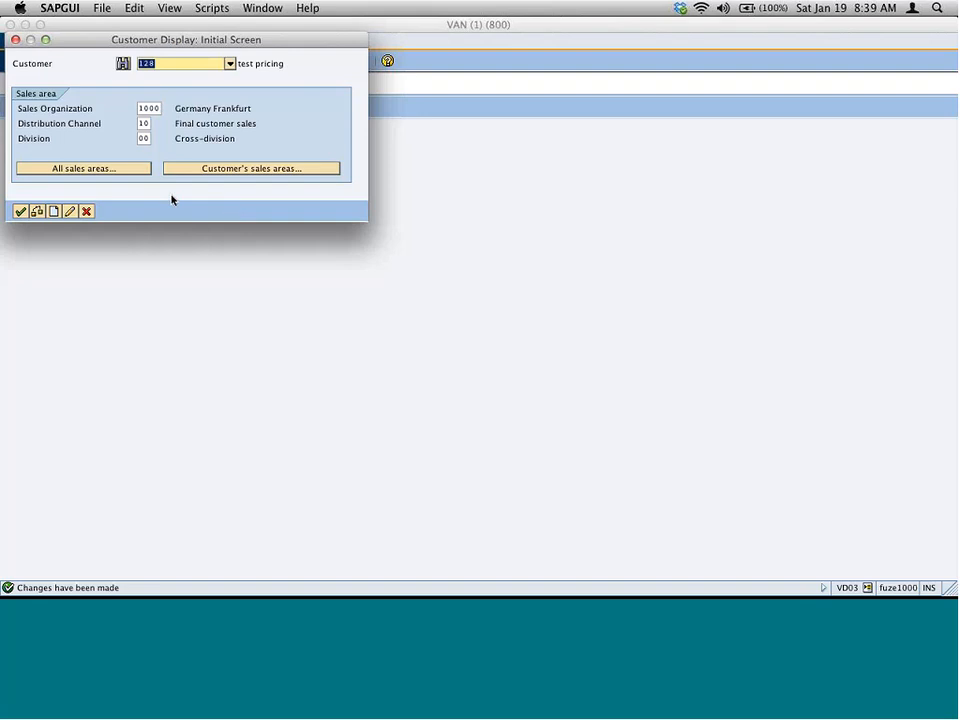
{"action": "left_click", "coordinate": [87, 211]}
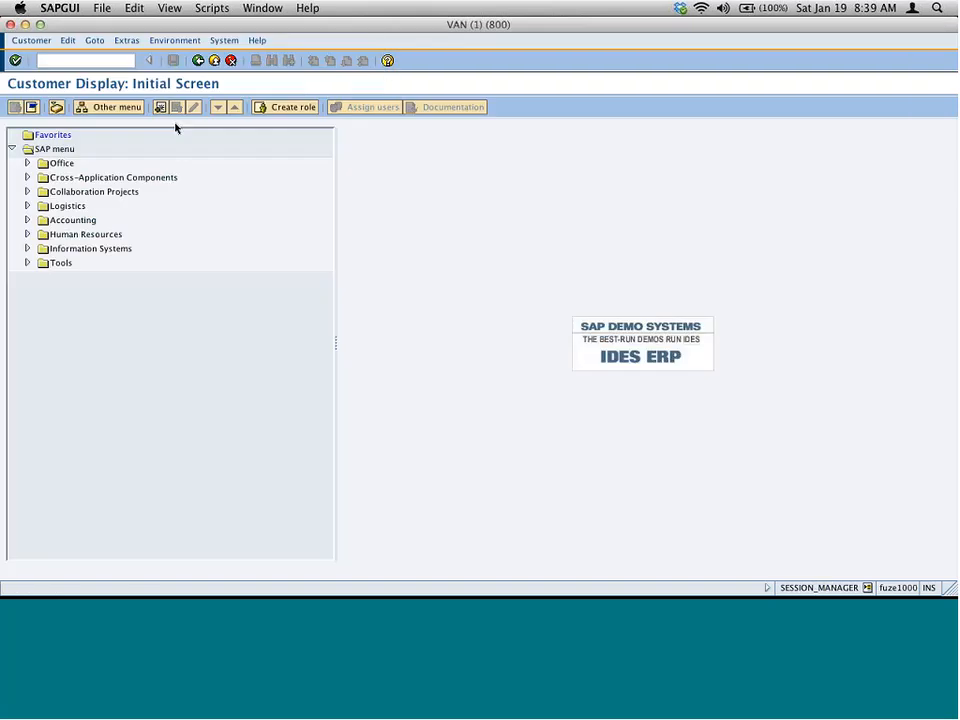
{"action": "left_click", "coordinate": [109, 60]}
{"action": "type", "text": "vov8"}
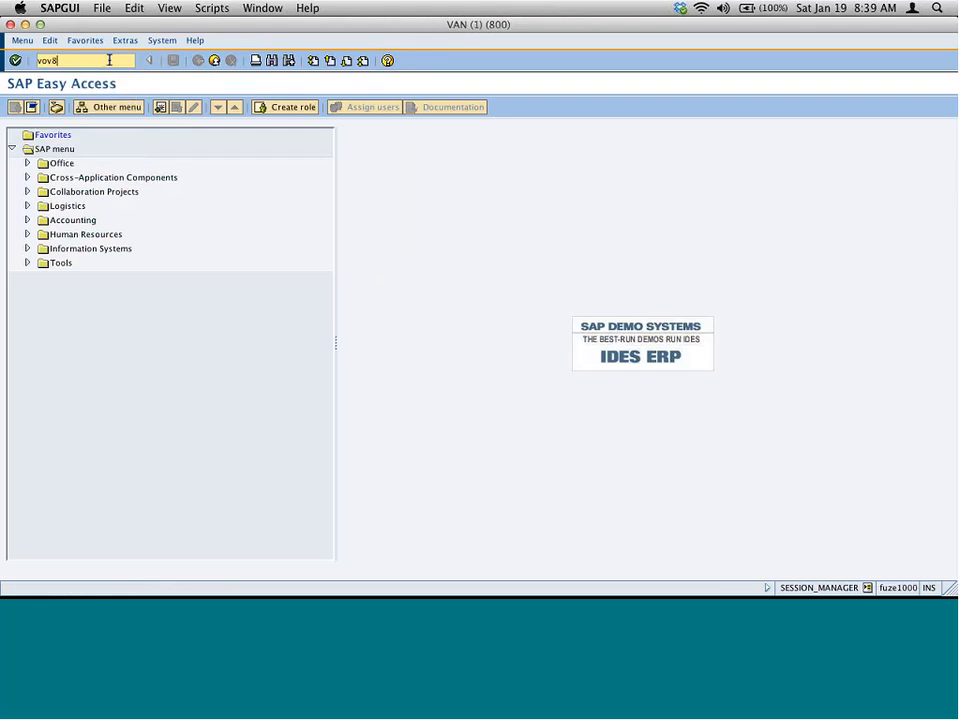
{"action": "key", "text": "Return"}
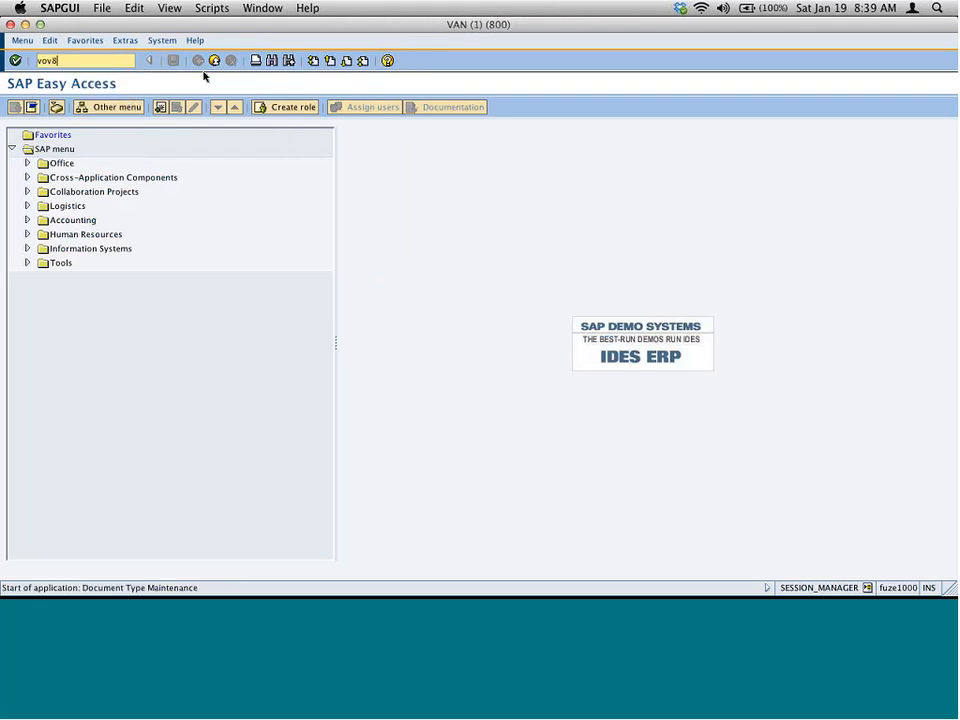
- Find sales document type ZSI1 in the sales order types list and open its details
{"action": "left_click", "coordinate": [100, 554]}
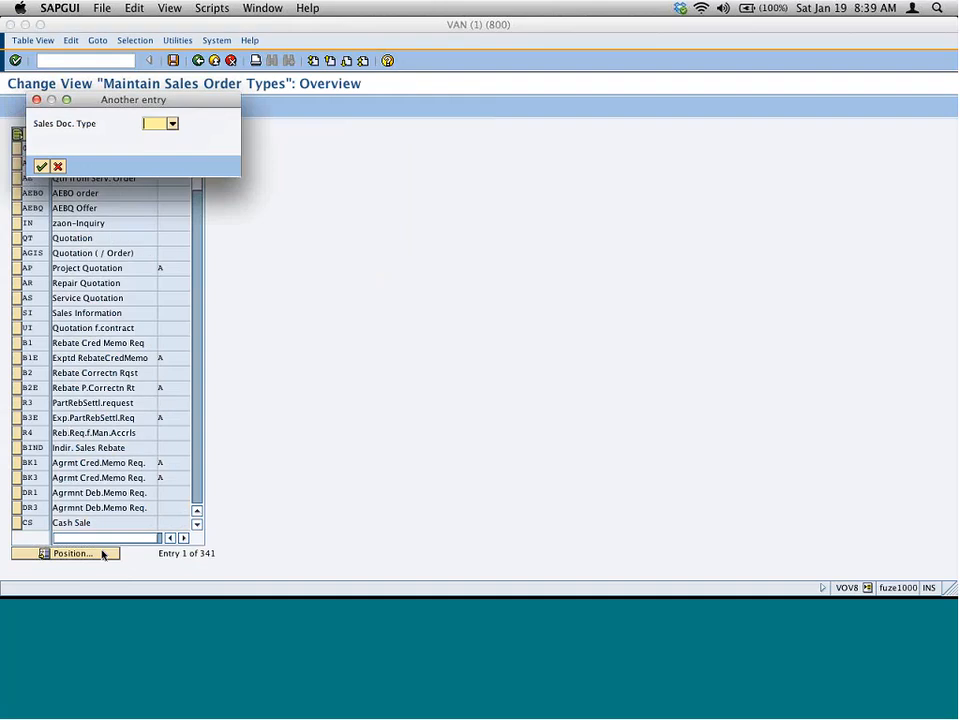
{"action": "type", "text": "zsi1"}
{"action": "key", "text": "Return"}
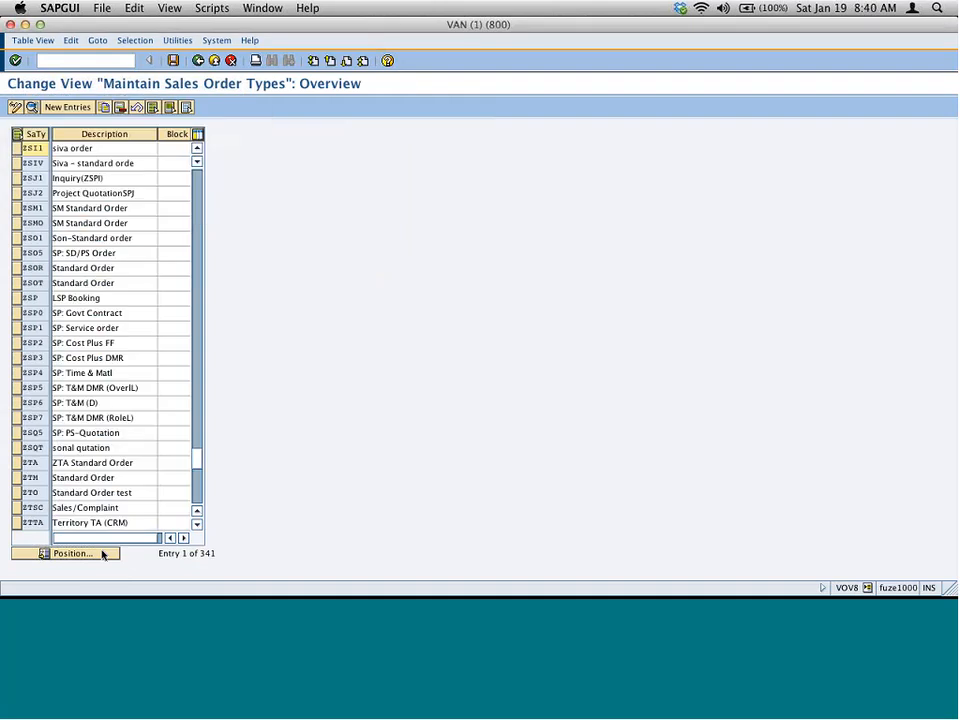
{"action": "double_click", "coordinate": [82, 148]}
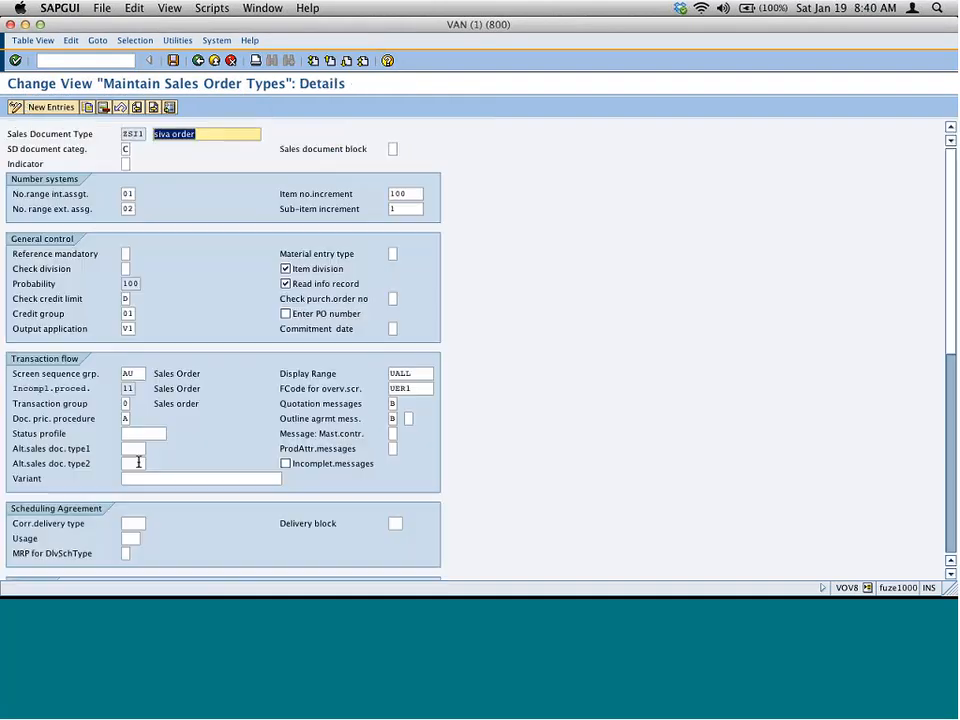
- Set the document pricing procedure of order type ZSI1 to the colon (:), save, and return to the overview
{"action": "left_click", "coordinate": [126, 420]}
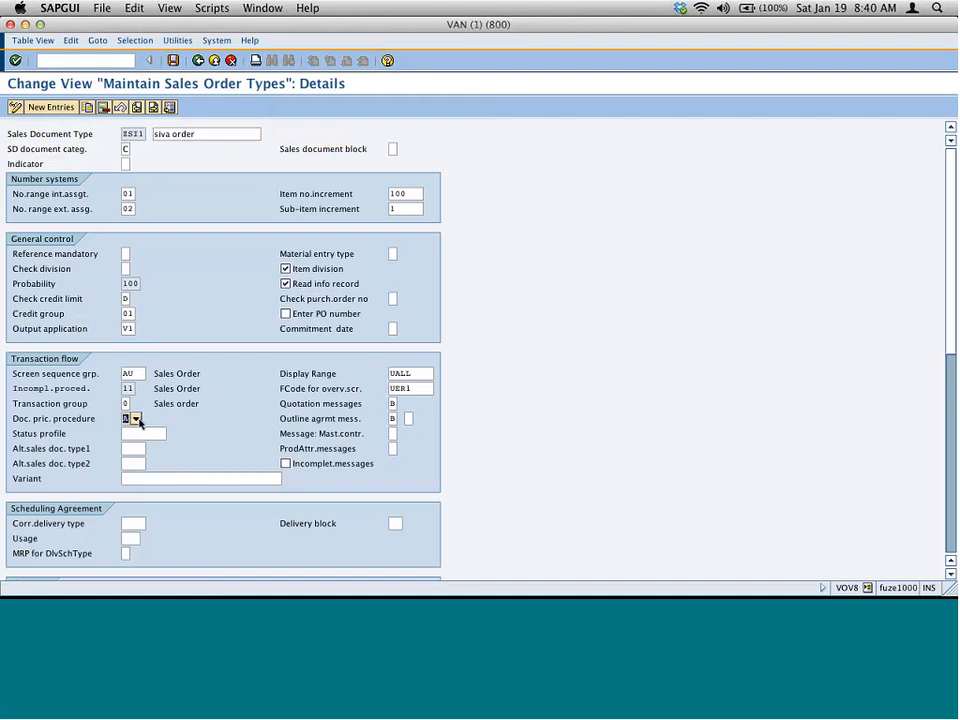
{"action": "left_click", "coordinate": [133, 419]}
{"action": "double_click", "coordinate": [167, 241]}
{"action": "key", "text": "ctrl+s"}
{"action": "key", "text": "Return"}
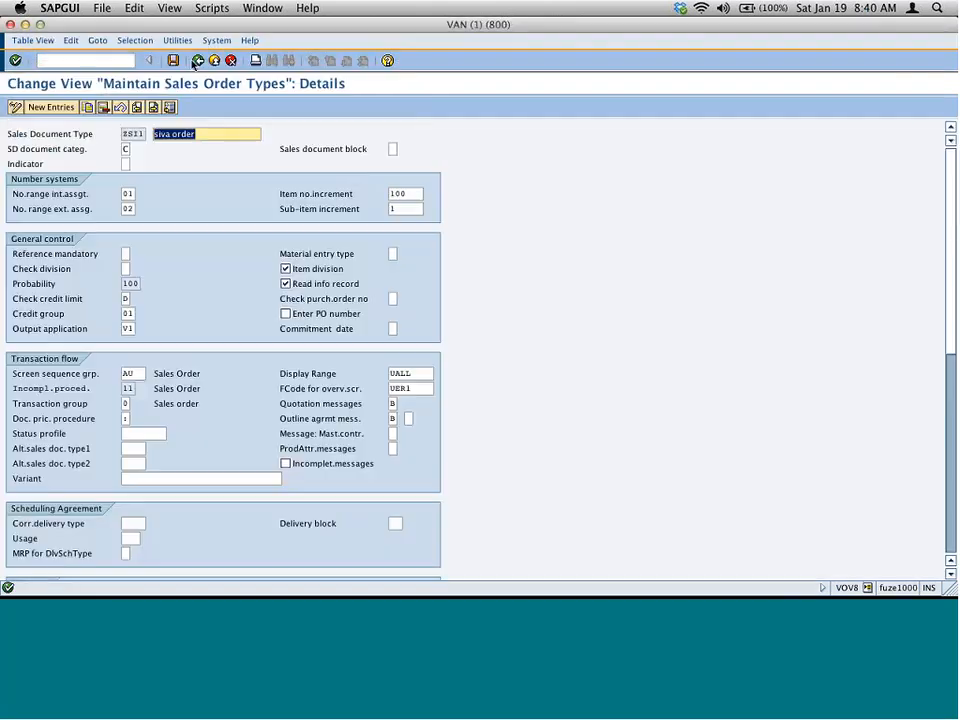
{"action": "left_click", "coordinate": [199, 62]}
- Switch to Curio and handwrite 7 + : = ZS0300 after the sales area 1000/10/00 + at the end of the notes
{"action": "key", "text": "super+Tab"}
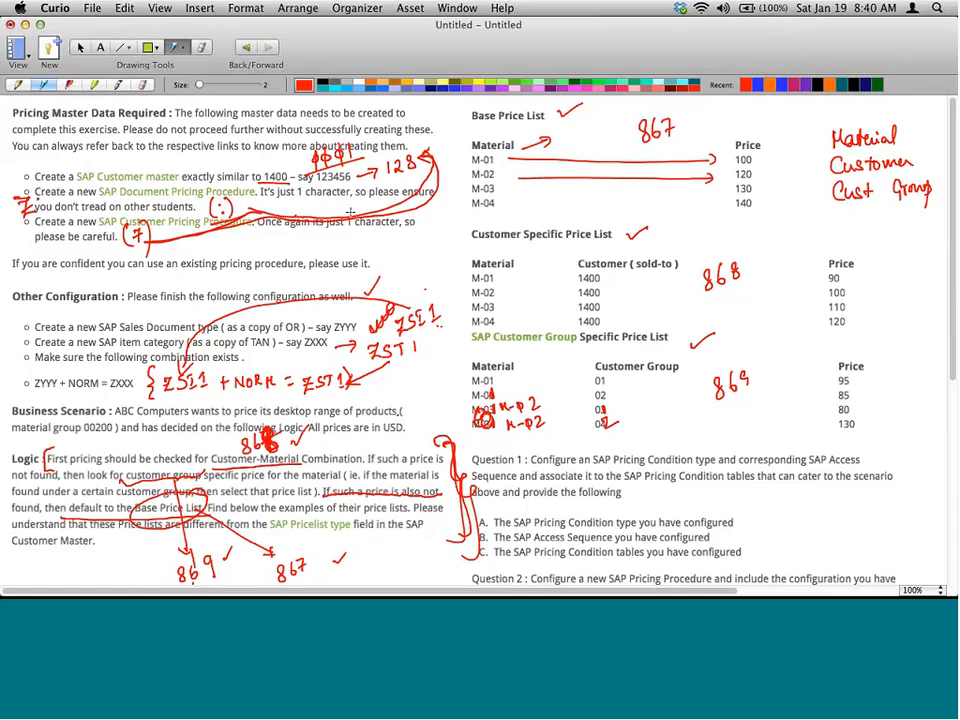
{"action": "scroll", "coordinate": [176, 508], "scroll_direction": "down", "scroll_amount": 10}
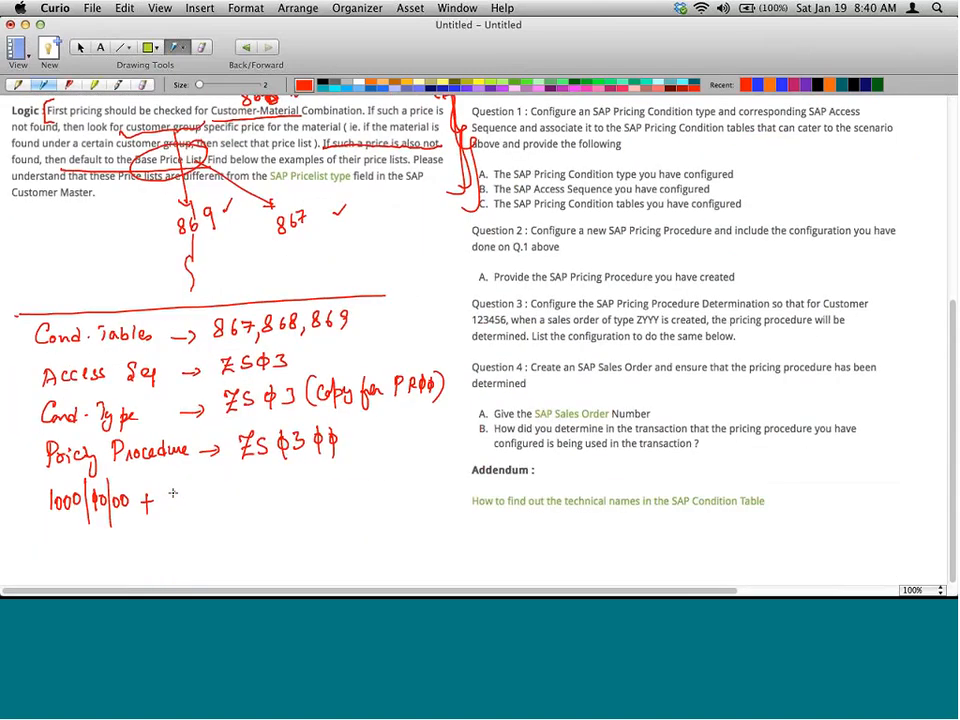
{"action": "mouse_move", "coordinate": [173, 492]}
{"action": "left_mouse_down"}
{"action": "mouse_move", "coordinate": [182, 488]}
{"action": "mouse_move", "coordinate": [178, 506]}
{"action": "mouse_move", "coordinate": [219, 500]}
{"action": "left_mouse_up"}
{"action": "mouse_move", "coordinate": [212, 492]}
{"action": "left_mouse_down"}
{"action": "mouse_move", "coordinate": [212, 511]}
{"action": "mouse_move", "coordinate": [238, 493]}
{"action": "mouse_move", "coordinate": [238, 506]}
{"action": "mouse_move", "coordinate": [291, 491]}
{"action": "left_mouse_up"}
{"action": "left_click_drag", "start_coordinate": [279, 499], "coordinate": [322, 499]}
{"action": "mouse_move", "coordinate": [310, 491]}
{"action": "left_mouse_down"}
{"action": "mouse_move", "coordinate": [333, 496]}
{"action": "mouse_move", "coordinate": [352, 483]}
{"action": "left_mouse_up"}
{"action": "mouse_move", "coordinate": [352, 475]}
{"action": "left_mouse_down"}
{"action": "mouse_move", "coordinate": [352, 498]}
{"action": "mouse_move", "coordinate": [381, 479]}
{"action": "left_mouse_up"}
{"action": "mouse_move", "coordinate": [380, 471]}
{"action": "left_mouse_down"}
{"action": "mouse_move", "coordinate": [380, 494]}
{"action": "mouse_move", "coordinate": [398, 483]}
{"action": "left_mouse_up"}
{"action": "left_click_drag", "start_coordinate": [398, 471], "coordinate": [397, 495]}
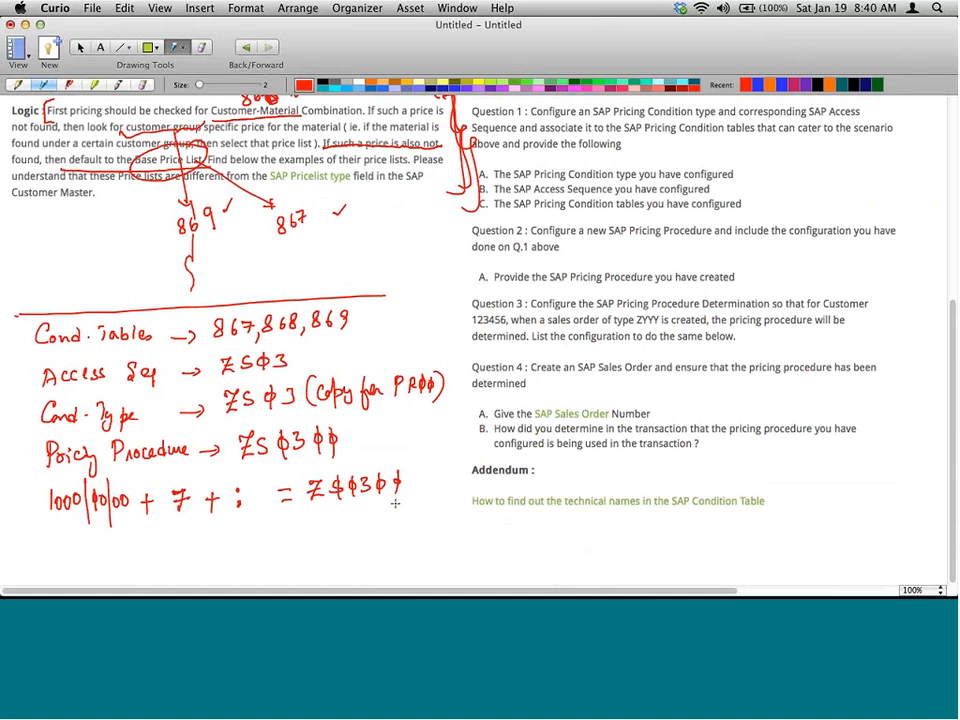
- Switch back to SAPGUI, leave sales order type maintenance and open pricing maintenance with transaction VOK0
{"action": "key", "text": "super+Tab"}
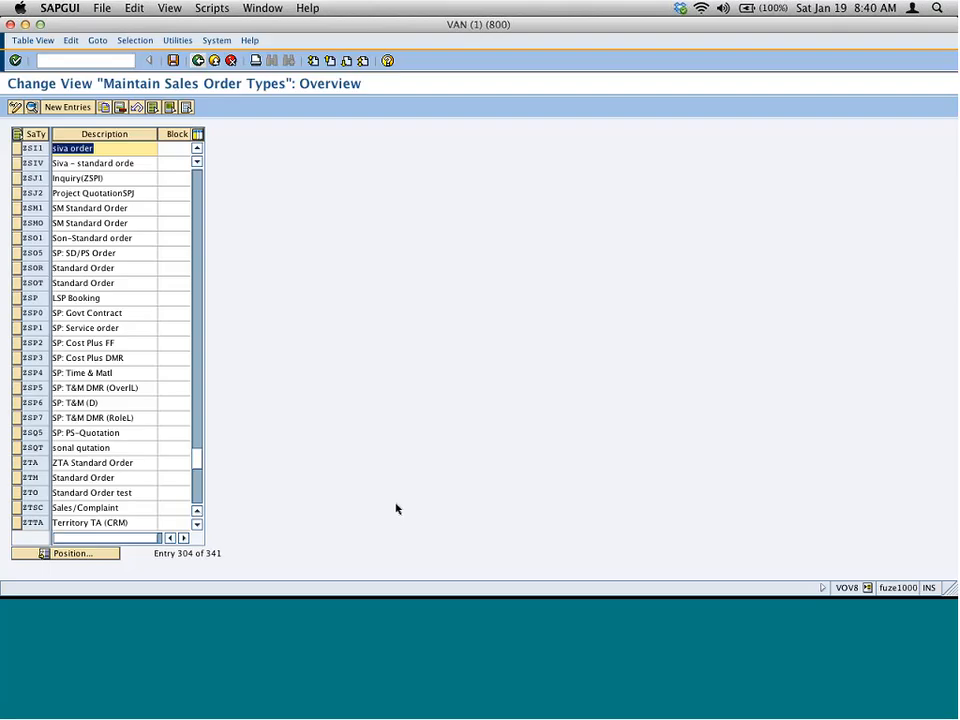
{"action": "key", "text": "F3"}
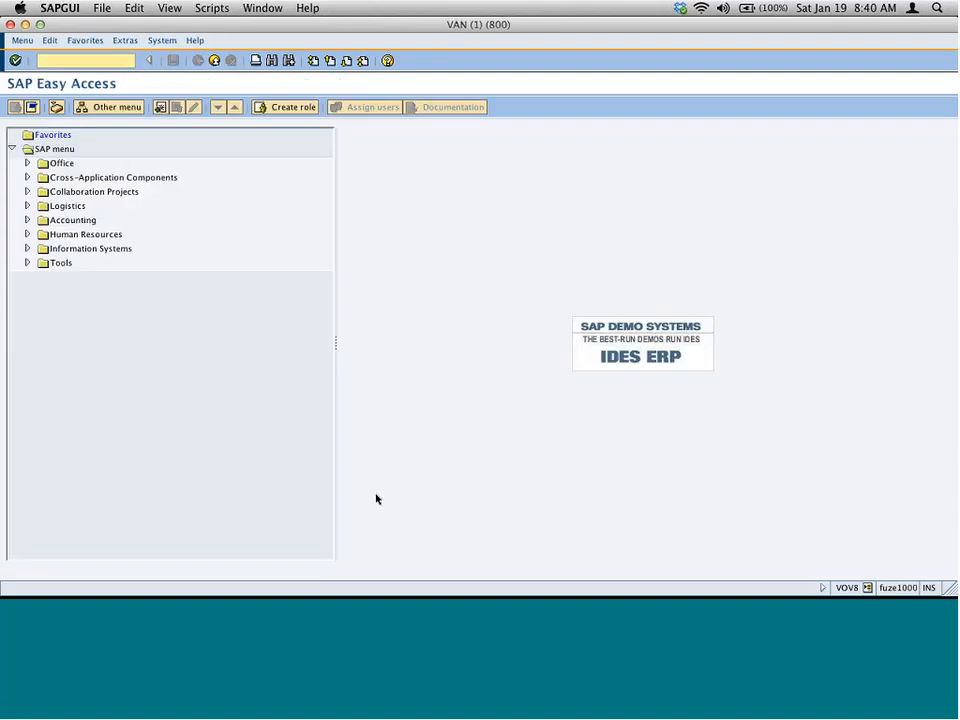
{"action": "type", "text": "vok0"}
{"action": "key", "text": "Return"}
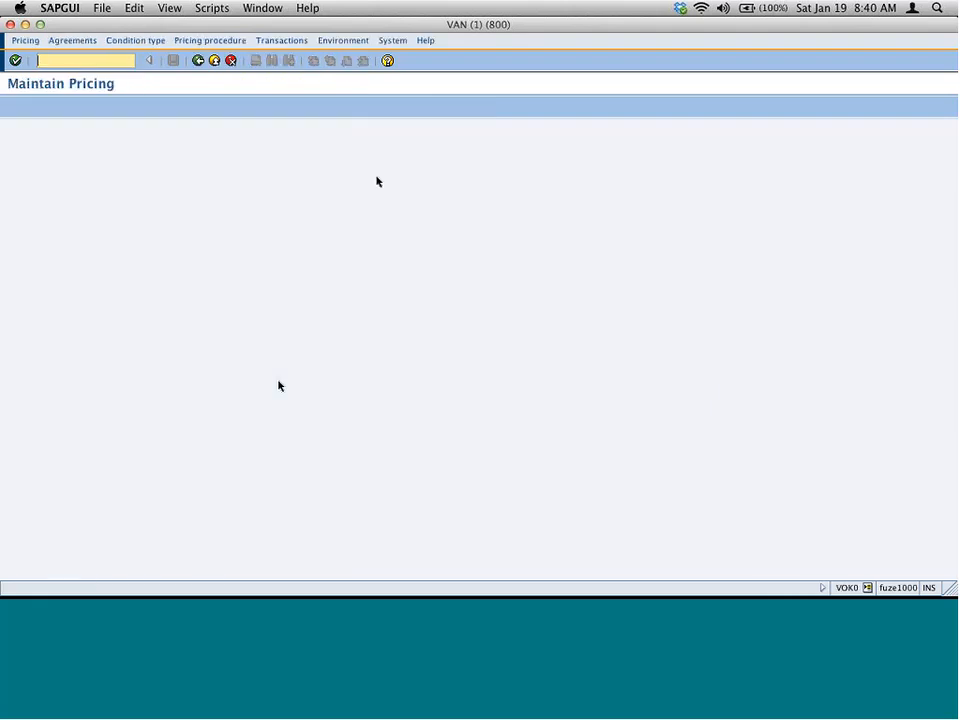
- Open the pricing procedure determination table and start adding new entries
{"action": "left_click", "coordinate": [215, 41]}
{"action": "left_click", "coordinate": [235, 100]}
{"action": "left_click", "coordinate": [45, 106]}
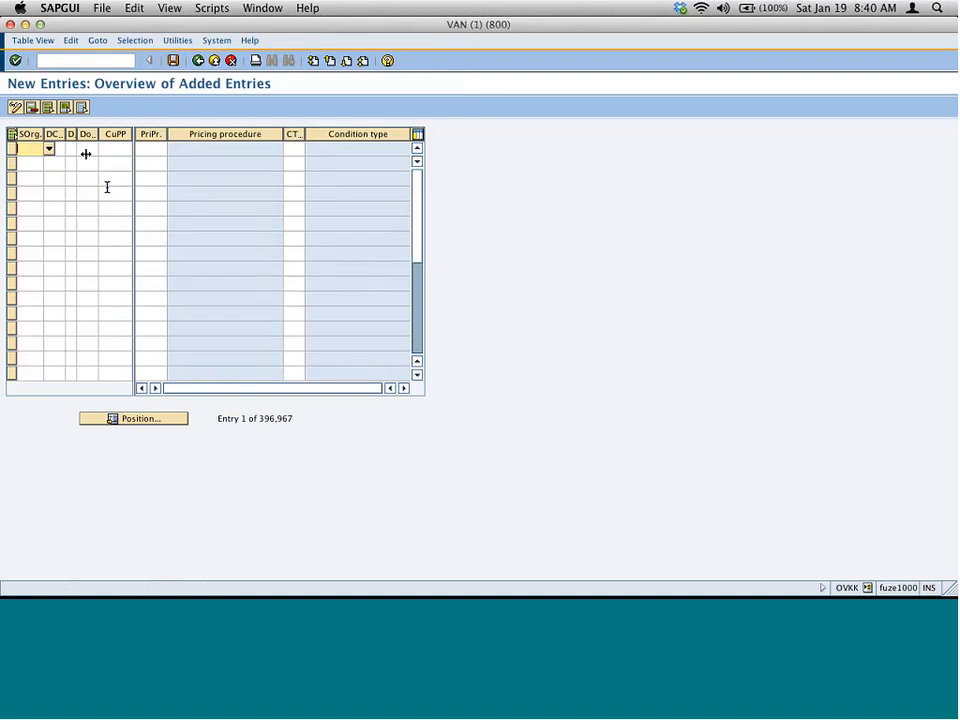
- Assign pricing procedure ZS0300 to sales area 1000/10/00 with document pricing procedure : and customer pricing procedure 7
{"action": "type", "text": "100"}
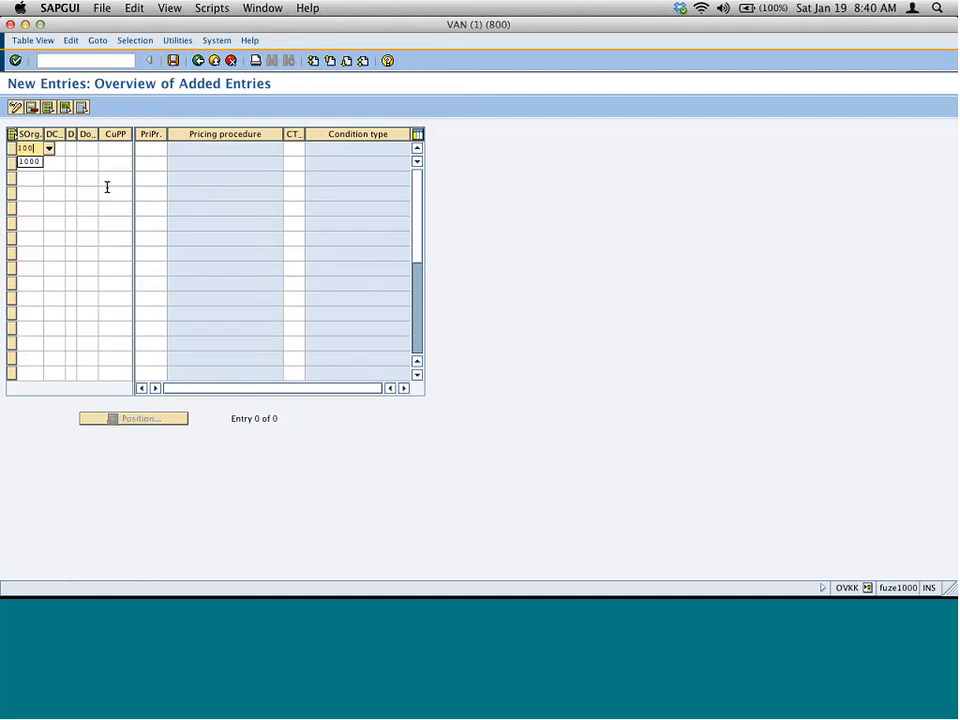
{"action": "type", "text": "01000"}
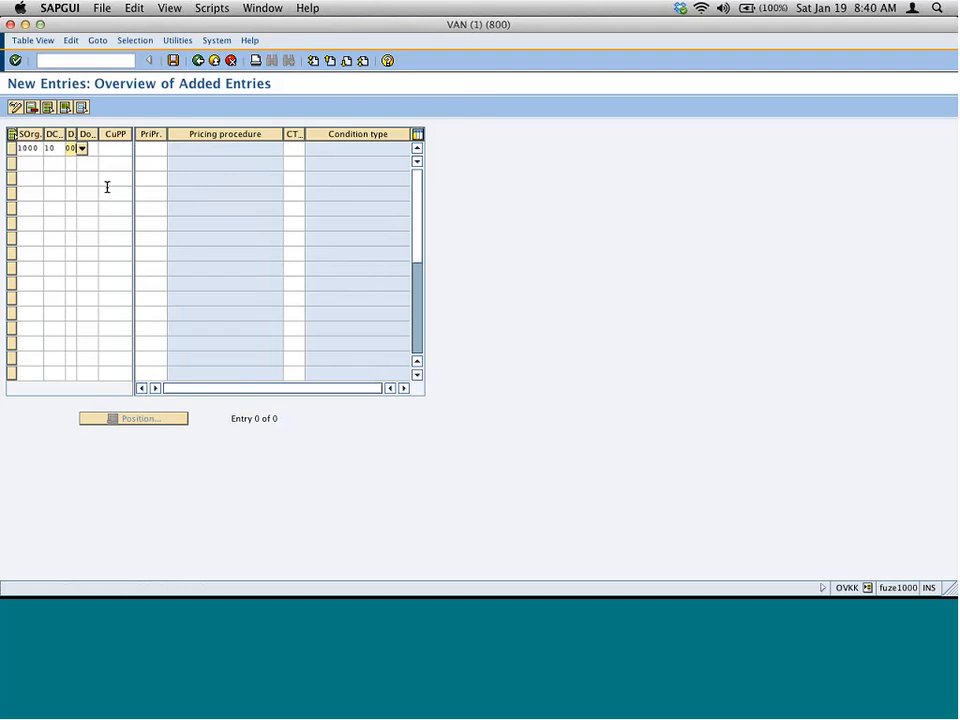
{"action": "key", "text": "Tab"}
{"action": "type", "text": "z"}
{"action": "key", "text": "Tab"}
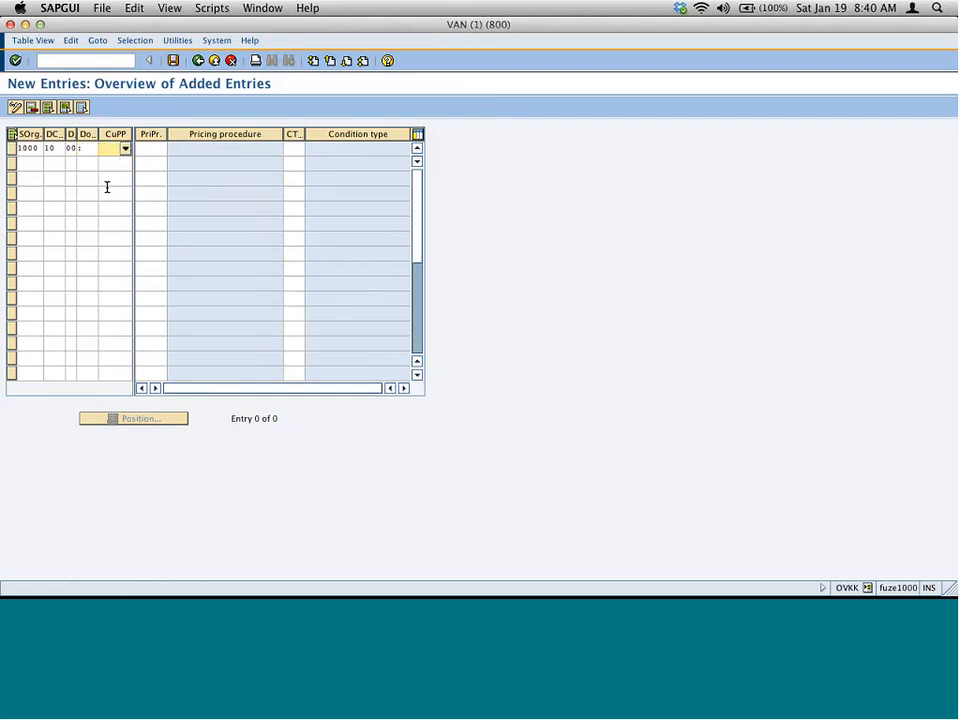
{"action": "key", "text": "Tab"}
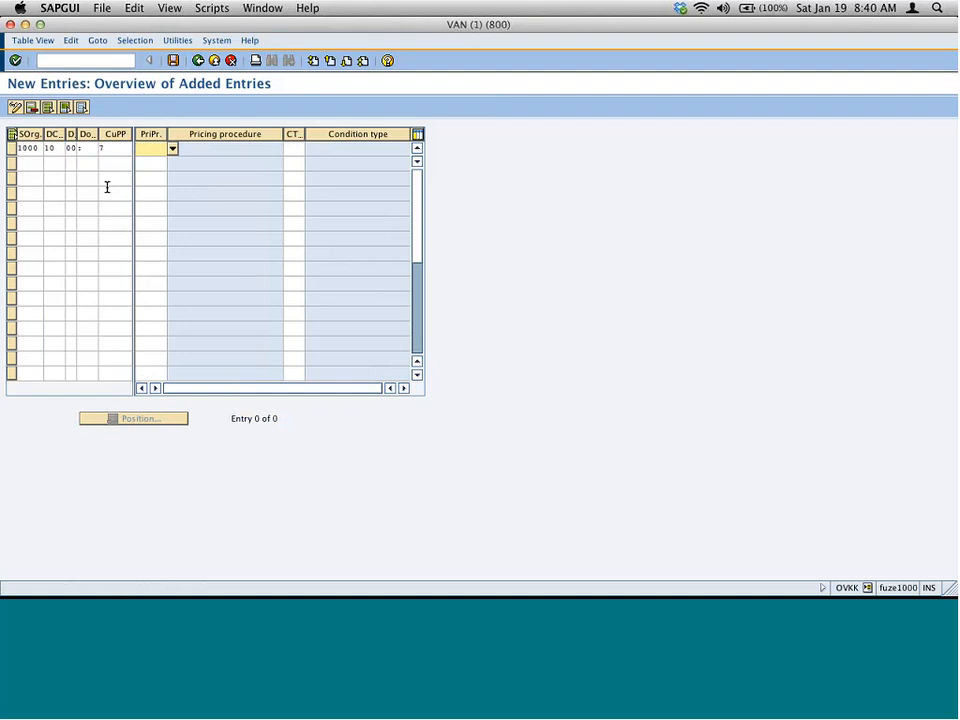
{"action": "type", "text": "zs0300"}
{"action": "key", "text": "Return"}
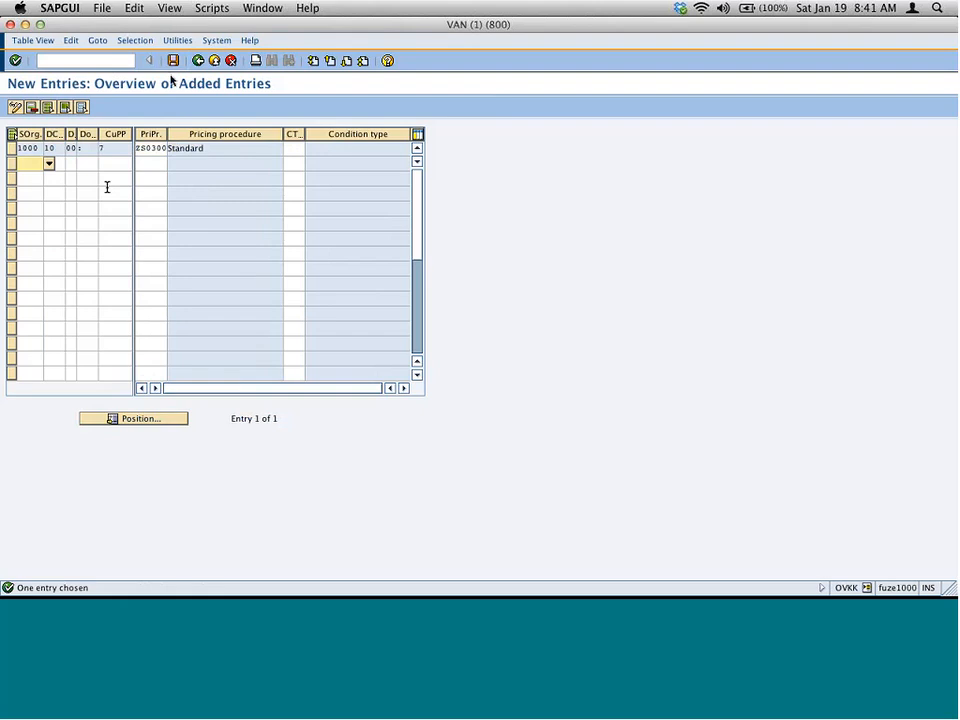
- Save the new determination entry and leave the pricing procedure determination table
{"action": "key", "text": "ctrl+s"}
{"action": "left_click", "coordinate": [188, 166]}
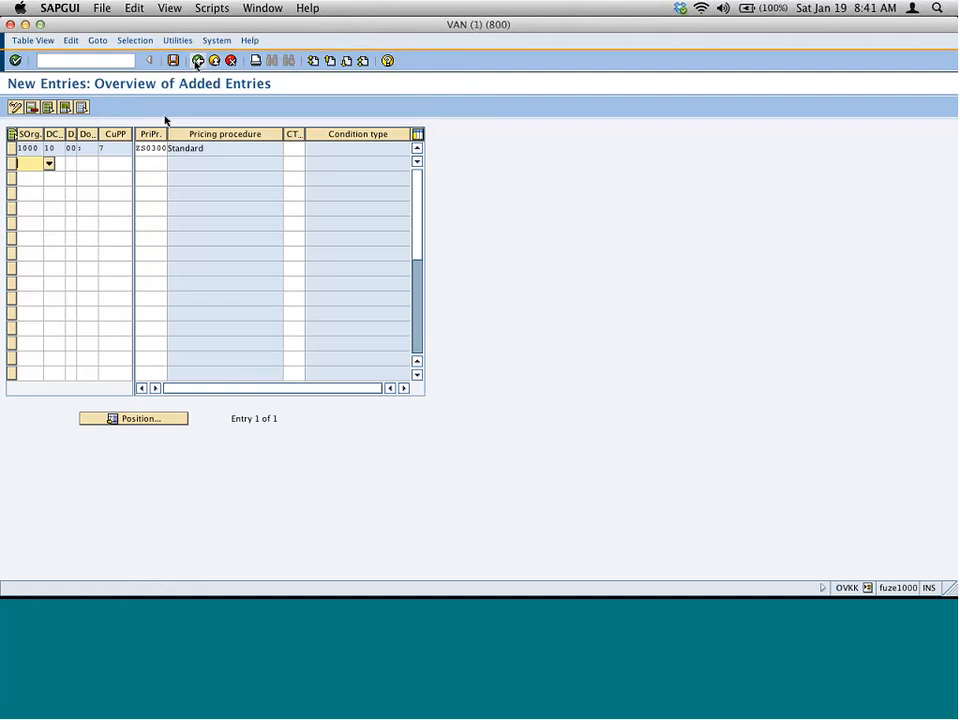
{"action": "left_click", "coordinate": [198, 61]}
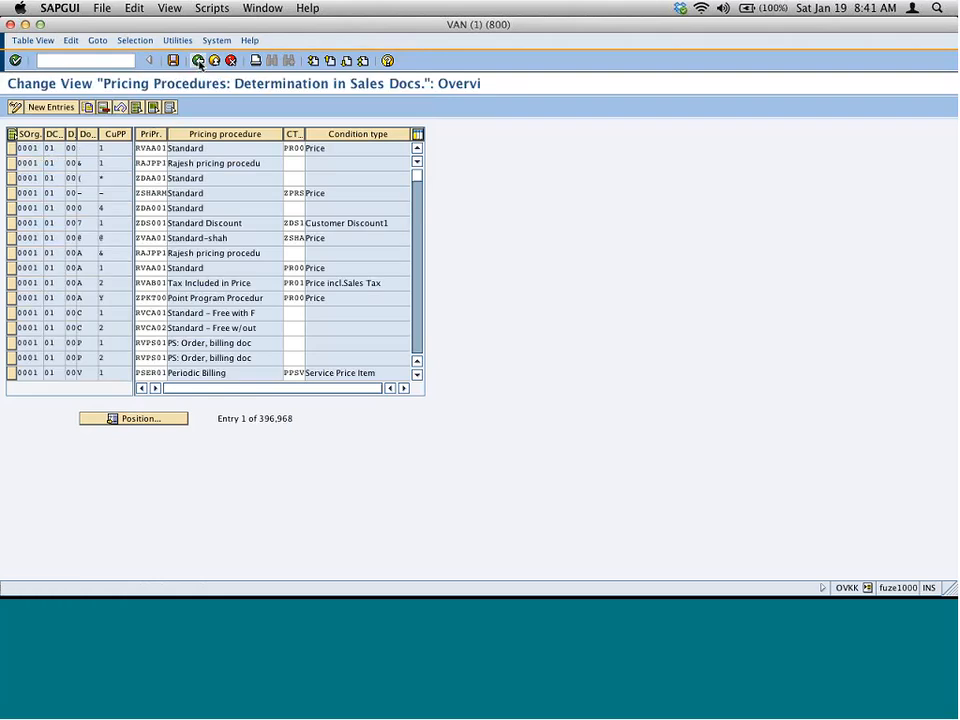
{"action": "left_click", "coordinate": [198, 61]}
- Switch to Curio and draw a brace beside the Base Price List materials M-01 to M-04
{"action": "key", "text": "super+Tab"}
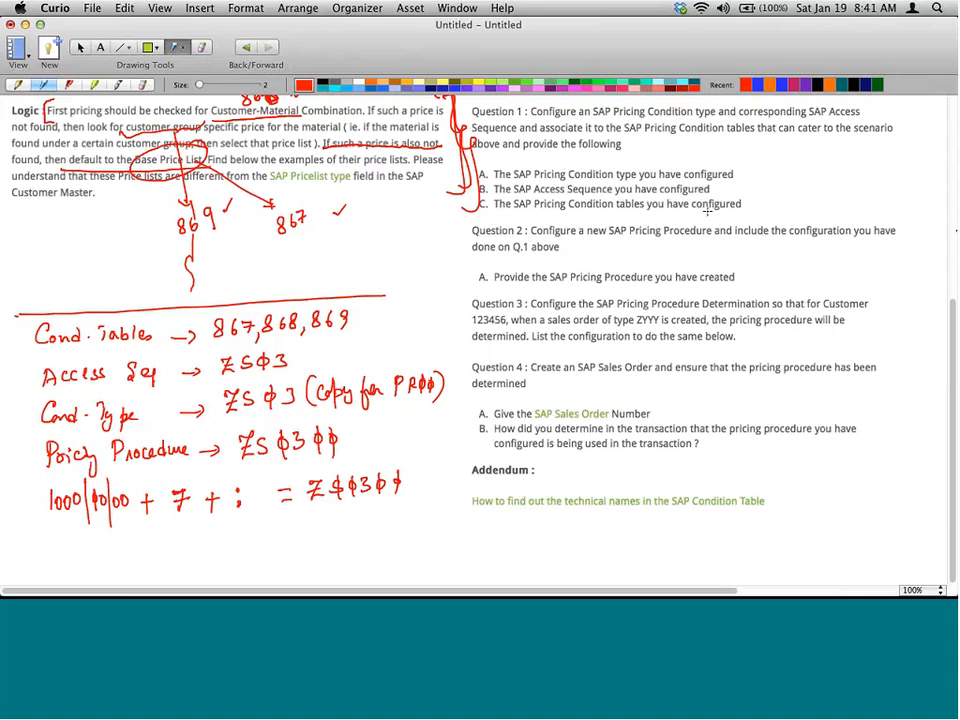
{"action": "scroll", "coordinate": [708, 211], "scroll_direction": "up", "scroll_amount": 1}
{"action": "scroll", "coordinate": [708, 211], "scroll_direction": "up", "scroll_amount": 10}
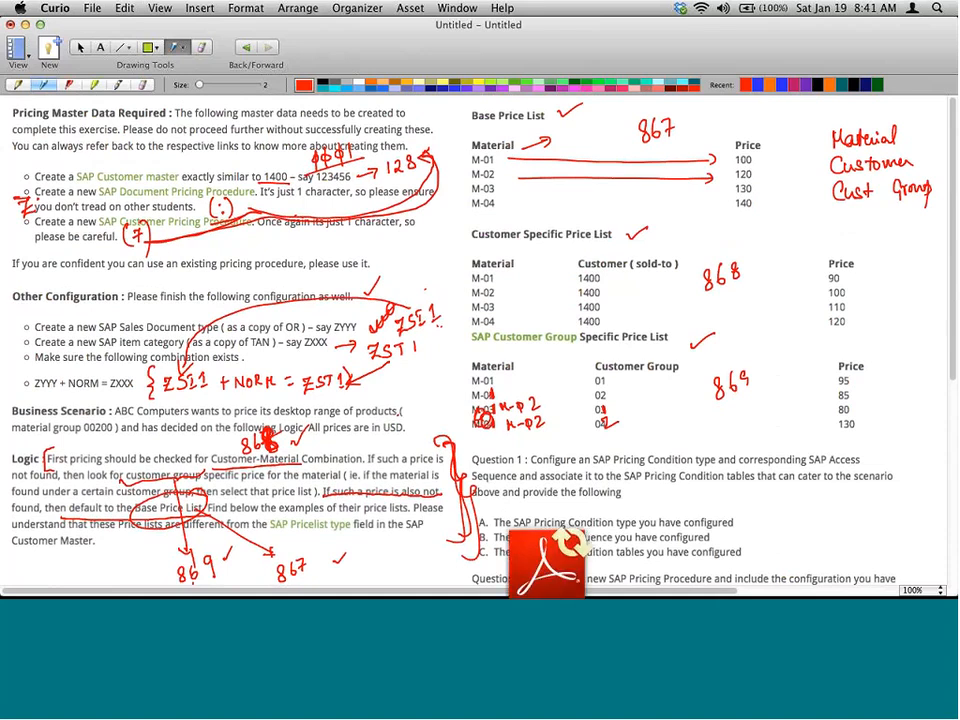
{"action": "left_click_drag", "start_coordinate": [462, 132], "coordinate": [466, 218]}
- Switch back to SAPGUI and start creating condition records with transaction VK11 for condition type ZS03, using the Material key combination
{"action": "key", "text": "super+Tab"}
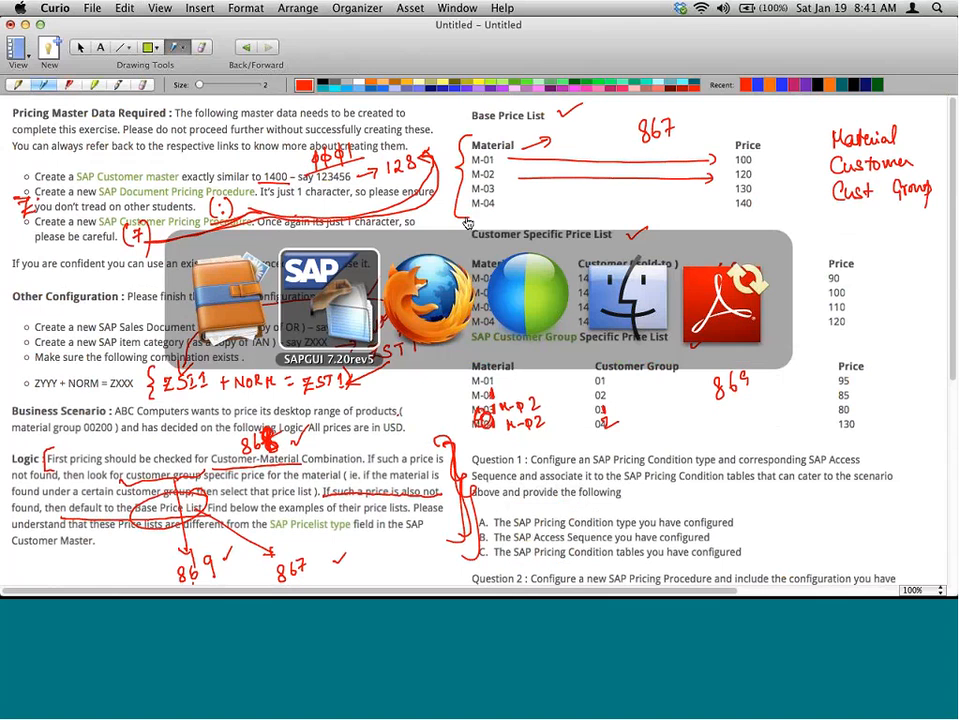
{"action": "key", "text": "super+Tab"}
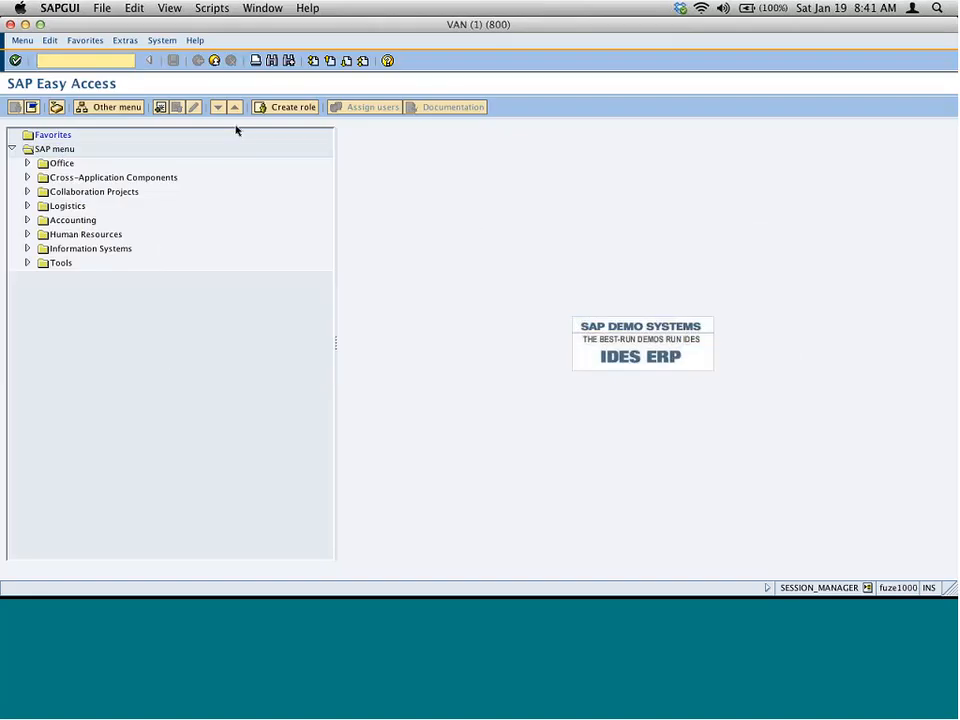
{"action": "type", "text": "vk11"}
{"action": "key", "text": "Return"}
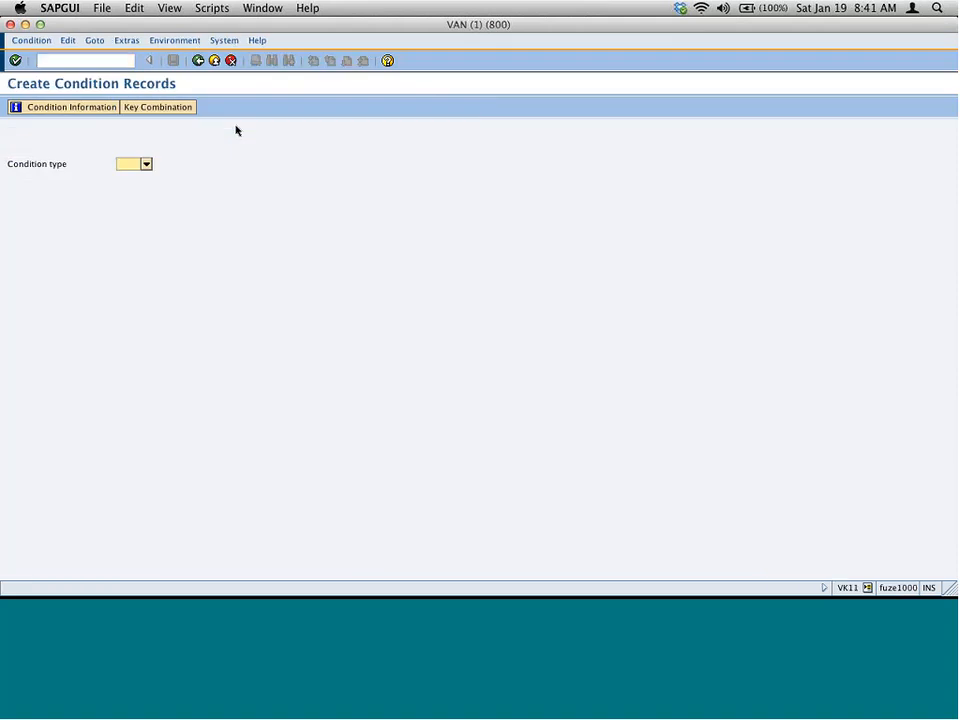
{"action": "type", "text": "zs03"}
{"action": "key", "text": "Return"}
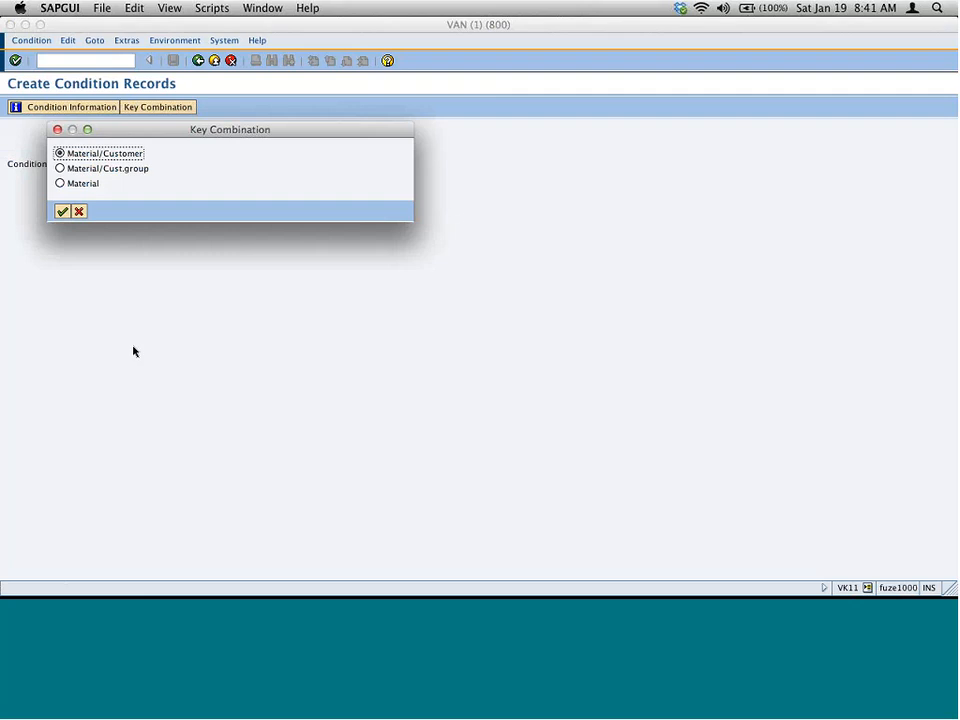
{"action": "left_click", "coordinate": [60, 183]}
{"action": "left_click", "coordinate": [62, 211]}
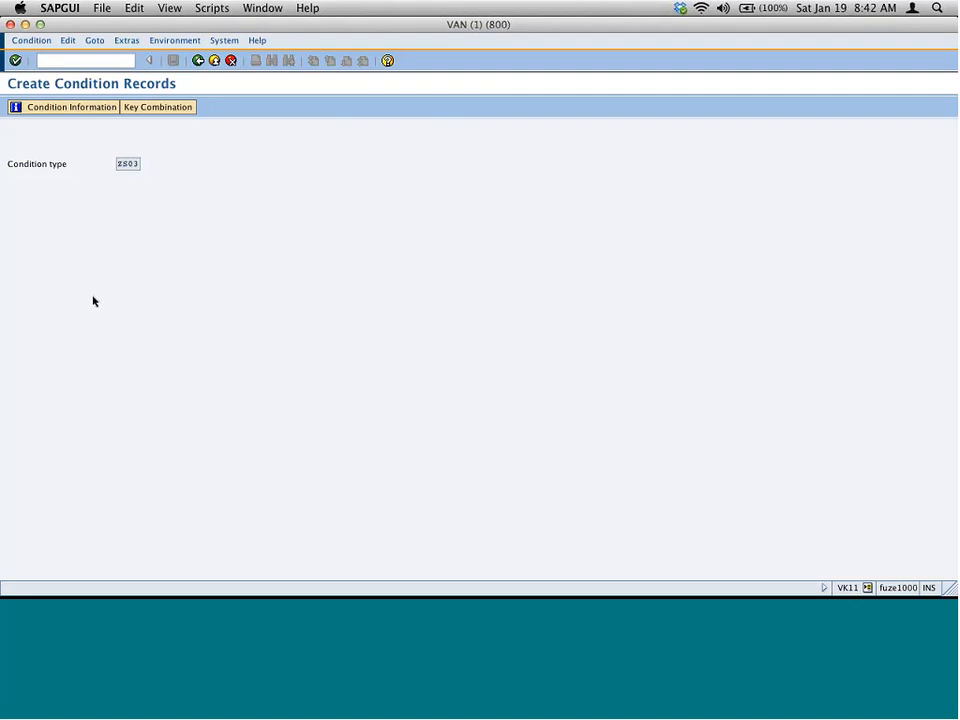
{"action": "key", "text": "Return"}
- Enter a price of 100 EUR for material M-01 in the first row, consulting the base price list in Curio
{"action": "type", "text": "m-01"}
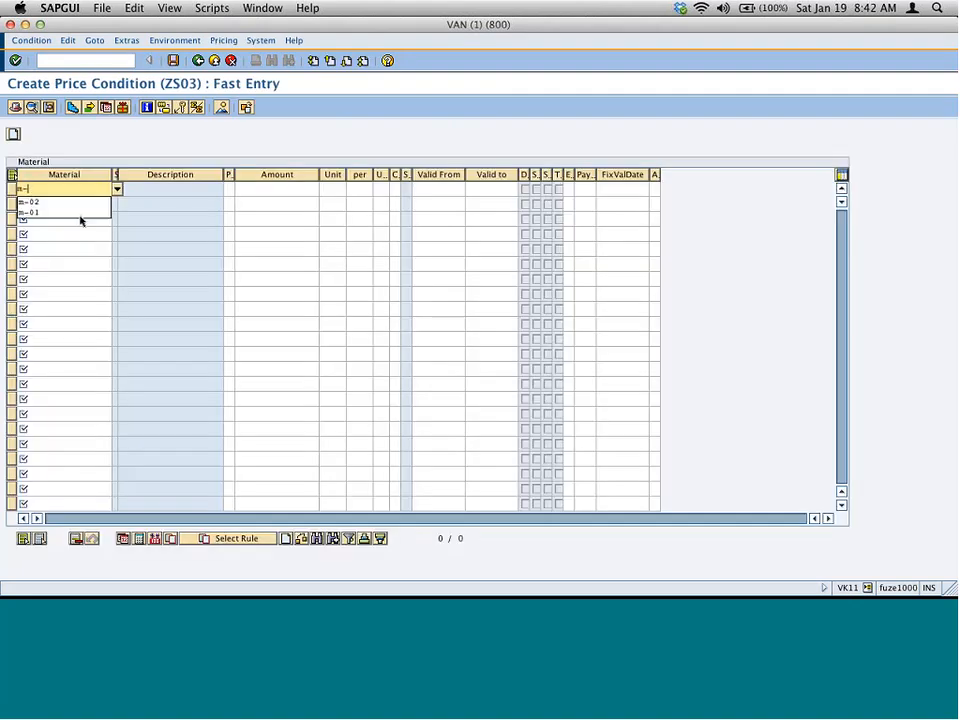
{"action": "key", "text": "Tab"}
{"action": "key", "text": "Tab"}
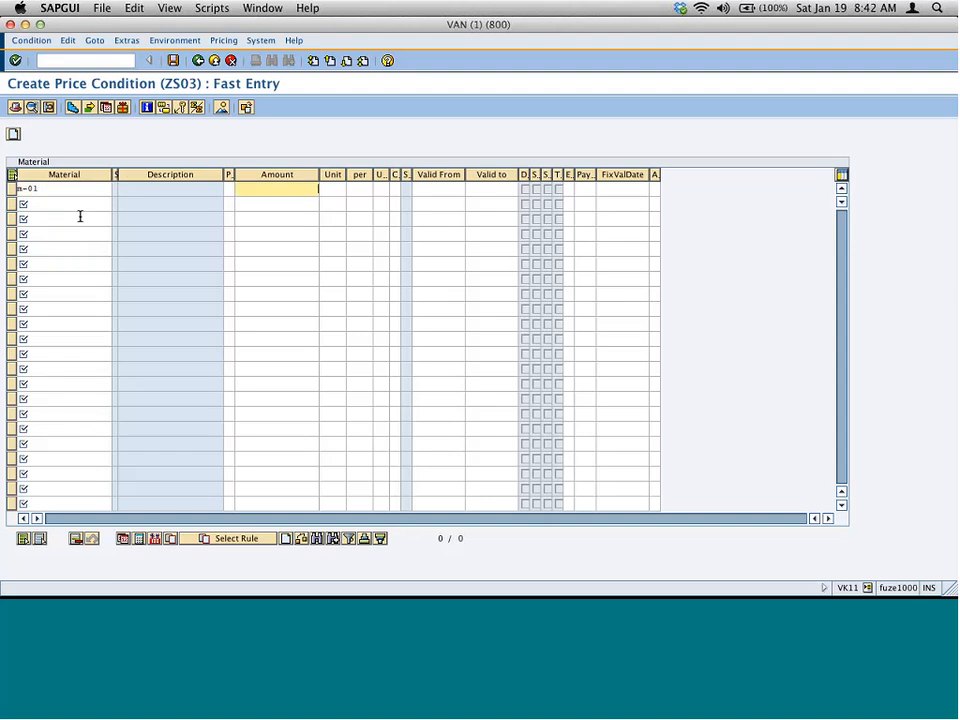
{"action": "key", "text": "super+Tab"}
{"action": "key", "text": "super+Tab"}
{"action": "type", "text": "100"}
{"action": "key", "text": "Tab"}
{"action": "type", "text": "eur"}
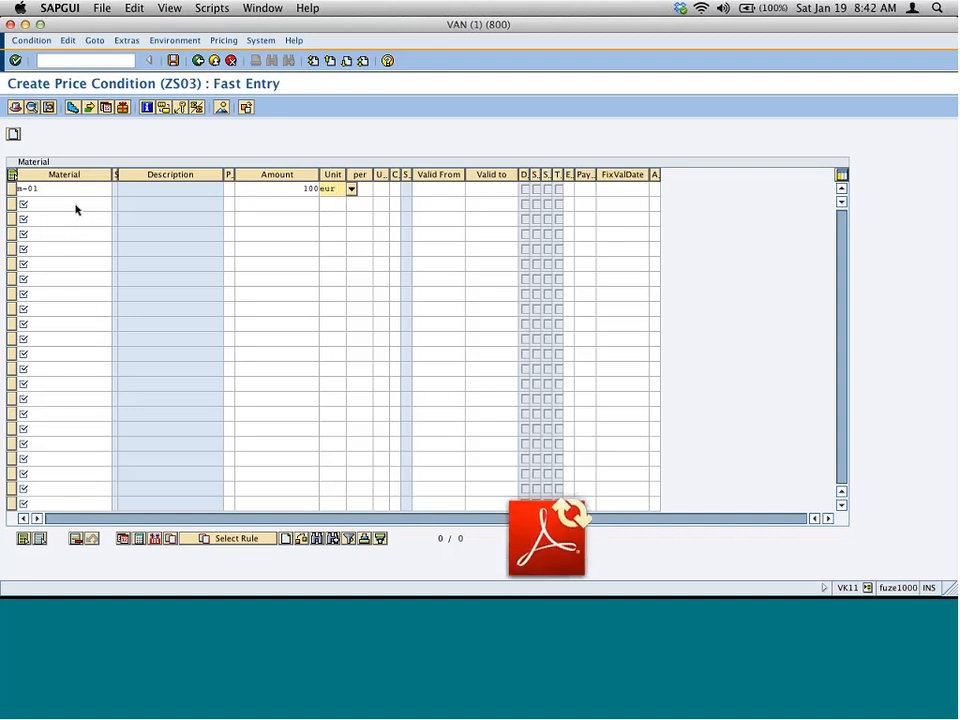
- Enter a price of 120 EUR for material M-02 in the second row, checking the amount against the Curio price list
{"action": "left_click", "coordinate": [75, 204]}
{"action": "type", "text": "m-02"}
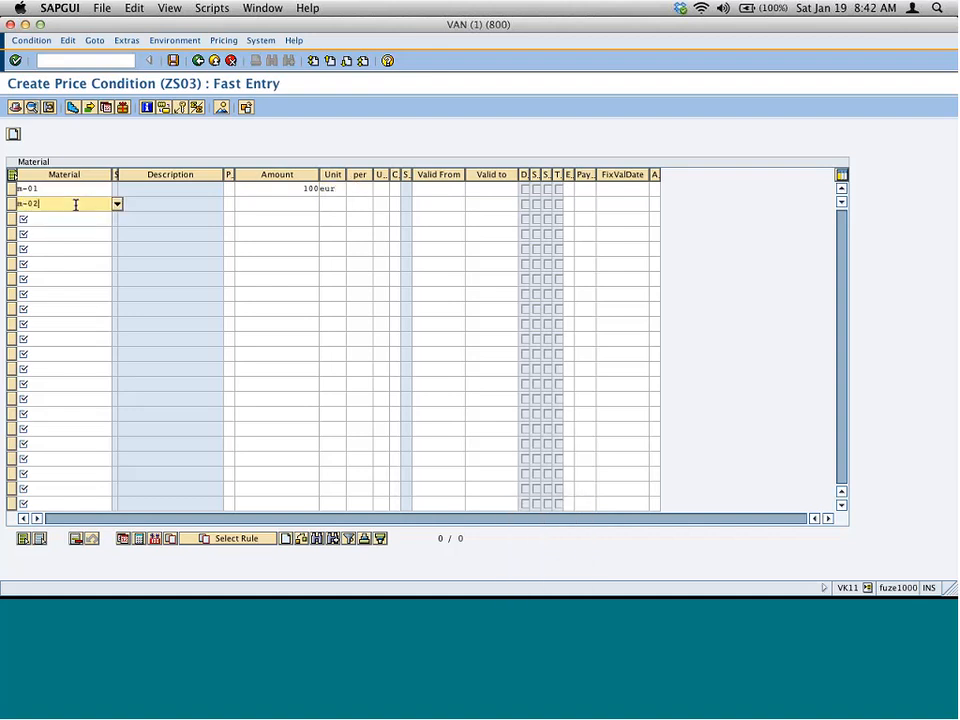
{"action": "key", "text": "Tab"}
{"action": "type", "text": "110"}
{"action": "key", "text": "Tab"}
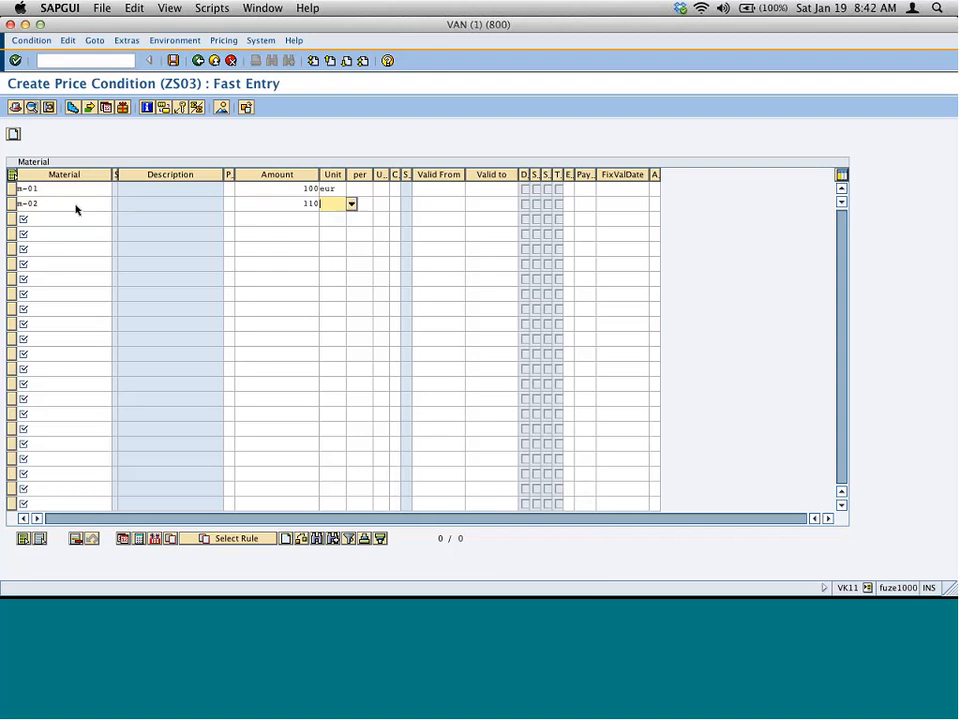
{"action": "key", "text": "shift+Tab"}
{"action": "key", "text": "super+Tab"}
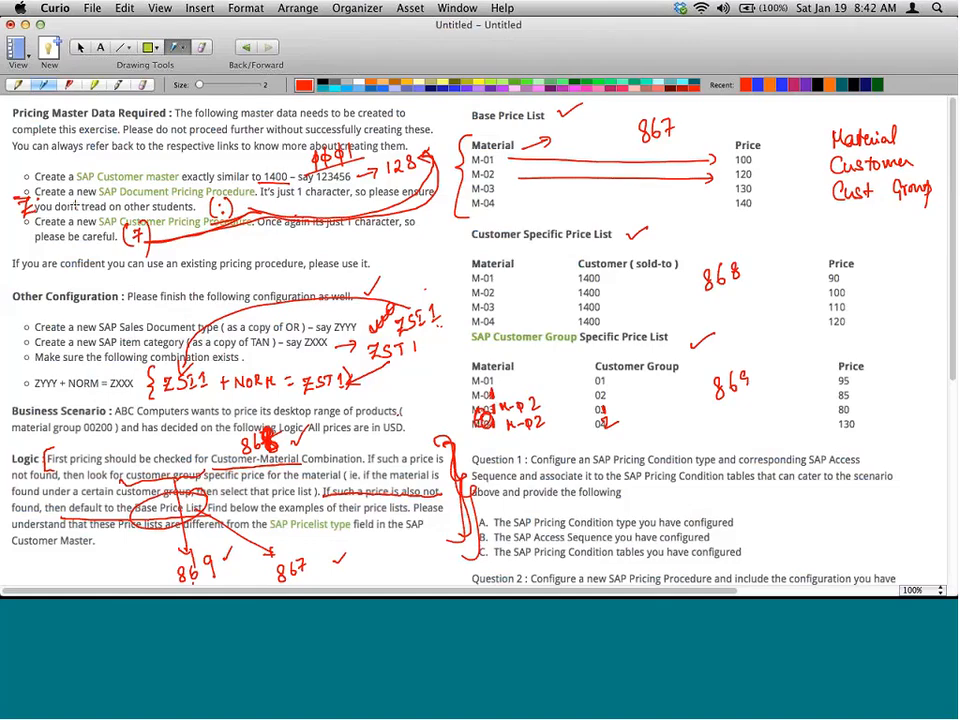
{"action": "key", "text": "super+Tab"}
{"action": "type", "text": "120"}
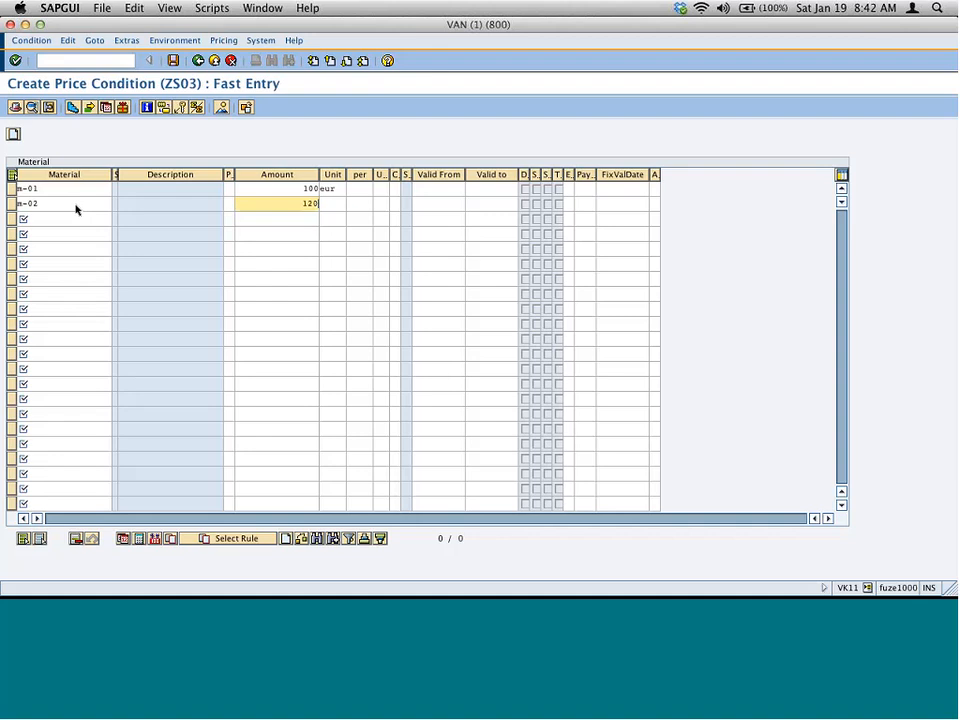
{"action": "key", "text": "Tab"}
{"action": "type", "text": "eur"}
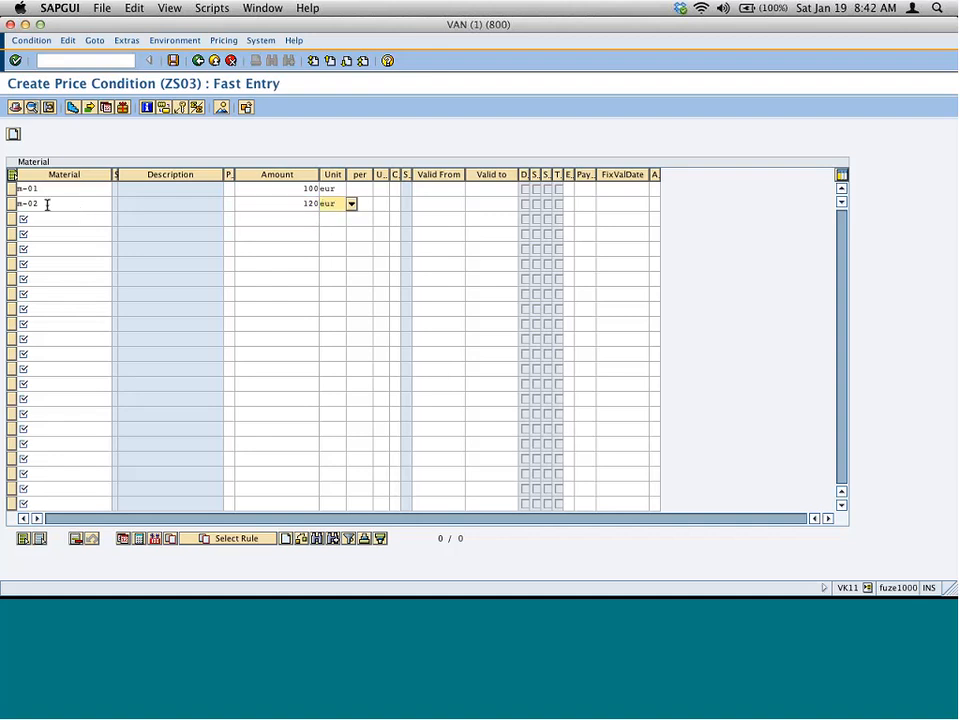
- Enter a price of 130 EUR for material M-03 in the third row
{"action": "left_click", "coordinate": [23, 219]}
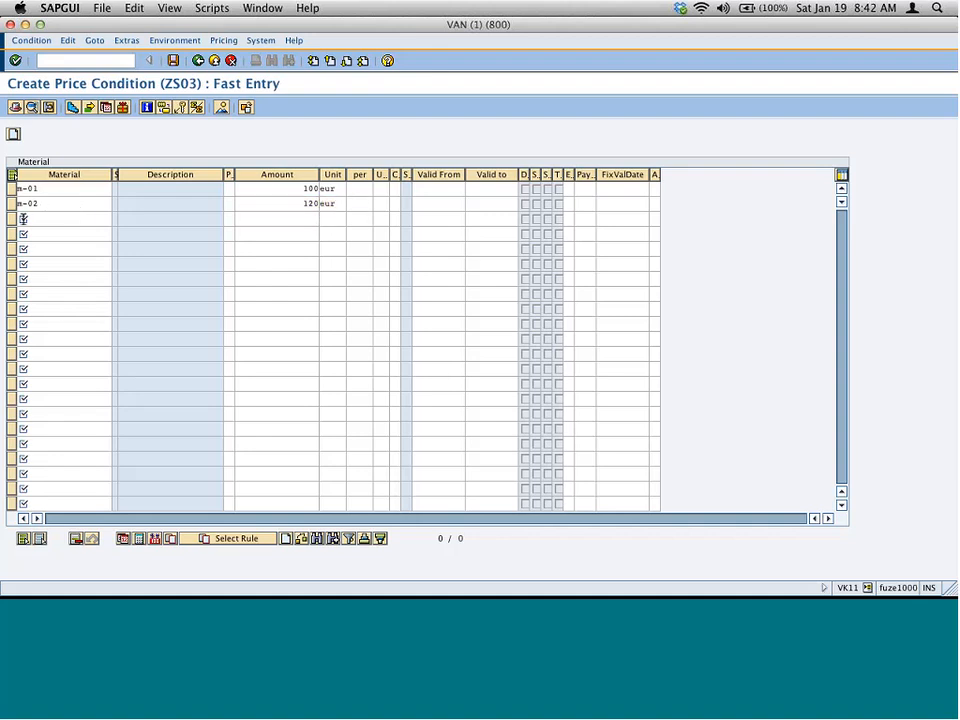
{"action": "type", "text": "m-0"}
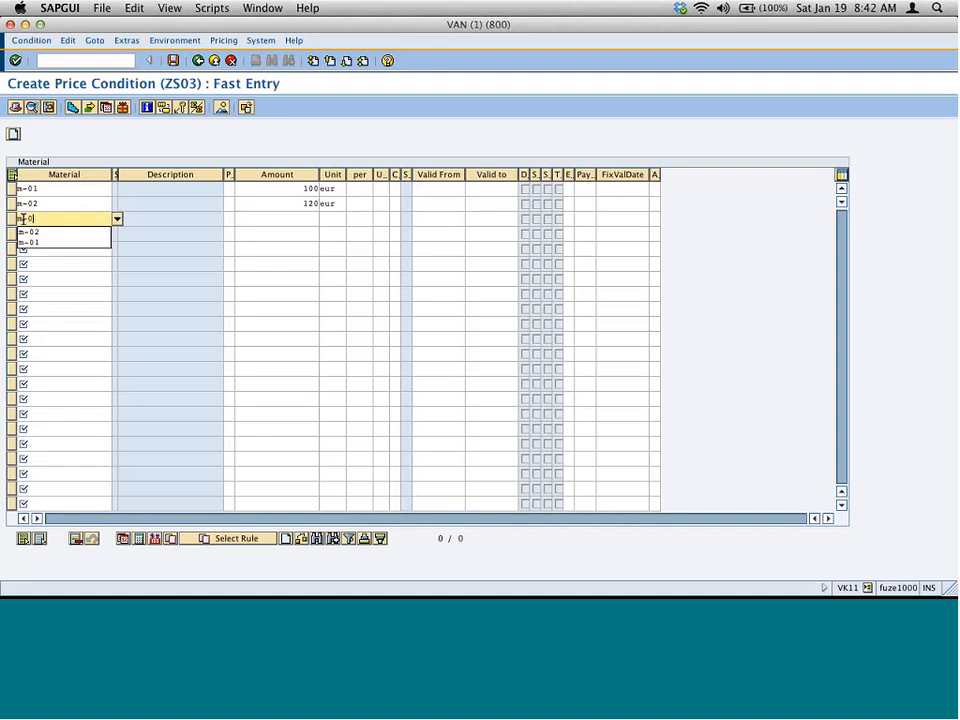
{"action": "type", "text": "3"}
{"action": "key", "text": "Tab"}
{"action": "key", "text": "Tab"}
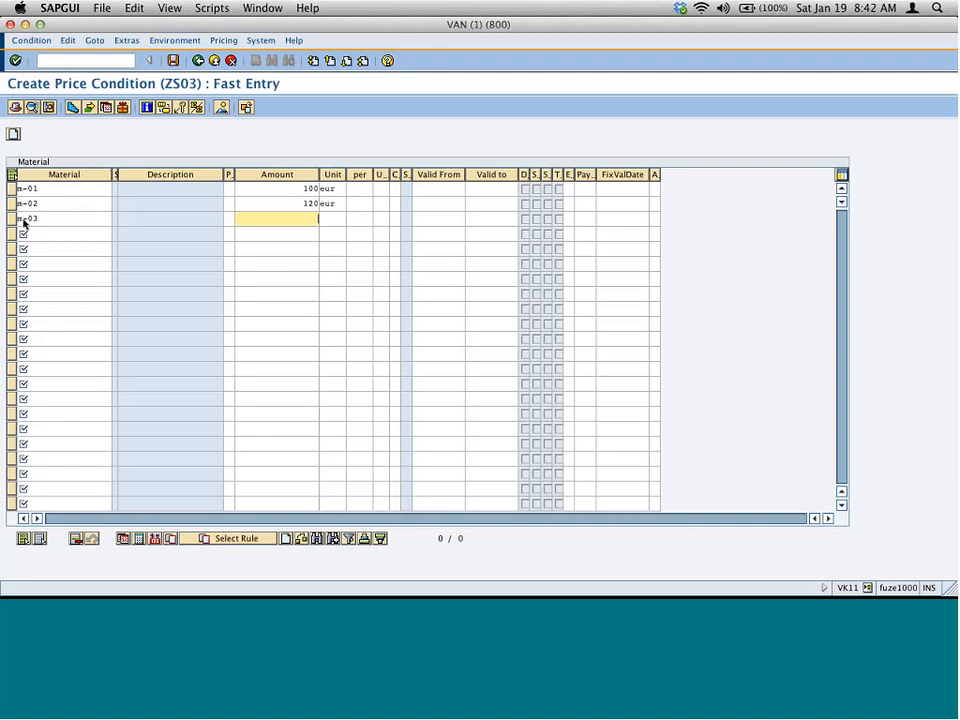
{"action": "type", "text": "130"}
{"action": "key", "text": "Tab"}
{"action": "type", "text": "e"}
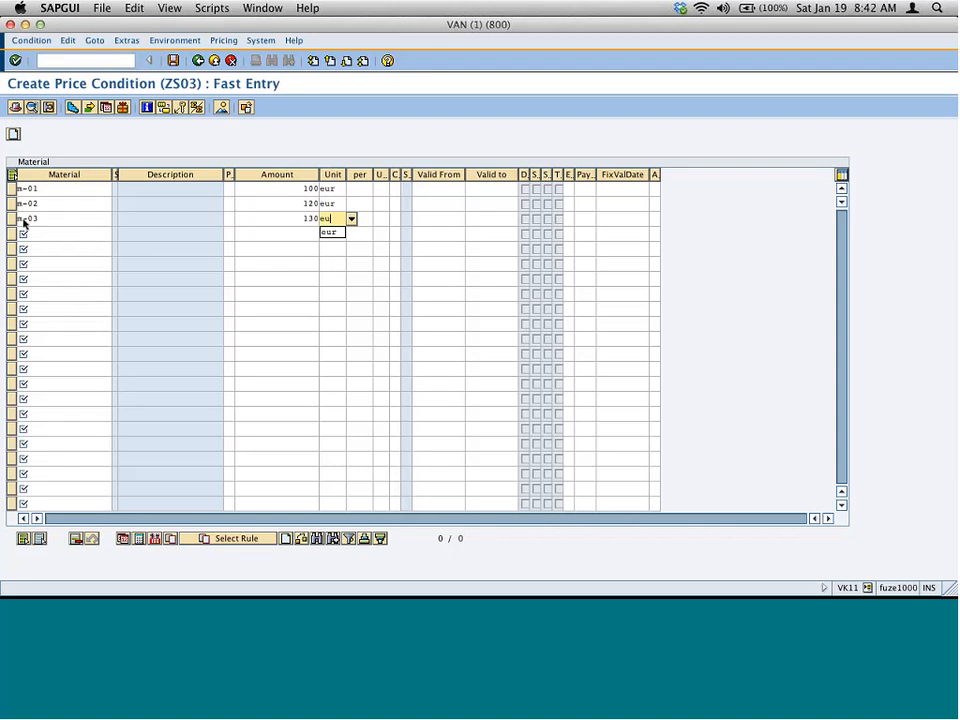
{"action": "type", "text": "ur"}
- Add material M-04 at 140 EUR in the fourth row, then save the condition records and return to the condition type selection
{"action": "left_click", "coordinate": [31, 232]}
{"action": "key", "text": "Return"}
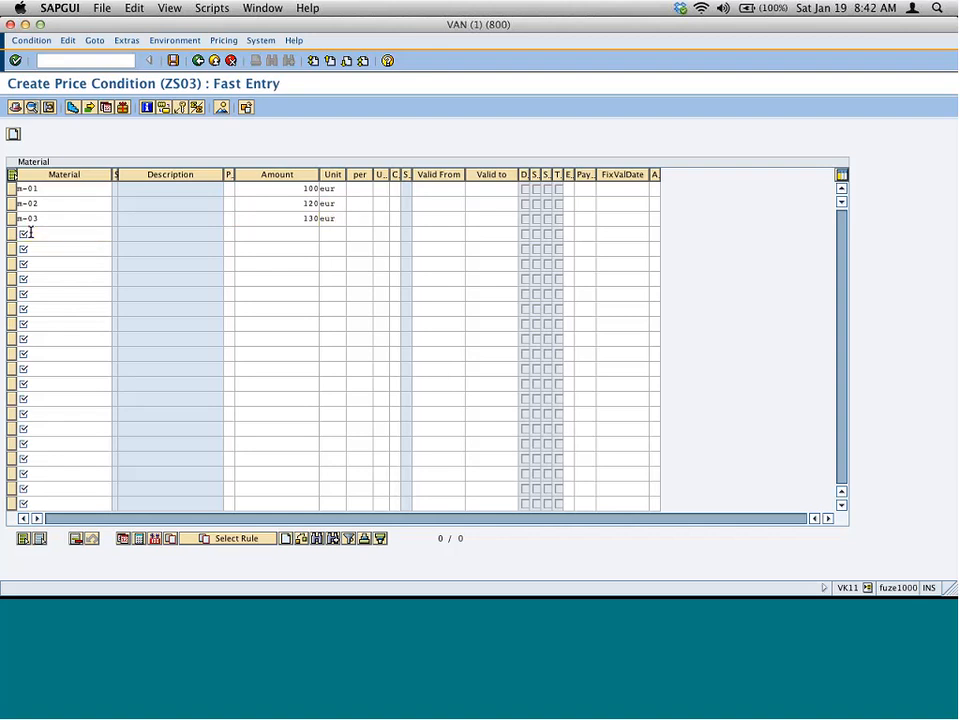
{"action": "type", "text": "m-04"}
{"action": "key", "text": "Tab"}
{"action": "key", "text": "Tab"}
{"action": "type", "text": "140"}
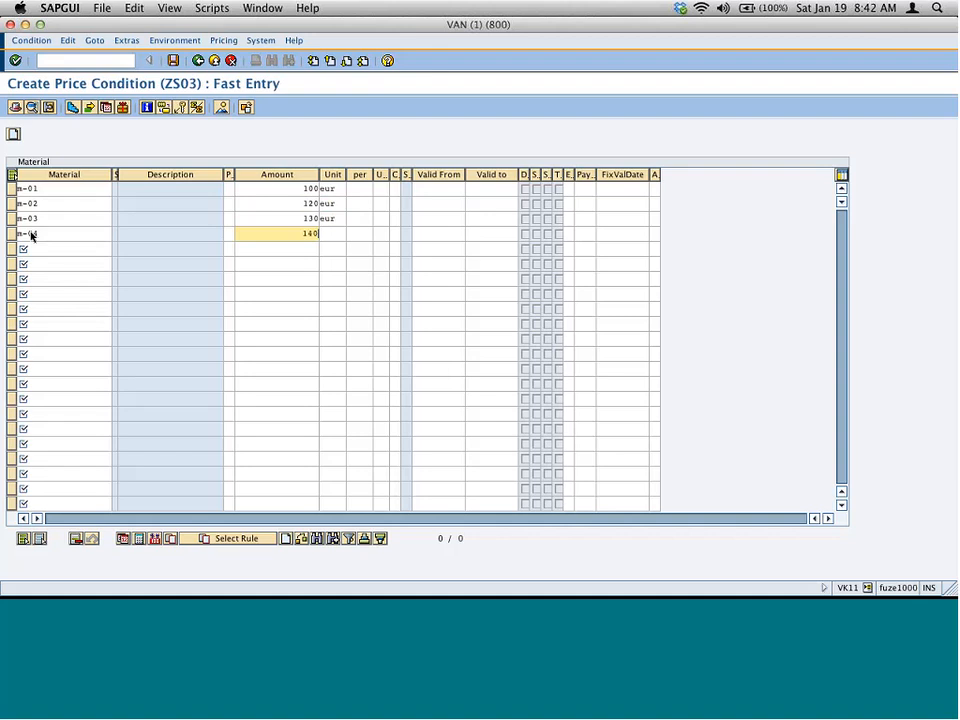
{"action": "key", "text": "Tab"}
{"action": "type", "text": "eur"}
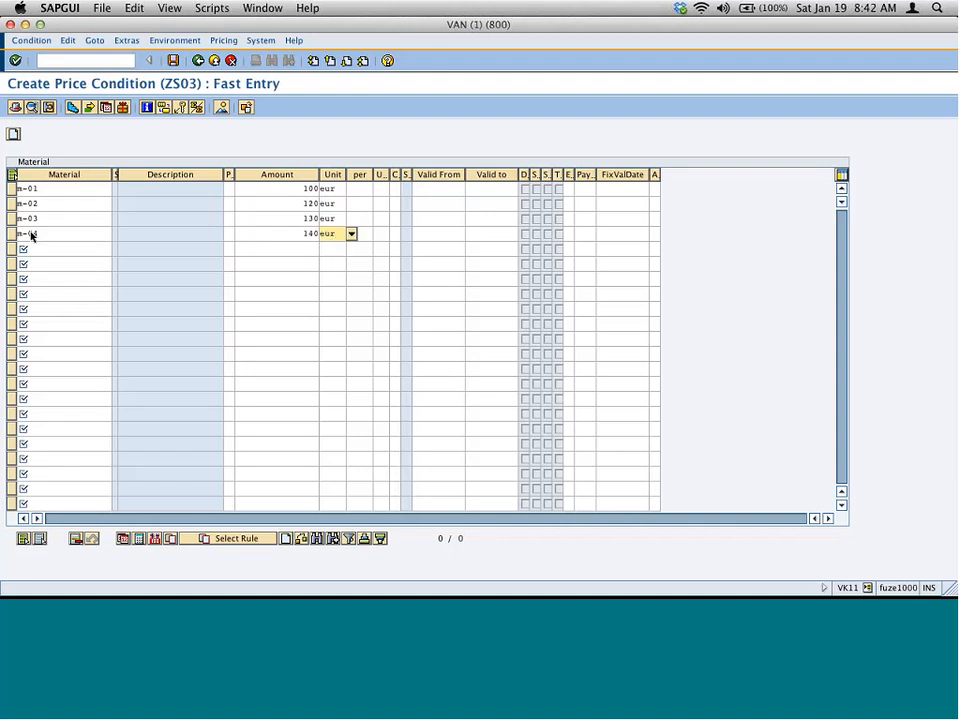
{"action": "key", "text": "Return"}
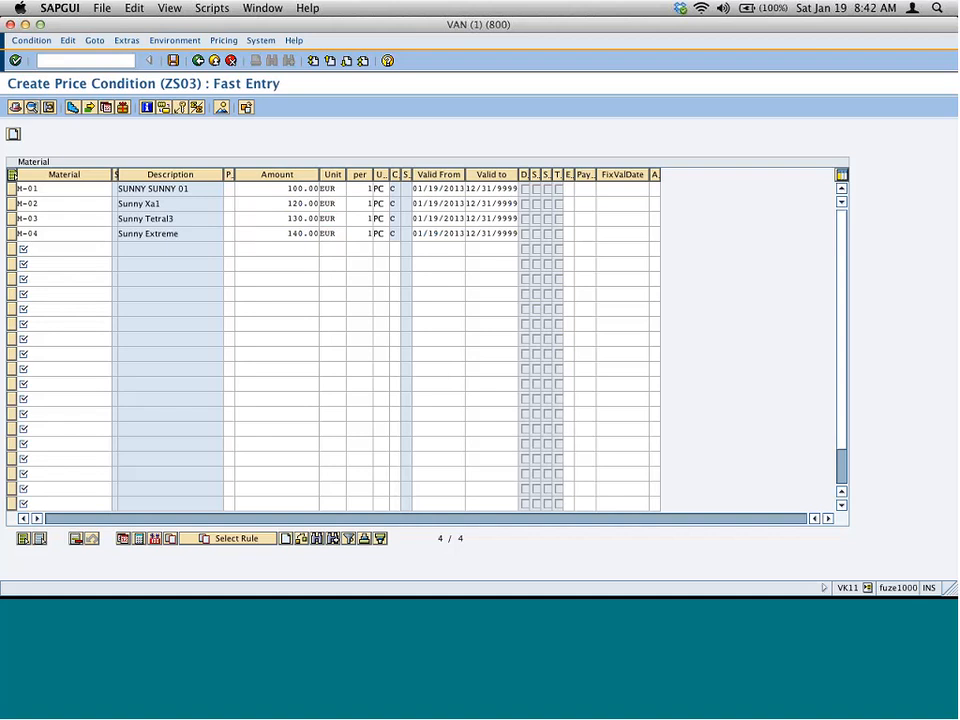
{"action": "key", "text": "ctrl+s"}
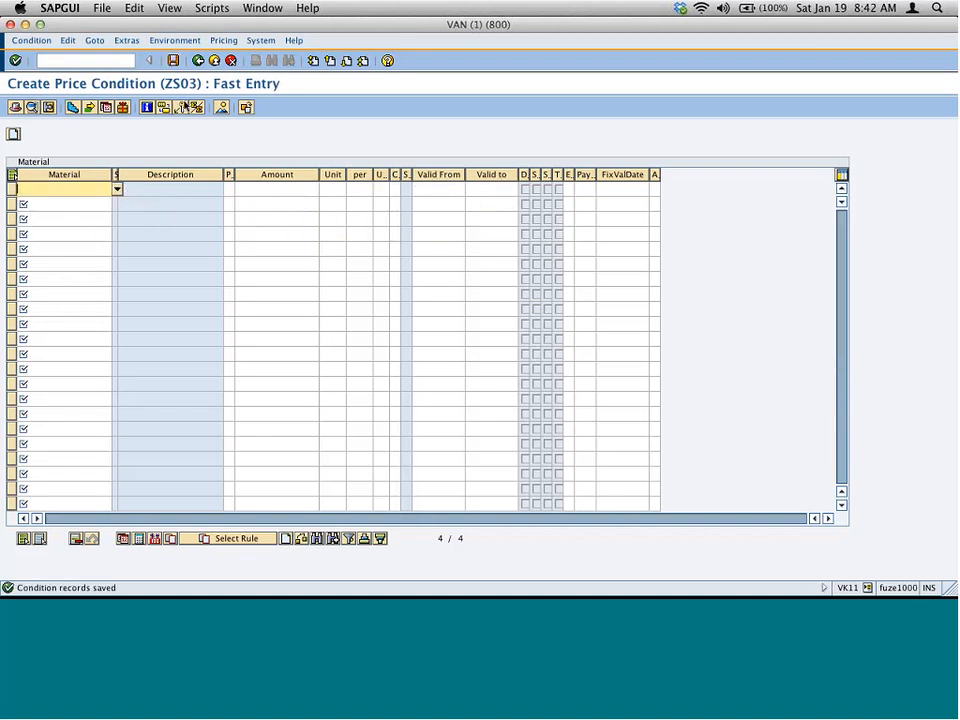
{"action": "left_click", "coordinate": [198, 60]}
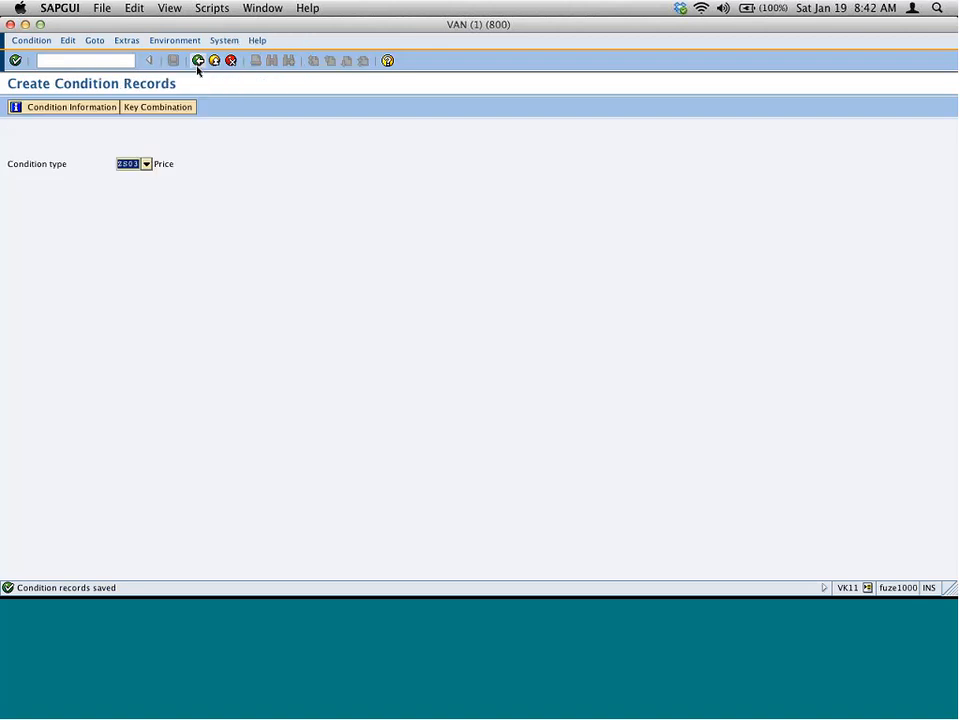
- Switch to Curio, strike out the customer numbers in the Customer Specific Price List, handwrite the replacement customer number and bracket the prices
{"action": "key", "text": "super+Tab"}
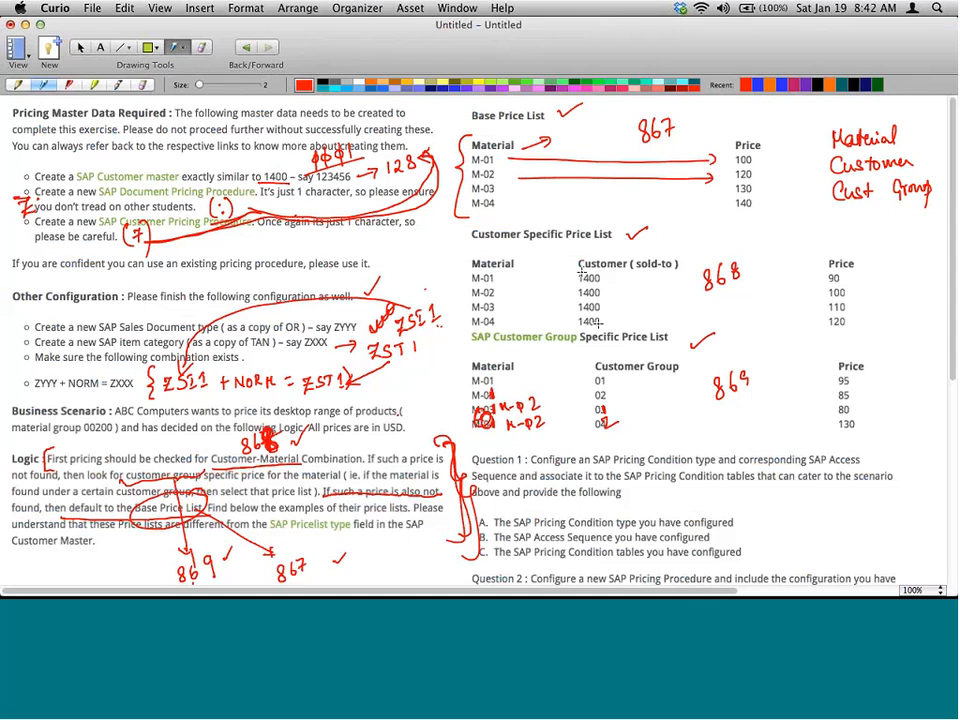
{"action": "mouse_move", "coordinate": [577, 284]}
{"action": "left_mouse_down"}
{"action": "mouse_move", "coordinate": [599, 278]}
{"action": "mouse_move", "coordinate": [601, 293]}
{"action": "left_mouse_up"}
{"action": "left_click_drag", "start_coordinate": [580, 309], "coordinate": [602, 307]}
{"action": "left_click_drag", "start_coordinate": [580, 324], "coordinate": [603, 321]}
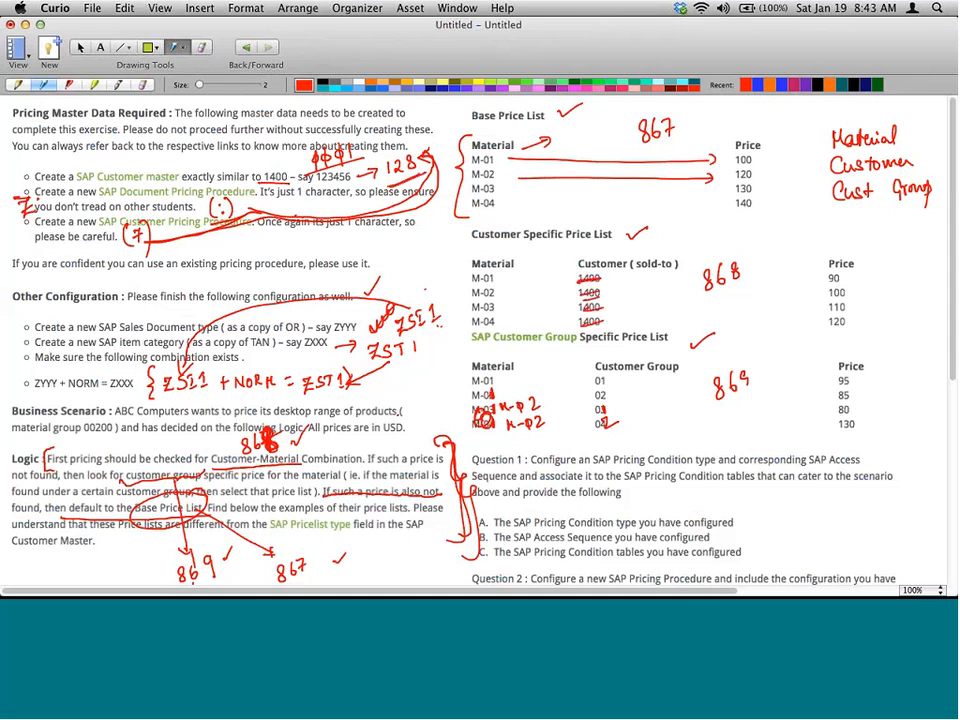
{"action": "left_click_drag", "start_coordinate": [618, 275], "coordinate": [618, 286]}
{"action": "mouse_move", "coordinate": [622, 277]}
{"action": "left_mouse_down"}
{"action": "mouse_move", "coordinate": [633, 284]}
{"action": "mouse_move", "coordinate": [638, 273]}
{"action": "left_mouse_up"}
{"action": "left_click_drag", "start_coordinate": [853, 264], "coordinate": [856, 331]}
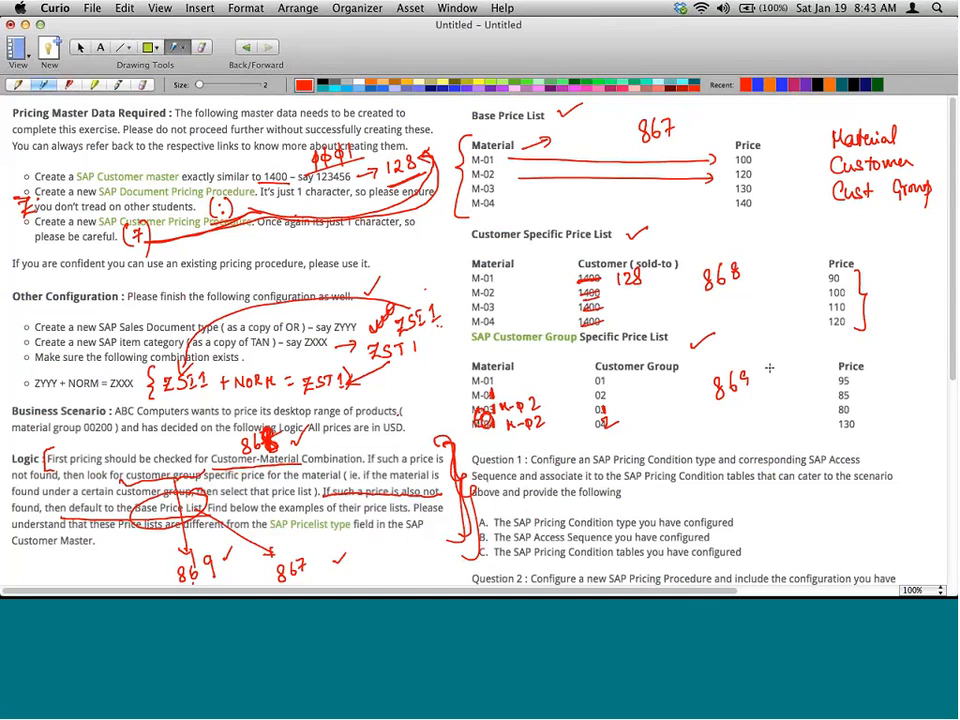
- Switch to SAPGUI, start ZS03 condition records with the Material/Customer key combination and set the material to M-01
{"action": "key", "text": "super+Tab"}
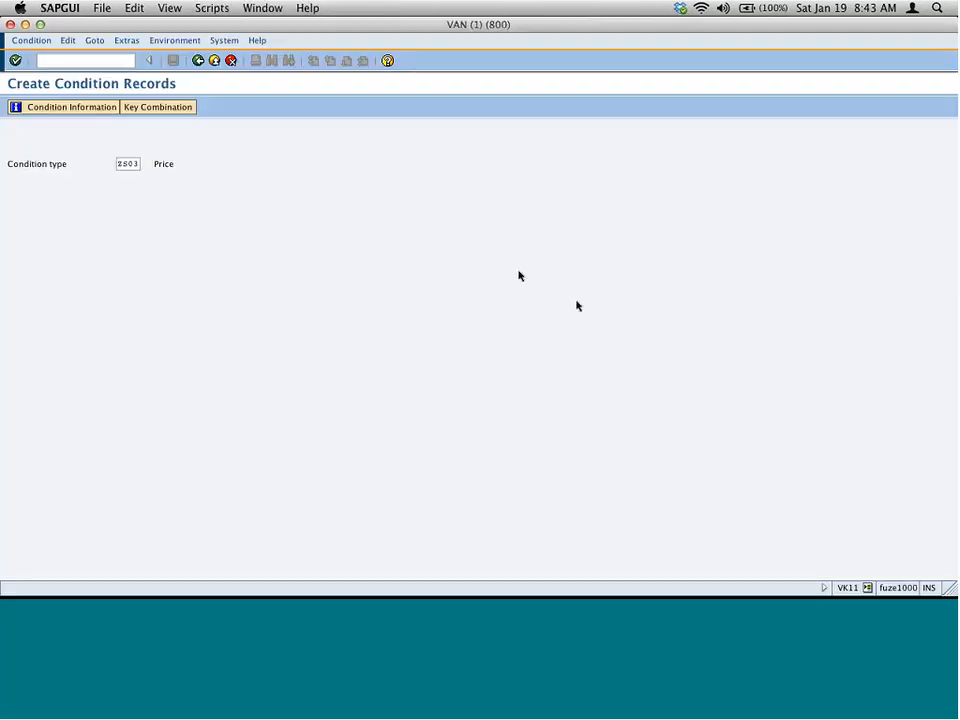
{"action": "left_click", "coordinate": [158, 108]}
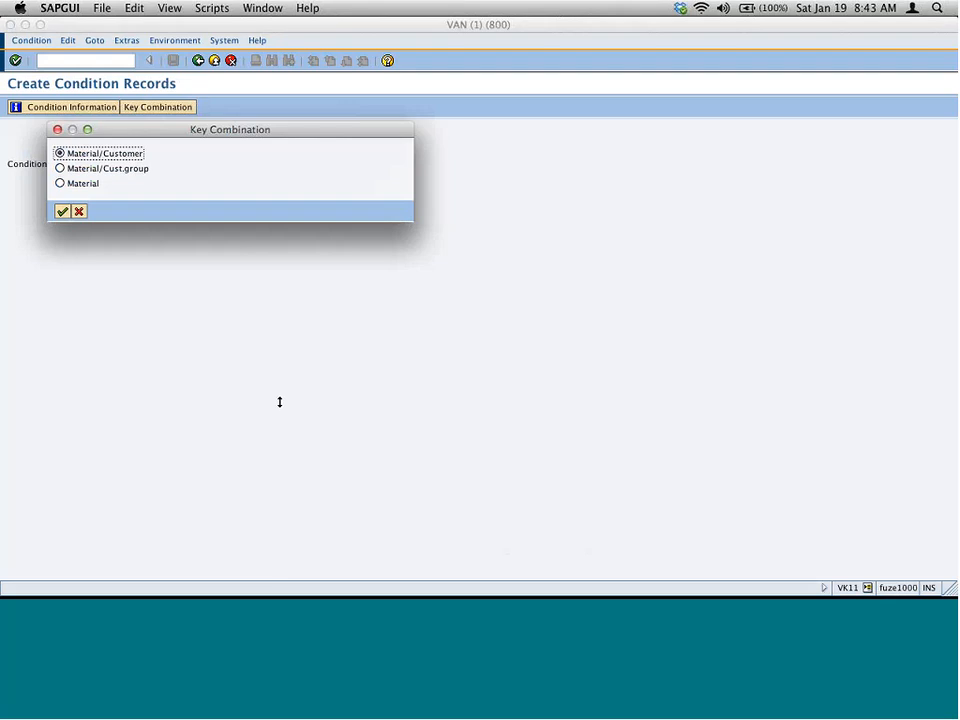
{"action": "left_click", "coordinate": [61, 211]}
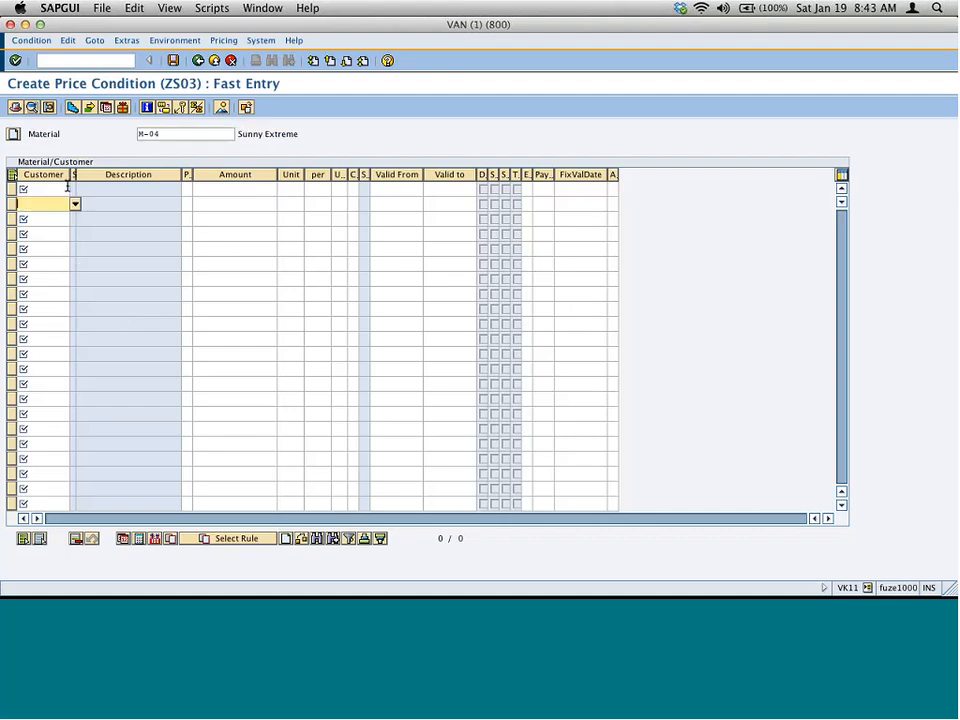
{"action": "left_click", "coordinate": [169, 135]}
{"action": "double_click", "coordinate": [169, 135]}
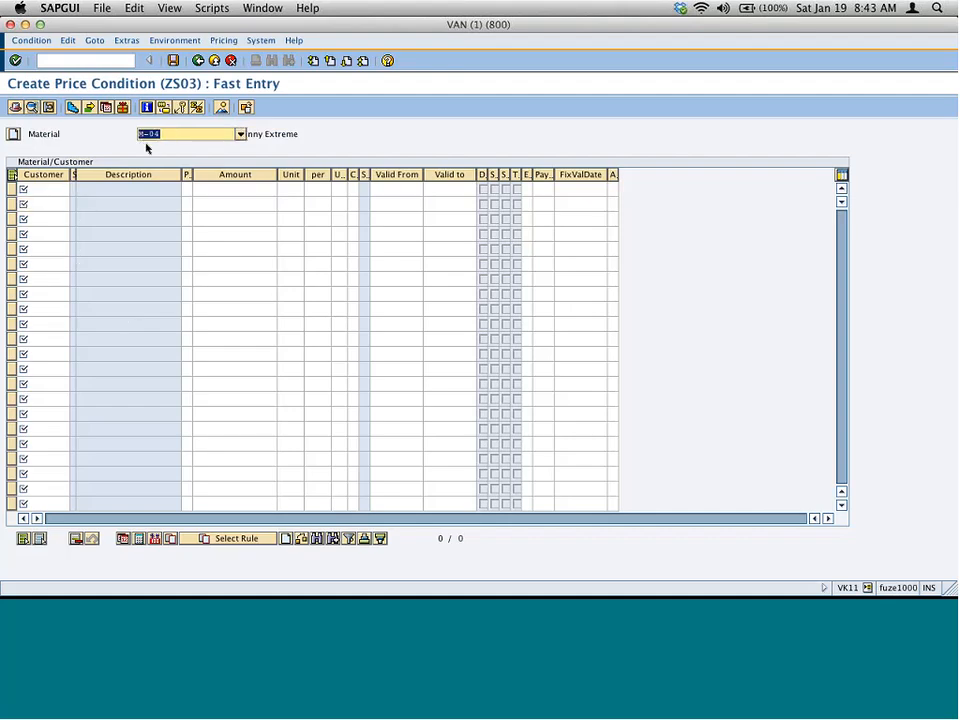
{"action": "type", "text": "m-03"}
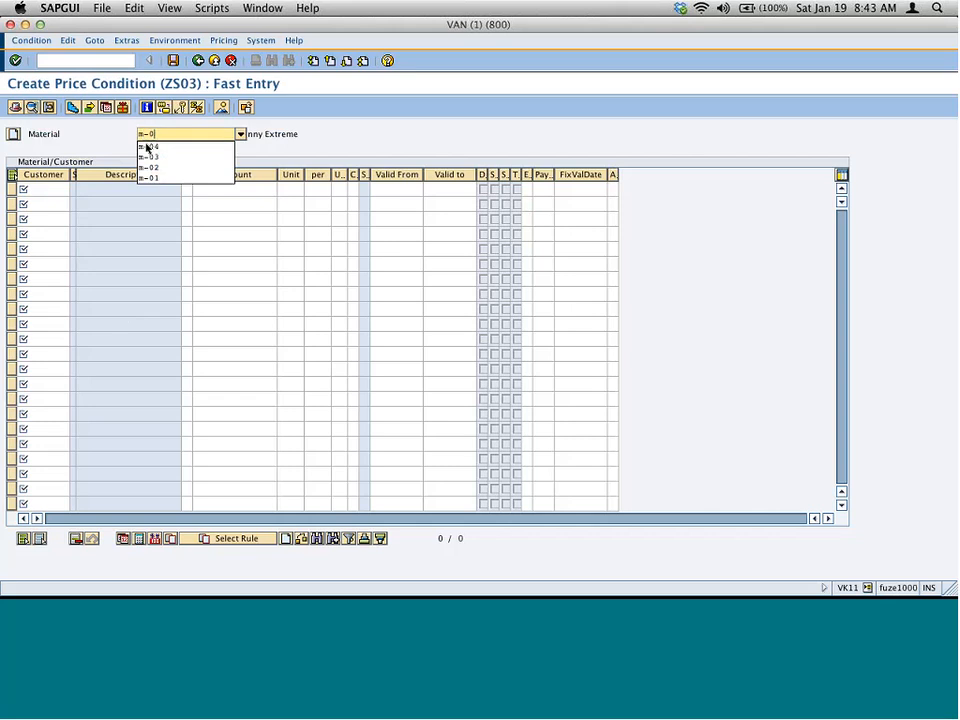
{"action": "key", "text": "Return"}
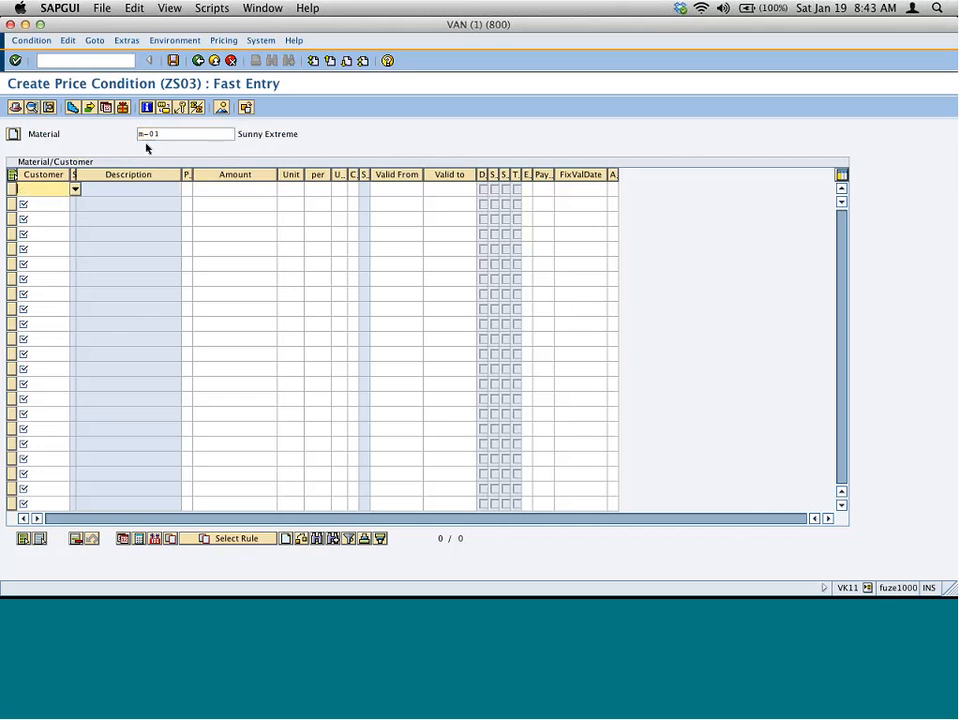
- Look up the replacement customer number in Curio's Customer Specific Price List and enter it in the first row for M-01
{"action": "key", "text": "super+Tab"}
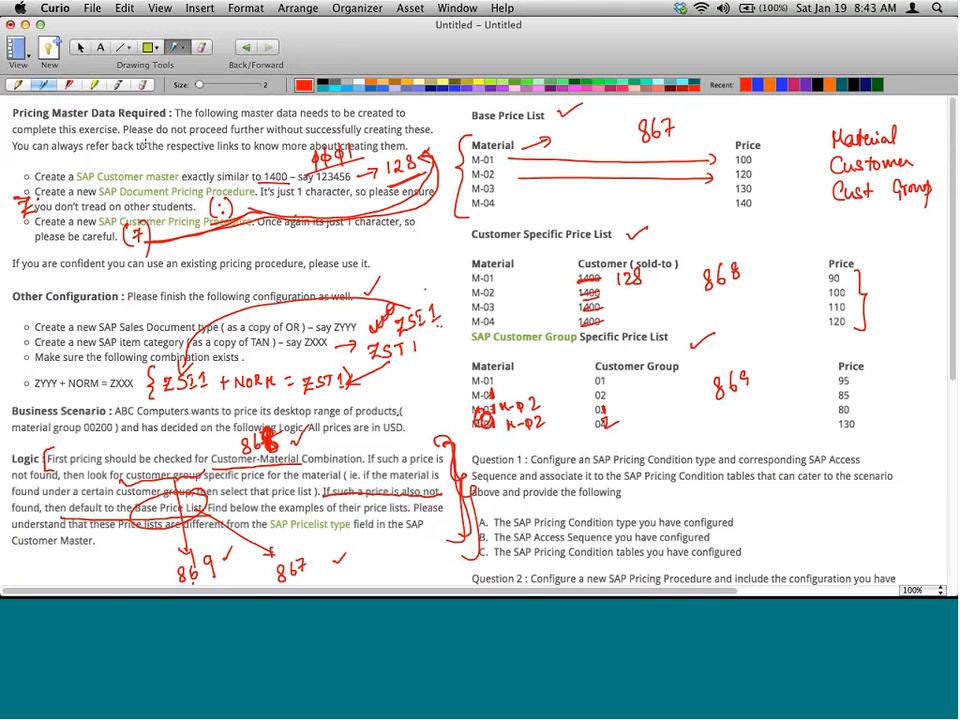
{"action": "key", "text": "super+Tab"}
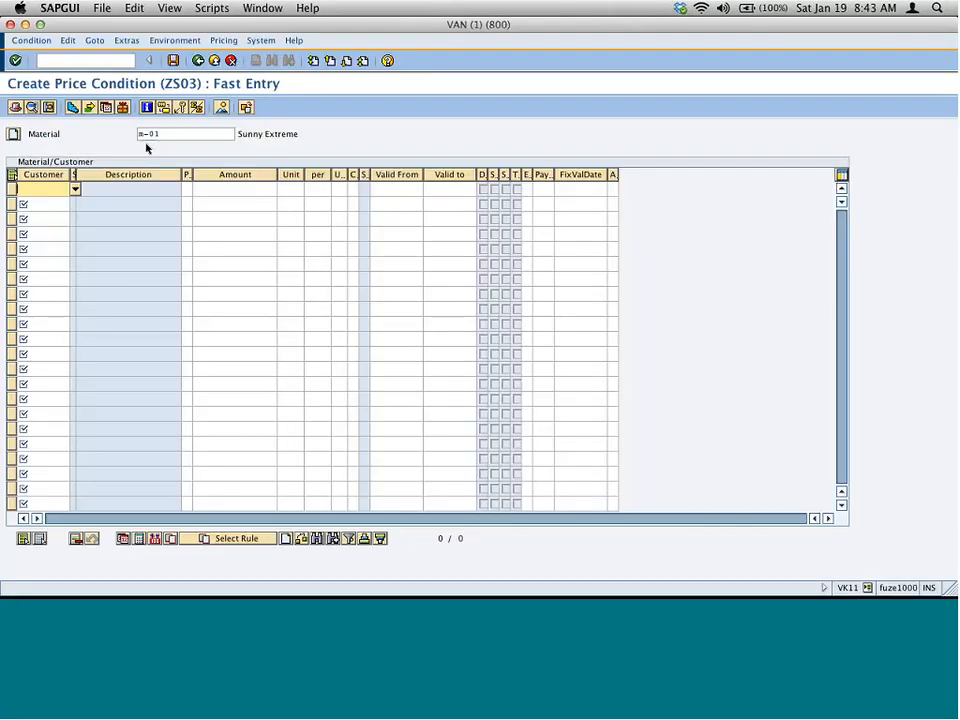
{"action": "type", "text": "128"}
{"action": "key", "text": "Tab"}
{"action": "key", "text": "Tab"}
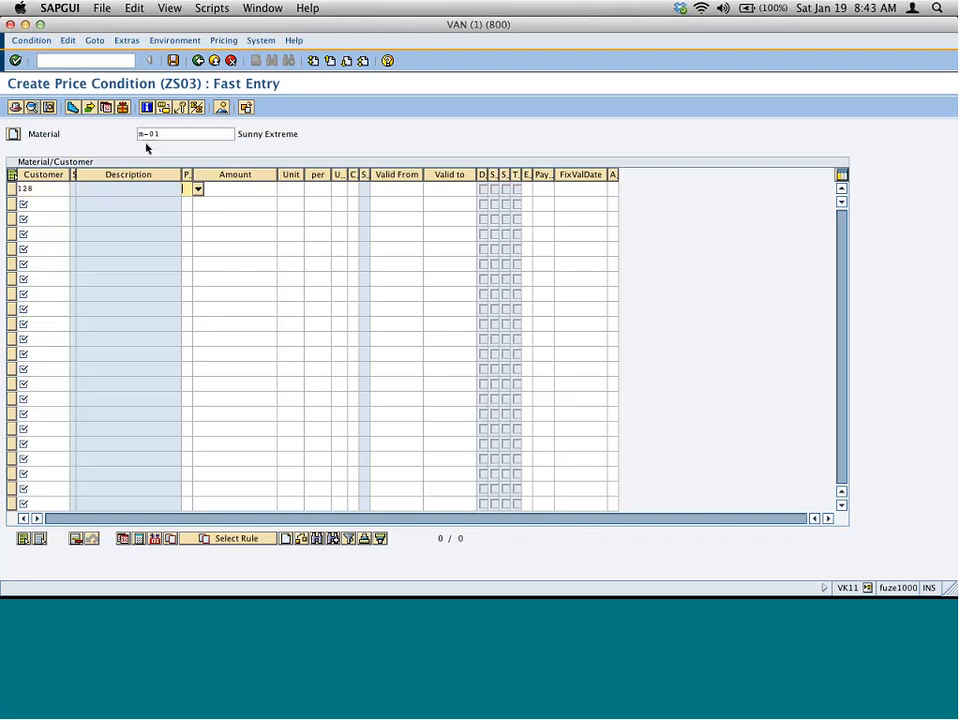
- Check the M-01 price in Curio, enter 90 EUR as the customer's price and save the condition record
{"action": "key", "text": "super+Tab"}
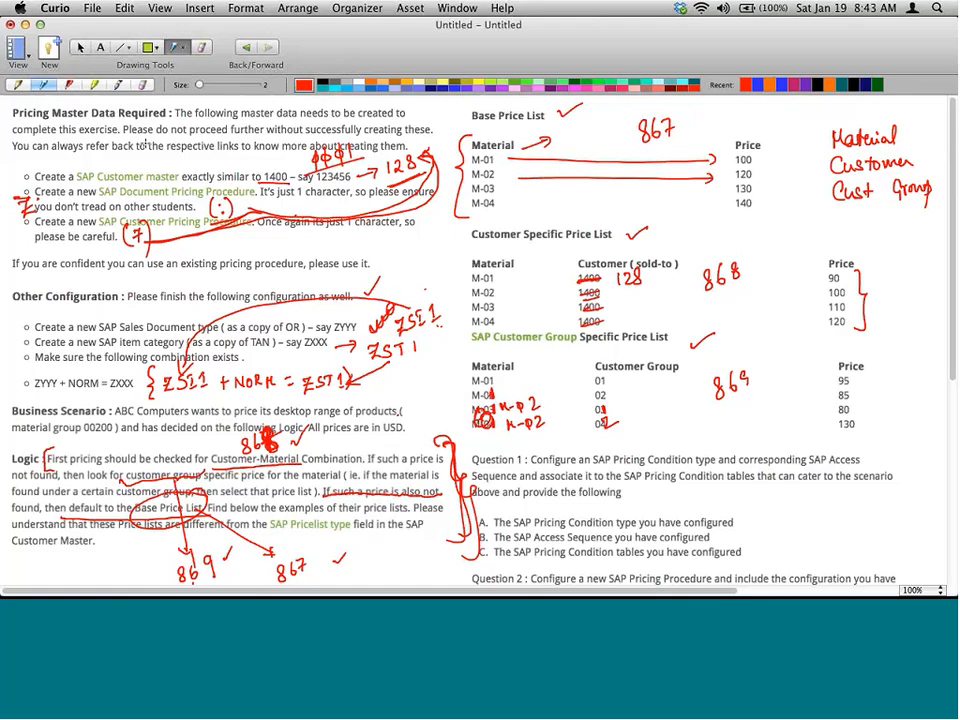
{"action": "key", "text": "super+Tab"}
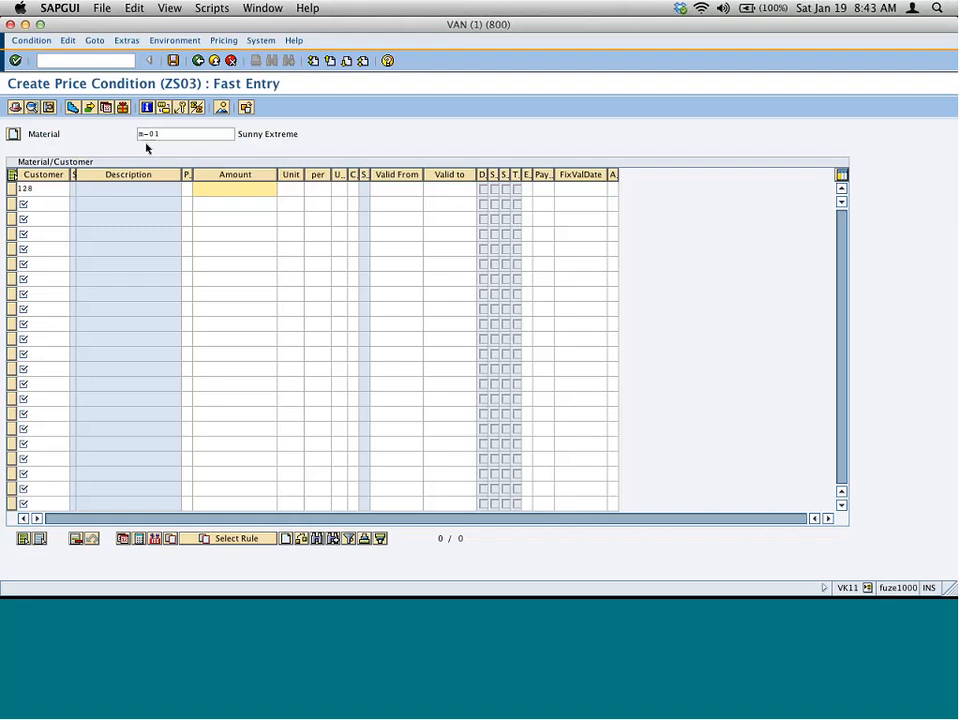
{"action": "type", "text": "90"}
{"action": "key", "text": "Tab"}
{"action": "type", "text": "e"}
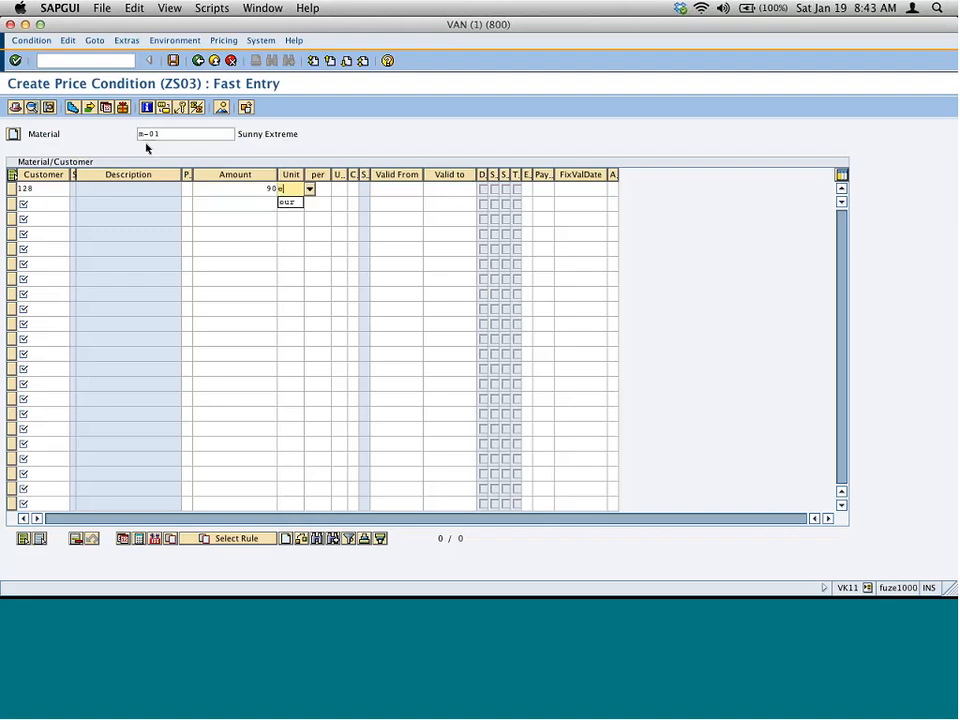
{"action": "type", "text": "ur"}
{"action": "key", "text": "Return"}
{"action": "left_click", "coordinate": [174, 61]}
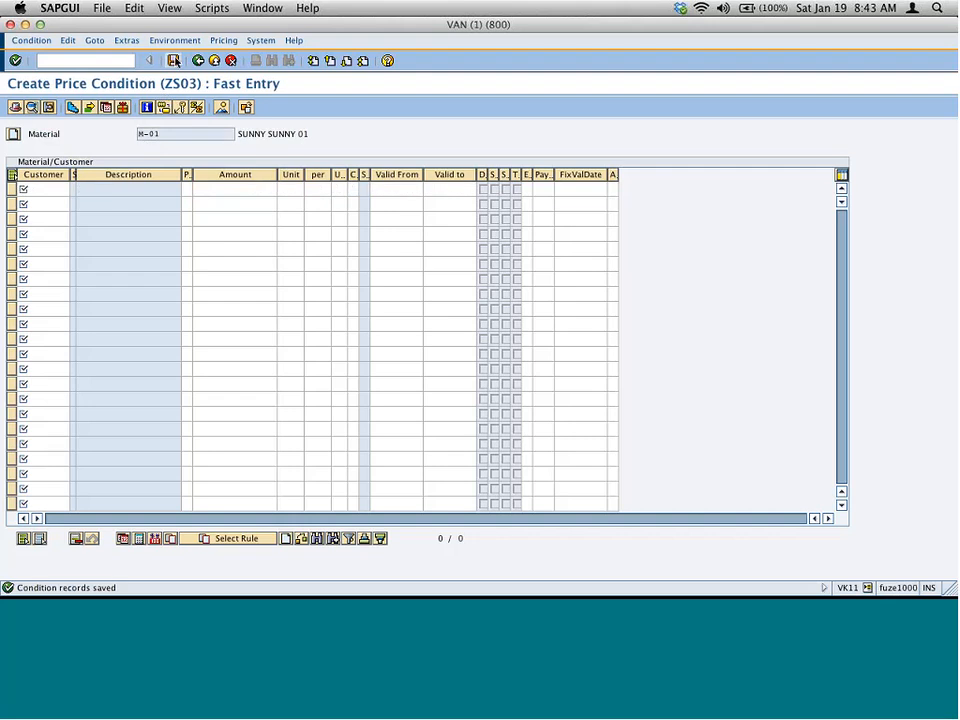
- Set the material to M-02, enter the same customer number with a price of 100 EUR and save the record
{"action": "key", "text": "BackSpace"}
{"action": "type", "text": "2"}
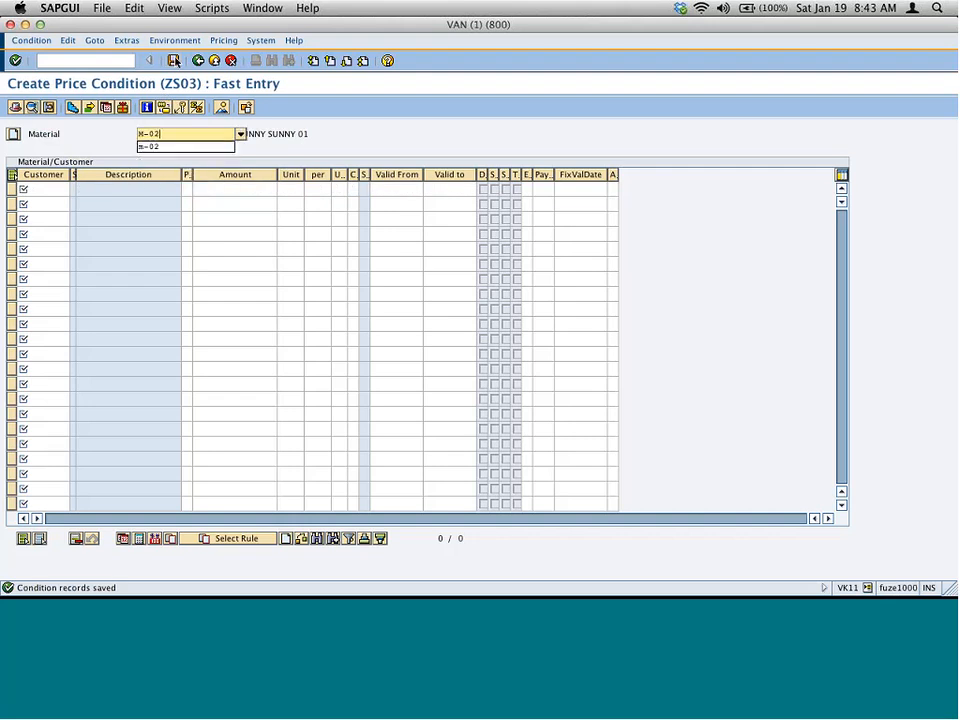
{"action": "key", "text": "Tab"}
{"action": "type", "text": "1"}
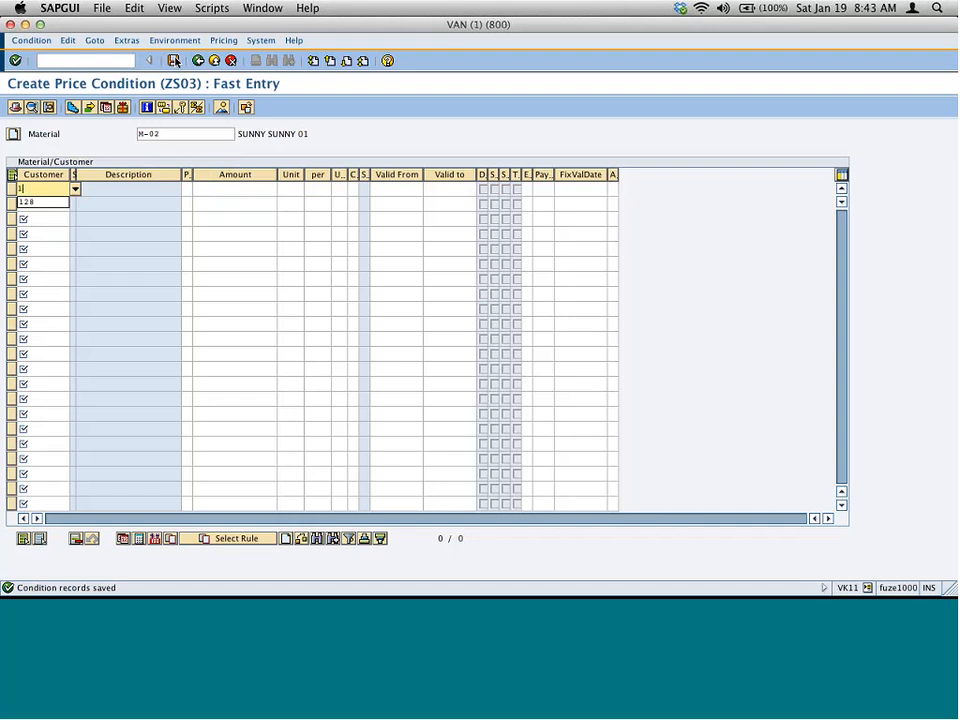
{"action": "type", "text": "28"}
{"action": "key", "text": "Tab"}
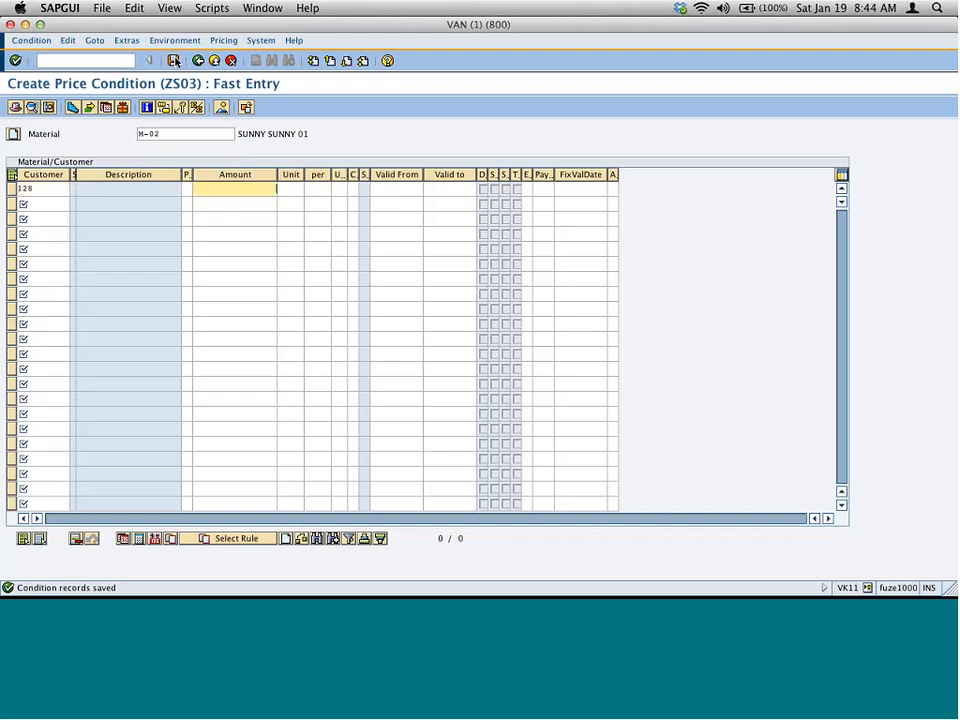
{"action": "type", "text": "100"}
{"action": "key", "text": "Tab"}
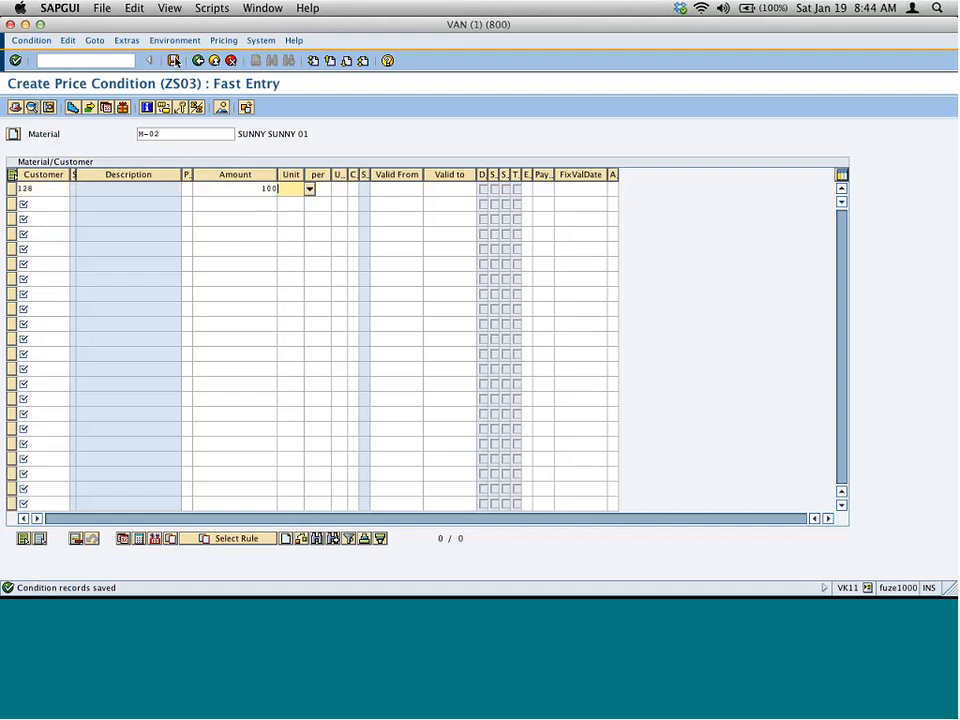
{"action": "type", "text": "eur"}
{"action": "left_click", "coordinate": [174, 61]}
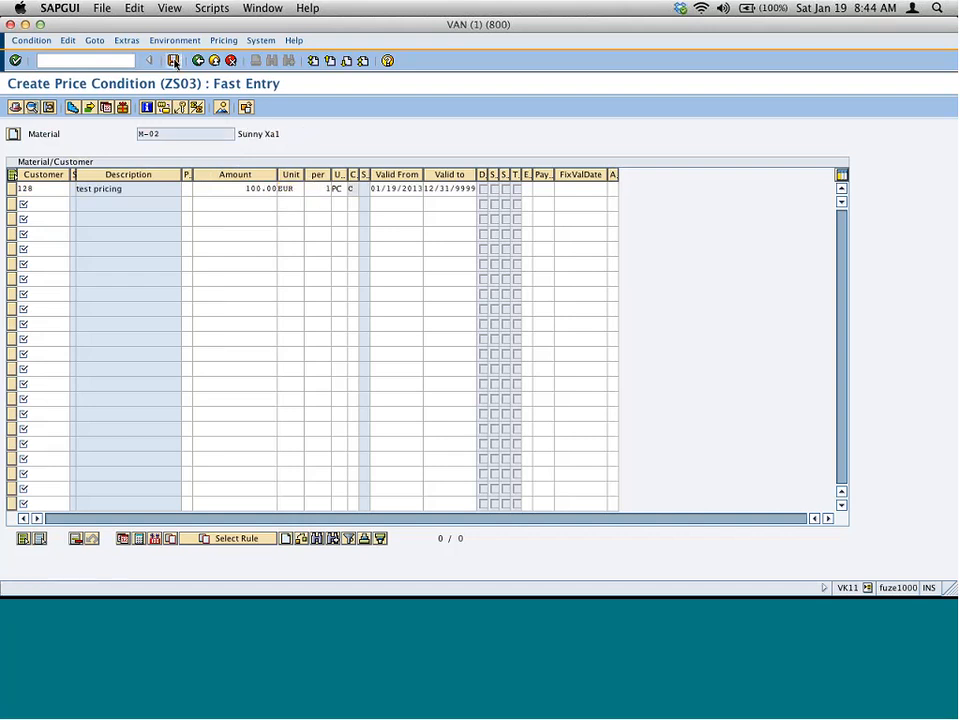
- Set the material to M-03 and enter the same customer number in the first row
{"action": "left_click", "coordinate": [171, 133]}
{"action": "type", "text": "M-03"}
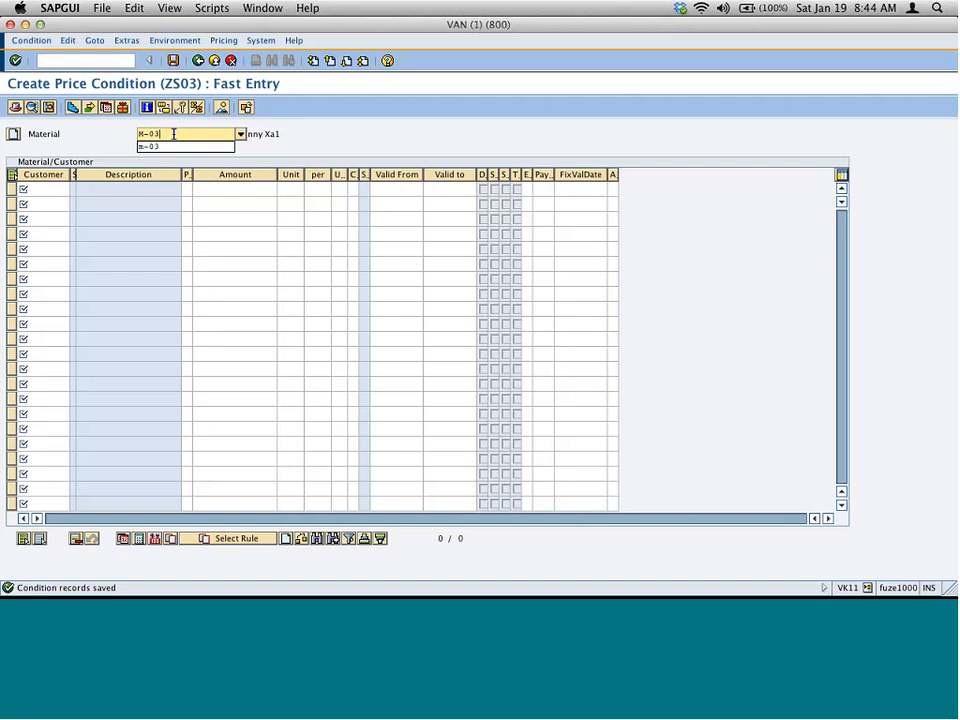
{"action": "key", "text": "Return"}
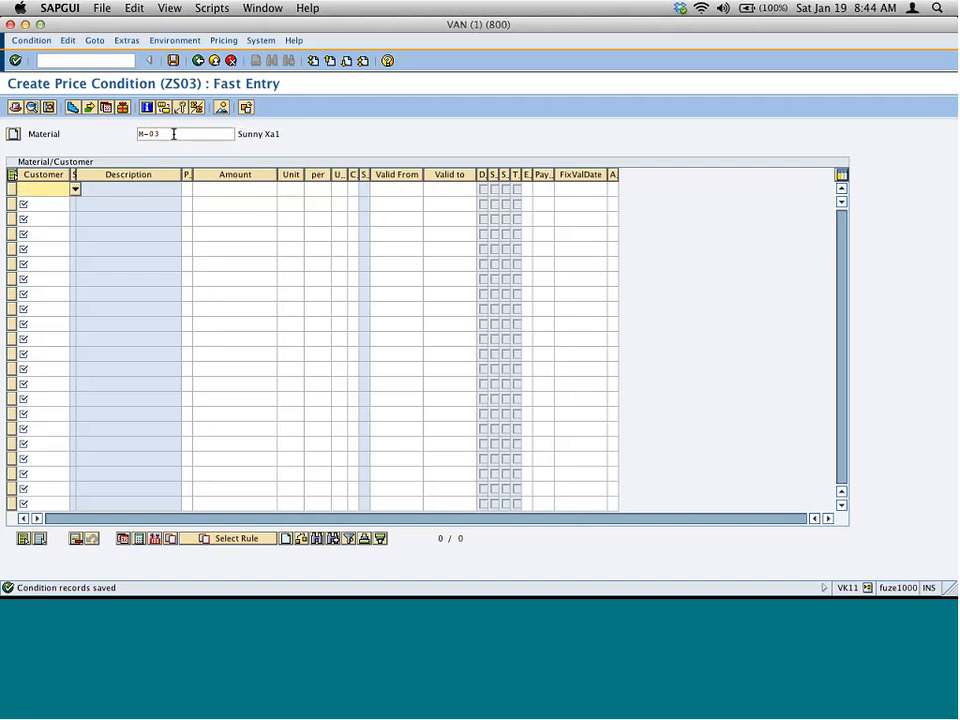
{"action": "type", "text": "128"}
{"action": "key", "text": "Tab"}
{"action": "key", "text": "Tab"}
- Check the M-03 price in Curio, enter 110 EUR for the customer and save the condition record
{"action": "key", "text": "super+Tab"}
{"action": "key", "text": "super+Tab"}
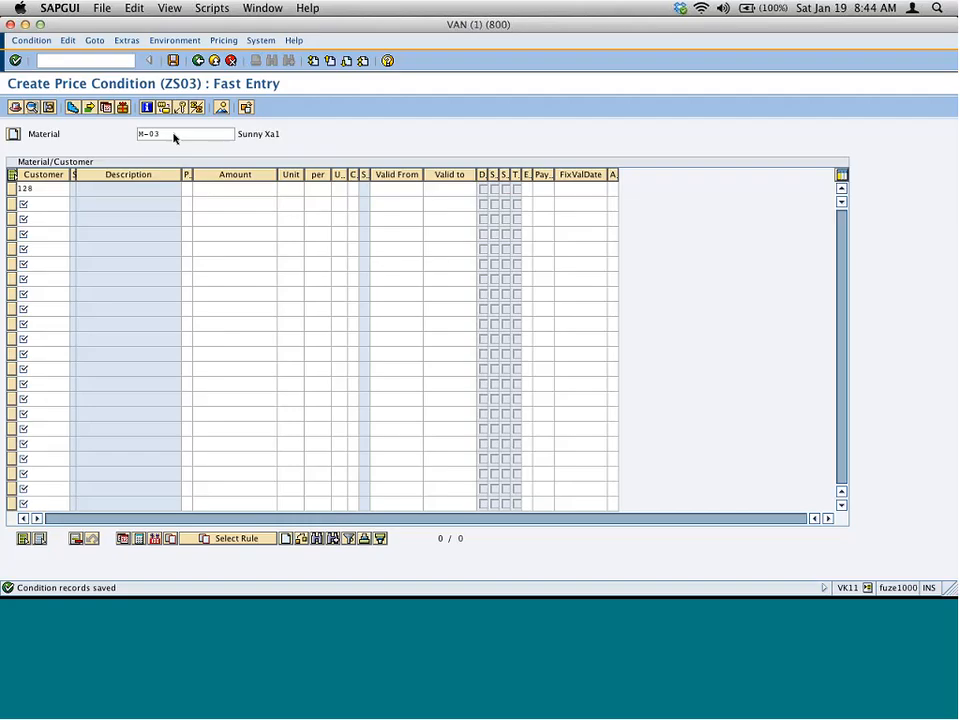
{"action": "type", "text": "110"}
{"action": "key", "text": "Tab"}
{"action": "type", "text": "eur"}
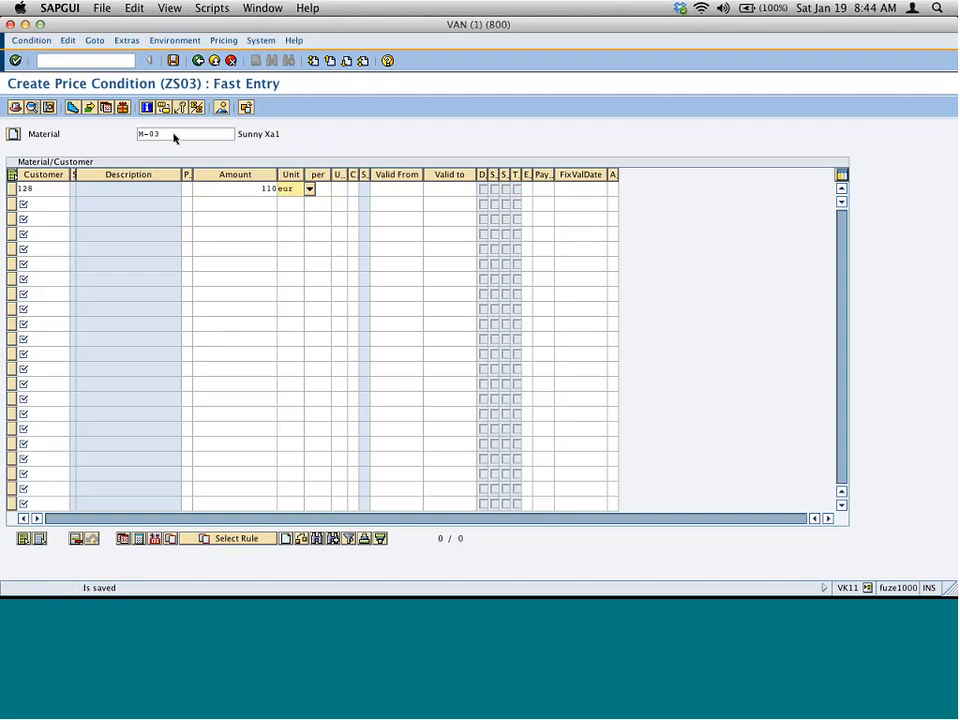
{"action": "key", "text": "Return"}
{"action": "key", "text": "ctrl+s"}
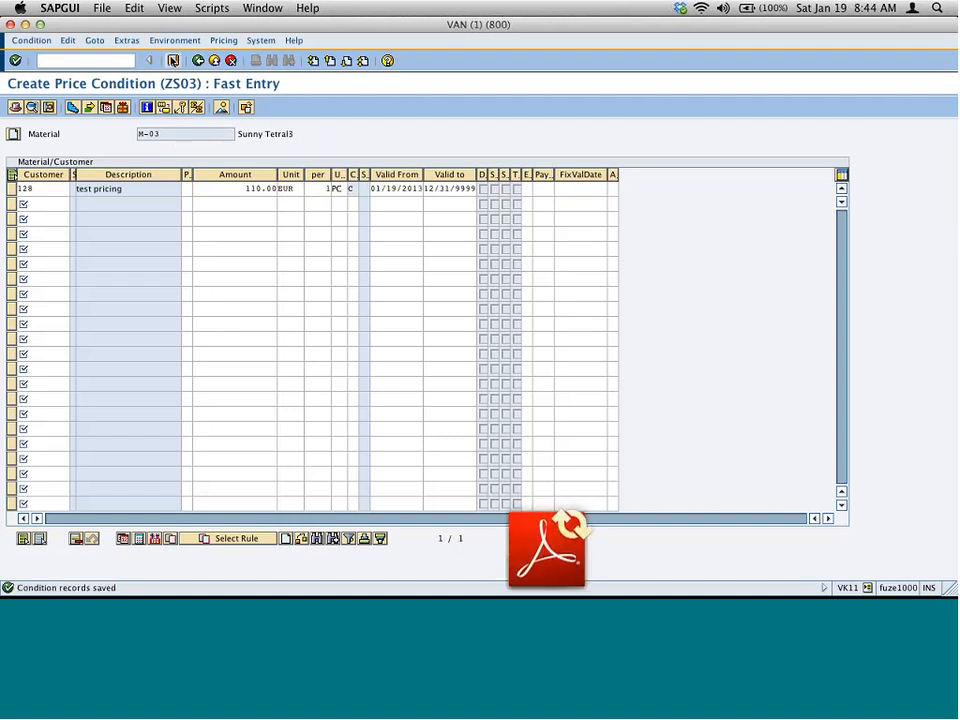
- Set the material to M-04 and enter the same customer number in the first row
{"action": "left_click", "coordinate": [171, 131]}
{"action": "key", "text": "BackSpace"}
{"action": "key", "text": "BackSpace"}
{"action": "key", "text": "BackSpace"}
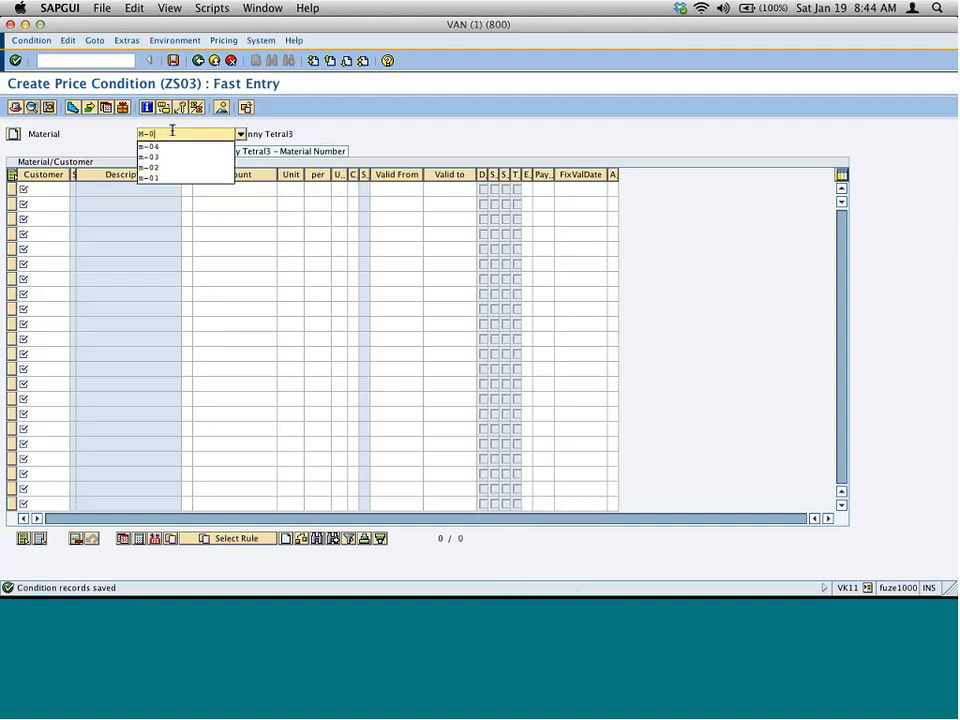
{"action": "type", "text": "-04"}
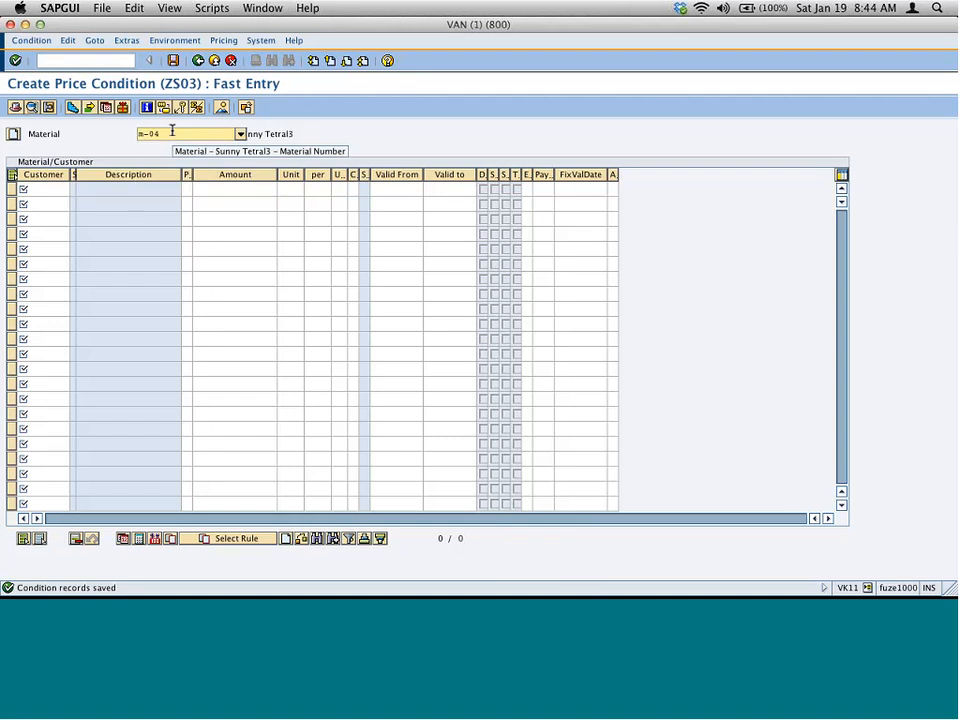
{"action": "key", "text": "Return"}
{"action": "type", "text": "128"}
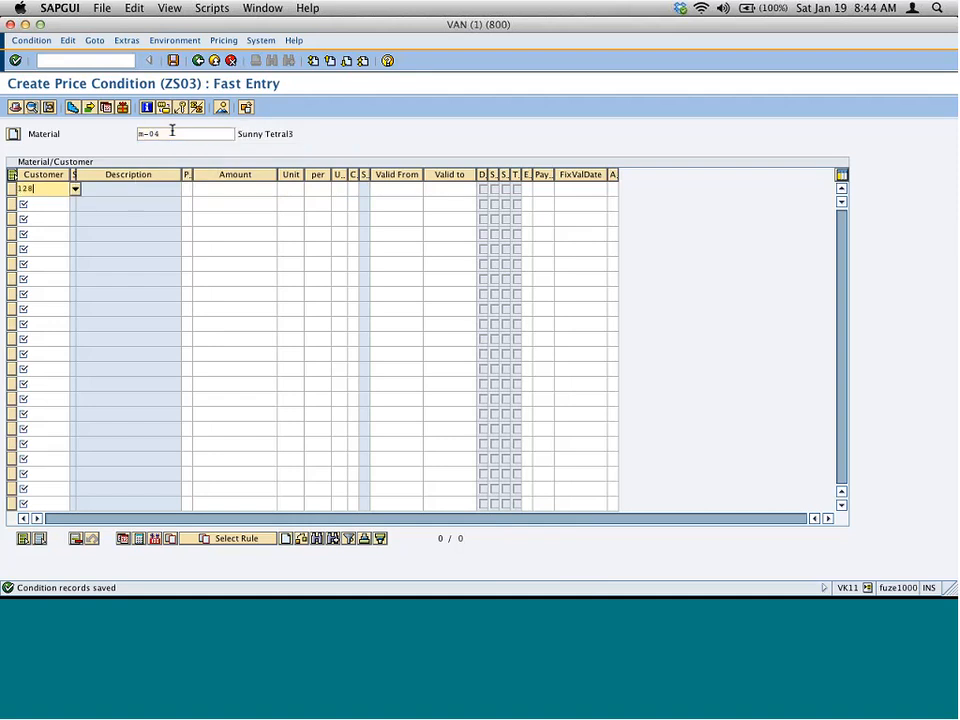
{"action": "key", "text": "Tab"}
{"action": "key", "text": "Tab"}
- Enter the 120 EUR customer price for M-04 from the Curio list, save the record and return to the condition type selection
{"action": "key", "text": "super+Tab"}
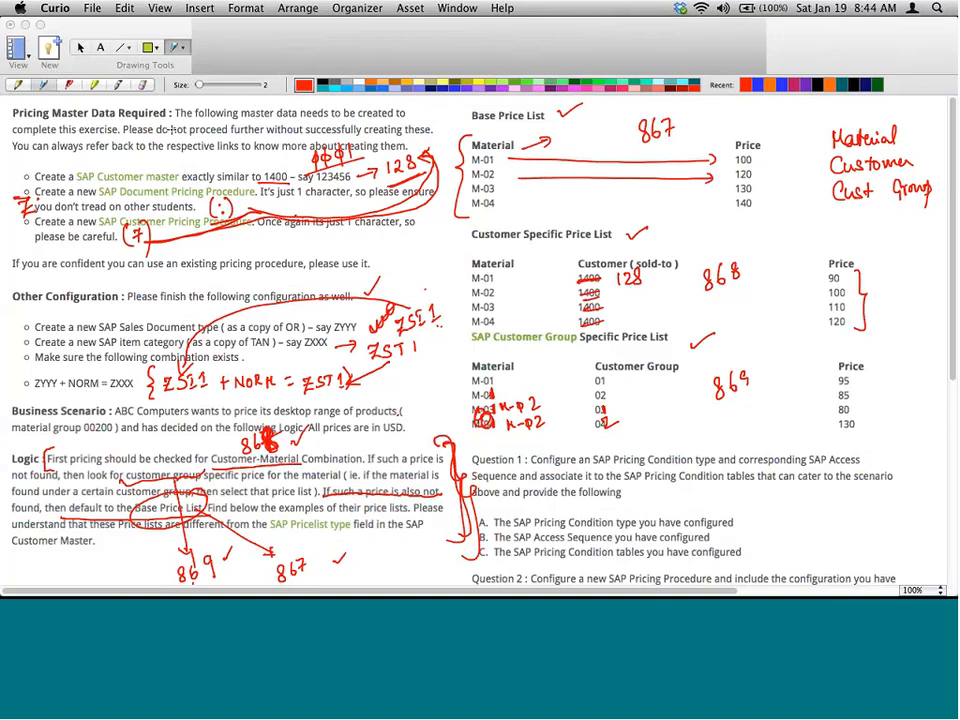
{"action": "key", "text": "super+Tab"}
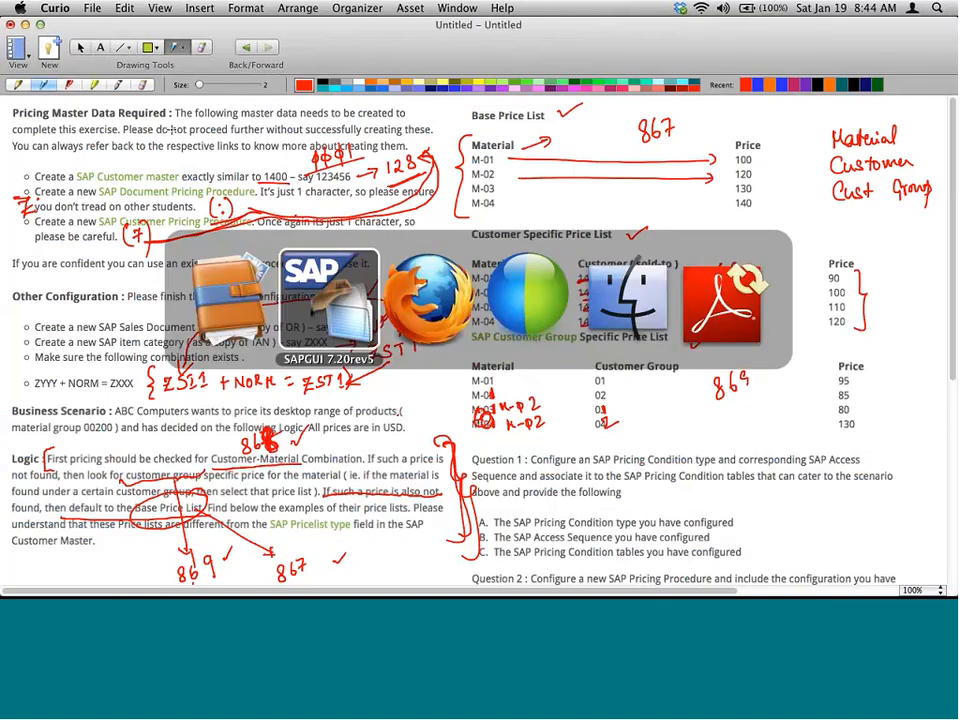
{"action": "type", "text": "120"}
{"action": "key", "text": "Tab"}
{"action": "type", "text": "eur"}
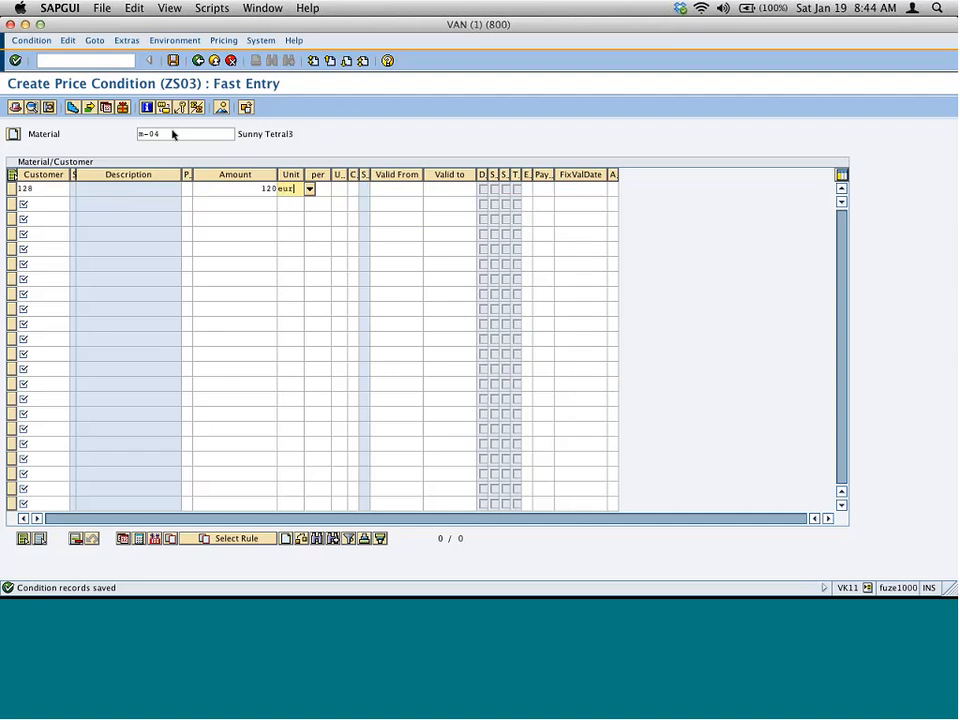
{"action": "key", "text": "Return"}
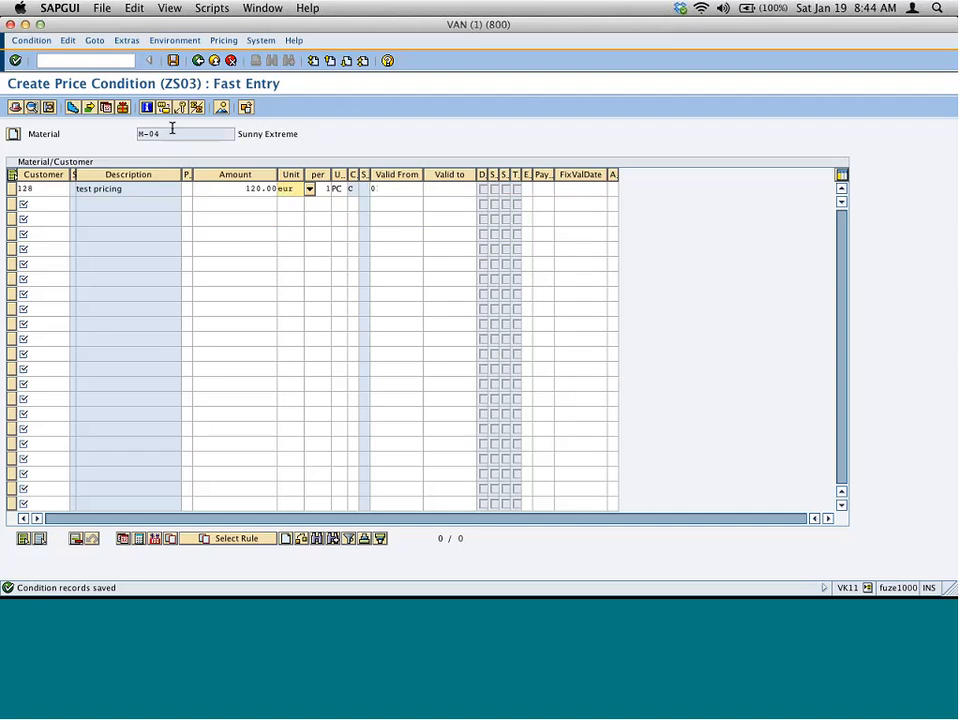
{"action": "left_click", "coordinate": [173, 61]}
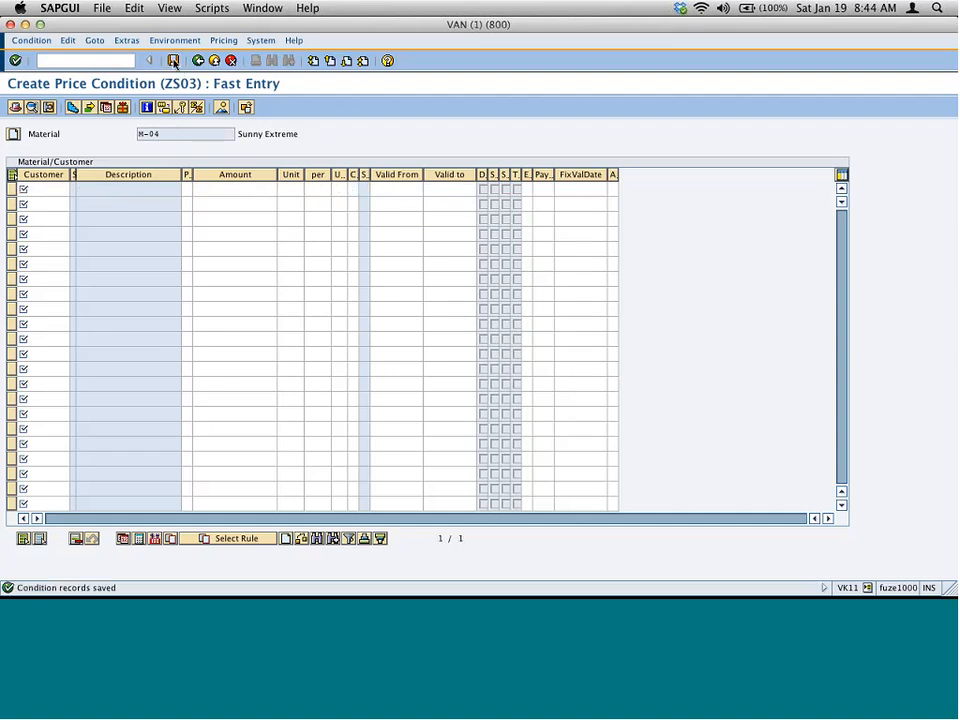
{"action": "left_click", "coordinate": [198, 61]}
- Switch to Curio, bracket the Customer Group Specific Price List rows and tick the 95 and 85 prices
{"action": "key", "text": "super+Tab"}
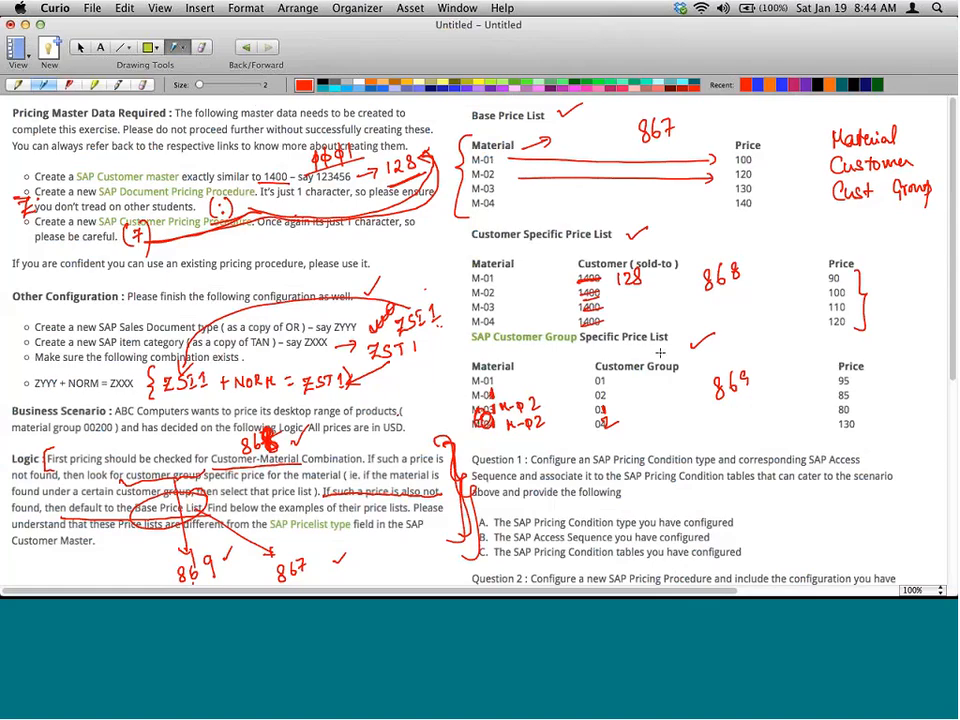
{"action": "mouse_move", "coordinate": [766, 355]}
{"action": "left_mouse_down"}
{"action": "mouse_move", "coordinate": [776, 405]}
{"action": "mouse_move", "coordinate": [763, 426]}
{"action": "left_mouse_up"}
{"action": "mouse_move", "coordinate": [860, 374]}
{"action": "left_mouse_down"}
{"action": "mouse_move", "coordinate": [889, 363]}
{"action": "mouse_move", "coordinate": [887, 386]}
{"action": "left_mouse_up"}
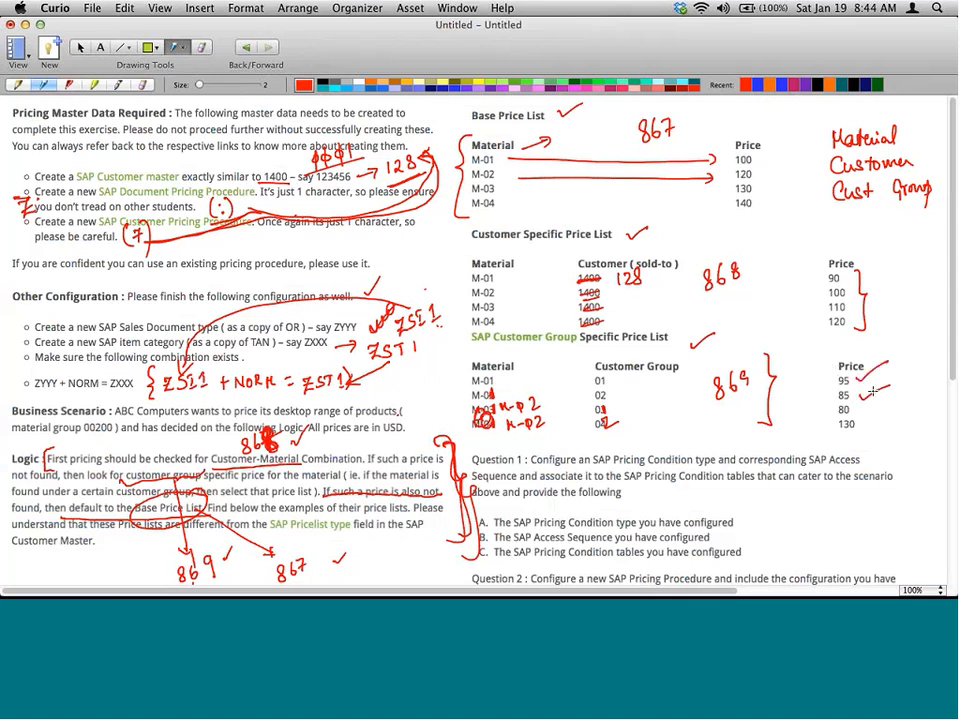
- Switch to SAP, open ZS03 record entry for the Material/Cust.group key combination and widen the Status and Cust.group columns
{"action": "key", "text": "super+Tab"}
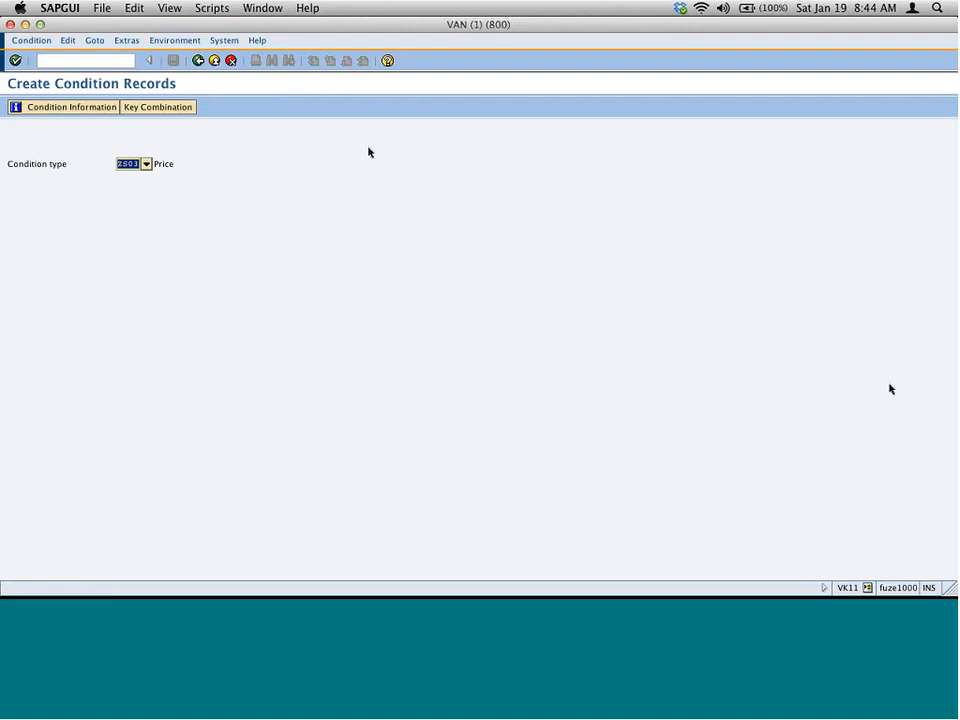
{"action": "left_click", "coordinate": [172, 107]}
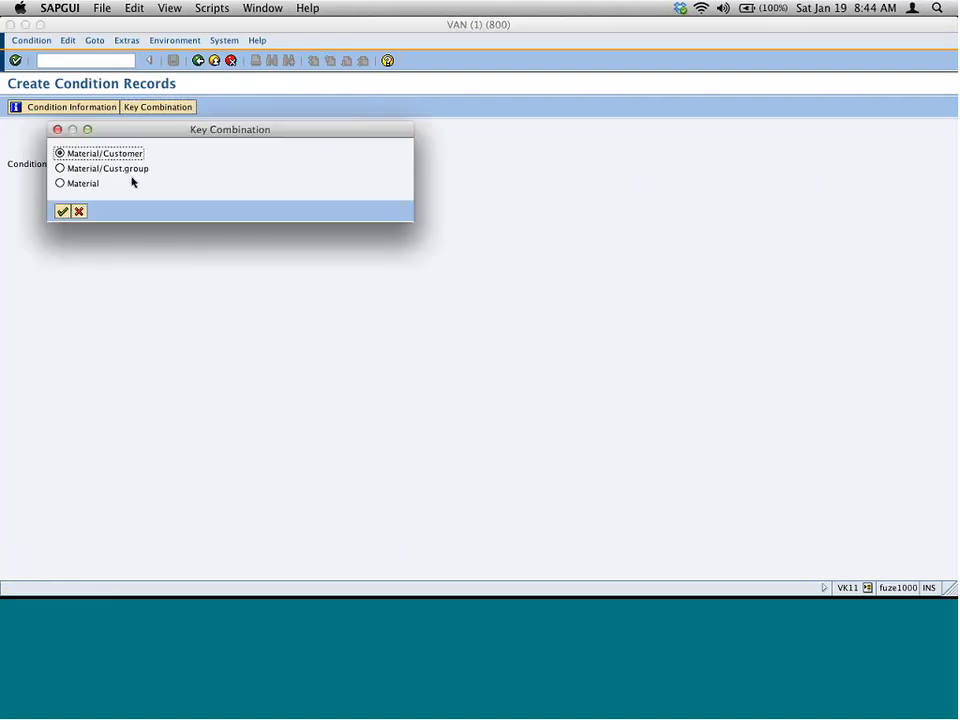
{"action": "left_click", "coordinate": [132, 170]}
{"action": "left_click", "coordinate": [62, 211]}
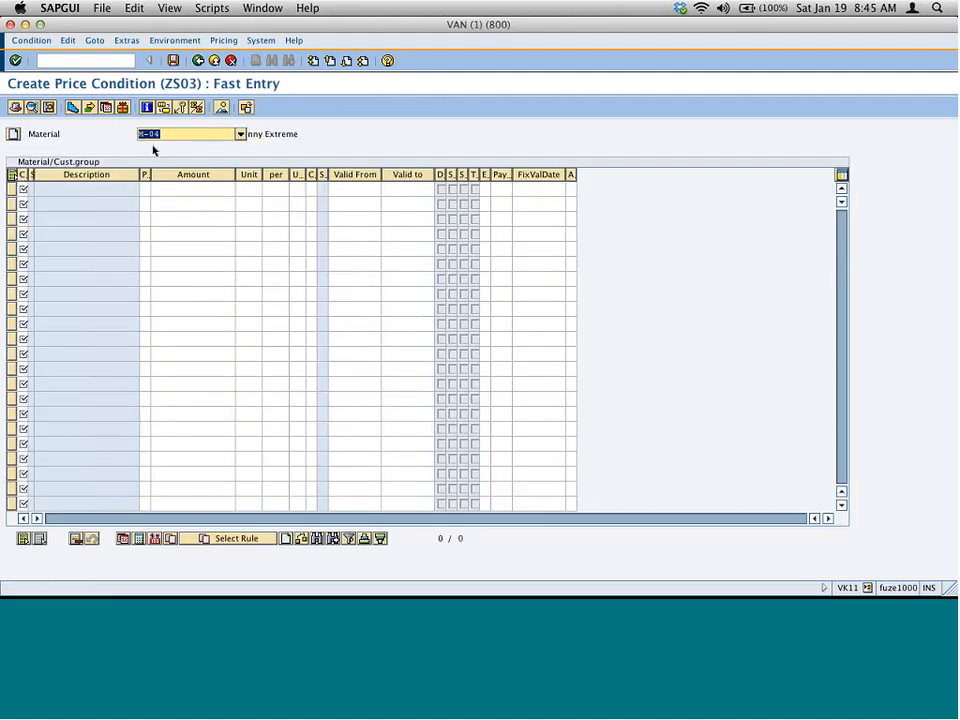
{"action": "double_click", "coordinate": [35, 175]}
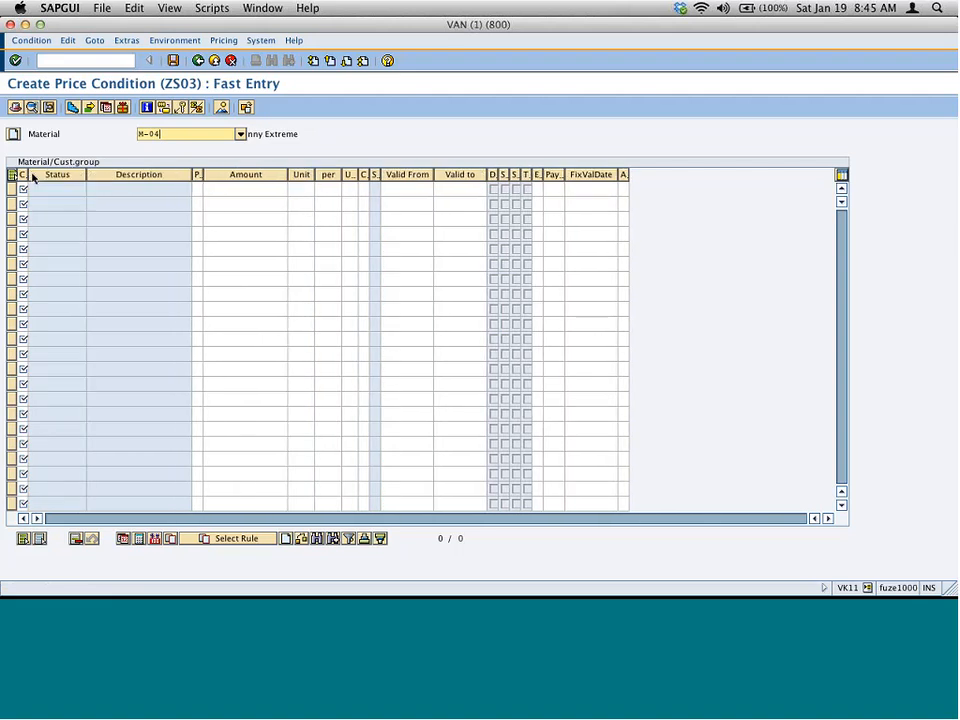
{"action": "left_click_drag", "start_coordinate": [35, 176], "coordinate": [98, 175]}
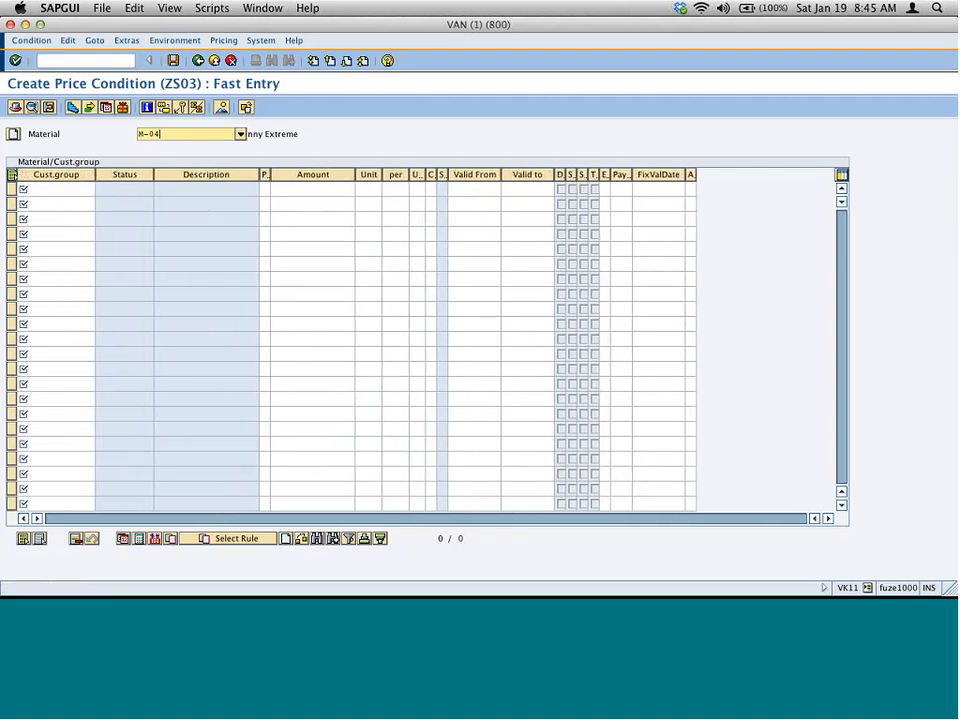
- Set the material to M-01 and choose customer group 01 in the first row
{"action": "key", "text": "BackSpace"}
{"action": "type", "text": "1"}
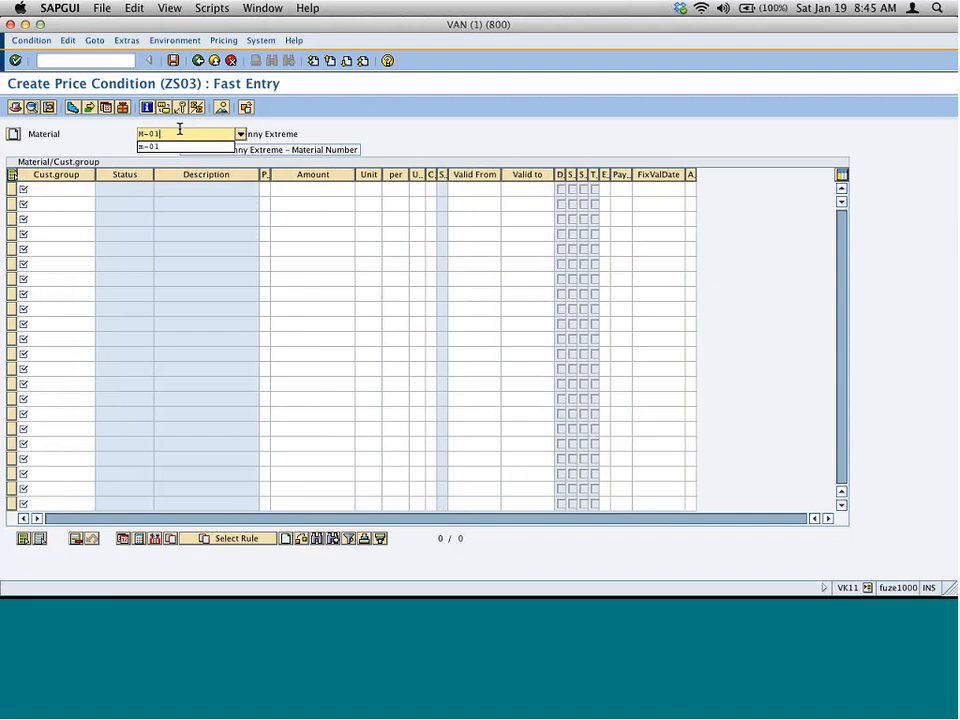
{"action": "key", "text": "Return"}
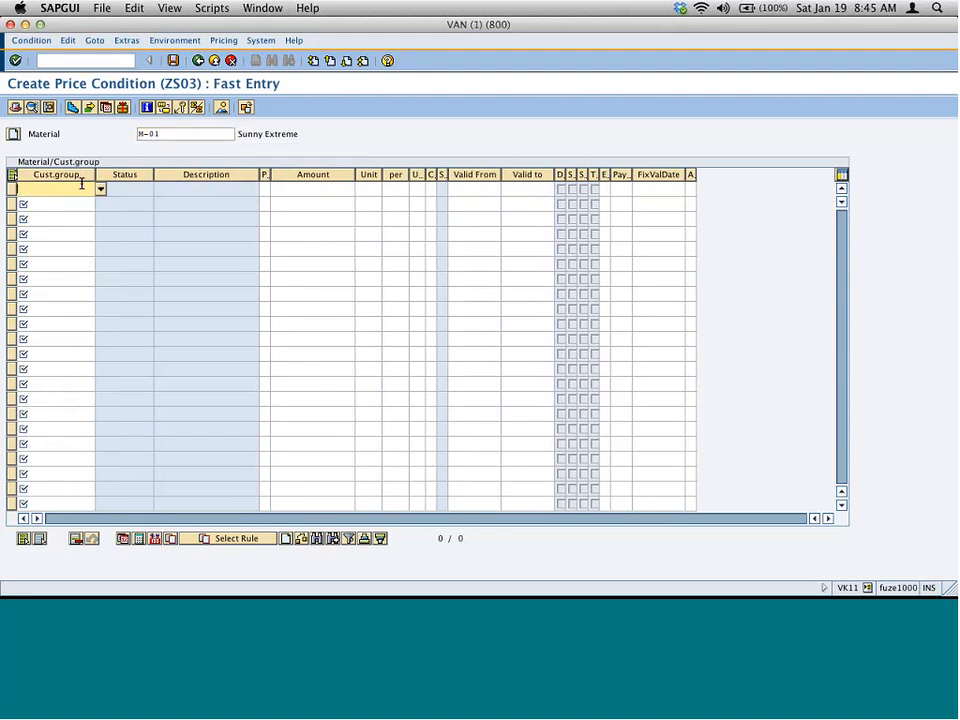
{"action": "left_click", "coordinate": [100, 189]}
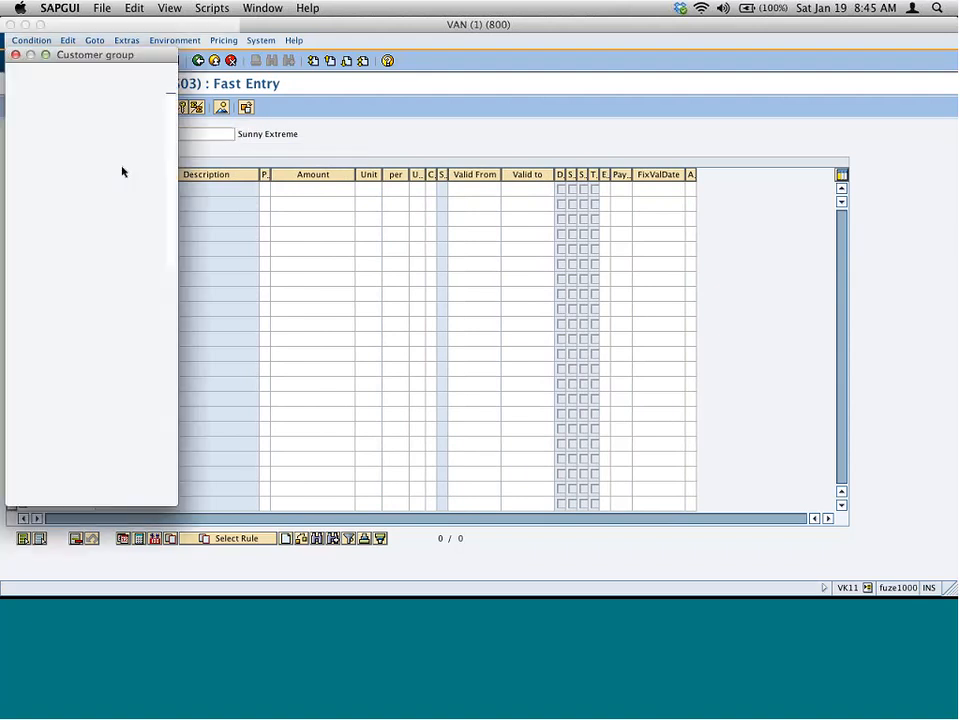
{"action": "double_click", "coordinate": [97, 113]}
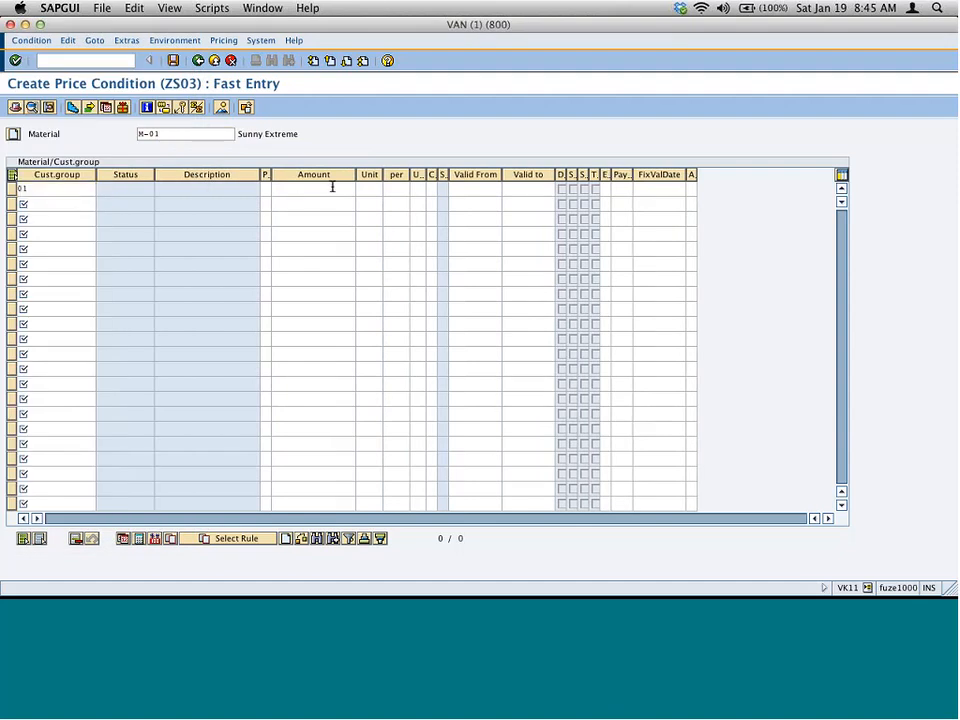
- Check the customer group prices in Curio and enter 95 as the amount for customer group 01
{"action": "key", "text": "super+Tab"}
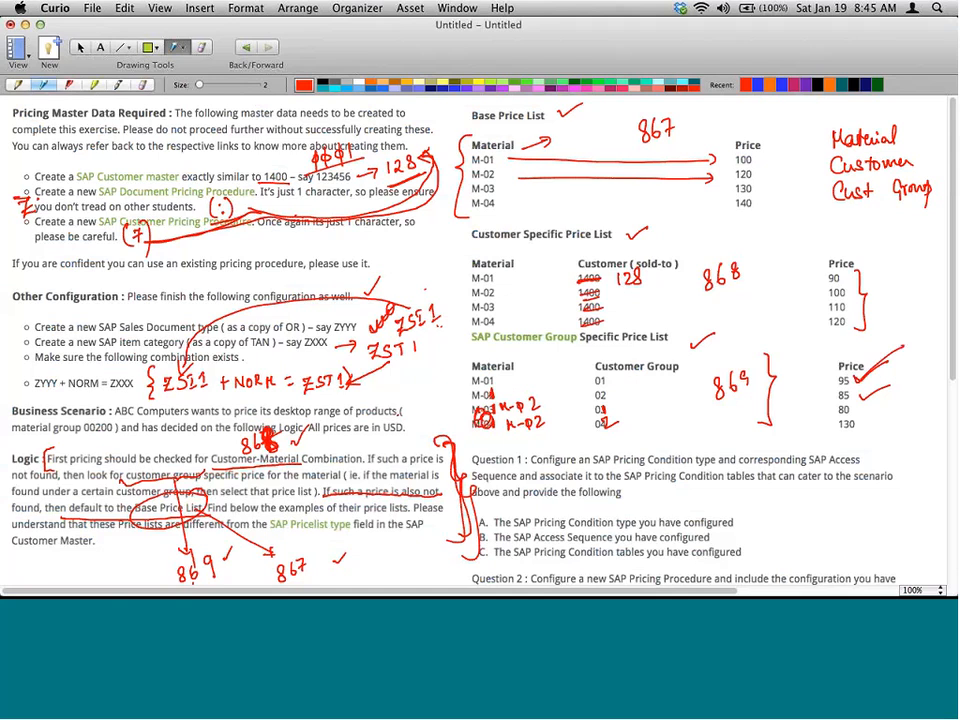
{"action": "key", "text": "super+Tab"}
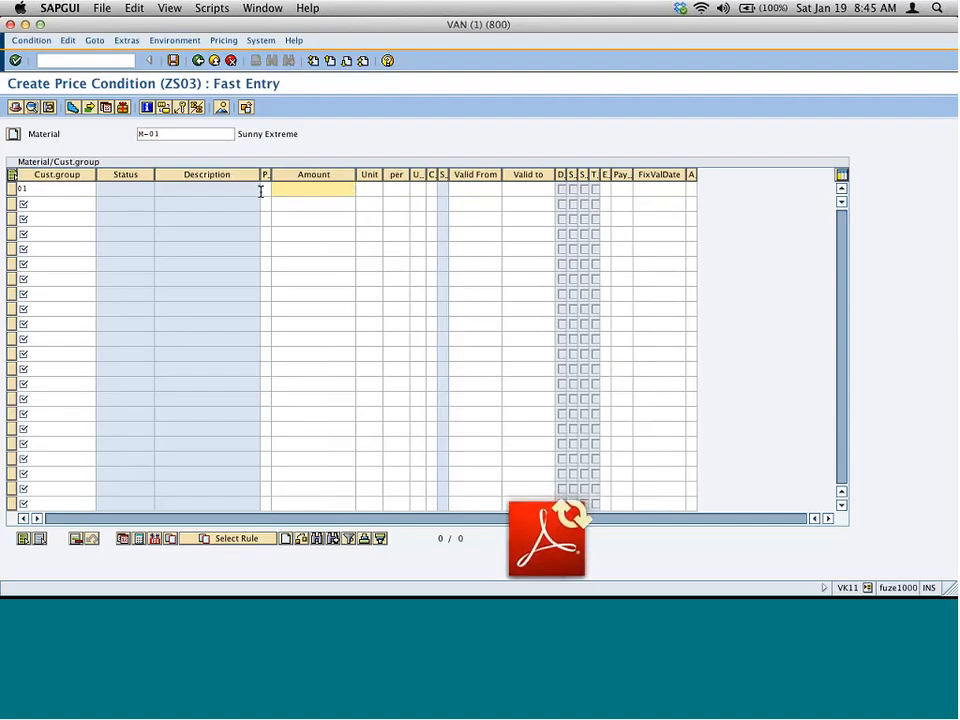
{"action": "type", "text": "9"}
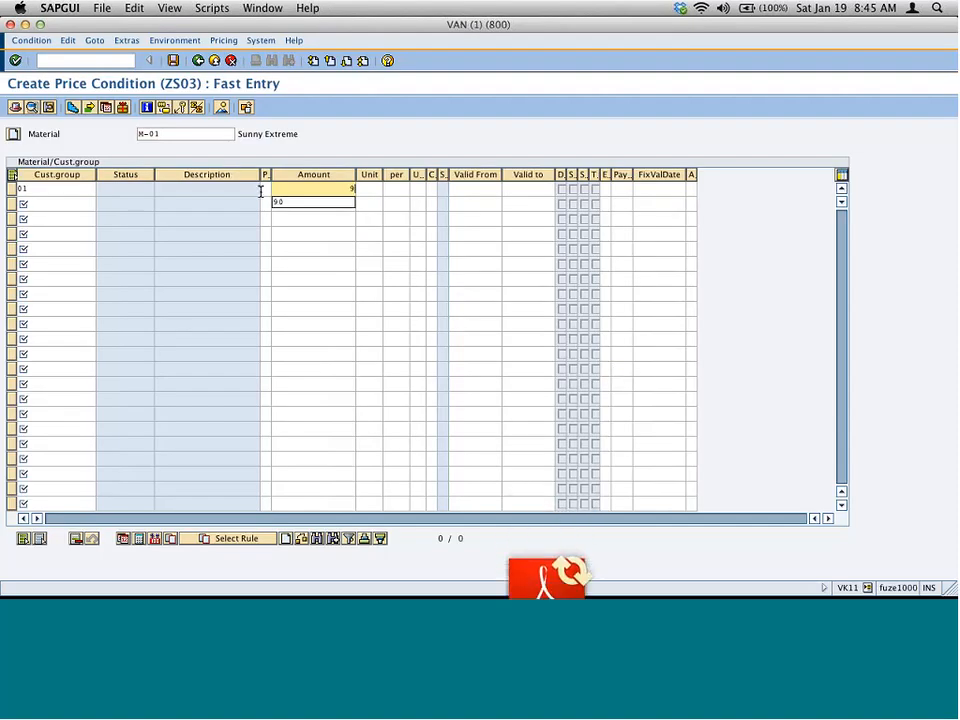
{"action": "type", "text": "0"}
{"action": "key", "text": "super+Tab"}
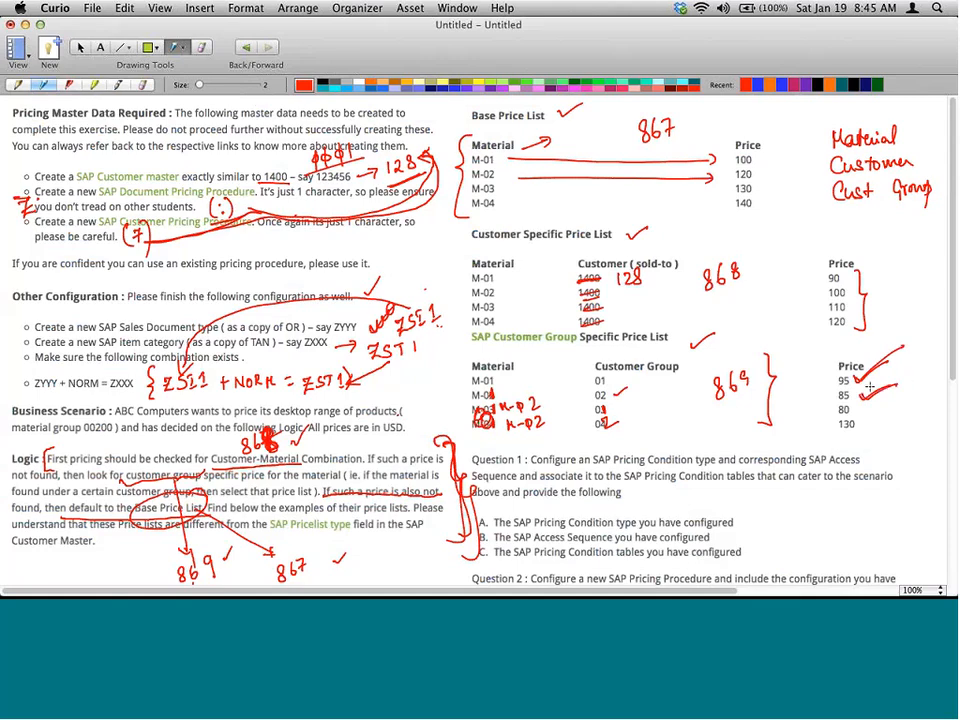
{"action": "key", "text": "super+Tab"}
- Add customer group 02 with an amount of 85 for M-01 and save the condition records
{"action": "left_click", "coordinate": [86, 203]}
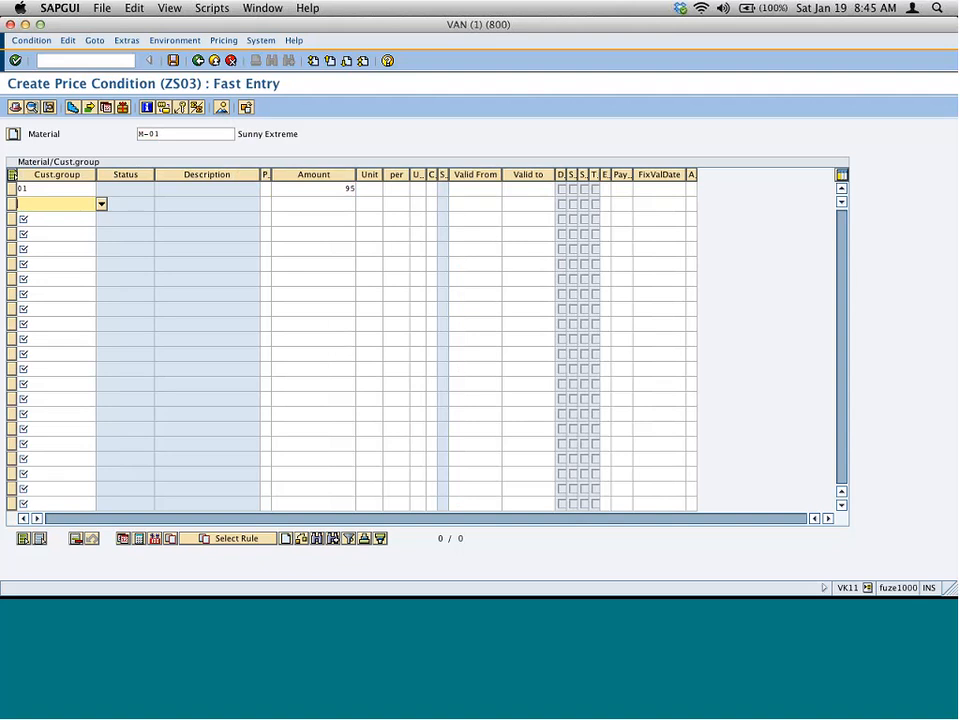
{"action": "left_click", "coordinate": [100, 203]}
{"action": "double_click", "coordinate": [146, 138]}
{"action": "left_click", "coordinate": [342, 193]}
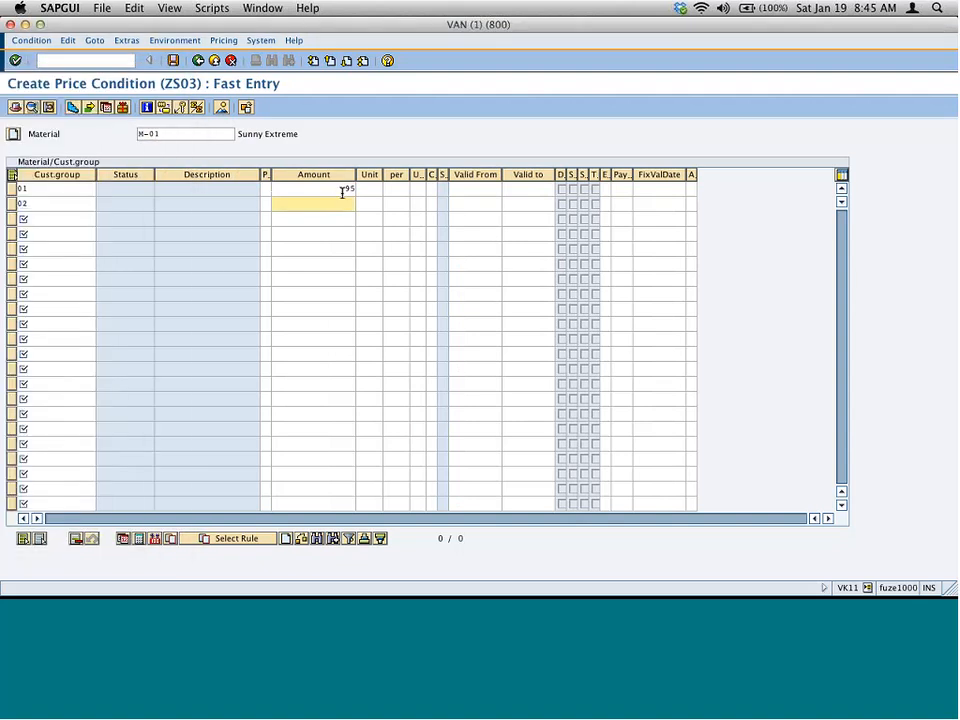
{"action": "type", "text": "85"}
{"action": "key", "text": "Return"}
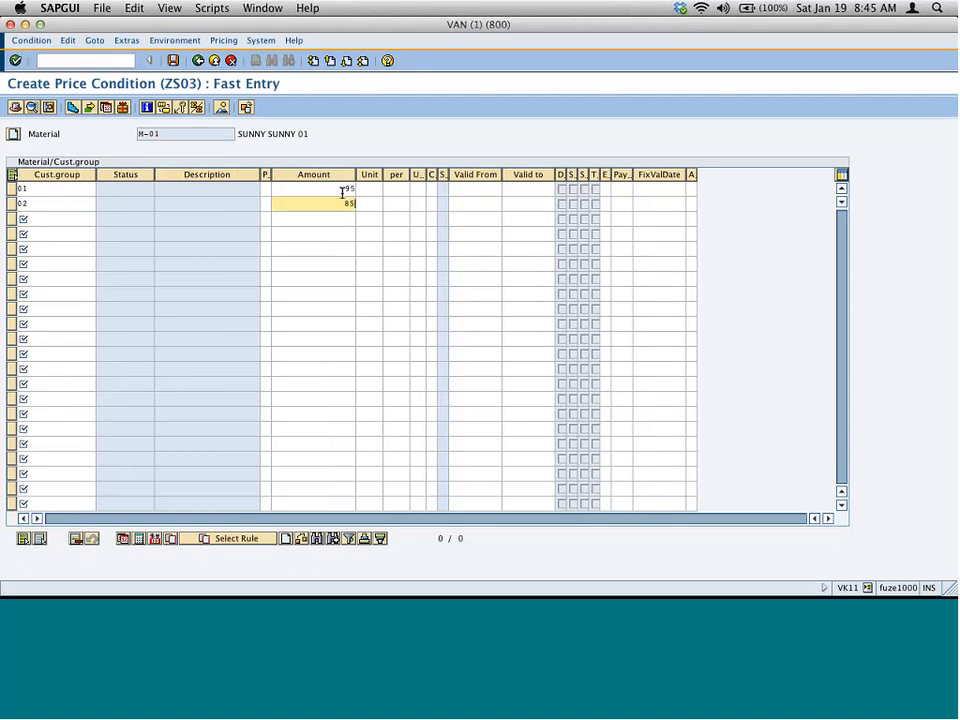
{"action": "left_click", "coordinate": [173, 61]}
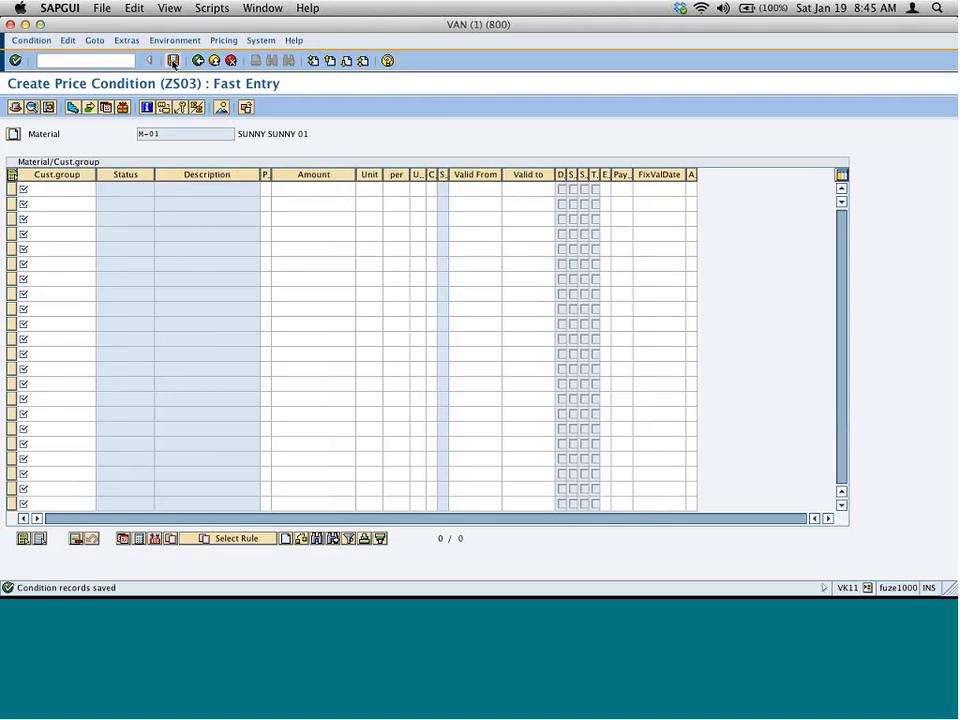
- Set the material to M-02 and enter customer group 01 in the first row
{"action": "type", "text": "m"}
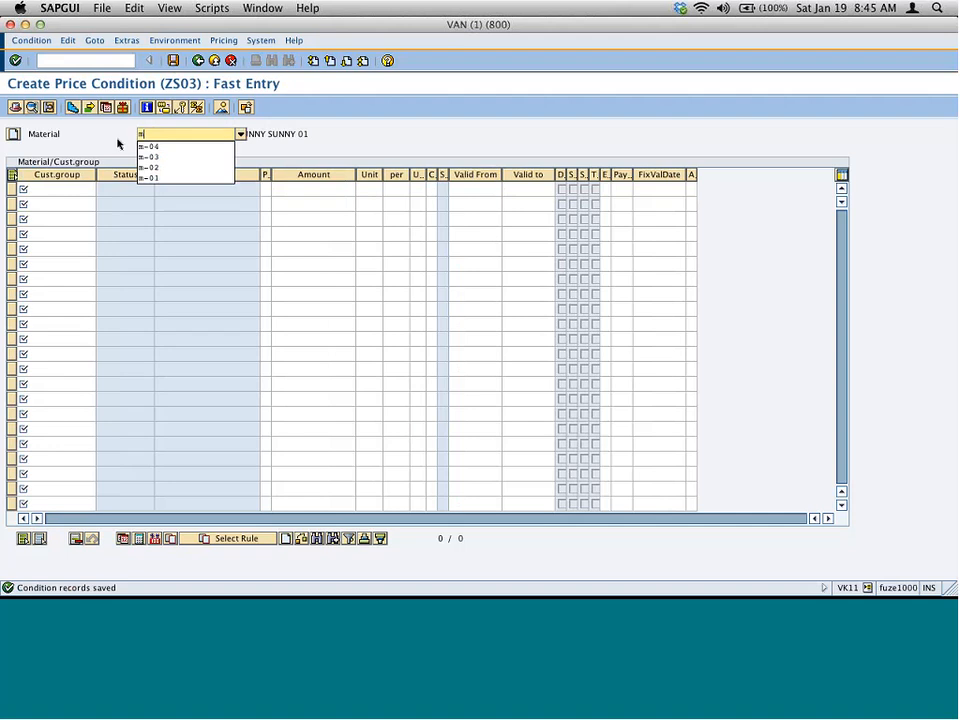
{"action": "type", "text": "-02"}
{"action": "key", "text": "Return"}
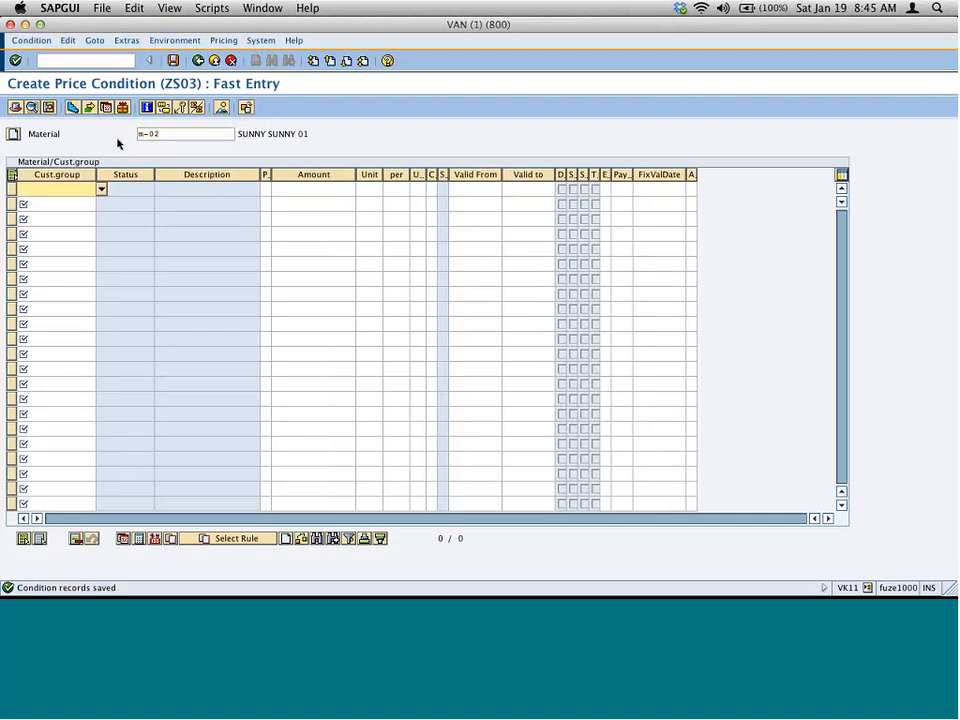
{"action": "type", "text": "01"}
- Tick the 80 price in Curio and enter 80 as the M-02 amount for customer group 01
{"action": "key", "text": "super+Tab"}
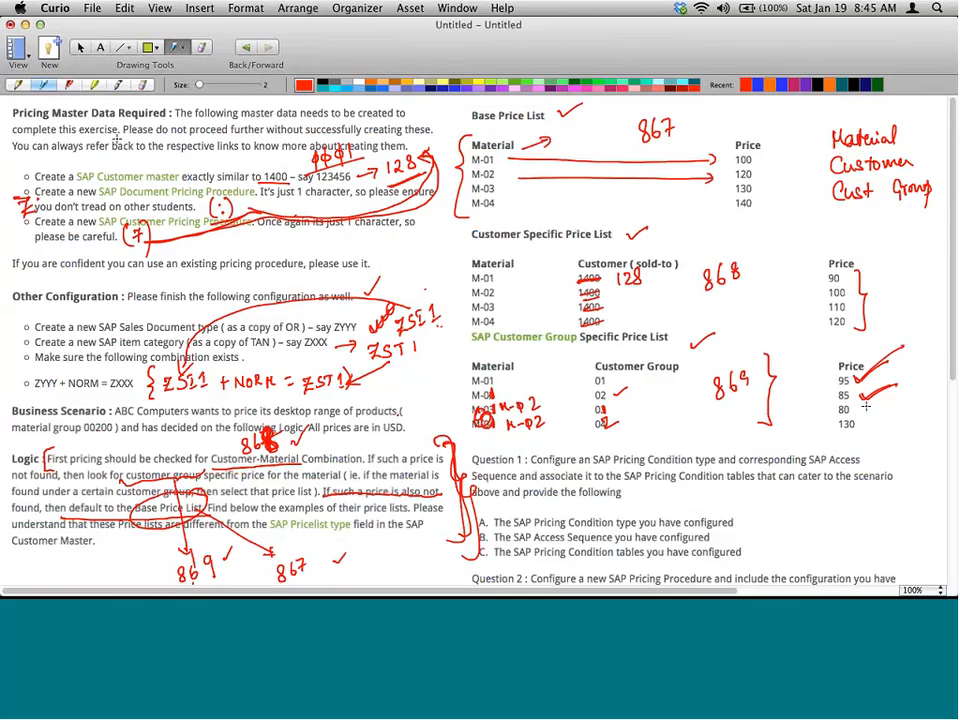
{"action": "left_click_drag", "start_coordinate": [861, 406], "coordinate": [897, 400]}
{"action": "key", "text": "super+Tab"}
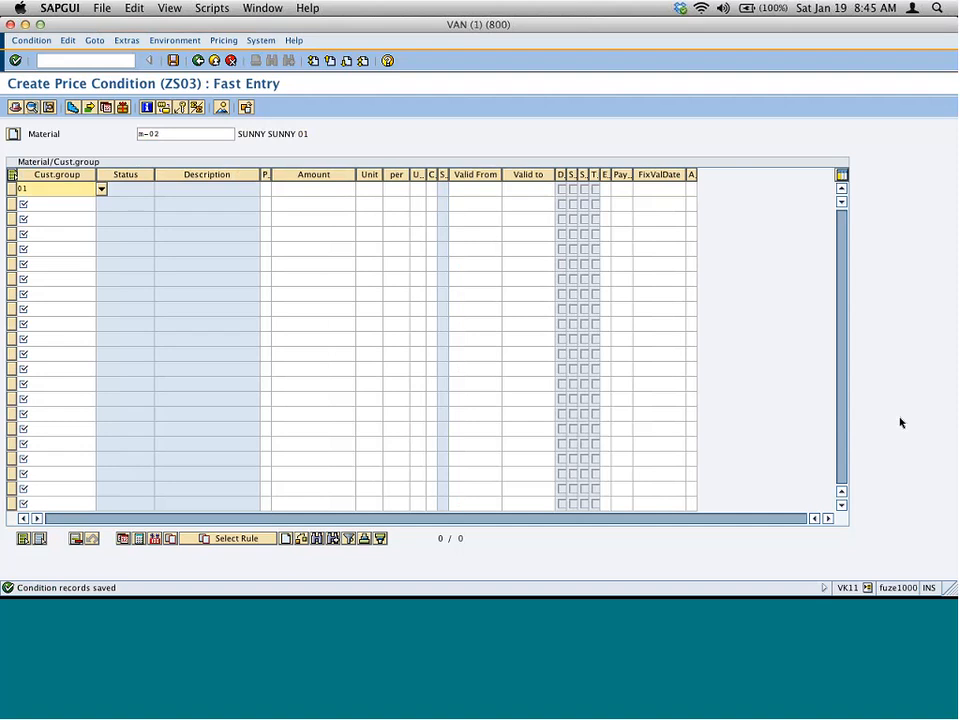
{"action": "key", "text": "Tab"}
{"action": "key", "text": "Tab"}
{"action": "type", "text": "80"}
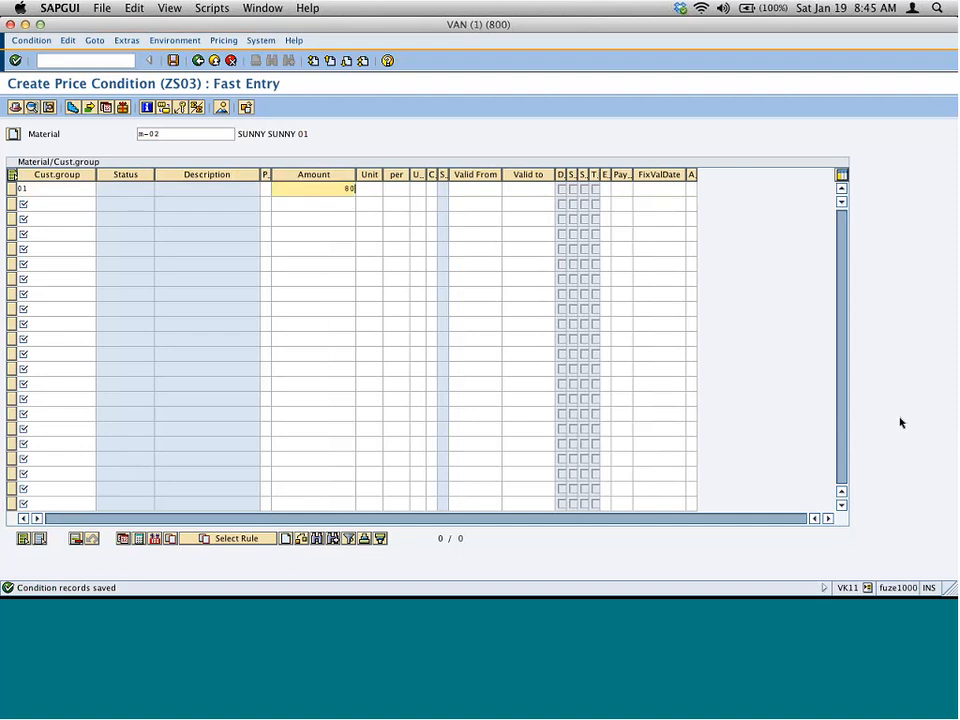
- Add customer group 02 in the second row for M-02 with an amount of 130
{"action": "left_click", "coordinate": [90, 204]}
{"action": "left_click", "coordinate": [101, 204]}
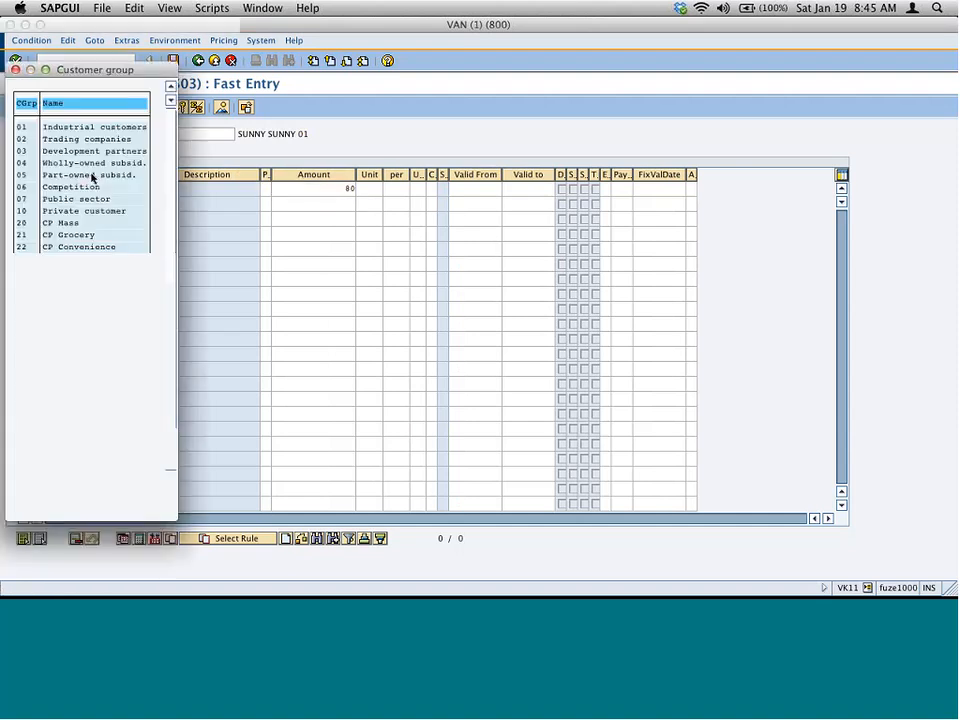
{"action": "key", "text": "Escape"}
{"action": "type", "text": "02"}
{"action": "key", "text": "Tab"}
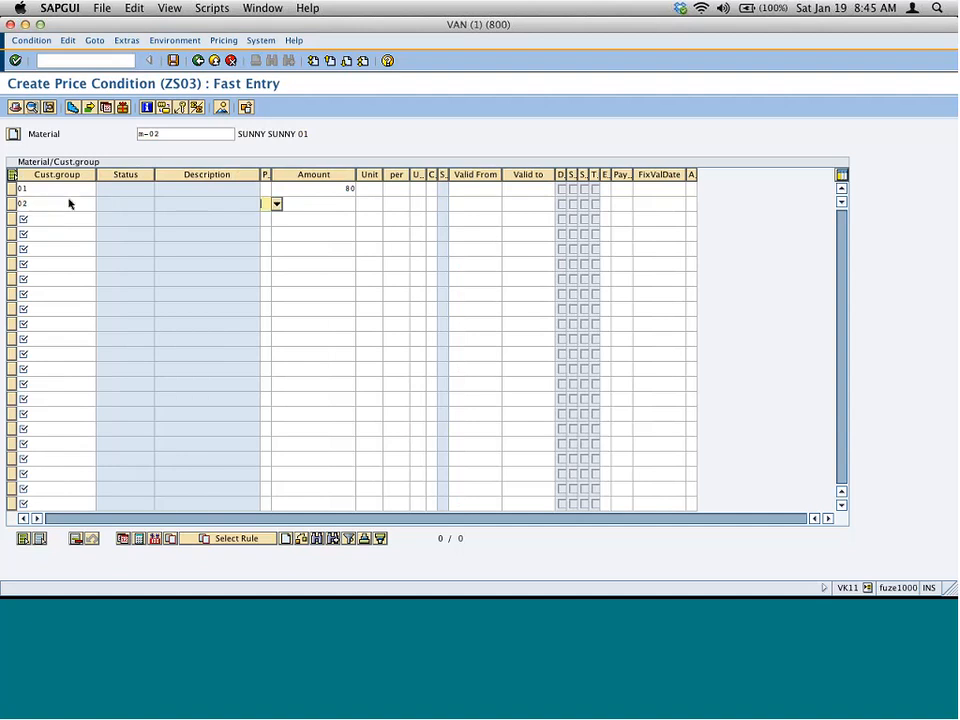
{"action": "key", "text": "Tab"}
{"action": "type", "text": "130"}
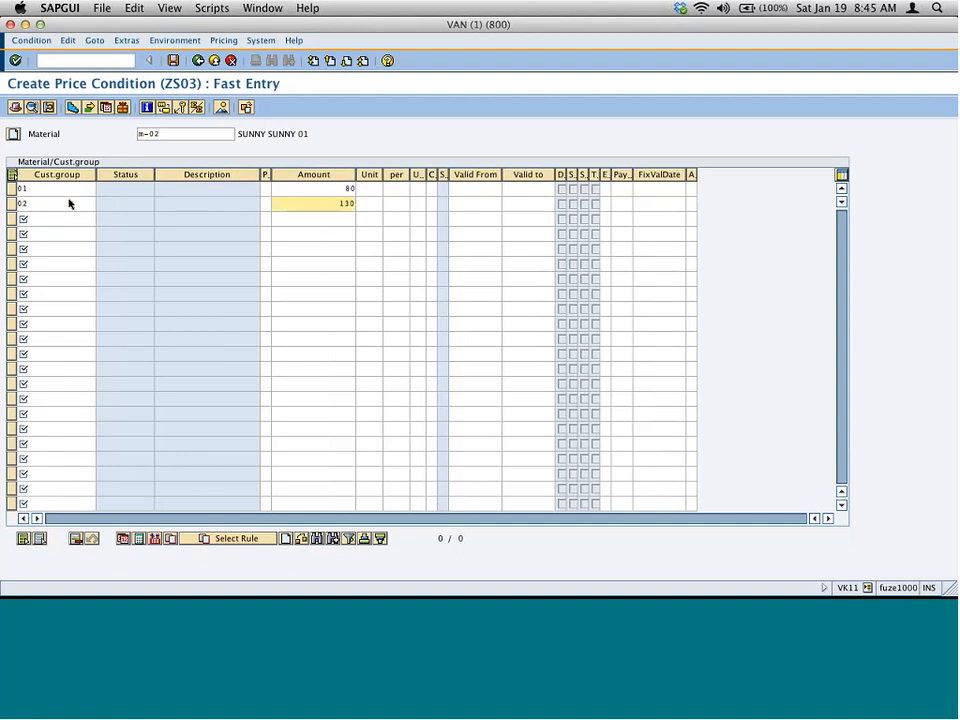
- Save the M-02 customer group condition records and return to the SAP Easy Access screen
{"action": "key", "text": "Return"}
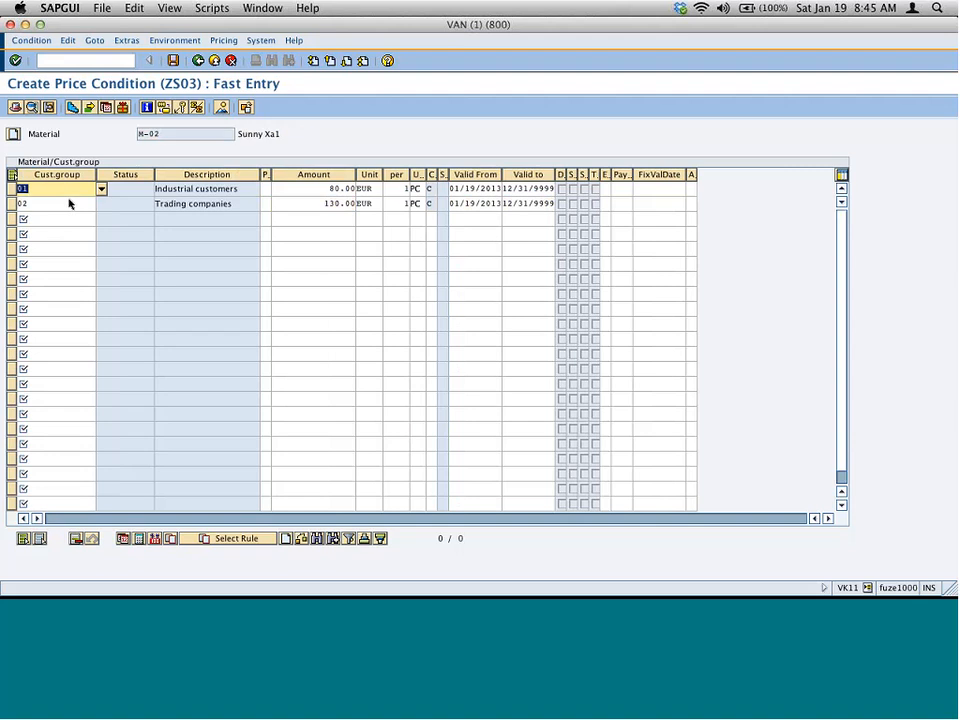
{"action": "left_click", "coordinate": [175, 66]}
{"action": "left_click", "coordinate": [198, 61]}
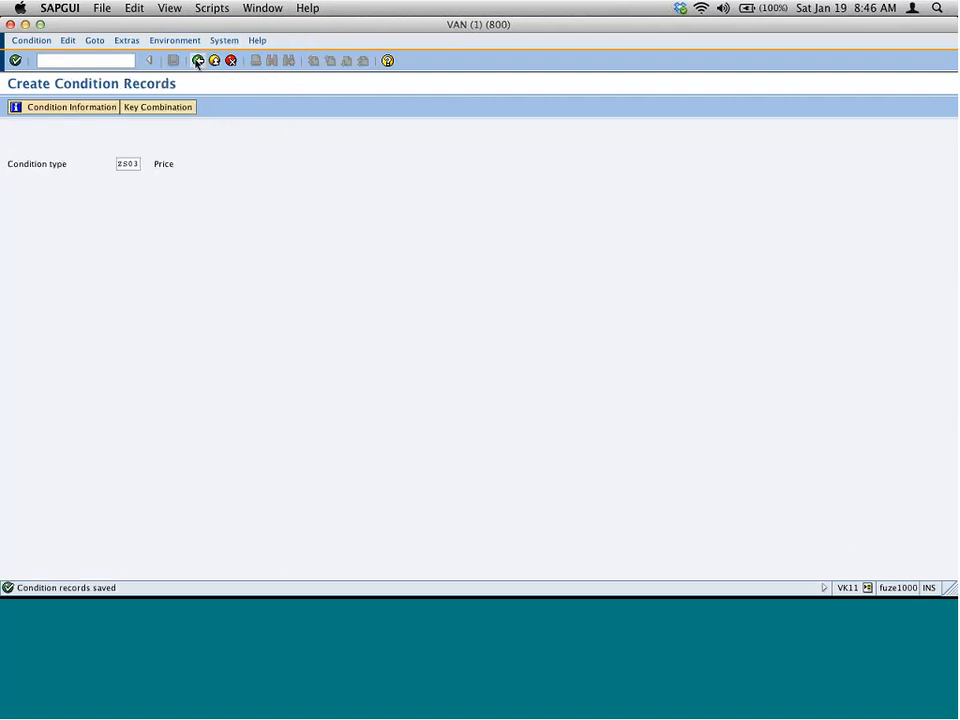
{"action": "left_click", "coordinate": [198, 61]}
- Check the order type noted in Curio, then start creating a sales order in VA01 with order type ZSI1
{"action": "key", "text": "super+Tab"}
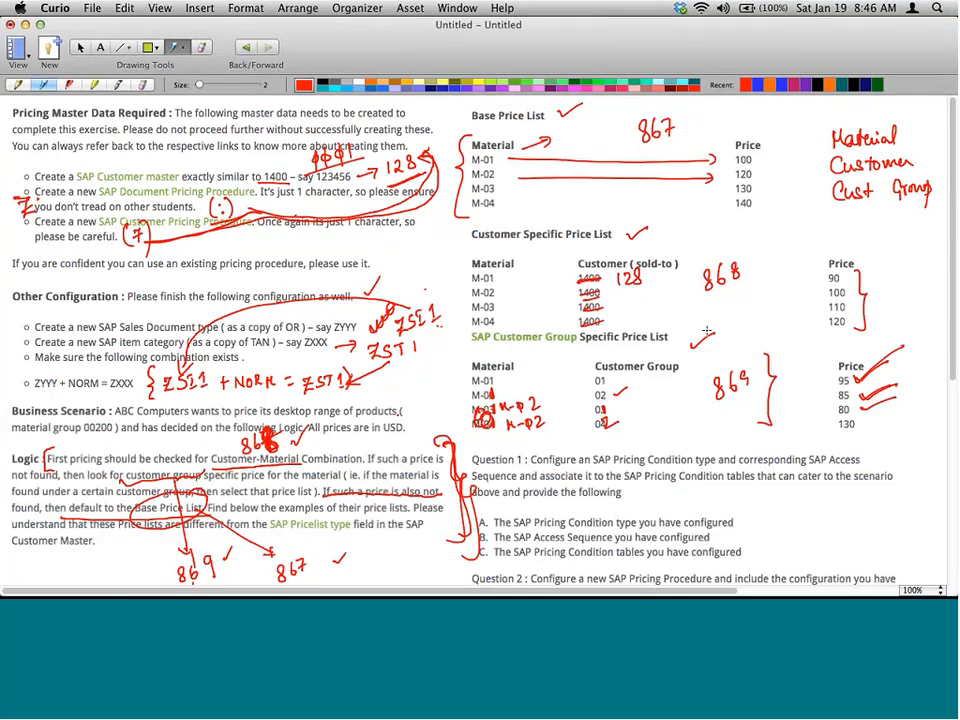
{"action": "key", "text": "super+Tab"}
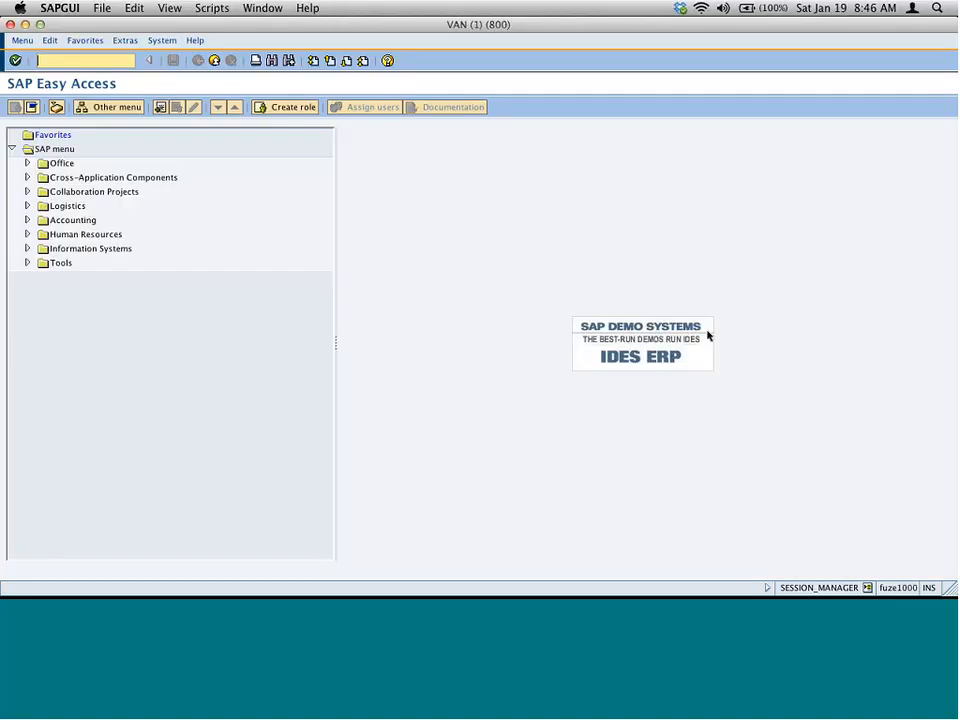
{"action": "type", "text": "va01"}
{"action": "key", "text": "Return"}
{"action": "type", "text": "z"}
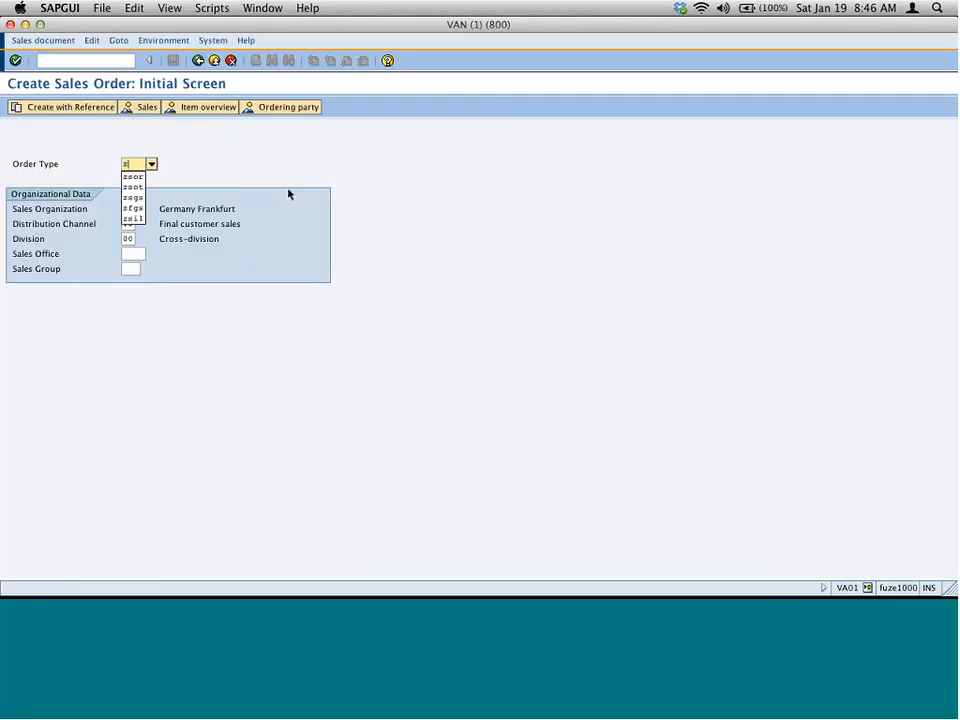
{"action": "type", "text": "sil"}
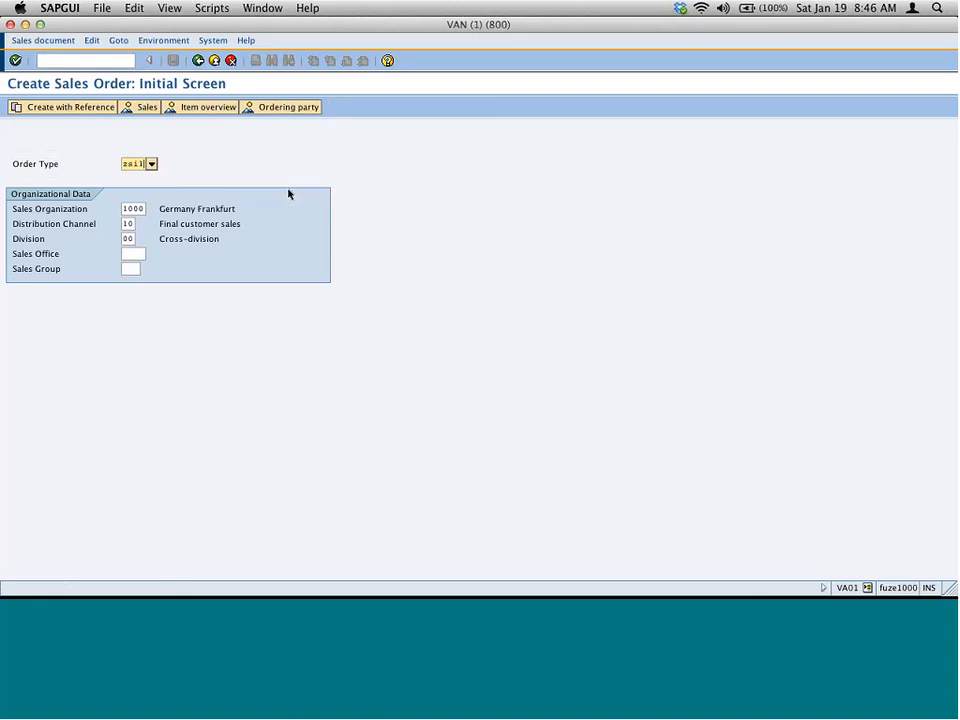
{"action": "key", "text": "Return"}
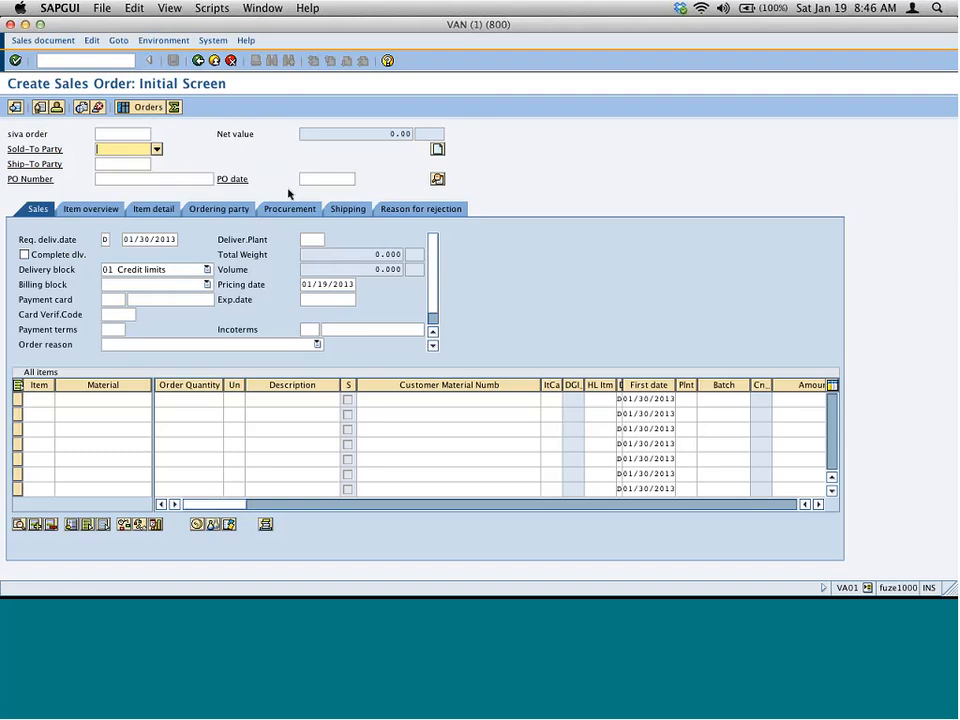
- Enter the test pricing customer as sold-to party and add material M-01 with an order quantity of 1
{"action": "type", "text": "128"}
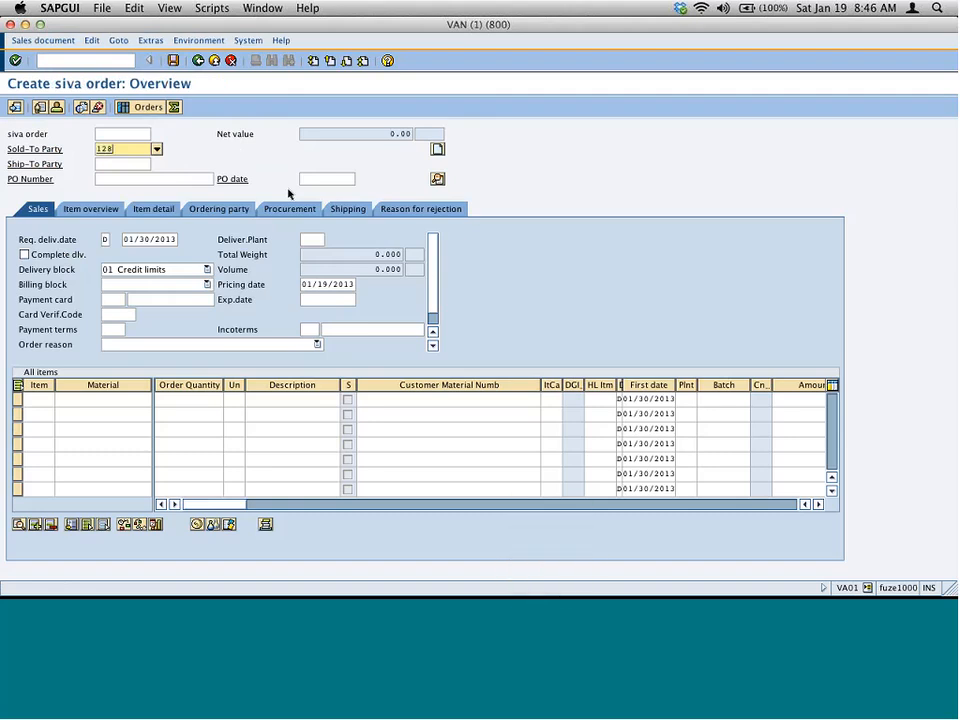
{"action": "key", "text": "Return"}
{"action": "type", "text": "m"}
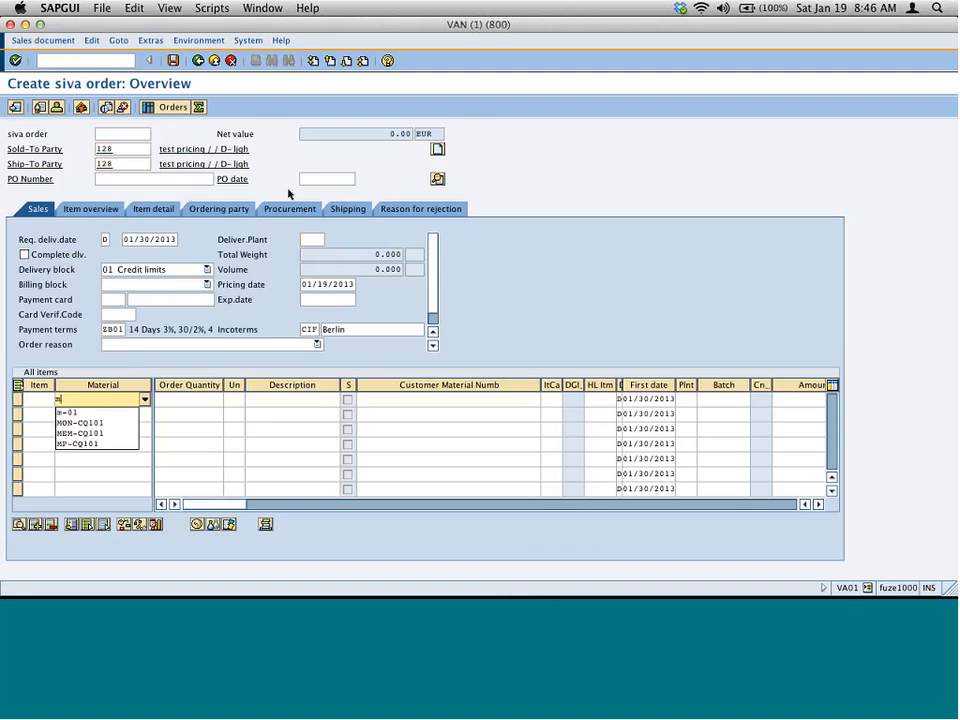
{"action": "type", "text": "-01"}
{"action": "key", "text": "Tab"}
{"action": "type", "text": "1"}
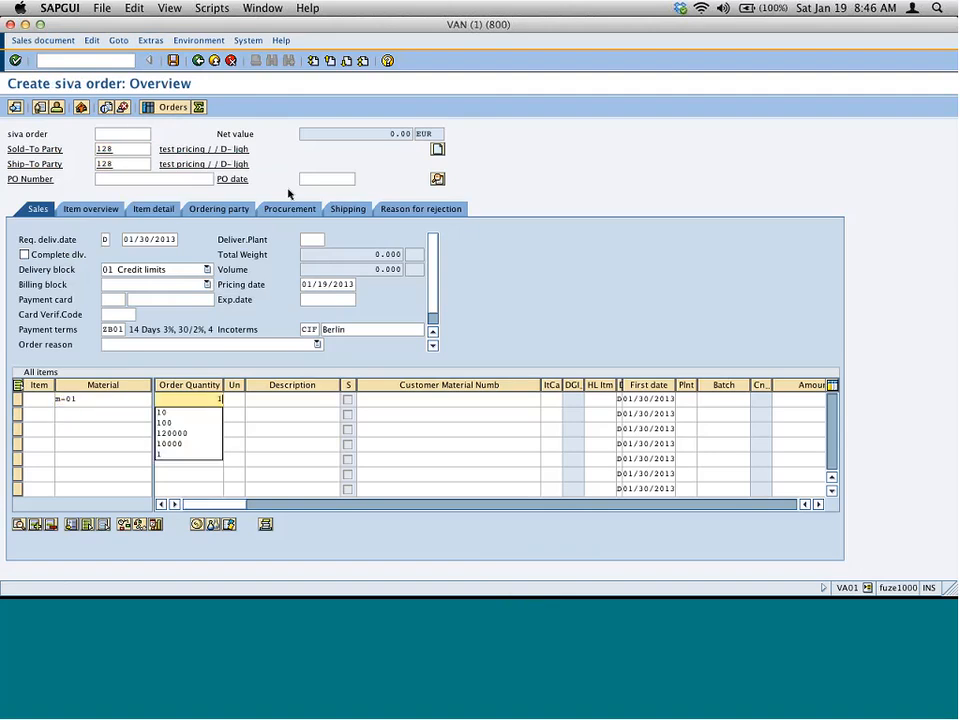
{"action": "key", "text": "Return"}
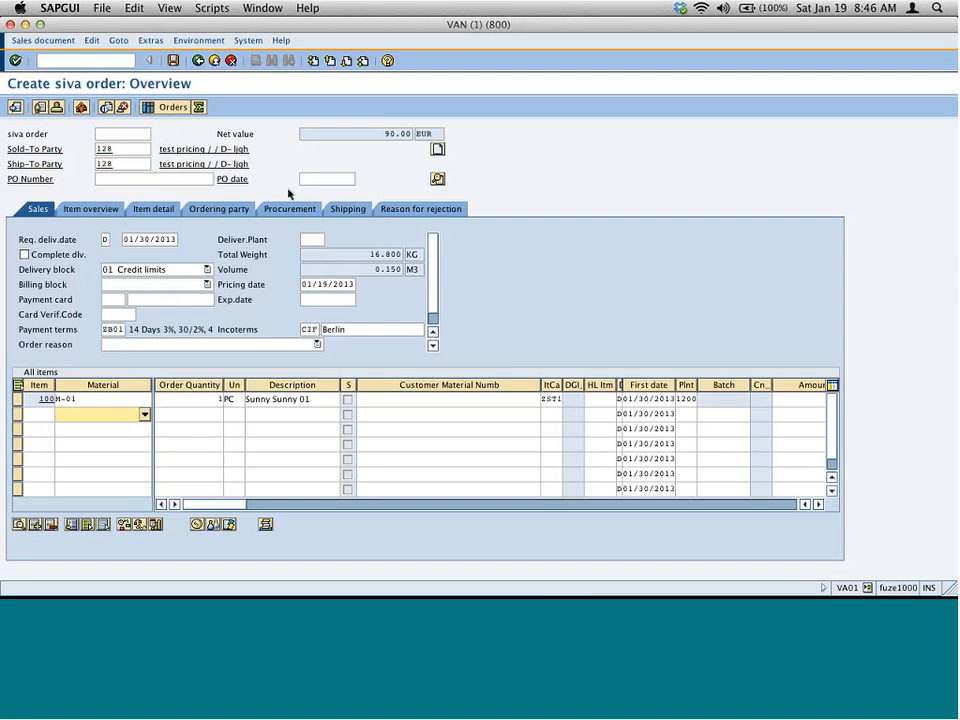
- Open the pricing conditions of the M-01 item and check the ZS03 price amount
{"action": "left_click", "coordinate": [17, 398]}
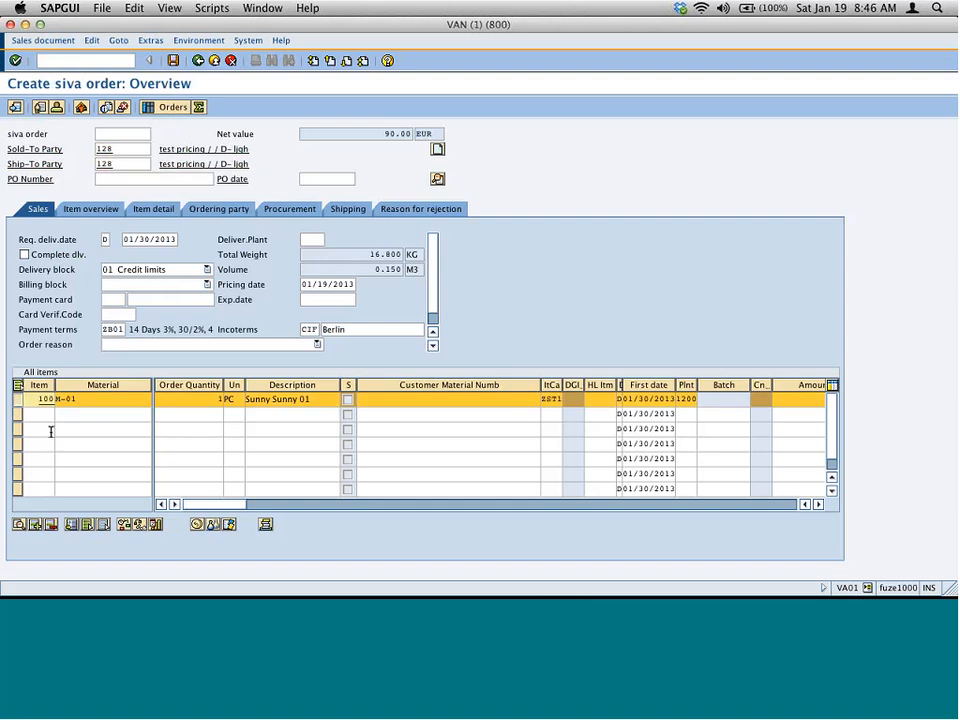
{"action": "left_click", "coordinate": [198, 523]}
{"action": "left_click", "coordinate": [231, 278]}
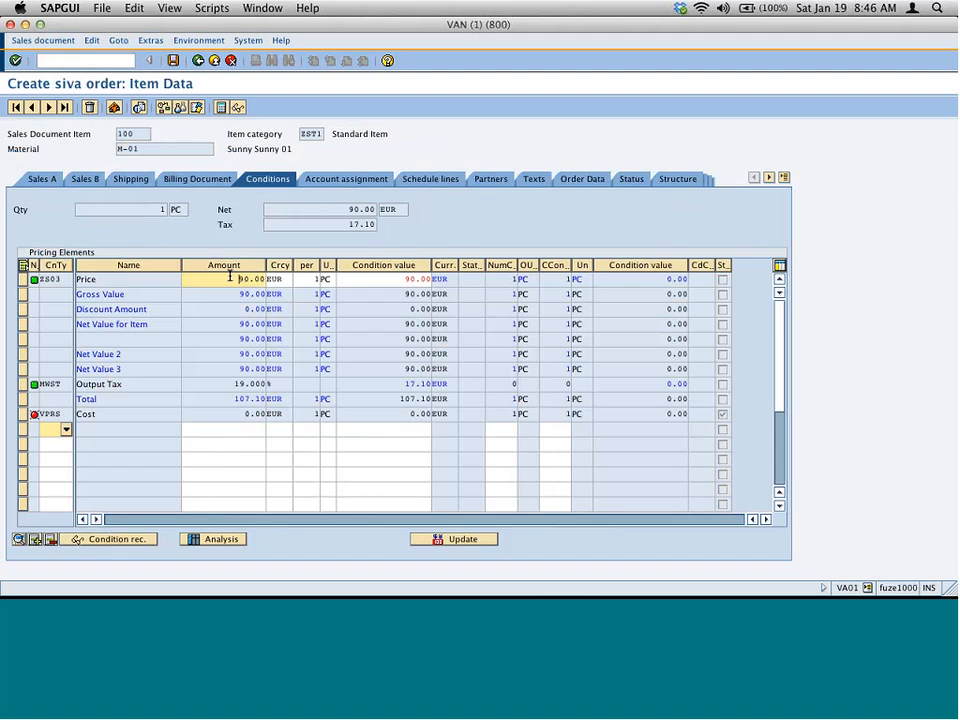
{"action": "double_click", "coordinate": [231, 278]}
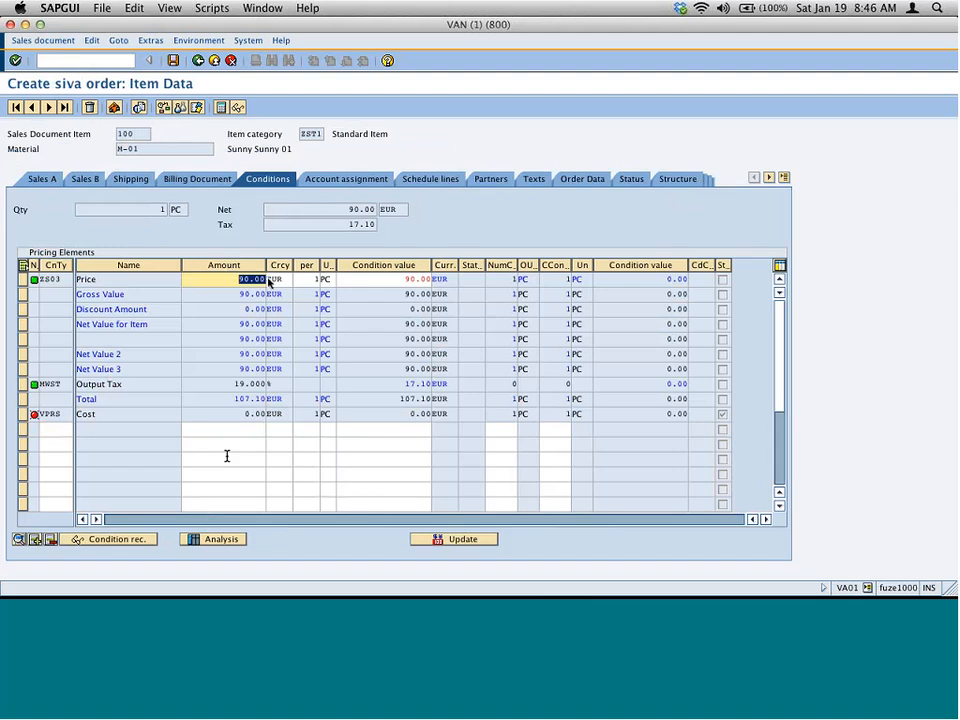
- Open the pricing analysis, widen the procedure tree, and display the ZS03 condition record under the Material/Customer access
{"action": "left_click", "coordinate": [220, 538]}
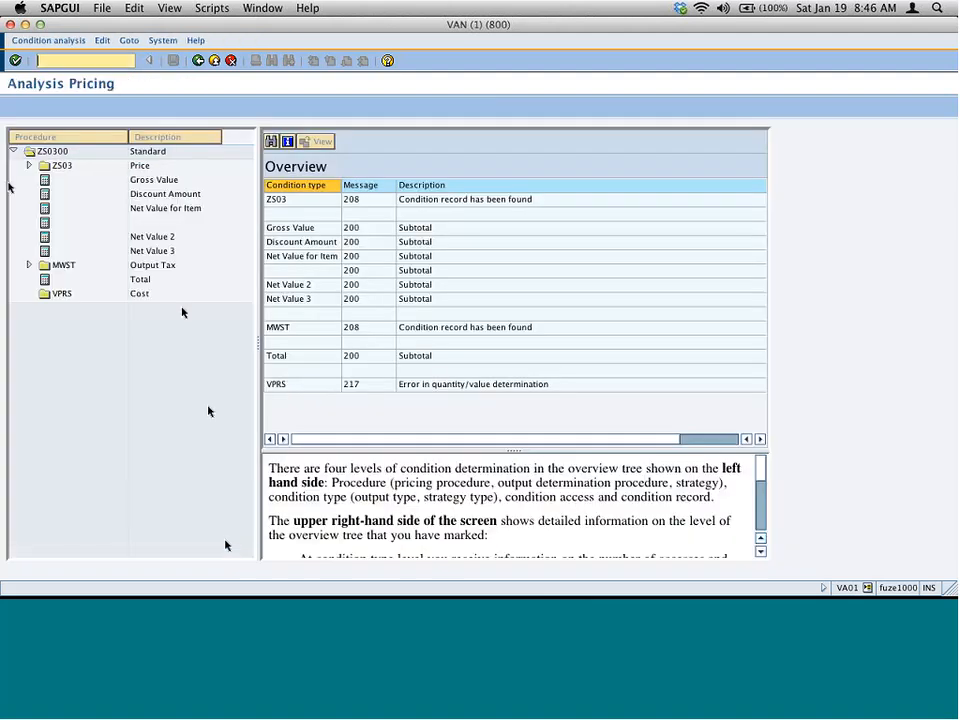
{"action": "left_click", "coordinate": [29, 166]}
{"action": "double_click", "coordinate": [55, 179]}
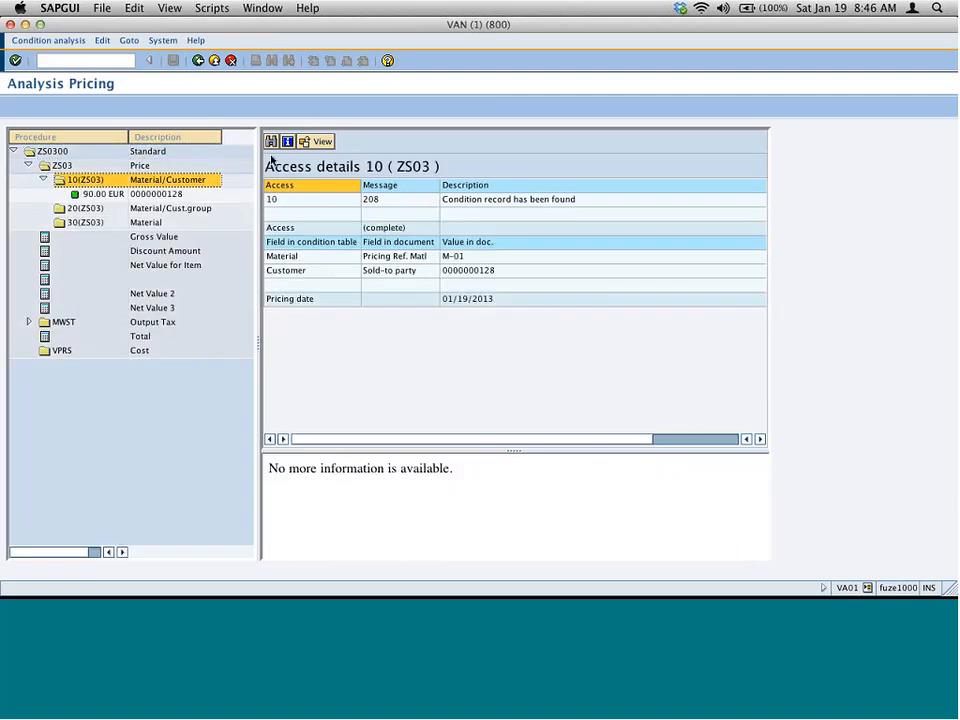
{"action": "left_click_drag", "start_coordinate": [258, 157], "coordinate": [358, 155]}
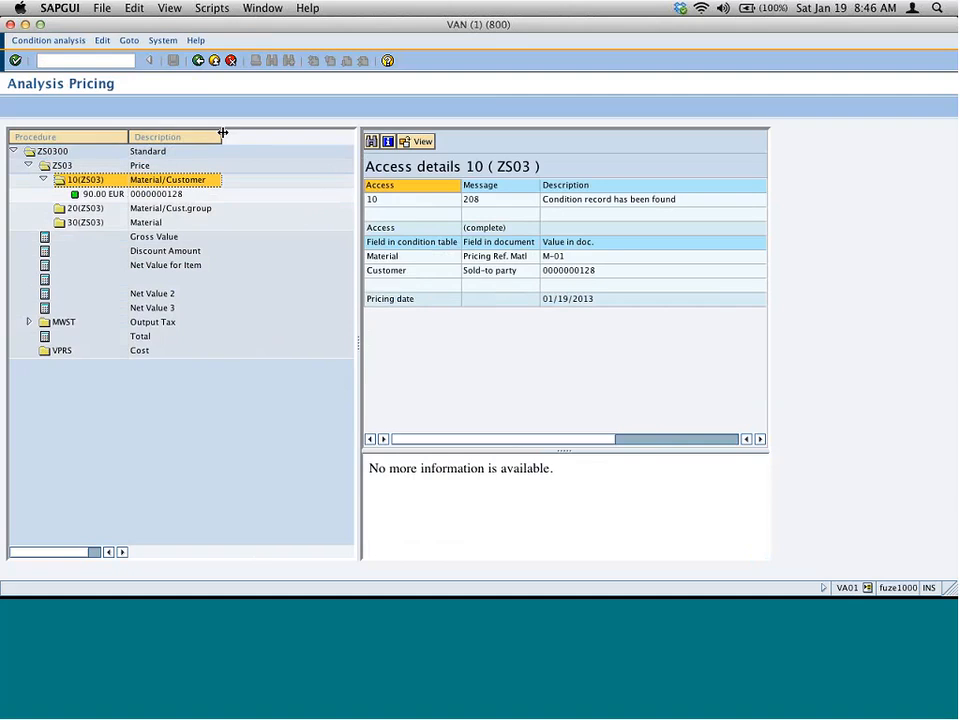
{"action": "left_click_drag", "start_coordinate": [222, 133], "coordinate": [292, 133]}
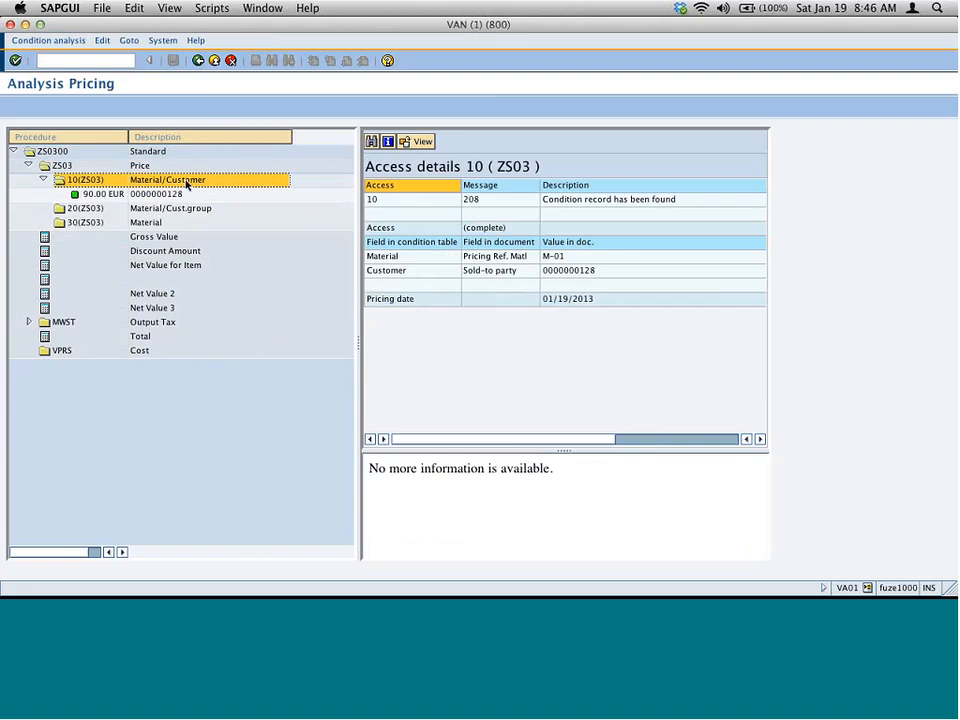
{"action": "double_click", "coordinate": [107, 193]}
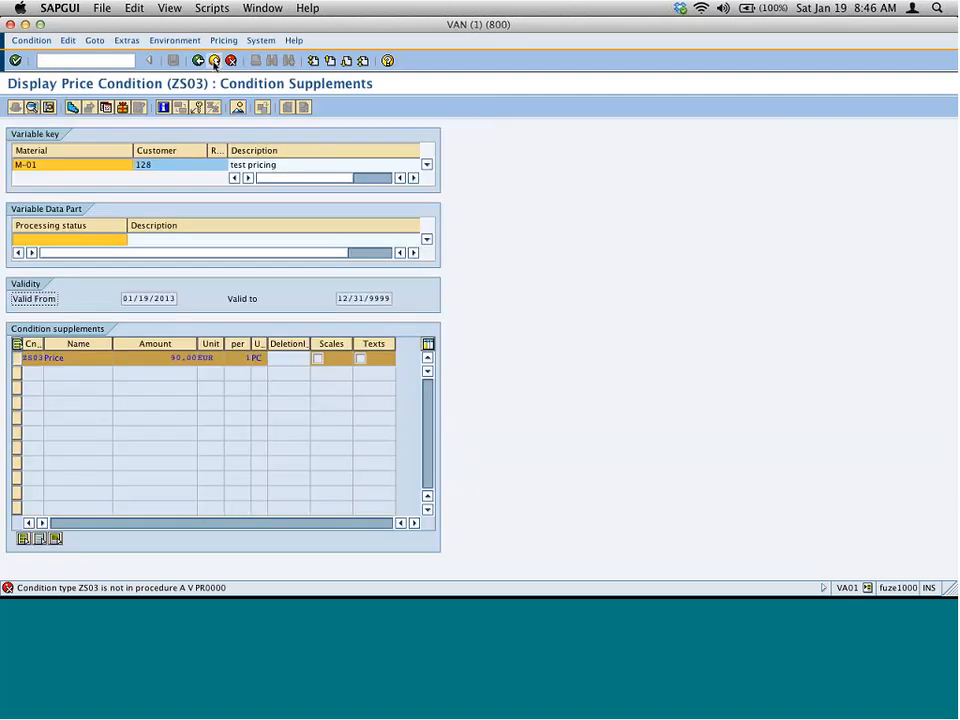
- Switch to Curio, underline the customer, material M-01 and price 90 in the Customer Specific Price List, and return to SAP
{"action": "key", "text": "super+Tab"}
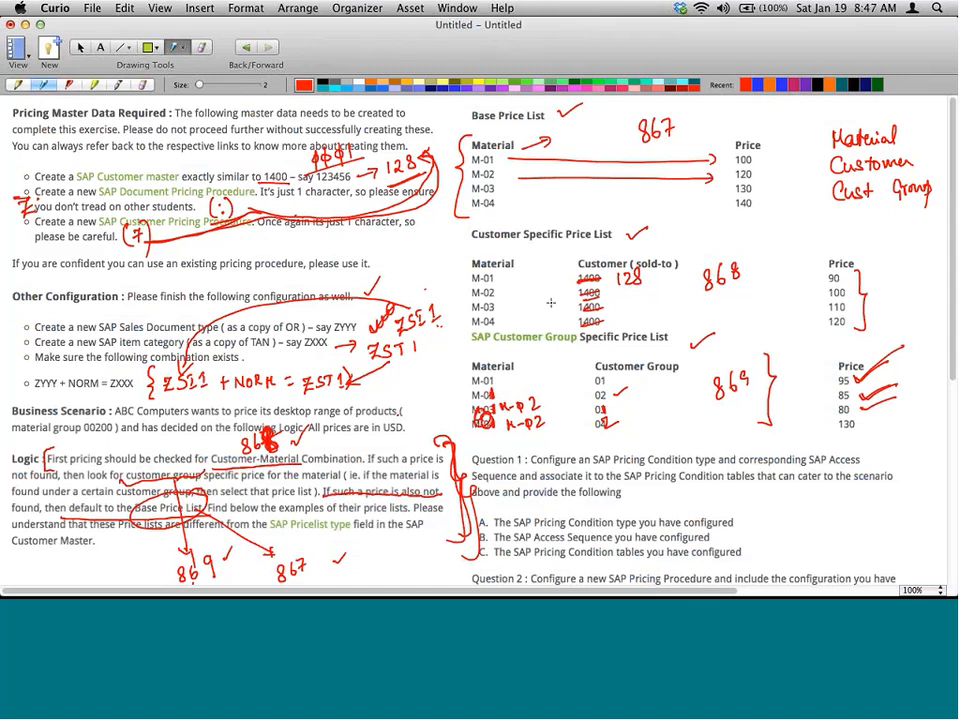
{"action": "left_click_drag", "start_coordinate": [617, 290], "coordinate": [651, 289]}
{"action": "left_click_drag", "start_coordinate": [470, 285], "coordinate": [494, 285]}
{"action": "left_click_drag", "start_coordinate": [826, 287], "coordinate": [843, 286]}
{"action": "key", "text": "super+Tab"}
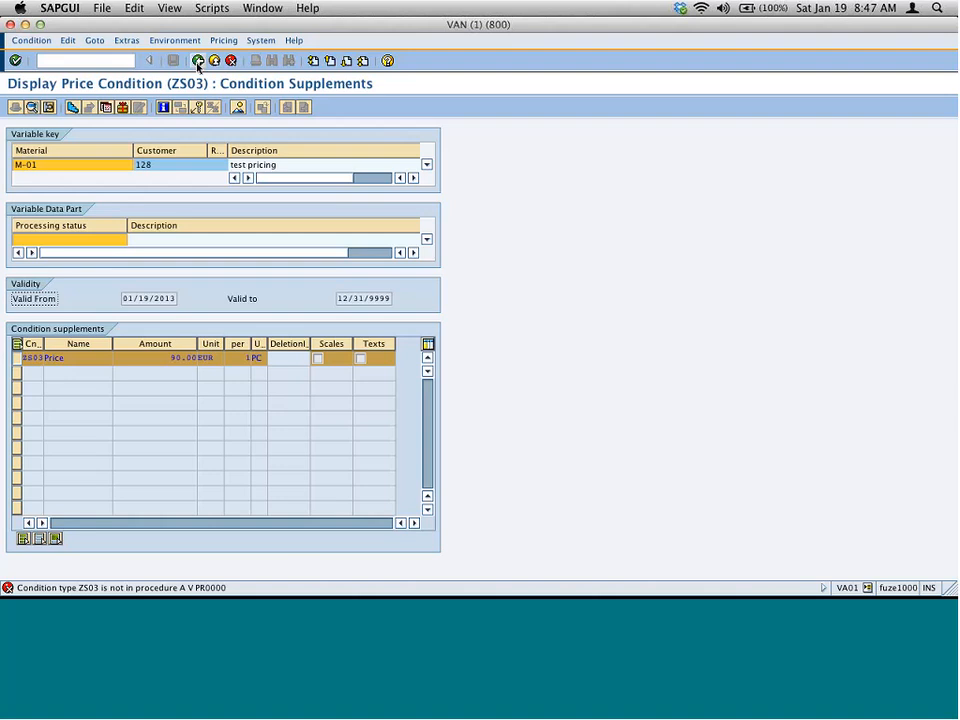
- Start VK12 for condition type ZS03 and choose the Material/Customer key combination
{"action": "left_click", "coordinate": [116, 57]}
{"action": "type", "text": "/n"}
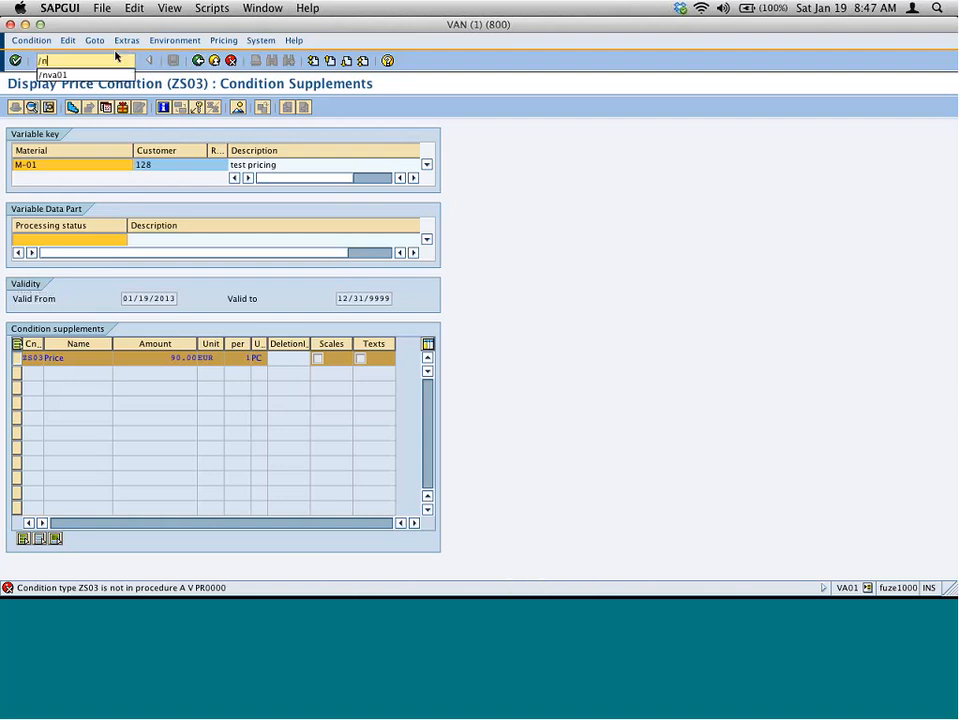
{"action": "type", "text": "vk12"}
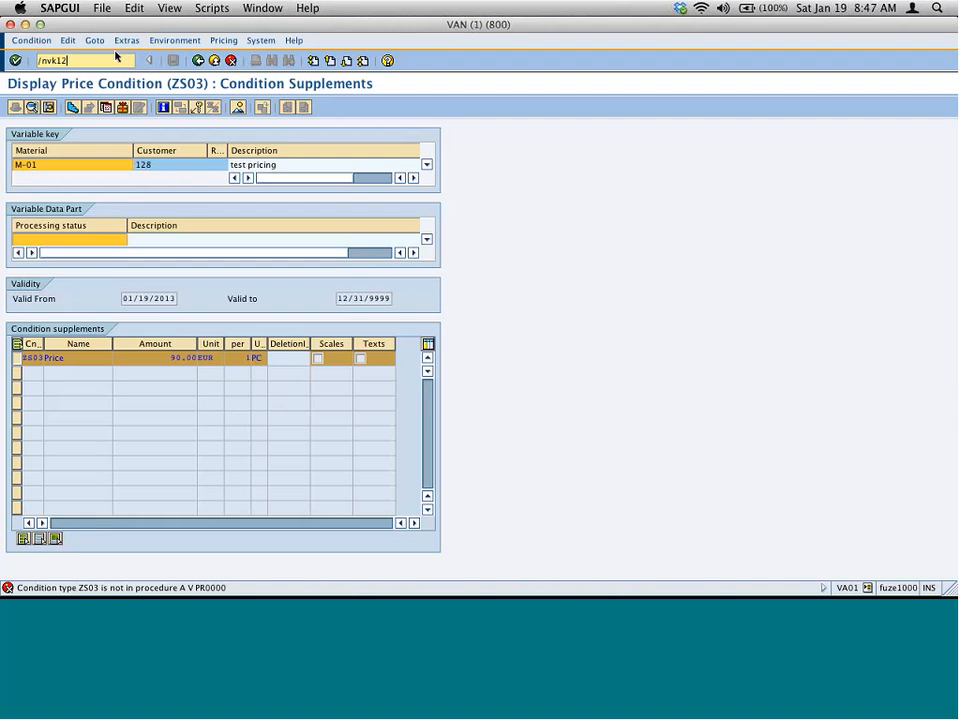
{"action": "key", "text": "Return"}
{"action": "key", "text": "Return"}
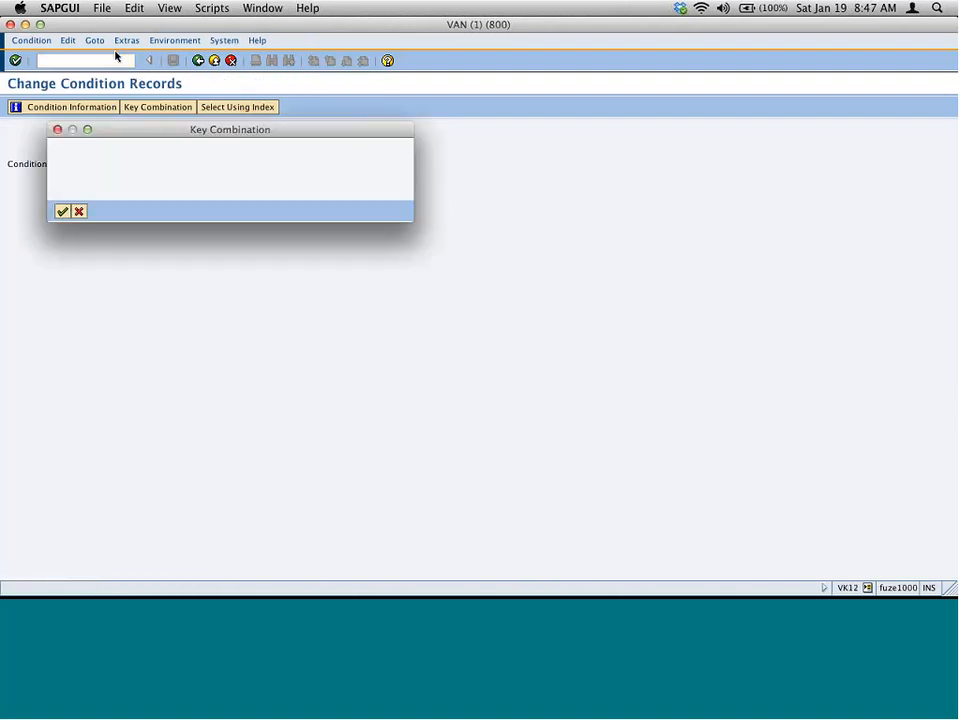
{"action": "left_click", "coordinate": [64, 210]}
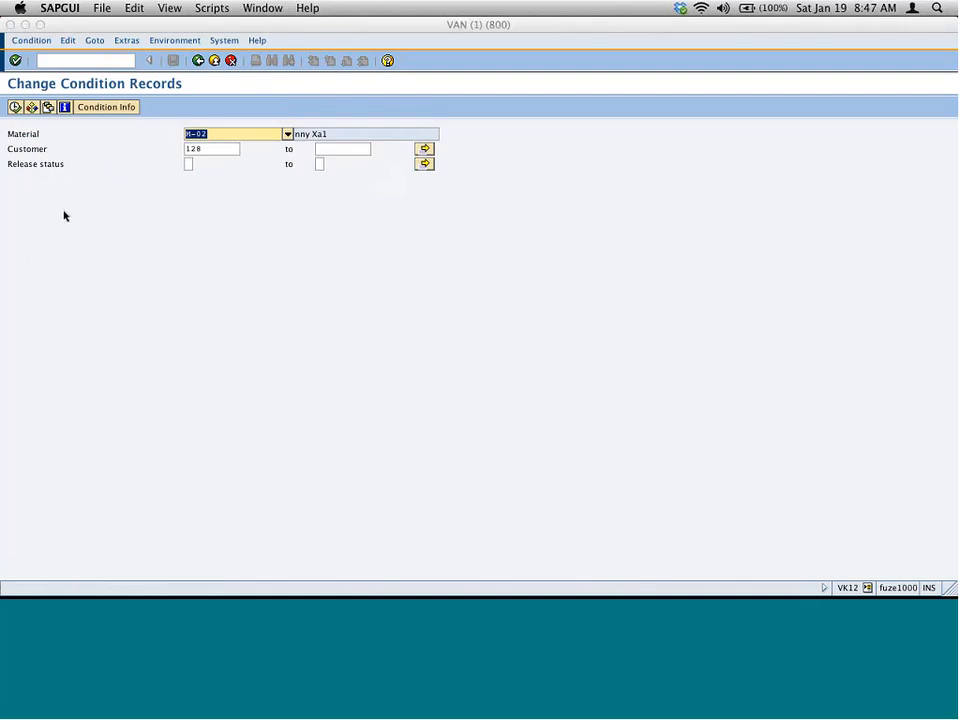
- Set the material to M-01 in the selection and list its customer-specific condition records
{"action": "left_click", "coordinate": [225, 134]}
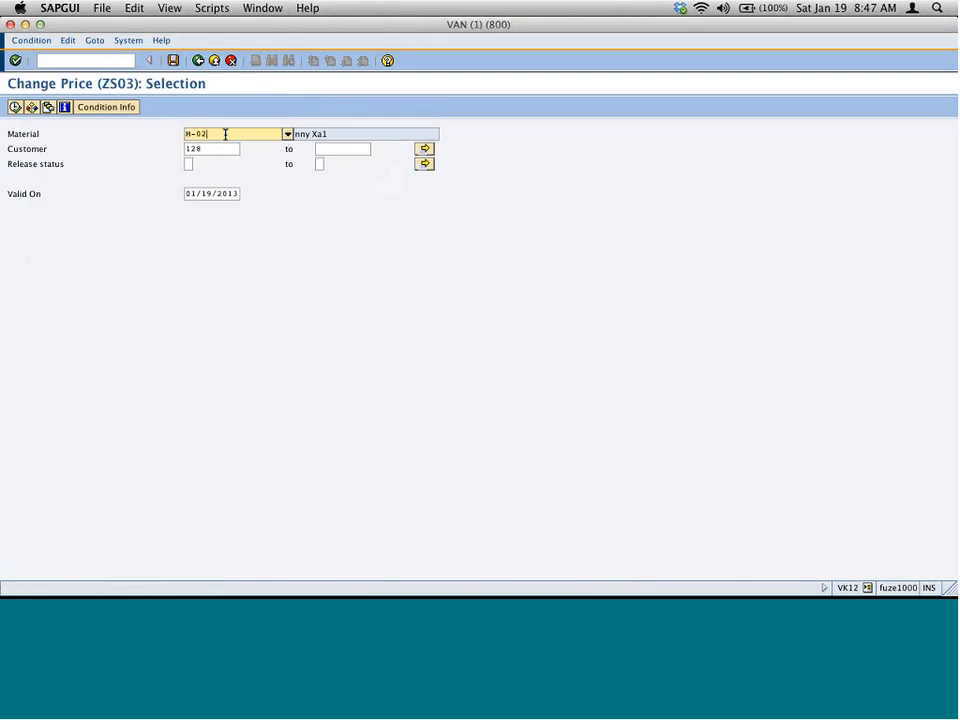
{"action": "key", "text": "BackSpace"}
{"action": "type", "text": "1"}
{"action": "key", "text": "Return"}
{"action": "left_click", "coordinate": [16, 108]}
- Mark the customer's M-01 condition record for deletion, save it, and return to the SAP Easy Access screen
{"action": "left_click", "coordinate": [12, 204]}
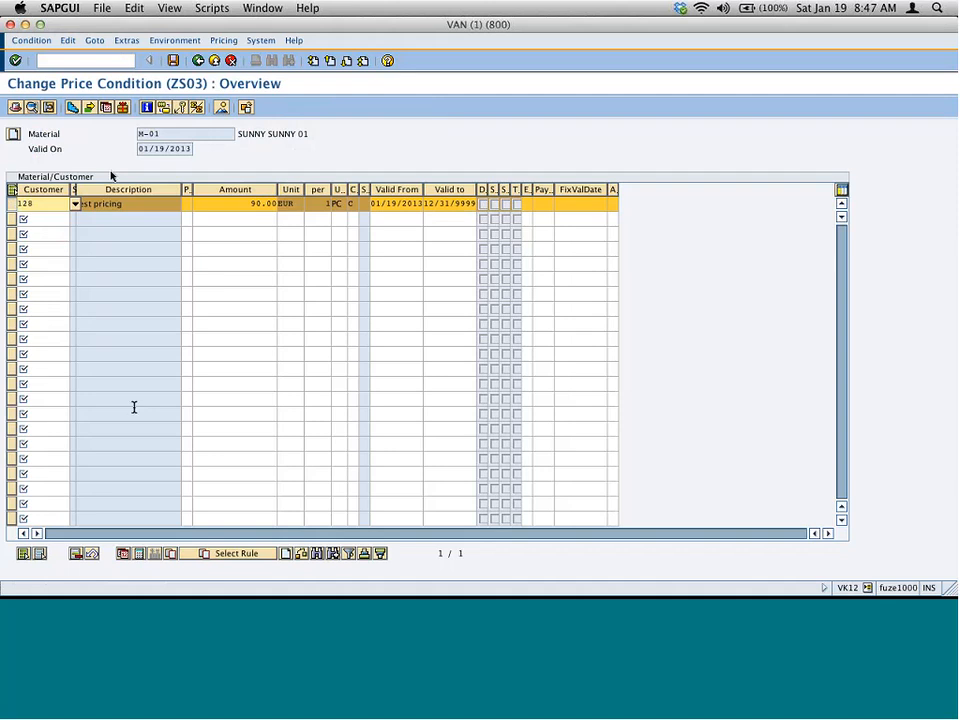
{"action": "left_click", "coordinate": [77, 553]}
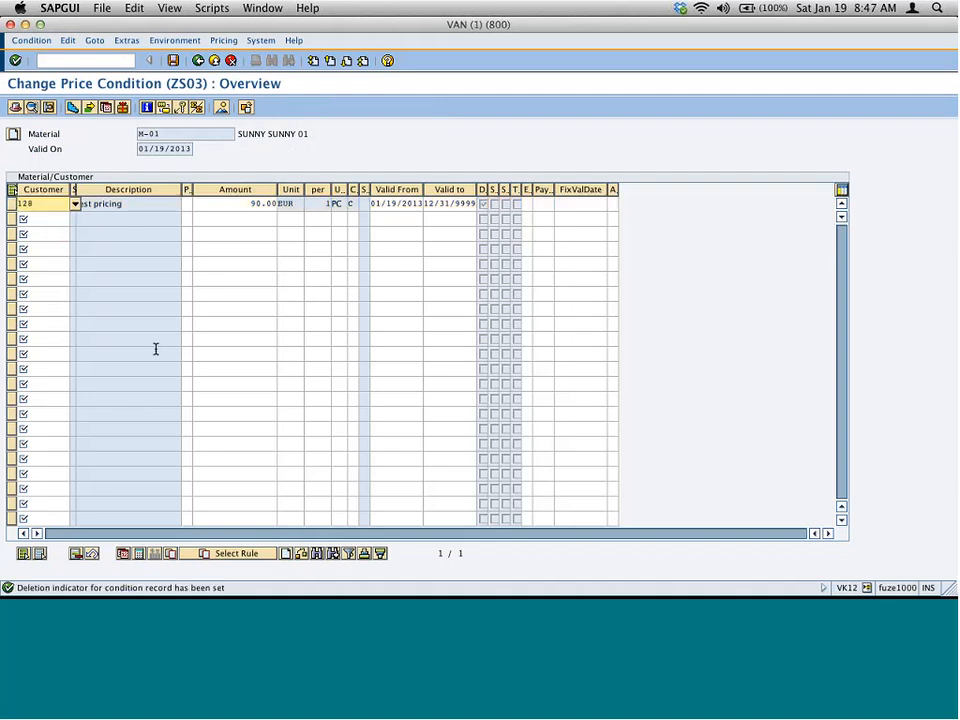
{"action": "left_click", "coordinate": [172, 65]}
{"action": "left_click", "coordinate": [198, 61]}
{"action": "left_click", "coordinate": [198, 61]}
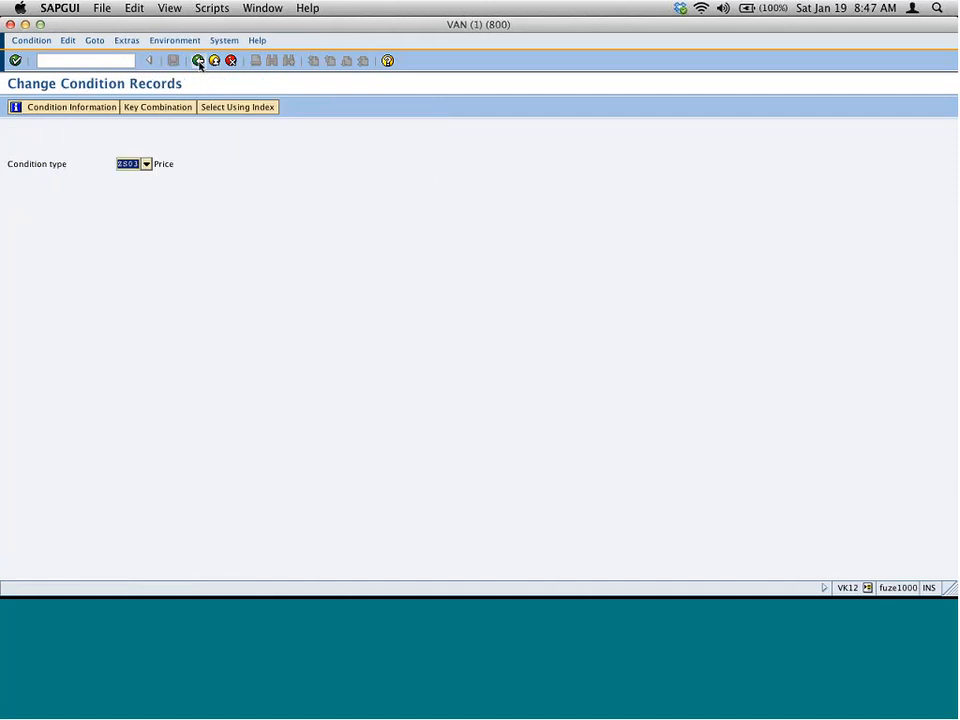
{"action": "left_click", "coordinate": [198, 61]}
- Start another siva order in VA01 with the same order type
{"action": "type", "text": "va01"}
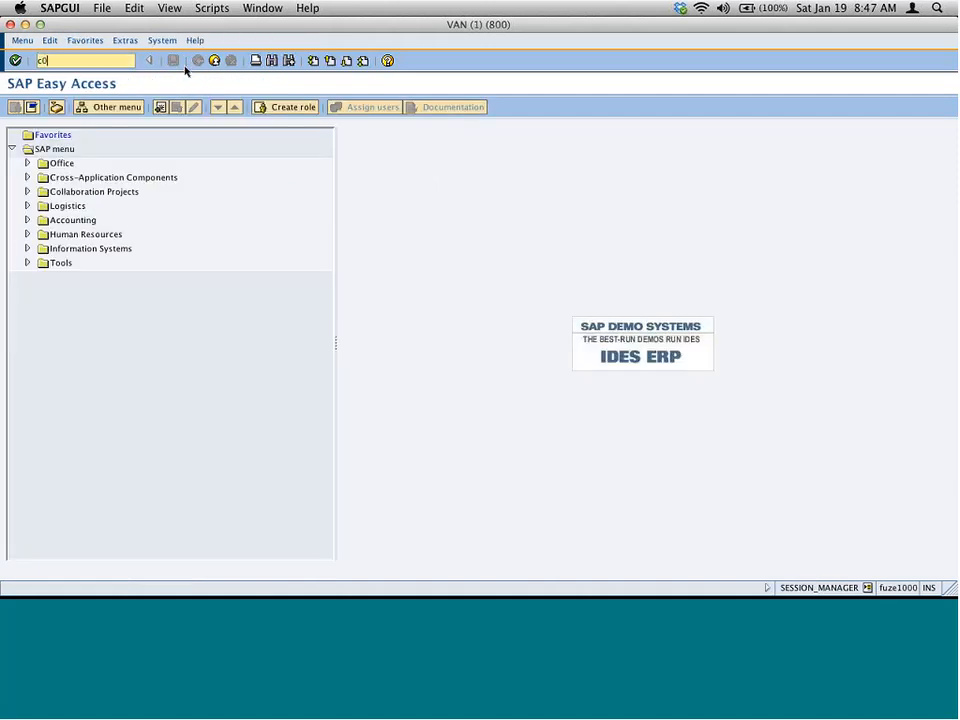
{"action": "key", "text": "Return"}
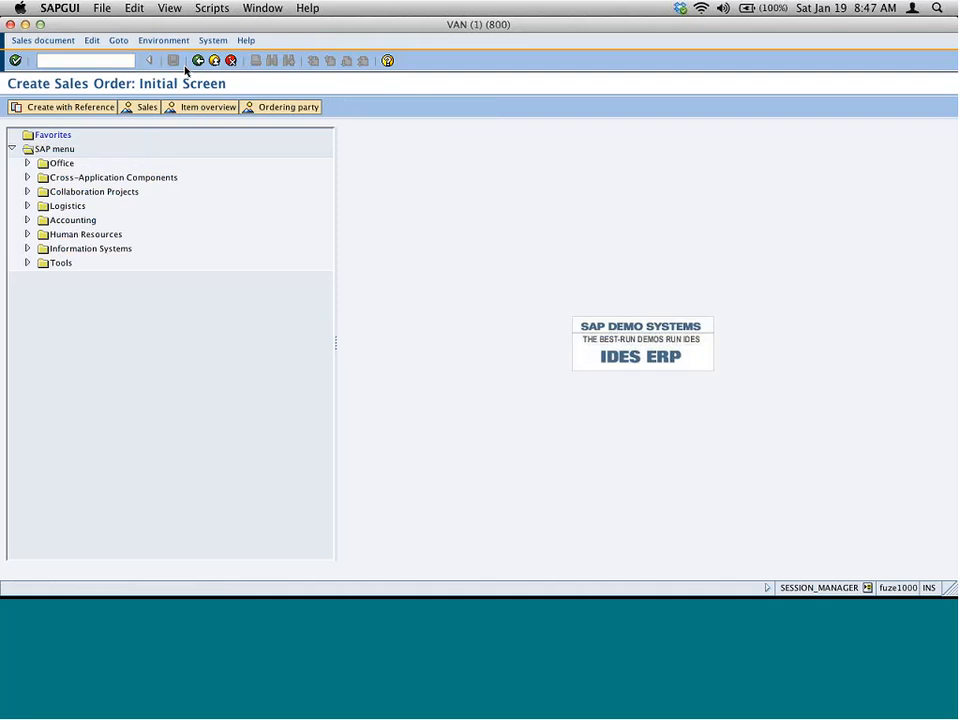
{"action": "key", "text": "Return"}
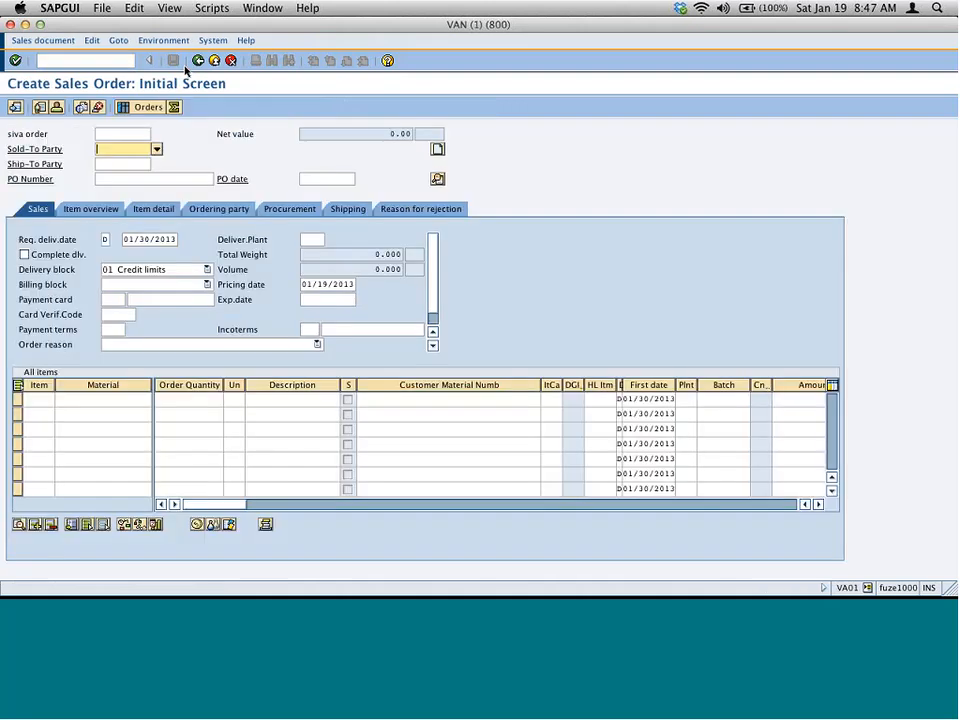
- Enter the same sold-to party, add material M-01 with quantity 1, and check the order's net value
{"action": "type", "text": "128"}
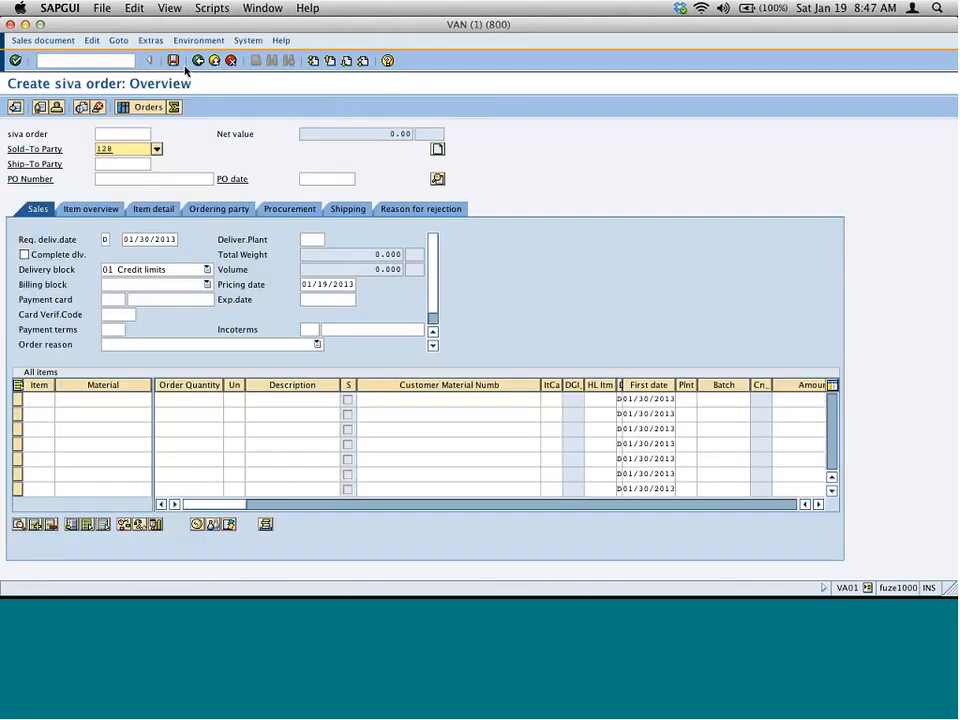
{"action": "key", "text": "Return"}
{"action": "type", "text": "m-01"}
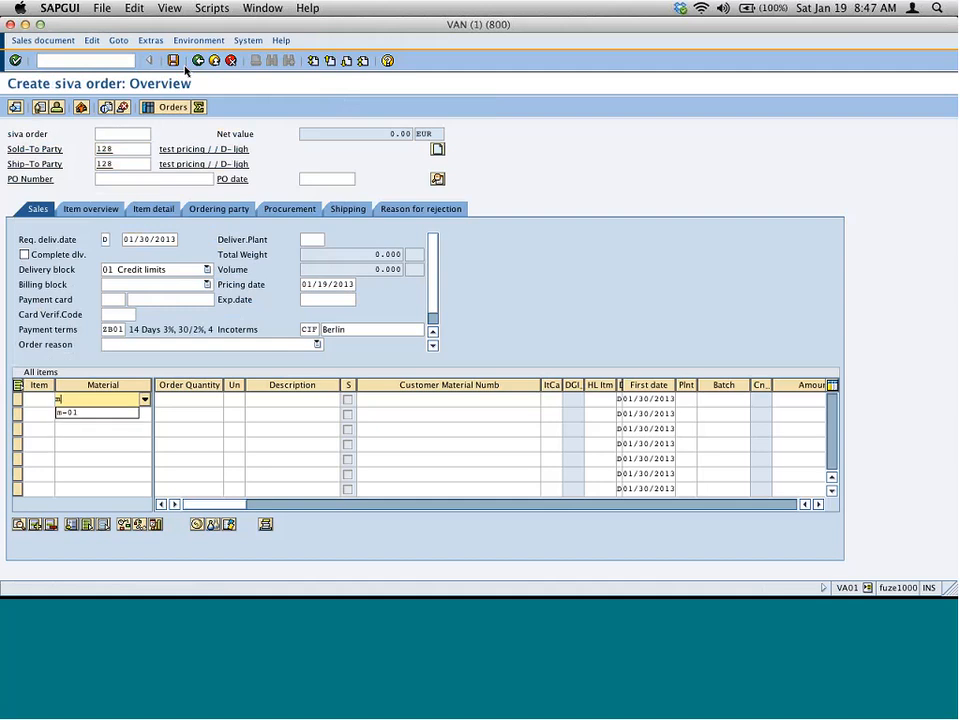
{"action": "key", "text": "Tab"}
{"action": "type", "text": "1"}
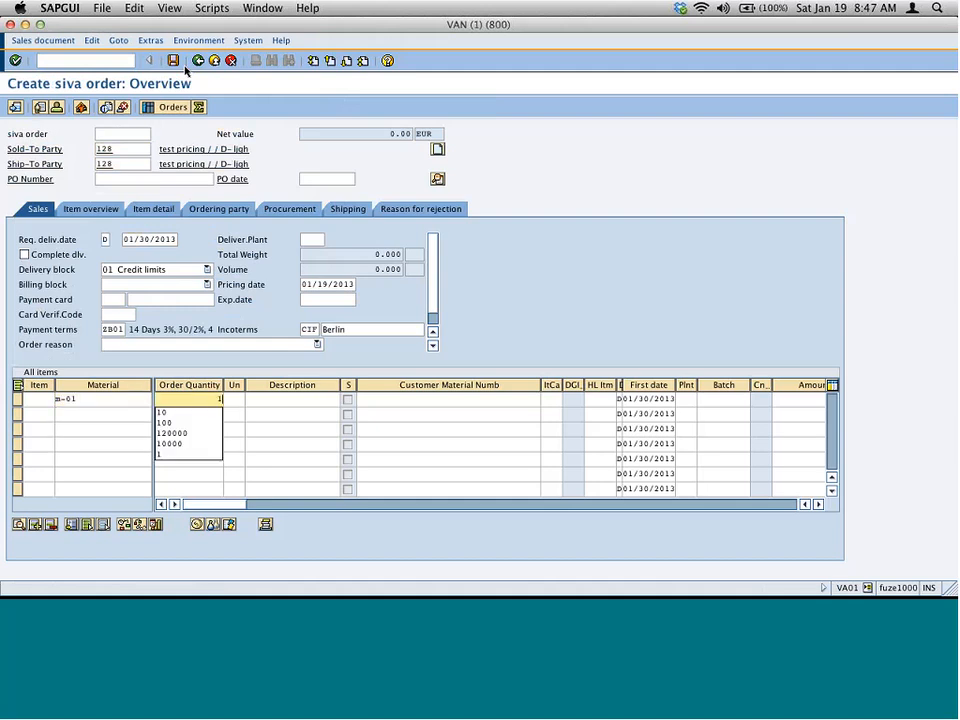
{"action": "key", "text": "Return"}
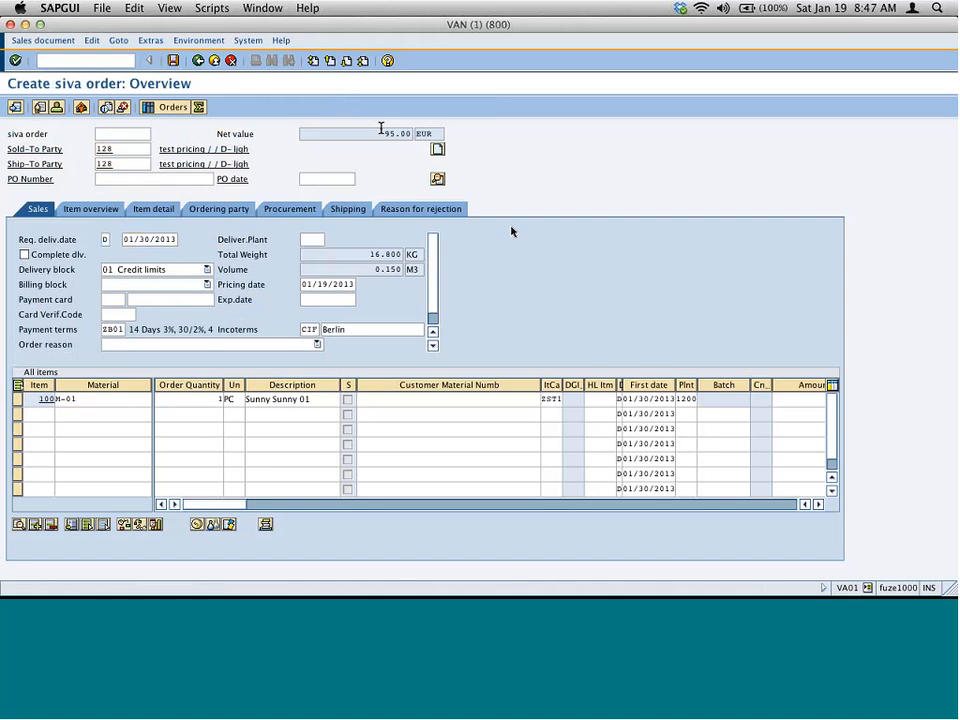
{"action": "double_click", "coordinate": [398, 133]}
- In Curio, strike out the customer-specific M-01 row, mark the M-01 row for customer group 01, and return to SAP
{"action": "key", "text": "super+Tab"}
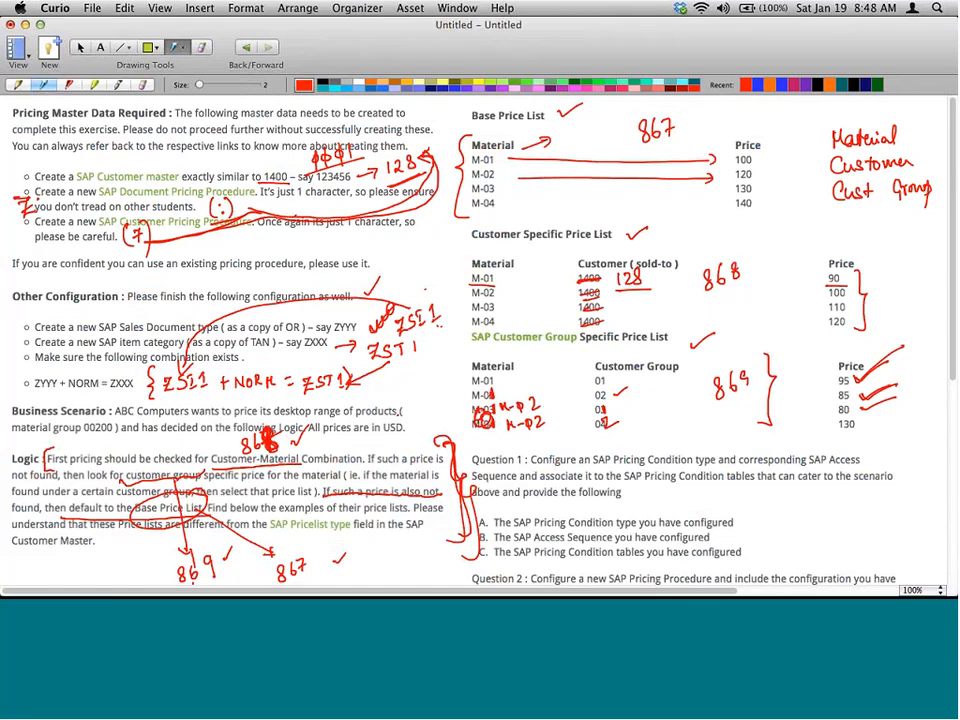
{"action": "left_click_drag", "start_coordinate": [466, 281], "coordinate": [853, 280]}
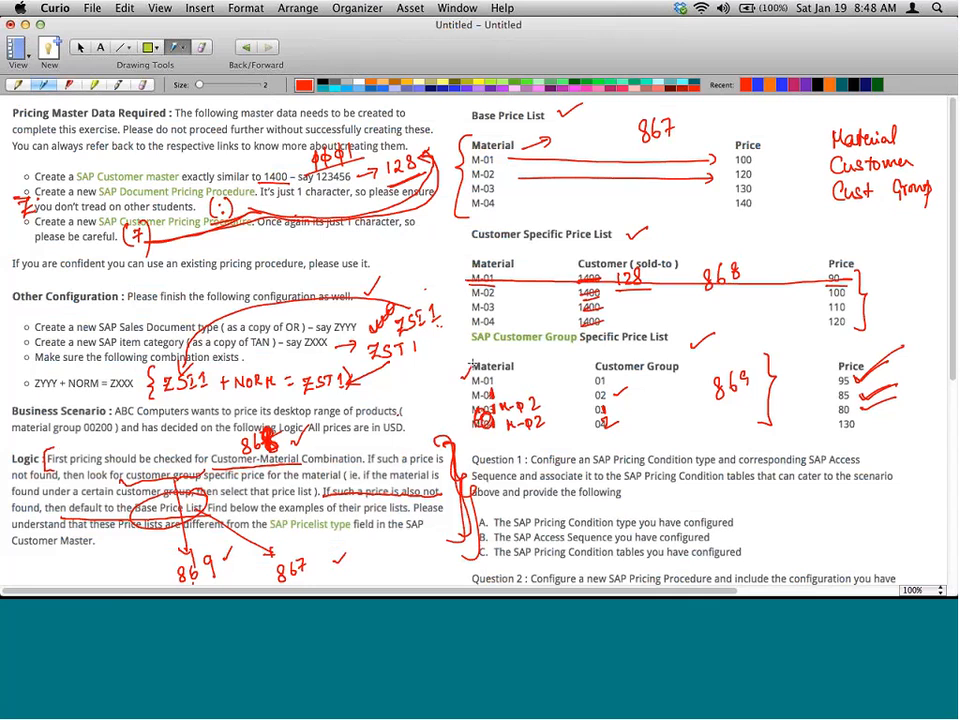
{"action": "left_click_drag", "start_coordinate": [461, 375], "coordinate": [474, 366]}
{"action": "left_click_drag", "start_coordinate": [610, 376], "coordinate": [609, 374]}
{"action": "key", "text": "super+Tab"}
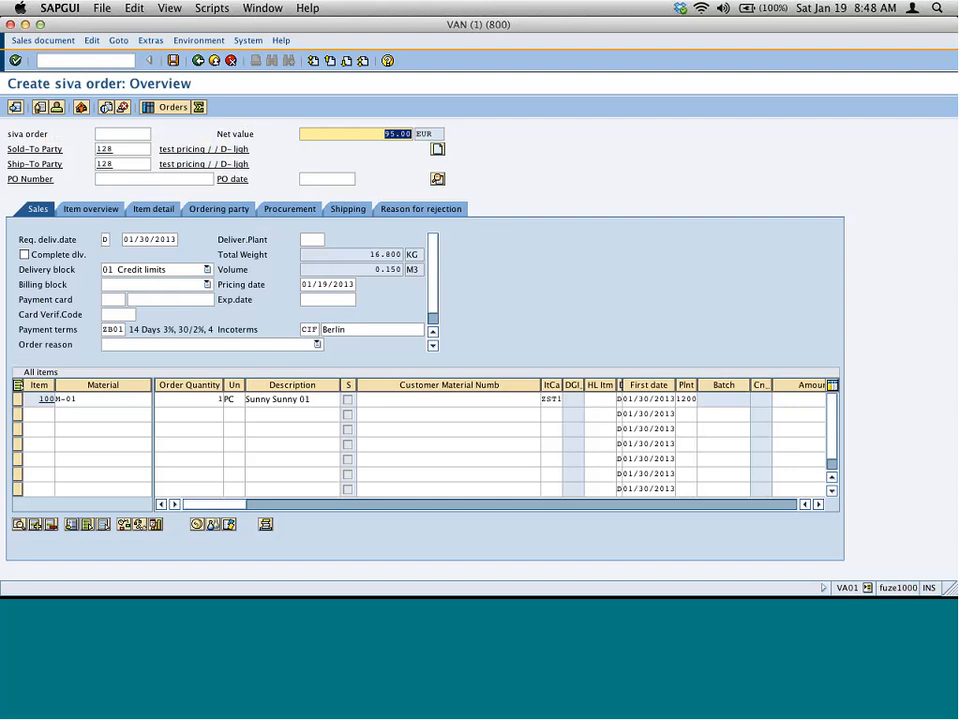
- Open transaction VD03 in a new session, check the customer group in the customer's sales area data, and return to the order
{"action": "left_click", "coordinate": [115, 57]}
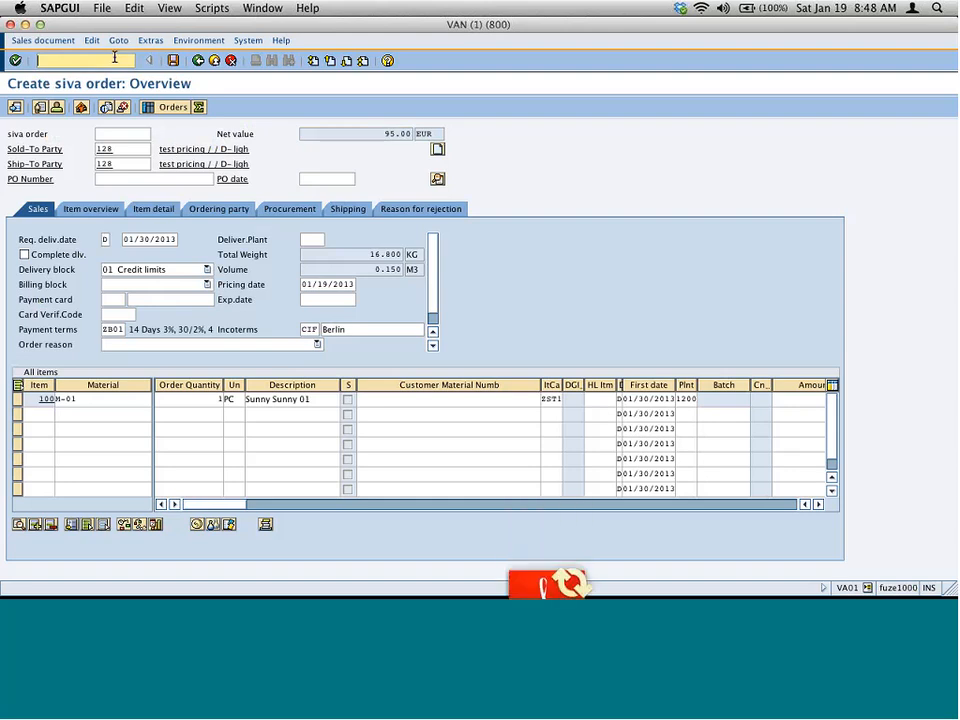
{"action": "type", "text": "/ovd03"}
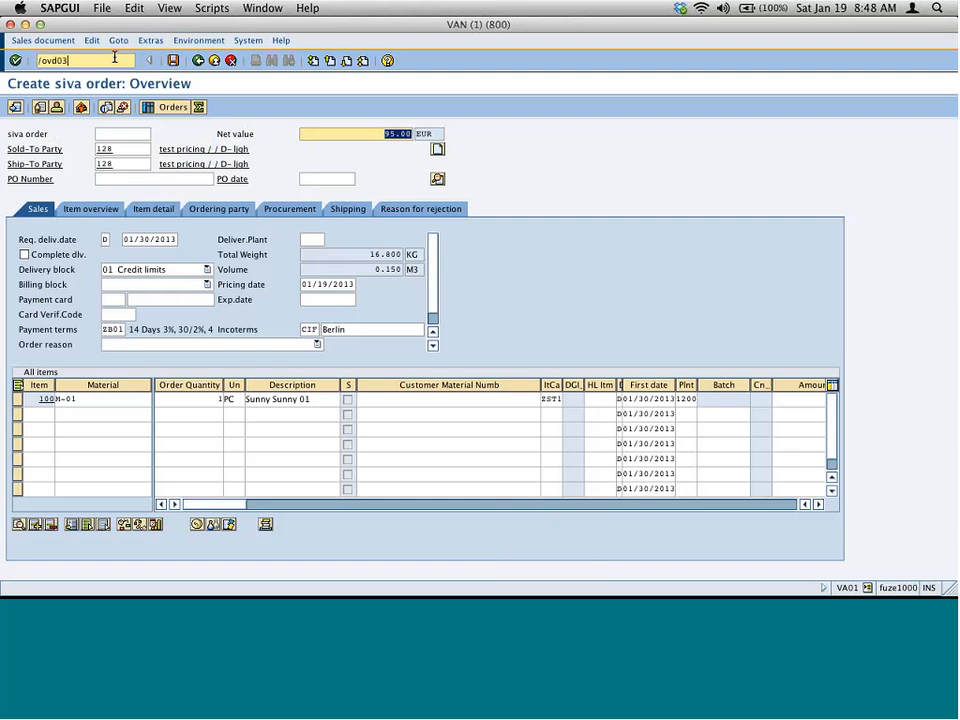
{"action": "key", "text": "Return"}
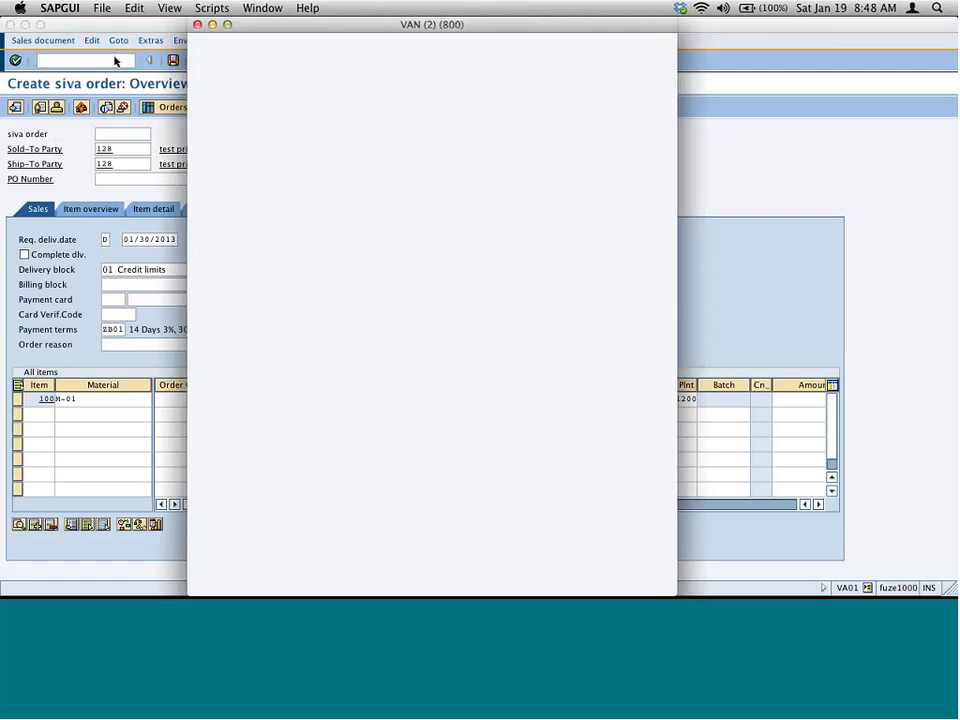
{"action": "key", "text": "Return"}
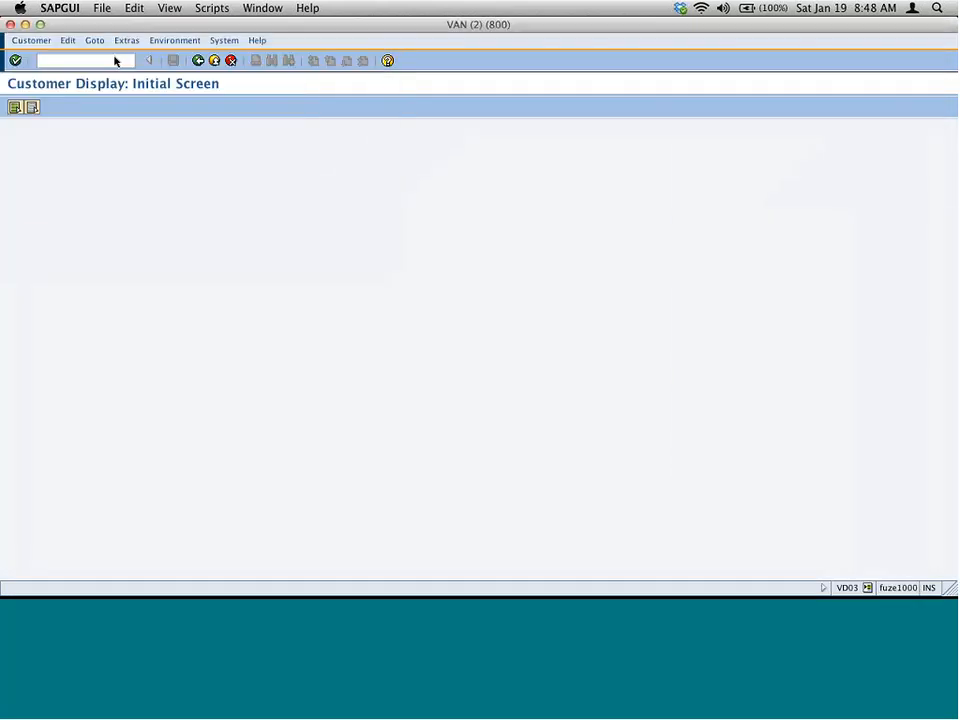
{"action": "left_click", "coordinate": [105, 299]}
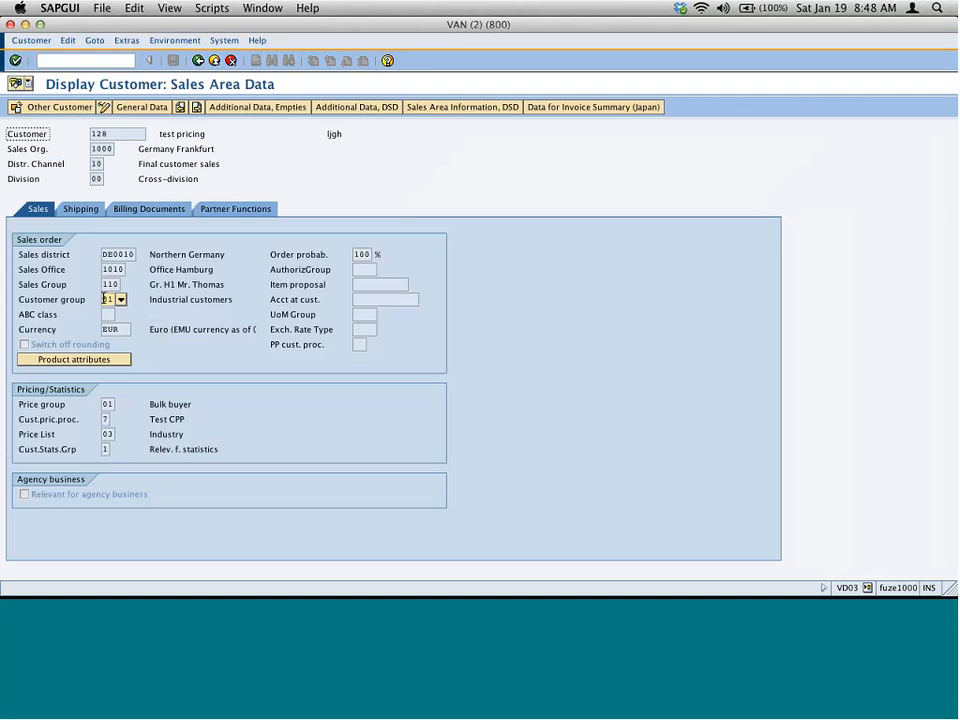
{"action": "left_click_drag", "start_coordinate": [104, 299], "coordinate": [129, 300]}
{"action": "key", "text": "super+grave"}
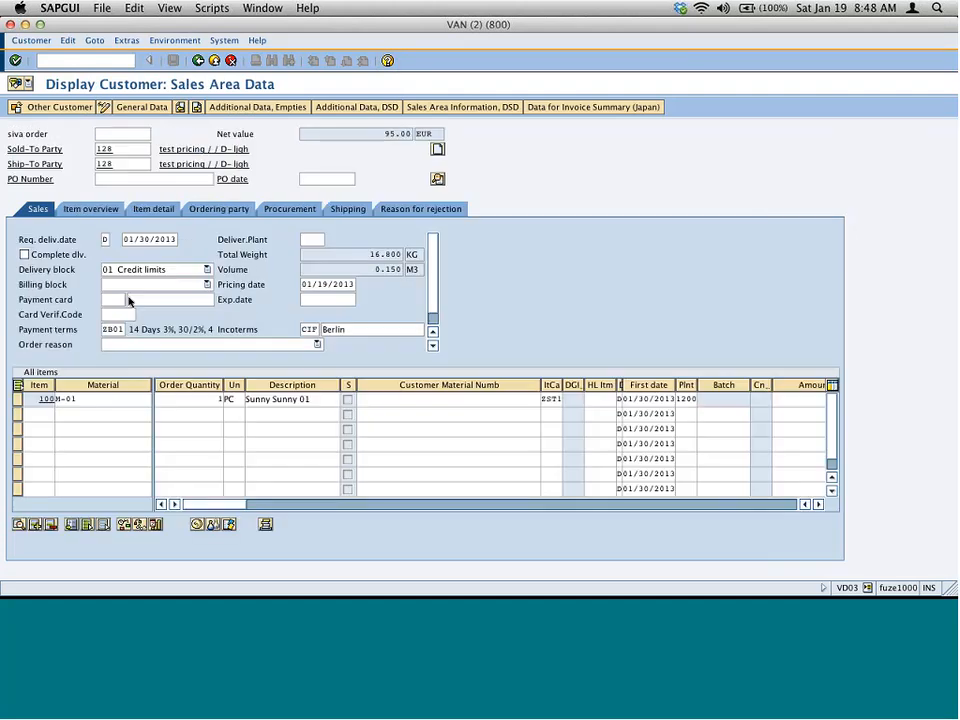
- In Curio, draw arrows linking material M-01 to customer group 01 and its price of 95, and return to SAP
{"action": "key", "text": "super+Tab"}
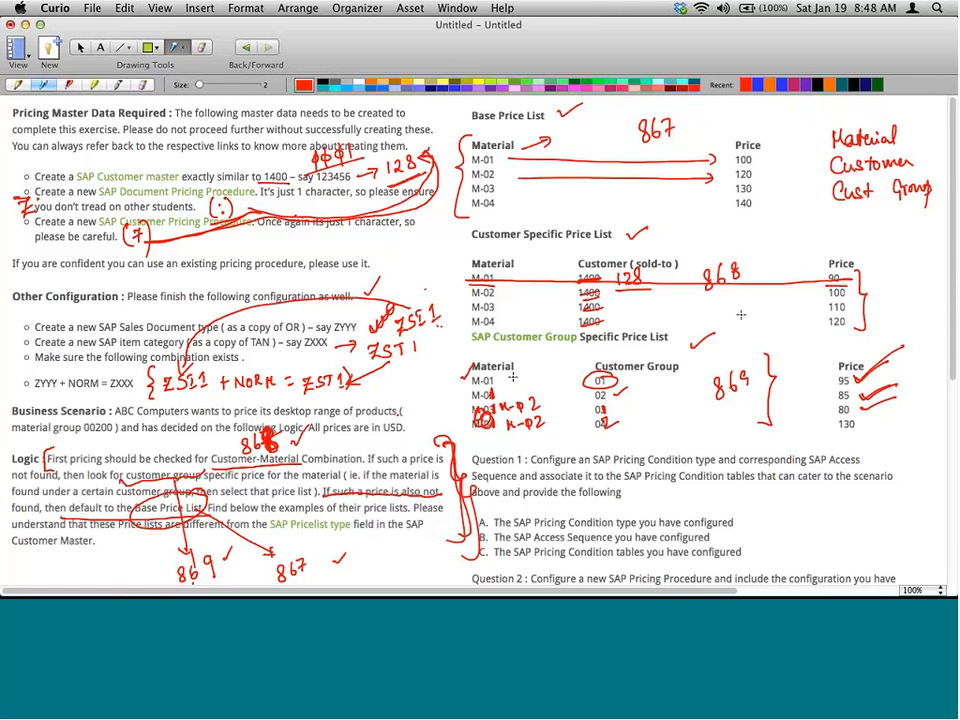
{"action": "left_click_drag", "start_coordinate": [513, 380], "coordinate": [831, 372]}
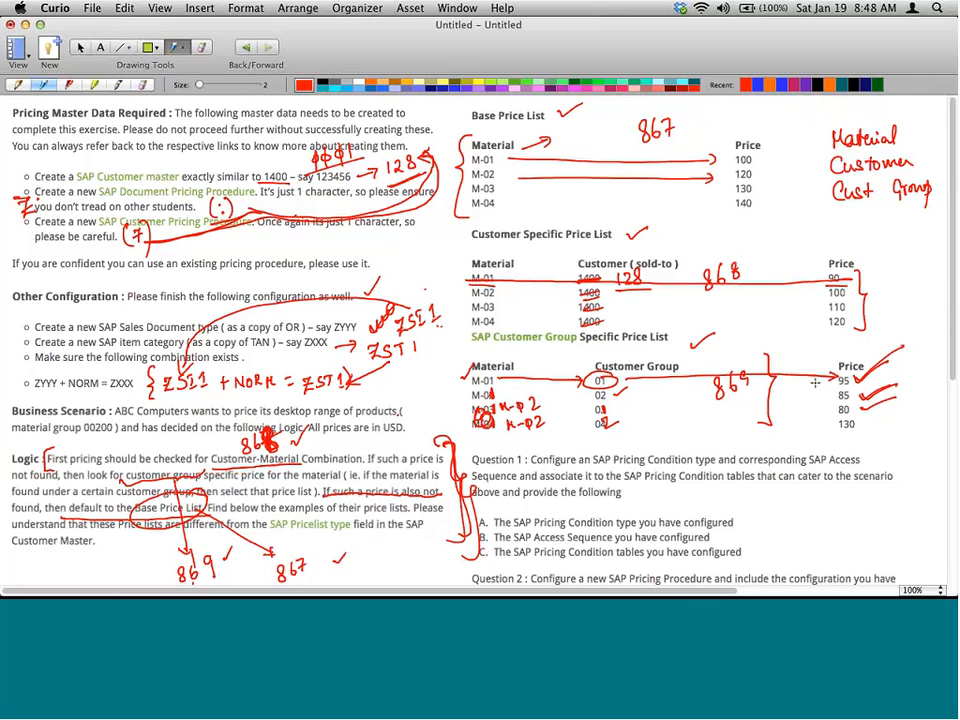
{"action": "key", "text": "super+Tab"}
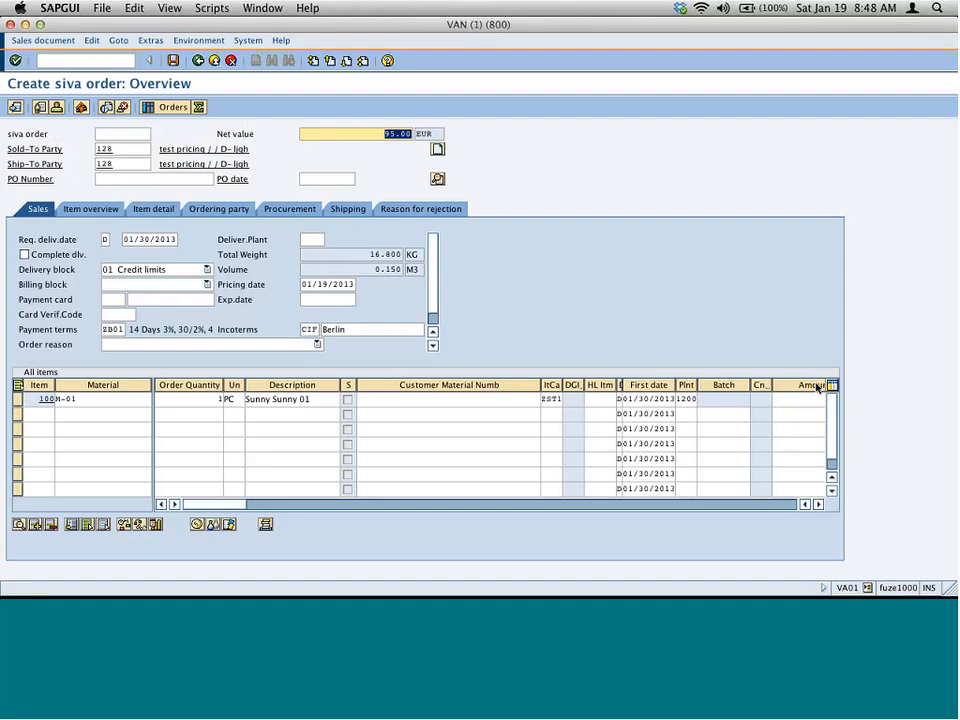
- Open the pricing analysis from the conditions of the order's M-01 item
{"action": "left_click", "coordinate": [17, 400]}
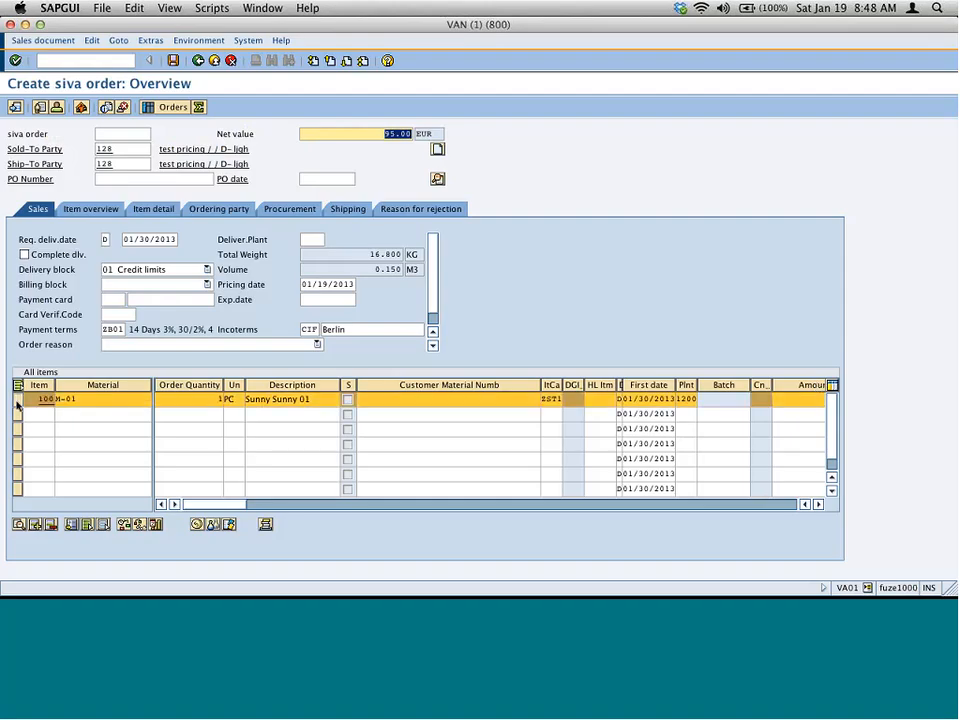
{"action": "left_click", "coordinate": [30, 410]}
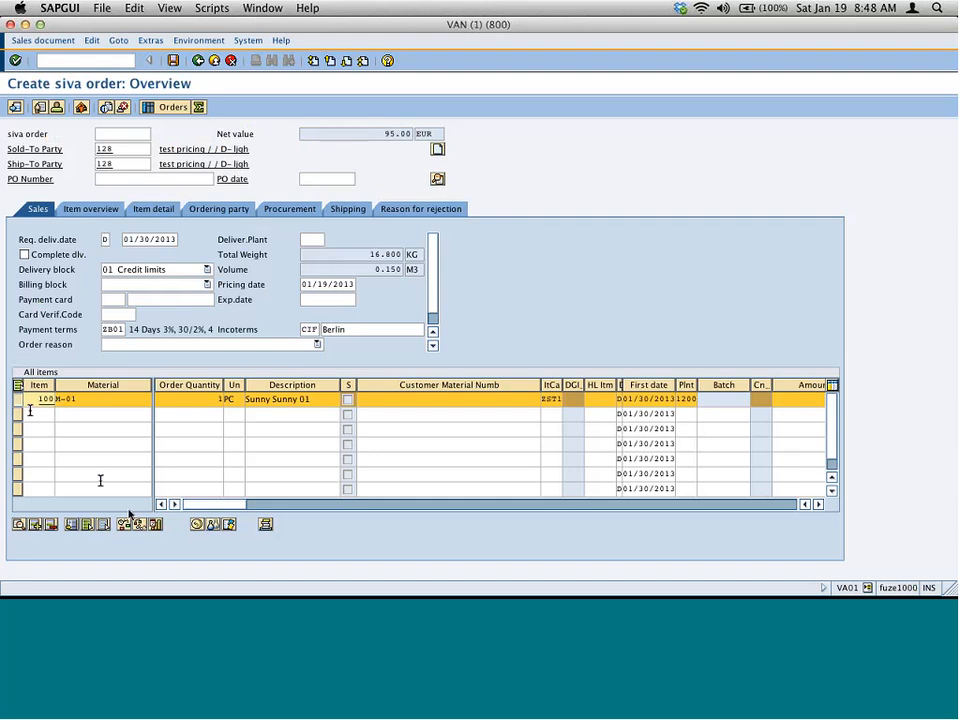
{"action": "left_click", "coordinate": [196, 524]}
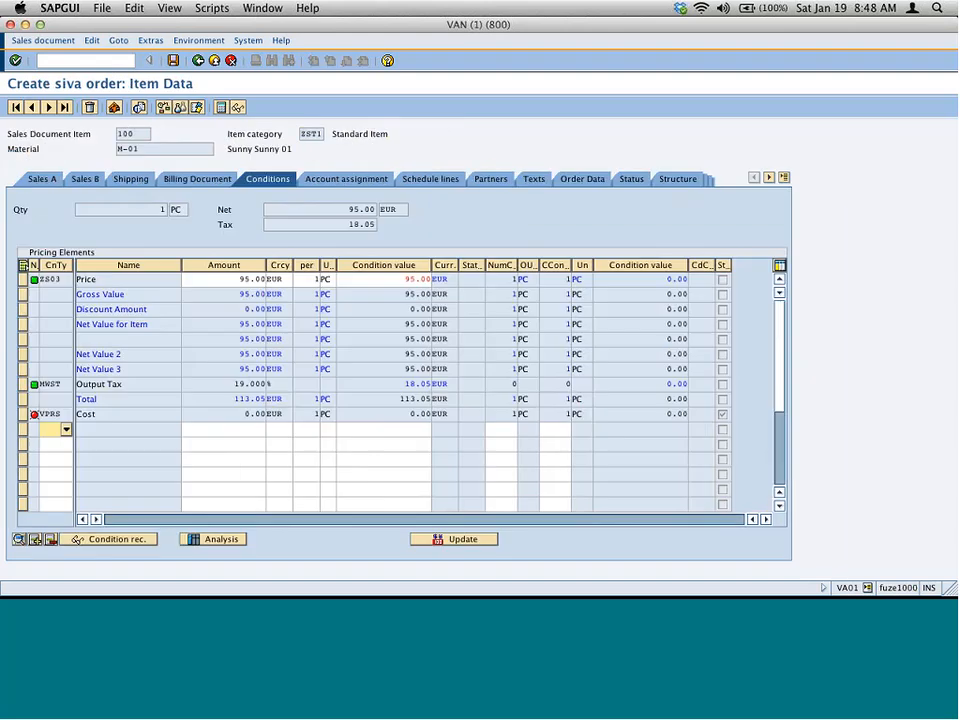
{"action": "left_click", "coordinate": [211, 540]}
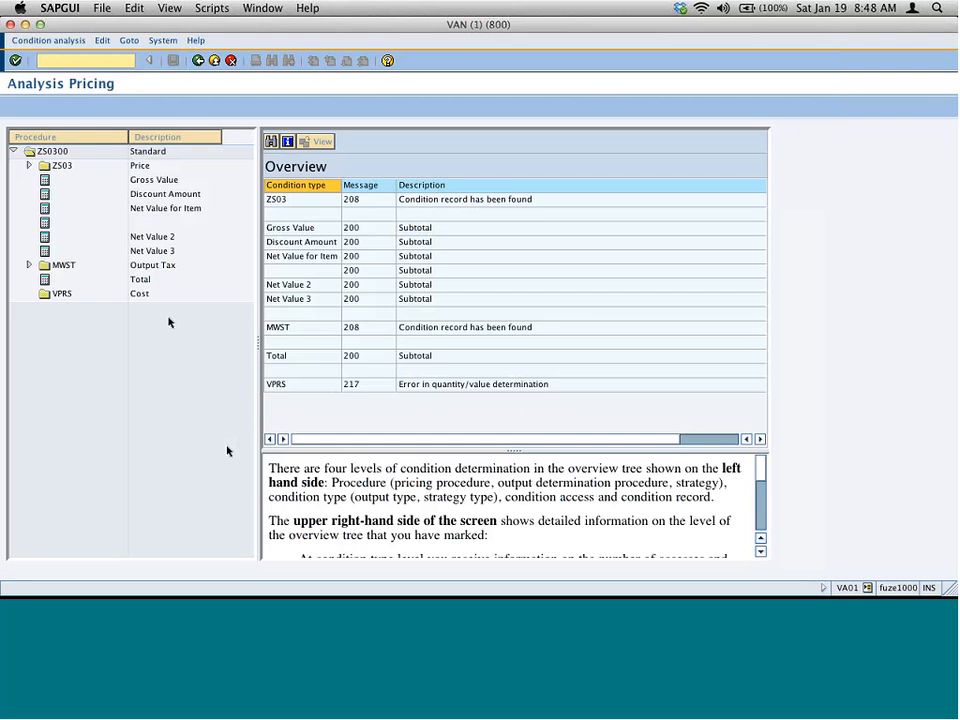
- Expand condition type ZS03 and examine the message details of its Material/Customer access 10
{"action": "double_click", "coordinate": [85, 181]}
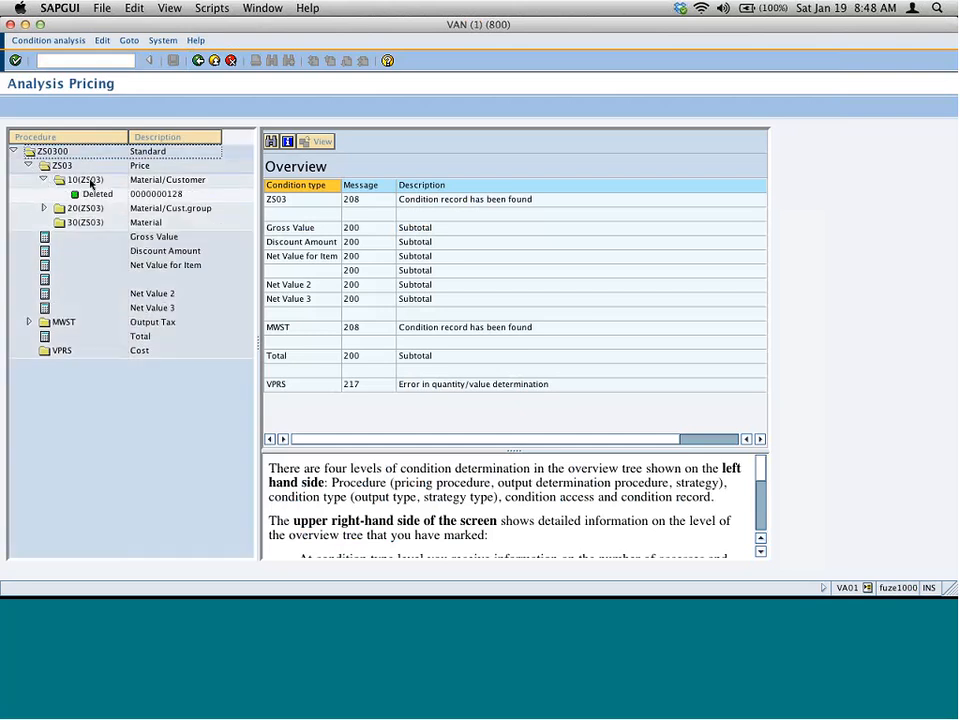
{"action": "left_click", "coordinate": [90, 181]}
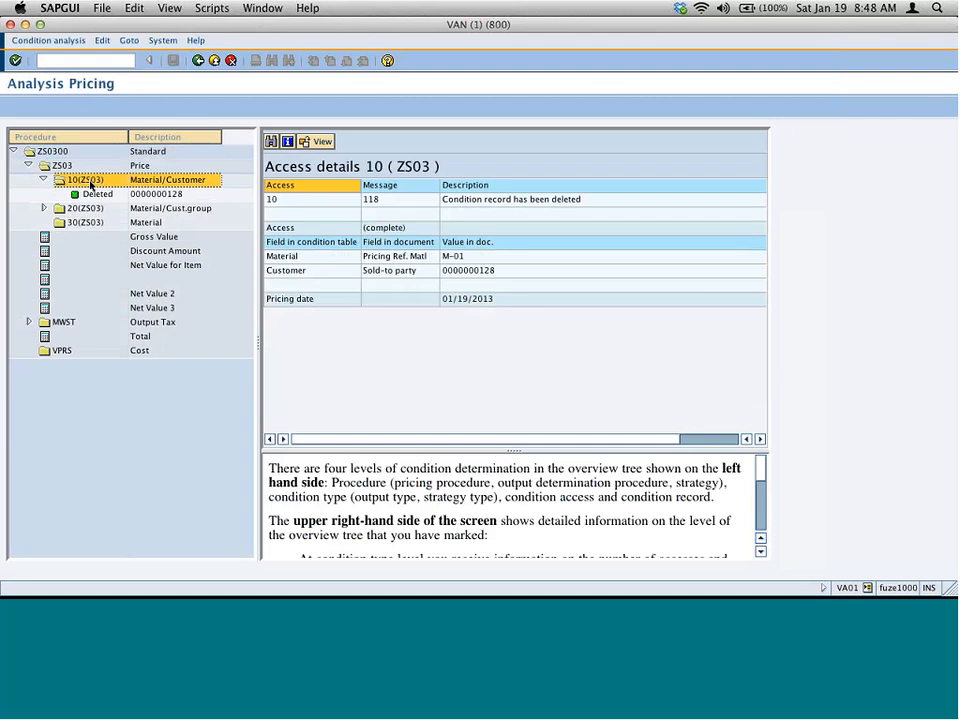
{"action": "left_click", "coordinate": [516, 205]}
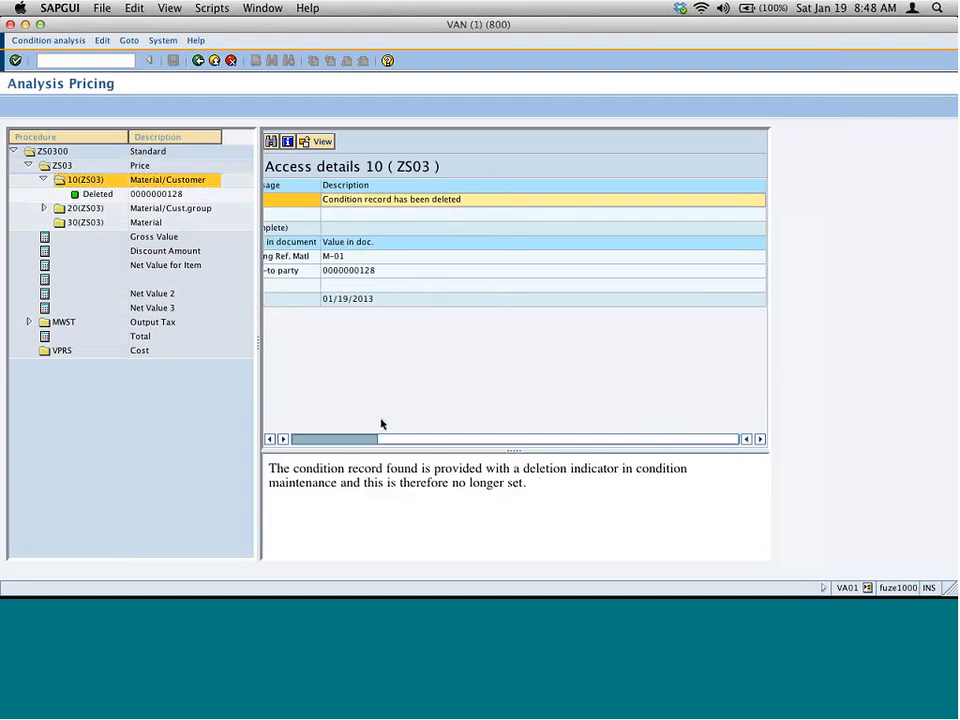
{"action": "left_click", "coordinate": [369, 439]}
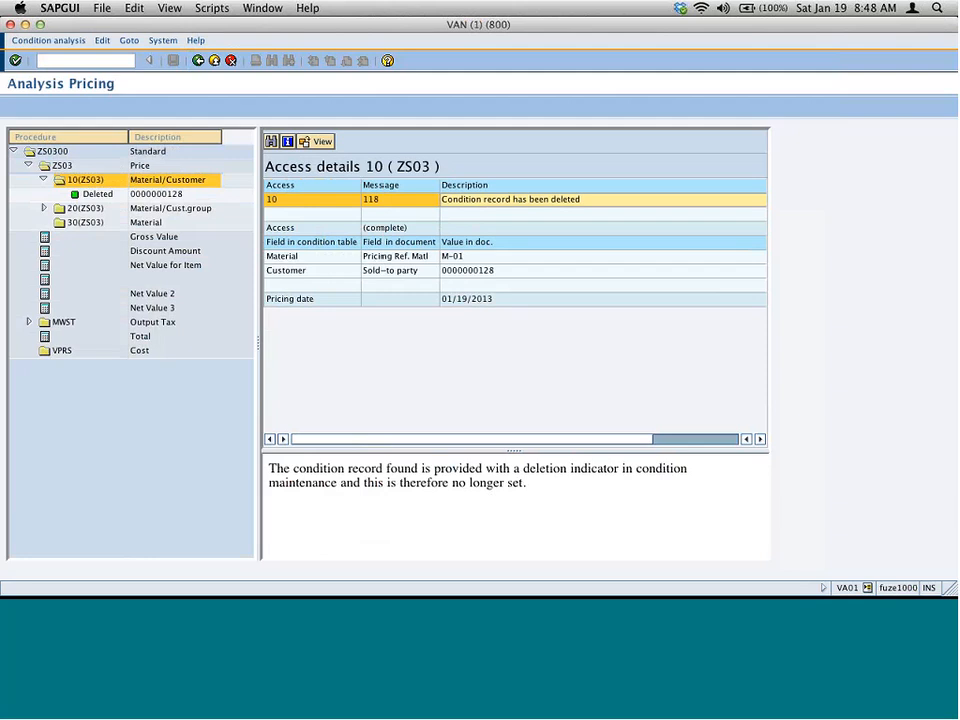
- Examine ZS03 accesses 20 (Material/Cust.group) and 30 (Material), and return to the order overview
{"action": "left_click", "coordinate": [45, 208]}
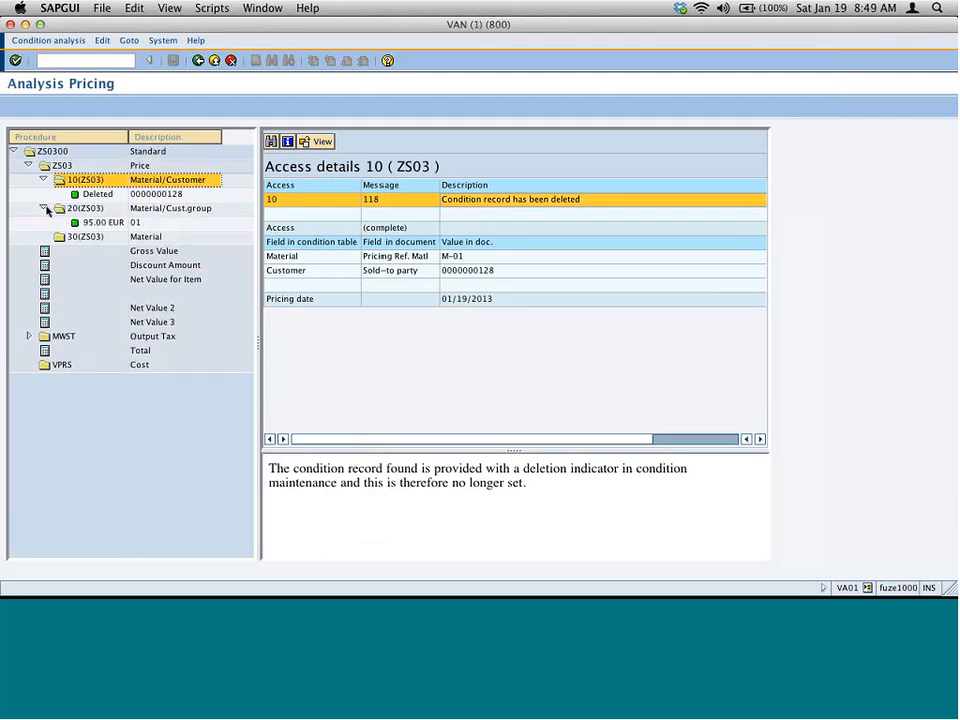
{"action": "left_click", "coordinate": [83, 208]}
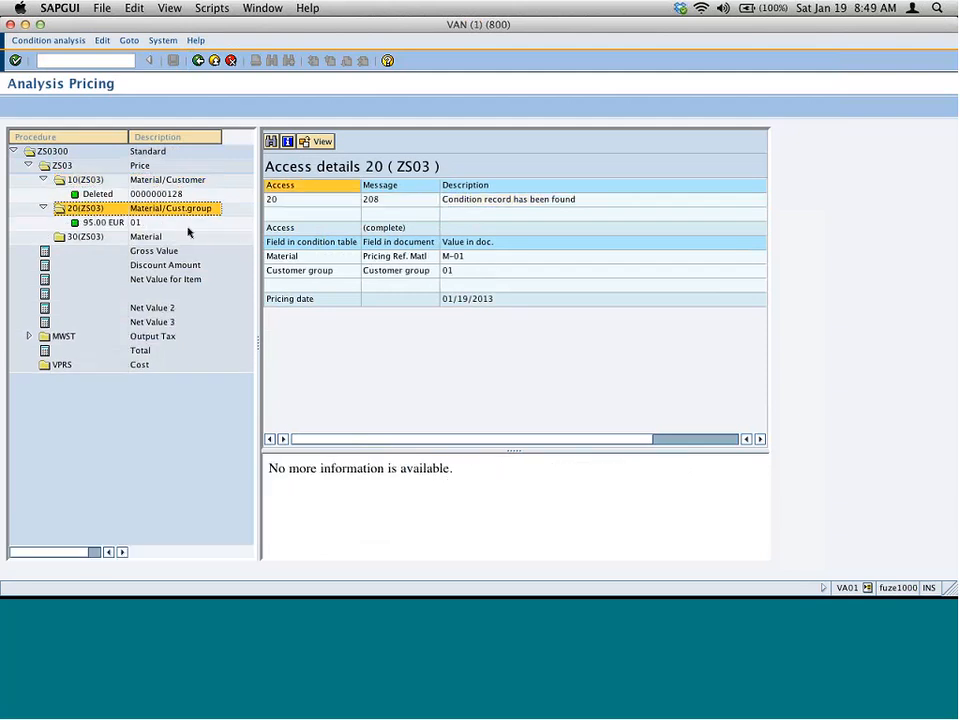
{"action": "left_click", "coordinate": [80, 237]}
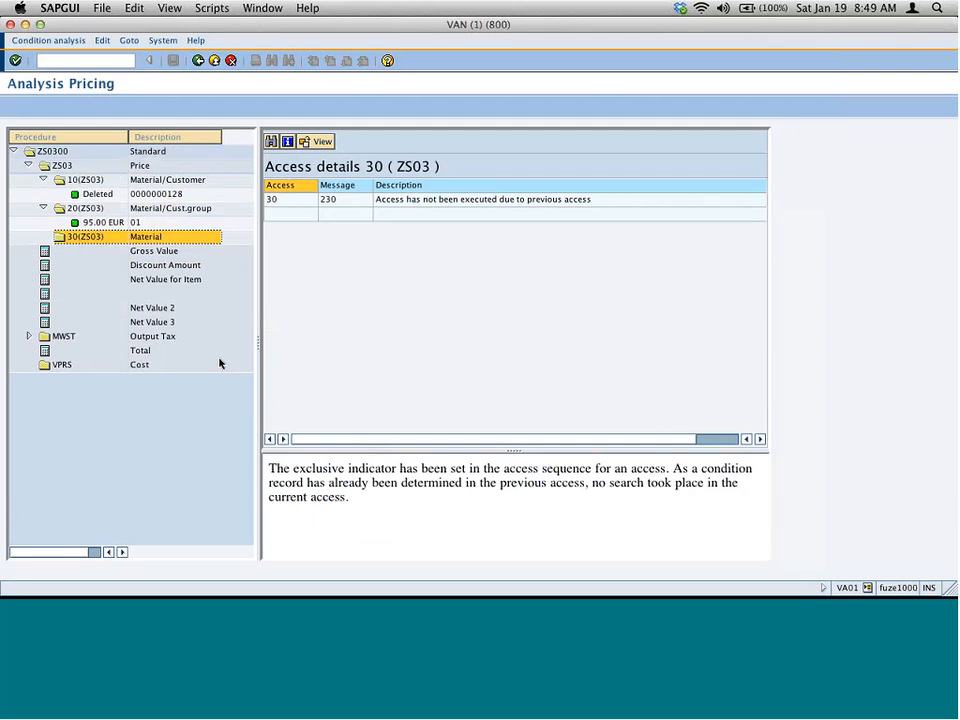
{"action": "left_click", "coordinate": [198, 61]}
{"action": "left_click", "coordinate": [198, 61]}
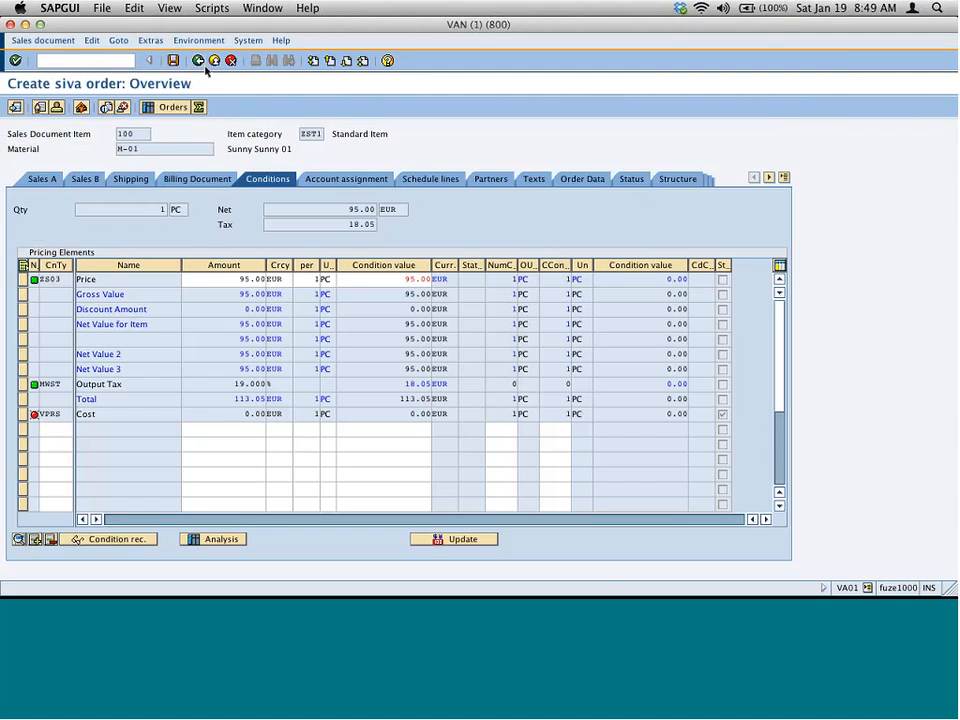
- In Curio, handwrite the Question 1 answers: condition type ZS03, access sequence ZS03, and condition tables 867/868/869
{"action": "key", "text": "super+Tab"}
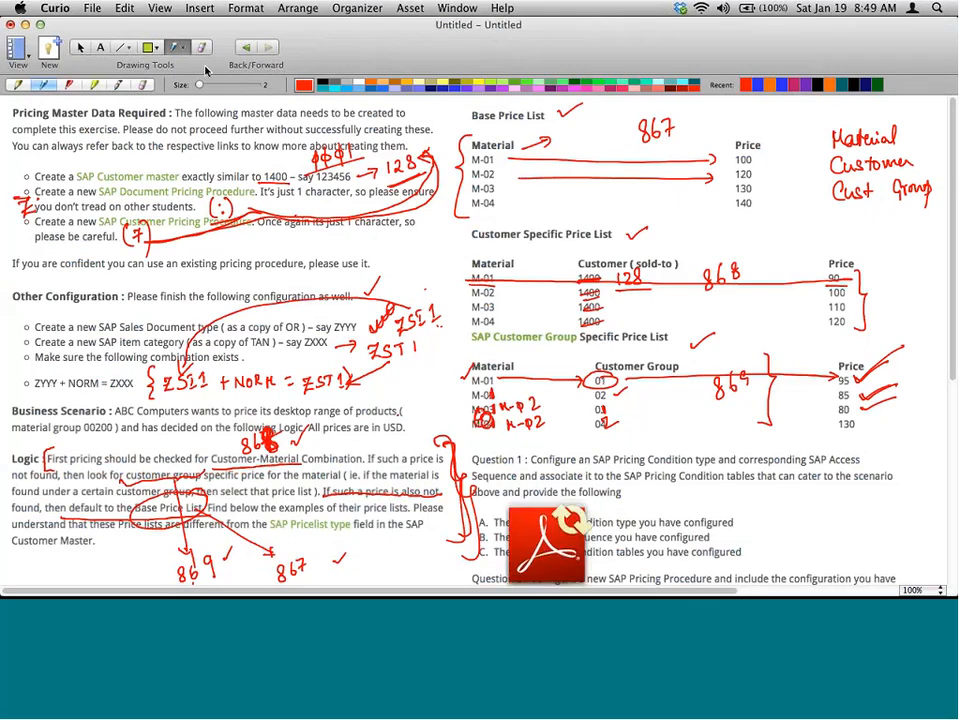
{"action": "scroll", "coordinate": [698, 466], "scroll_direction": "down", "scroll_amount": 3}
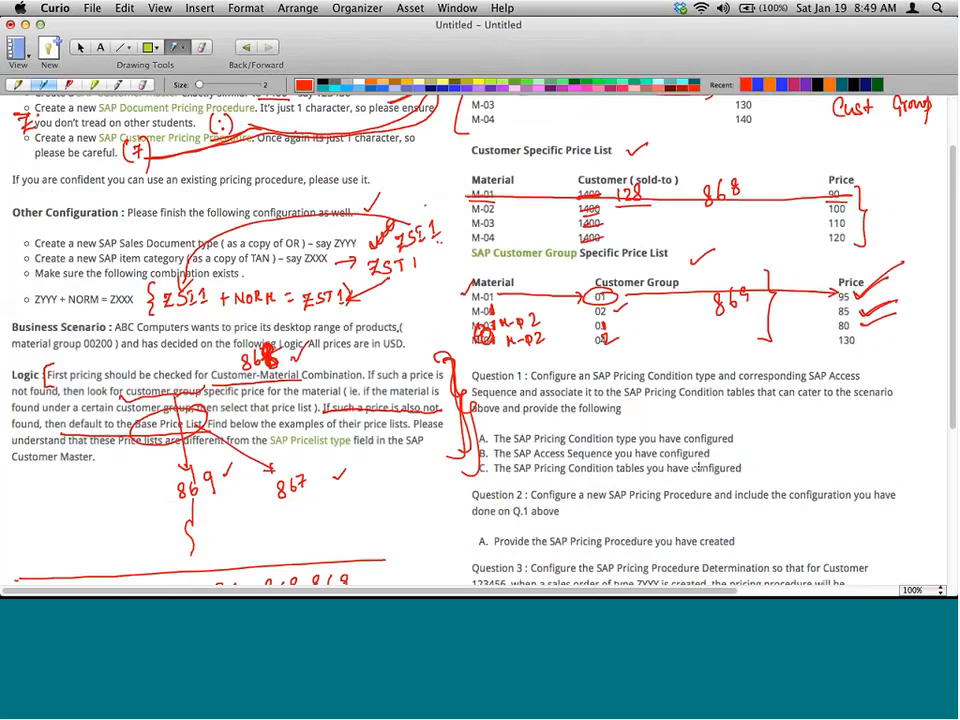
{"action": "scroll", "coordinate": [698, 466], "scroll_direction": "down", "scroll_amount": 5}
{"action": "left_click_drag", "start_coordinate": [744, 311], "coordinate": [822, 302]}
{"action": "mouse_move", "coordinate": [722, 330]}
{"action": "left_mouse_down"}
{"action": "mouse_move", "coordinate": [852, 312]}
{"action": "mouse_move", "coordinate": [858, 322]}
{"action": "left_mouse_up"}
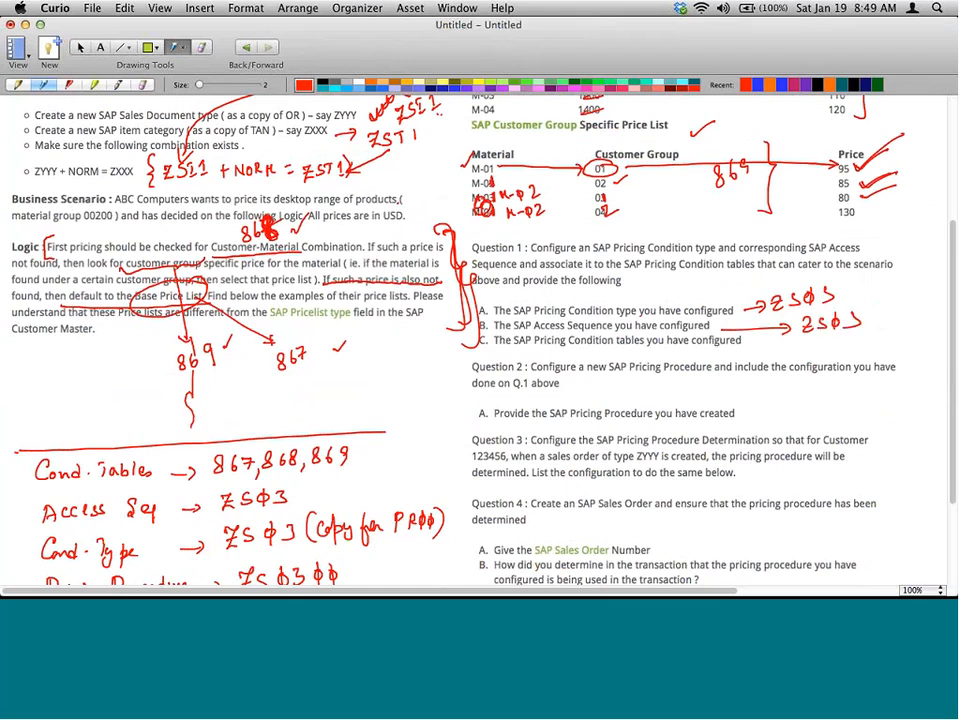
{"action": "mouse_move", "coordinate": [783, 348]}
{"action": "left_mouse_down"}
{"action": "mouse_move", "coordinate": [864, 345]}
{"action": "mouse_move", "coordinate": [879, 334]}
{"action": "mouse_move", "coordinate": [912, 343]}
{"action": "mouse_move", "coordinate": [896, 347]}
{"action": "left_mouse_up"}
{"action": "mouse_move", "coordinate": [903, 343]}
{"action": "left_mouse_down"}
{"action": "mouse_move", "coordinate": [901, 352]}
{"action": "mouse_move", "coordinate": [914, 347]}
{"action": "mouse_move", "coordinate": [918, 358]}
{"action": "mouse_move", "coordinate": [930, 347]}
{"action": "left_mouse_up"}
{"action": "left_click", "coordinate": [926, 335]}
{"action": "scroll", "coordinate": [922, 355], "scroll_direction": "right", "scroll_amount": 1}
{"action": "left_click_drag", "start_coordinate": [913, 344], "coordinate": [918, 353]}
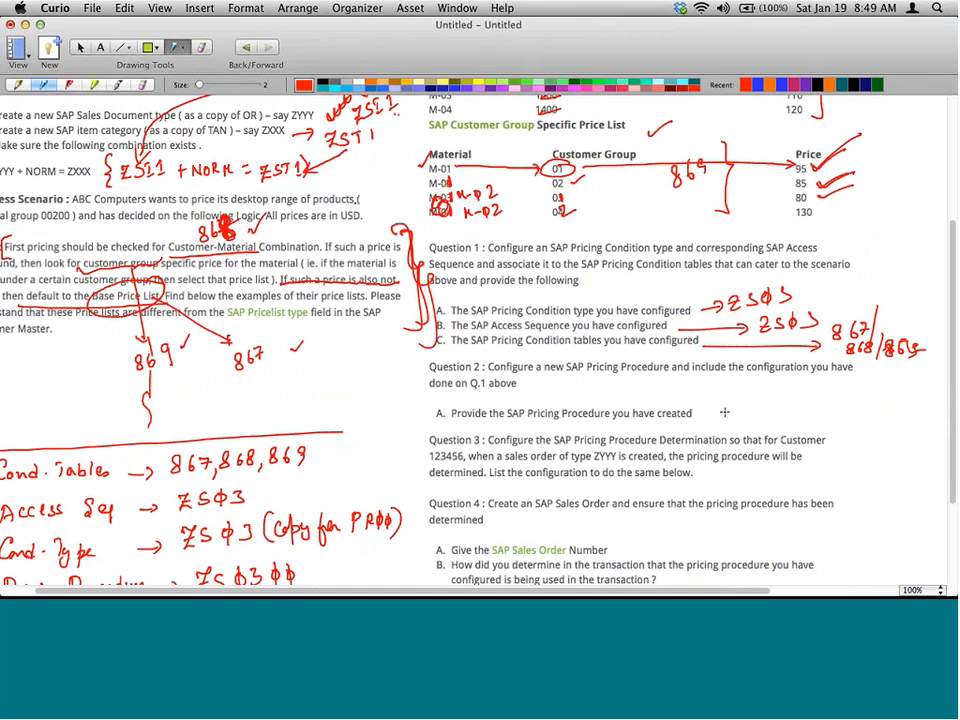
- Draw an arrow beside Question 2's answer line and handwrite the pricing procedure name ZS0300
{"action": "left_click_drag", "start_coordinate": [703, 412], "coordinate": [735, 410]}
{"action": "left_click_drag", "start_coordinate": [729, 405], "coordinate": [729, 417]}
{"action": "left_click_drag", "start_coordinate": [752, 399], "coordinate": [764, 408]}
{"action": "mouse_move", "coordinate": [775, 398]}
{"action": "left_mouse_down"}
{"action": "mouse_move", "coordinate": [767, 407]}
{"action": "mouse_move", "coordinate": [786, 395]}
{"action": "left_mouse_up"}
{"action": "left_click_drag", "start_coordinate": [789, 389], "coordinate": [788, 406]}
{"action": "mouse_move", "coordinate": [795, 393]}
{"action": "left_mouse_down"}
{"action": "mouse_move", "coordinate": [795, 404]}
{"action": "mouse_move", "coordinate": [810, 401]}
{"action": "left_mouse_up"}
{"action": "left_click_drag", "start_coordinate": [811, 389], "coordinate": [811, 405]}
{"action": "left_click_drag", "start_coordinate": [819, 393], "coordinate": [820, 401]}
{"action": "left_click_drag", "start_coordinate": [822, 389], "coordinate": [822, 404]}
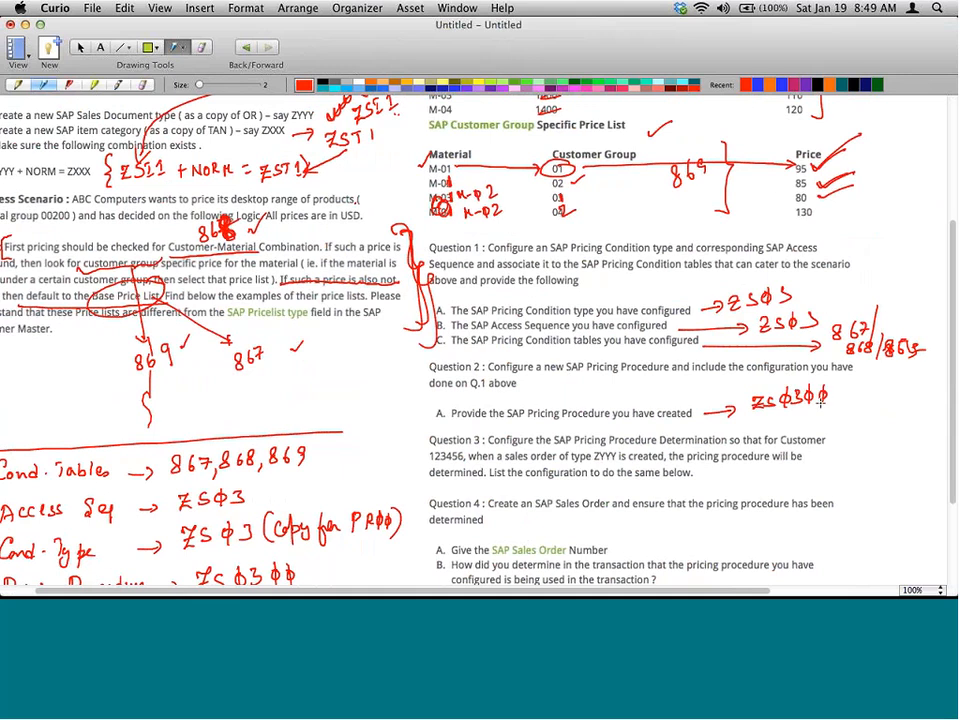
- In Question 3, strike out the sample customer and order type ZYYY, and handwrite the test customer's number and ZSI1 instead
{"action": "scroll", "coordinate": [818, 402], "scroll_direction": "down", "scroll_amount": 5}
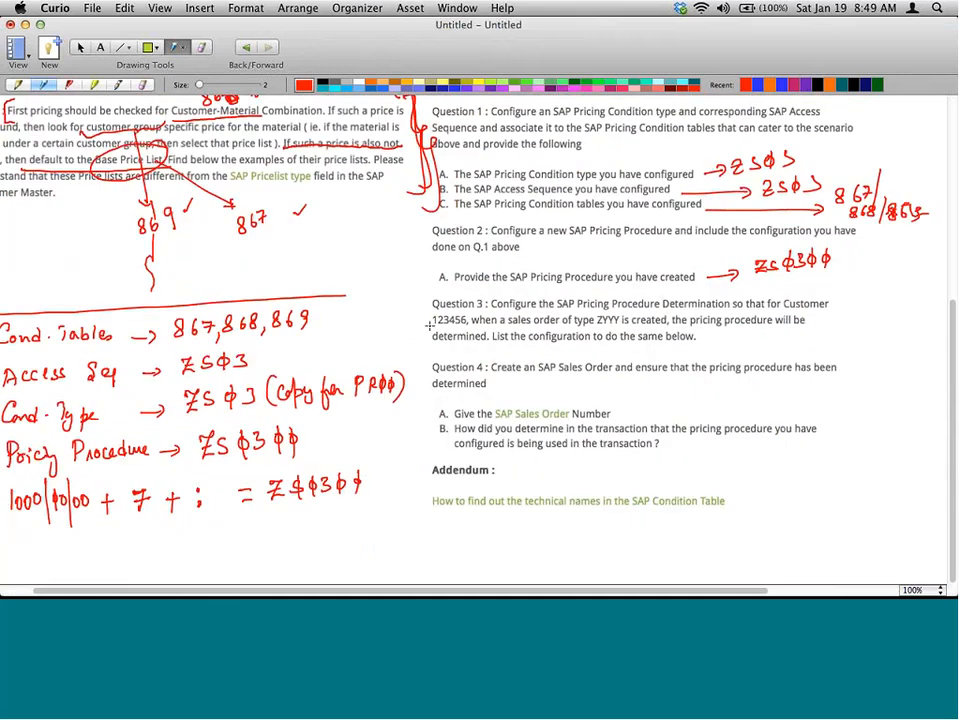
{"action": "left_click_drag", "start_coordinate": [430, 323], "coordinate": [468, 323]}
{"action": "left_click_drag", "start_coordinate": [395, 318], "coordinate": [394, 333]}
{"action": "mouse_move", "coordinate": [401, 320]}
{"action": "left_mouse_down"}
{"action": "mouse_move", "coordinate": [411, 330]}
{"action": "mouse_move", "coordinate": [420, 318]}
{"action": "left_mouse_up"}
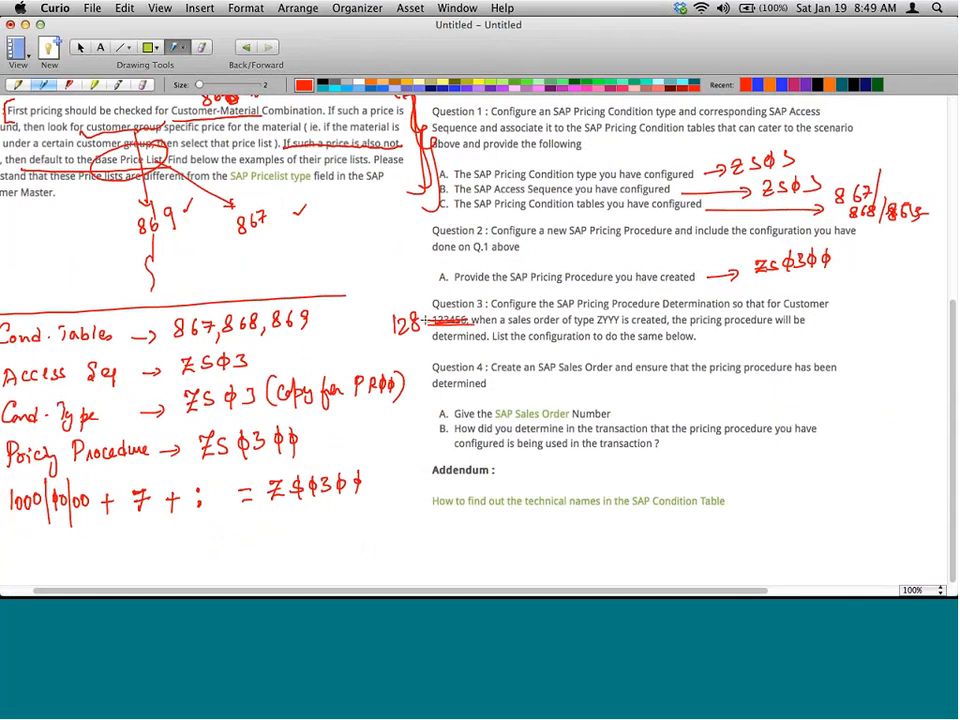
{"action": "left_click_drag", "start_coordinate": [596, 321], "coordinate": [620, 320]}
{"action": "left_click_drag", "start_coordinate": [596, 302], "coordinate": [606, 314]}
{"action": "left_click_drag", "start_coordinate": [618, 304], "coordinate": [629, 312]}
{"action": "left_click_drag", "start_coordinate": [636, 297], "coordinate": [637, 310]}
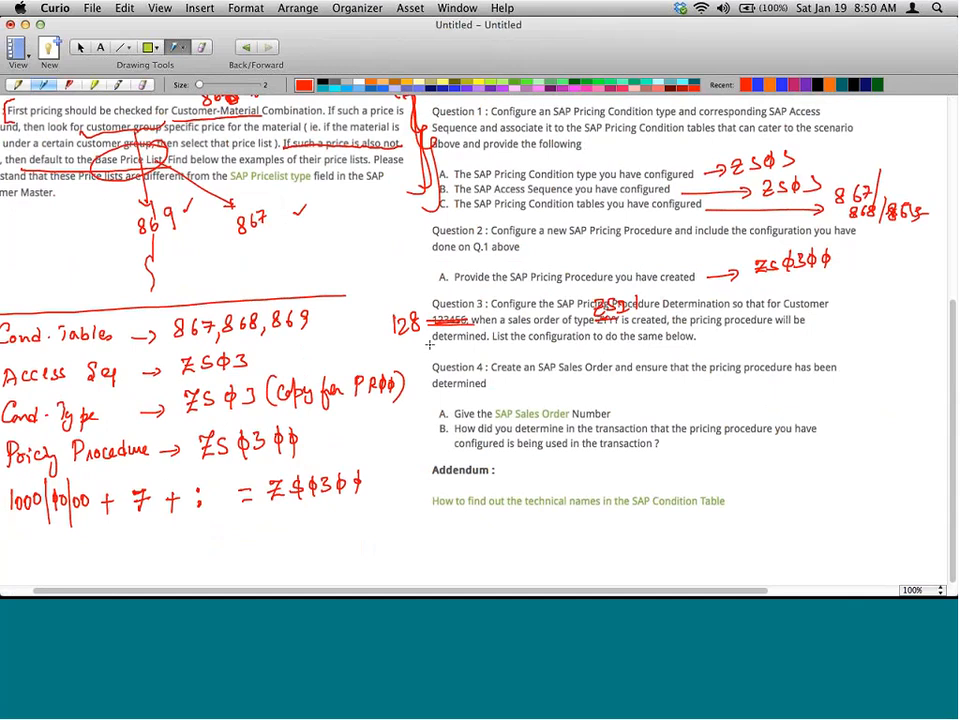
- Draw an arrow from Question 3 to the procedure determination note, underline 7 and the colon, and box ZS0300
{"action": "mouse_move", "coordinate": [437, 342]}
{"action": "left_mouse_down"}
{"action": "mouse_move", "coordinate": [410, 419]}
{"action": "mouse_move", "coordinate": [367, 468]}
{"action": "mouse_move", "coordinate": [385, 464]}
{"action": "left_mouse_up"}
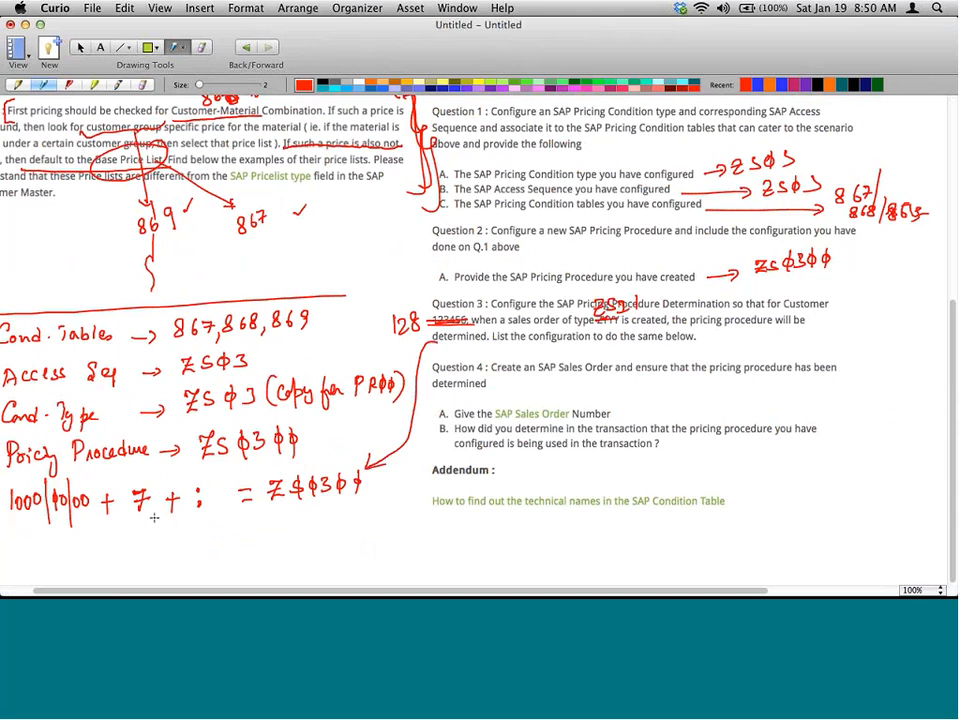
{"action": "left_click_drag", "start_coordinate": [127, 524], "coordinate": [210, 514]}
{"action": "mouse_move", "coordinate": [257, 516]}
{"action": "left_mouse_down"}
{"action": "mouse_move", "coordinate": [390, 512]}
{"action": "mouse_move", "coordinate": [380, 458]}
{"action": "mouse_move", "coordinate": [250, 468]}
{"action": "left_mouse_up"}
{"action": "left_click_drag", "start_coordinate": [250, 468], "coordinate": [258, 536]}
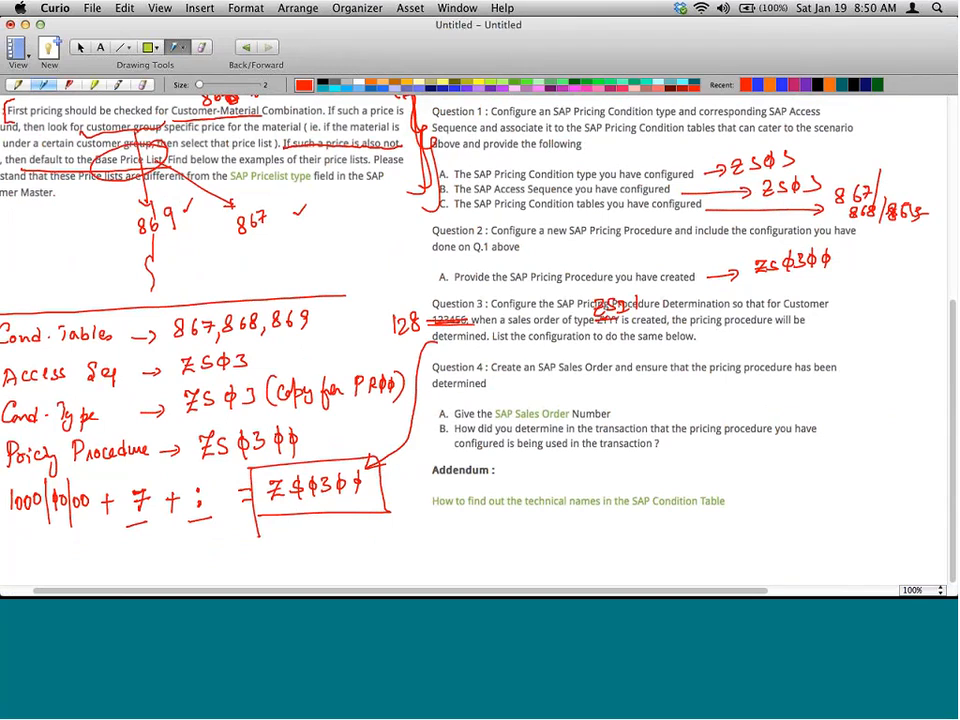
- Switch to SAP and save the siva order
{"action": "key", "text": "super+Tab"}
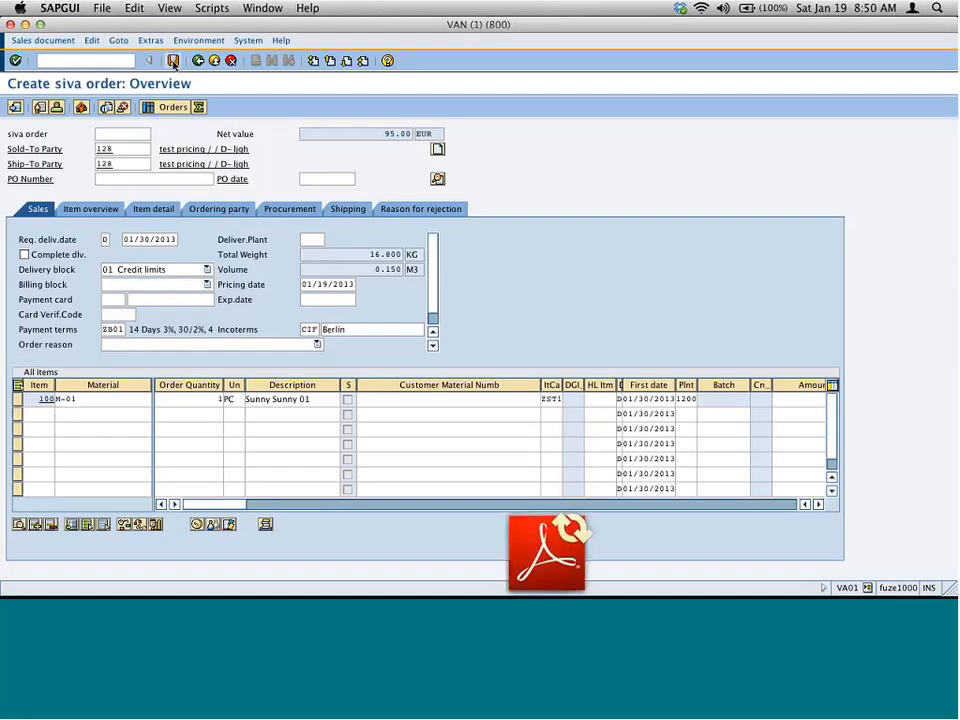
{"action": "left_click", "coordinate": [173, 62]}
{"action": "left_click", "coordinate": [212, 197]}
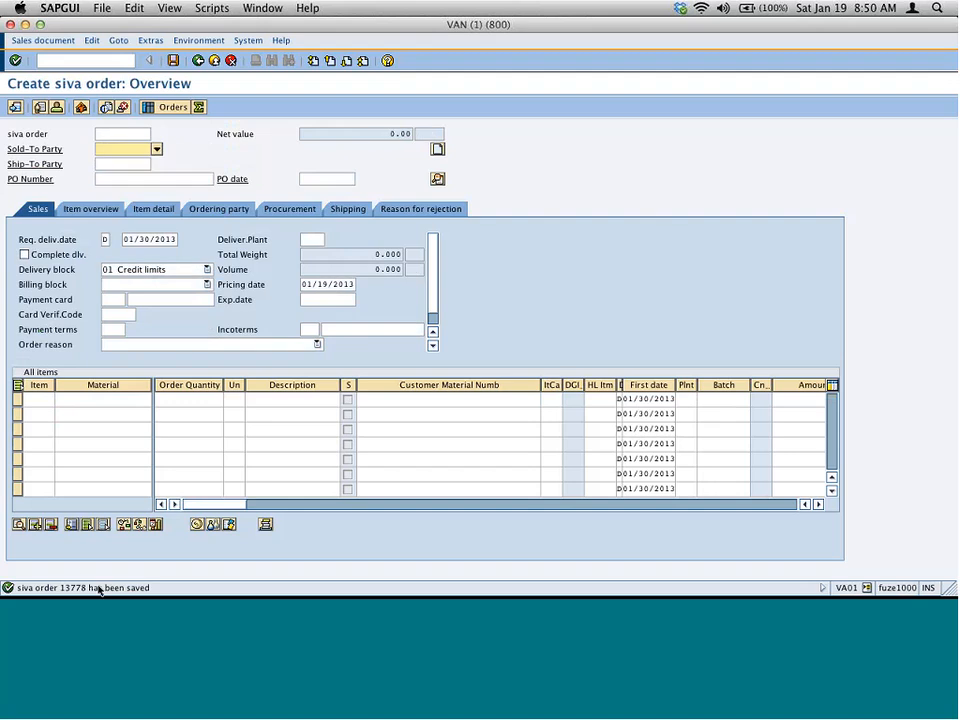
- In Curio, draw an arrow beside Question 4's sales order number line and handwrite the saved order's number
{"action": "key", "text": "super+Tab"}
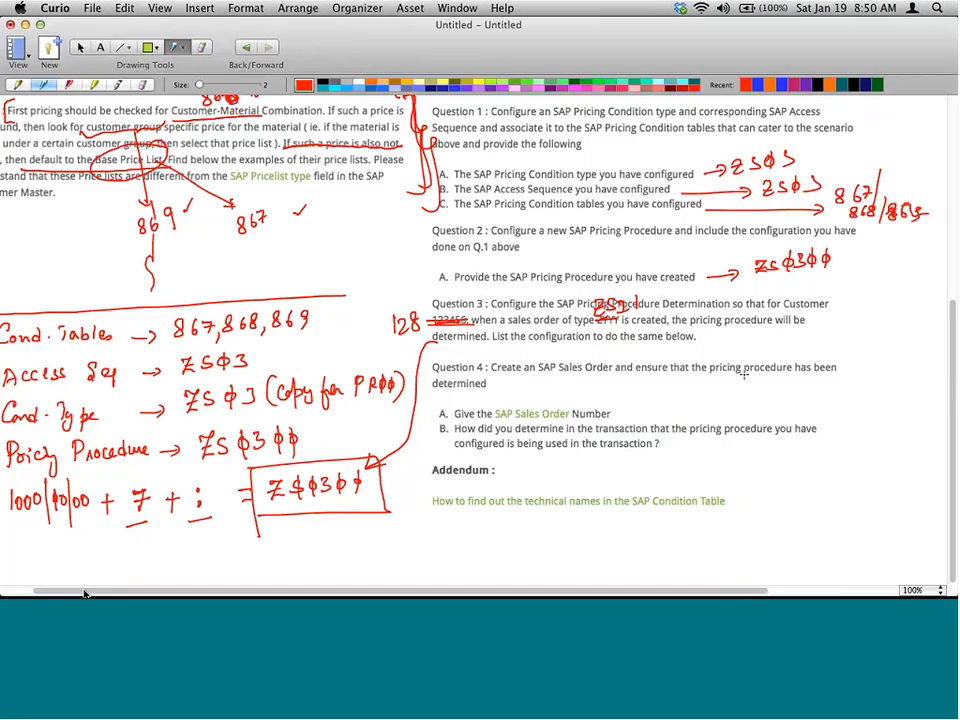
{"action": "left_click_drag", "start_coordinate": [608, 414], "coordinate": [642, 402]}
{"action": "mouse_move", "coordinate": [632, 397]}
{"action": "left_mouse_down"}
{"action": "mouse_move", "coordinate": [636, 409]}
{"action": "mouse_move", "coordinate": [656, 405]}
{"action": "left_mouse_up"}
{"action": "mouse_move", "coordinate": [665, 392]}
{"action": "left_mouse_down"}
{"action": "mouse_move", "coordinate": [672, 402]}
{"action": "mouse_move", "coordinate": [713, 386]}
{"action": "left_mouse_up"}
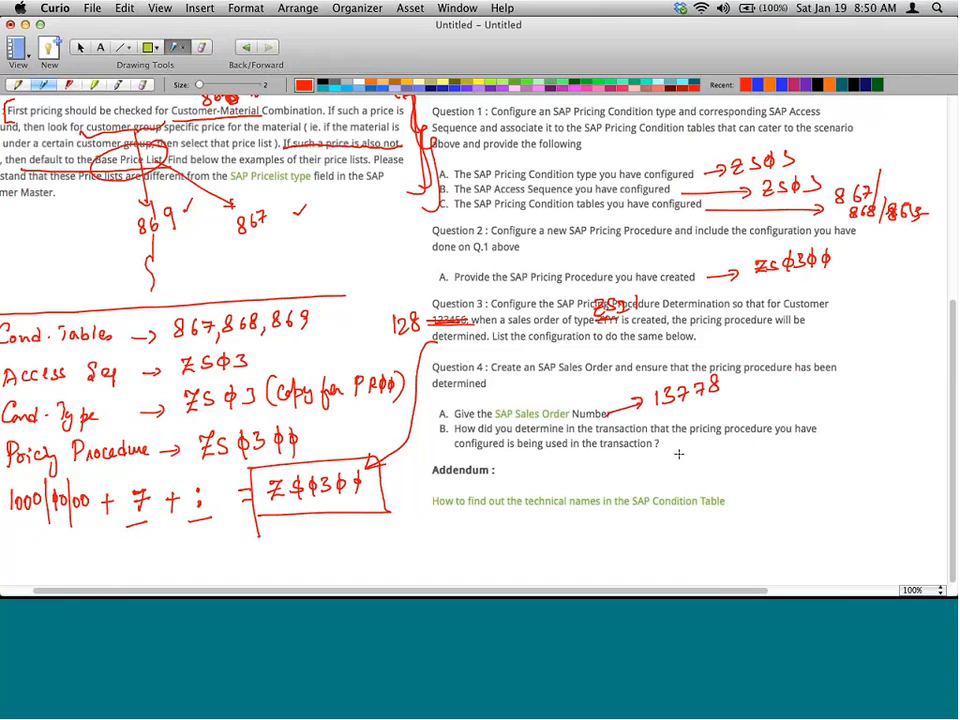
- Beside Question 4's part B, draw an arrow and handwrite the answer "Select line item, go to pricing, go to Analysis"
{"action": "mouse_move", "coordinate": [678, 449]}
{"action": "left_mouse_down"}
{"action": "mouse_move", "coordinate": [711, 453]}
{"action": "mouse_move", "coordinate": [706, 459]}
{"action": "mouse_move", "coordinate": [822, 440]}
{"action": "mouse_move", "coordinate": [838, 458]}
{"action": "mouse_move", "coordinate": [874, 420]}
{"action": "mouse_move", "coordinate": [868, 476]}
{"action": "left_mouse_up"}
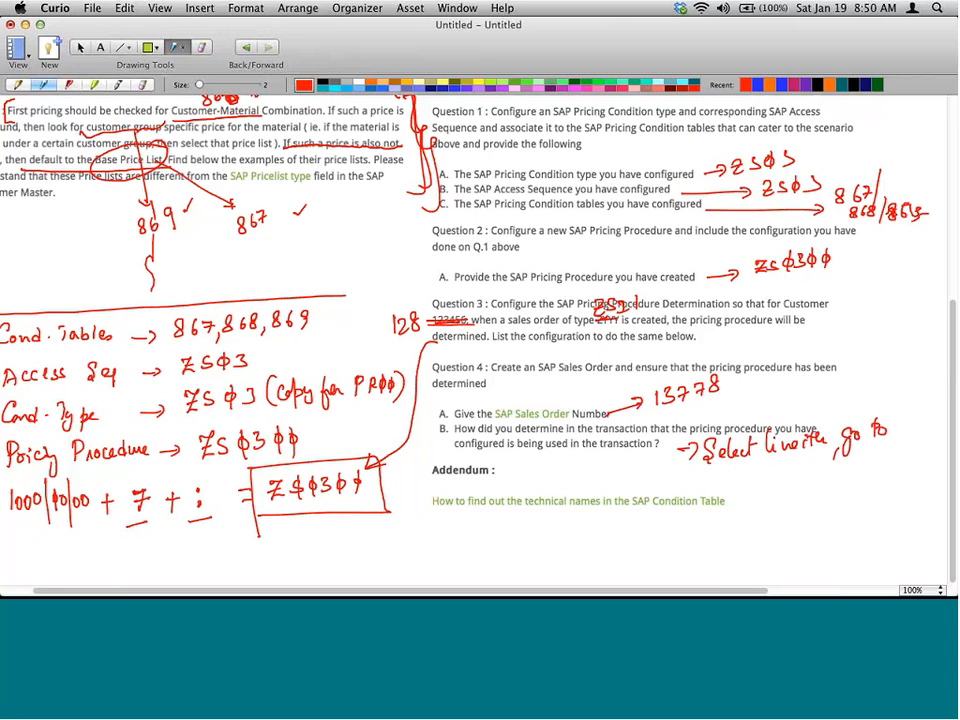
{"action": "left_click_drag", "start_coordinate": [888, 432], "coordinate": [917, 424]}
{"action": "left_click_drag", "start_coordinate": [779, 480], "coordinate": [909, 457]}
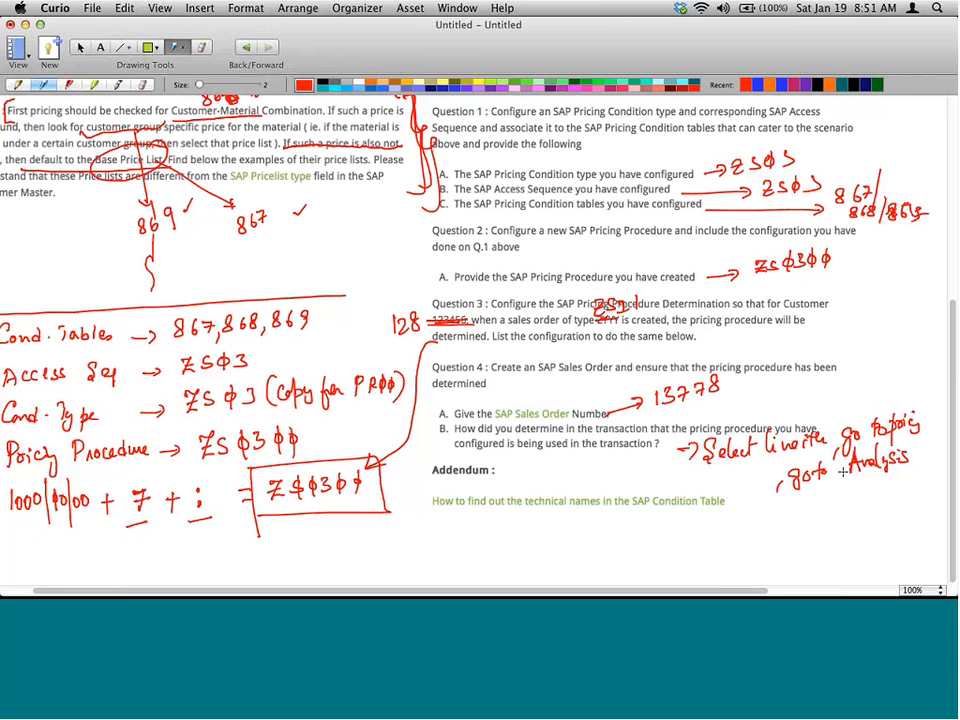
- Review the annotated exercise from the pricing master data and price lists down through the answers to Questions 1 to 4
{"action": "scroll", "coordinate": [843, 472], "scroll_direction": "up", "scroll_amount": 2}
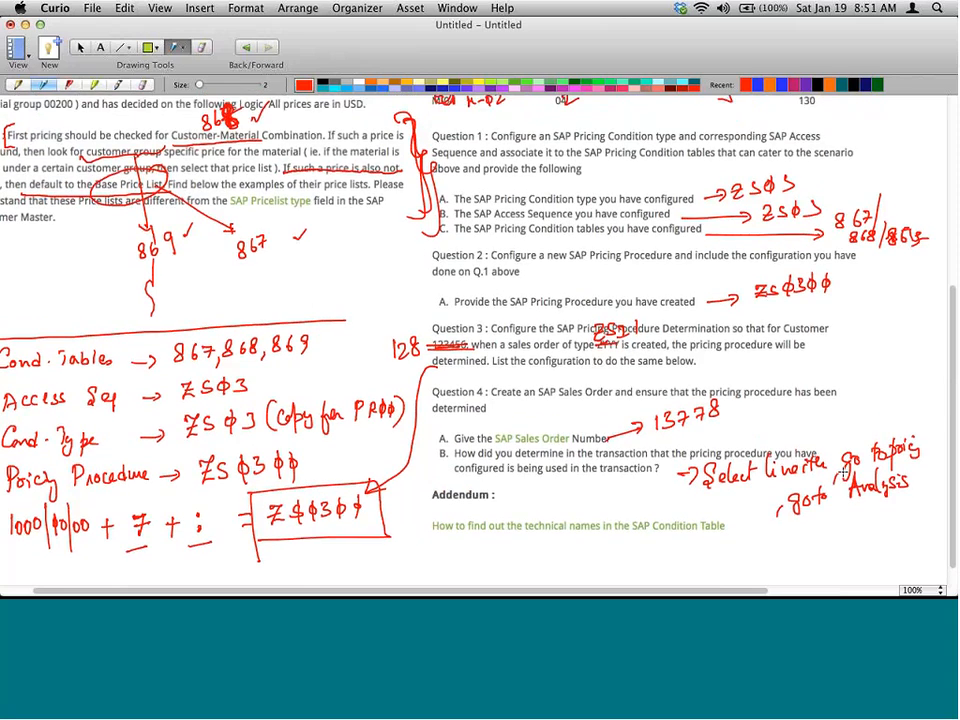
{"action": "scroll", "coordinate": [843, 472], "scroll_direction": "up", "scroll_amount": 10}
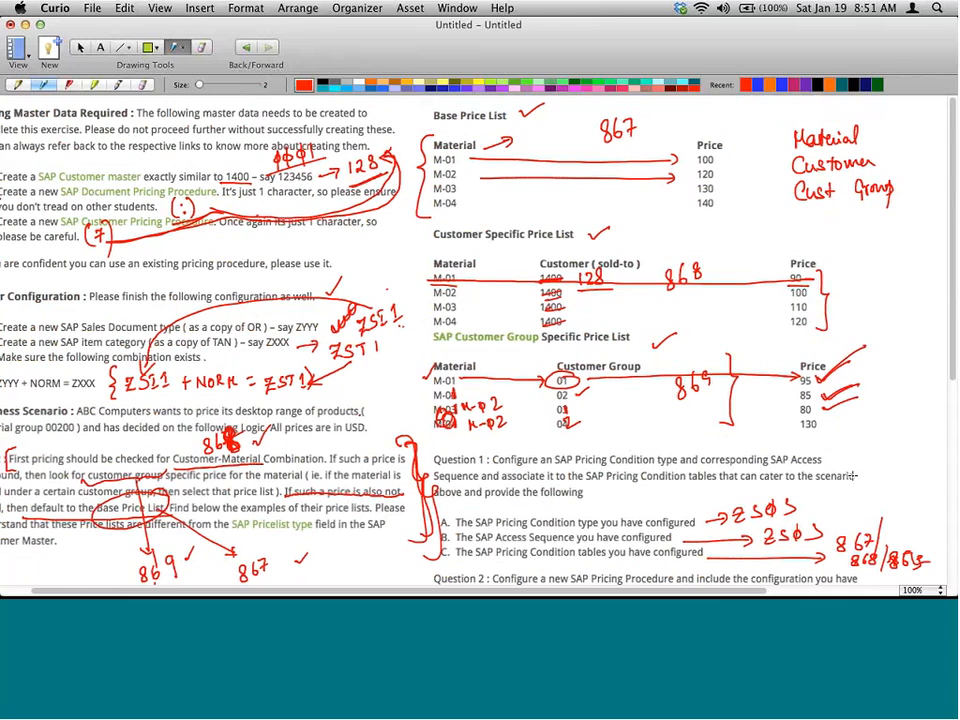
{"action": "scroll", "coordinate": [852, 476], "scroll_direction": "left", "scroll_amount": 2}
{"action": "scroll", "coordinate": [852, 476], "scroll_direction": "up", "scroll_amount": 1}
{"action": "scroll", "coordinate": [852, 477], "scroll_direction": "down", "scroll_amount": 1}
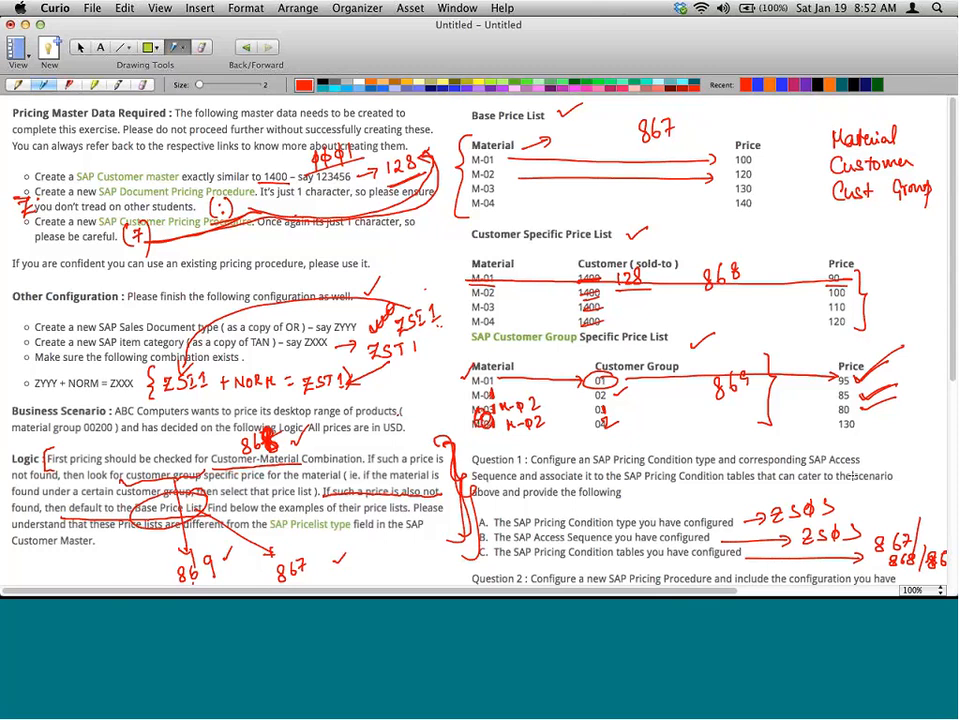
{"action": "scroll", "coordinate": [852, 476], "scroll_direction": "down", "scroll_amount": 4}
{"action": "scroll", "coordinate": [852, 476], "scroll_direction": "down", "scroll_amount": 1}
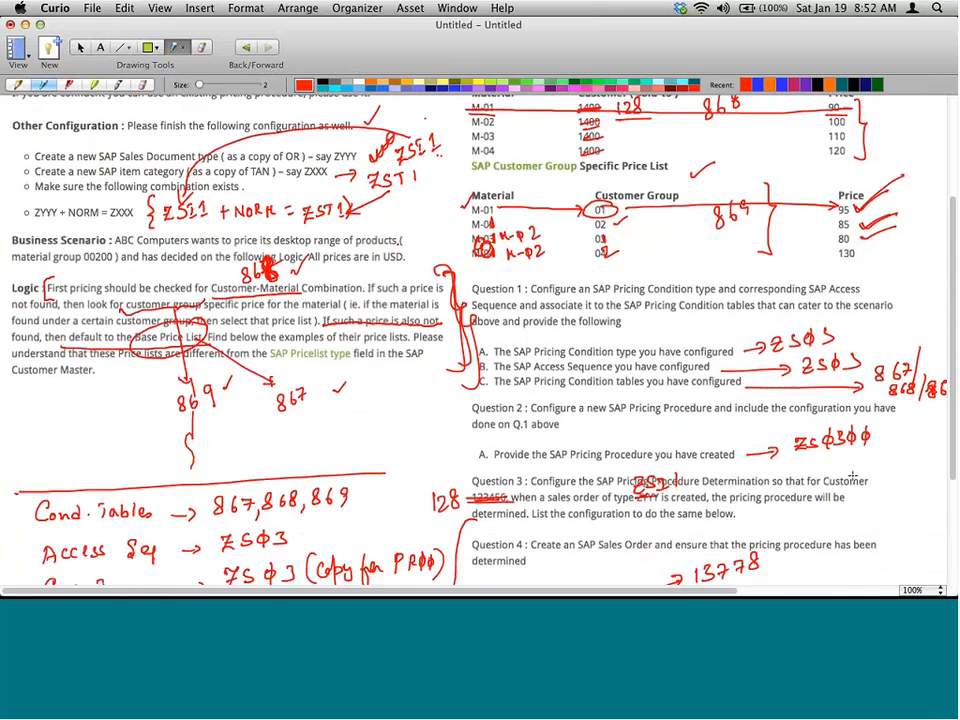
{"action": "scroll", "coordinate": [852, 476], "scroll_direction": "down", "scroll_amount": 5}
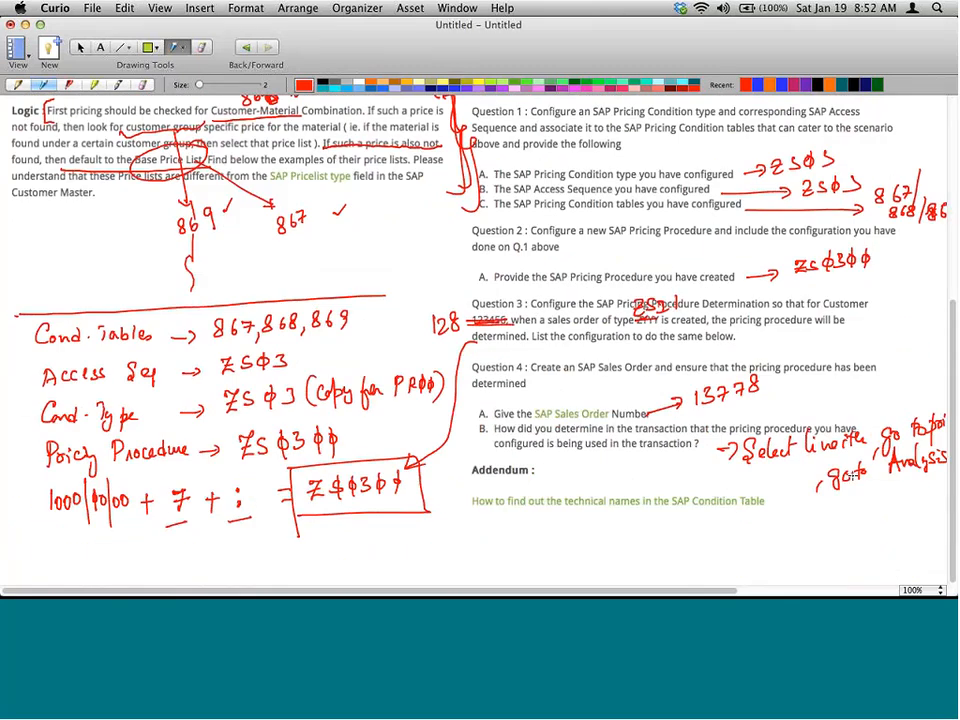